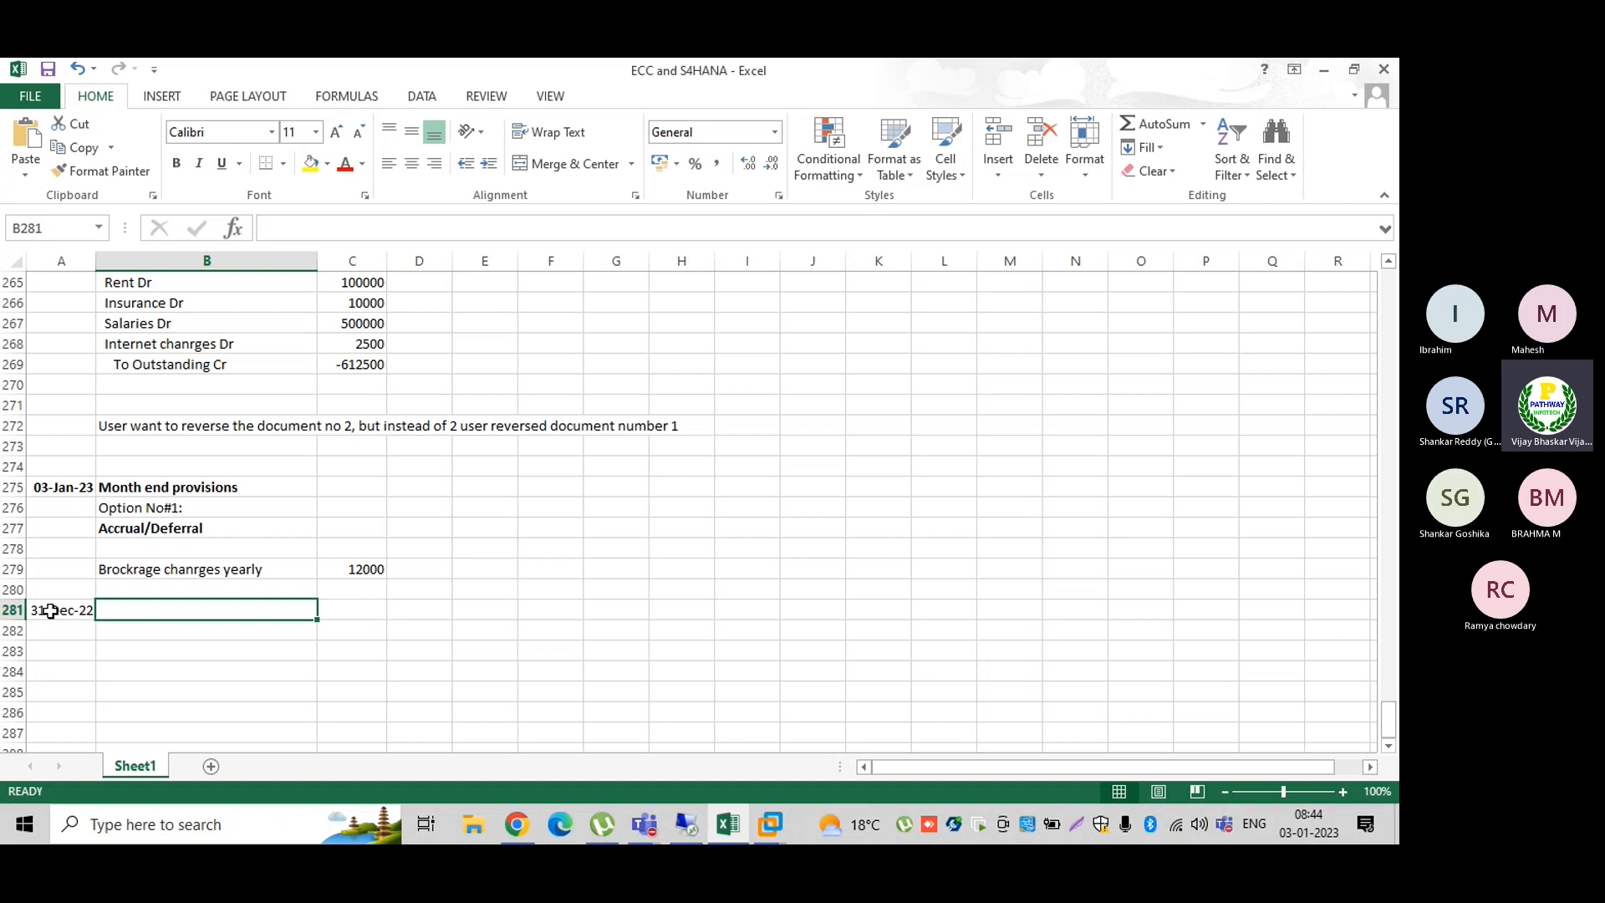
Step: Enter the heading "Salaries Provision" in B281, beside the 31-Dec-22 date
text(Salari)
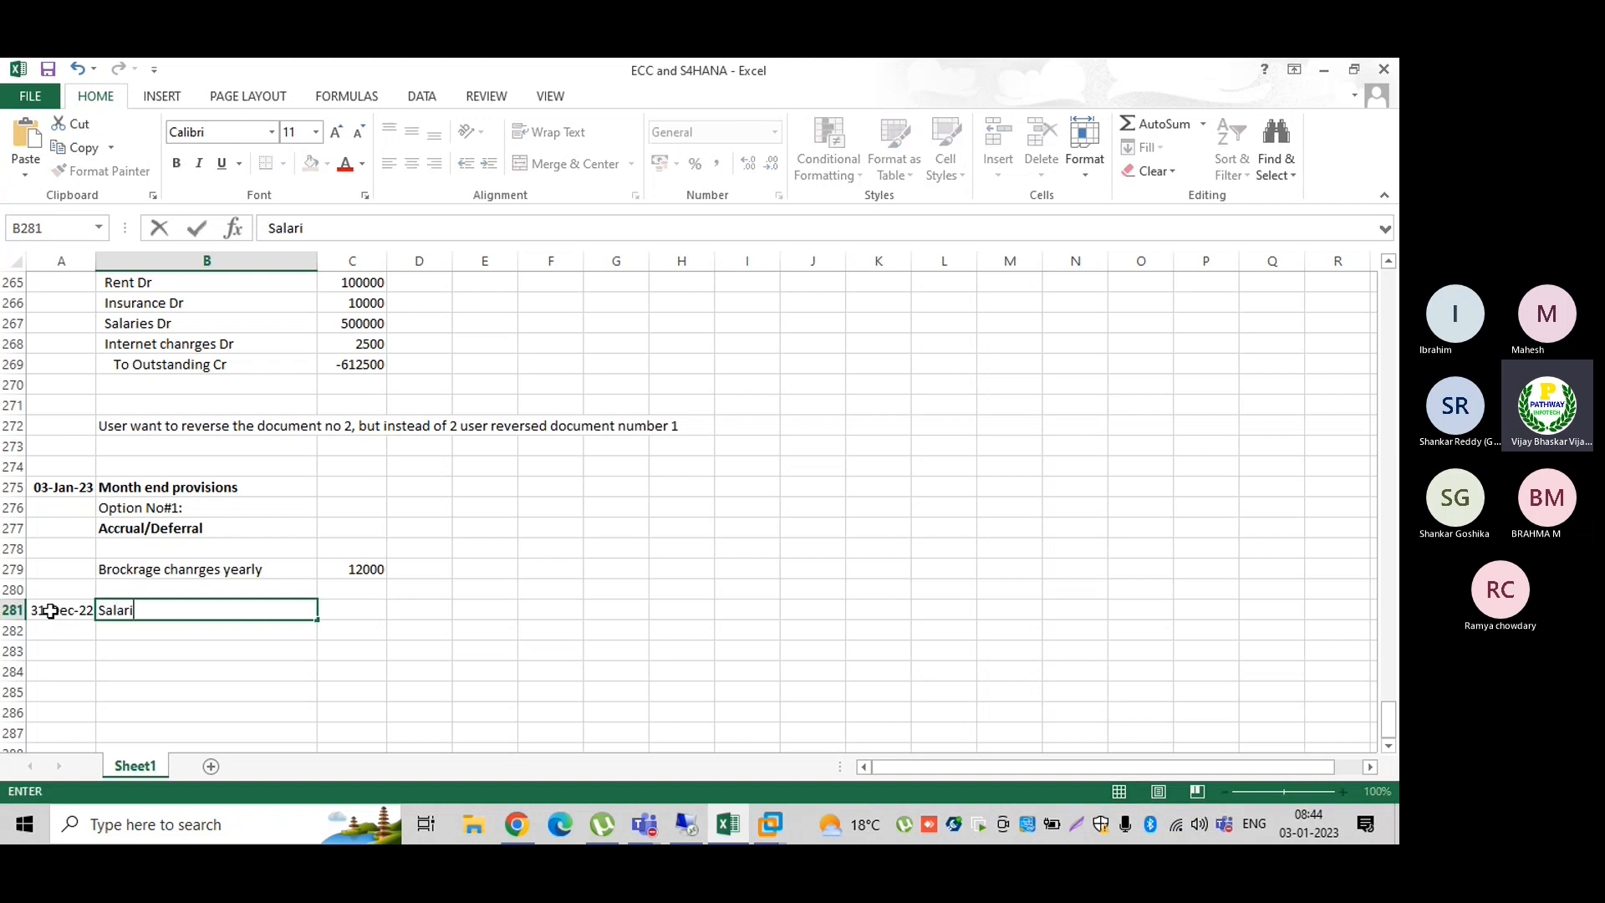
text(es )
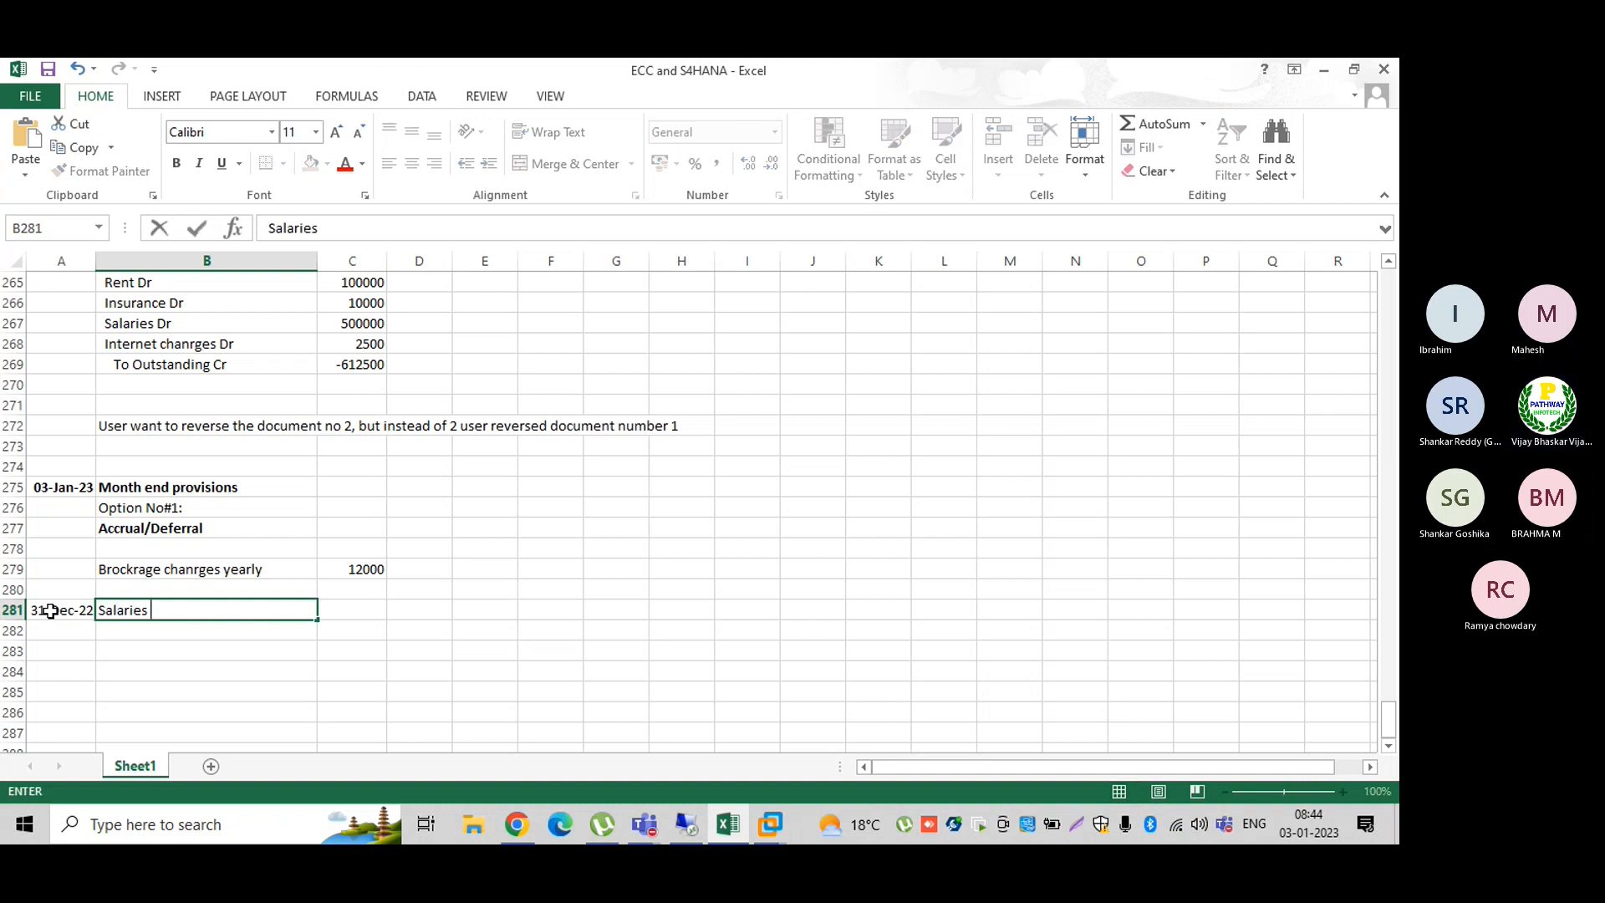
text(Provis)
key(BackSpace)
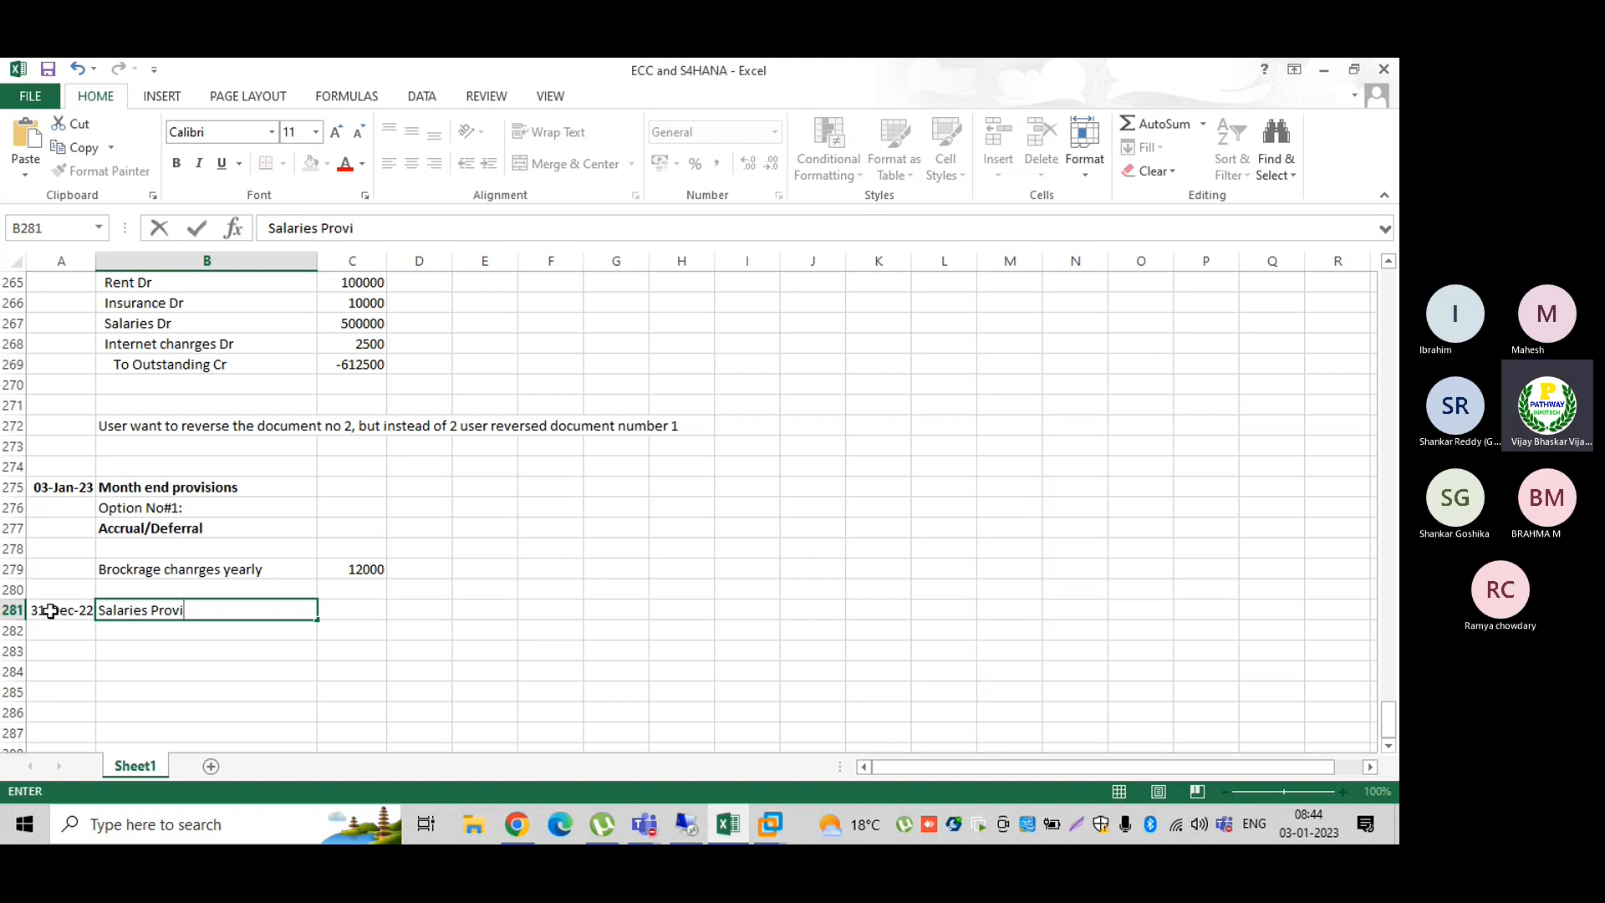
text(sion)
key(Return)
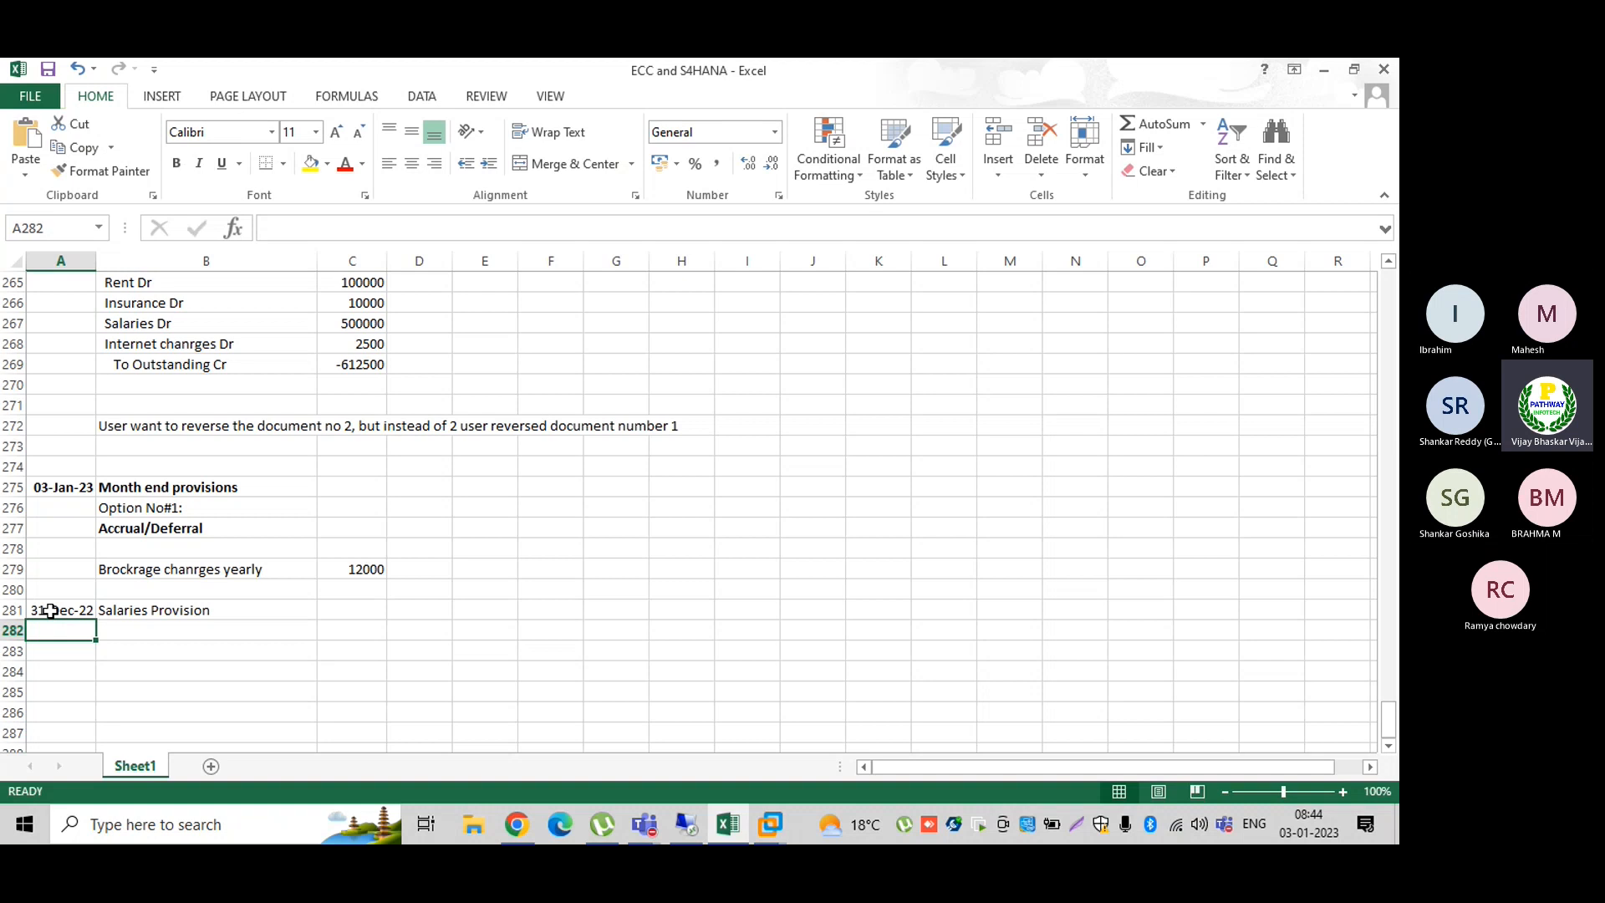
Step: Add the journal lines "Salaries account DR" in B282 and an indented "To Ourstanding Acc Cr" in B283
key(Right)
text(Salar)
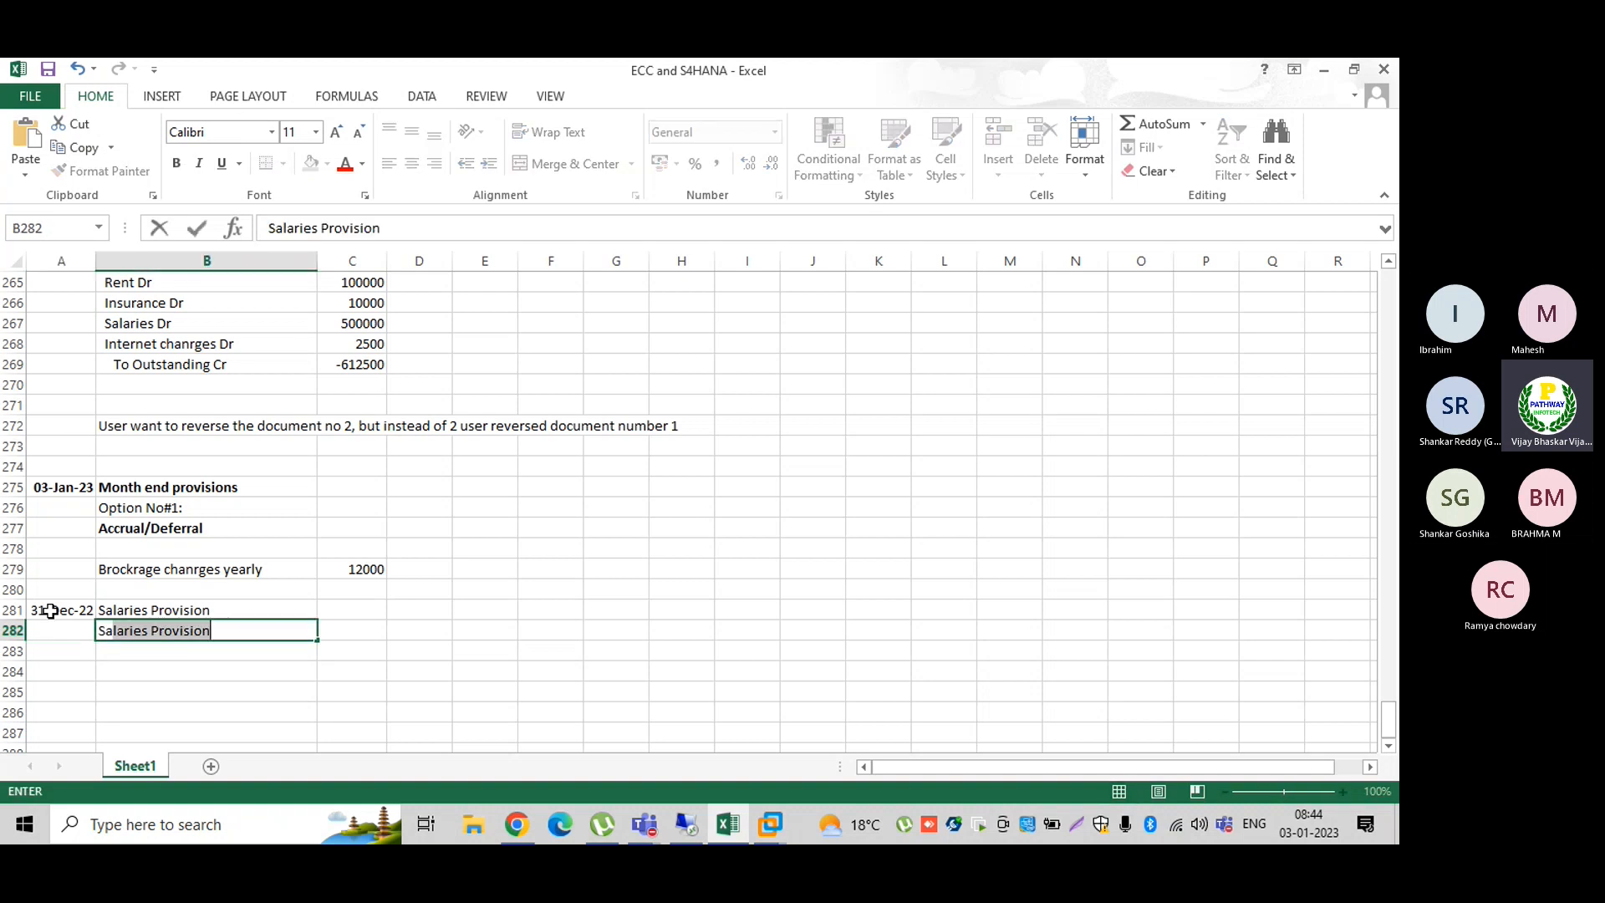
text(ies account DR)
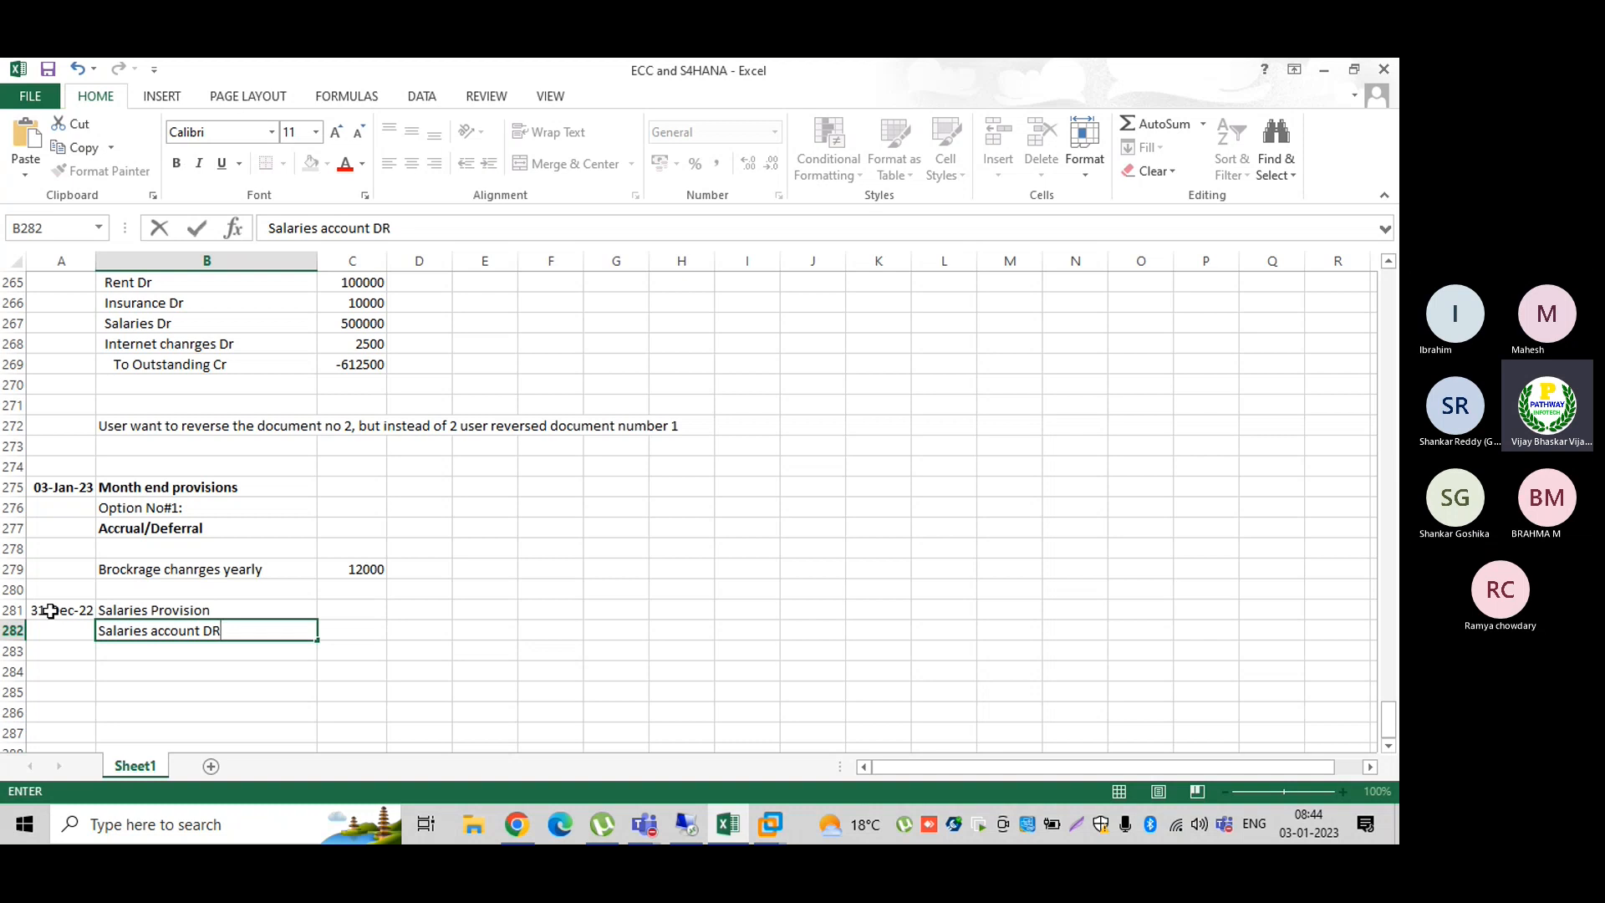
key(Return)
text(To )
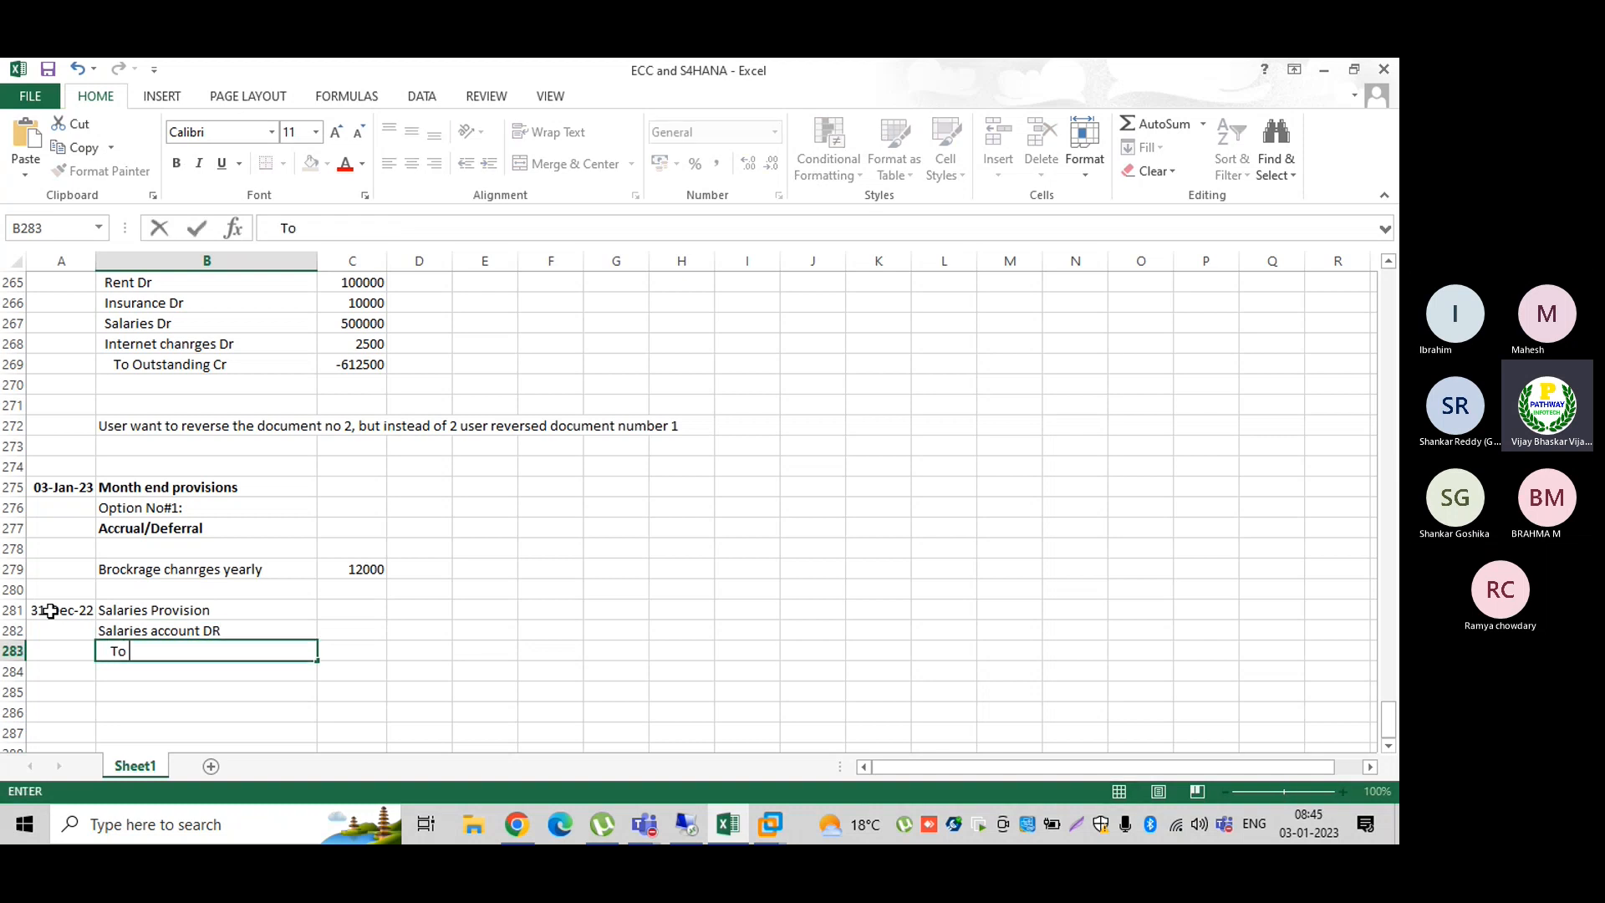
text(Ourstanding )
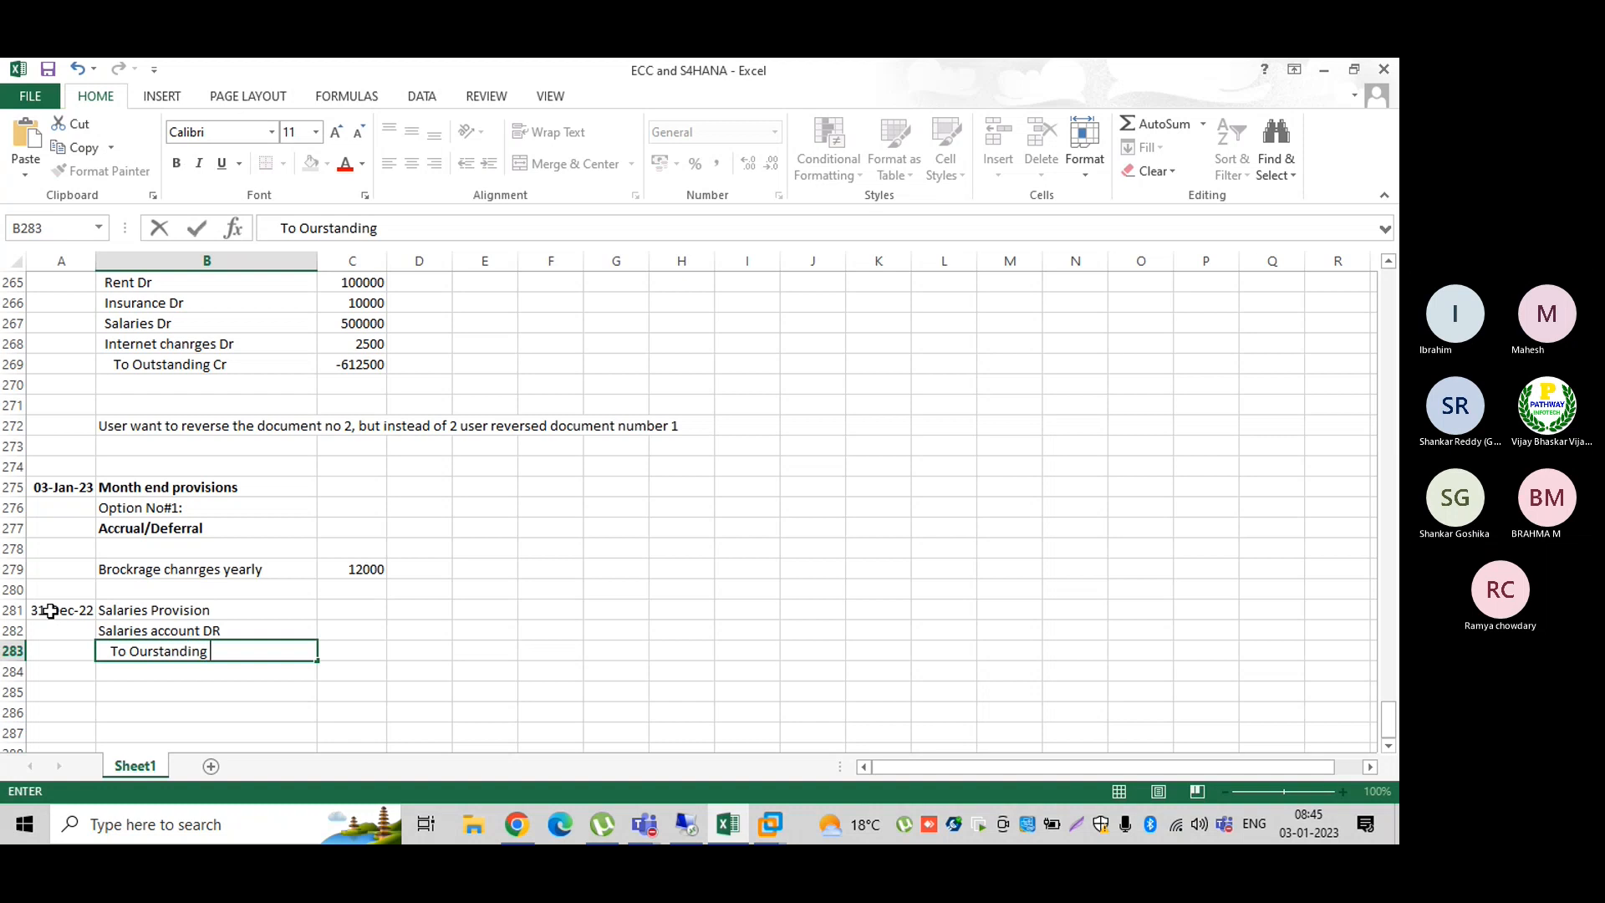
text(Acc)
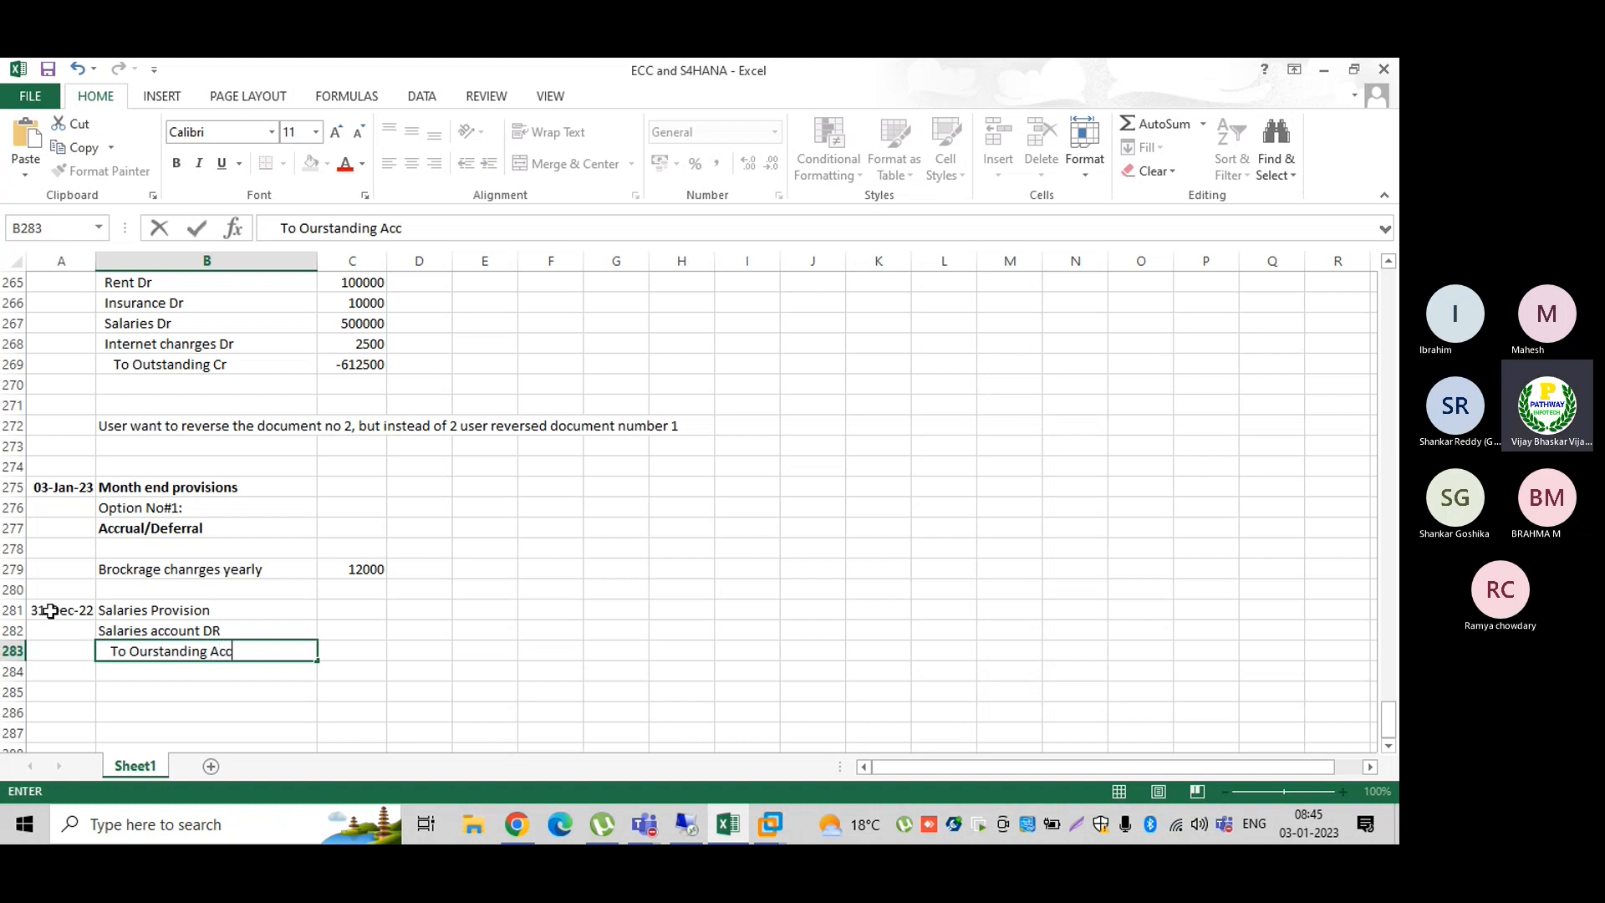
text( Cr)
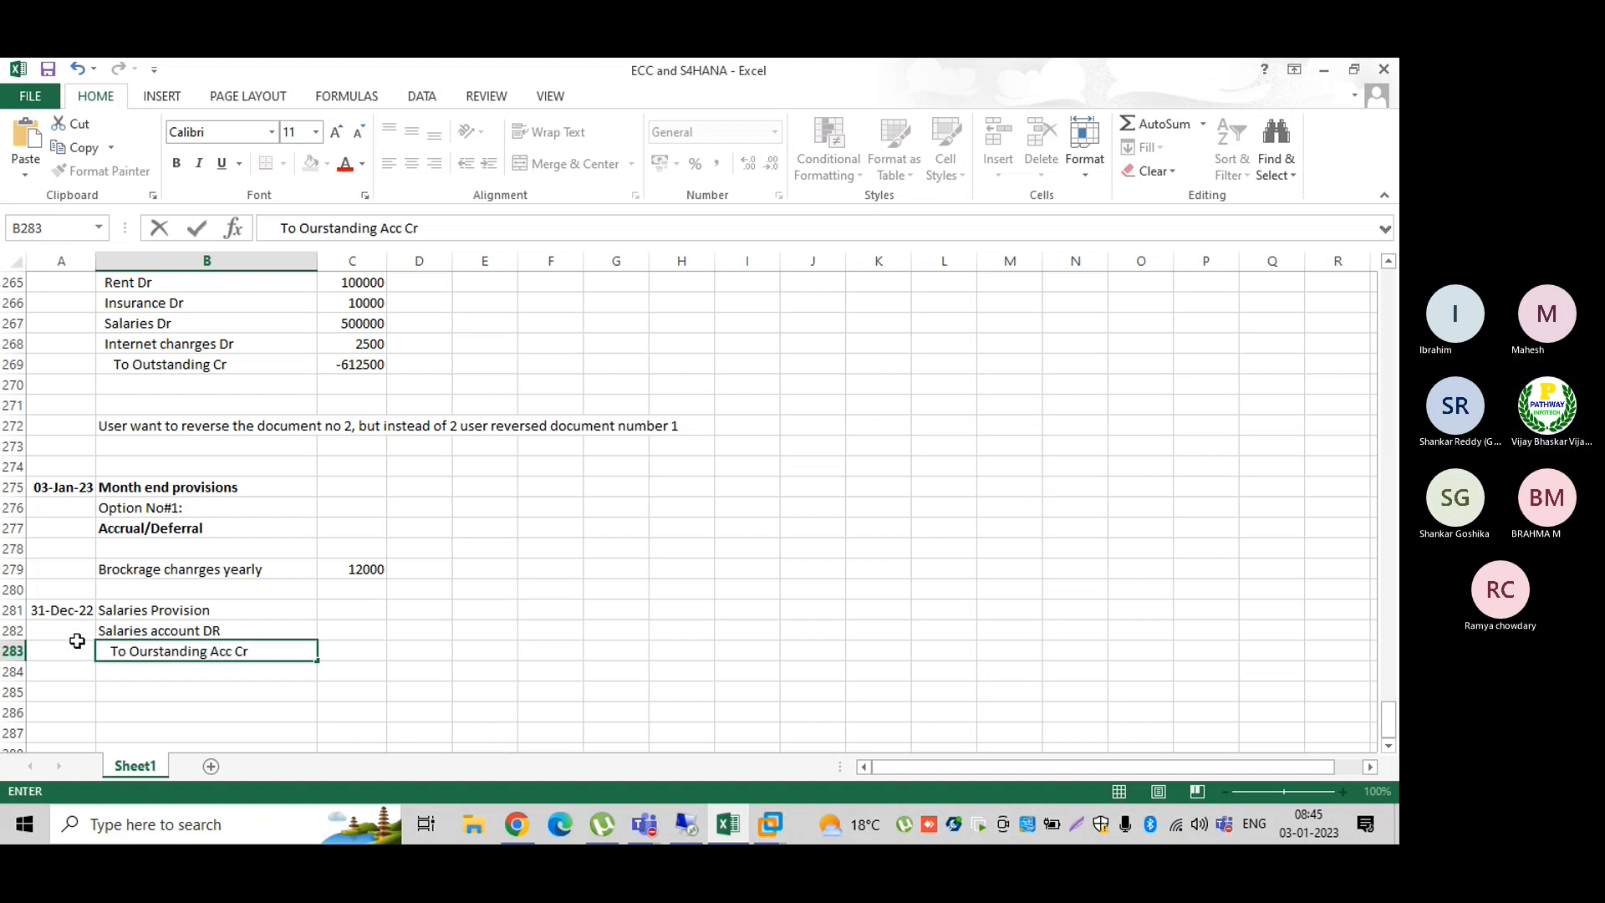
Step: Enter 100000 as the salaries debit amount in C282 and fill the same amount down to the credit line in C283
click(368, 629)
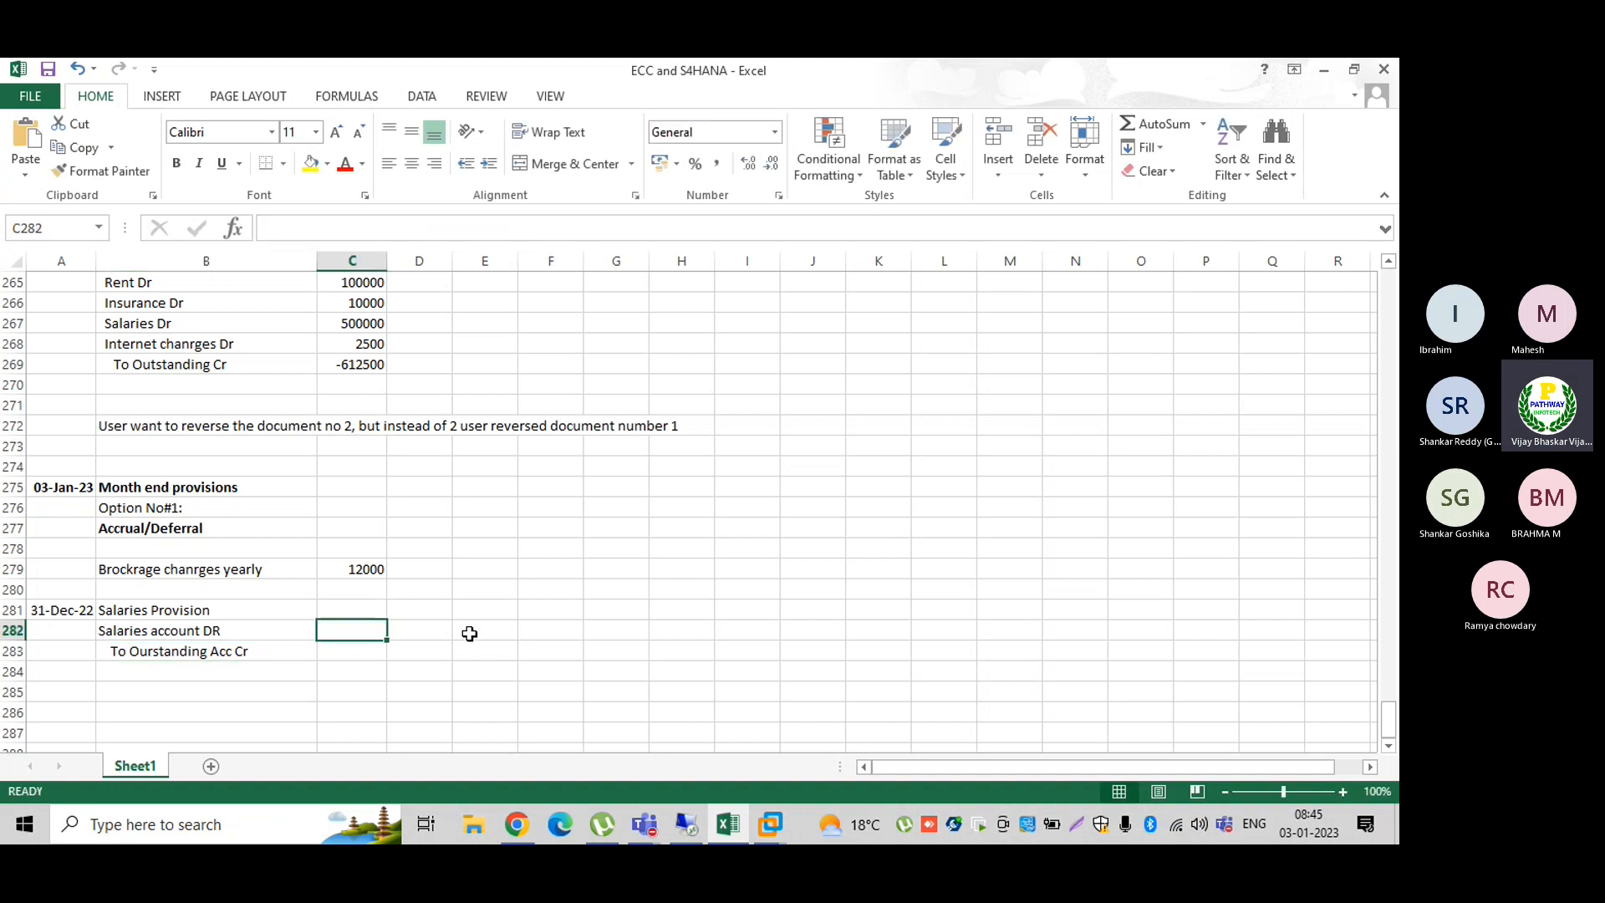
text(100000)
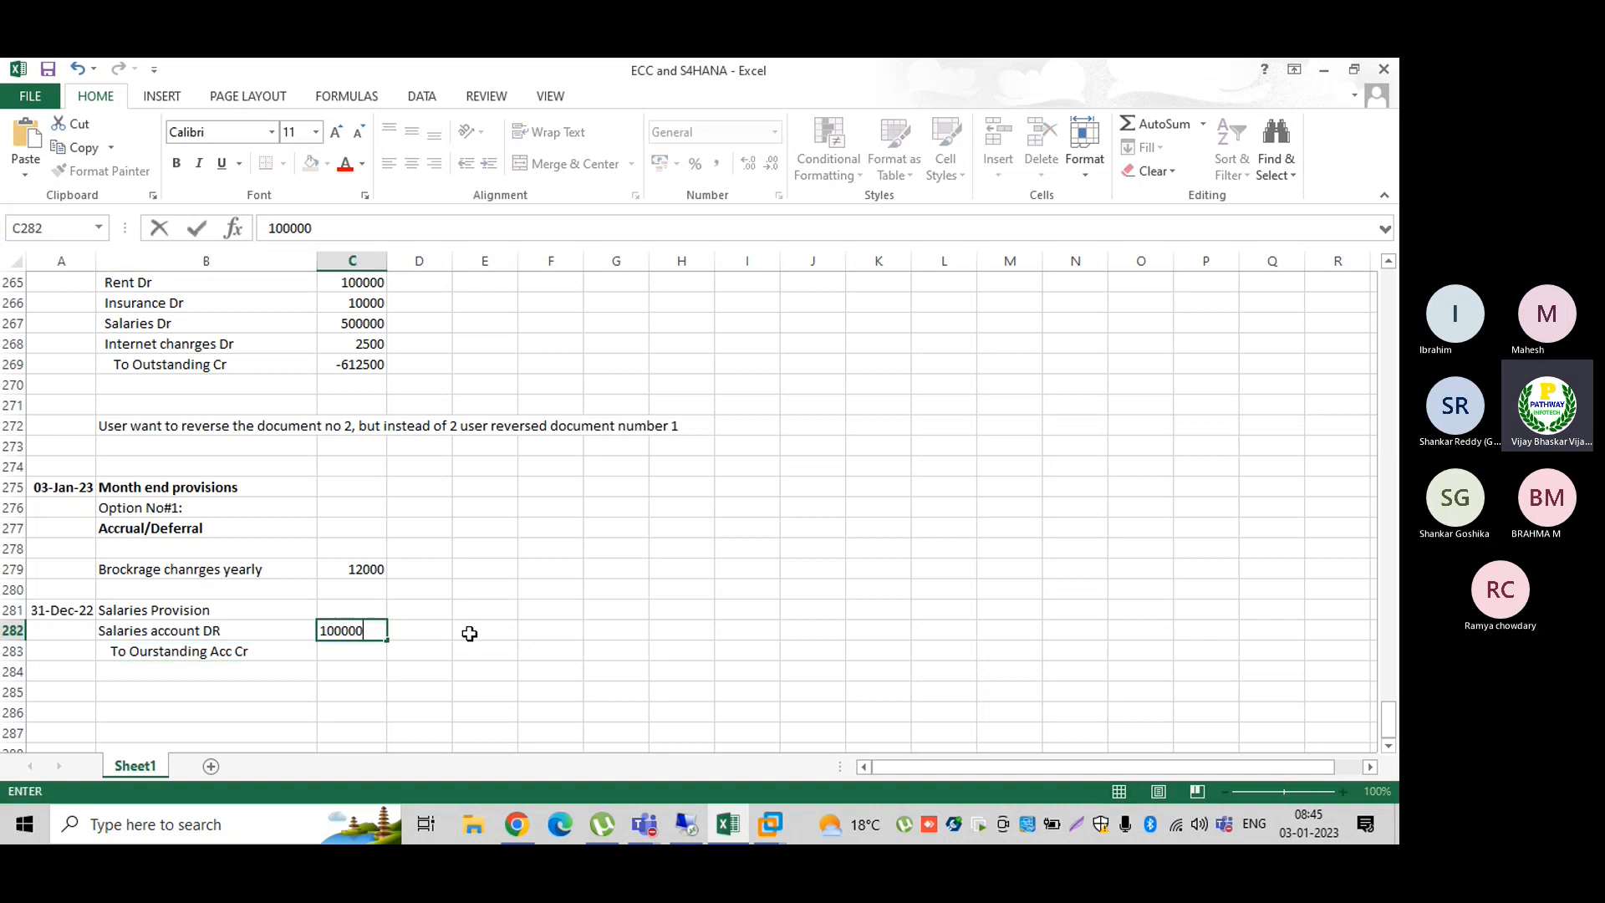
key(Return)
key(ctrl+d)
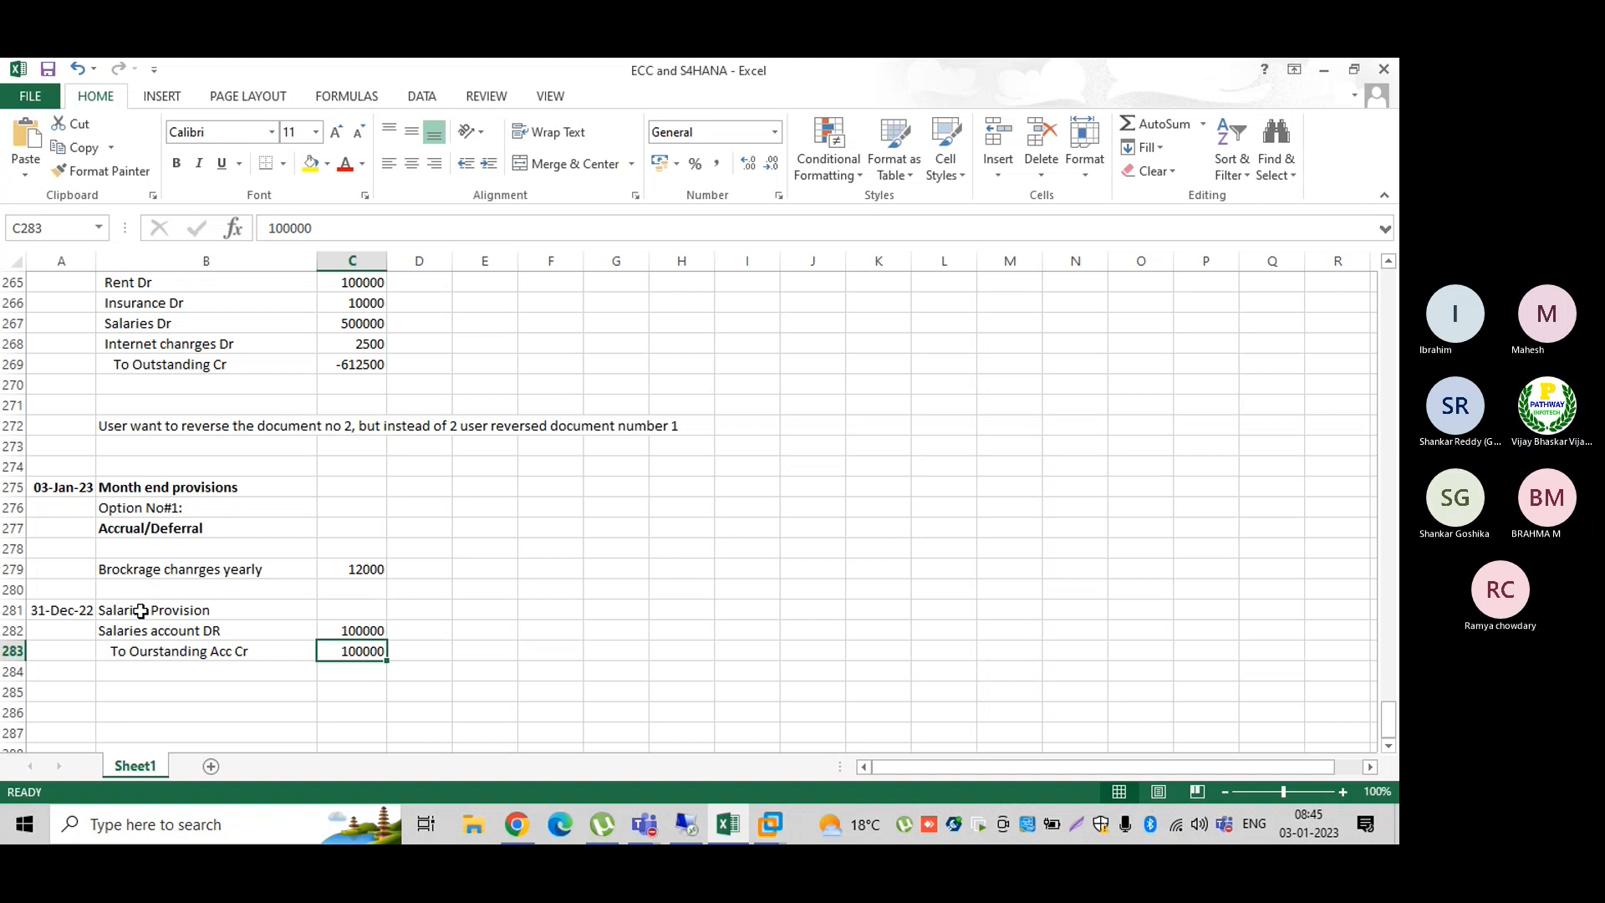
drag(122, 632, 320, 648)
Step: Enter the reversal date 01-Jan-23 in A285, below the salaries provision entry
scroll(197, 660, down, 2)
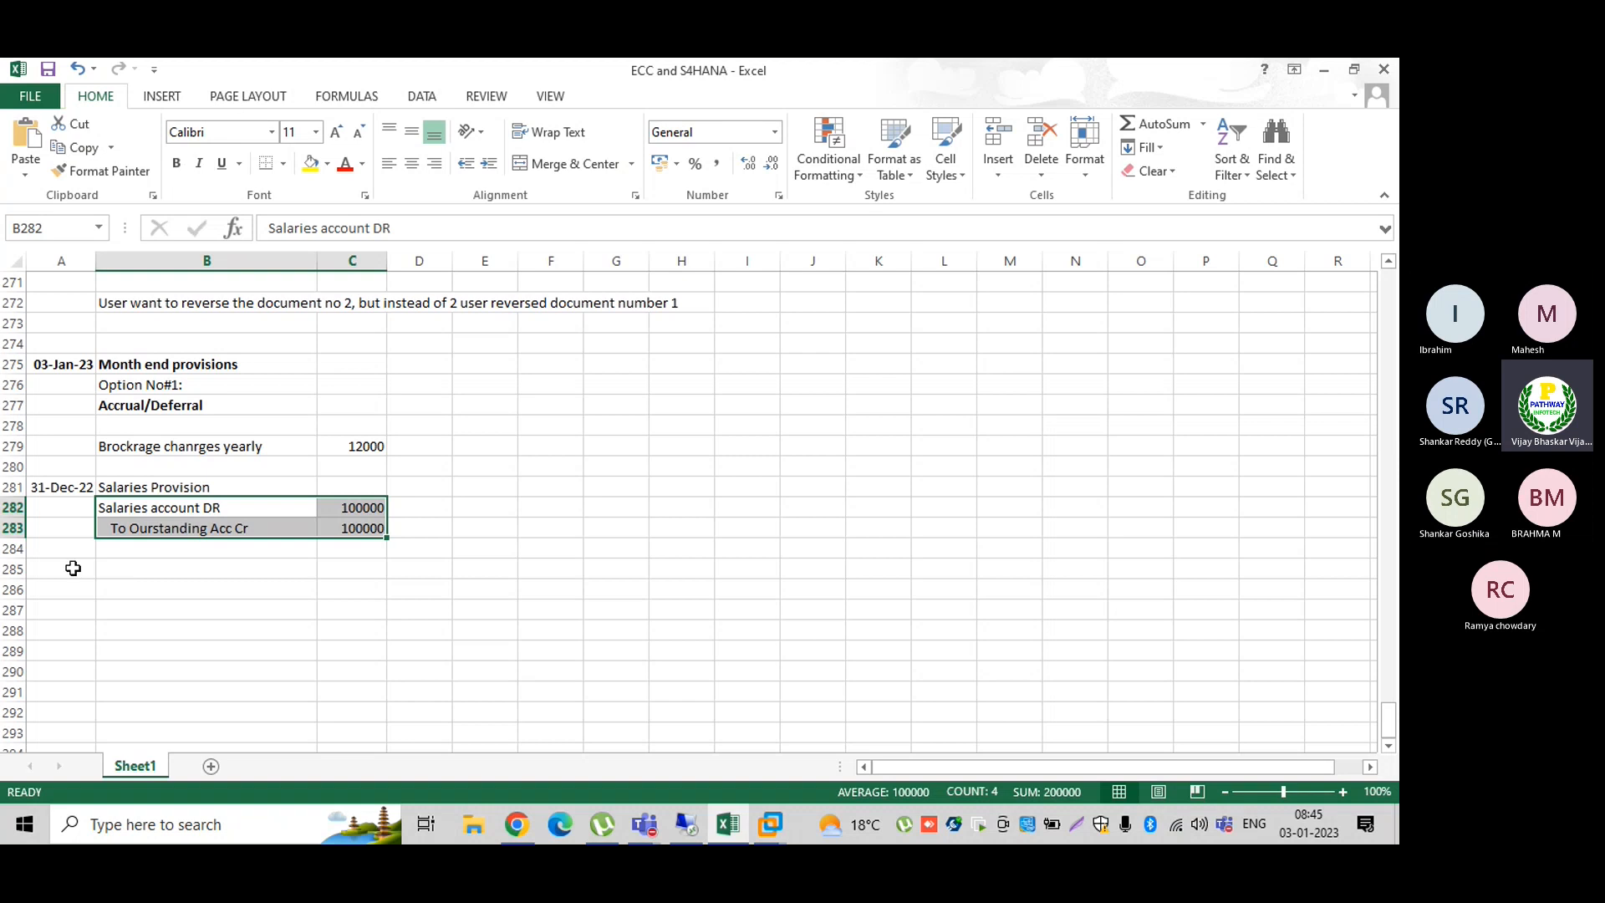
click(67, 569)
text(01-Jan-23)
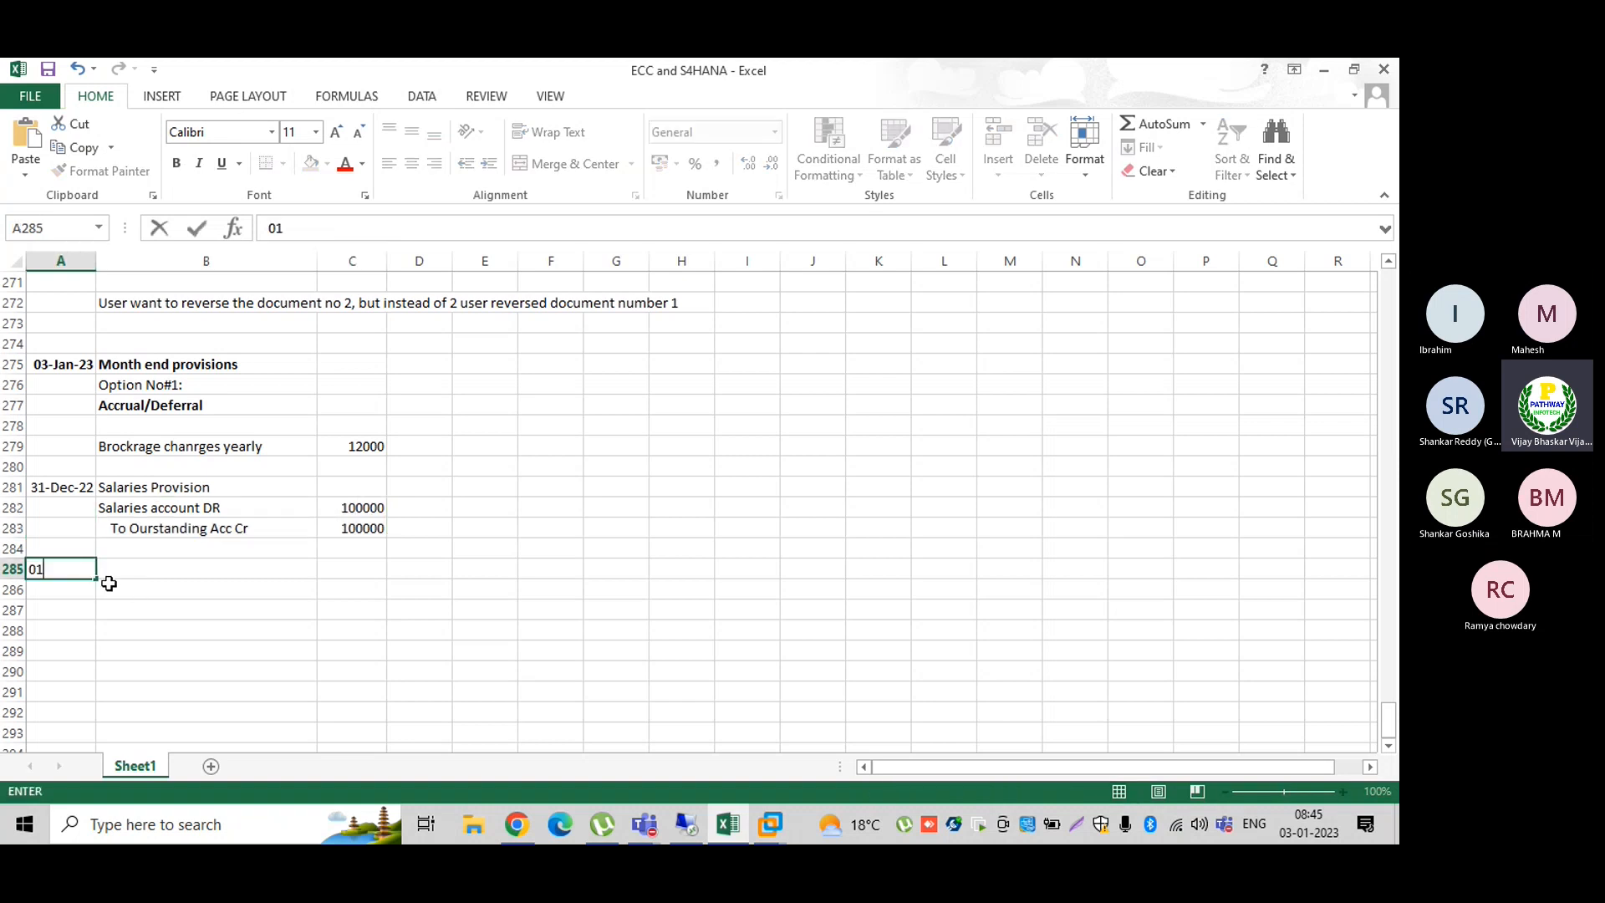
key(Tab)
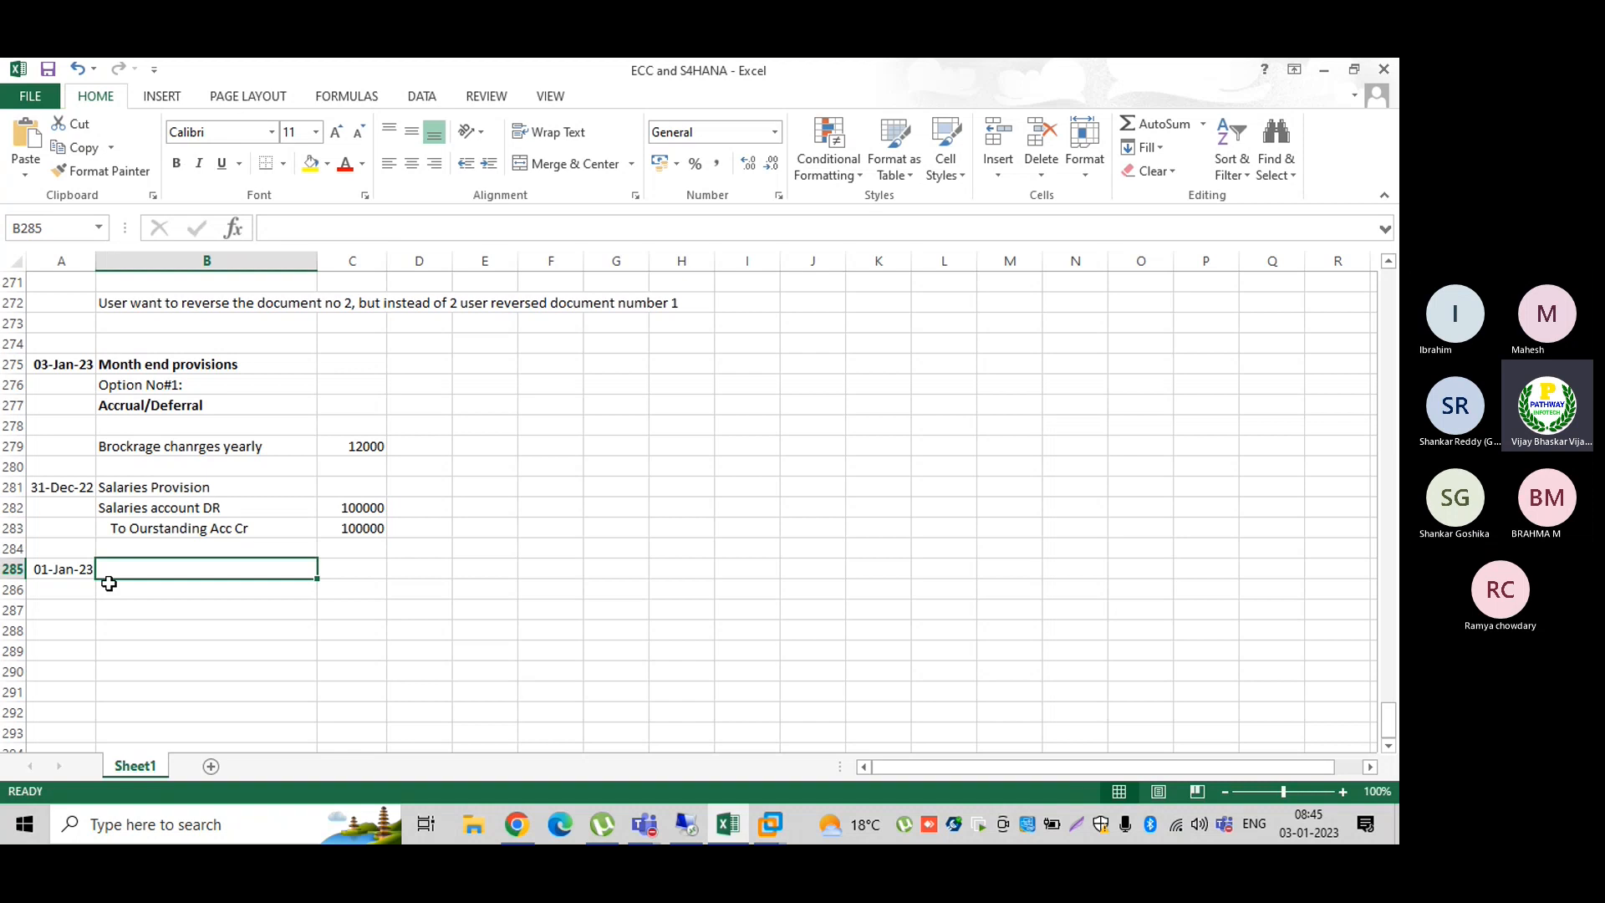
Step: Enter the heading "Reversal at 1 stday of the next month" in B285, beside the 01-Jan-23 date
text(RE)
key(BackSpace)
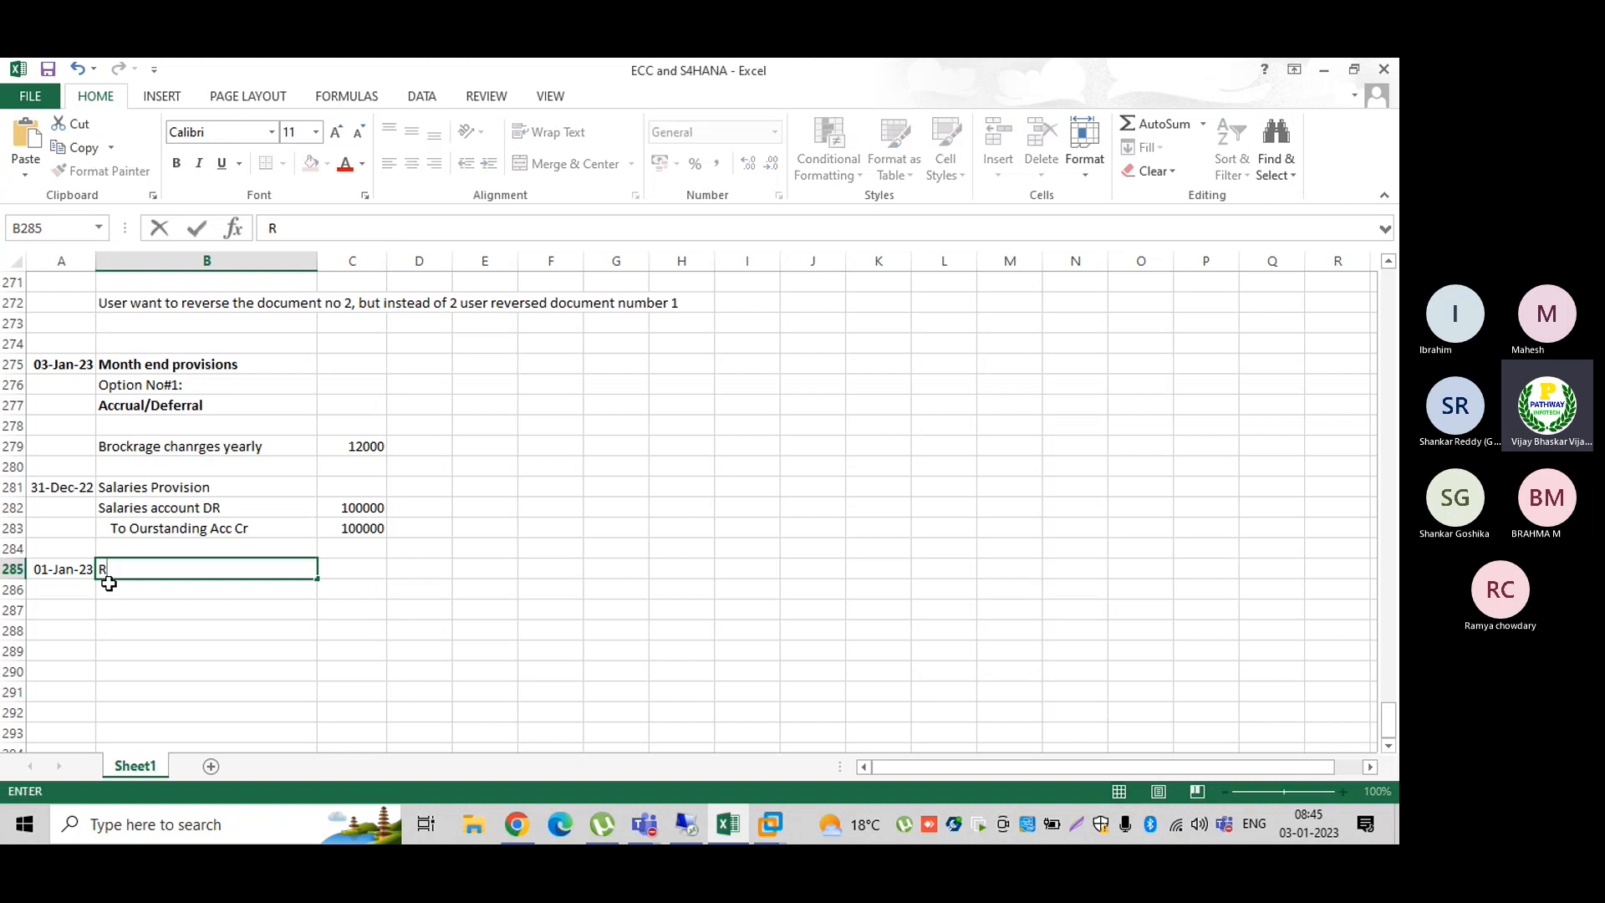
text(eversal next month)
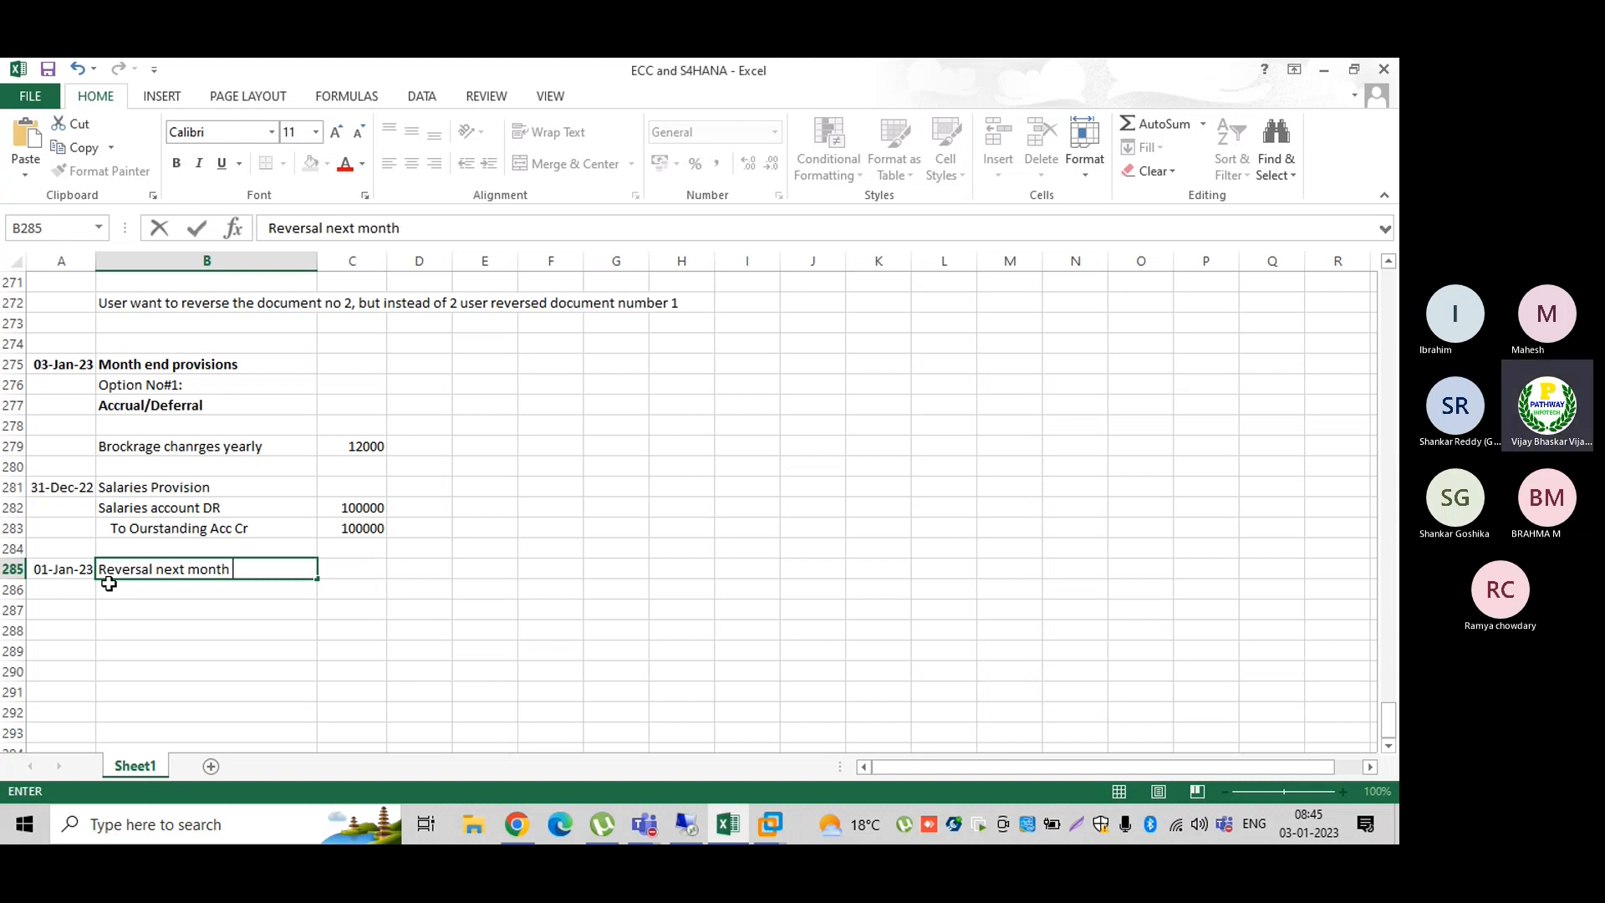
key(BackSpace)
key(BackSpace)
key(BackSpace)
key(BackSpace)
key(BackSpace)
key(BackSpace)
key(BackSpace)
key(BackSpace)
key(BackSpace)
key(BackSpace)
key(BackSpace)
text(at 1 s)
text(tdat)
key(BackSpace)
text(y)
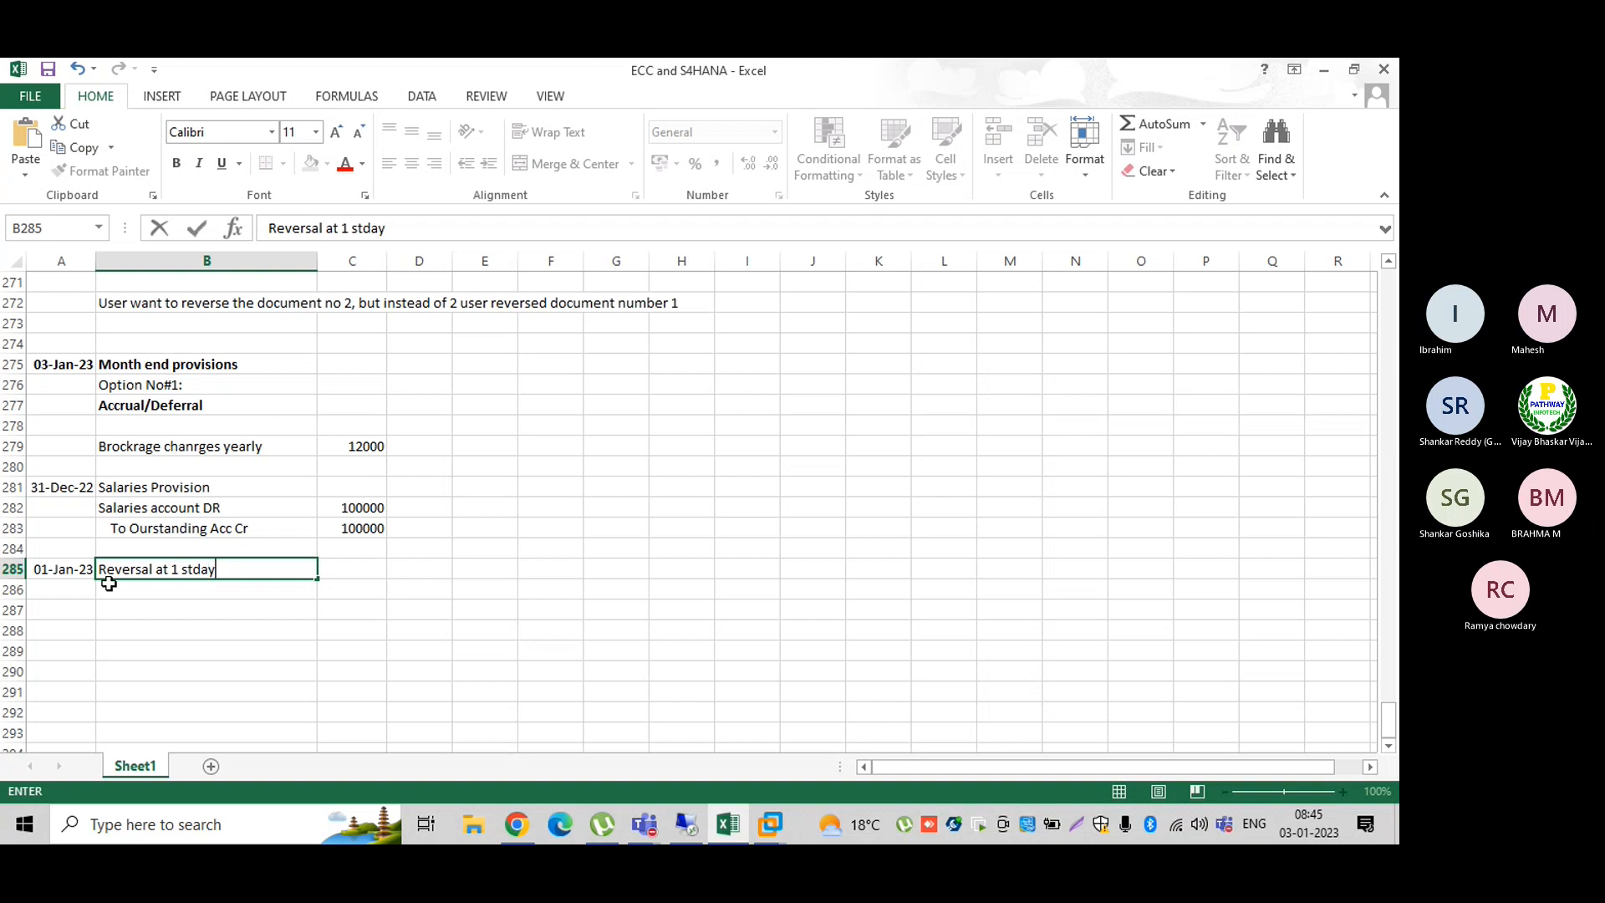
text( of the next month)
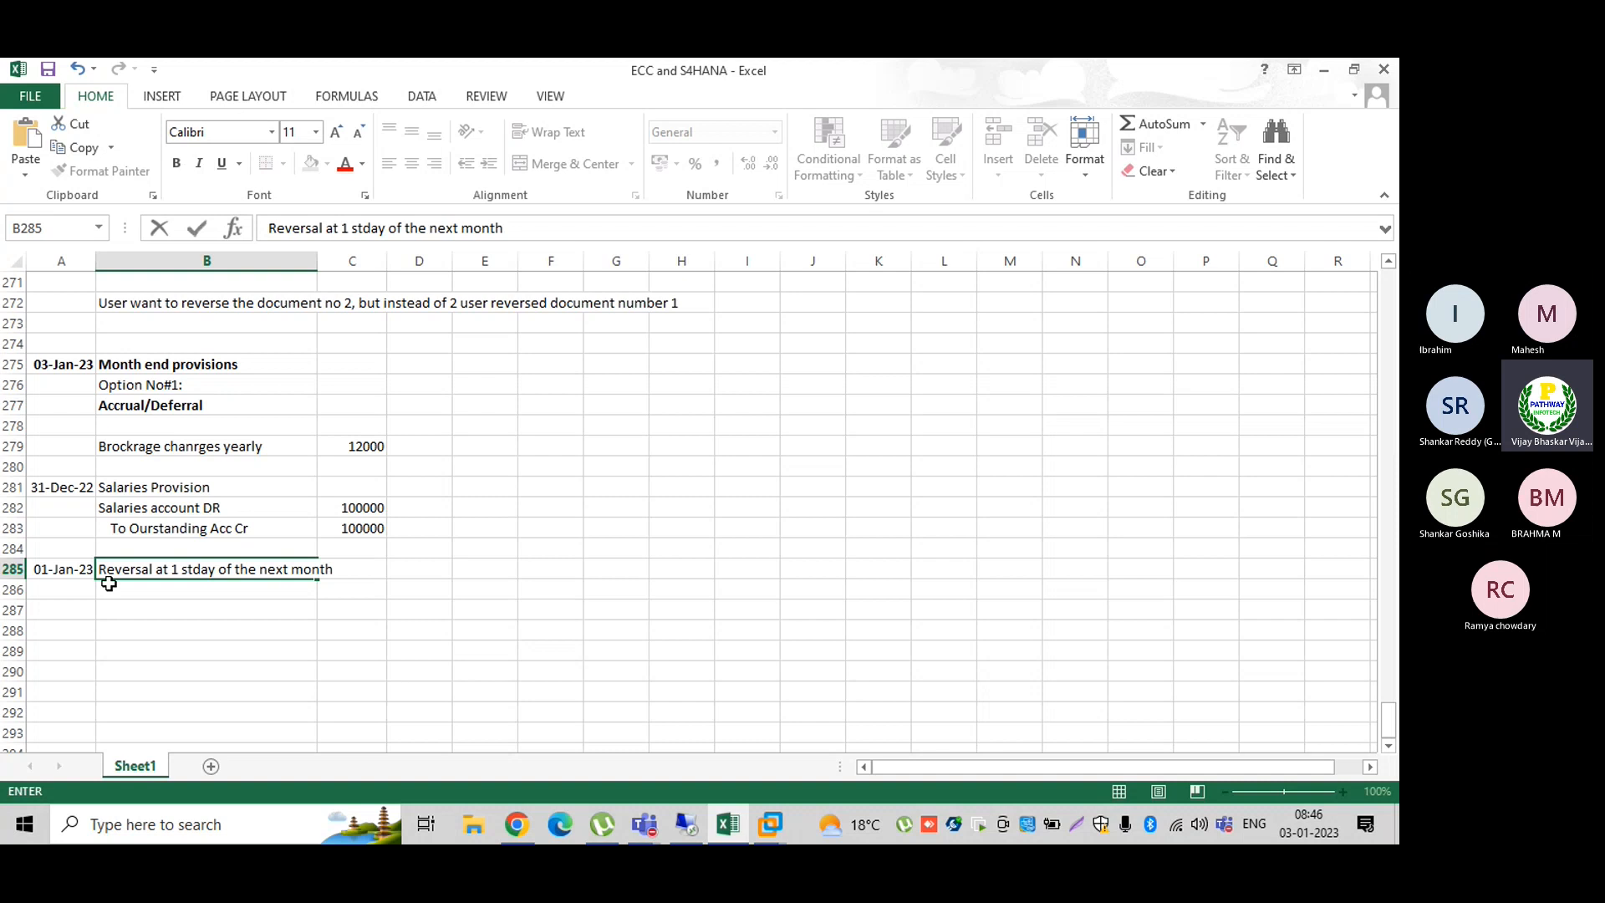
key(Return)
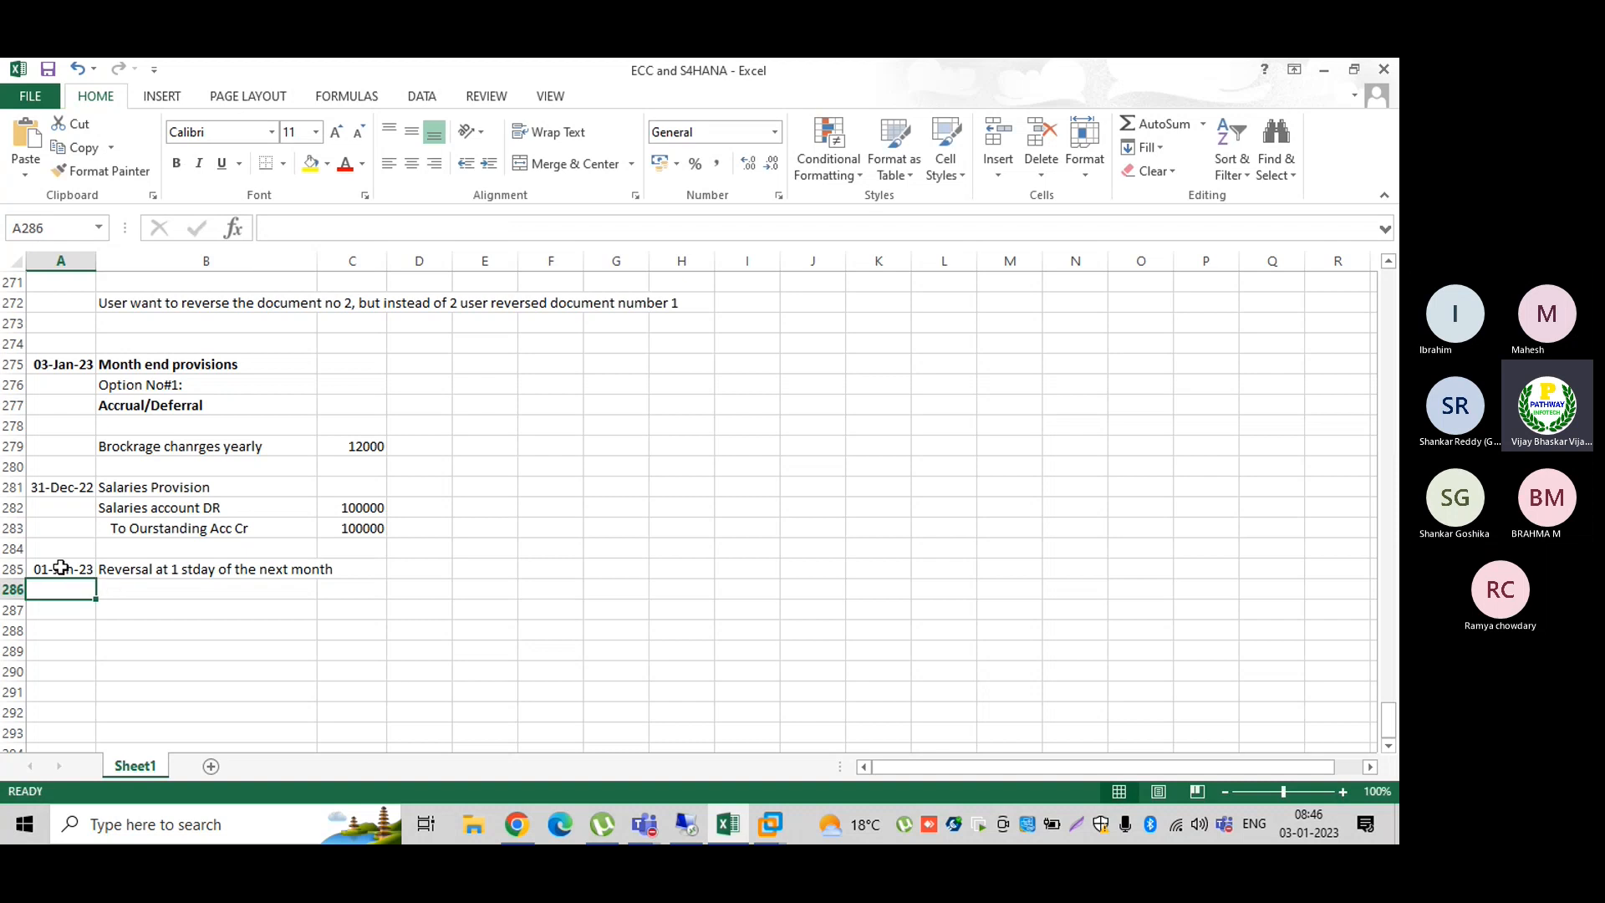
Step: Correct the misspelled credit line of the salaries provision in B283 to "To Outstanding Acc Cr"
click(175, 598)
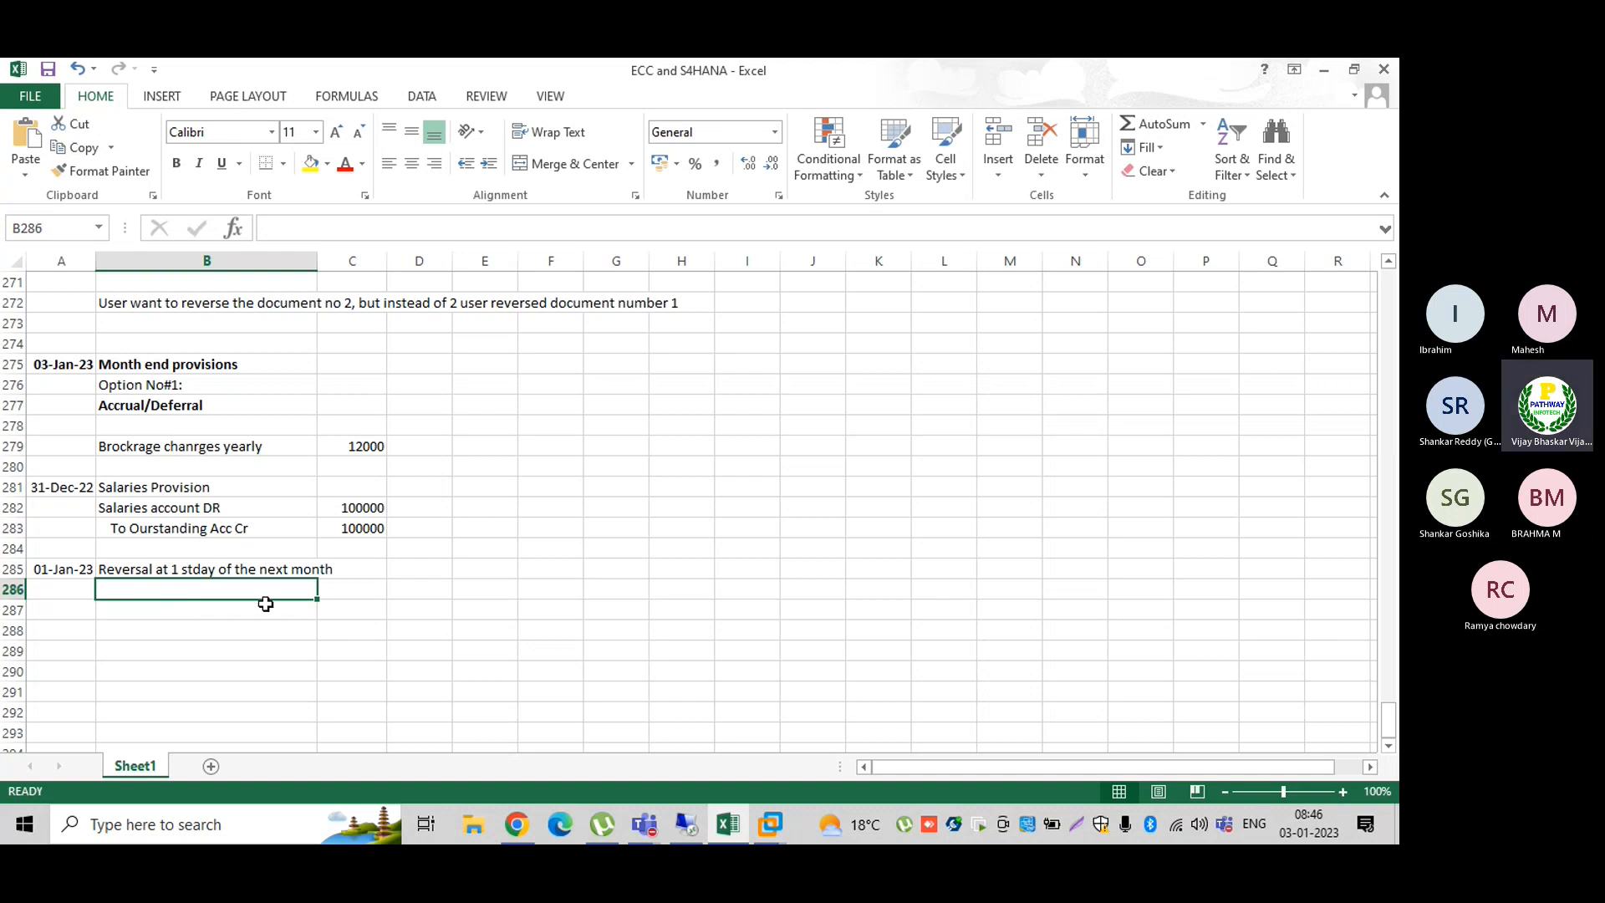
double_click(171, 527)
key(BackSpace)
text(t)
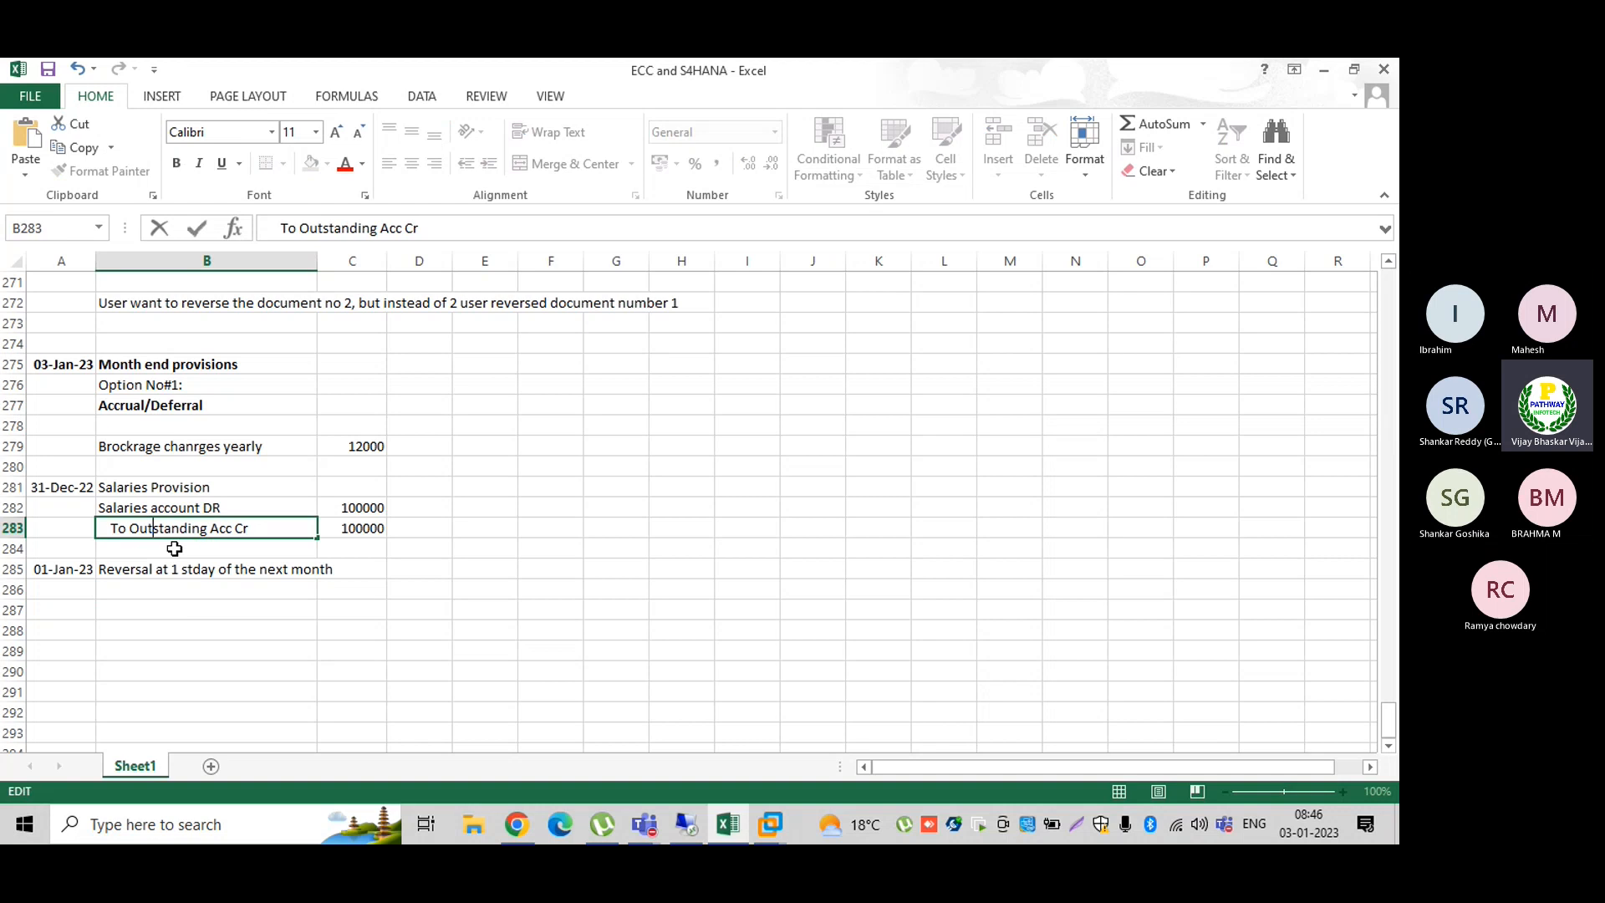
key(Return)
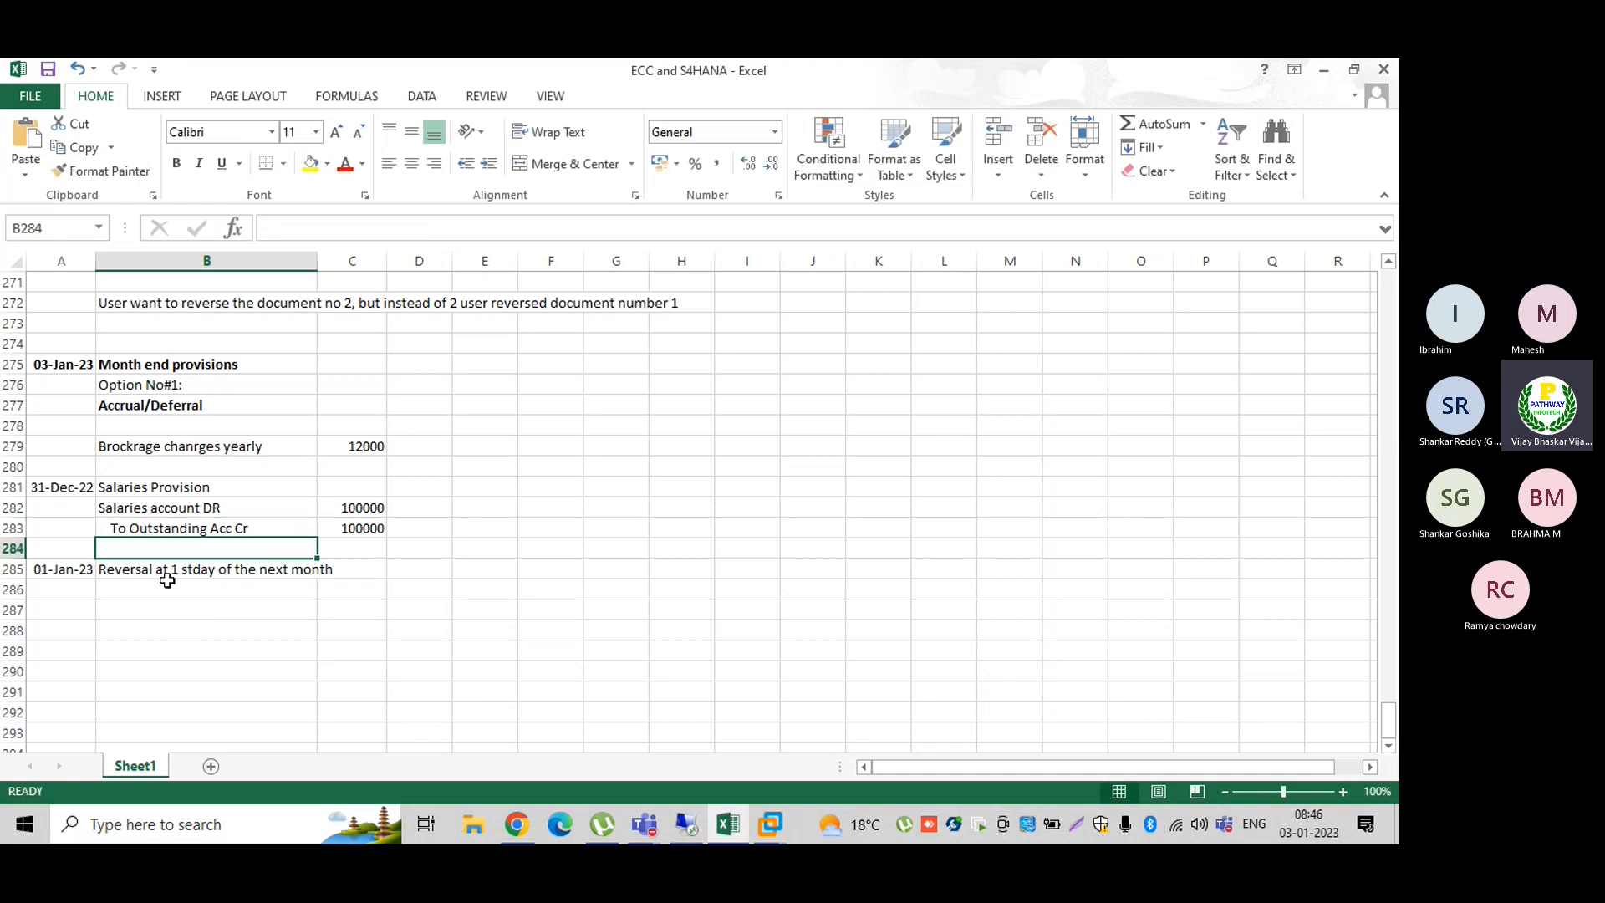
Step: Add the reversal's debit line "Outstanding Acc DR" in B286 with the amount 100000 in C286
click(173, 586)
text(Outs)
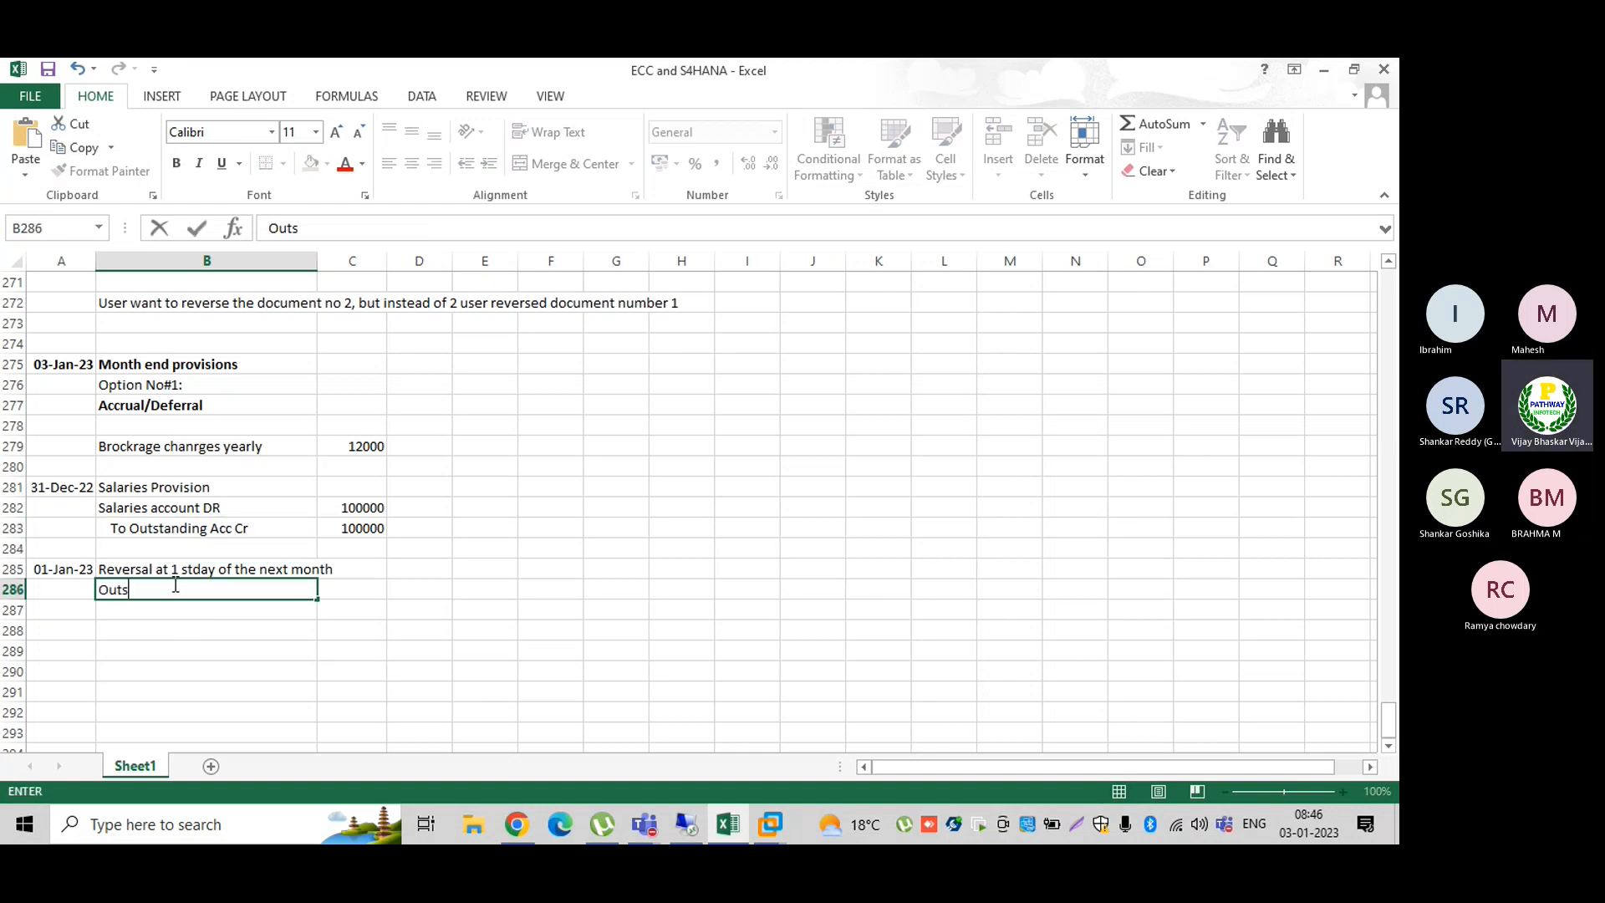
text(tanding Acc DR)
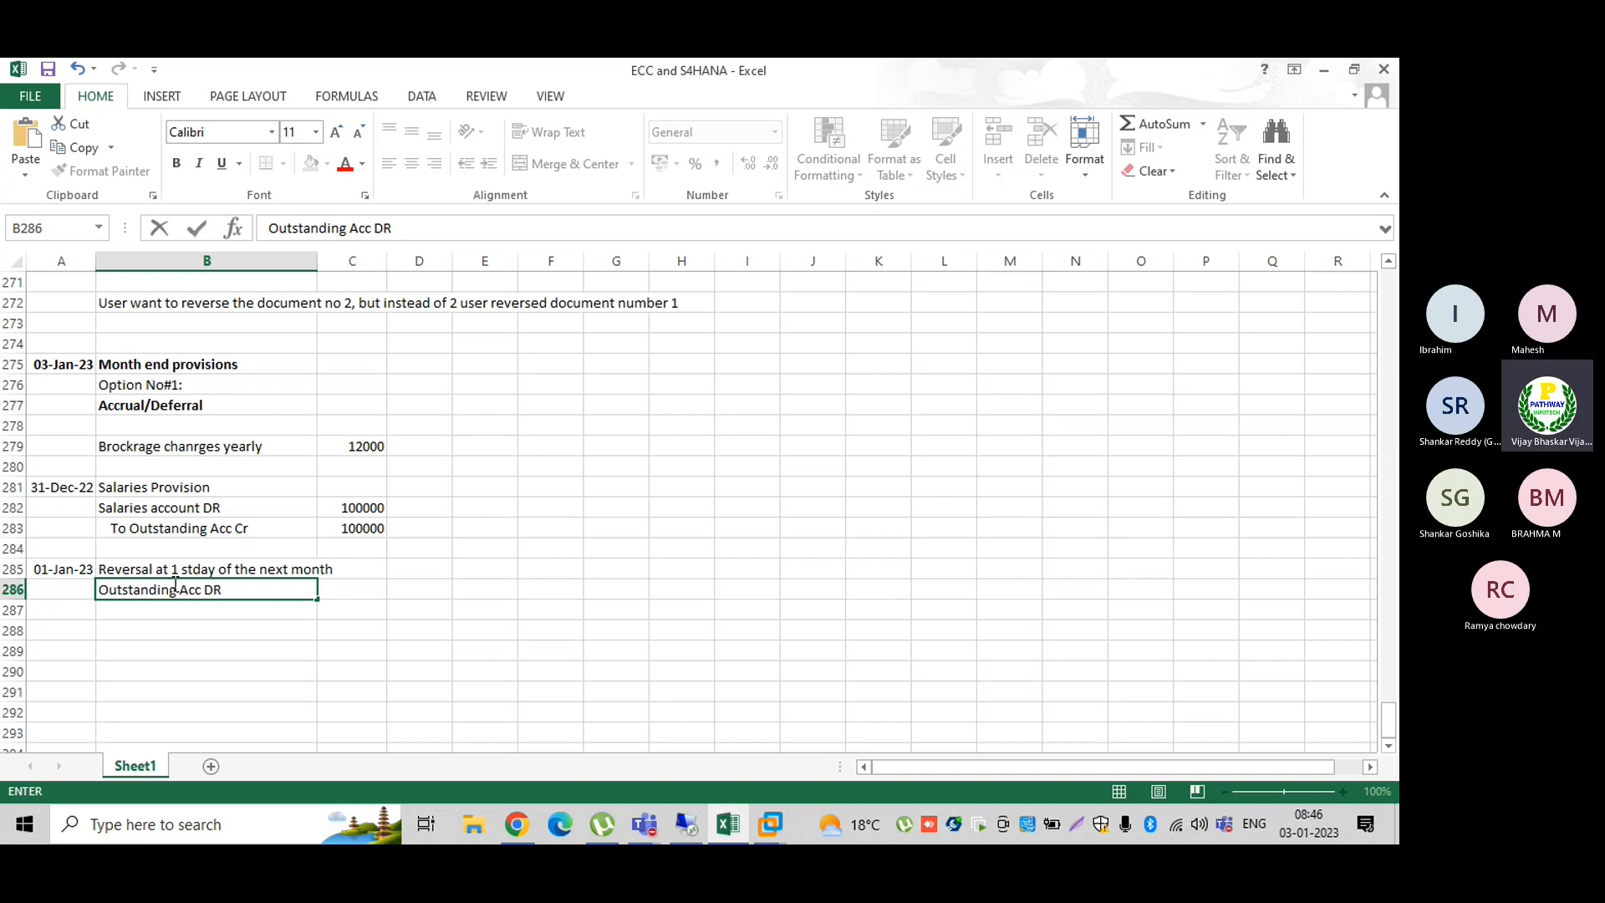
key(Tab)
text(100000)
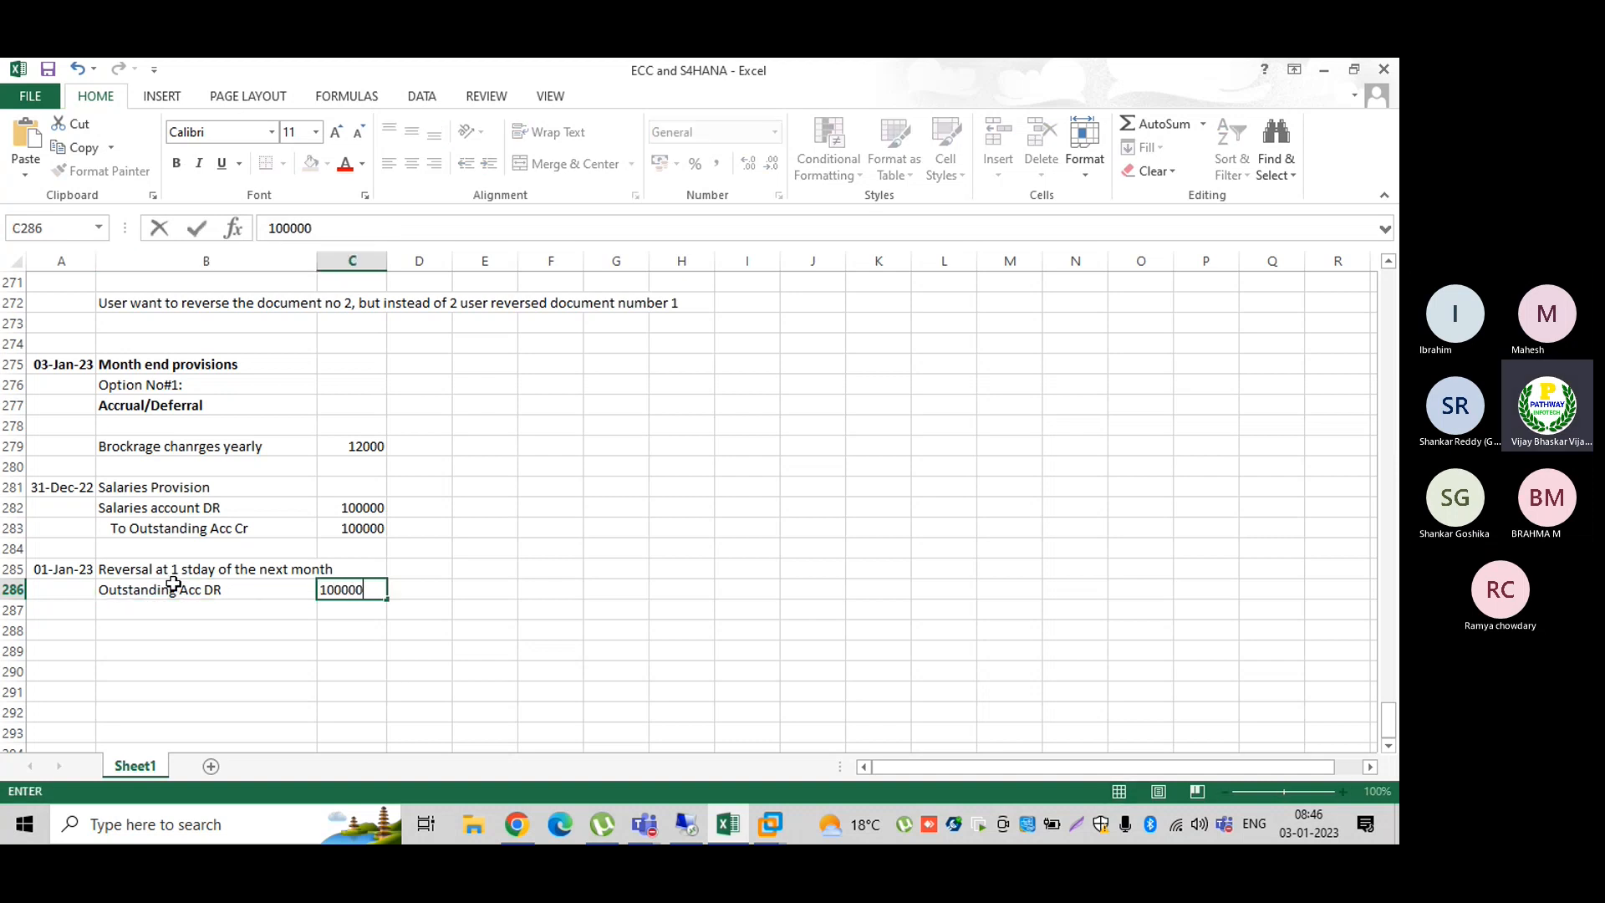
key(Return)
Step: Add the reversal's credit line "To Salaries acc Cr" in B287 and fill the amount from the line above into C287
text(To )
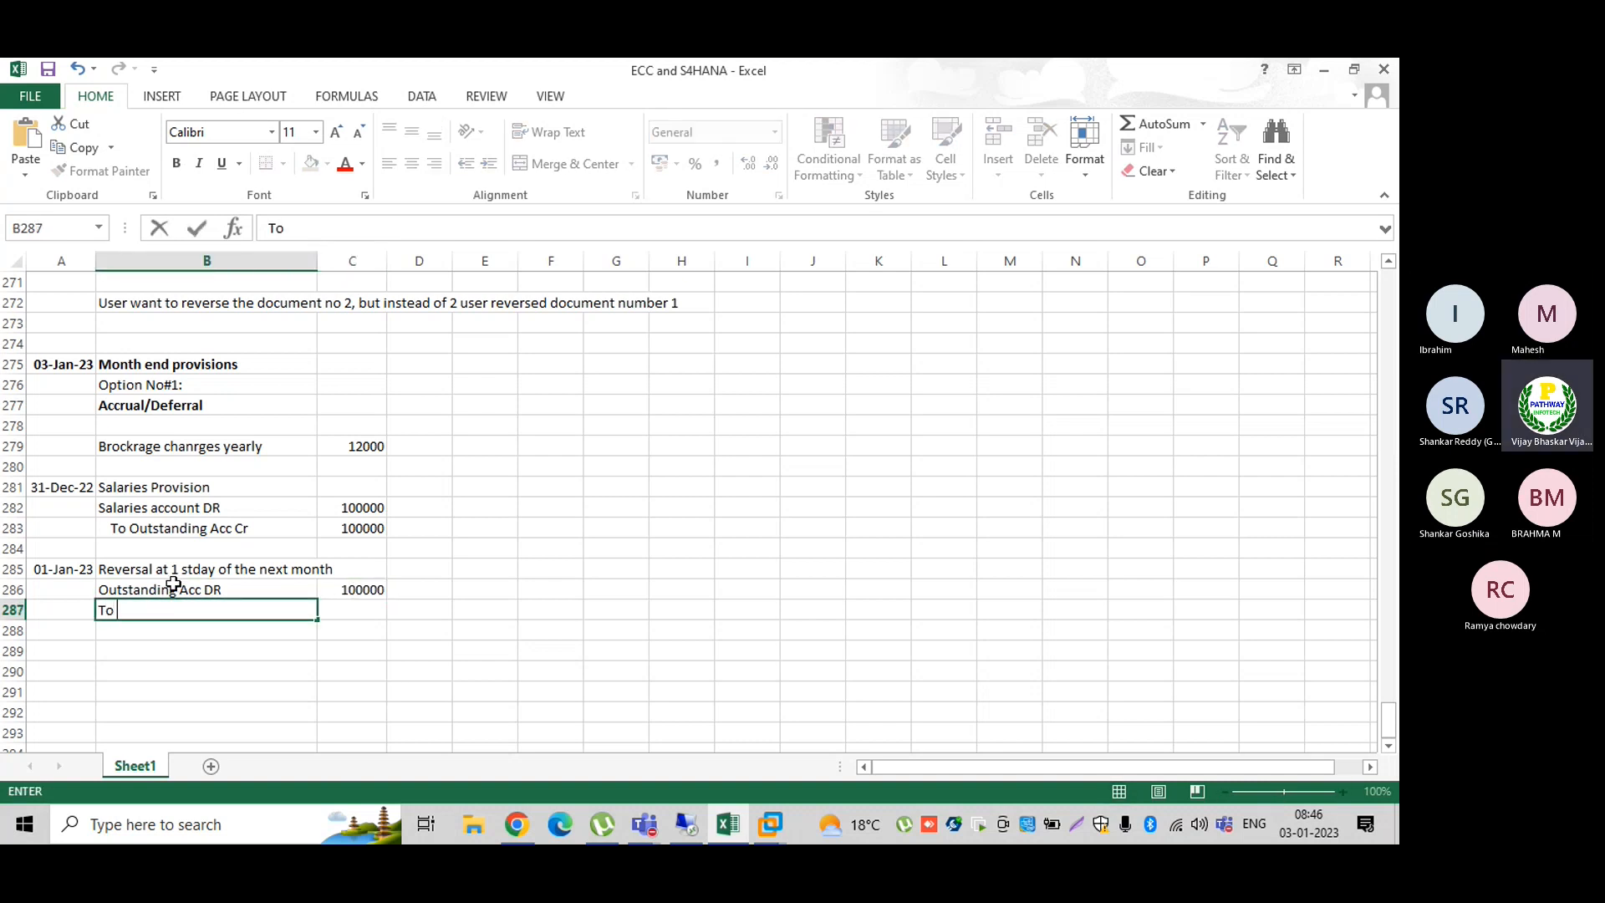
text(Salari)
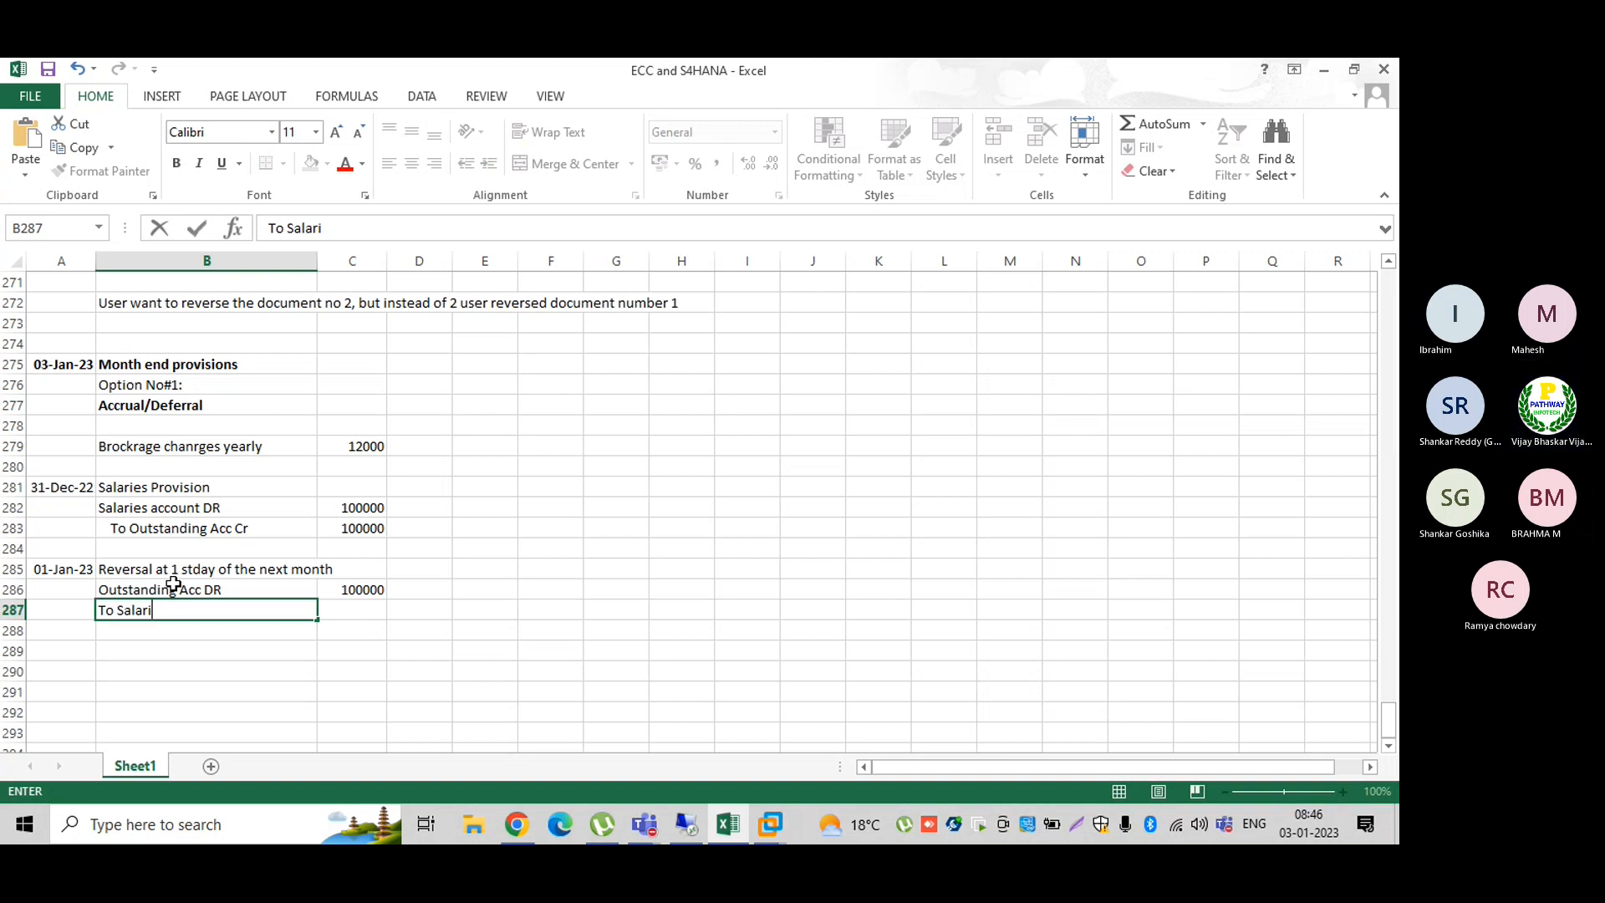
text(es acc D)
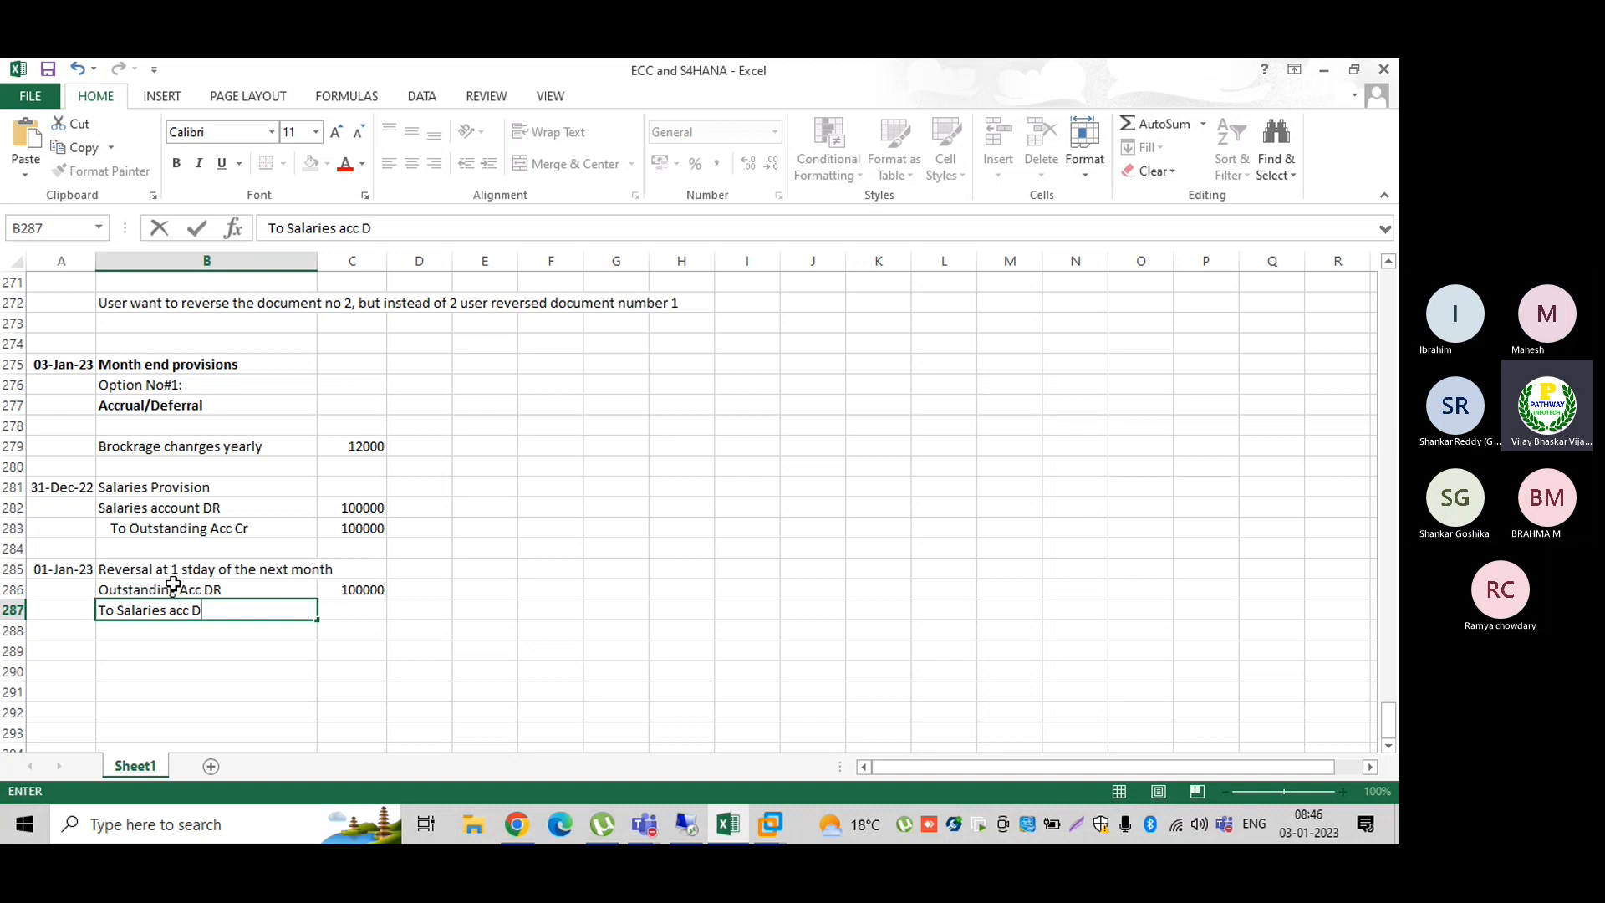
key(BackSpace)
text(Cr)
key(Tab)
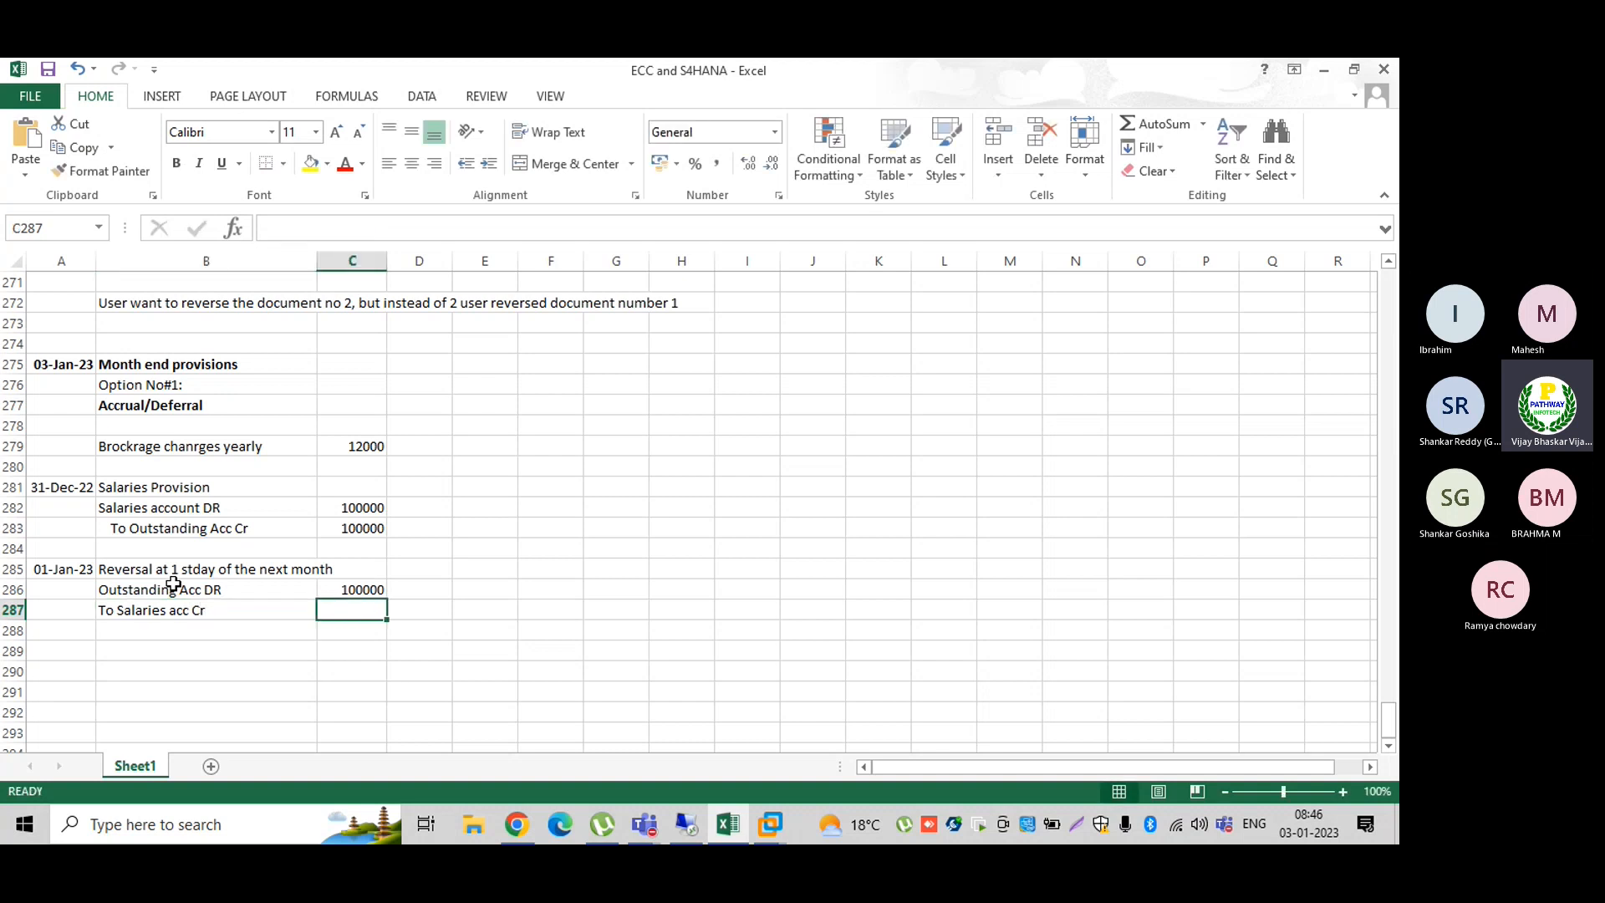
key(ctrl+d)
Step: Enter the date 02-Jan-23 in A289 for the entry below the reversal
click(145, 651)
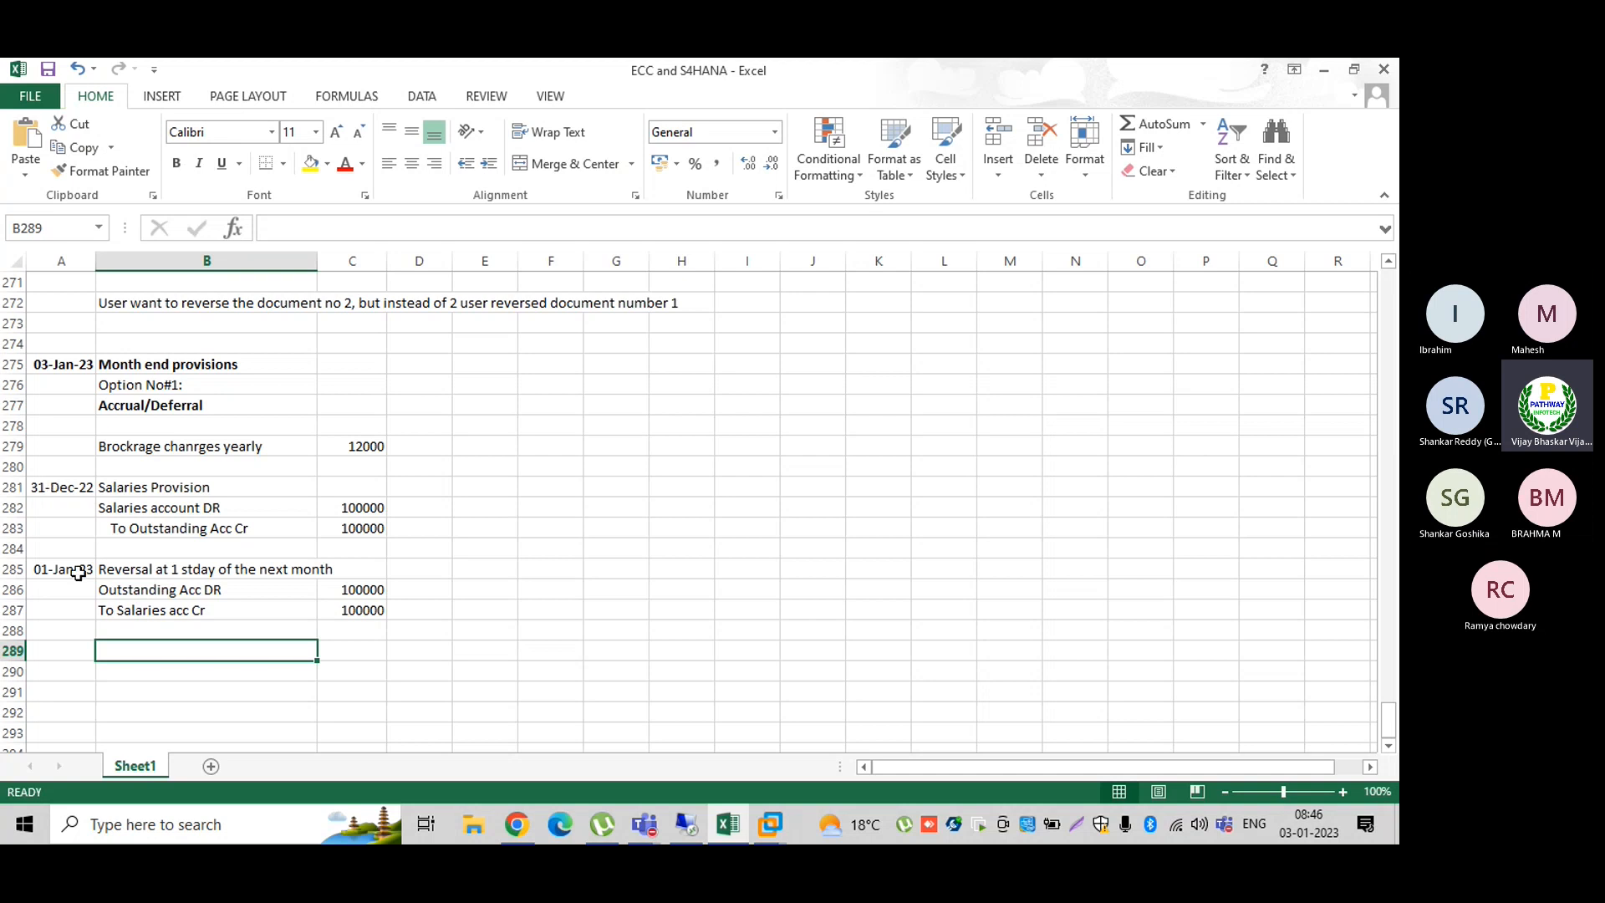
click(62, 652)
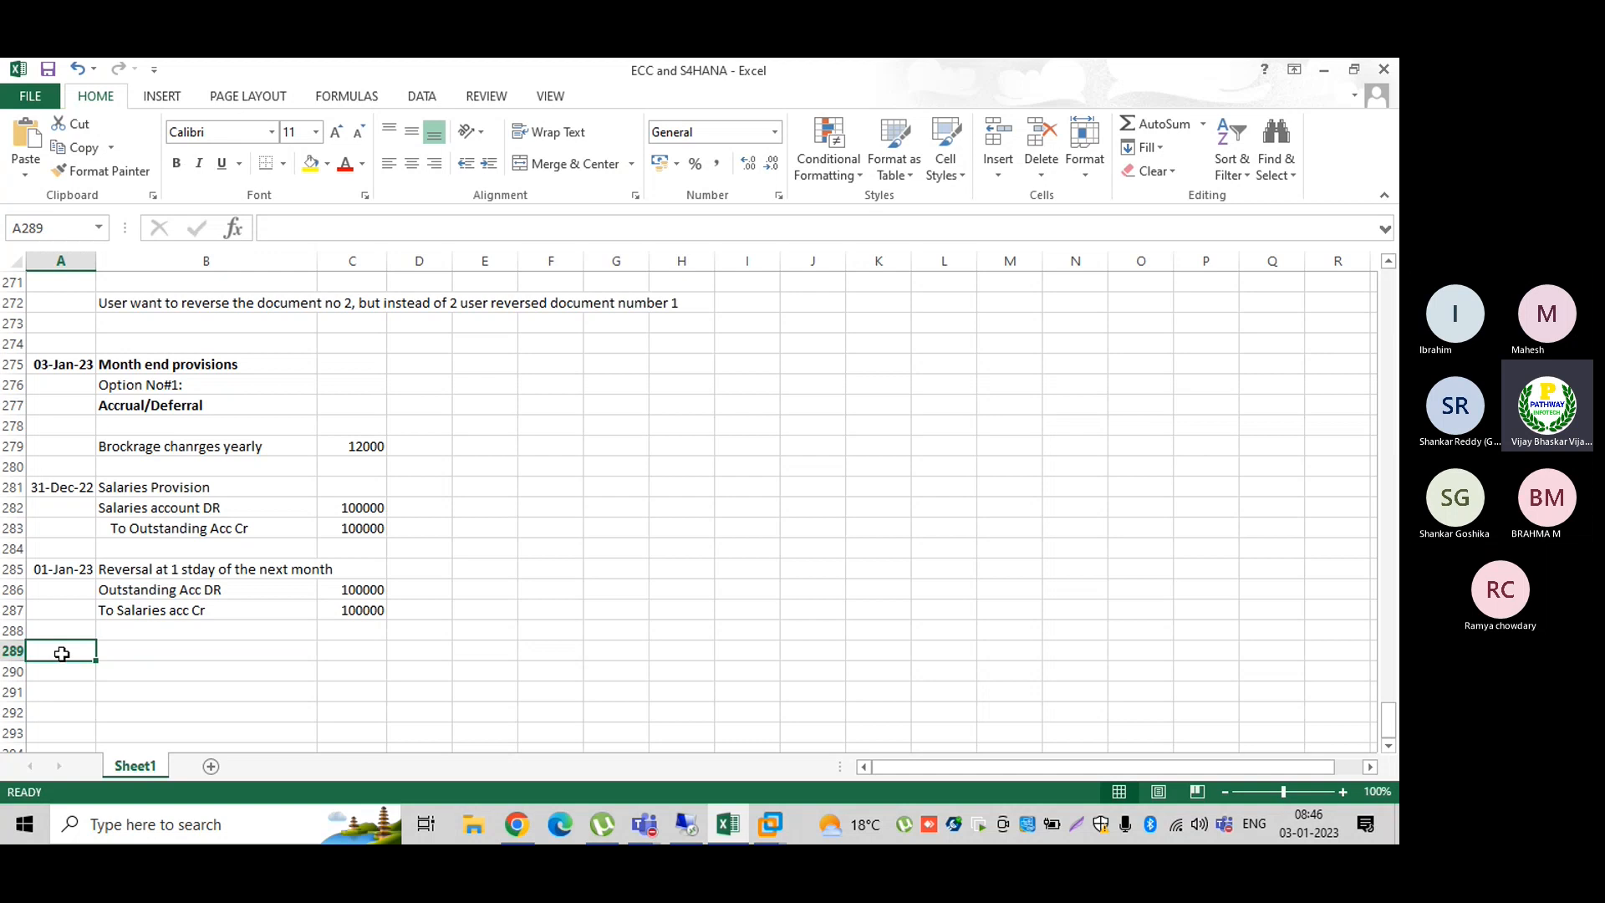
text(02)
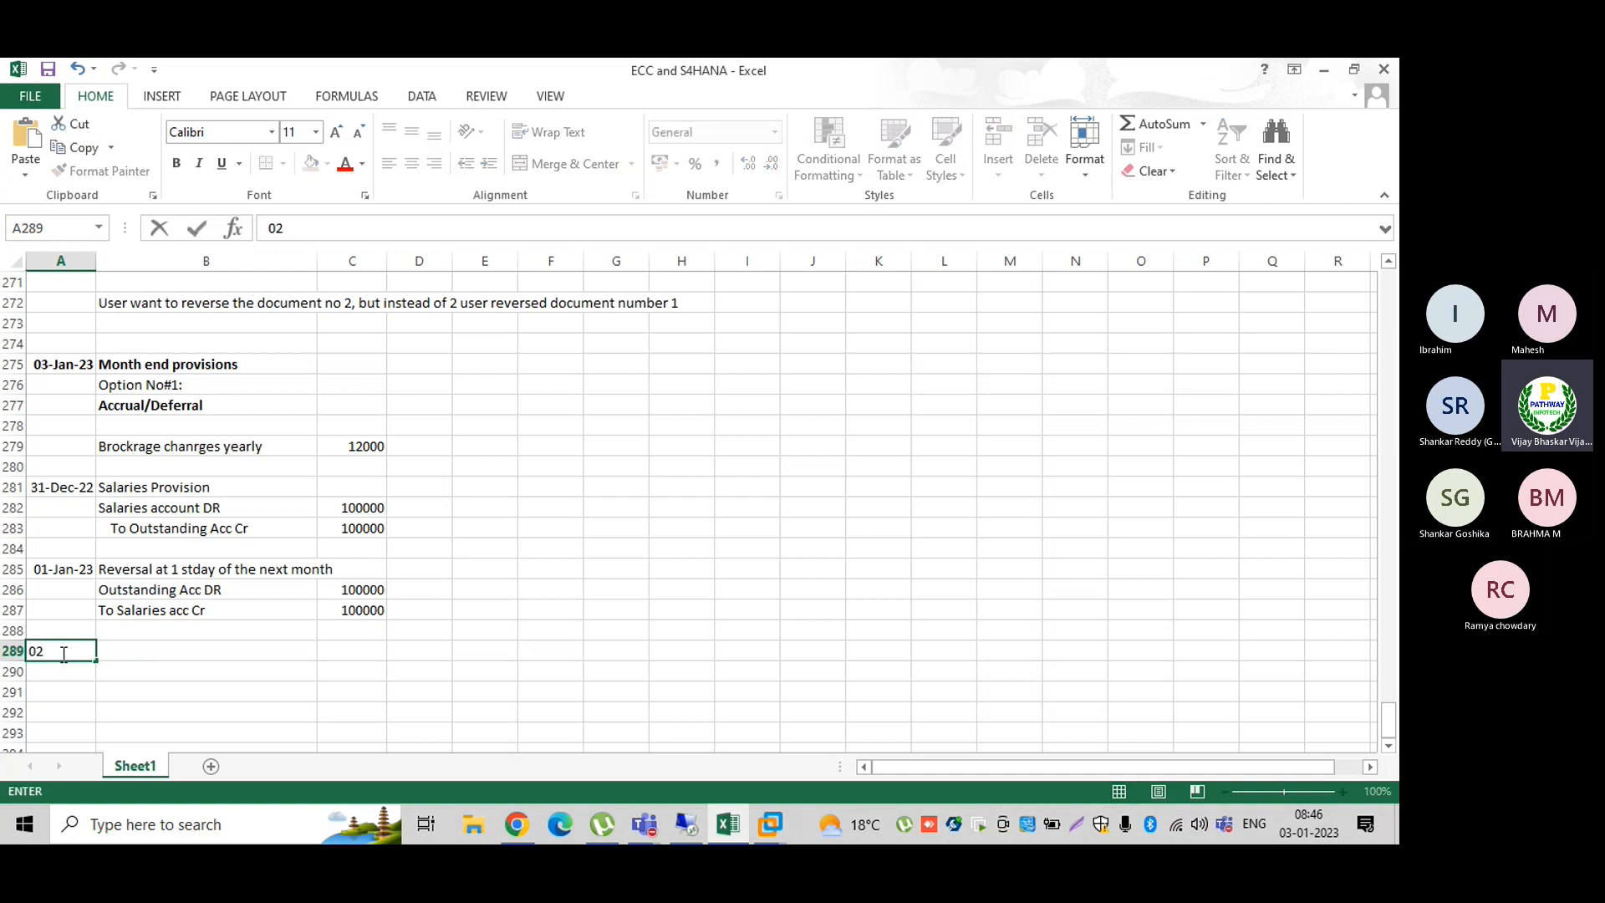
text( Jan)
text(-23)
key(Tab)
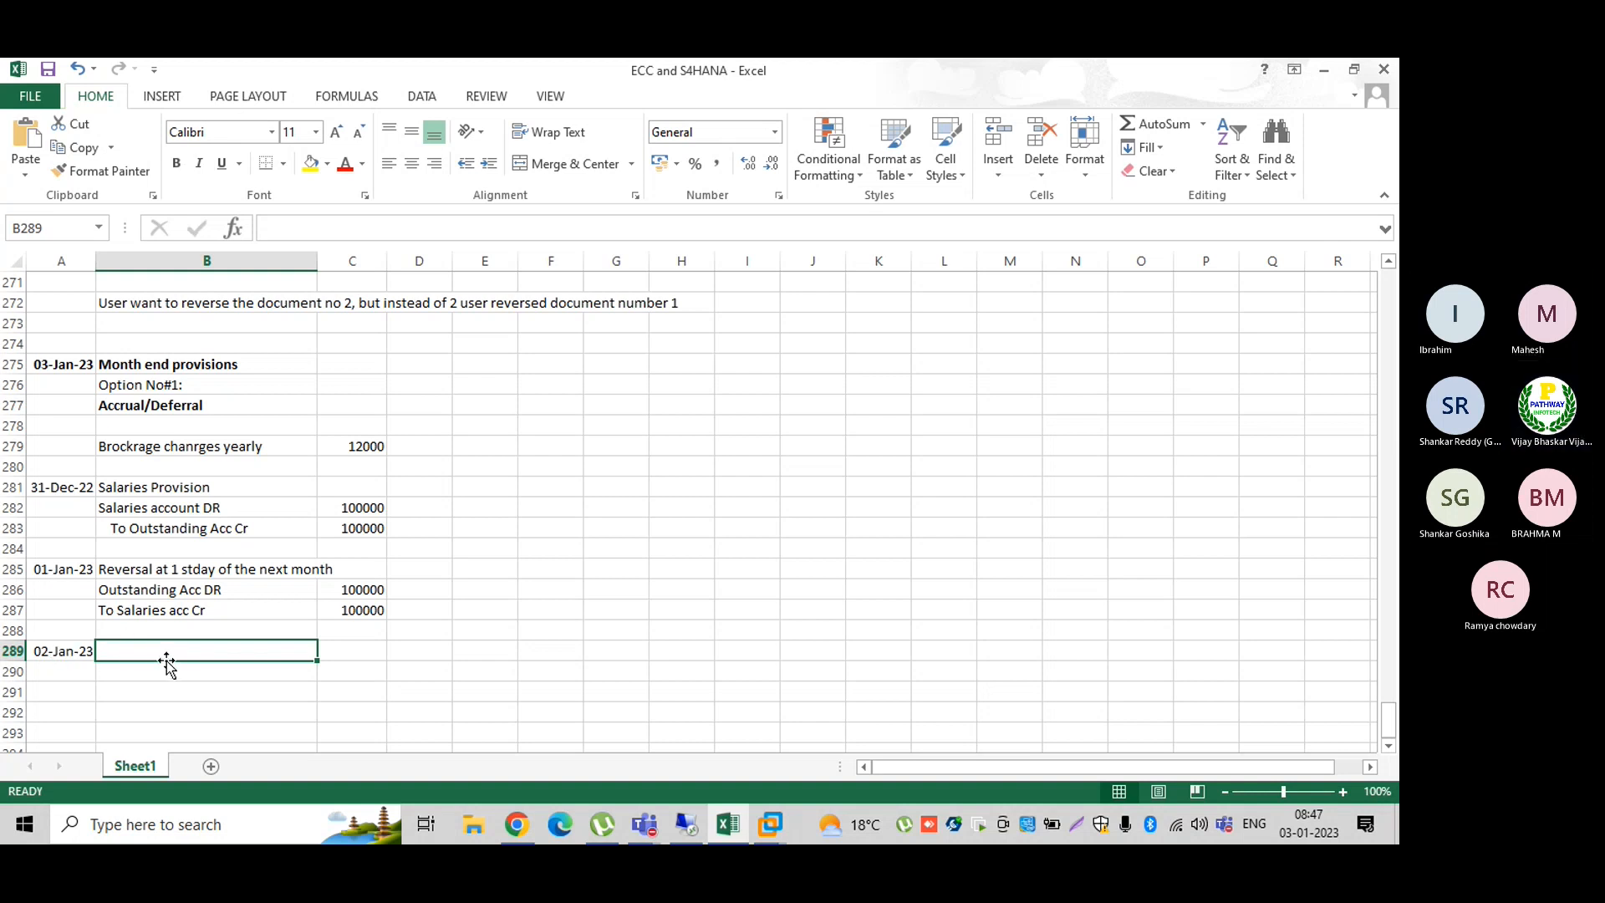
Step: Enter the description "Payment of salaries for the month of Dec'22" in B289
text(Payment of)
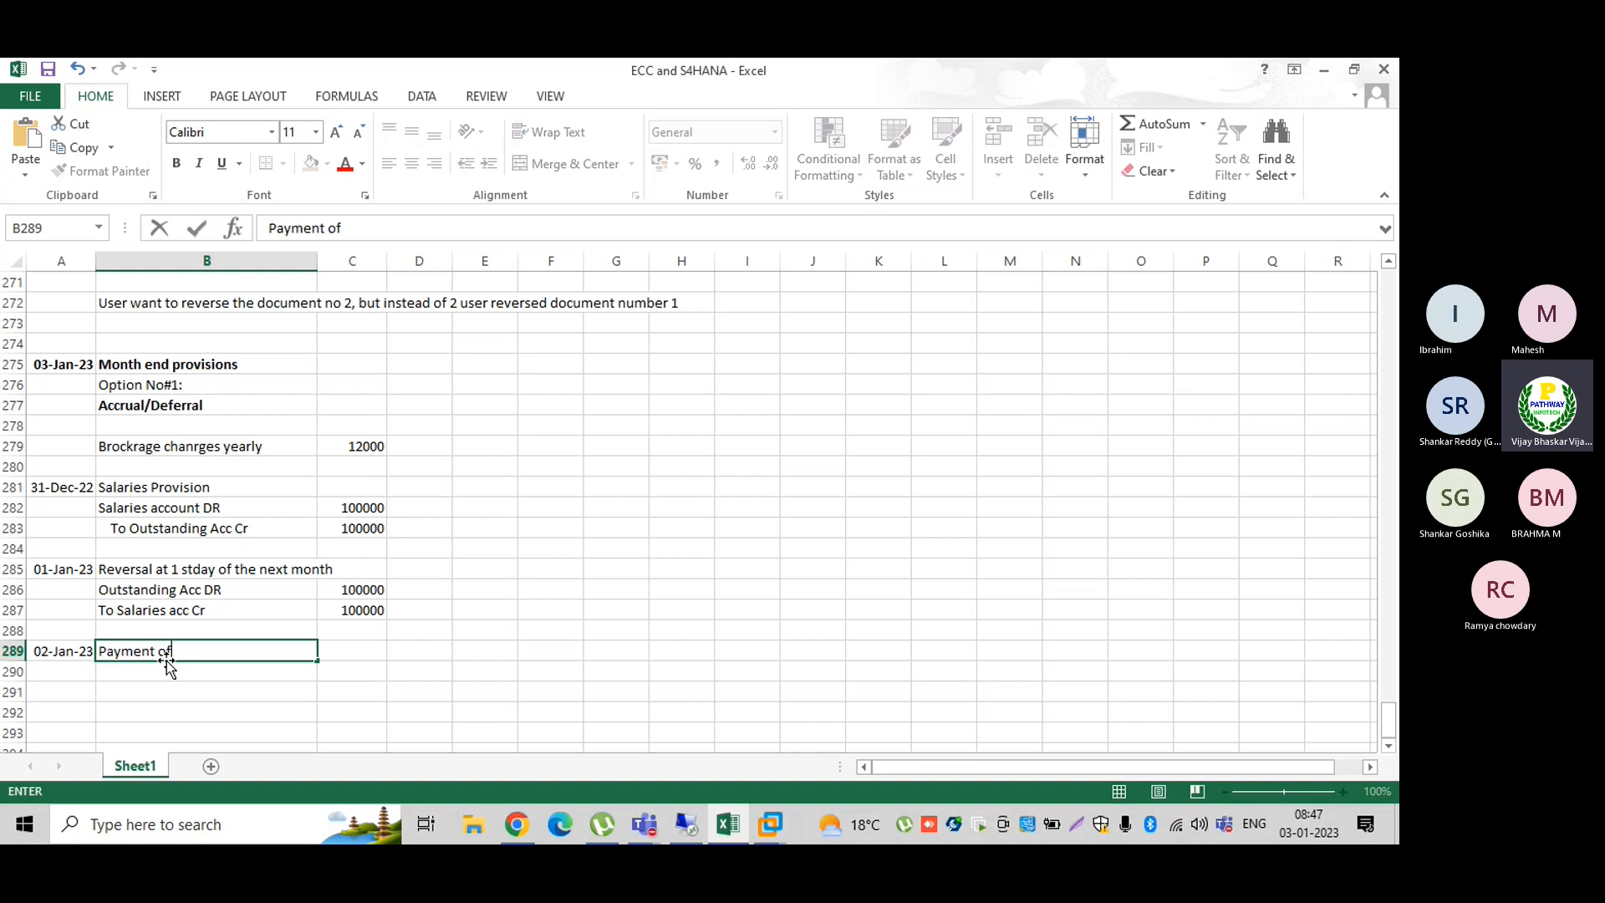
text( salaries for the mo)
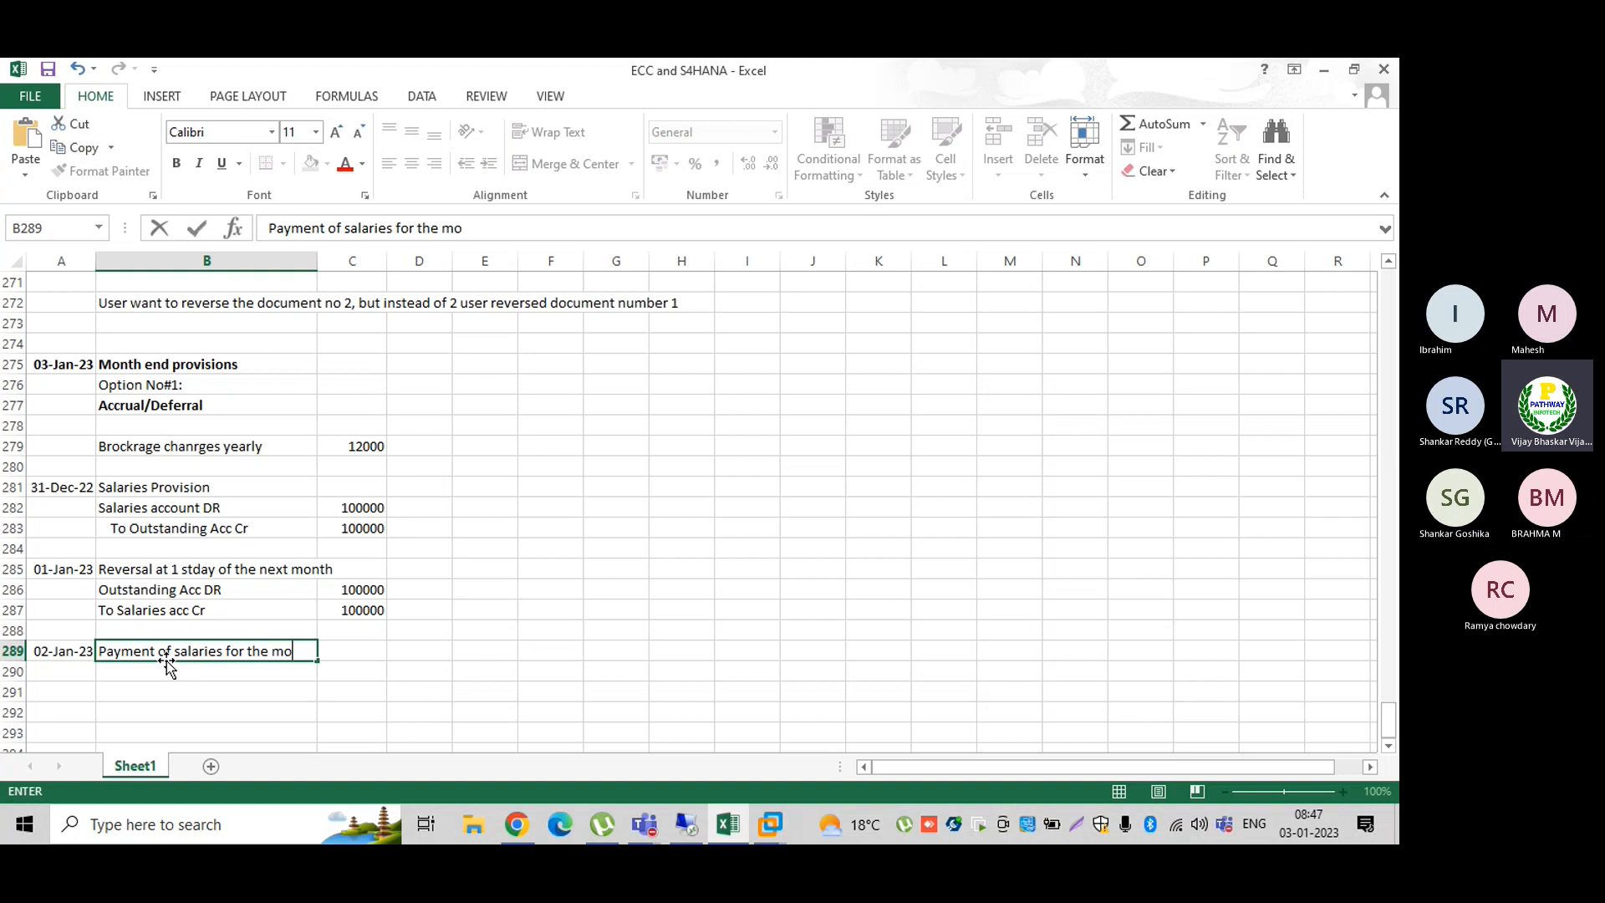
text(nth at)
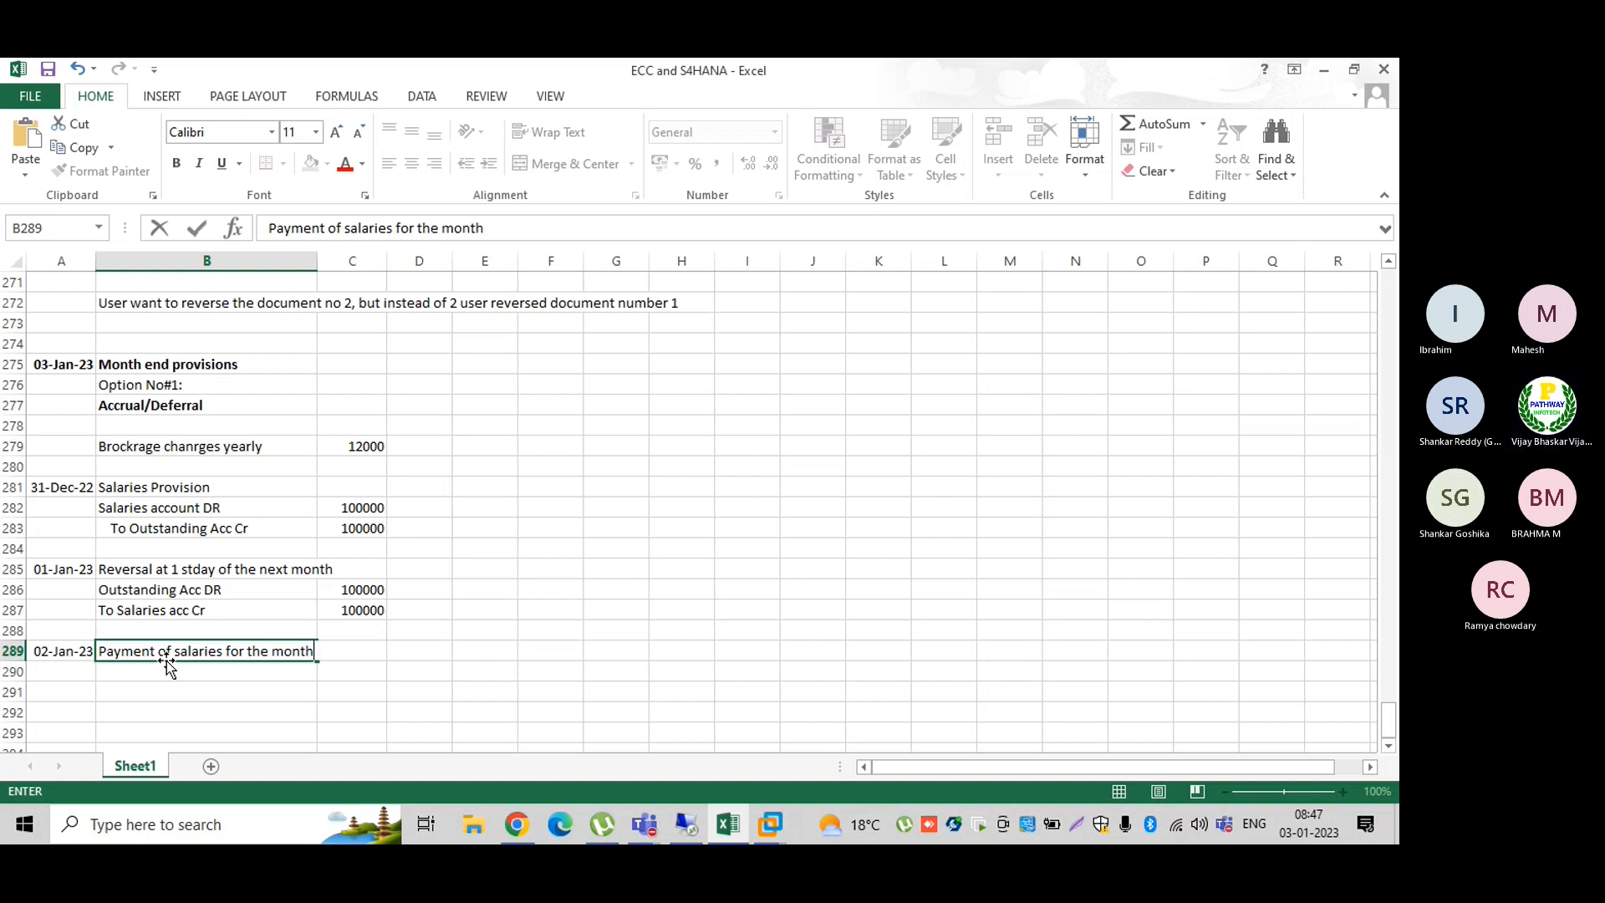
key(BackSpace)
key(BackSpace)
text(of Dec'22)
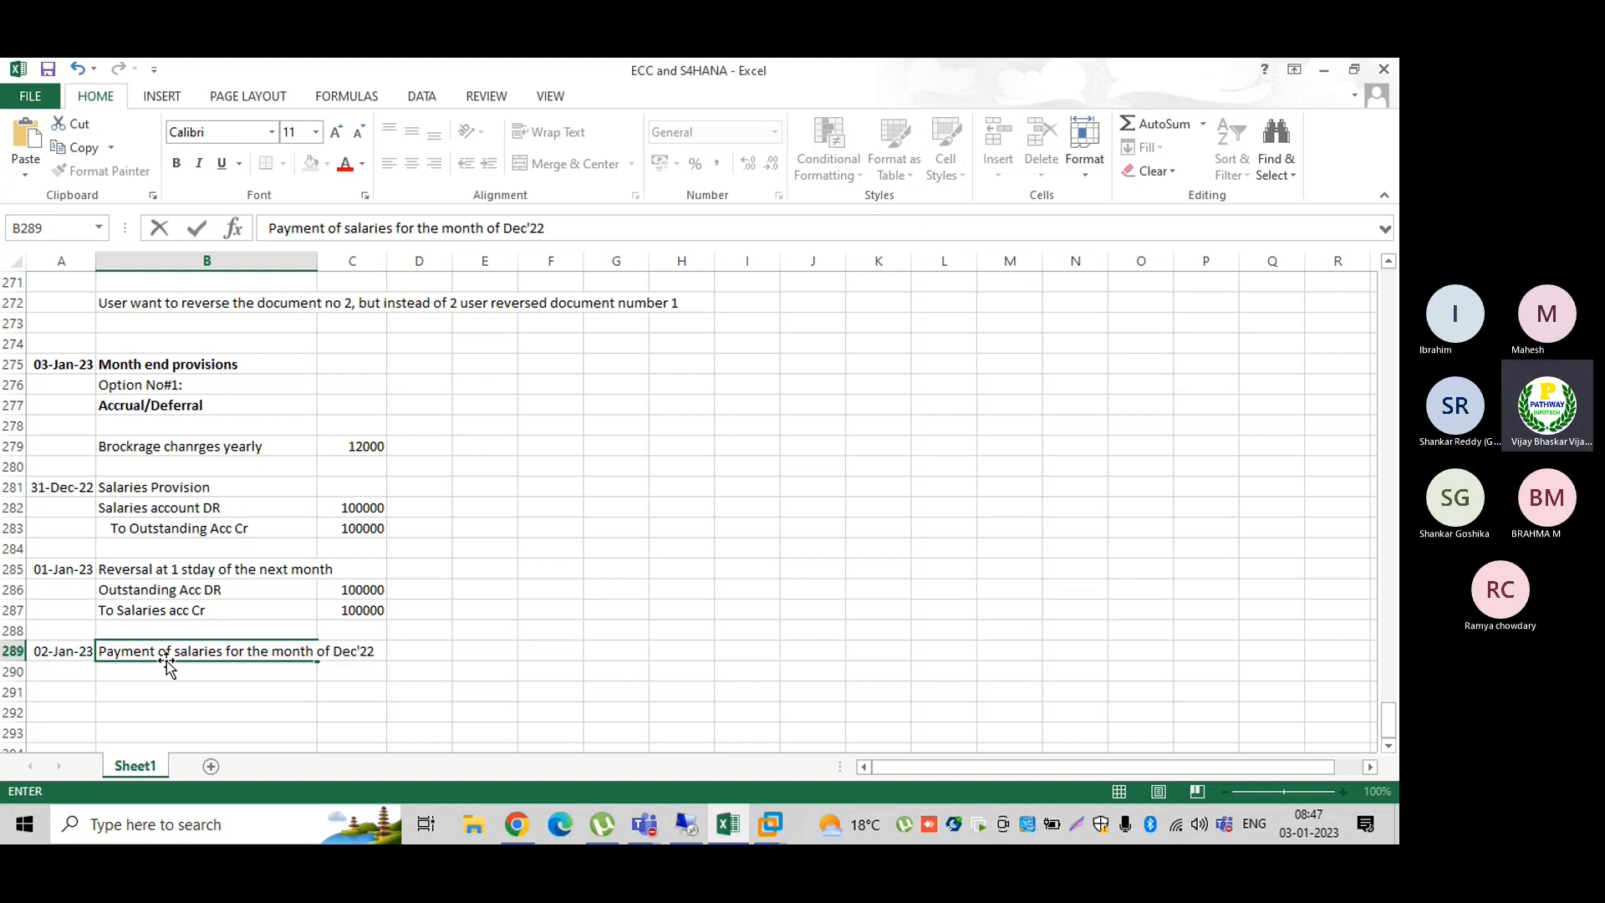
key(Return)
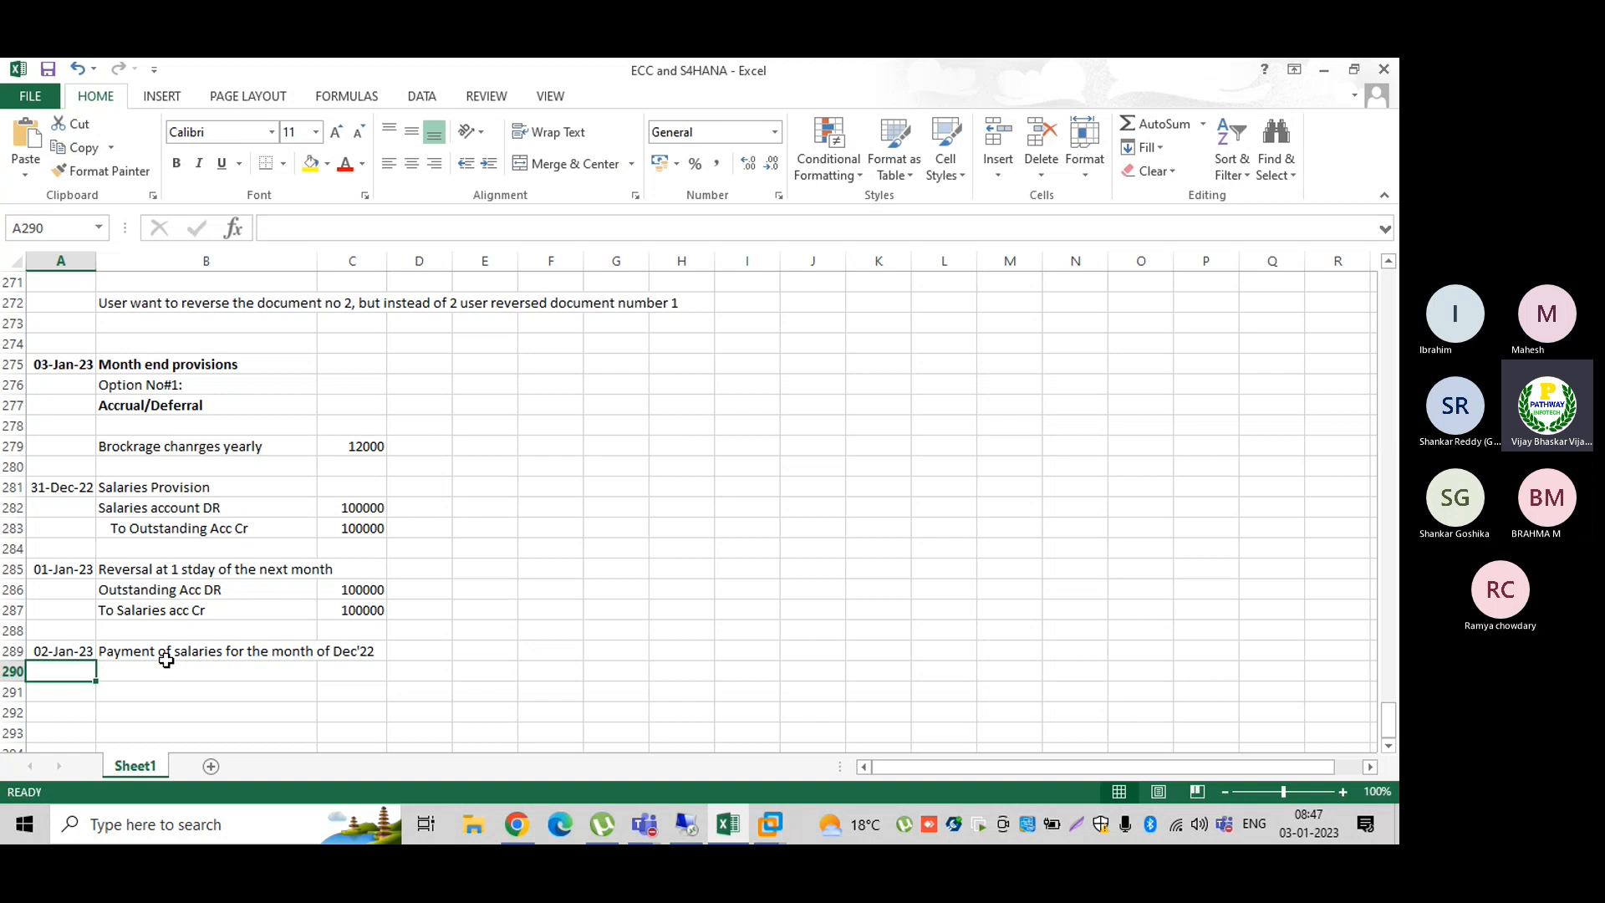
Step: Add the payment's debit line "Salries account Dr" in B290 with the amount 105000 in C290
click(166, 665)
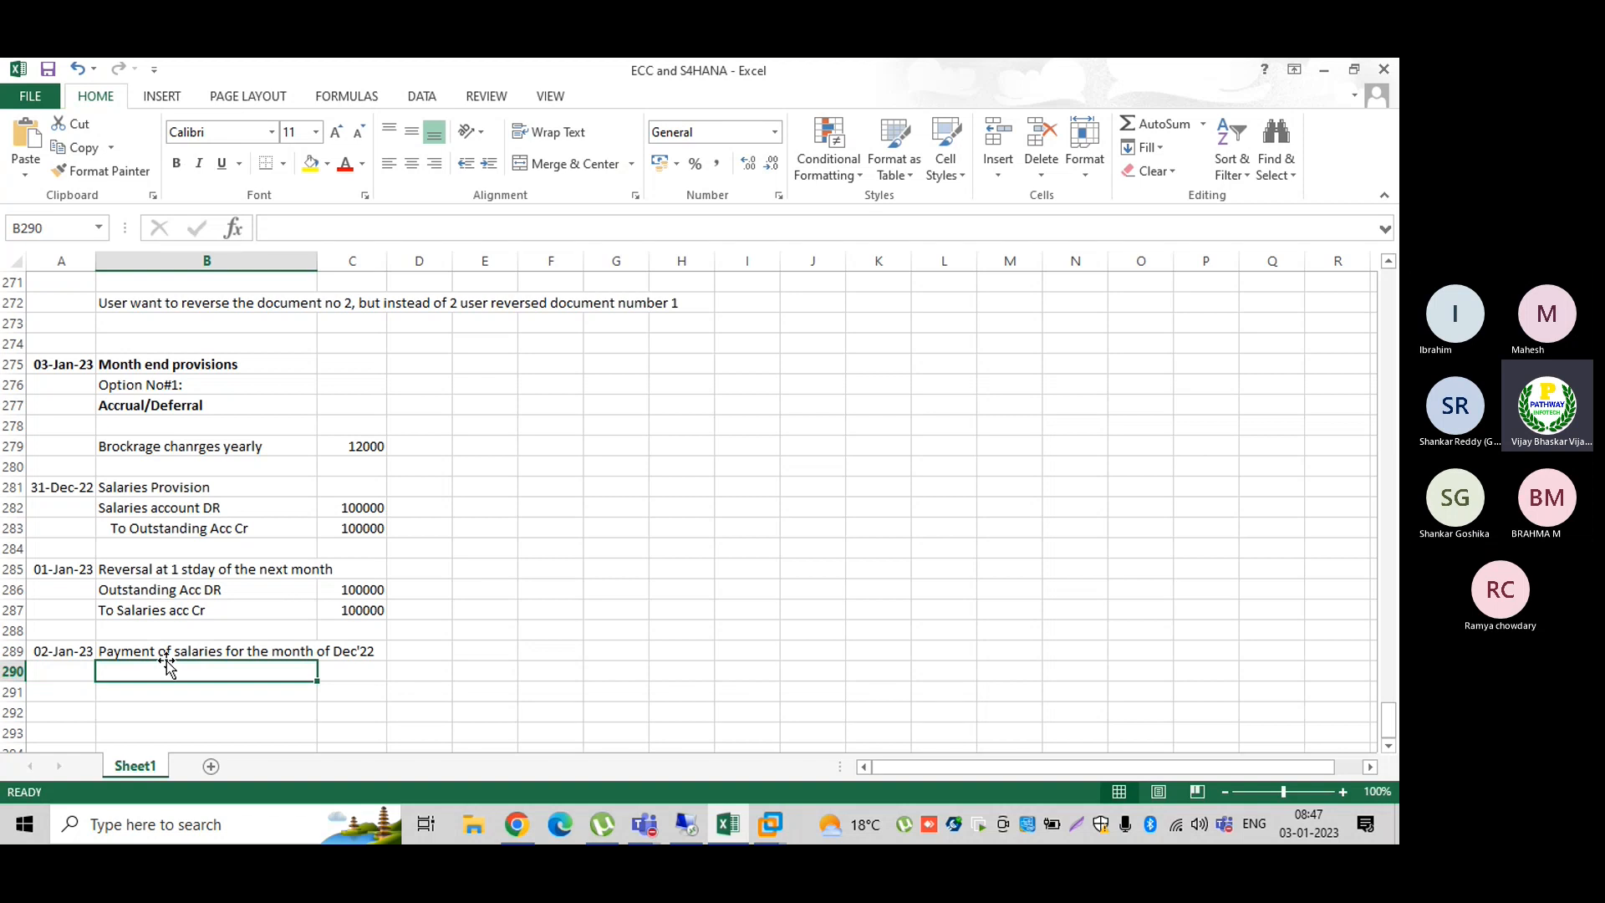
text(Sa)
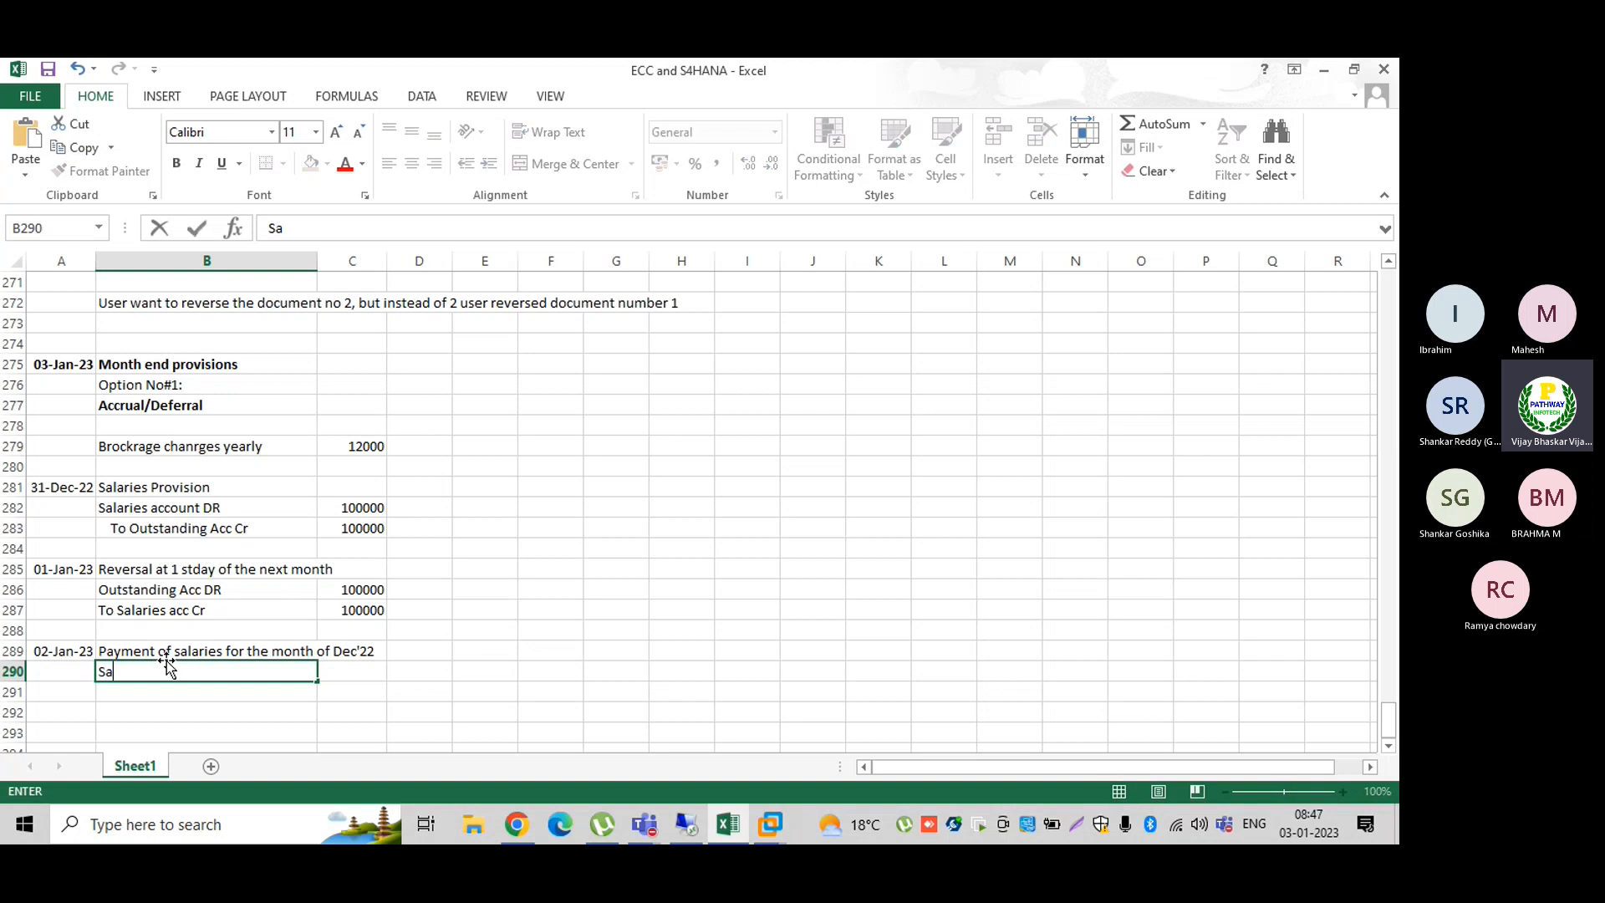
text(lries account )
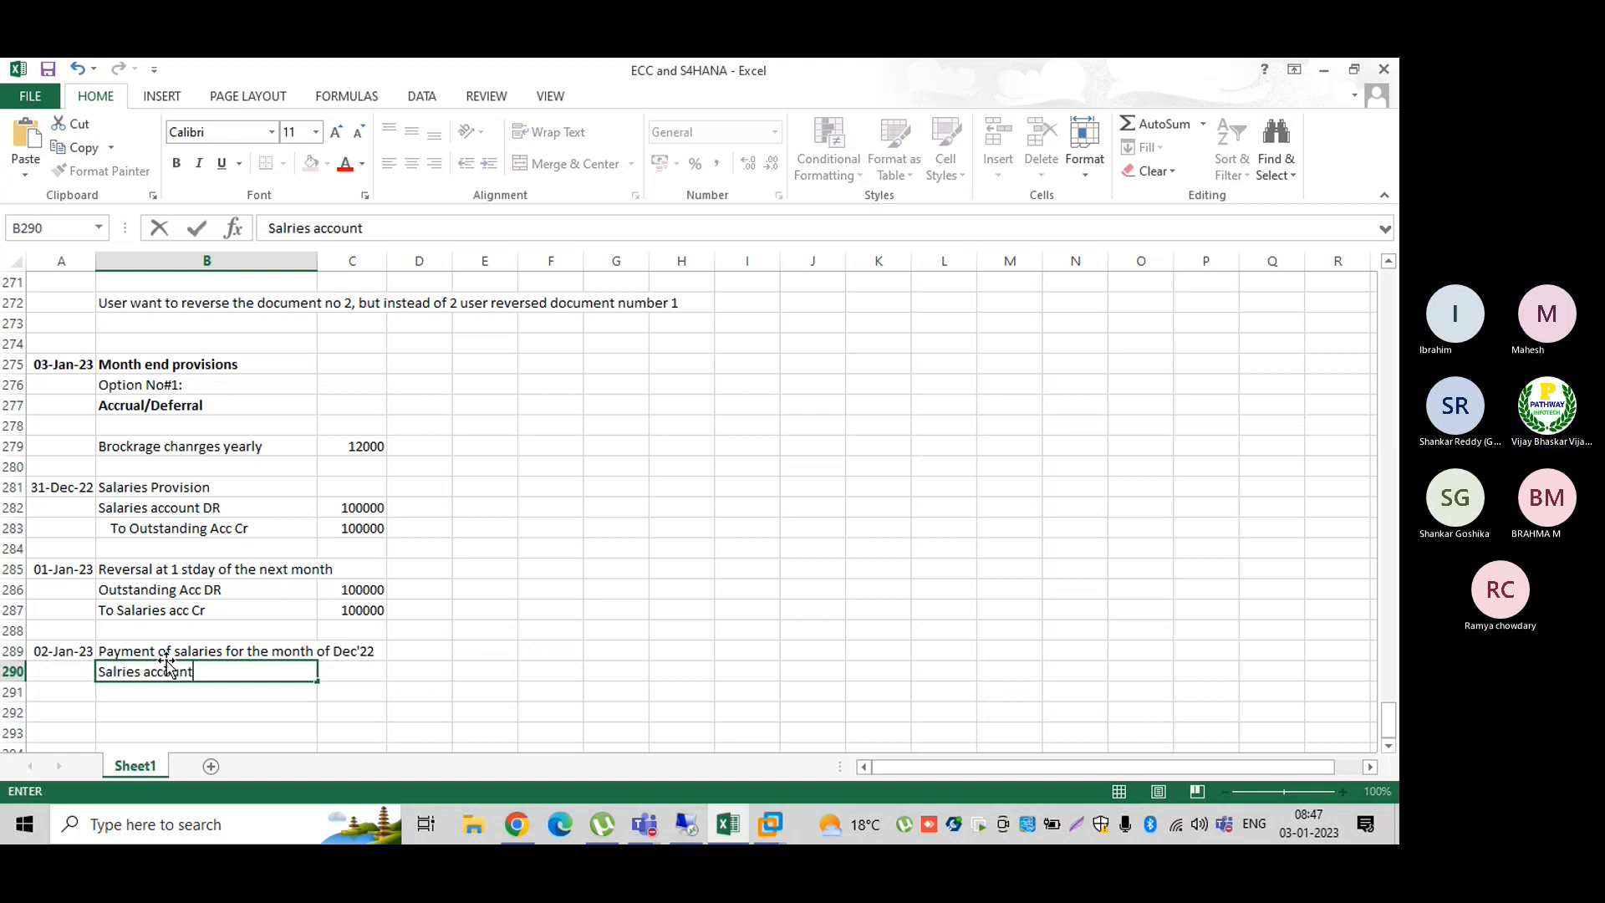
text(Dr)
key(Tab)
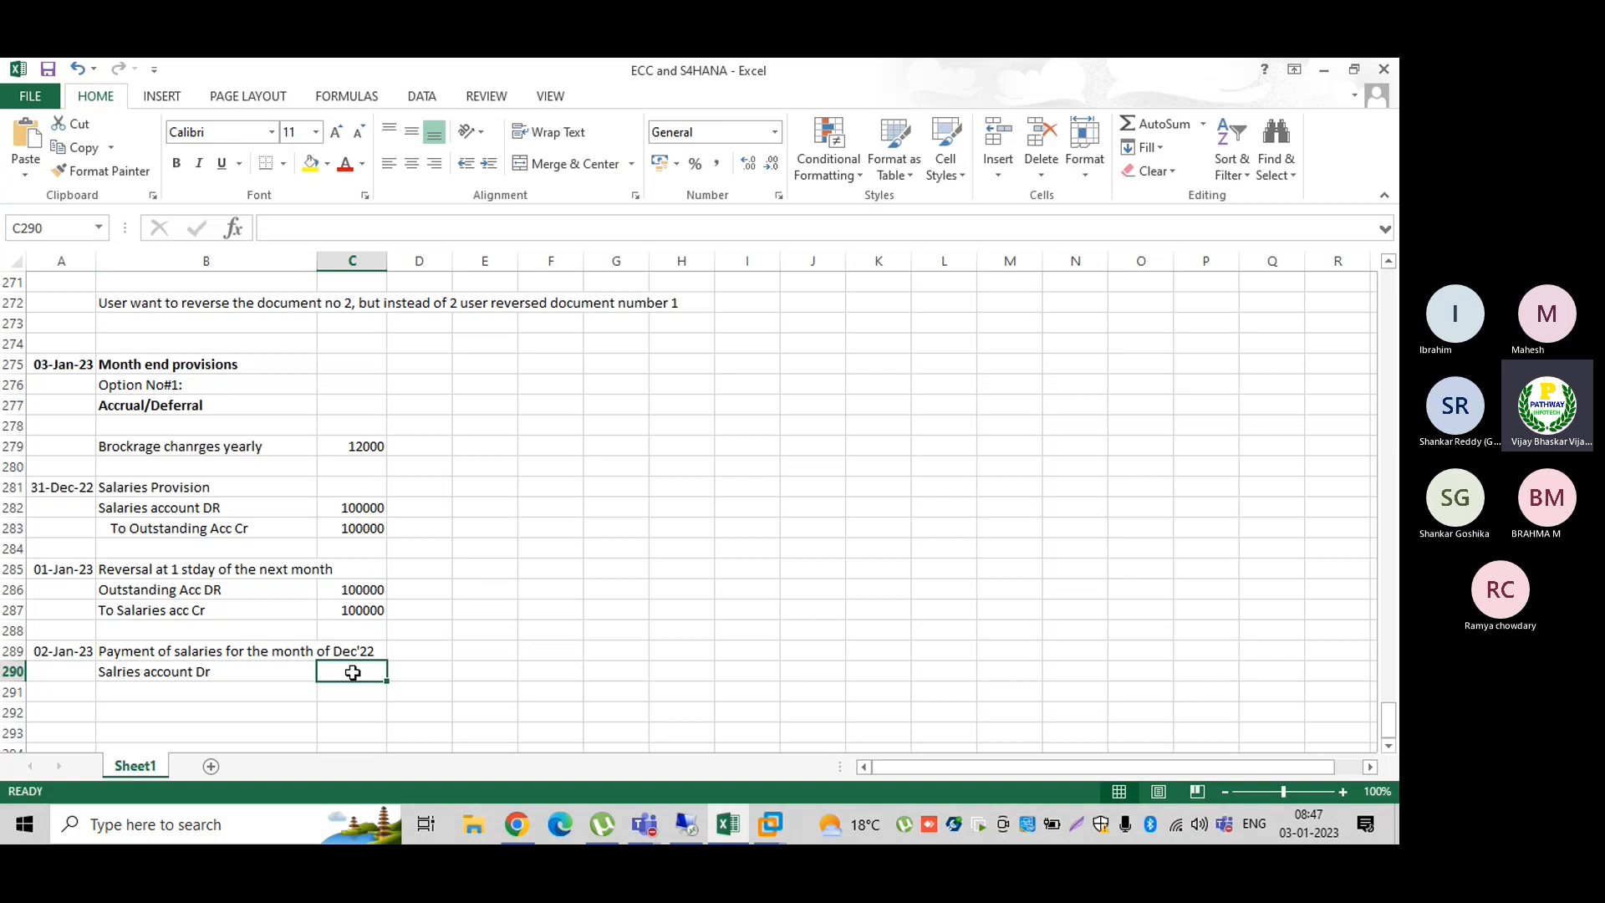
text(10)
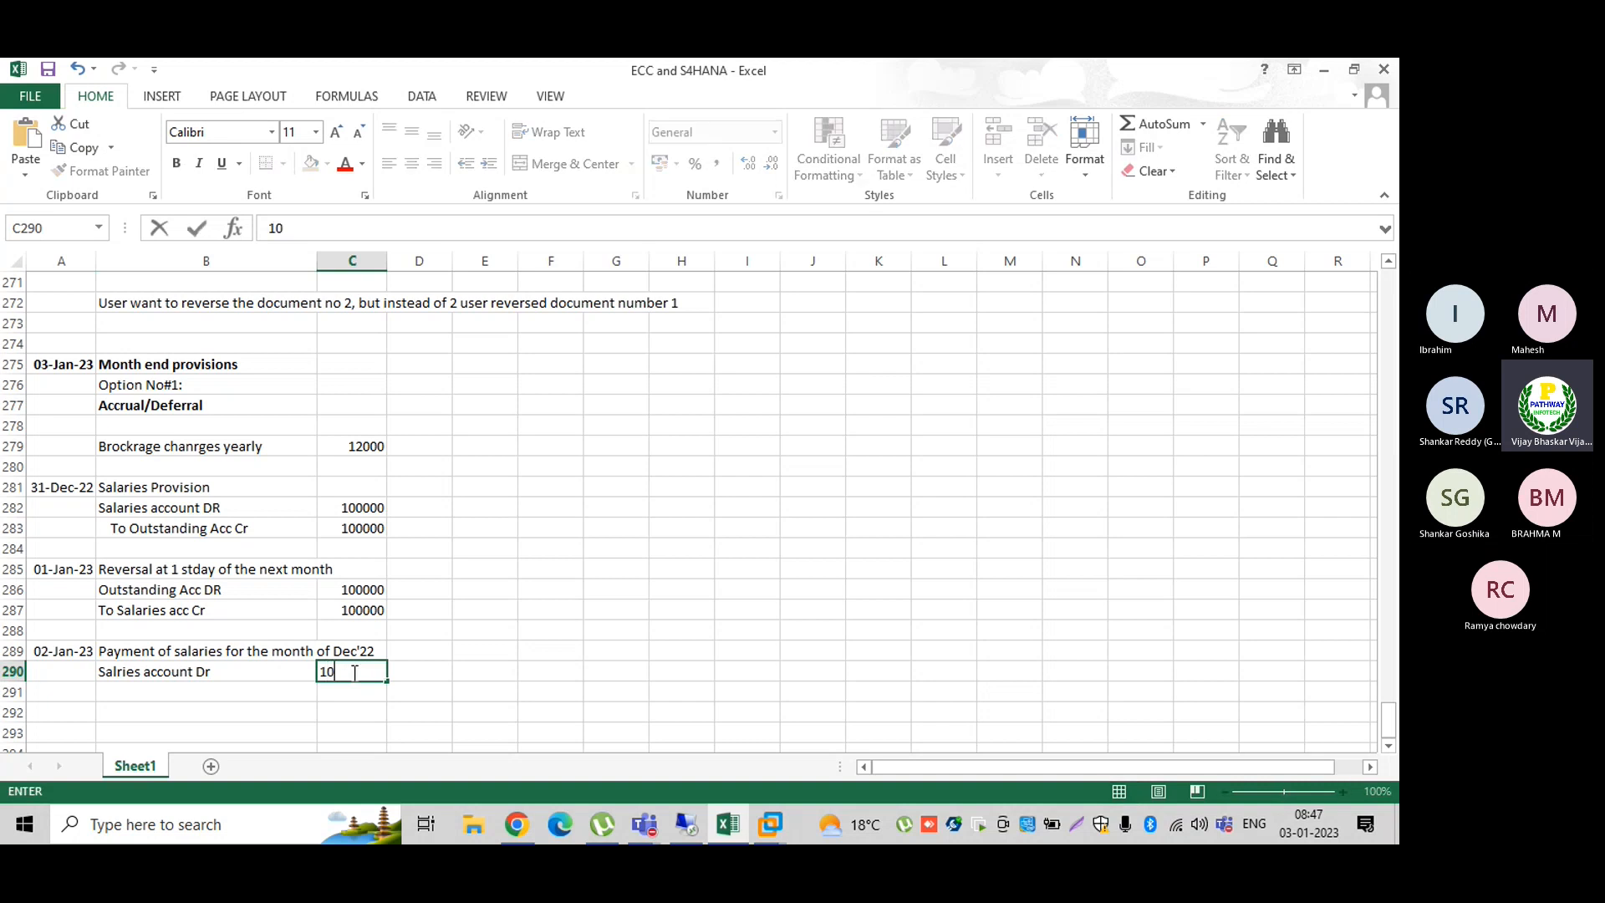
text(1000)
key(BackSpace)
key(BackSpace)
key(BackSpace)
text(05000)
key(Return)
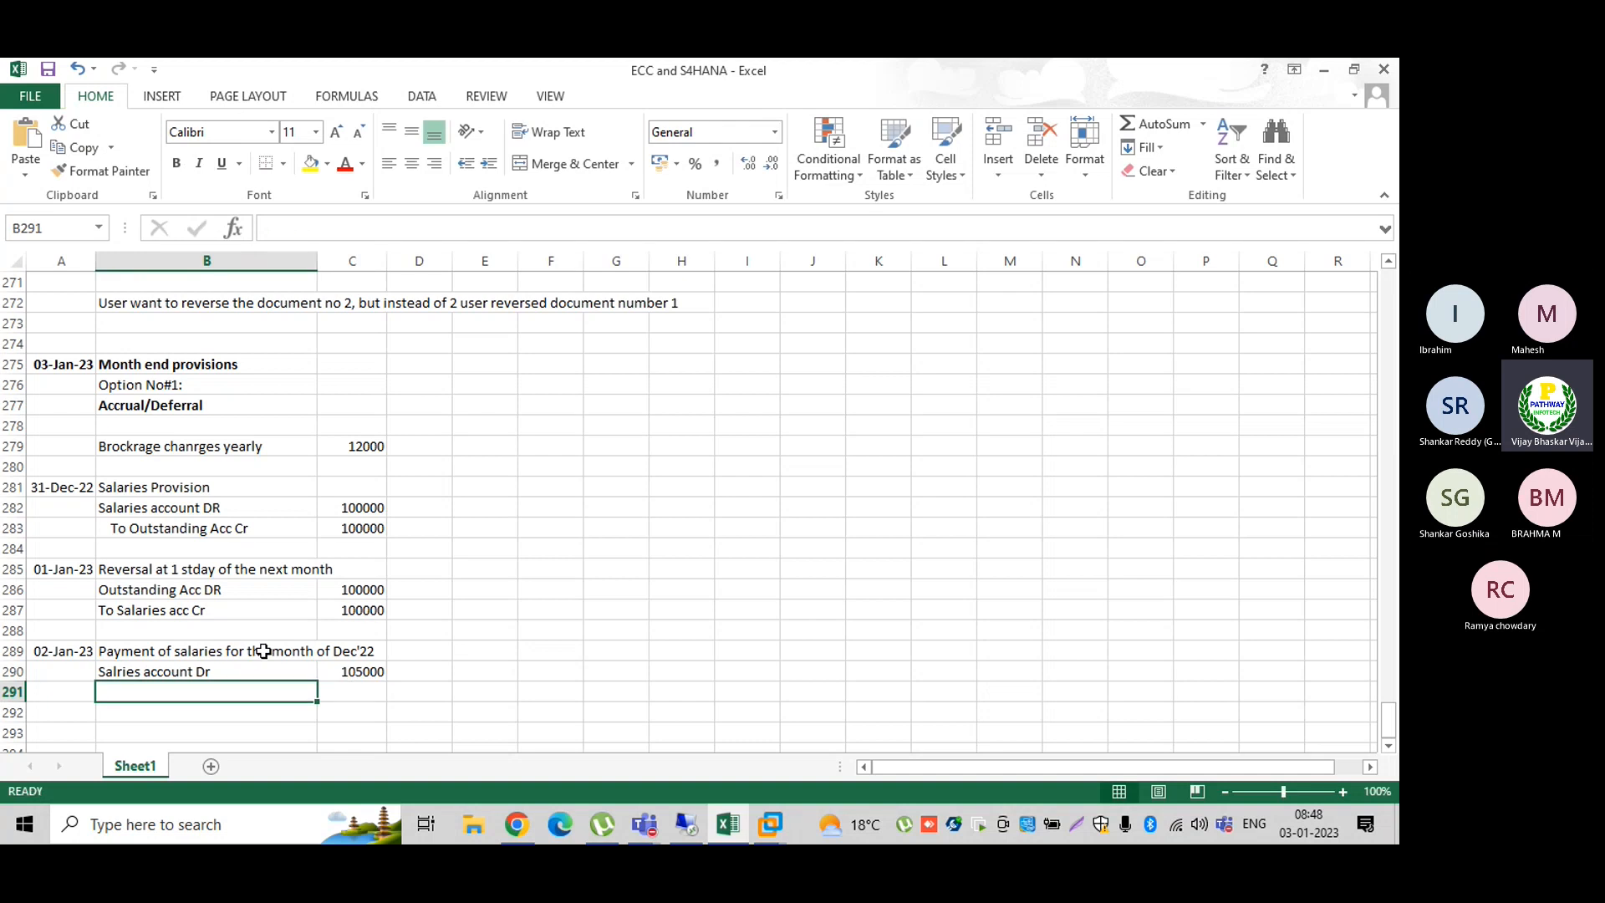
Step: Add the payment's credit line "To Bank Acc Cr" in B291 and fill the amount from the line above into C291
scroll(360, 681, down, 2)
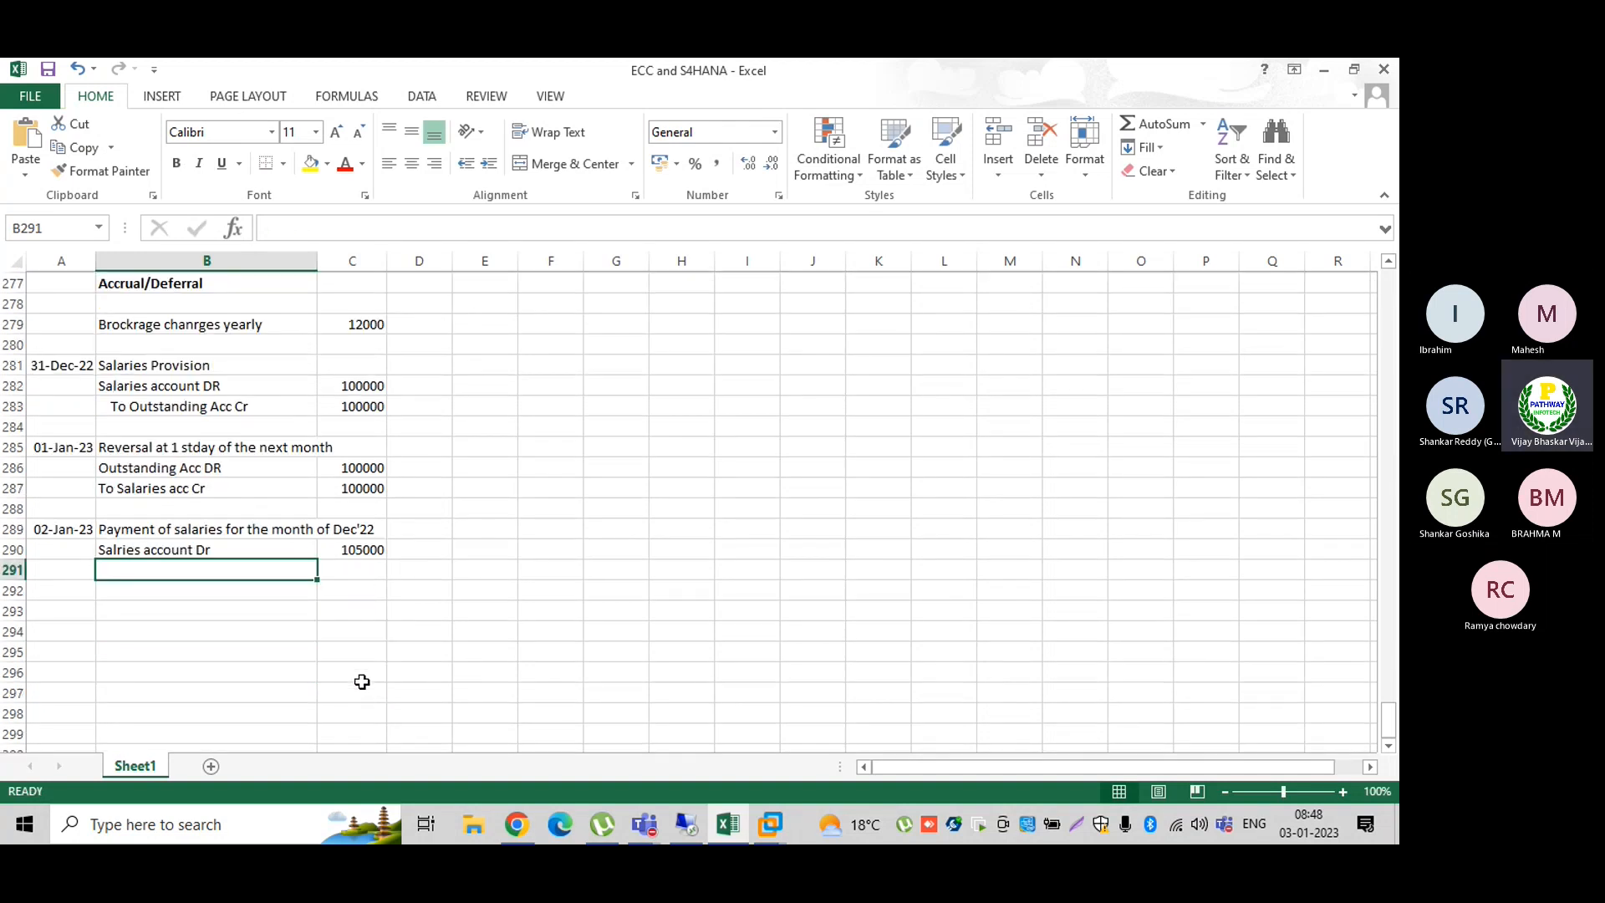
click(351, 485)
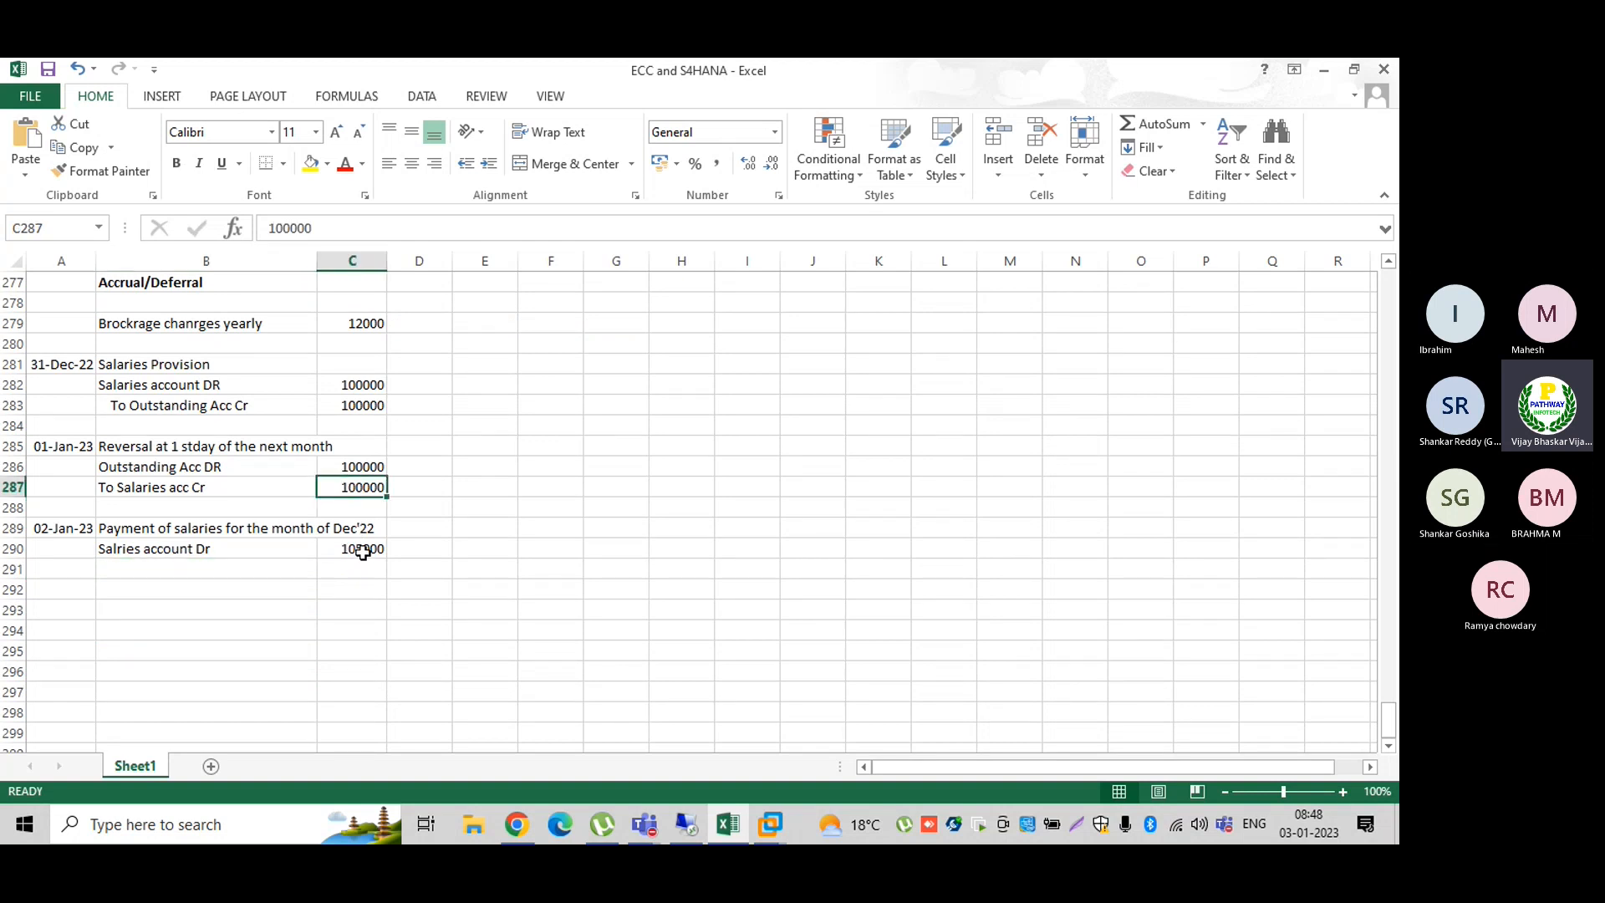
click(193, 570)
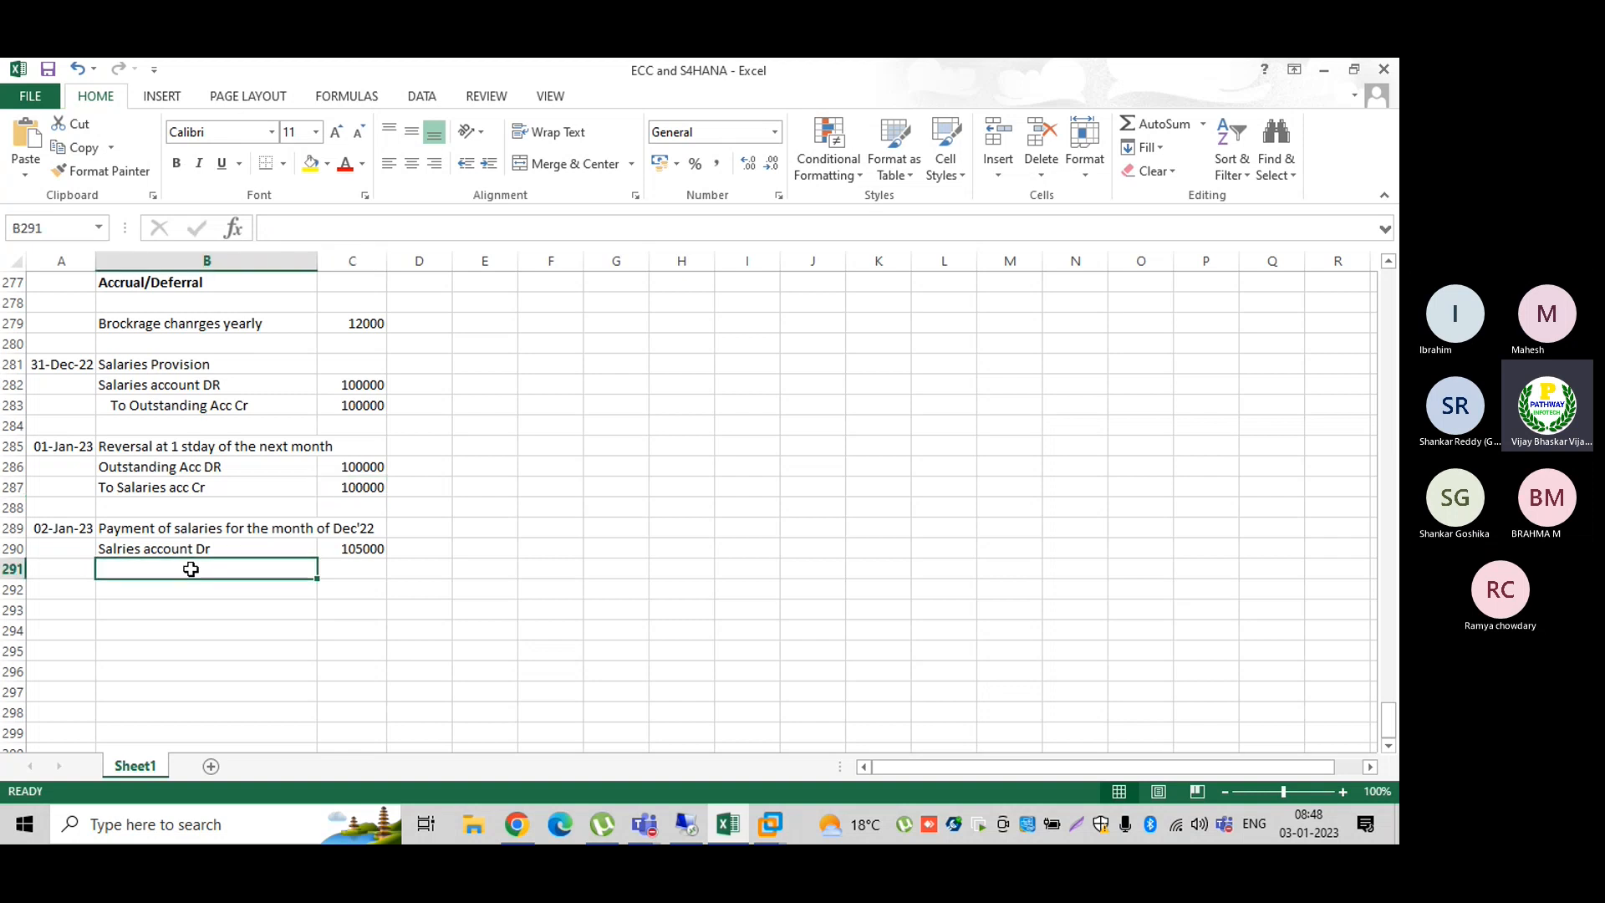
text(Tpo B)
key(BackSpace)
key(BackSpace)
key(BackSpace)
key(BackSpace)
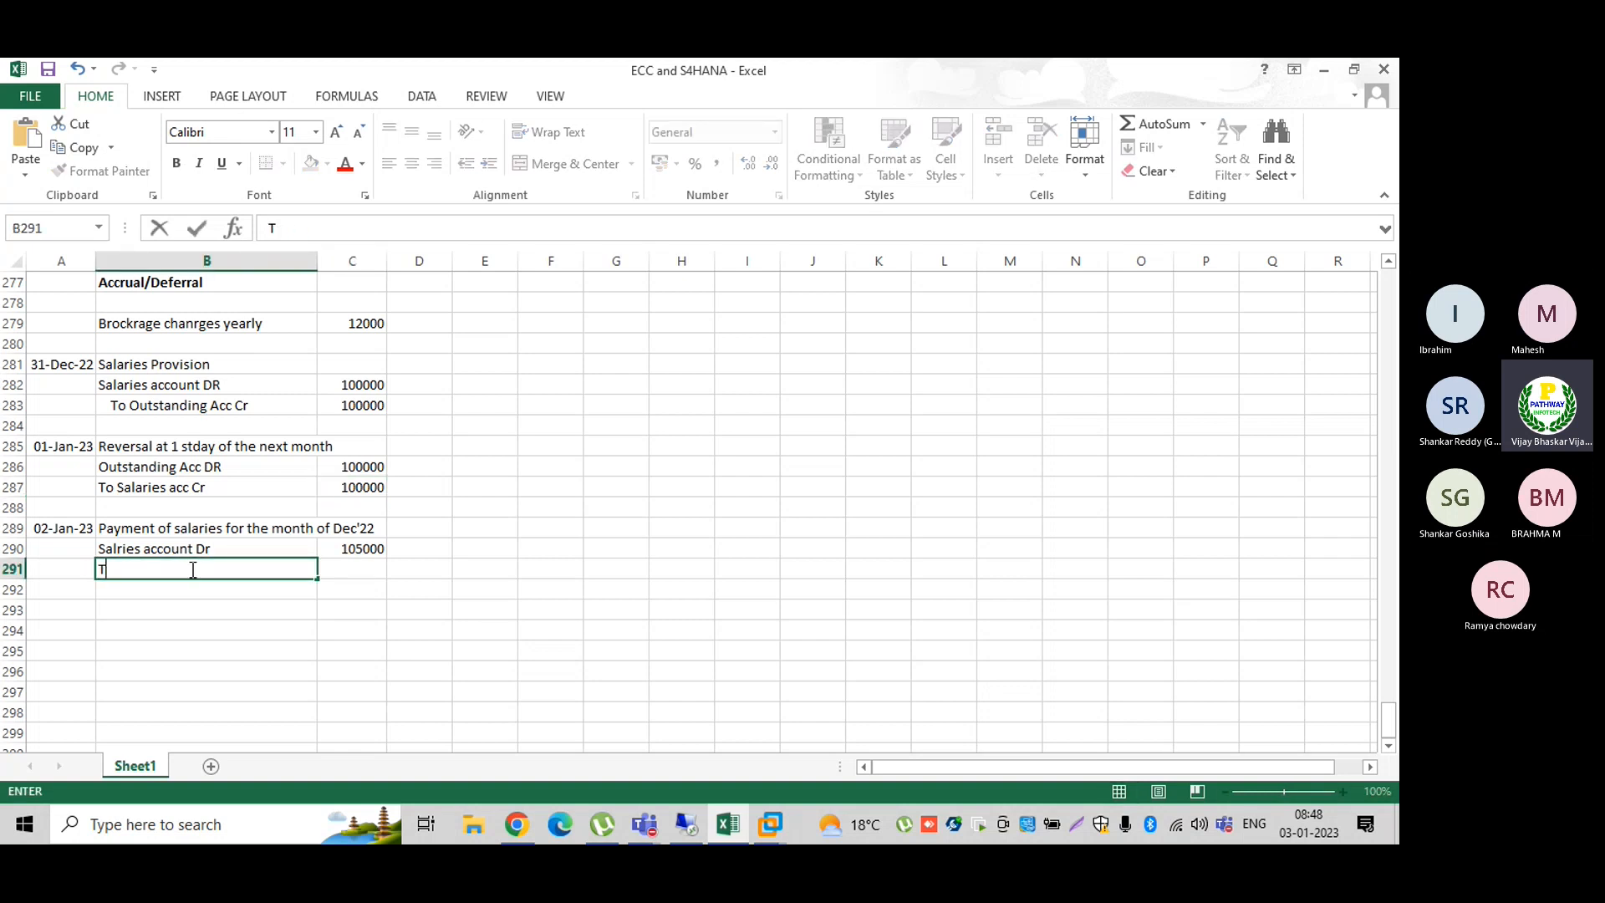
text(o Bank Acc Cr)
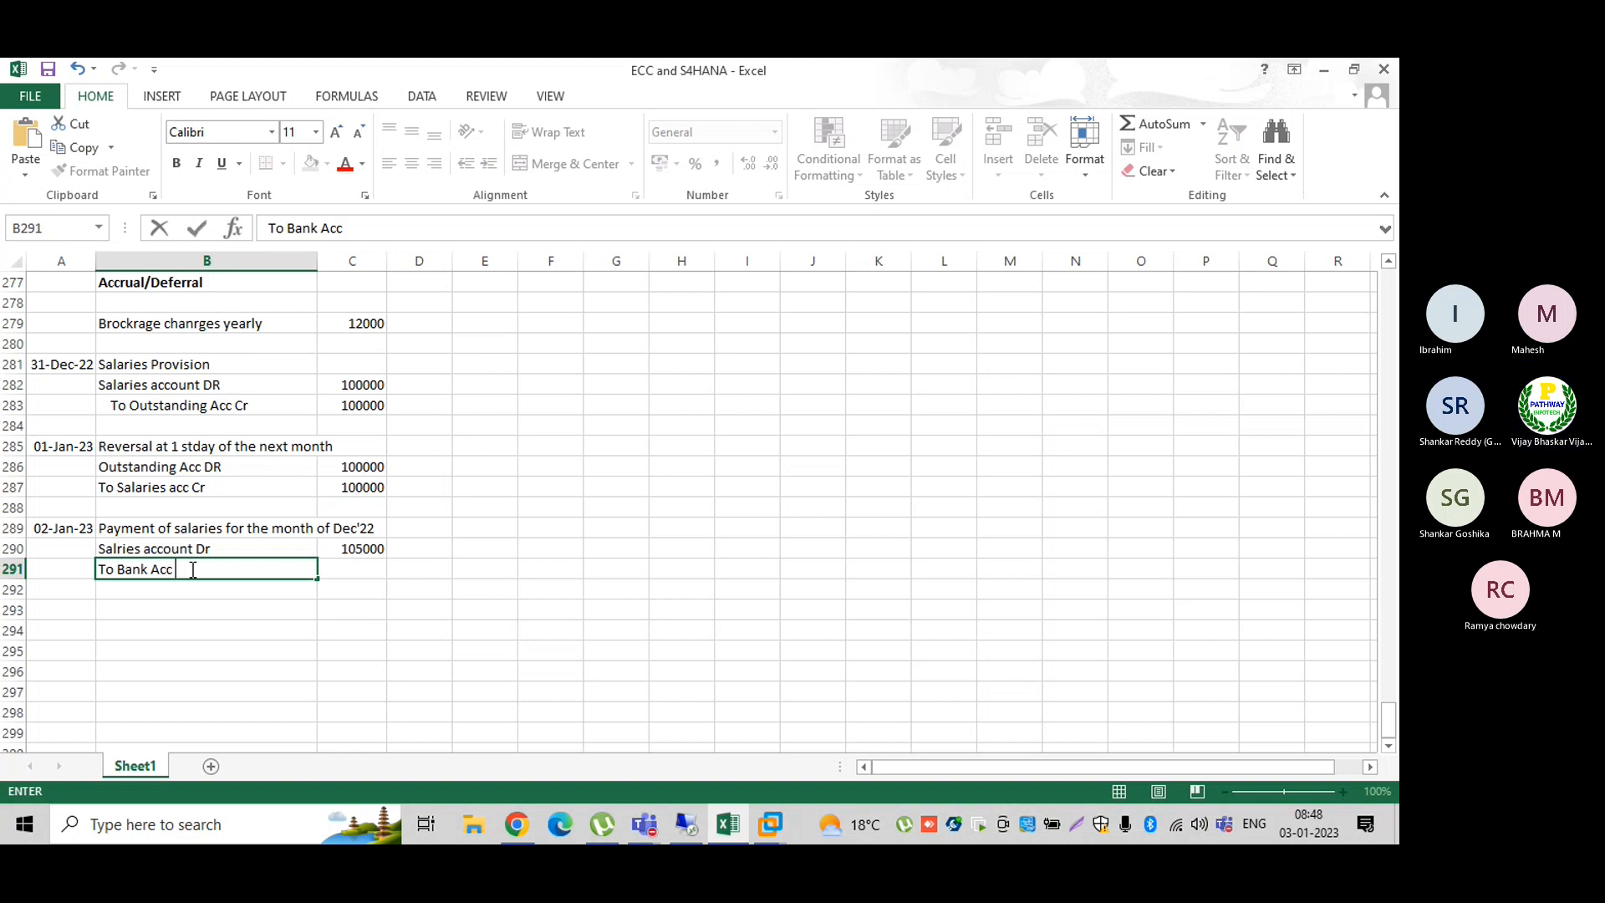
key(Tab)
key(ctrl+d)
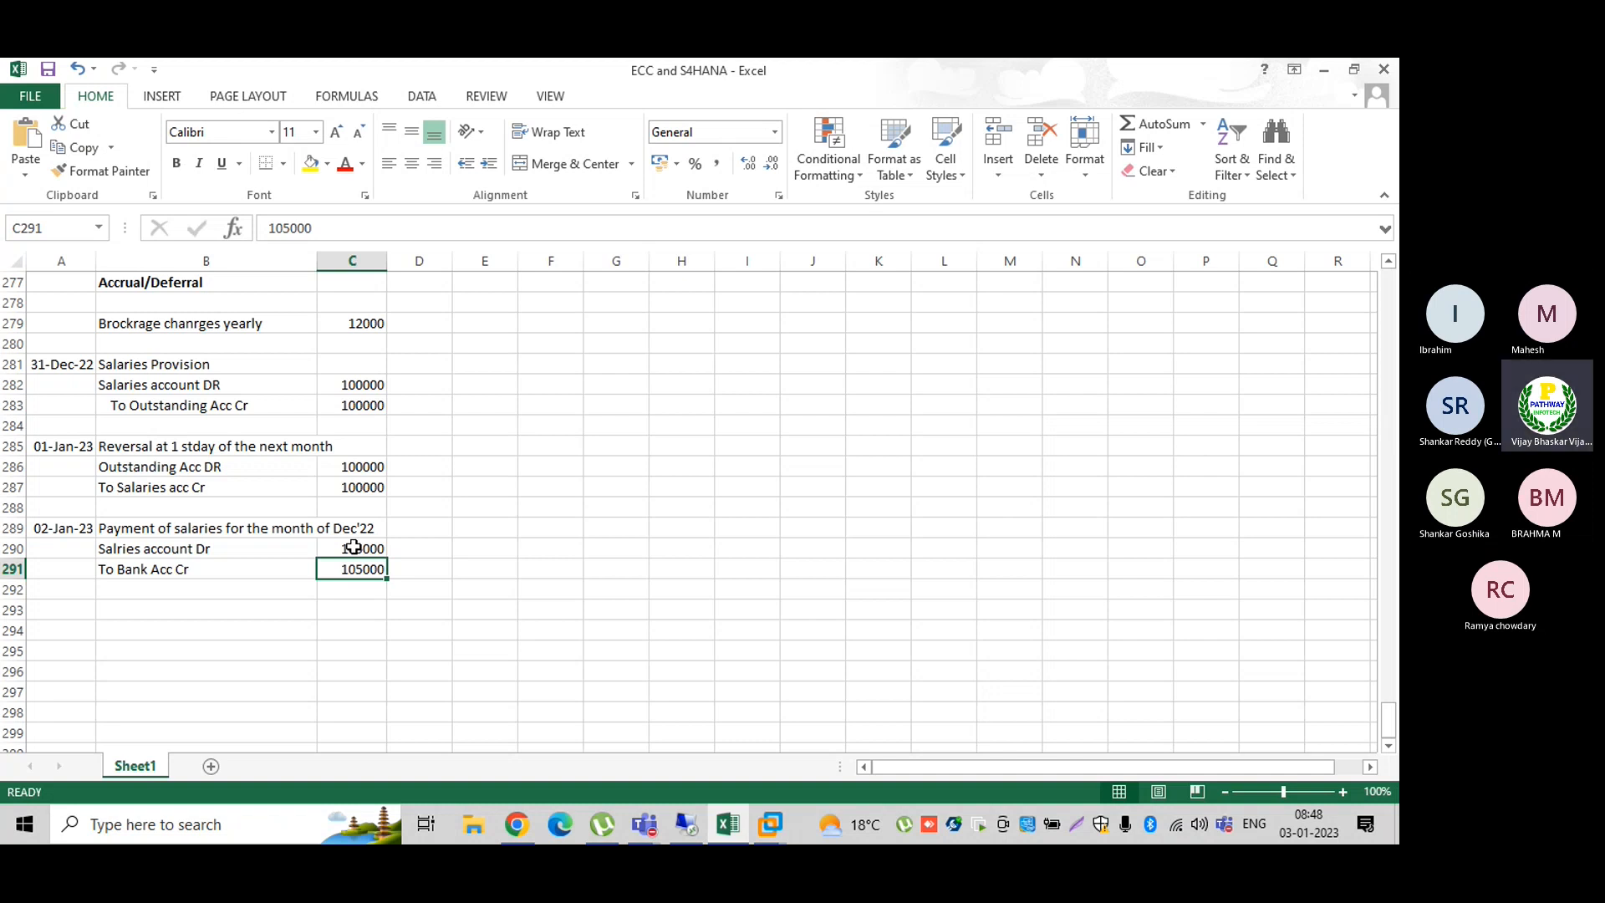
Step: Start a salaries summary in row 294 with the date 31-Dec-22, the label "Salaries" and the amount 100000
click(74, 624)
text(31)
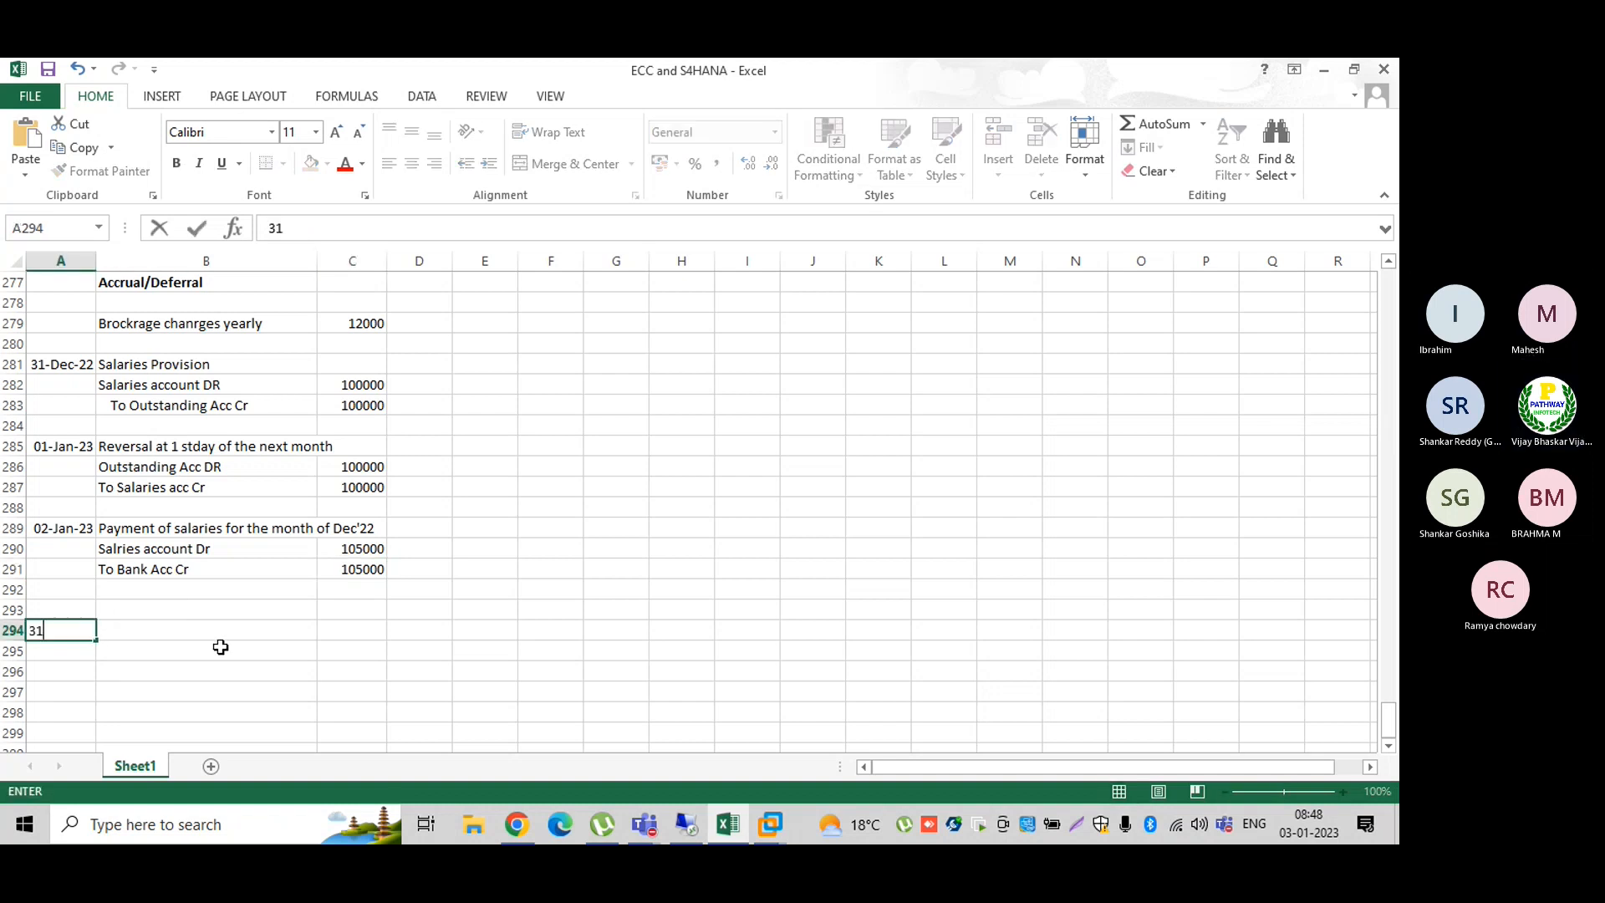
text( Dec )
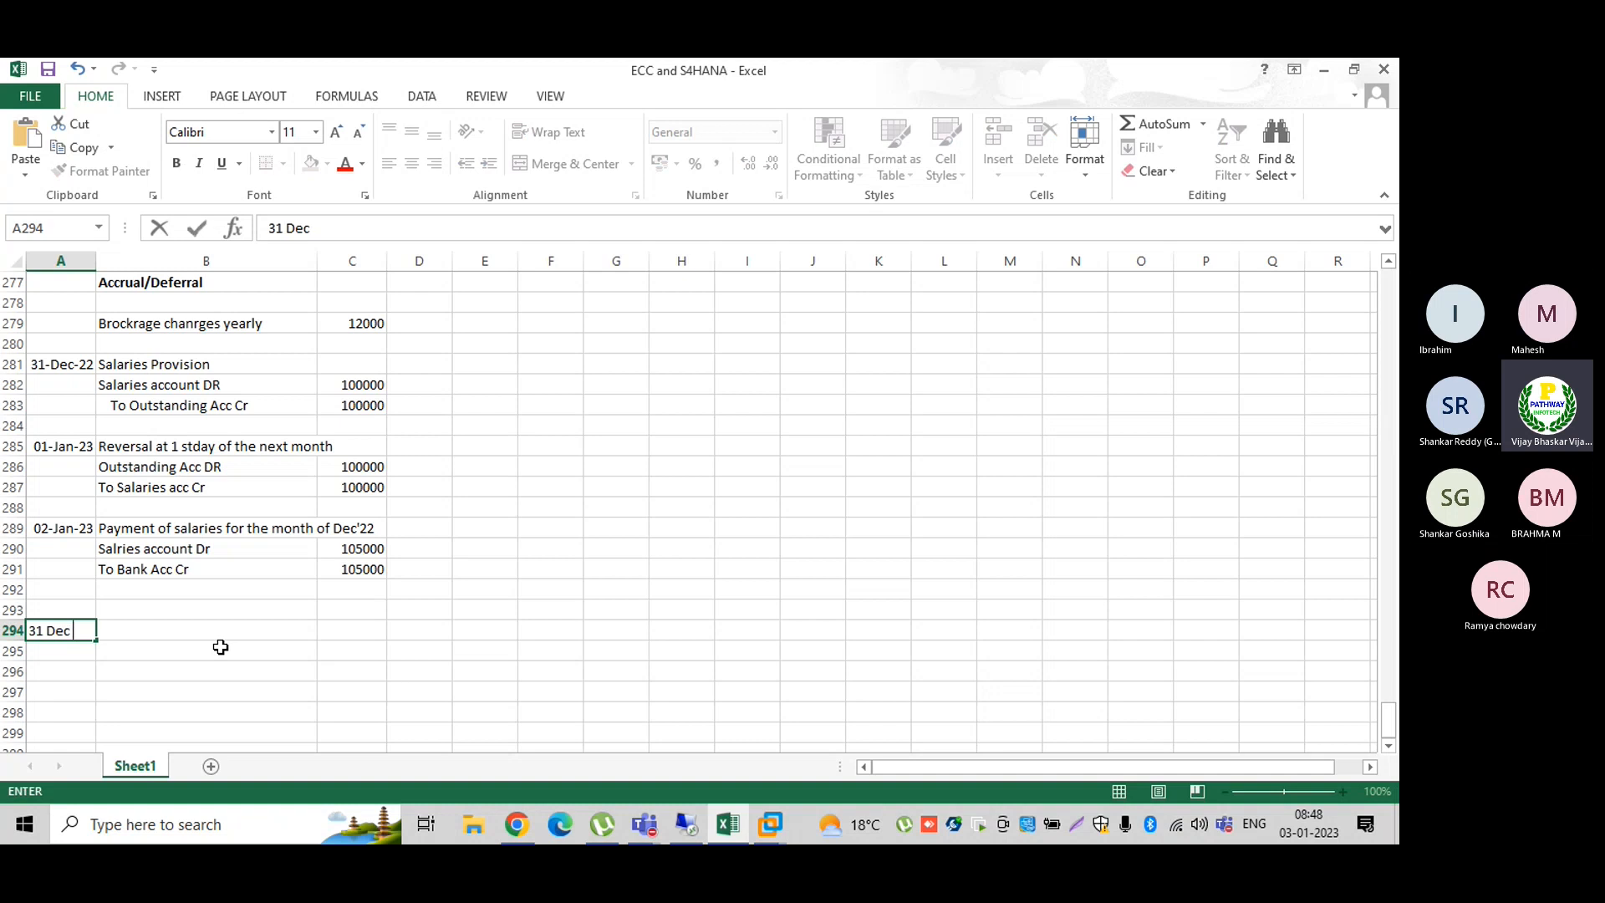
text(22)
key(Tab)
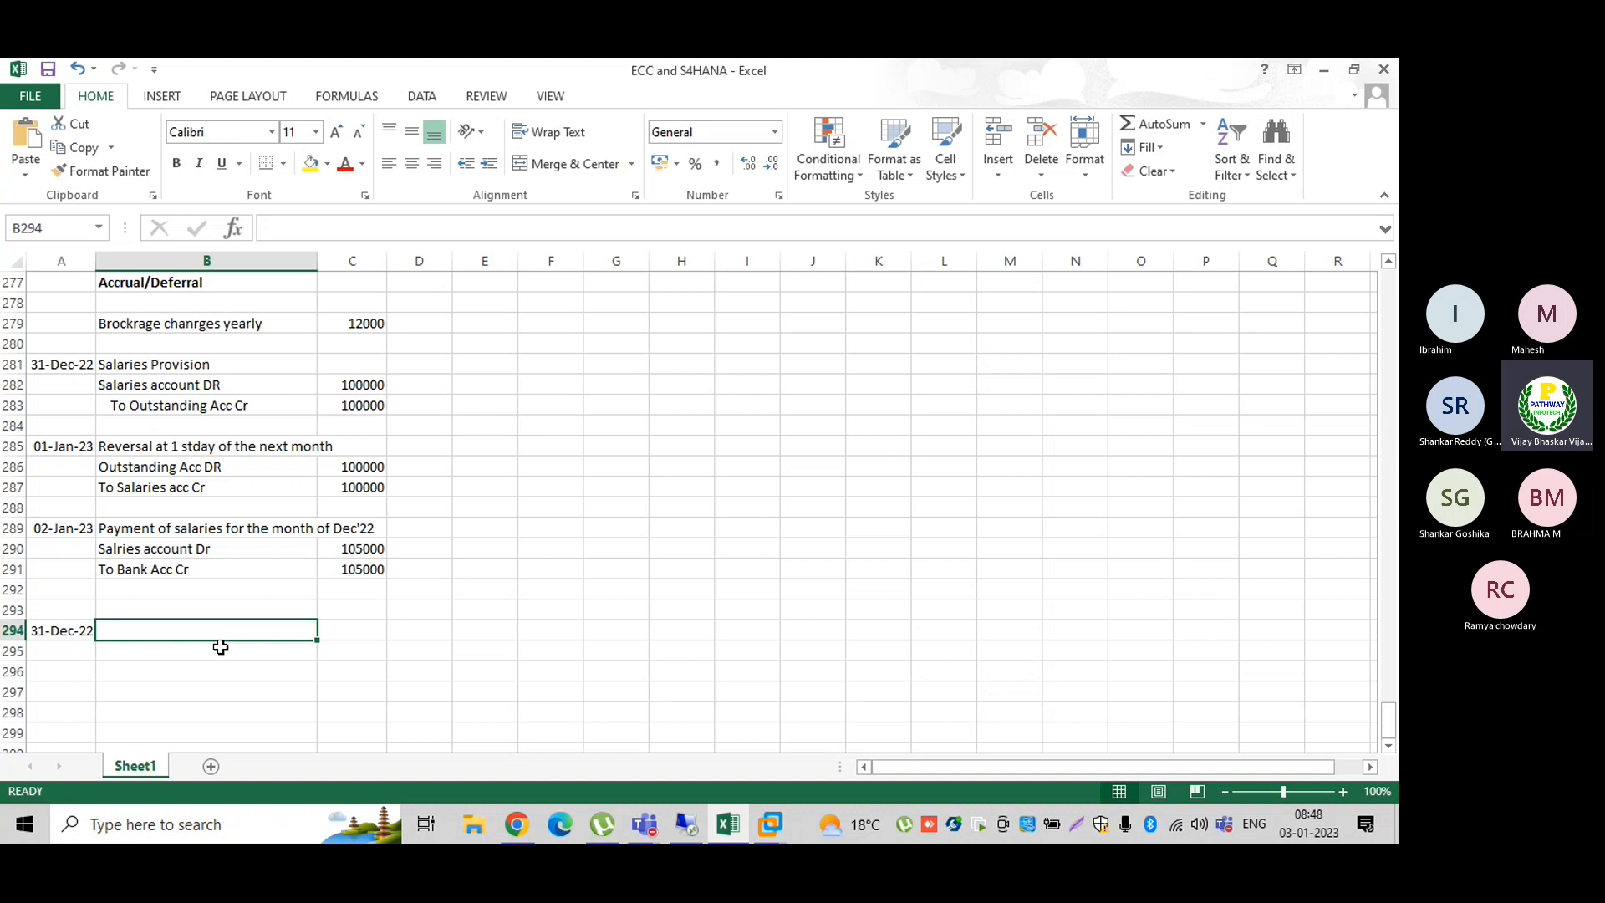
key(Tab)
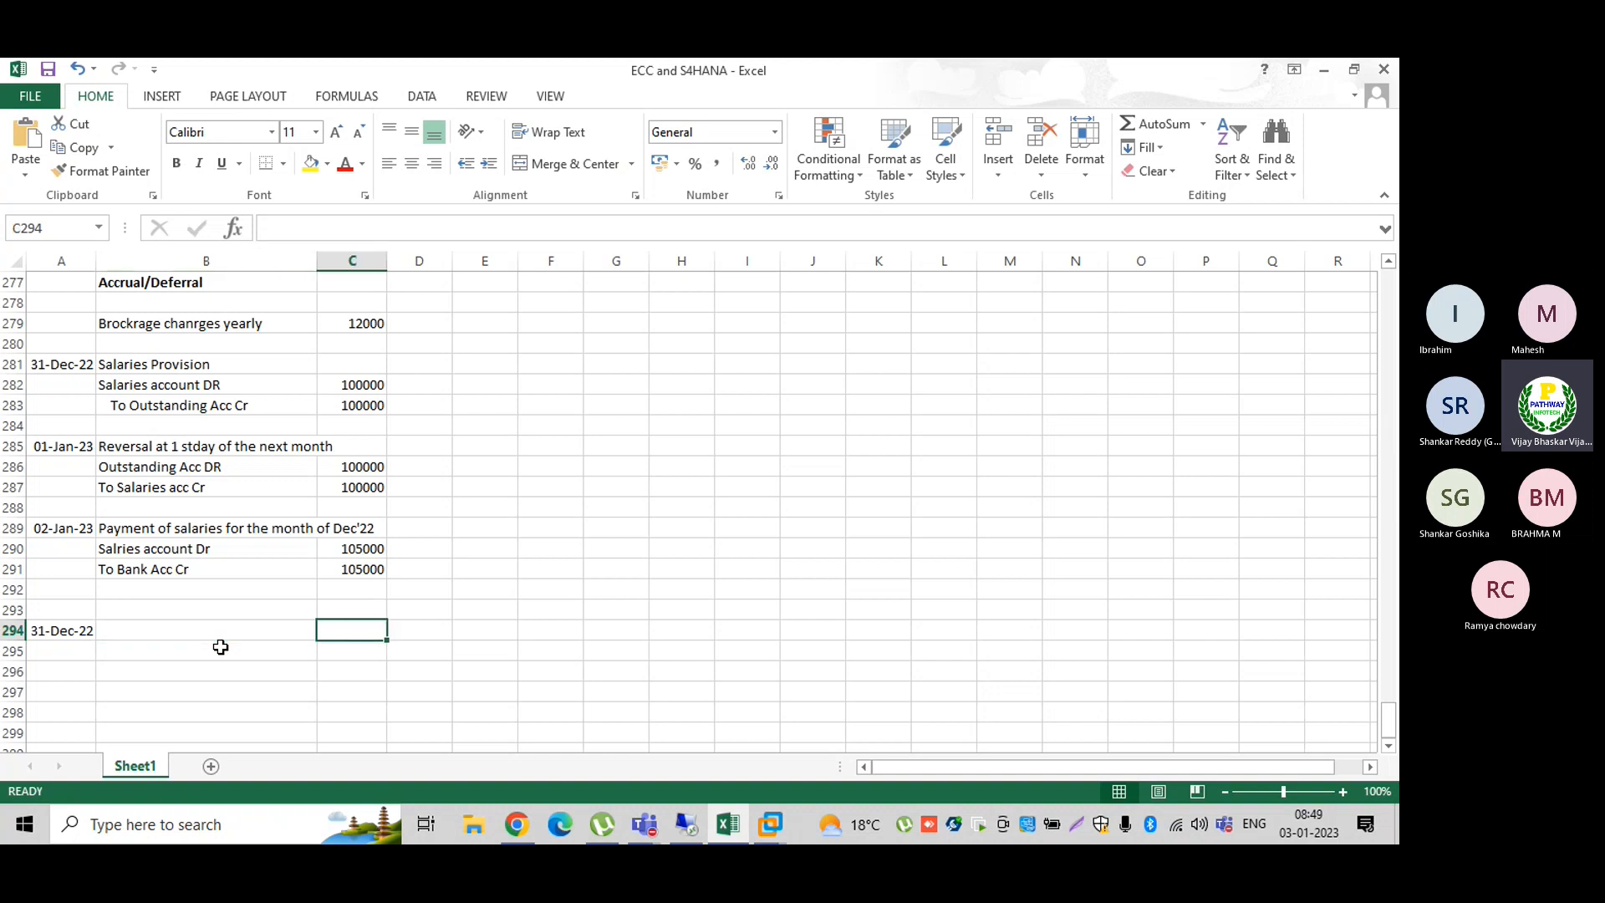
key(shift+Tab)
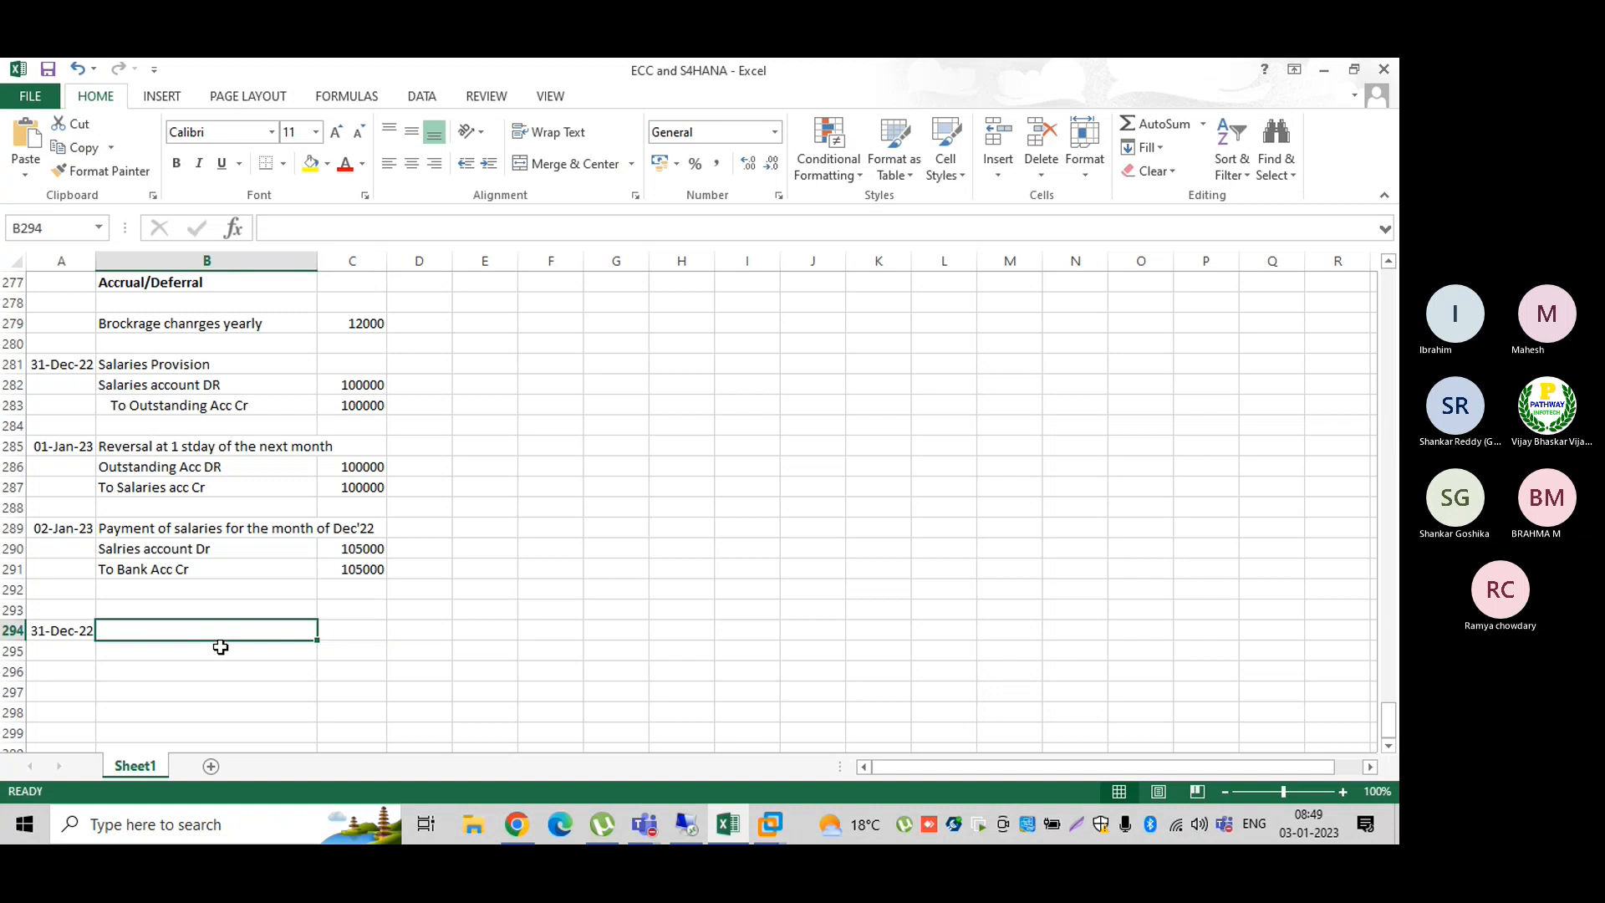
text(Salaries)
key(Tab)
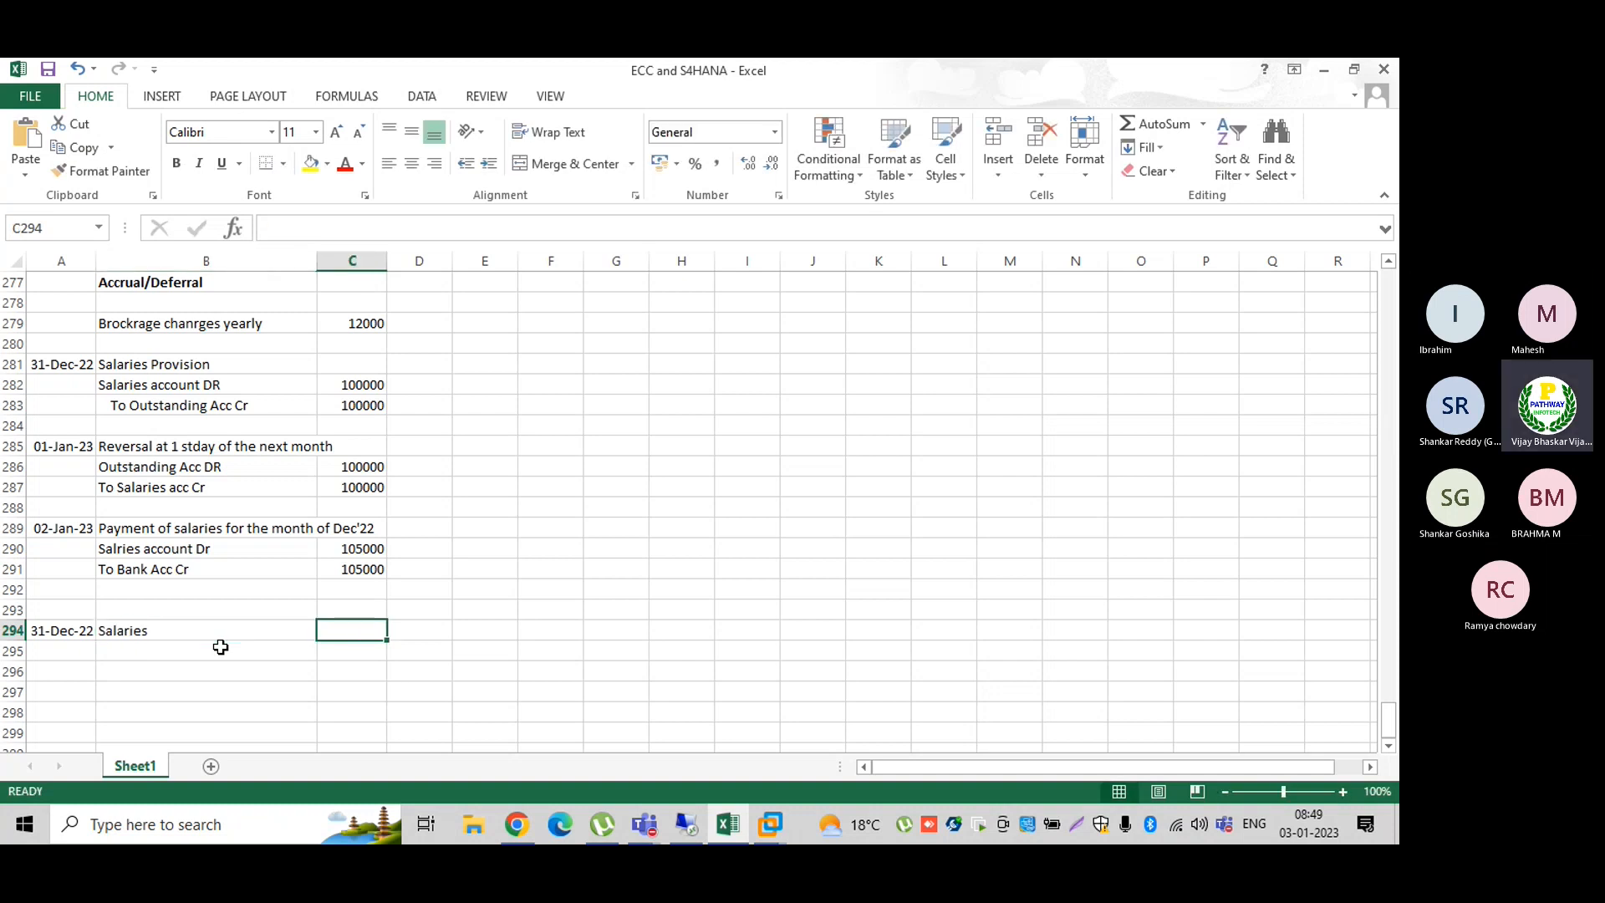
text(100000)
key(Return)
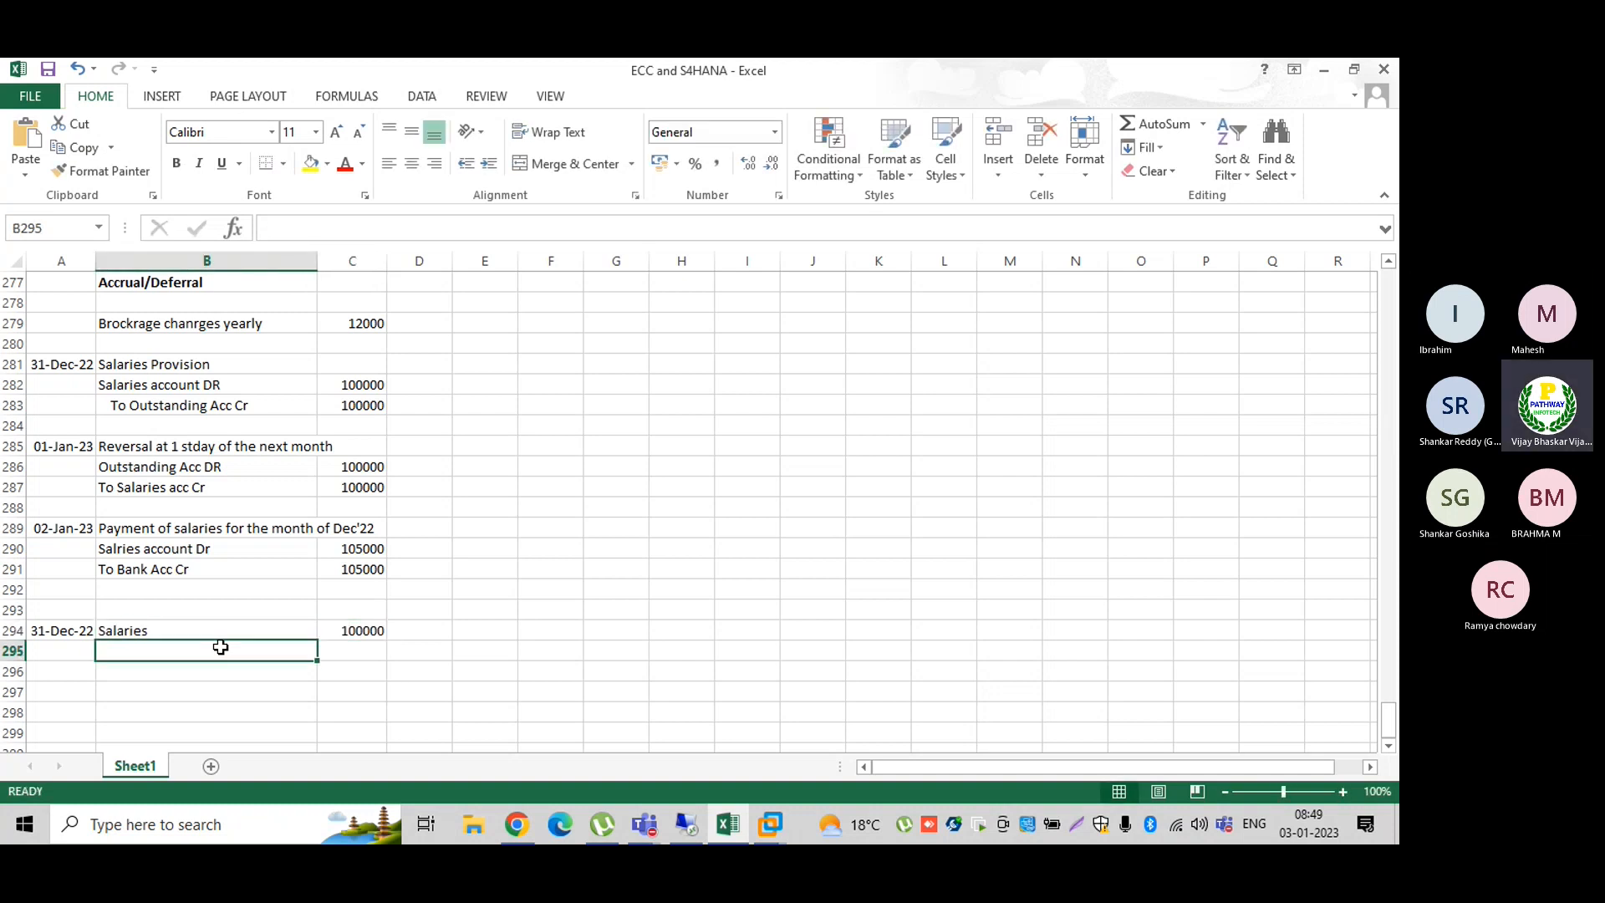
key(Return)
text(02)
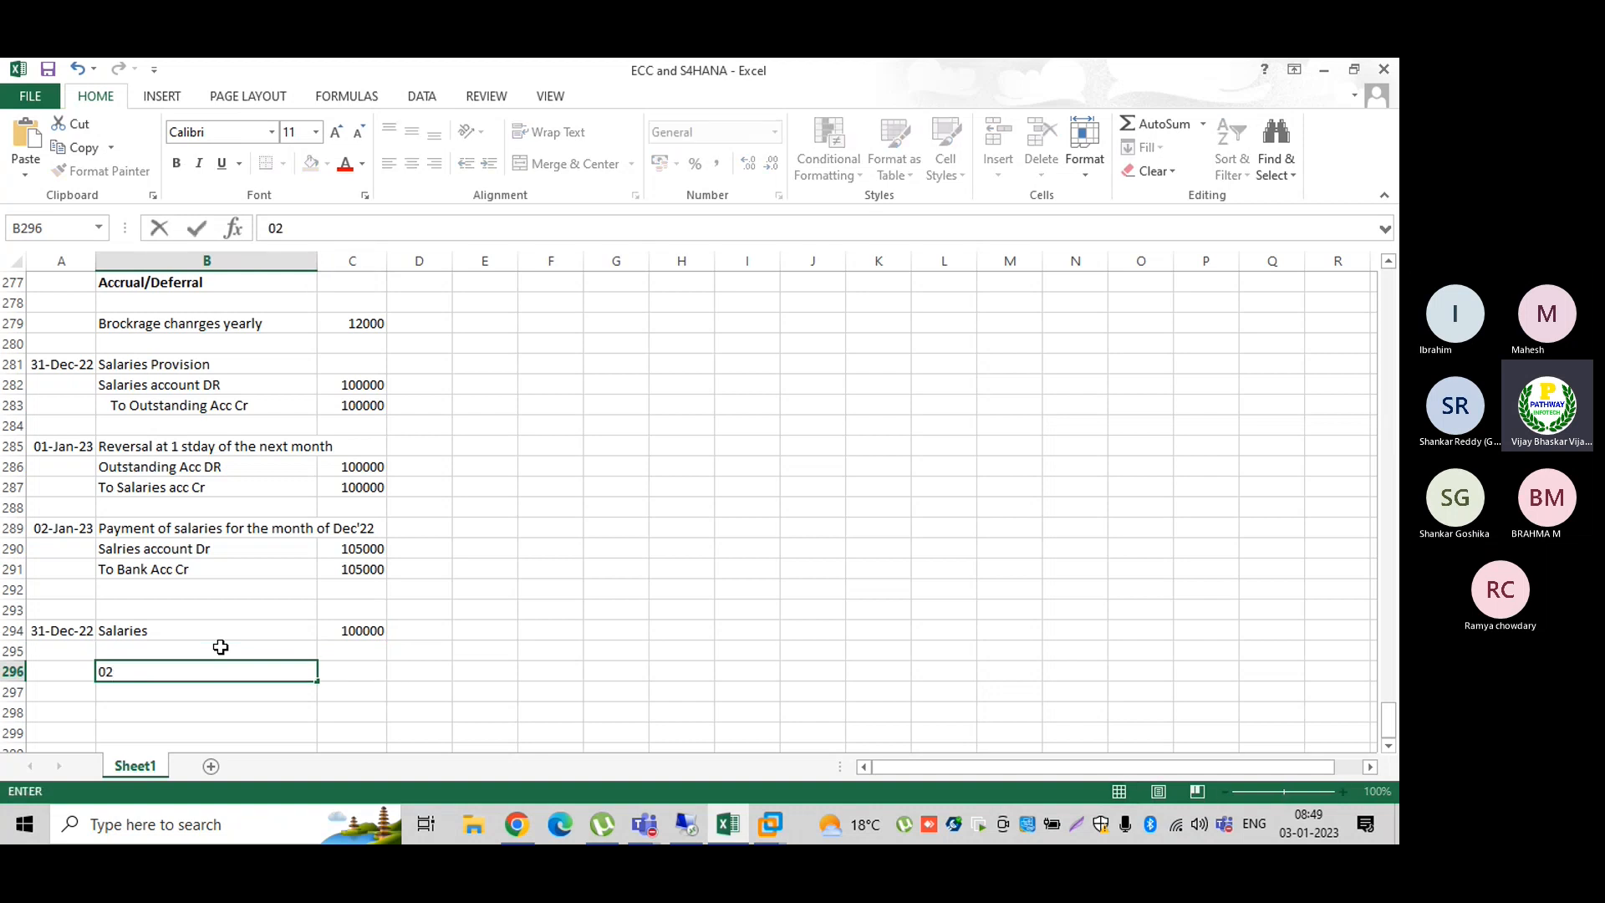
key(BackSpace)
key(BackSpace)
Step: Add a summary line in row 295 with the date 02-Jan-23, the label "Salaries" copied from above and the amount 105000
key(Left)
key(Up)
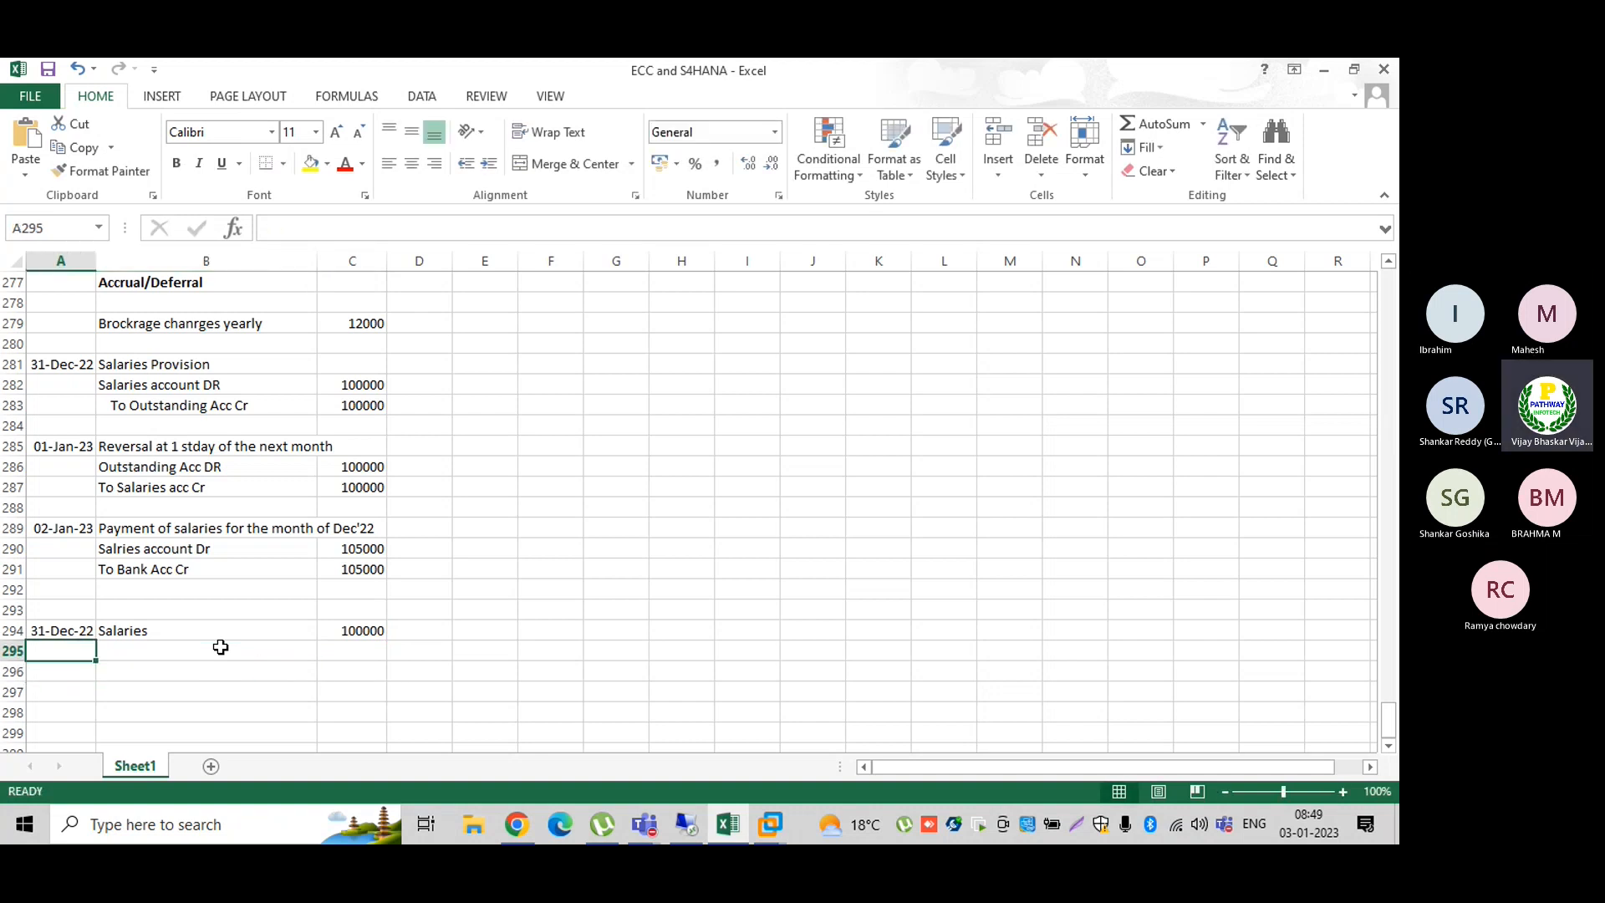
text(02 Jan )
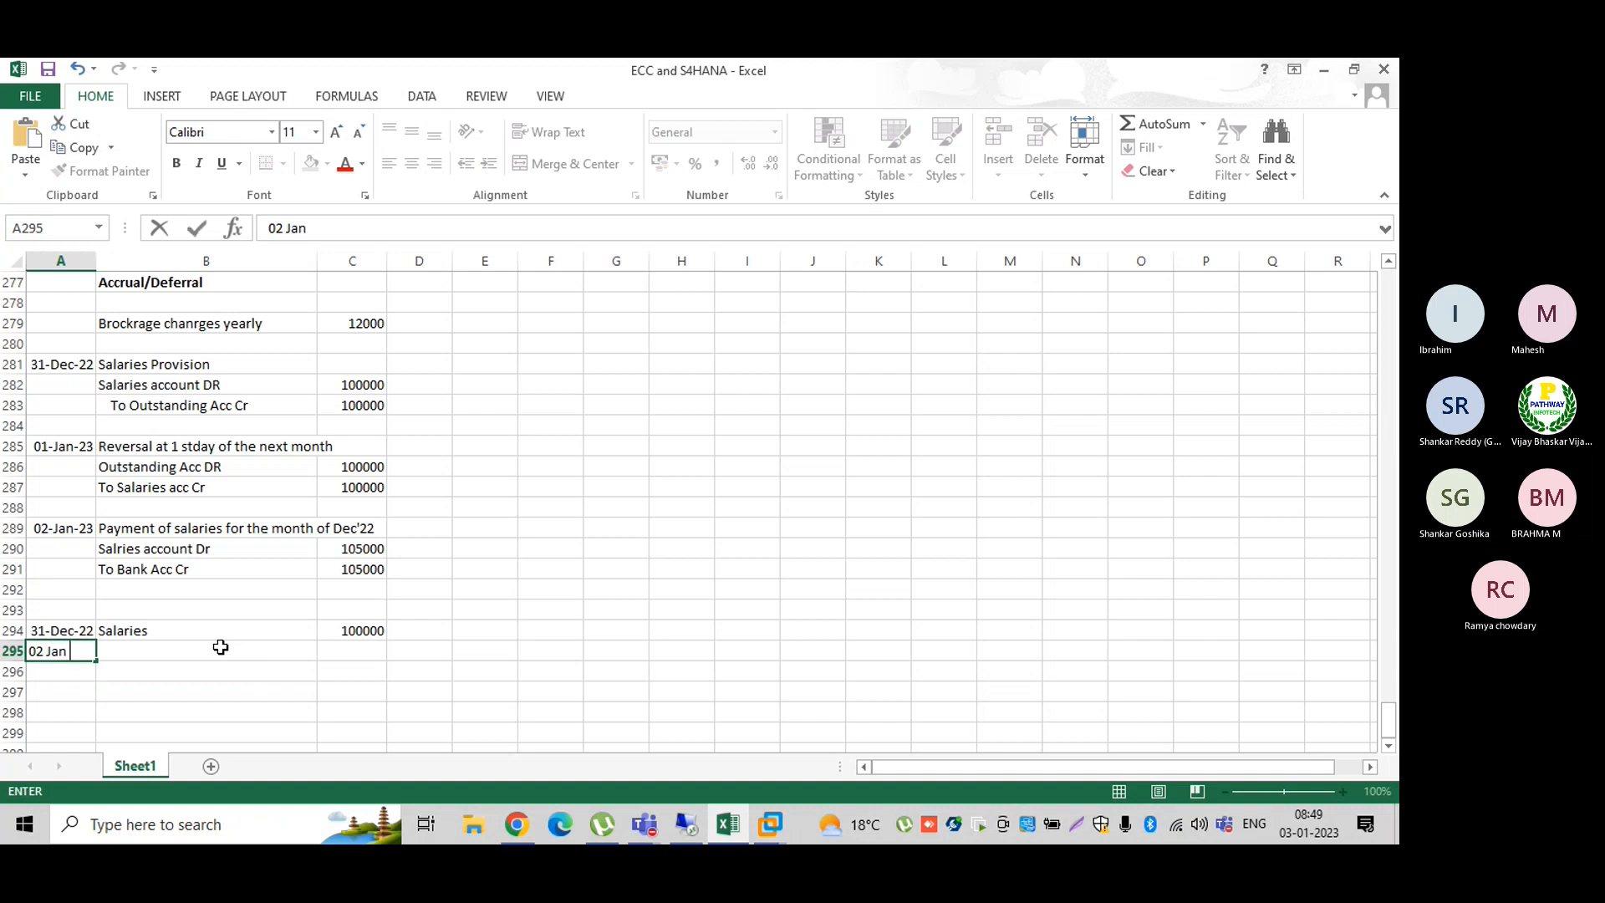
text(23)
click(221, 647)
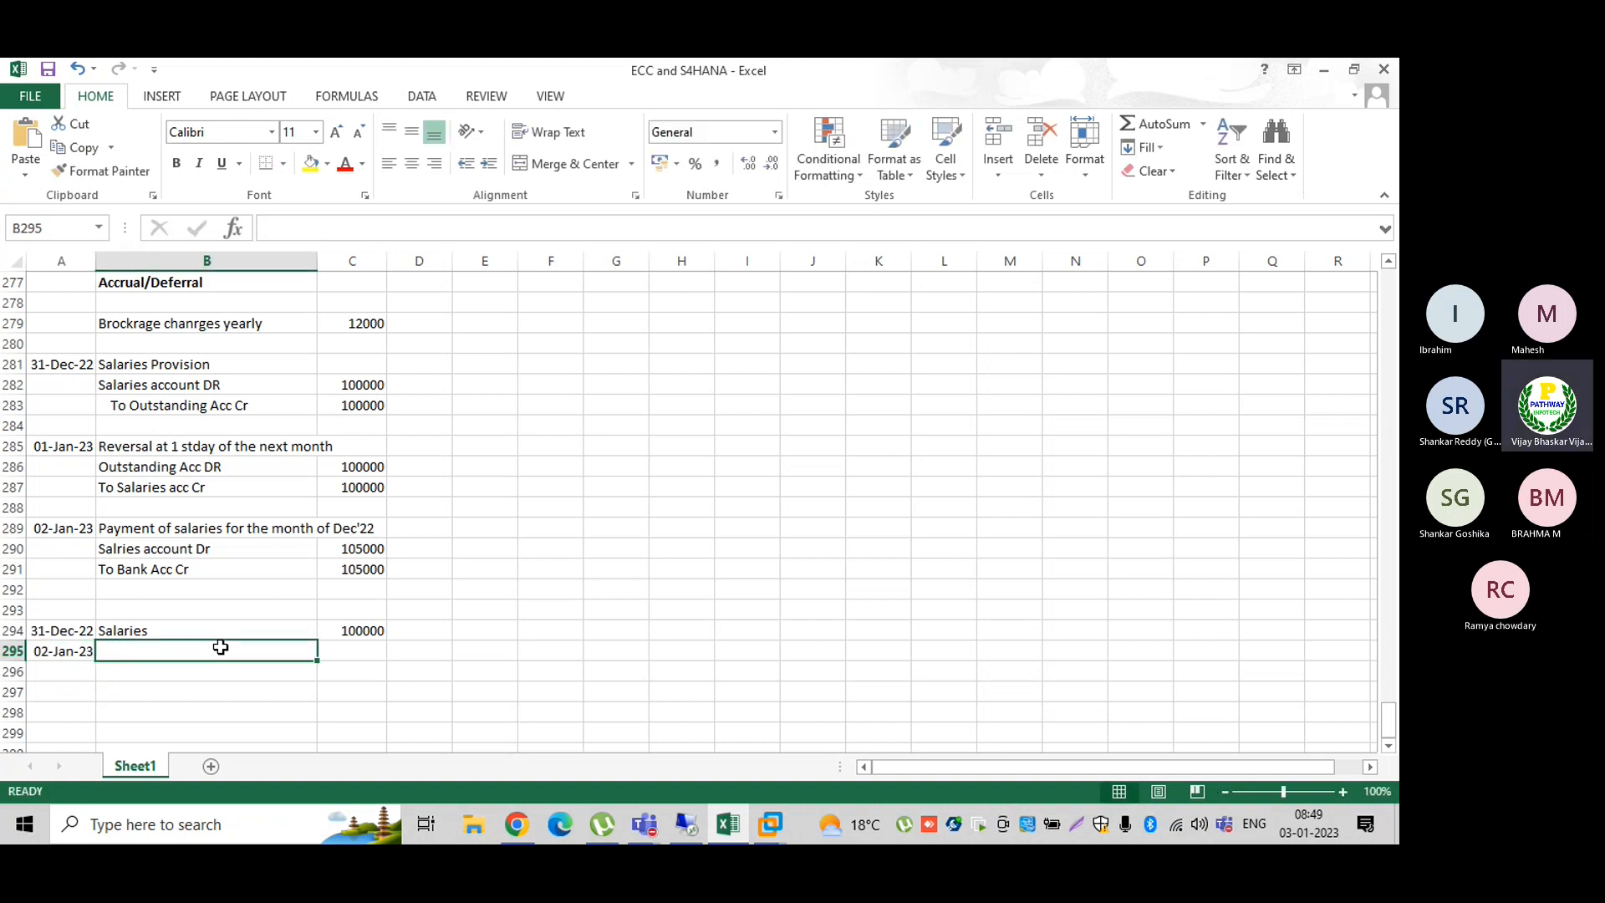
key(ctrl+d)
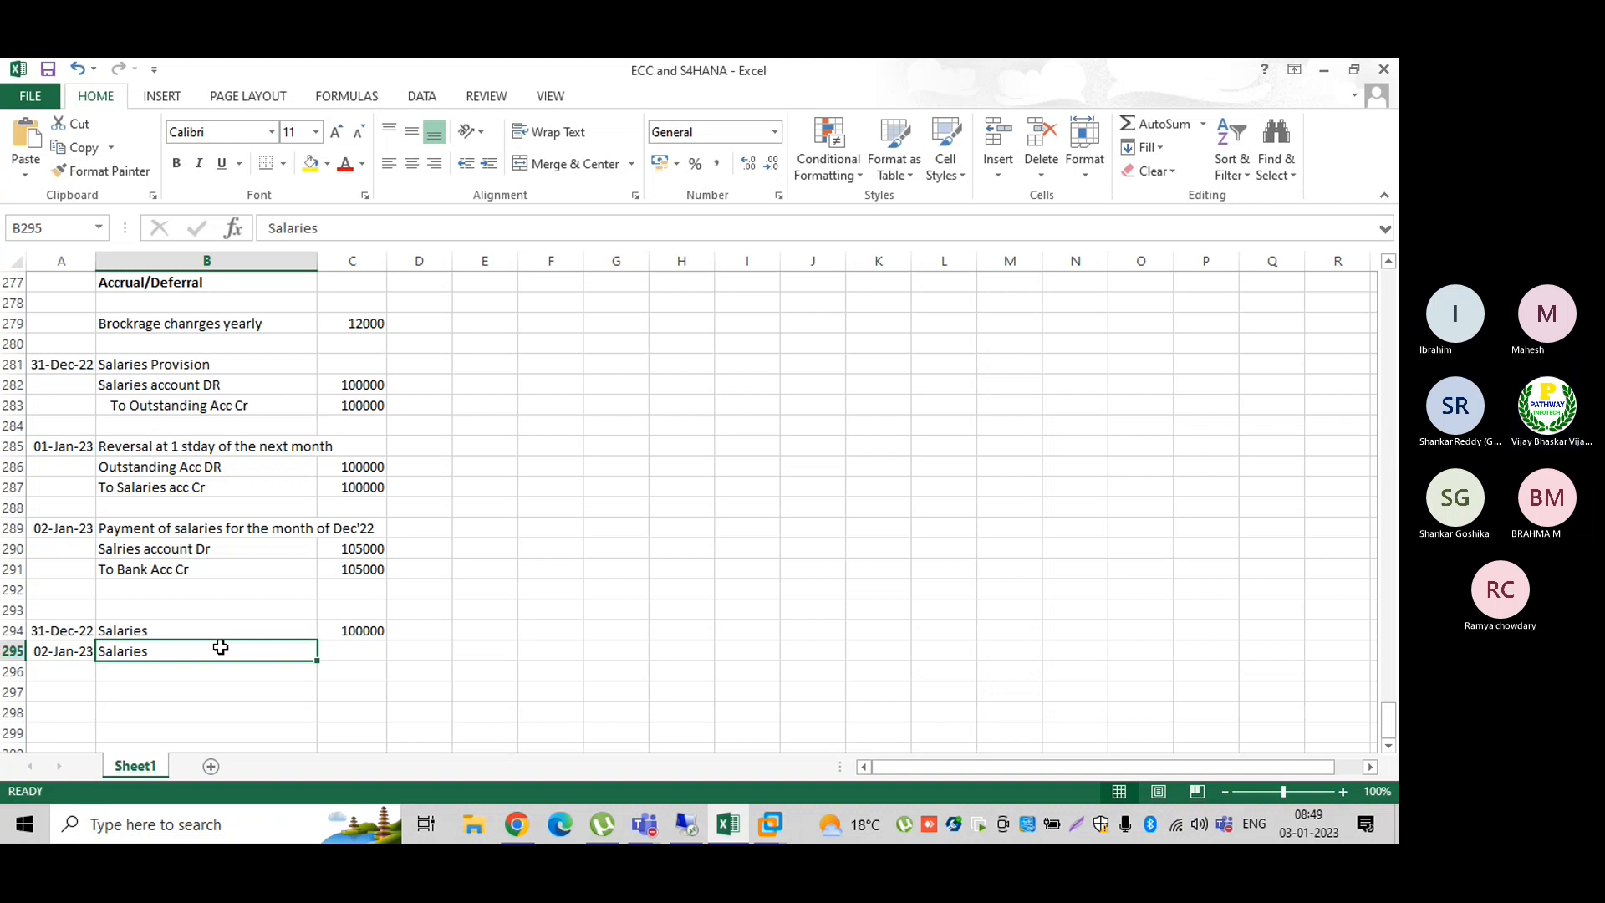
key(Tab)
text(10)
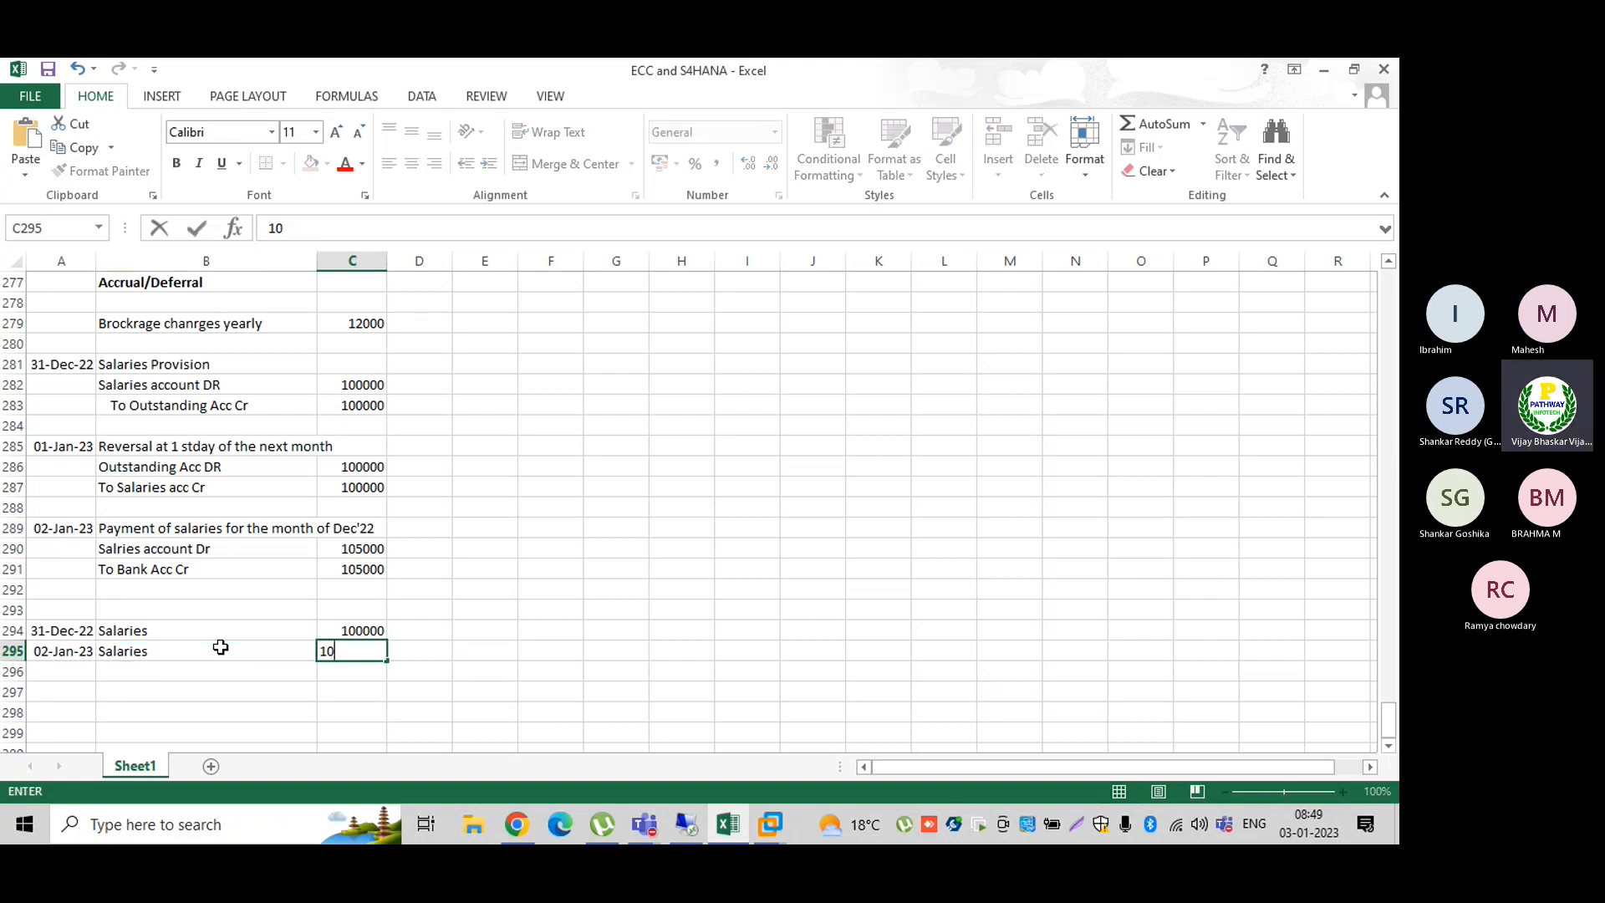
text(5000)
key(Return)
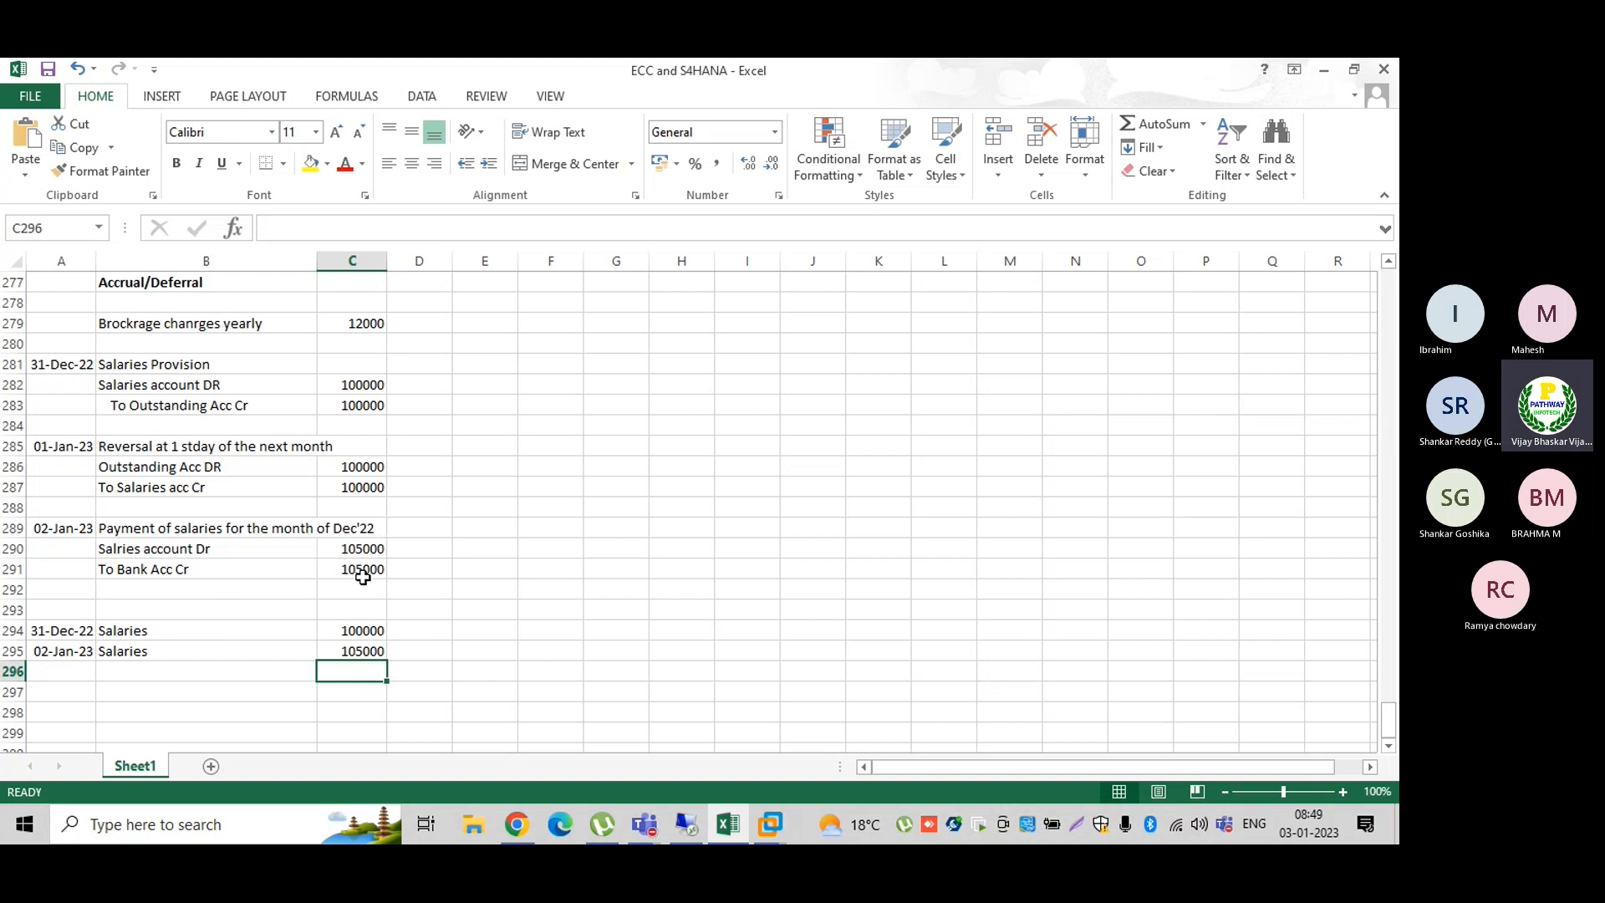
Step: Enter the note heading "While preparing the Financial statements, prfitability effects:" in B297, below the salaries summary
click(376, 631)
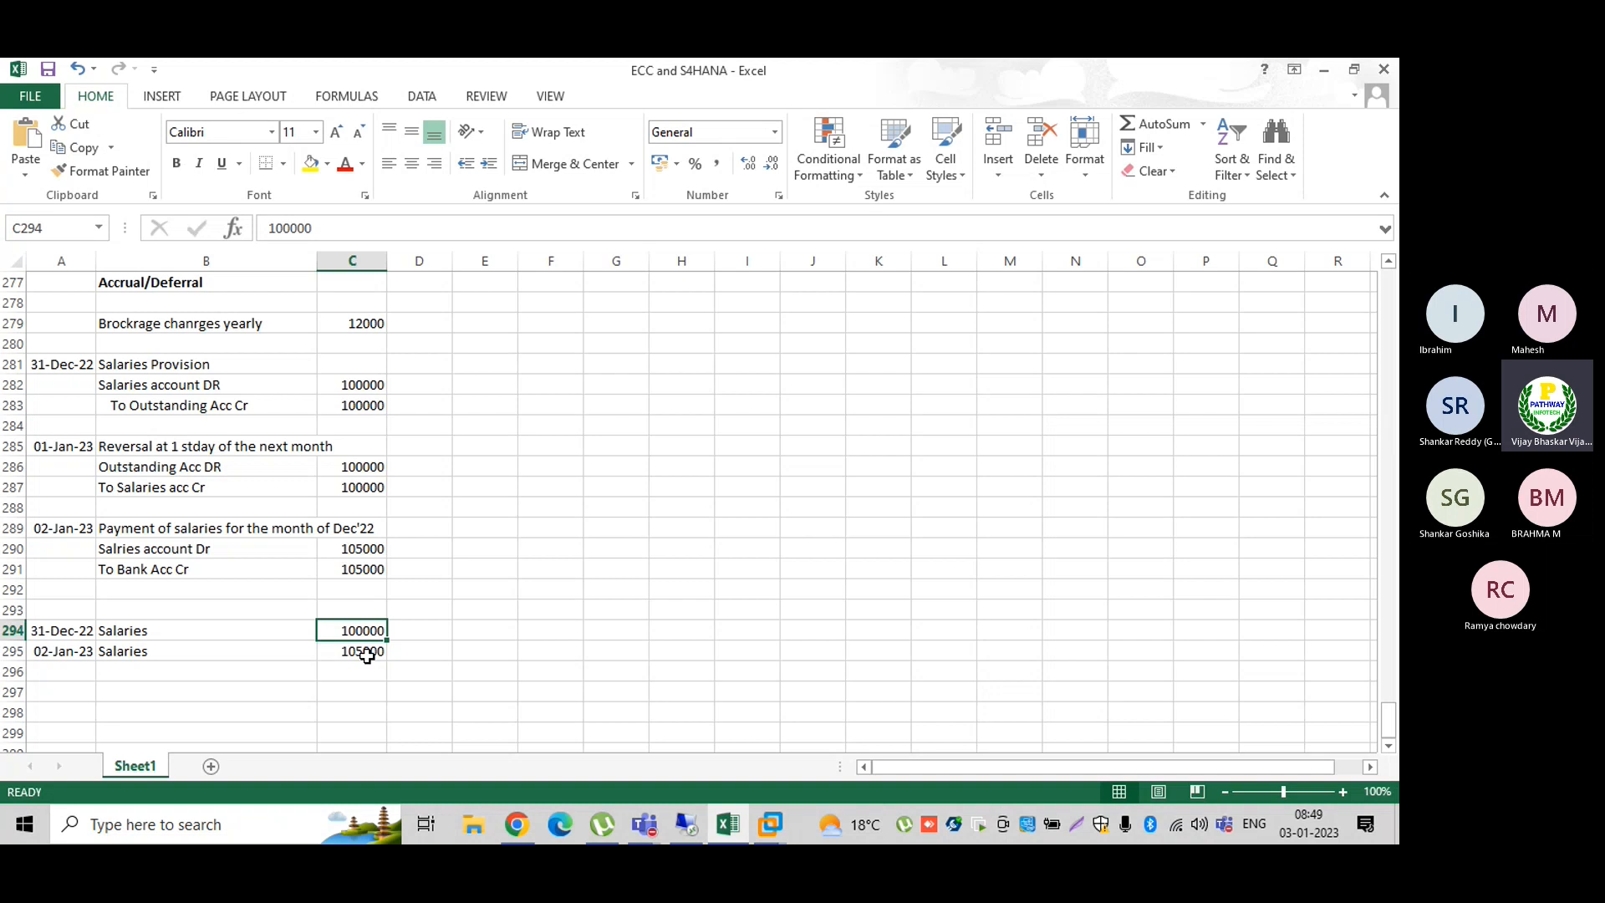
scroll(367, 657, down, 1)
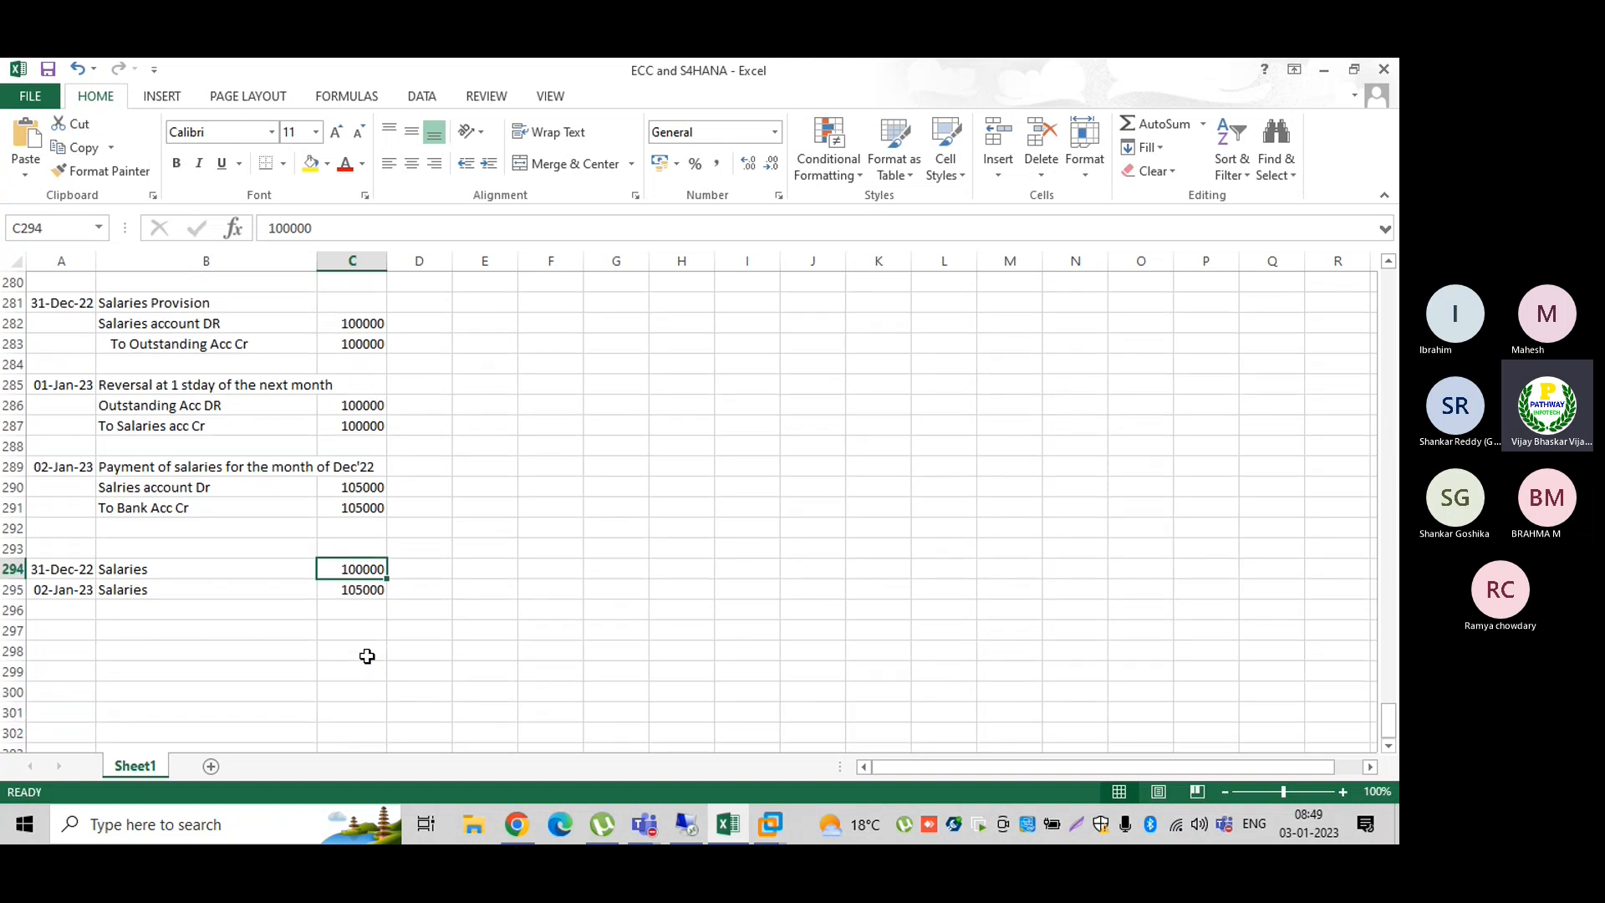
click(137, 631)
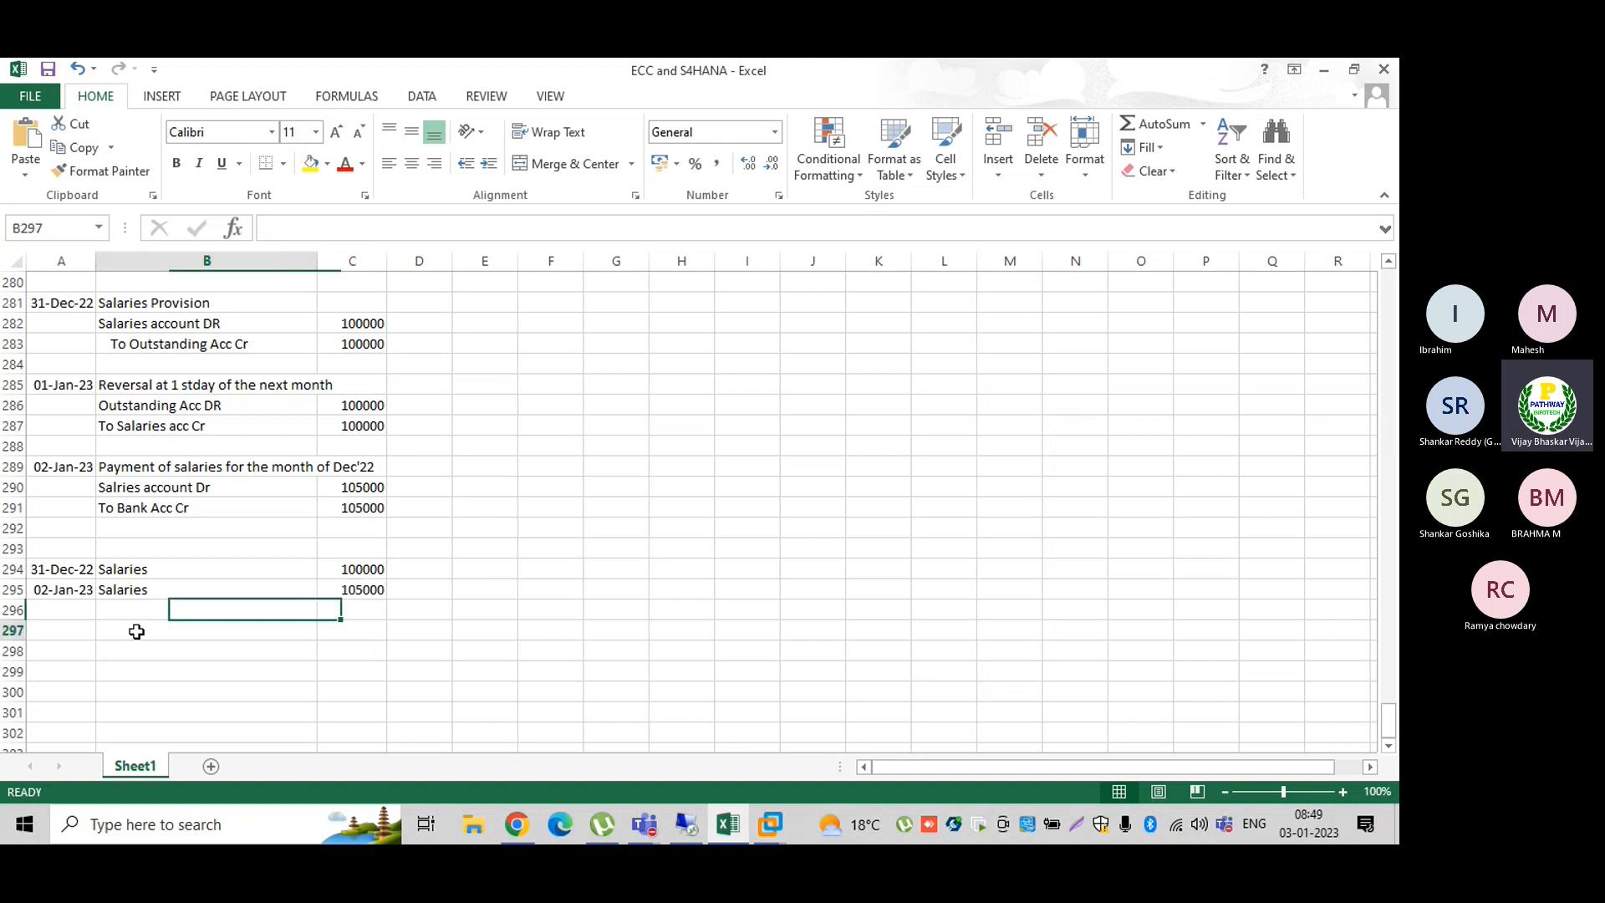
text(Whi)
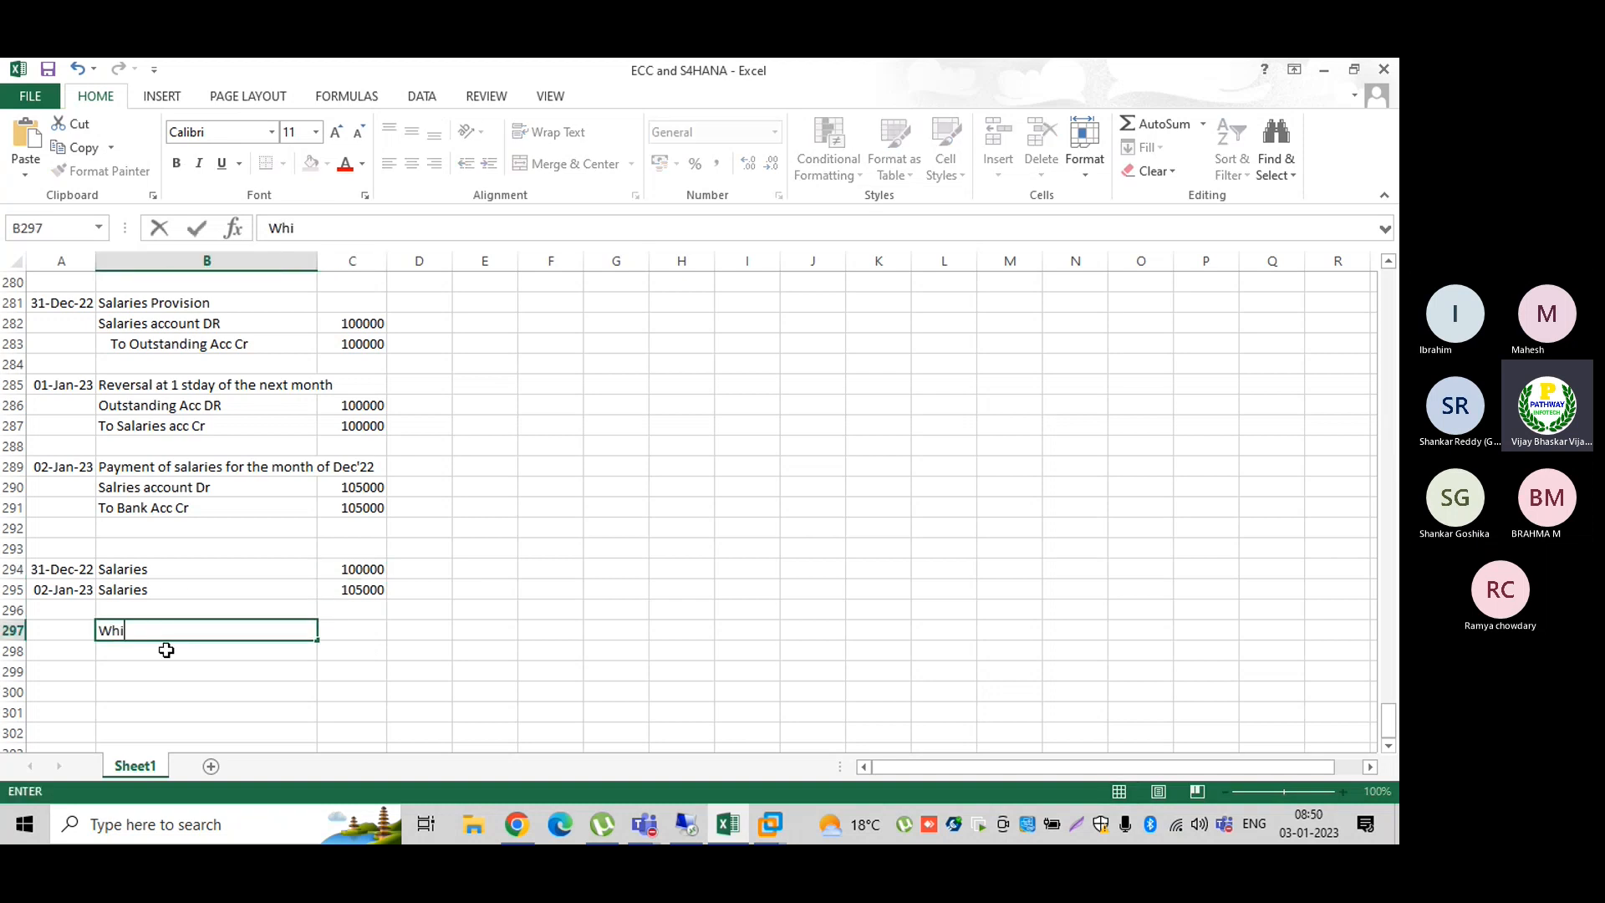
text(le preparing the )
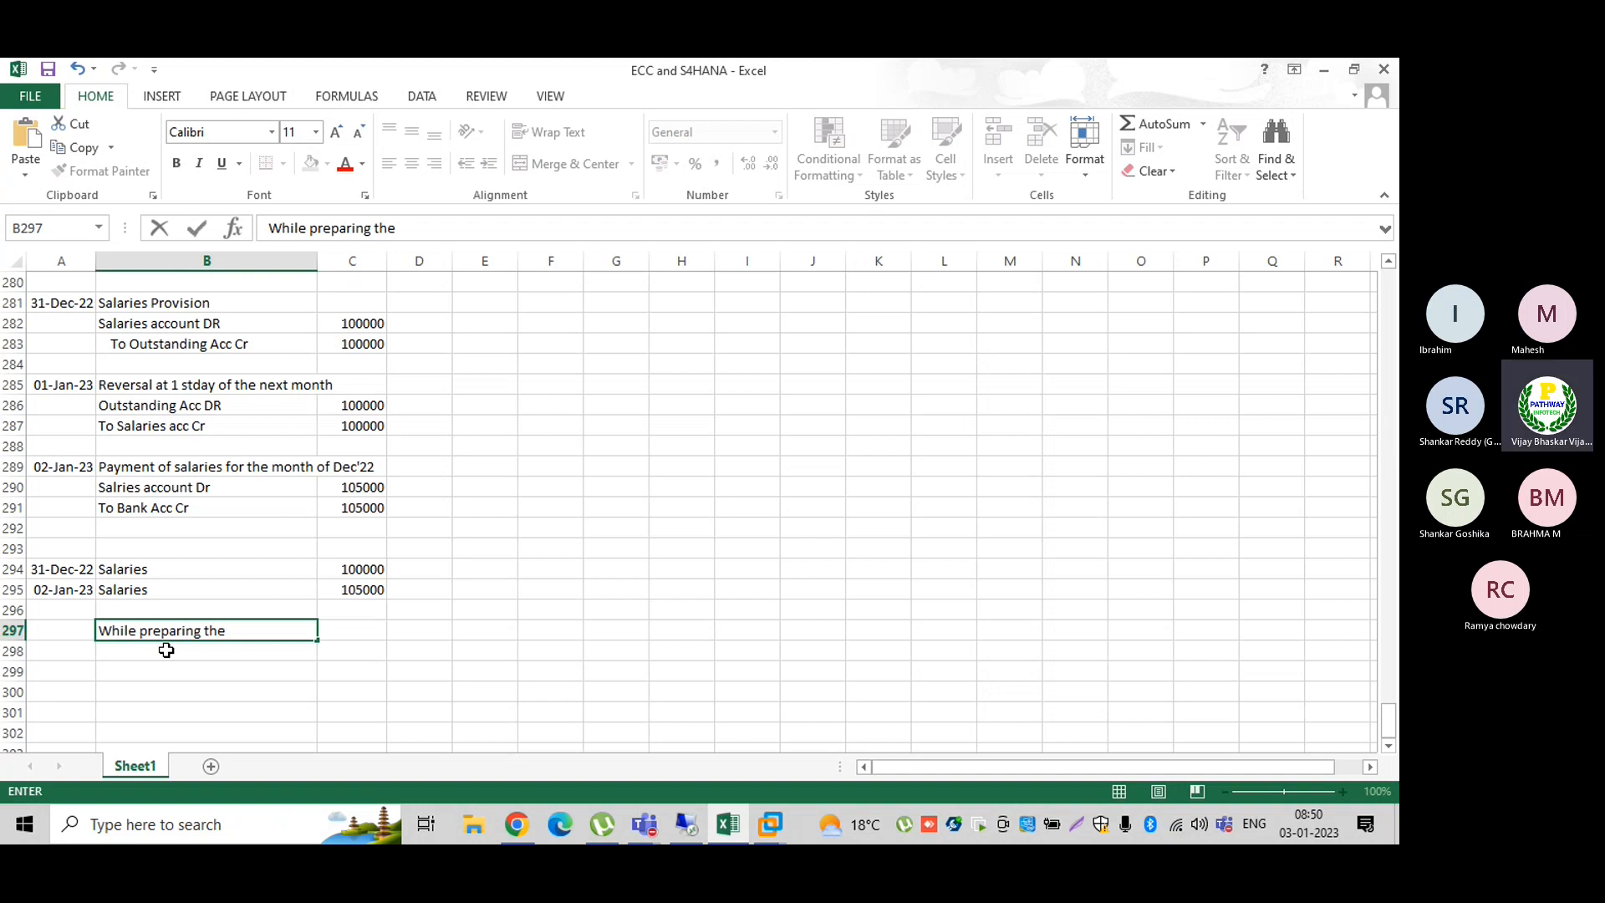
text(Financial statemkents)
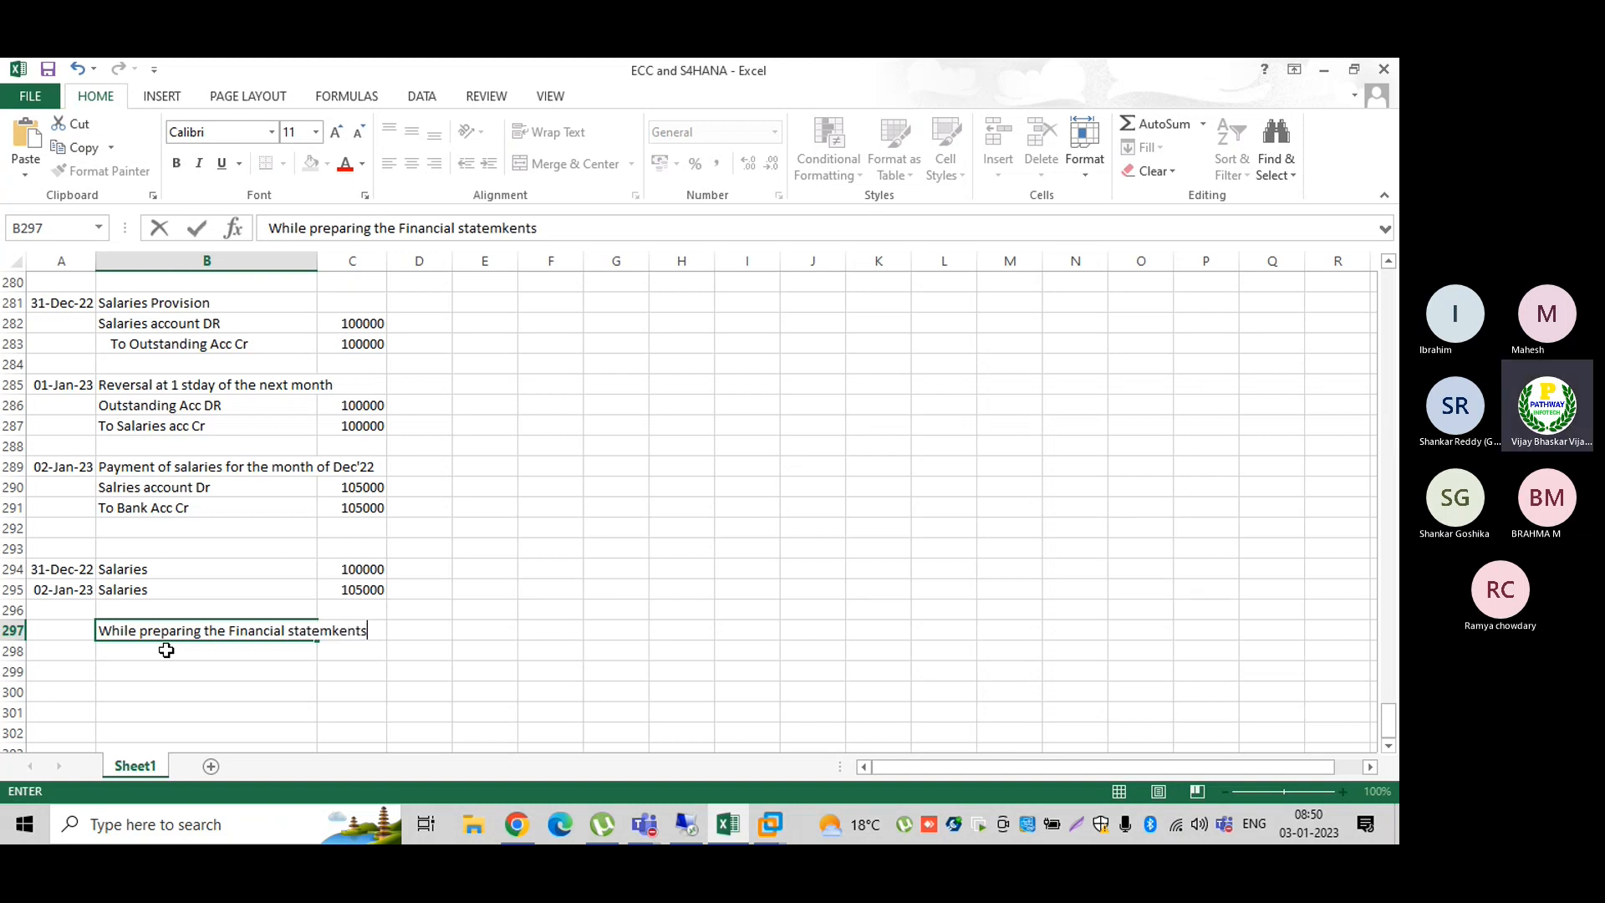
key(BackSpace)
key(BackSpace)
key(BackSpace)
key(BackSpace)
key(BackSpace)
text(ents)
text(, prfitability)
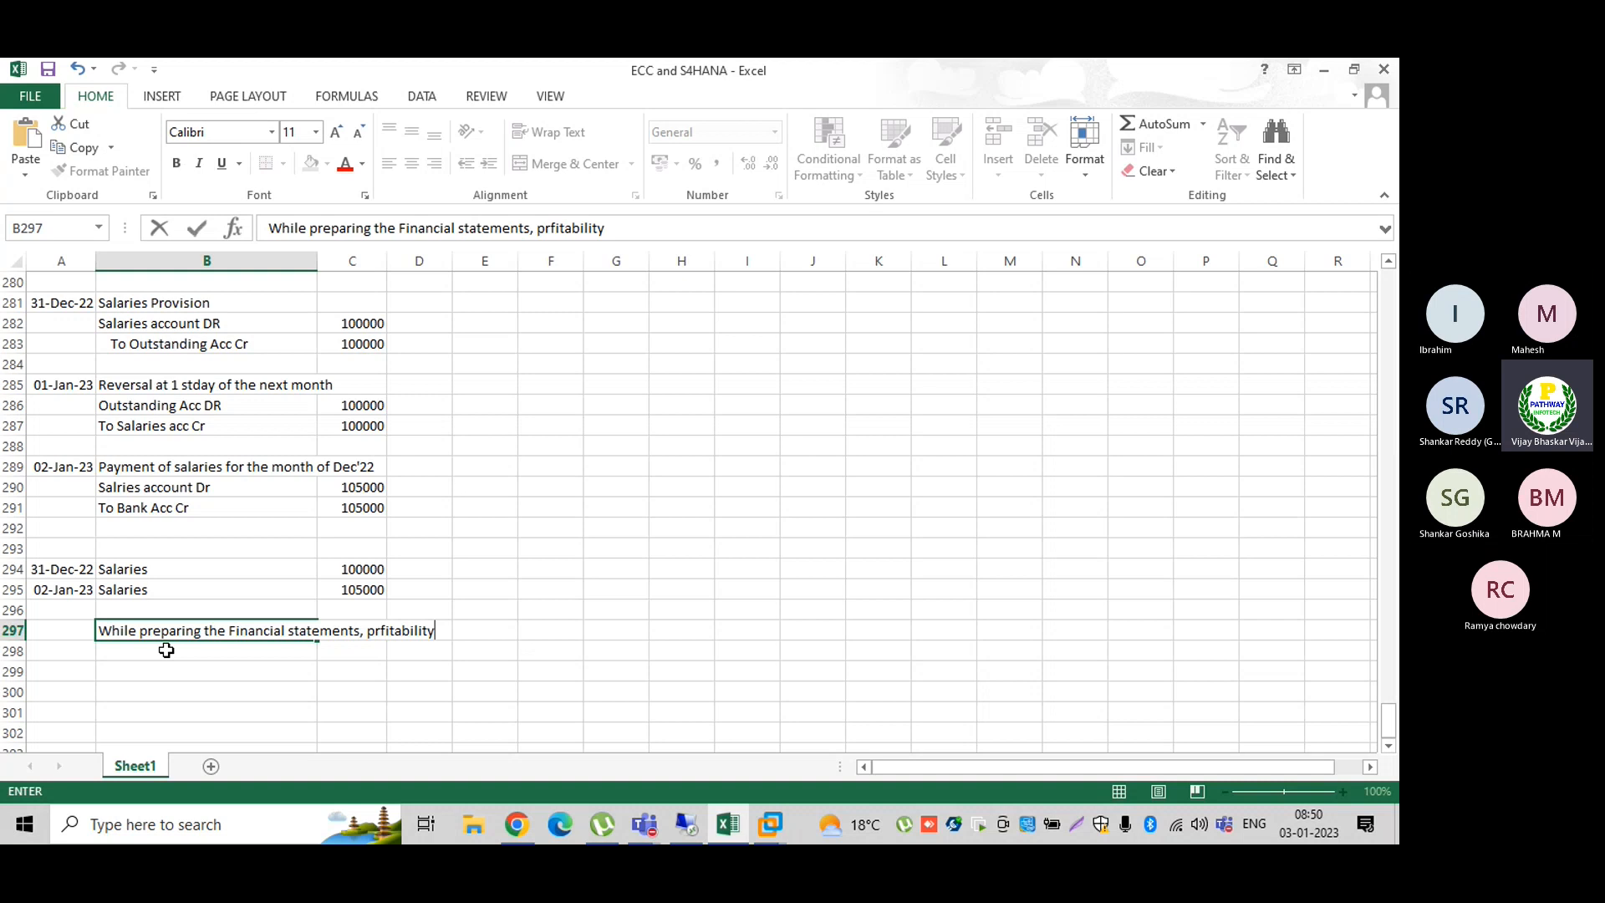
text( effects)
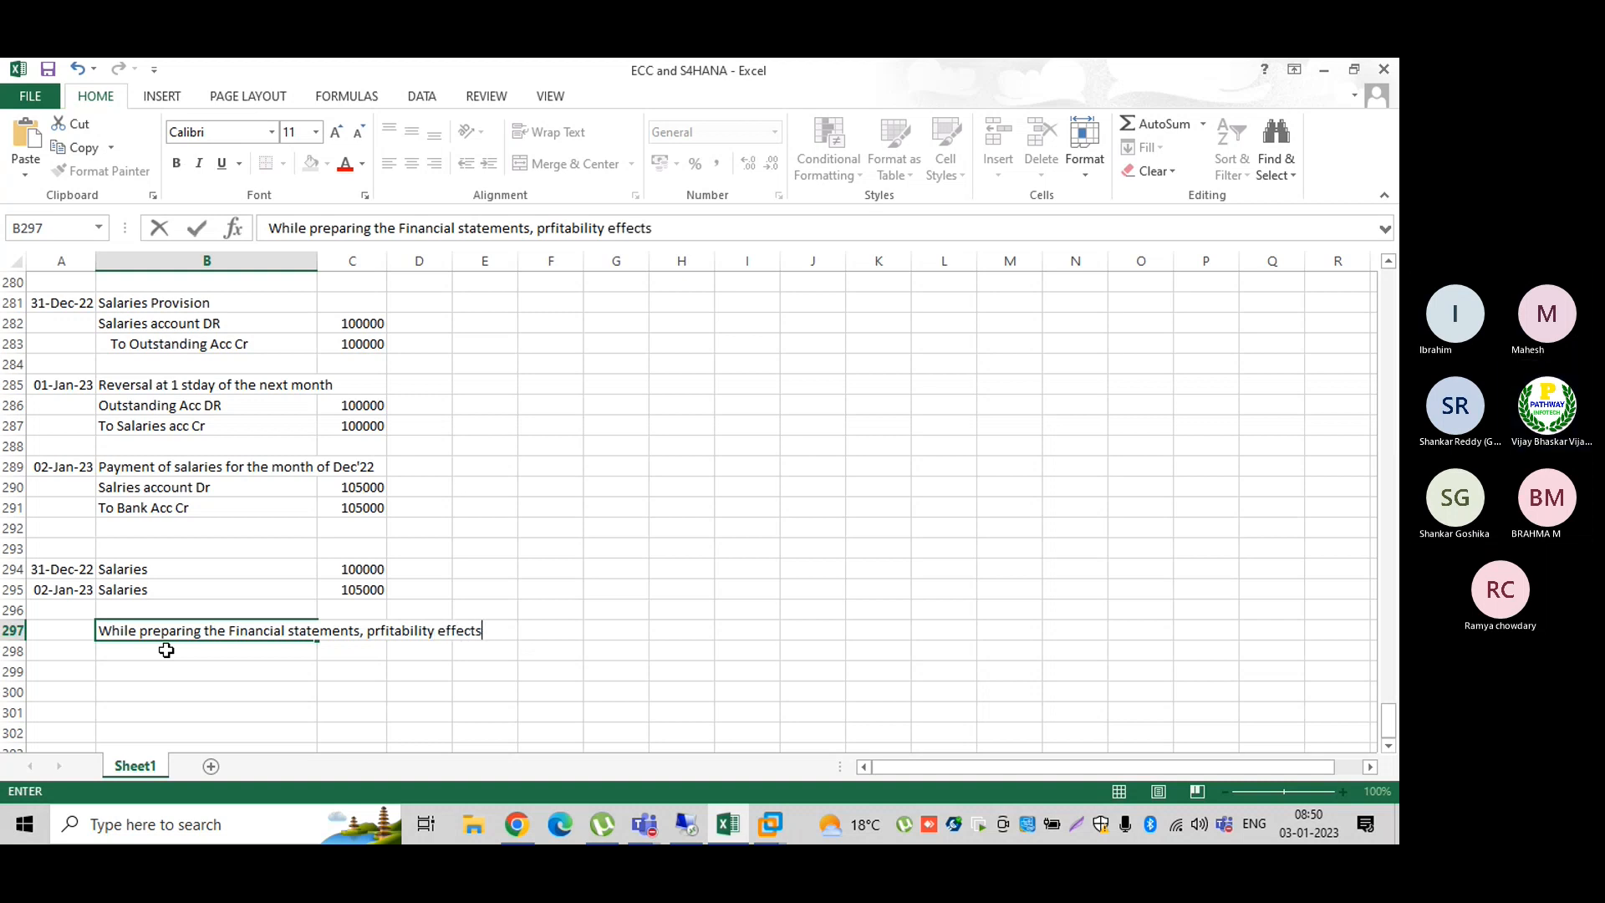
text(:)
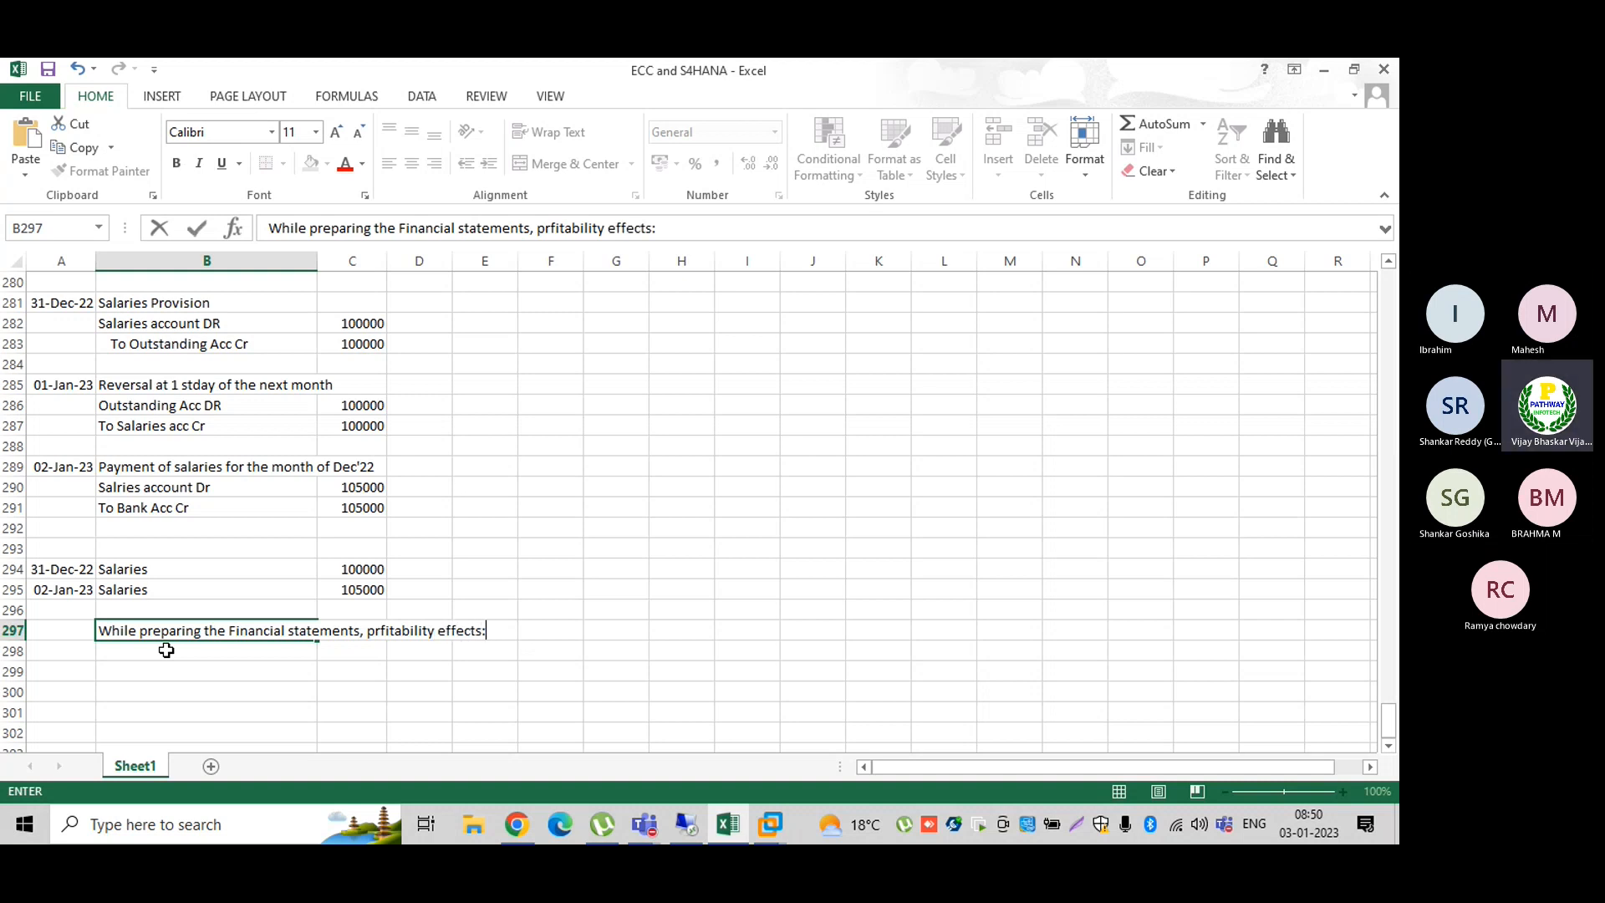
key(Return)
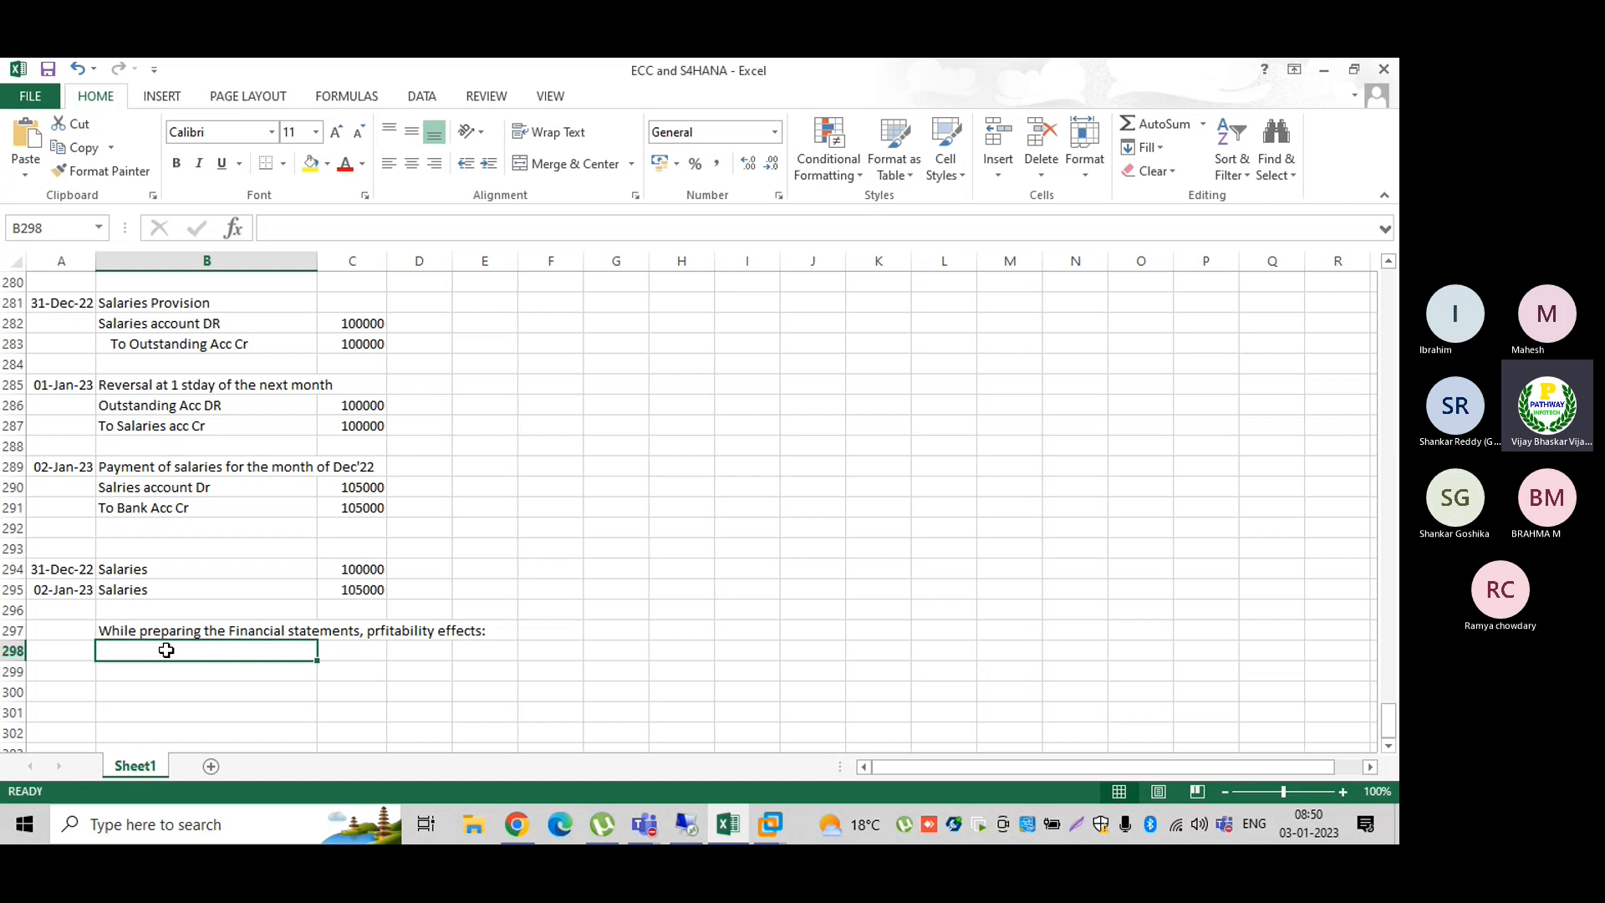
Step: Add the line "For Dec '2022" in B298 with the amount 100000 in C298
text(F)
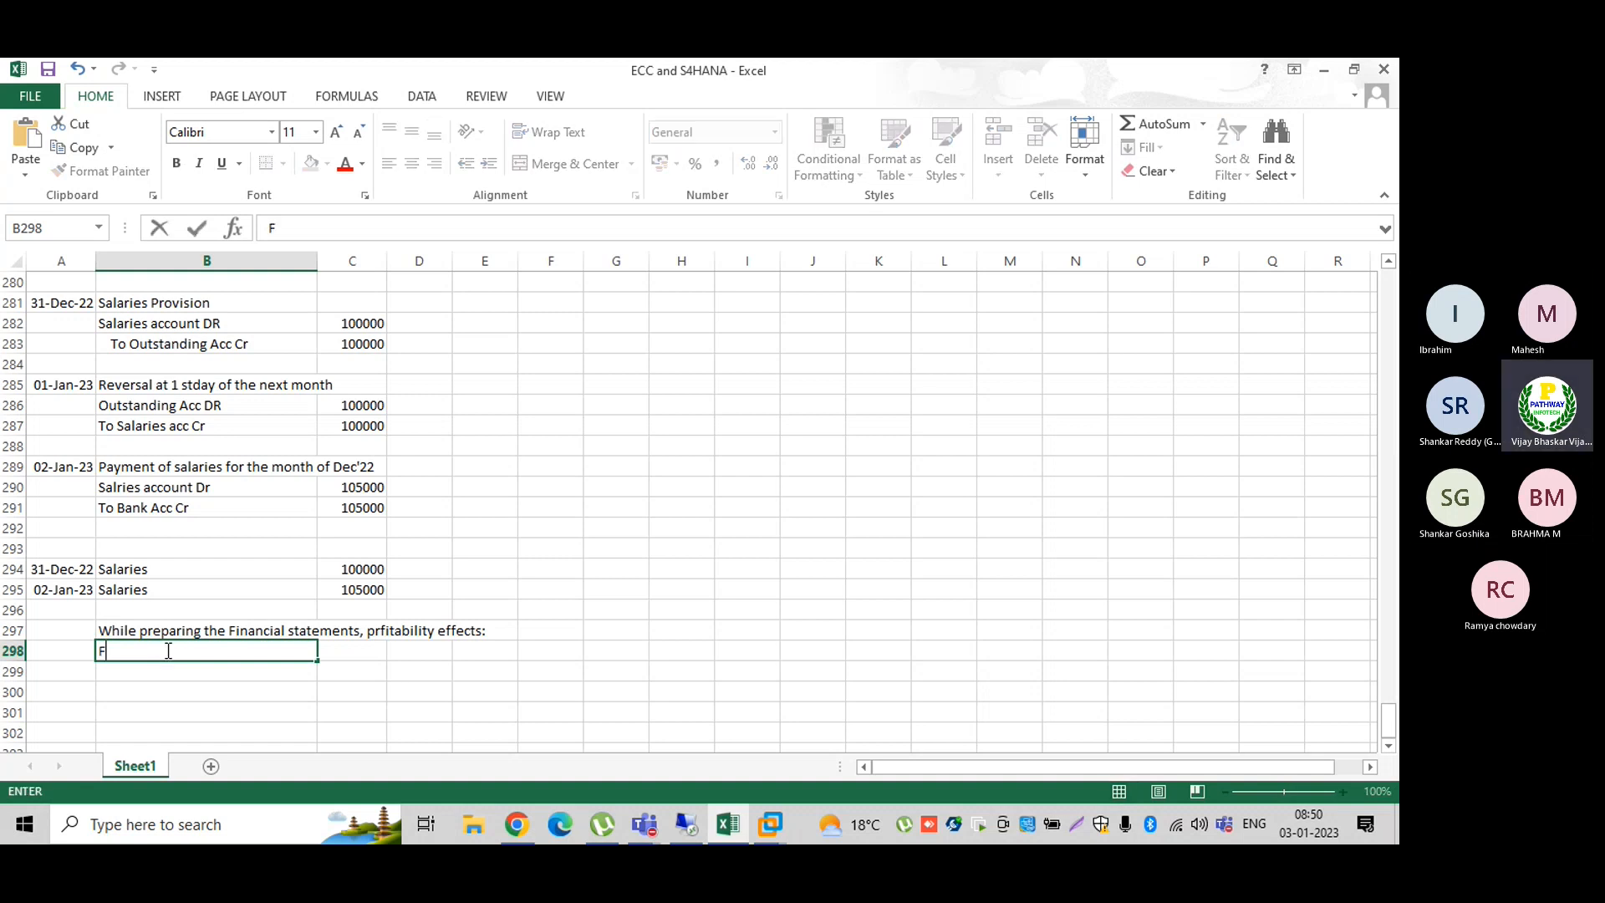
text(or Dec '2022)
key(Tab)
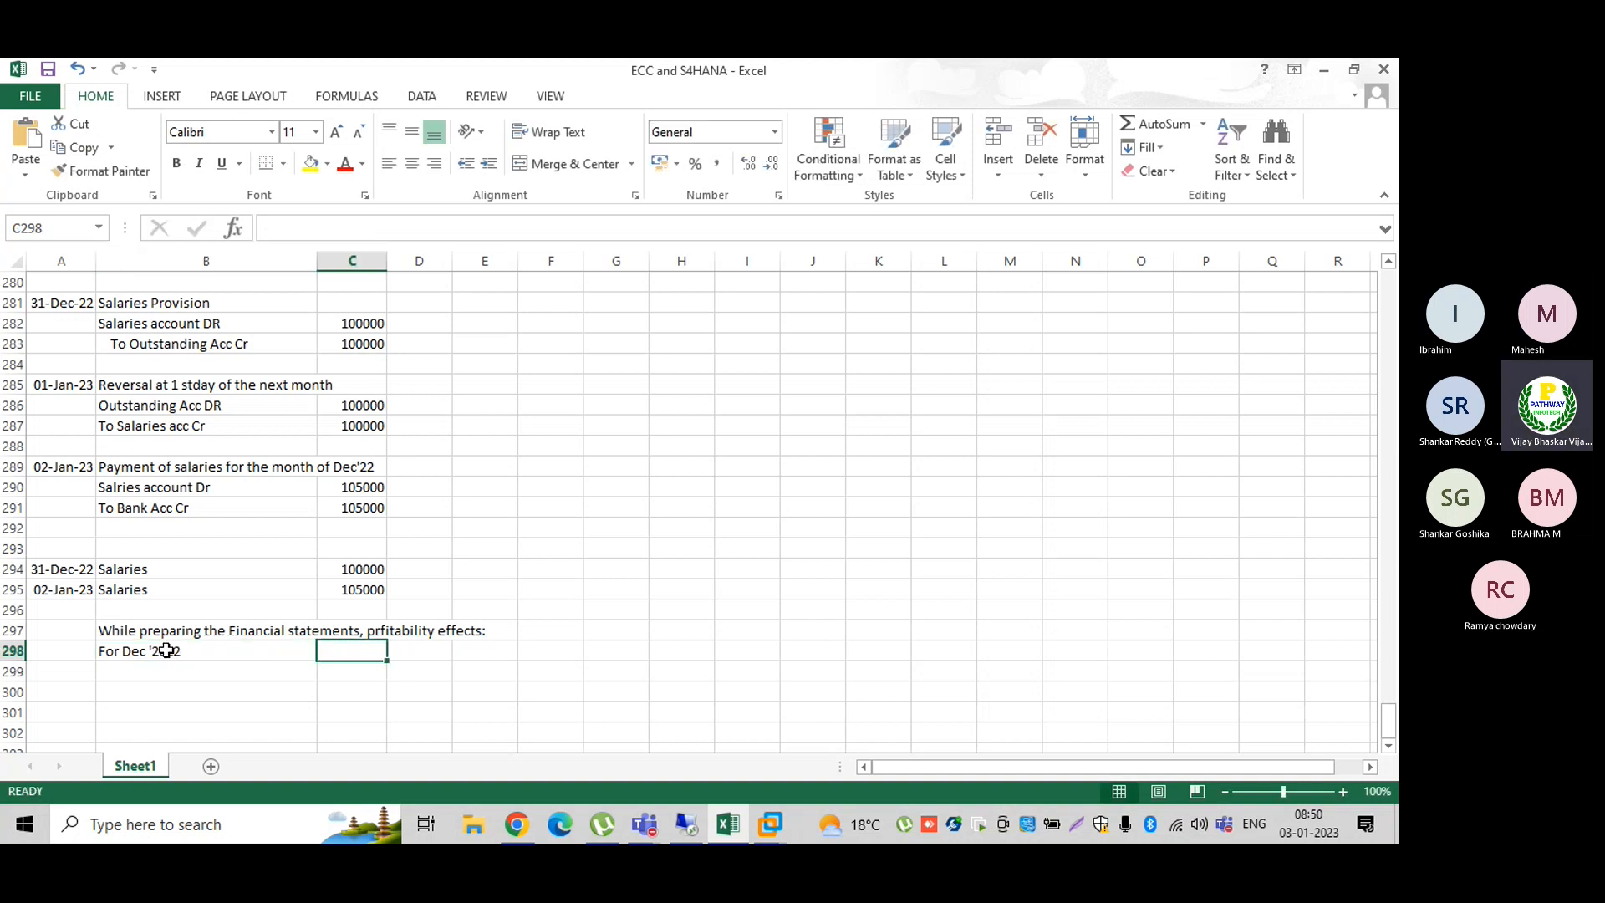
text(100000)
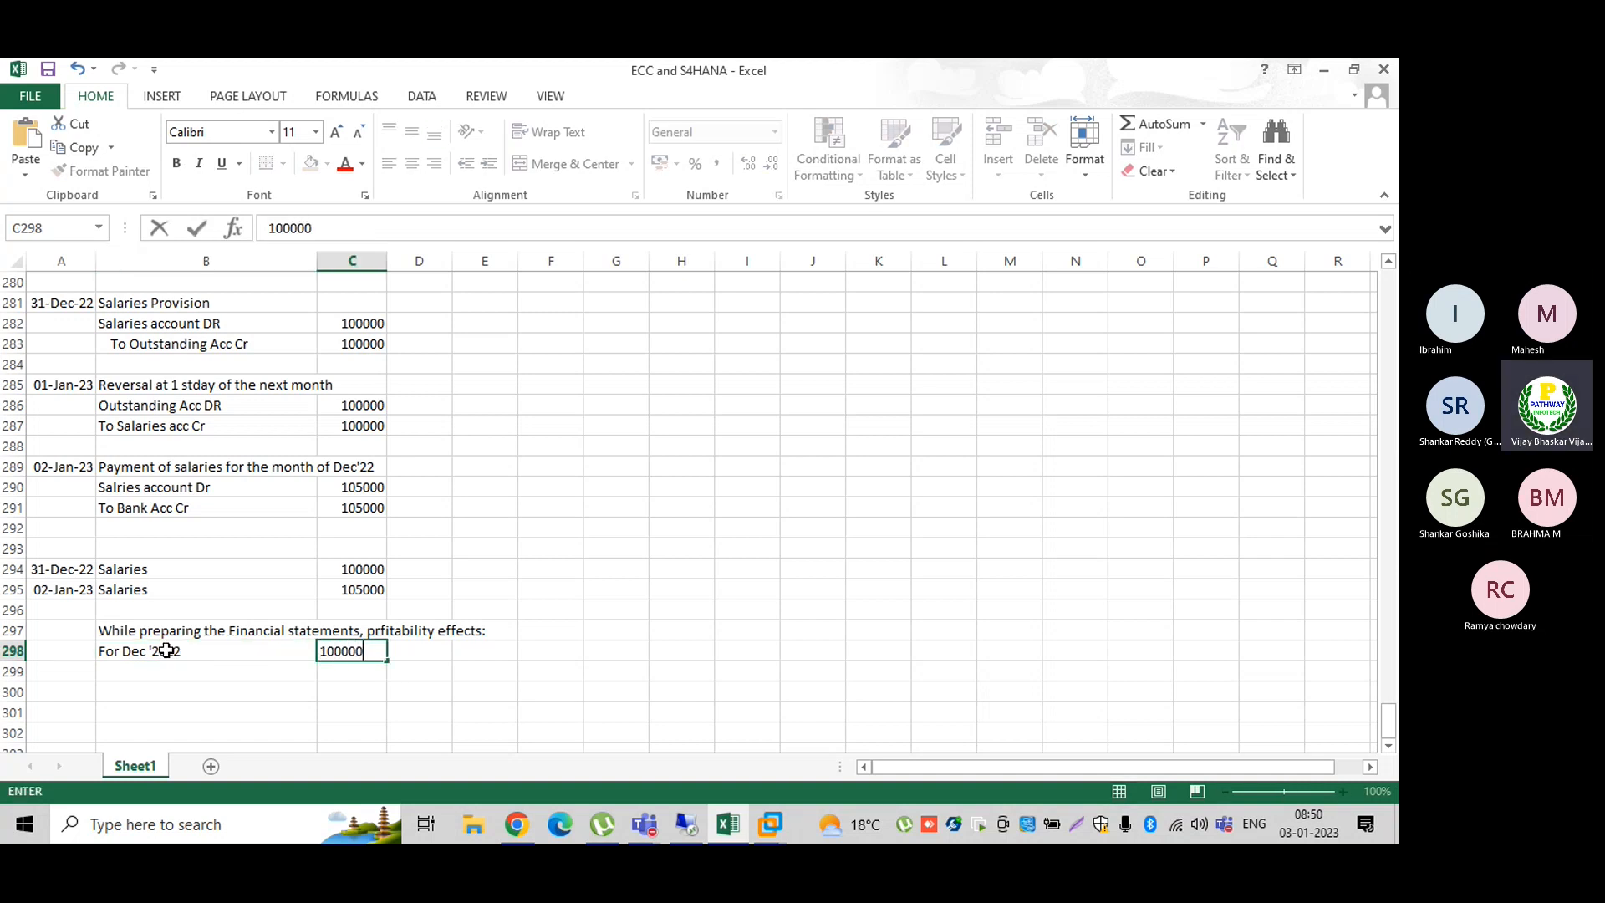
key(Return)
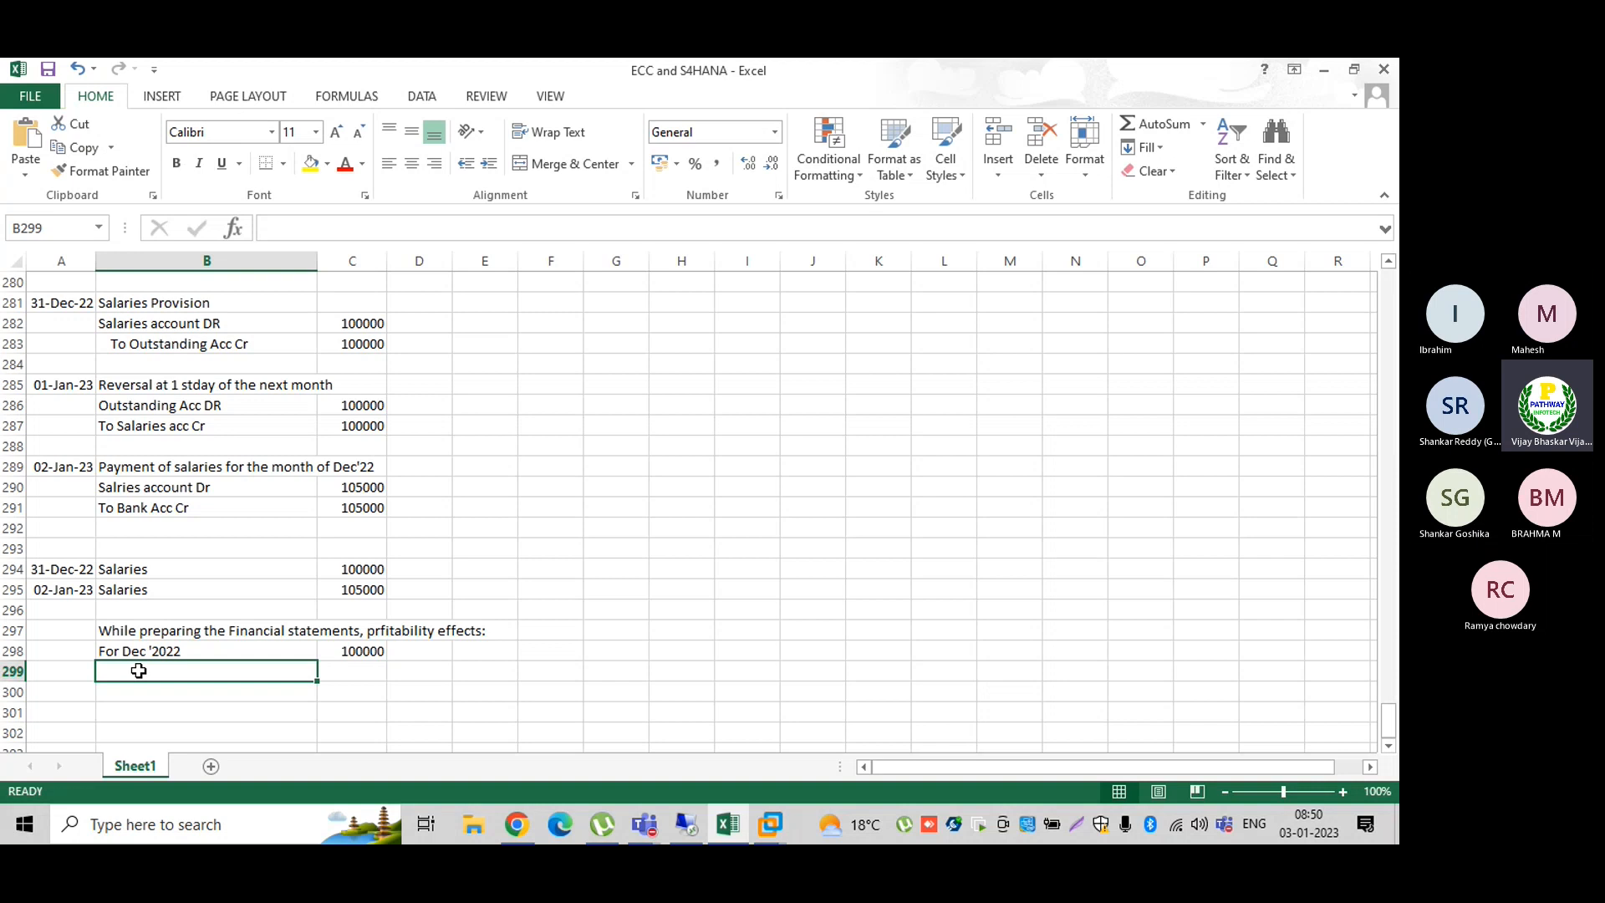
Step: Add "IN the monh of Jan 2023 because of Dec'2022" in B299 with 5000 in C299, and widen column B to fit the text
text(IN the mon)
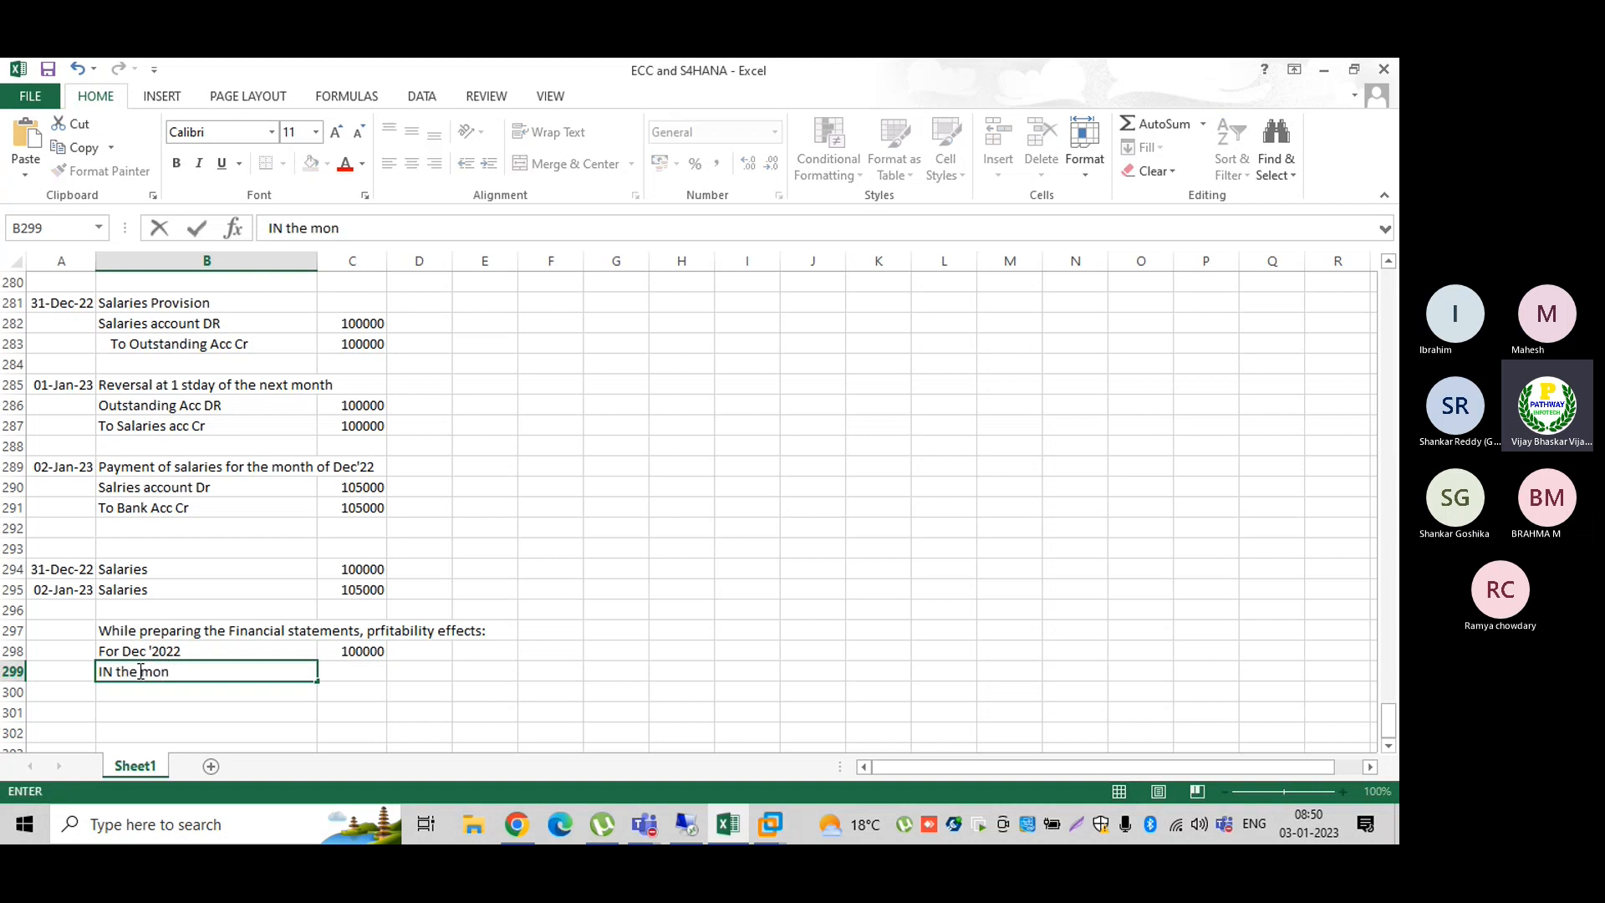
text(h of Jan 2023)
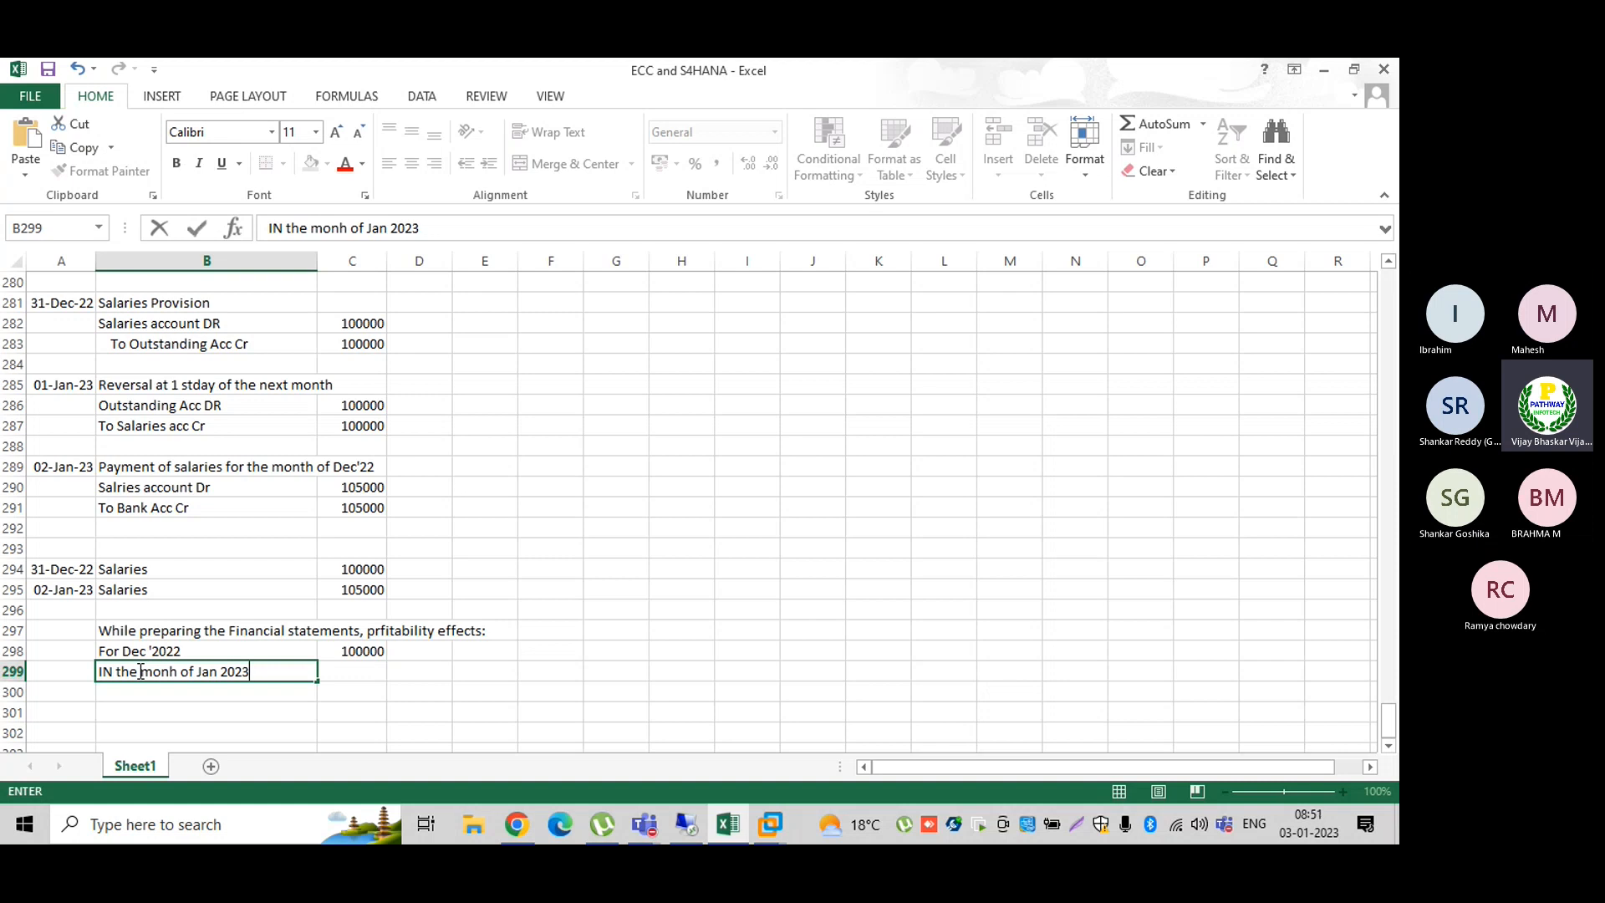
text(b)
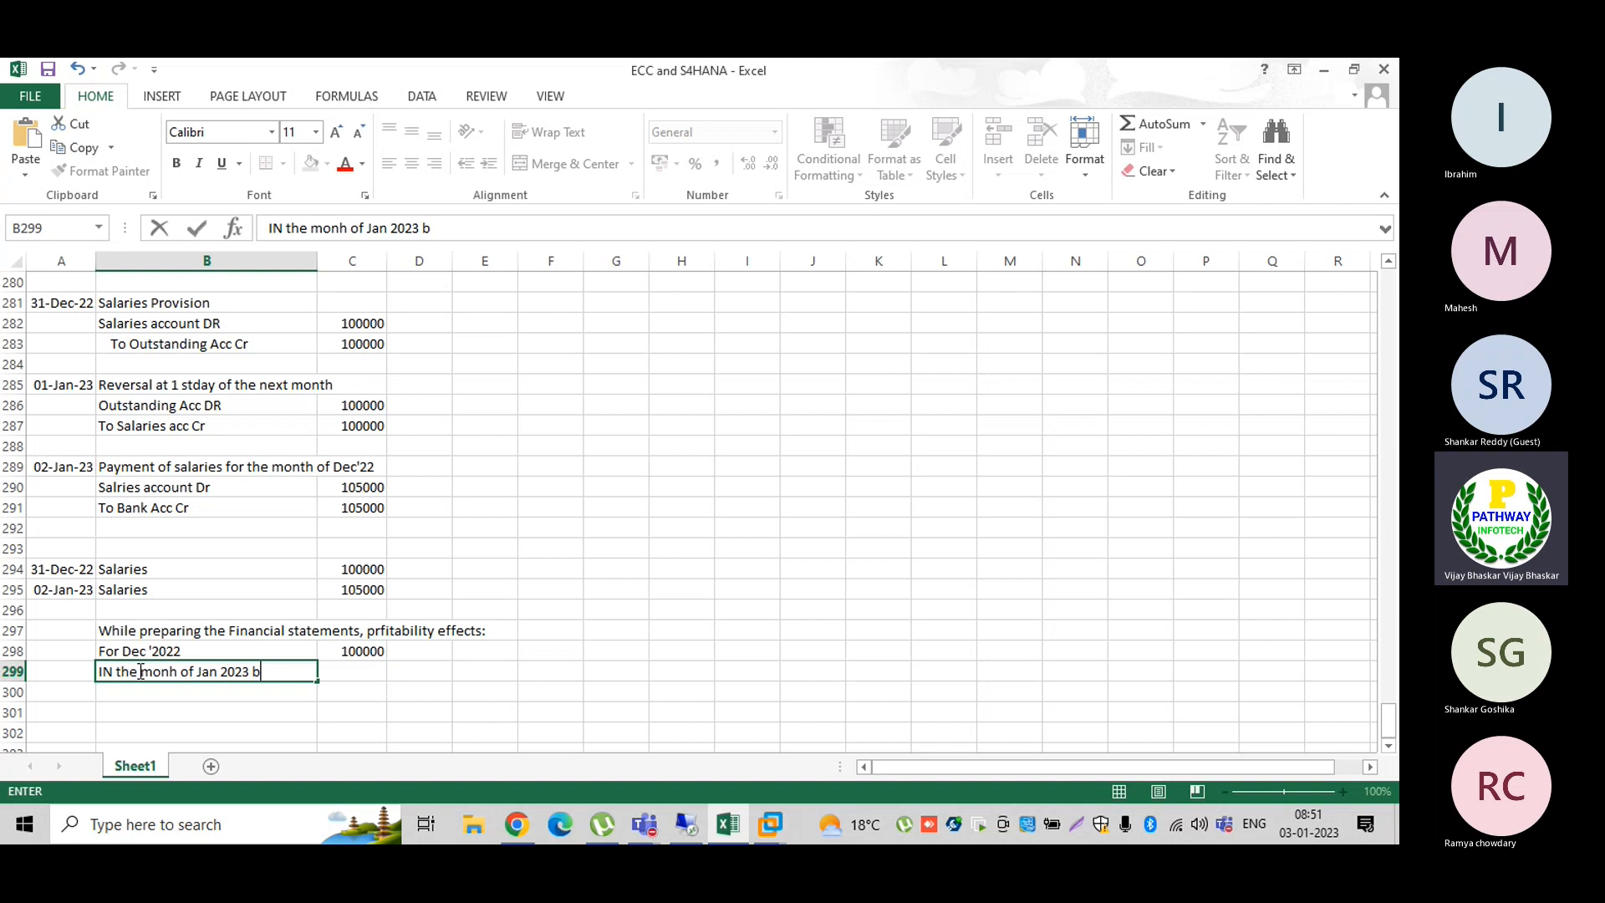
text(ecause of DEc'2022)
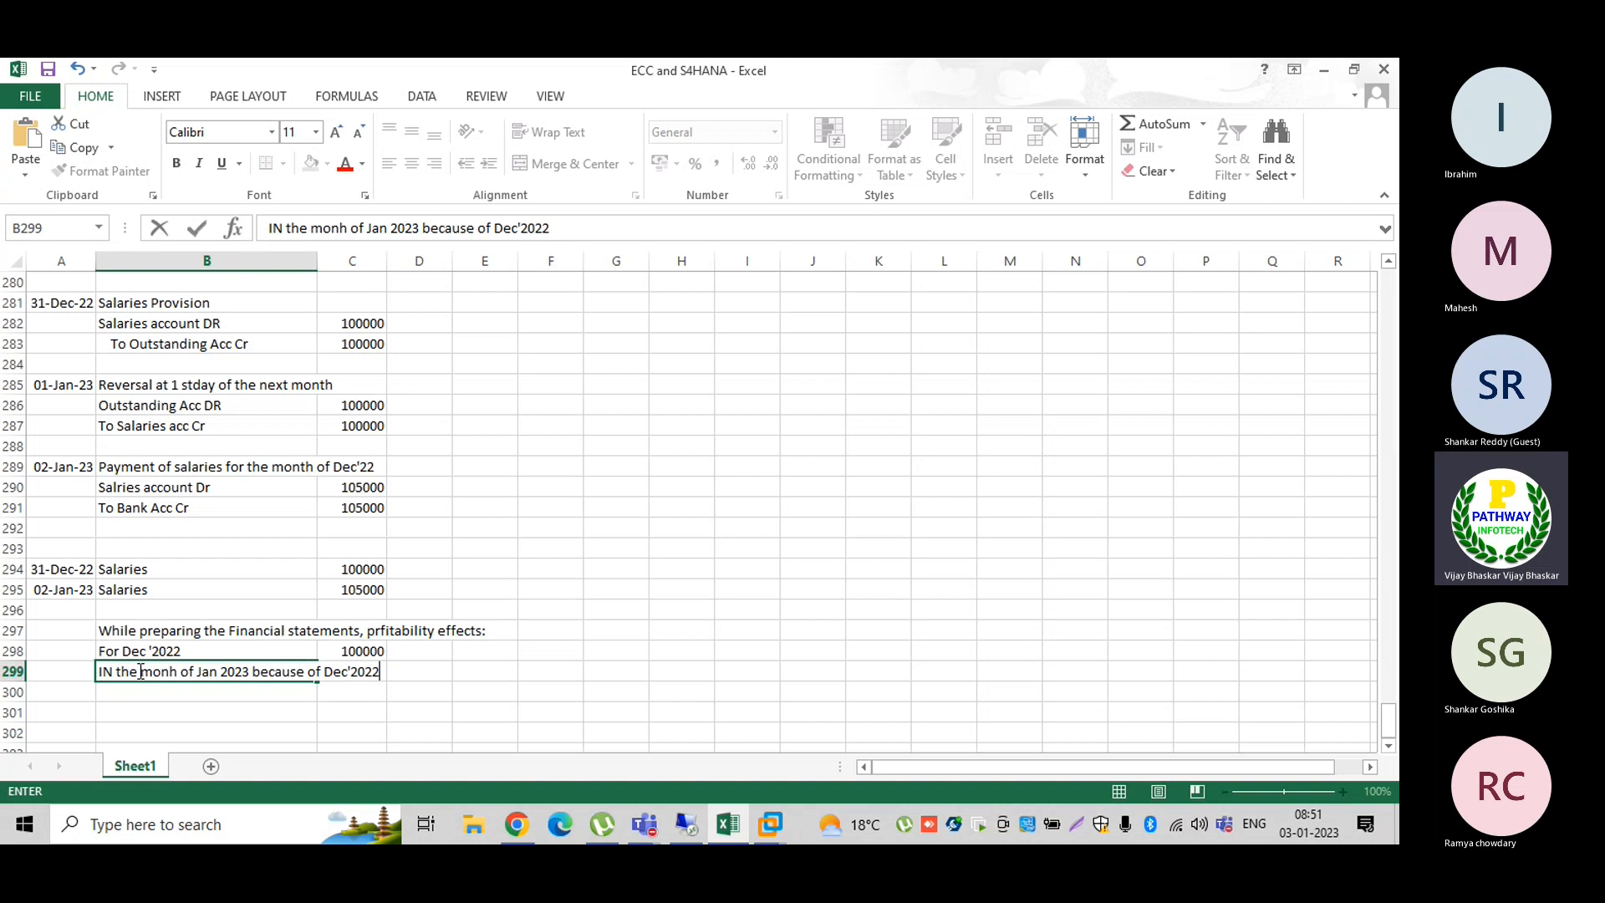
key(Tab)
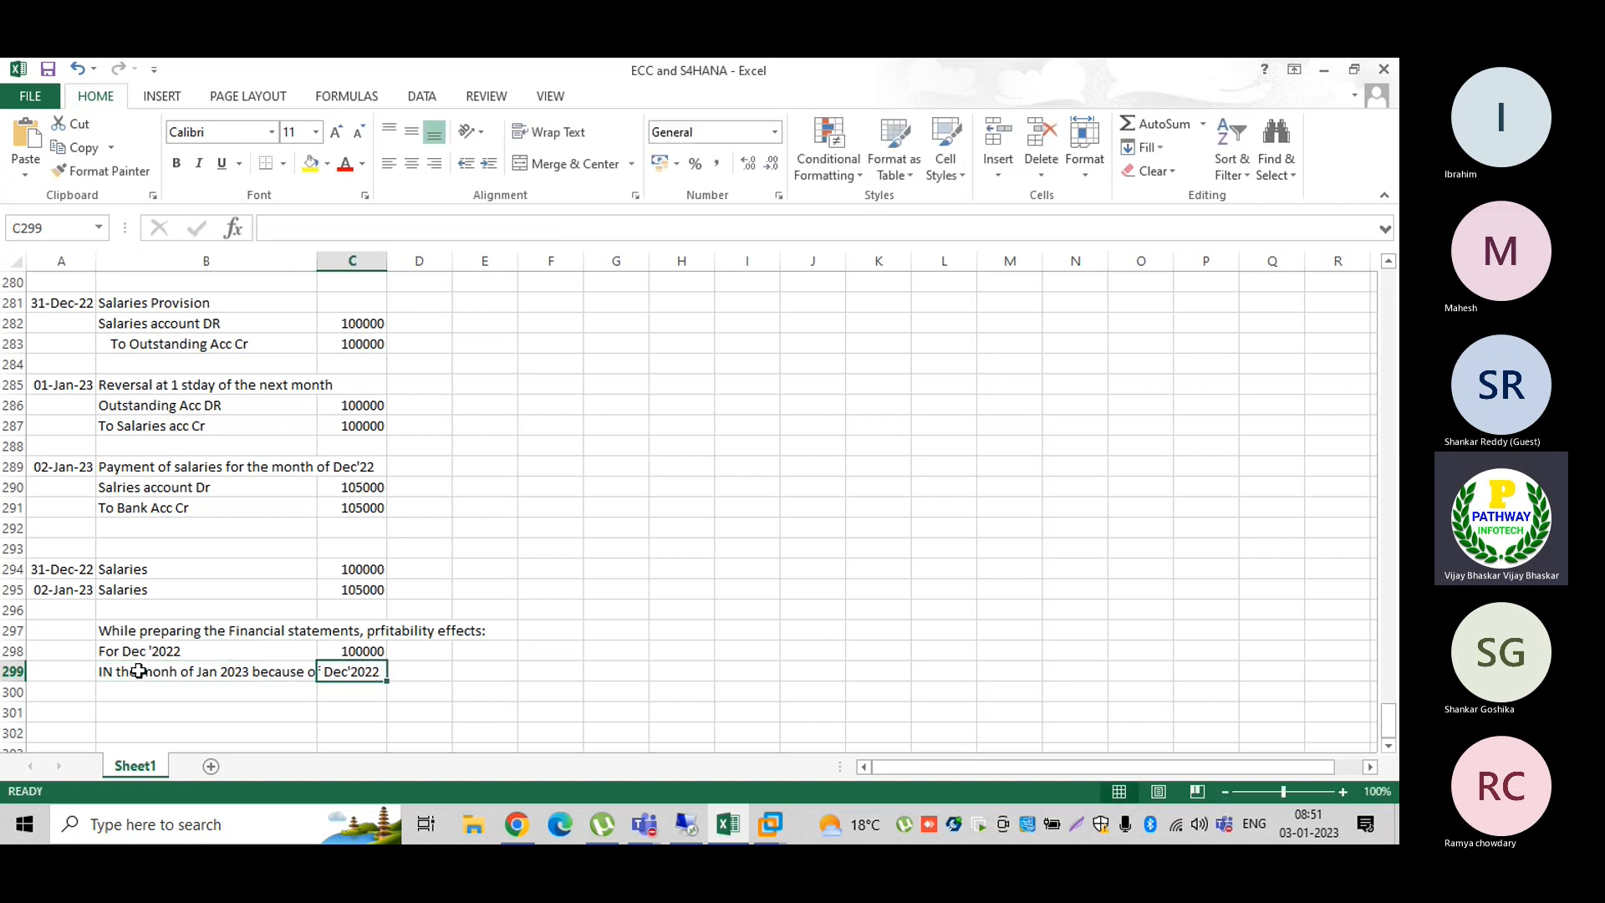
text(5000)
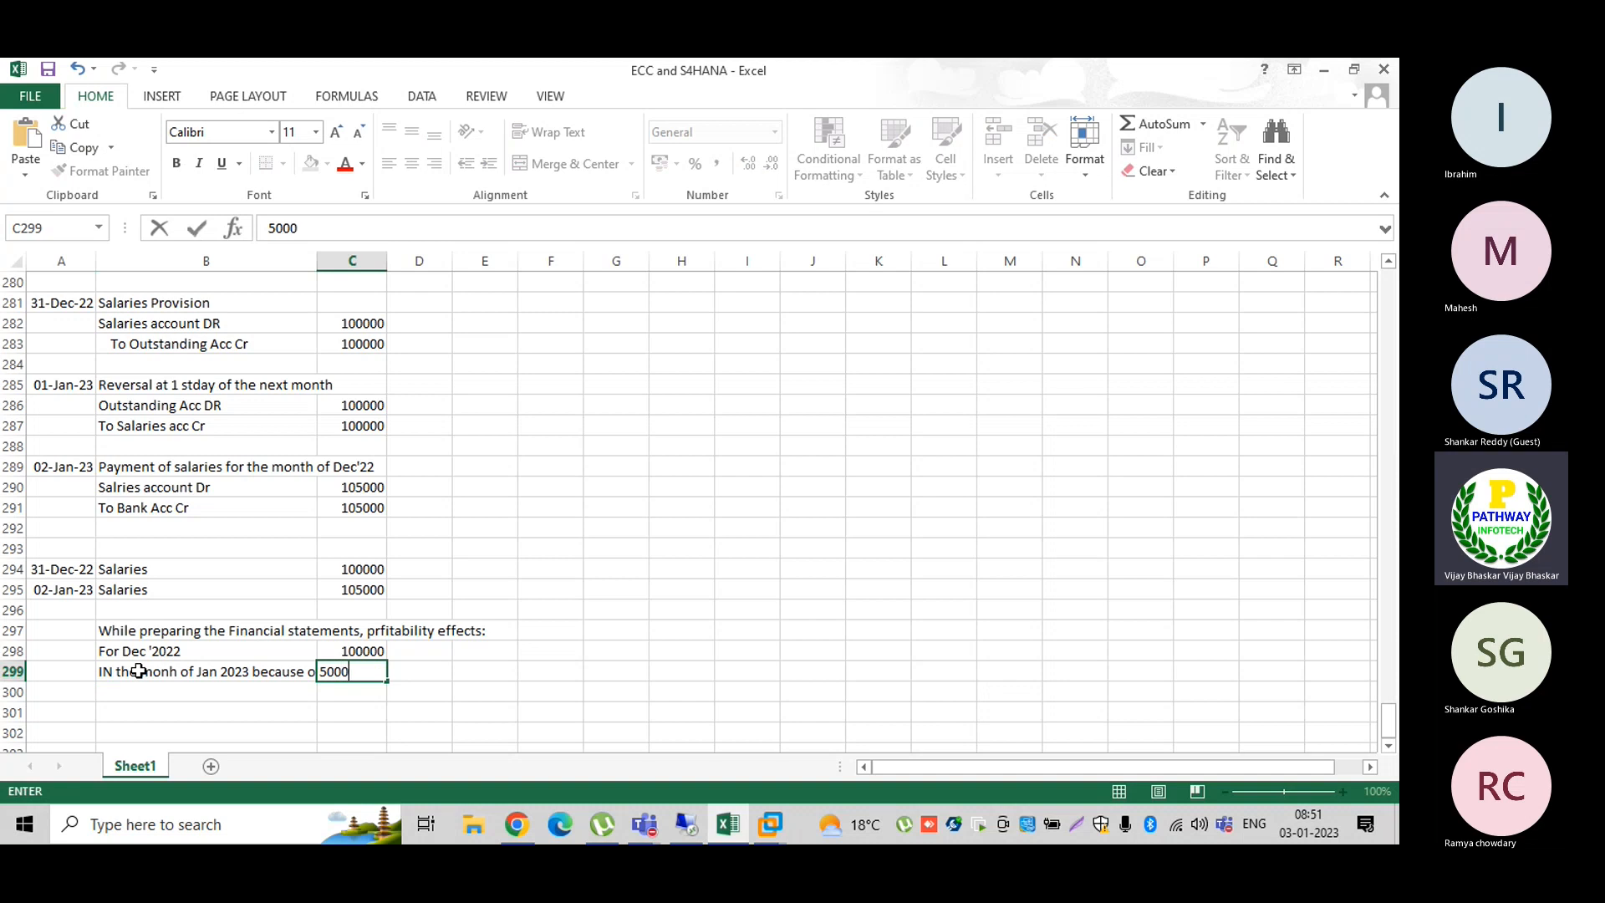
key(Return)
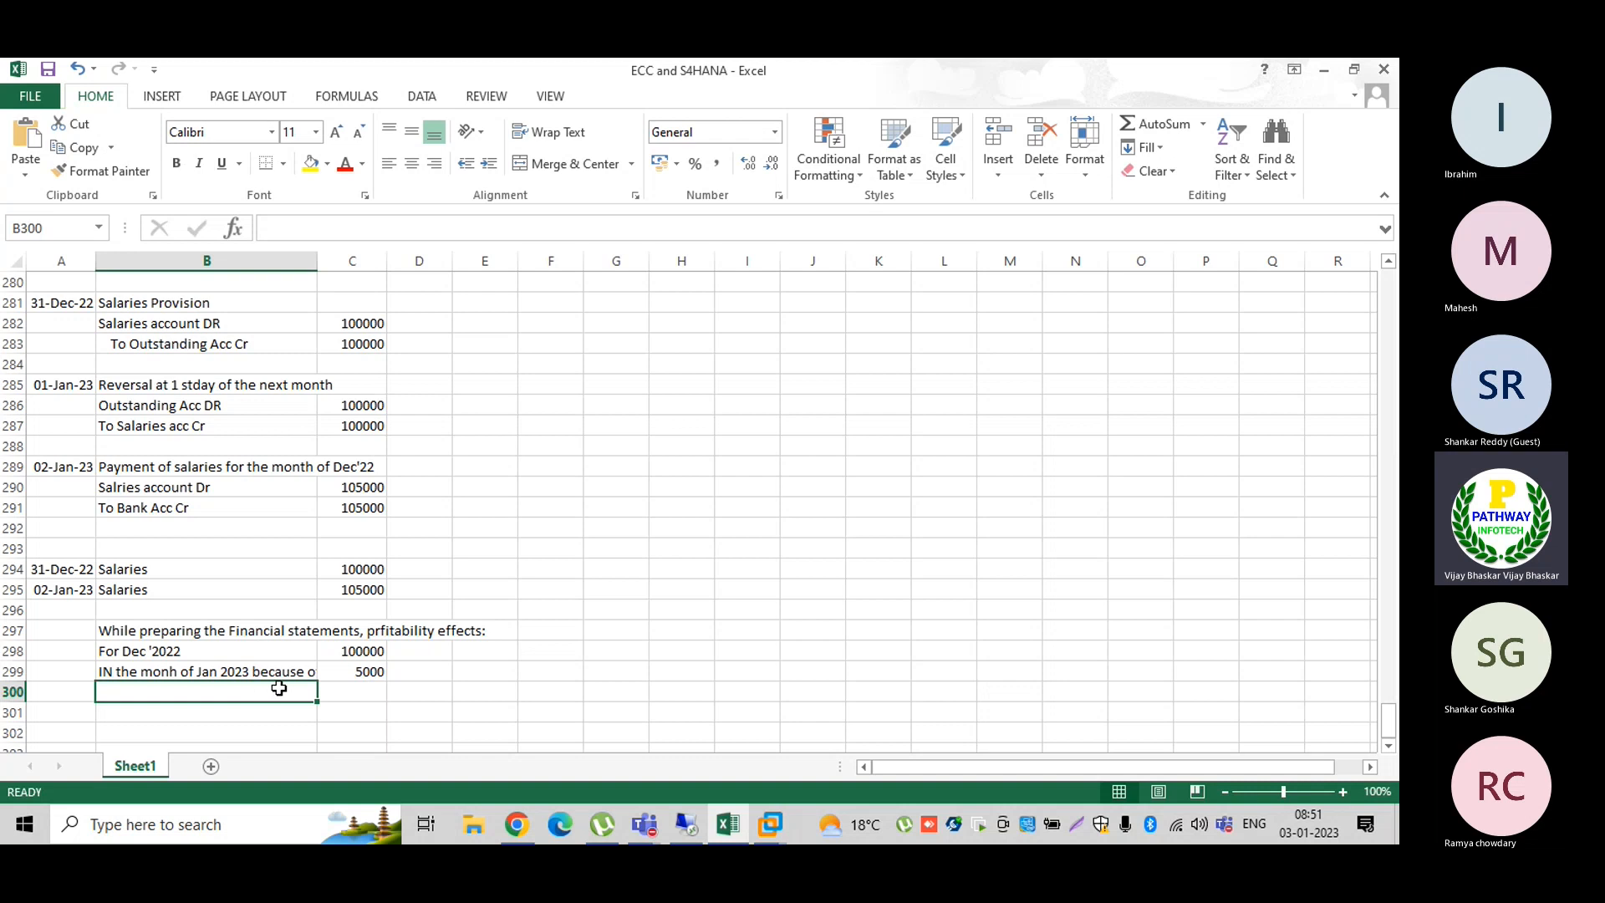
drag(317, 261, 386, 264)
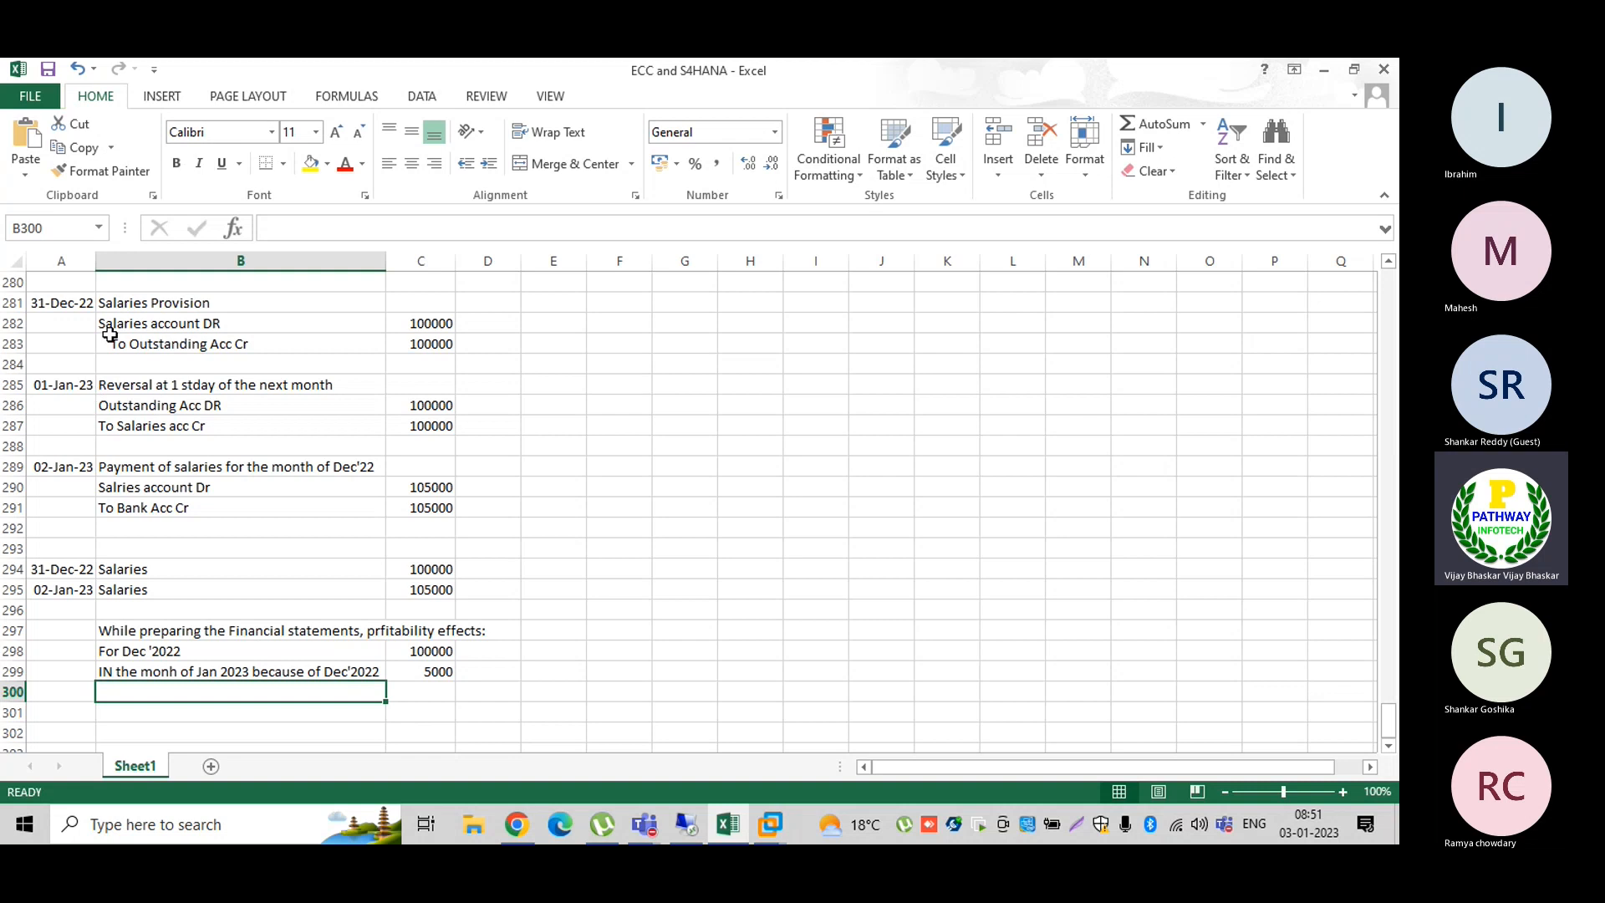
Step: Review the salaries provision, reversal and payment entries in rows 281 to 291
drag(120, 301, 125, 323)
click(409, 326)
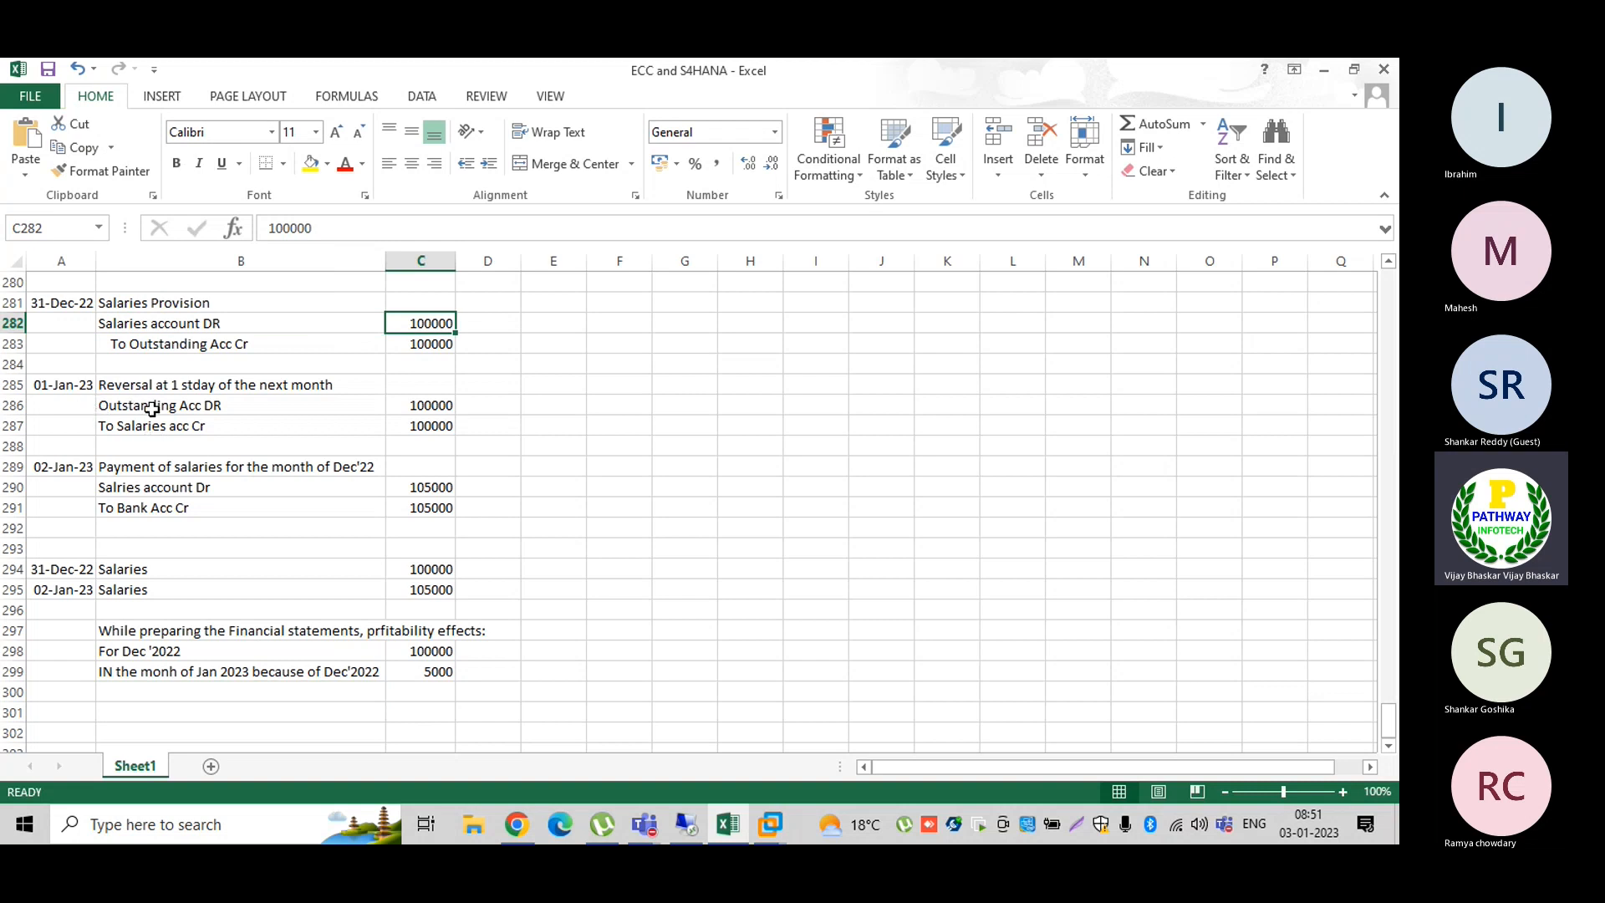
click(429, 404)
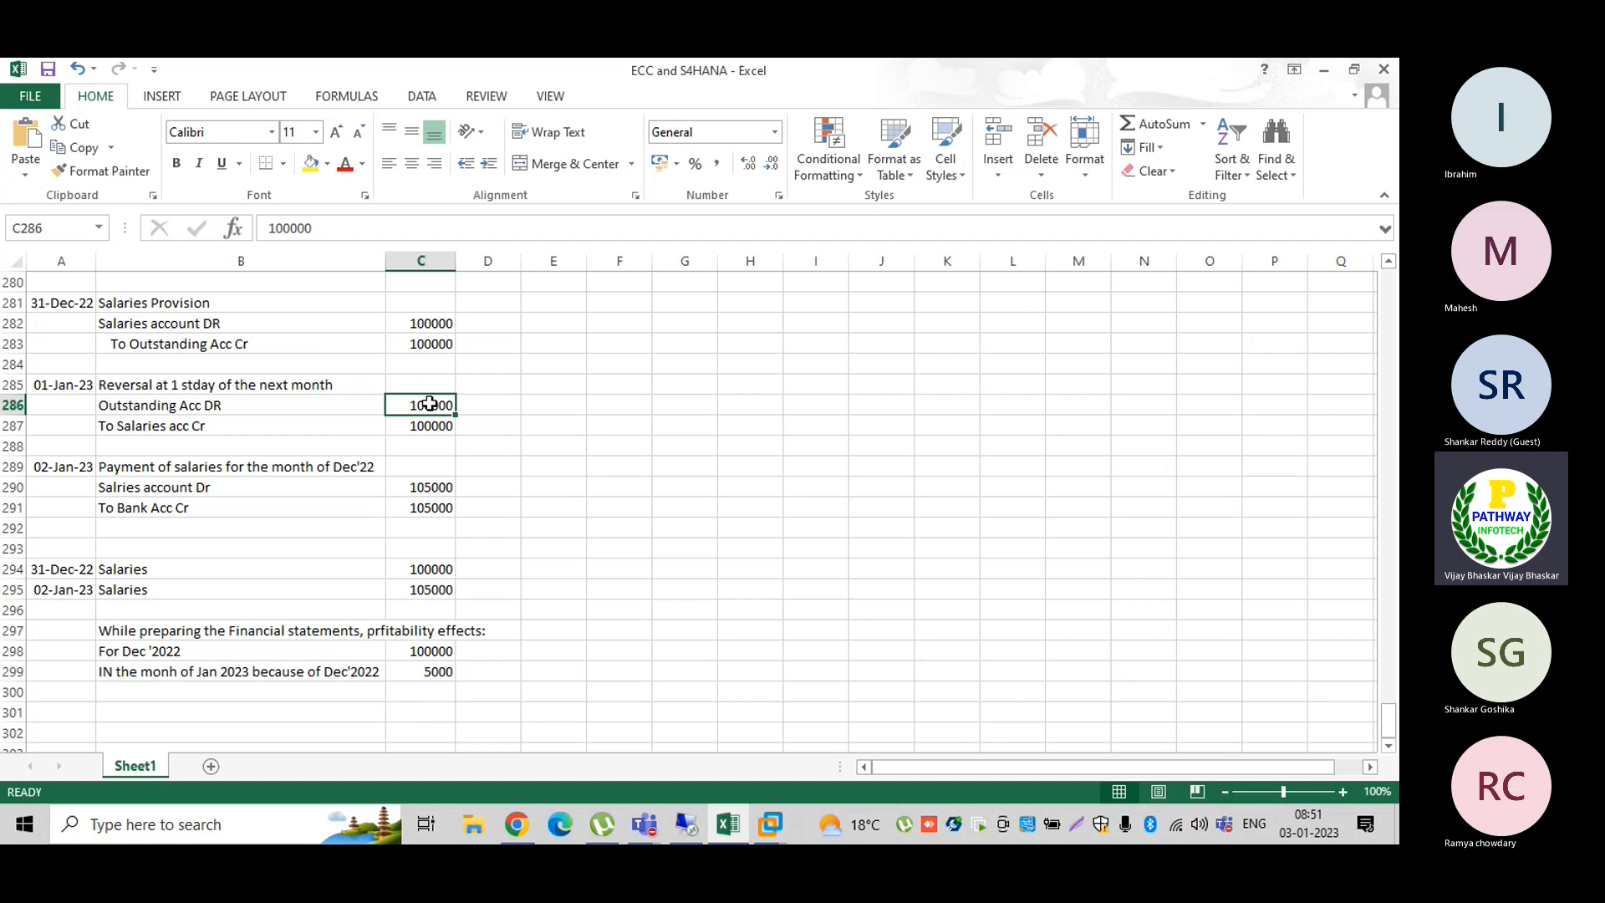
click(44, 470)
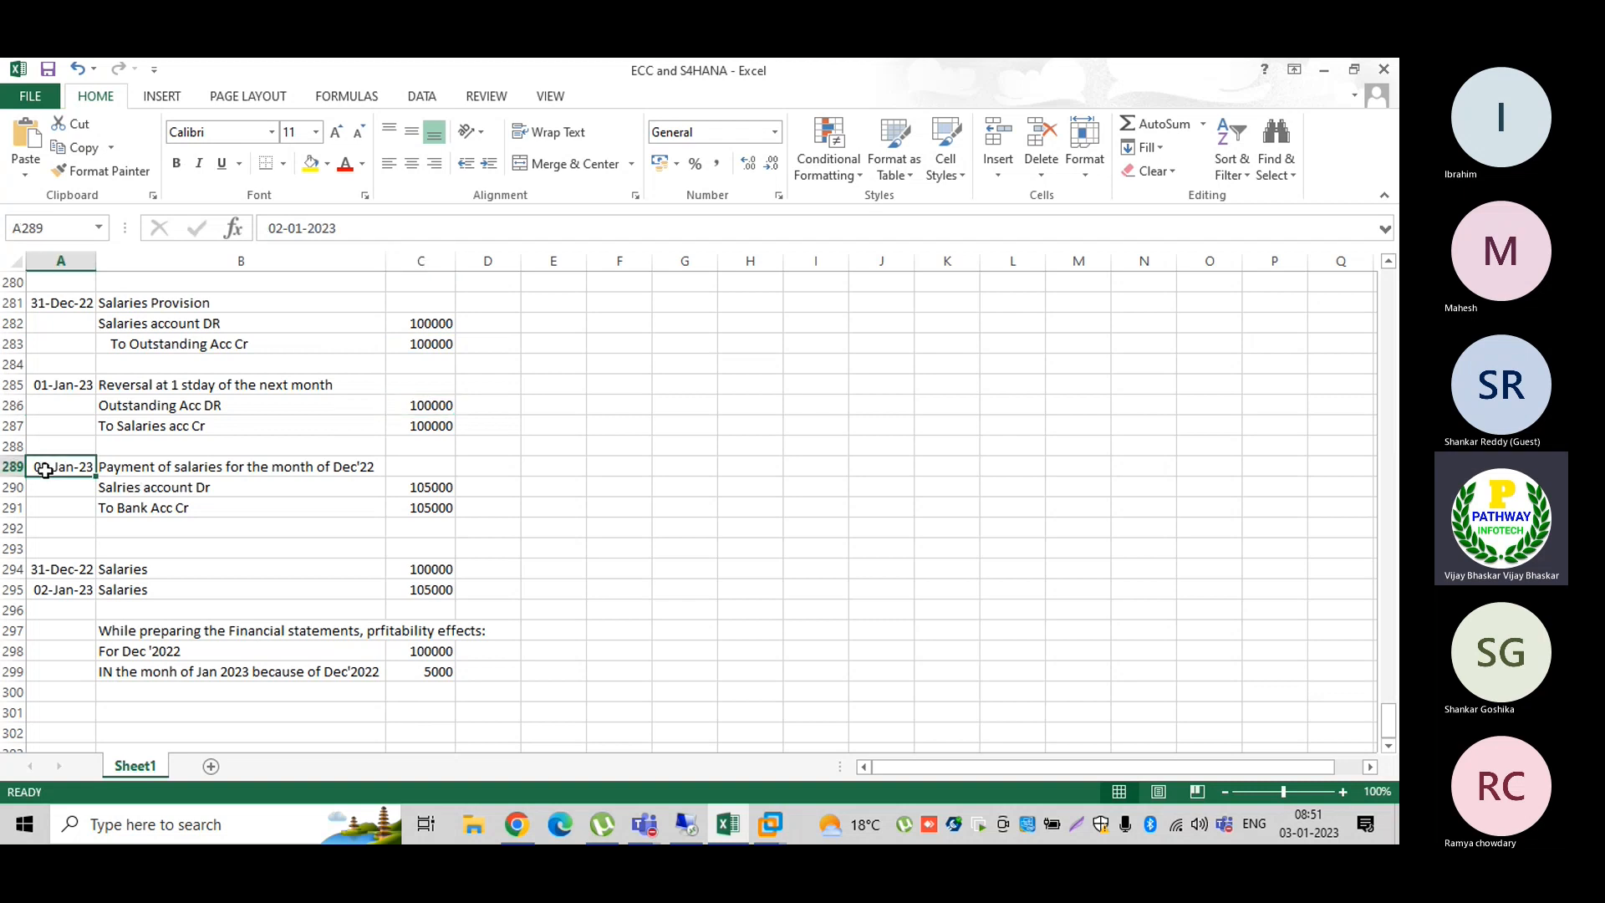
drag(45, 470, 372, 466)
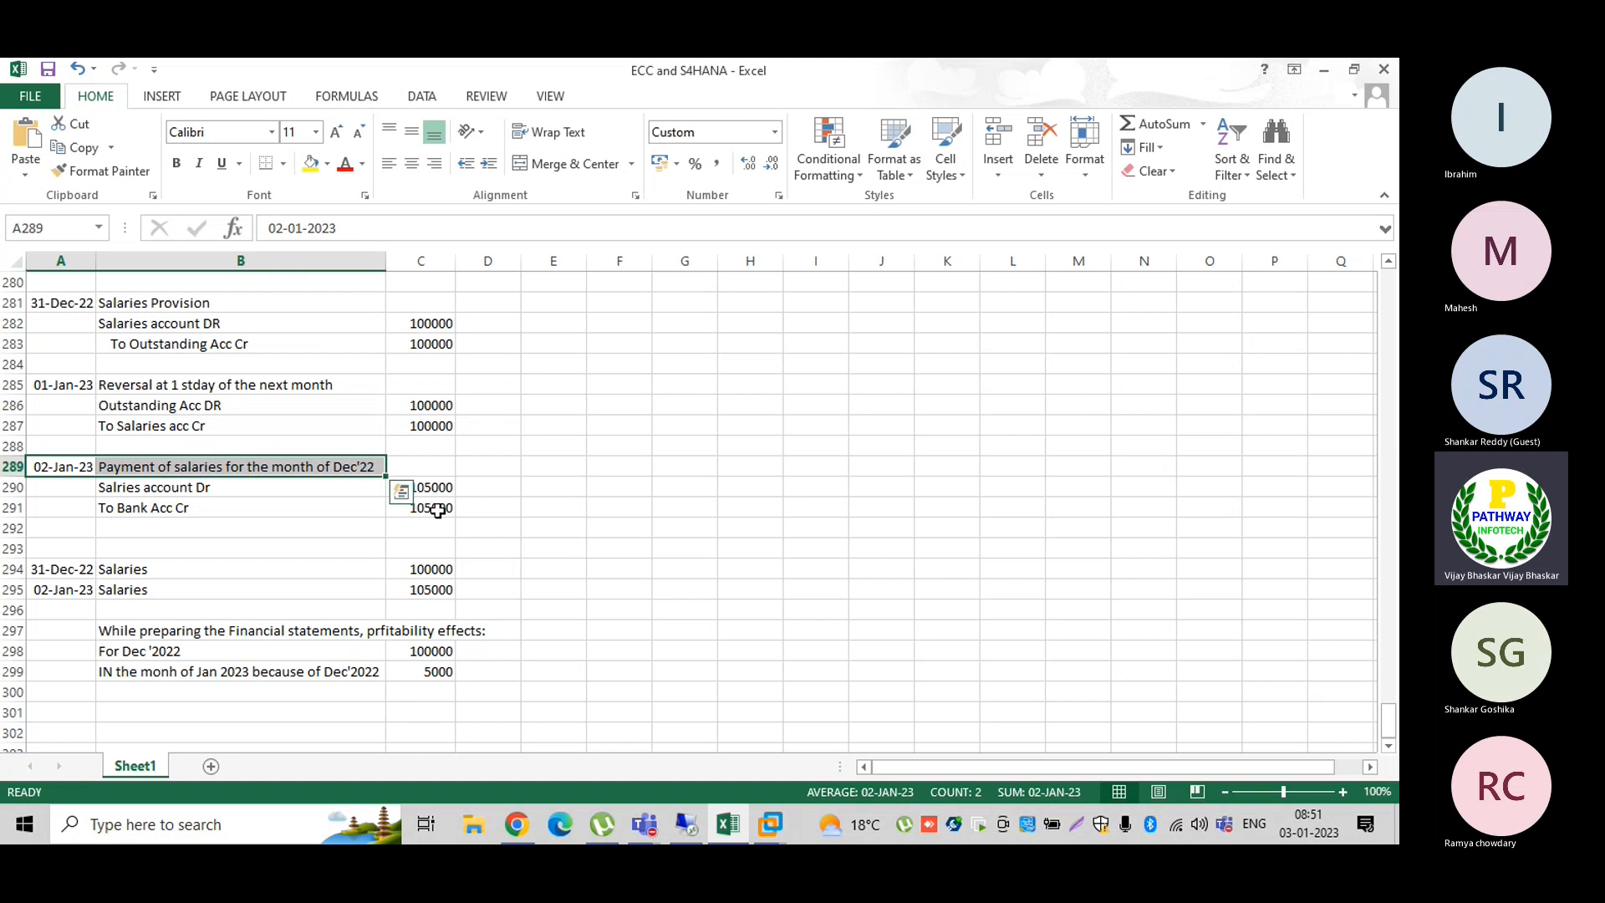
click(437, 511)
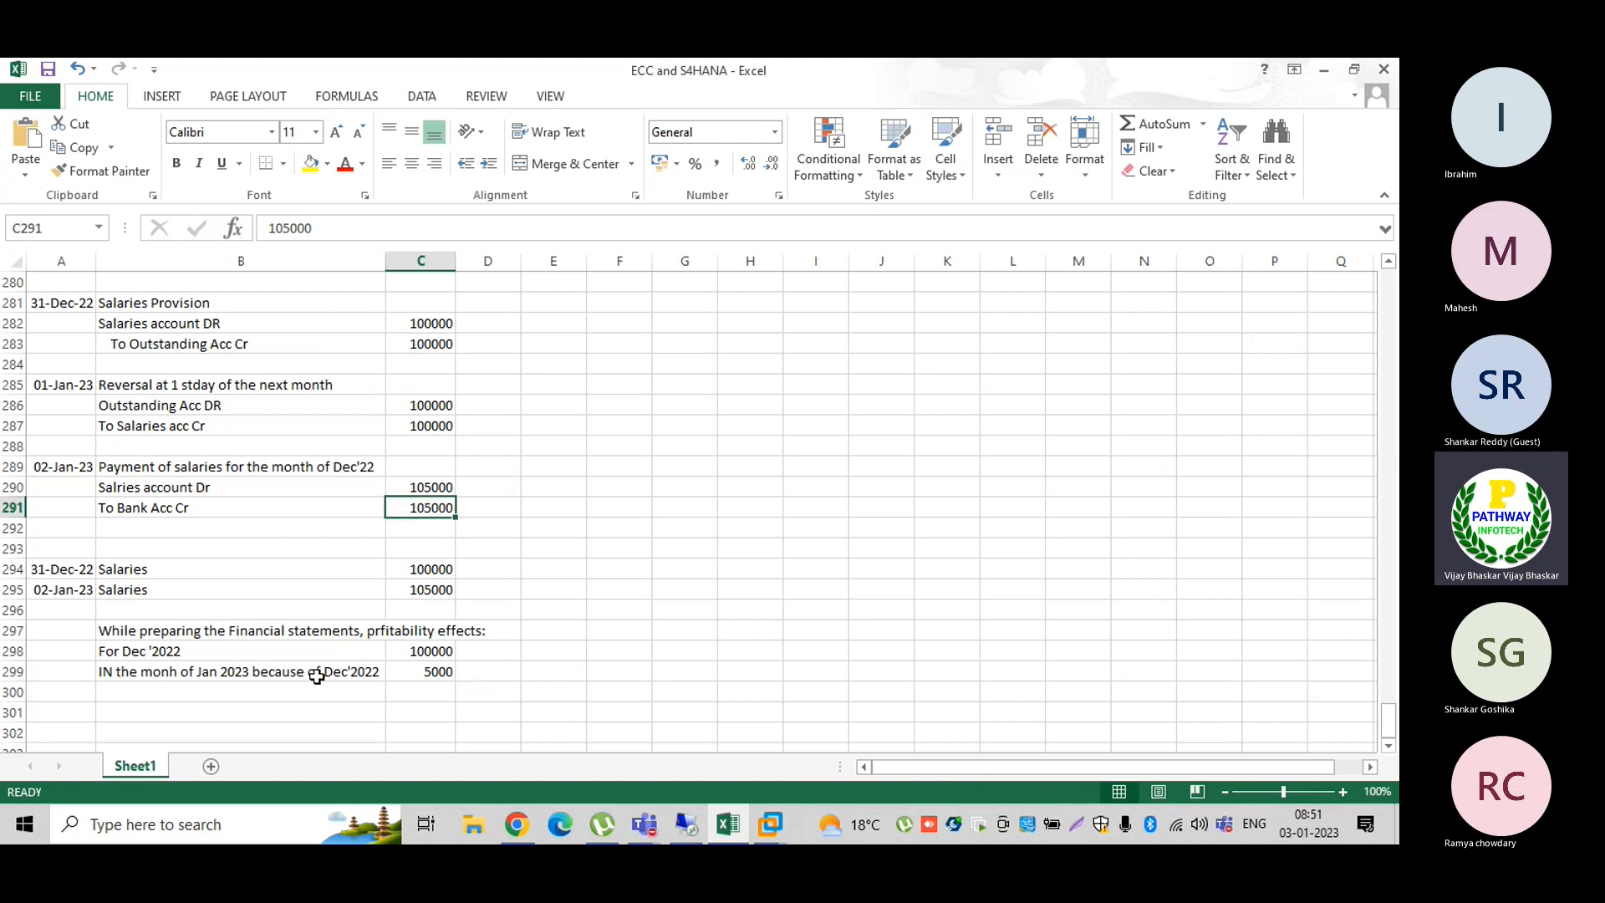
Step: Correct the capitalization of the first word in B299 from "IN" to "In"
double_click(114, 670)
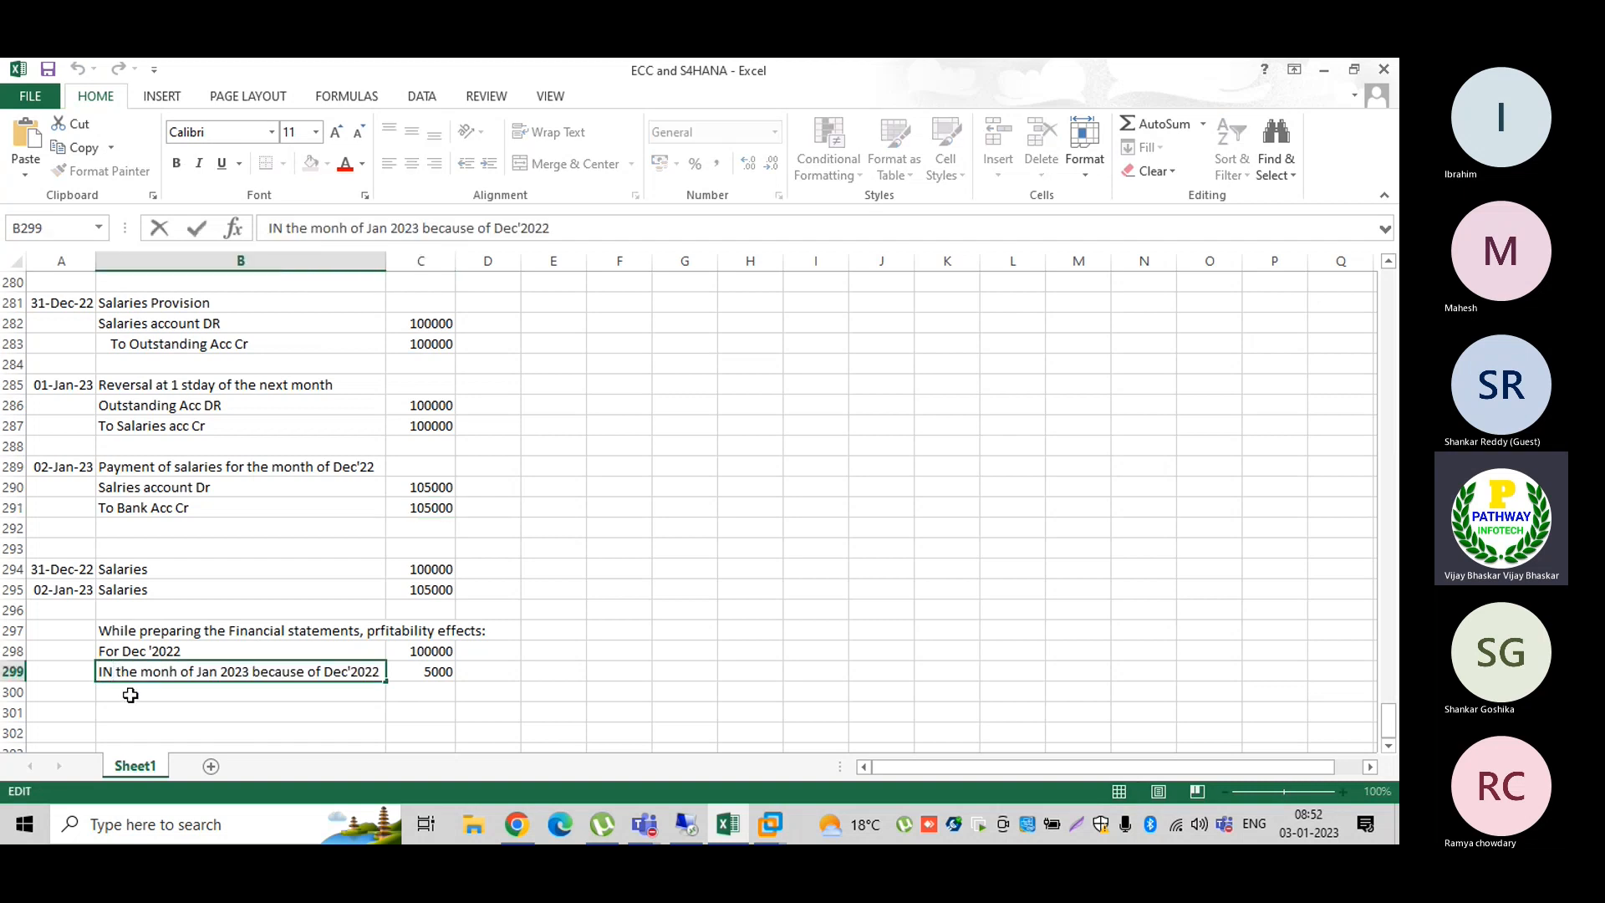
key(BackSpace)
text(n)
key(Return)
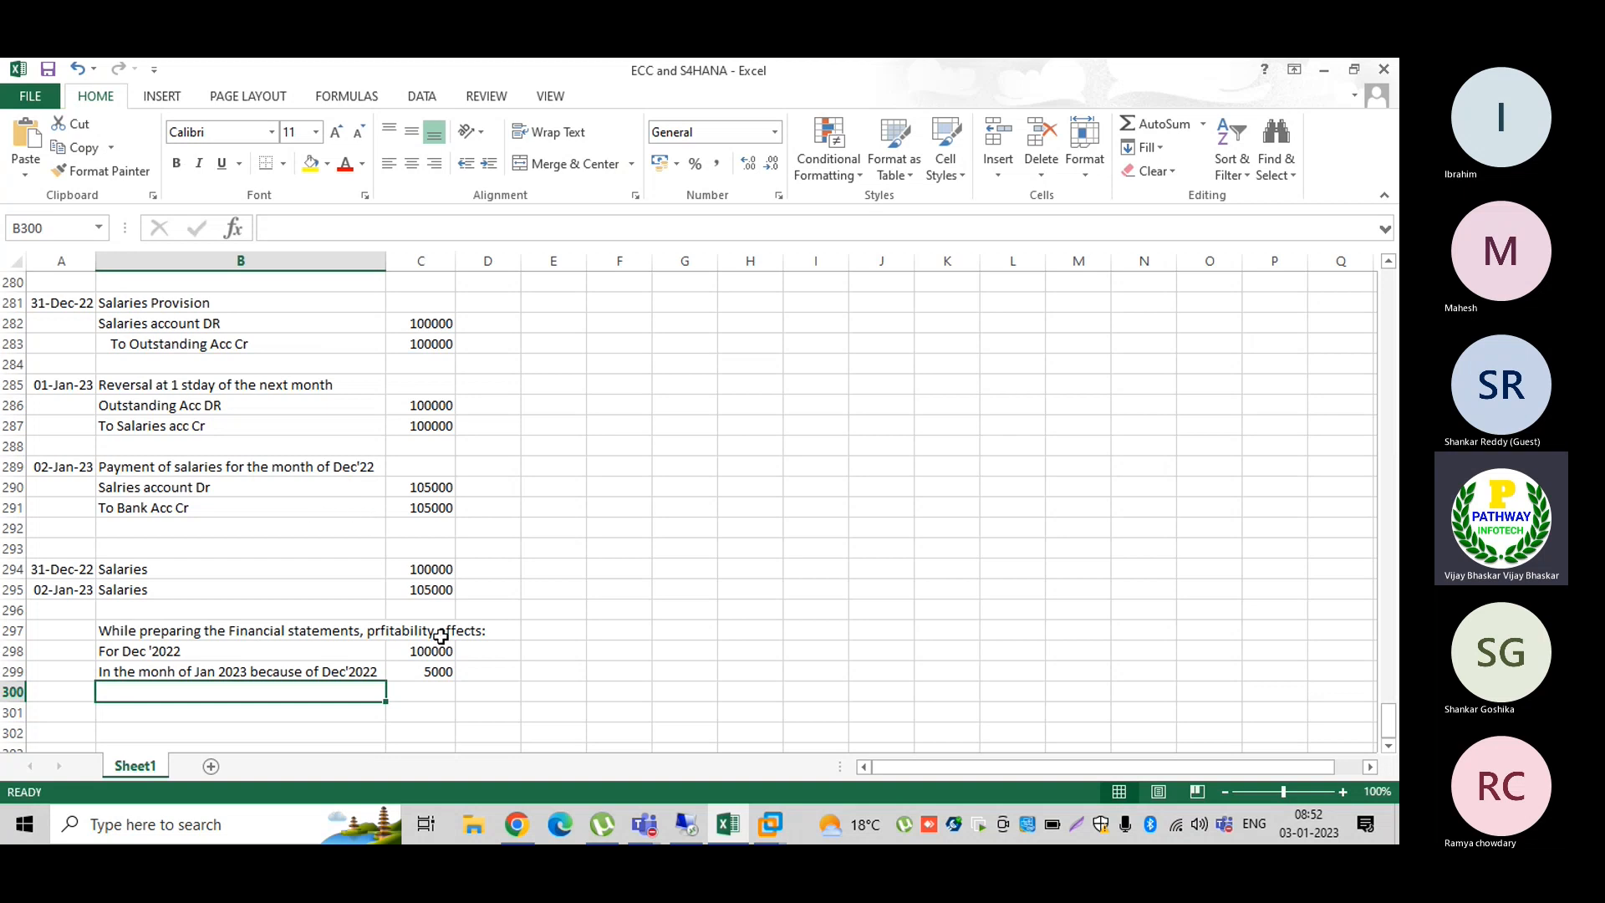
Step: Copy the "Option No#1:" label from B276 into H275
scroll(333, 616, up, 4)
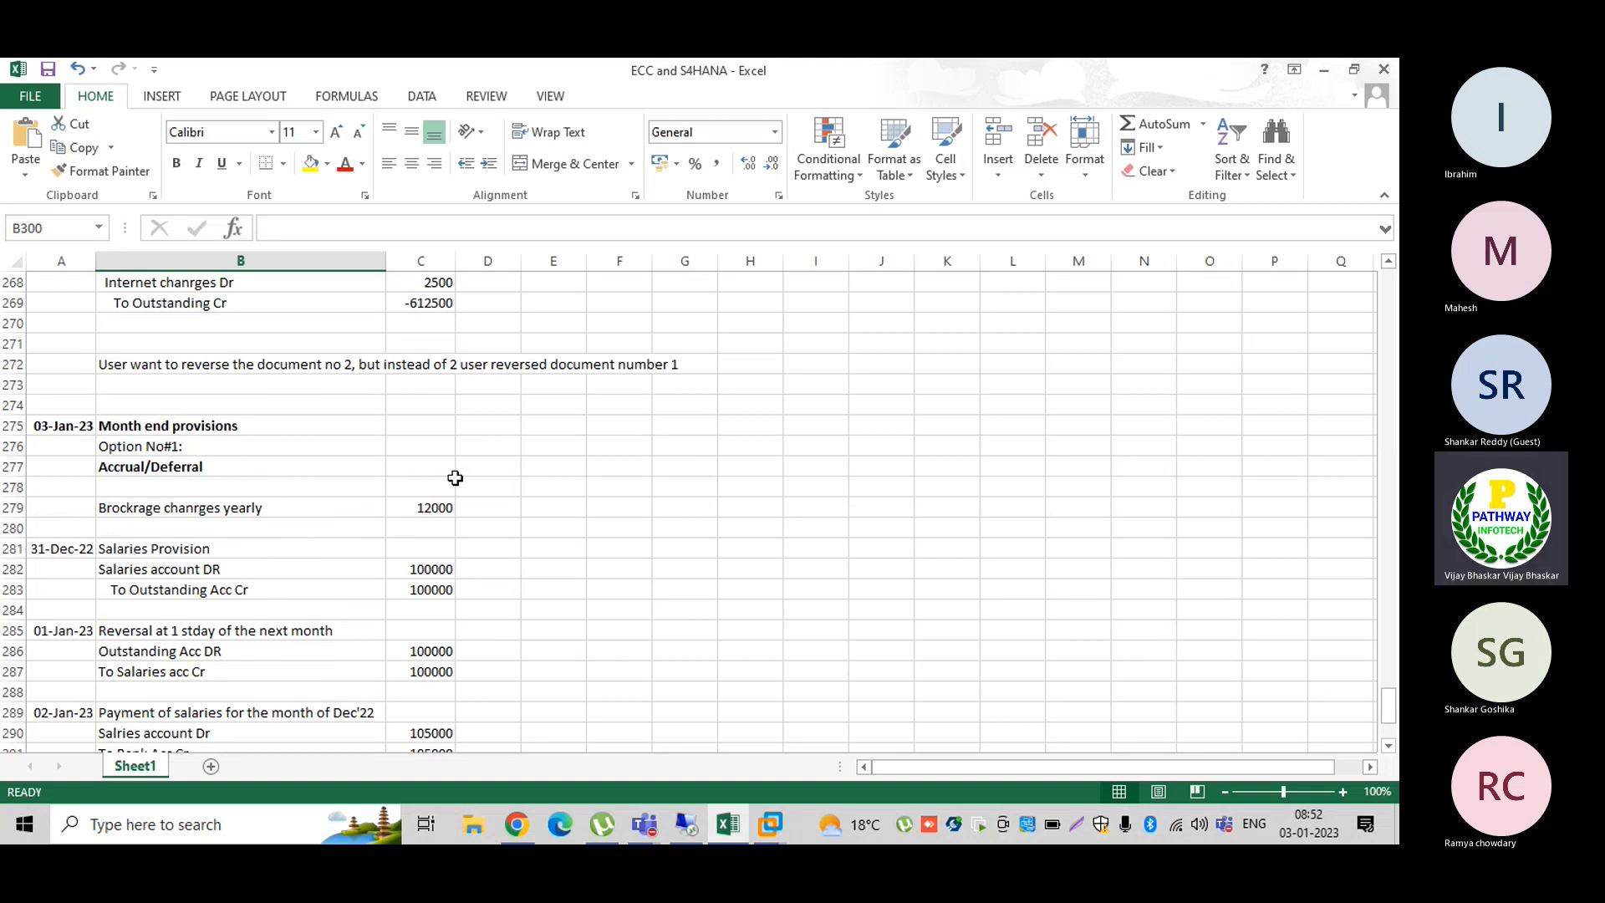
scroll(448, 602, down, 5)
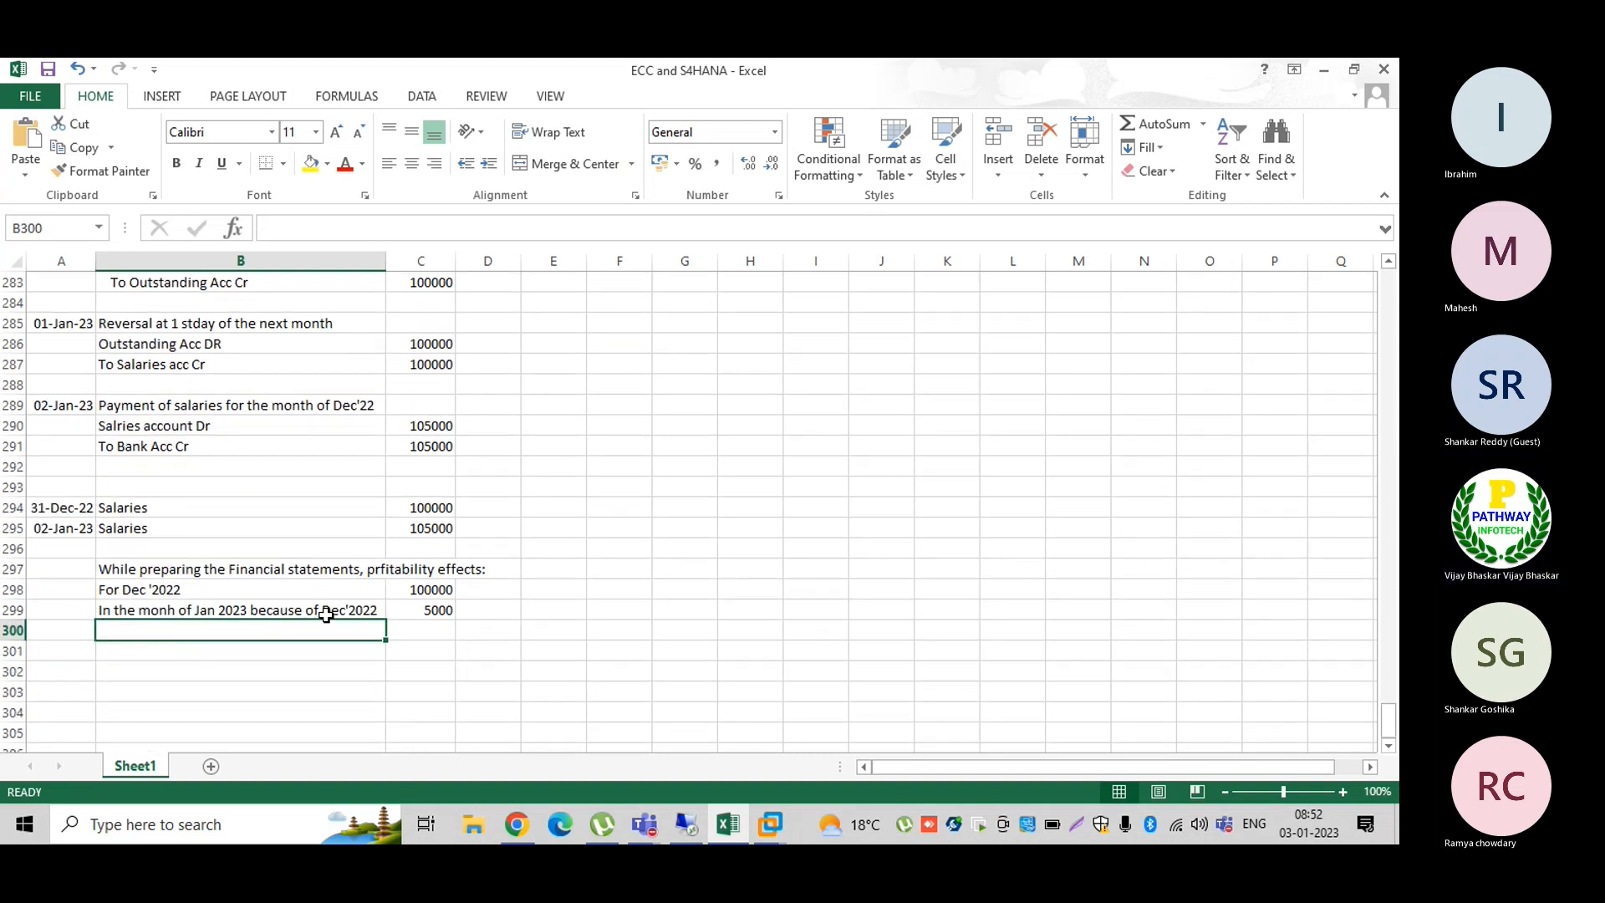
scroll(326, 614, up, 5)
click(139, 447)
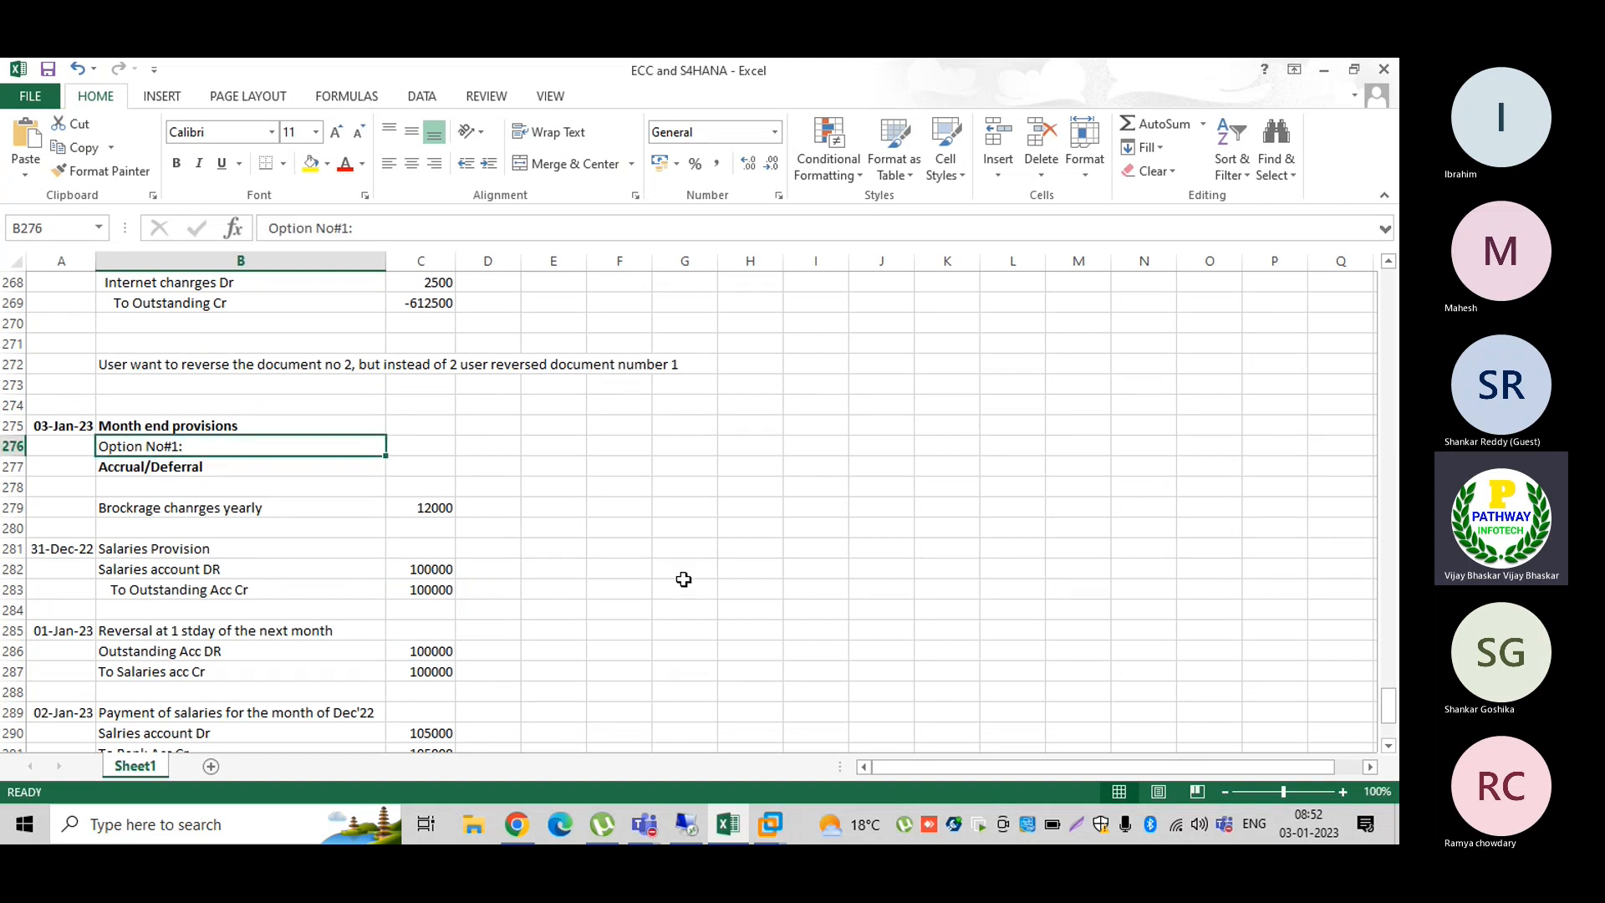
key(ctrl+c)
click(758, 416)
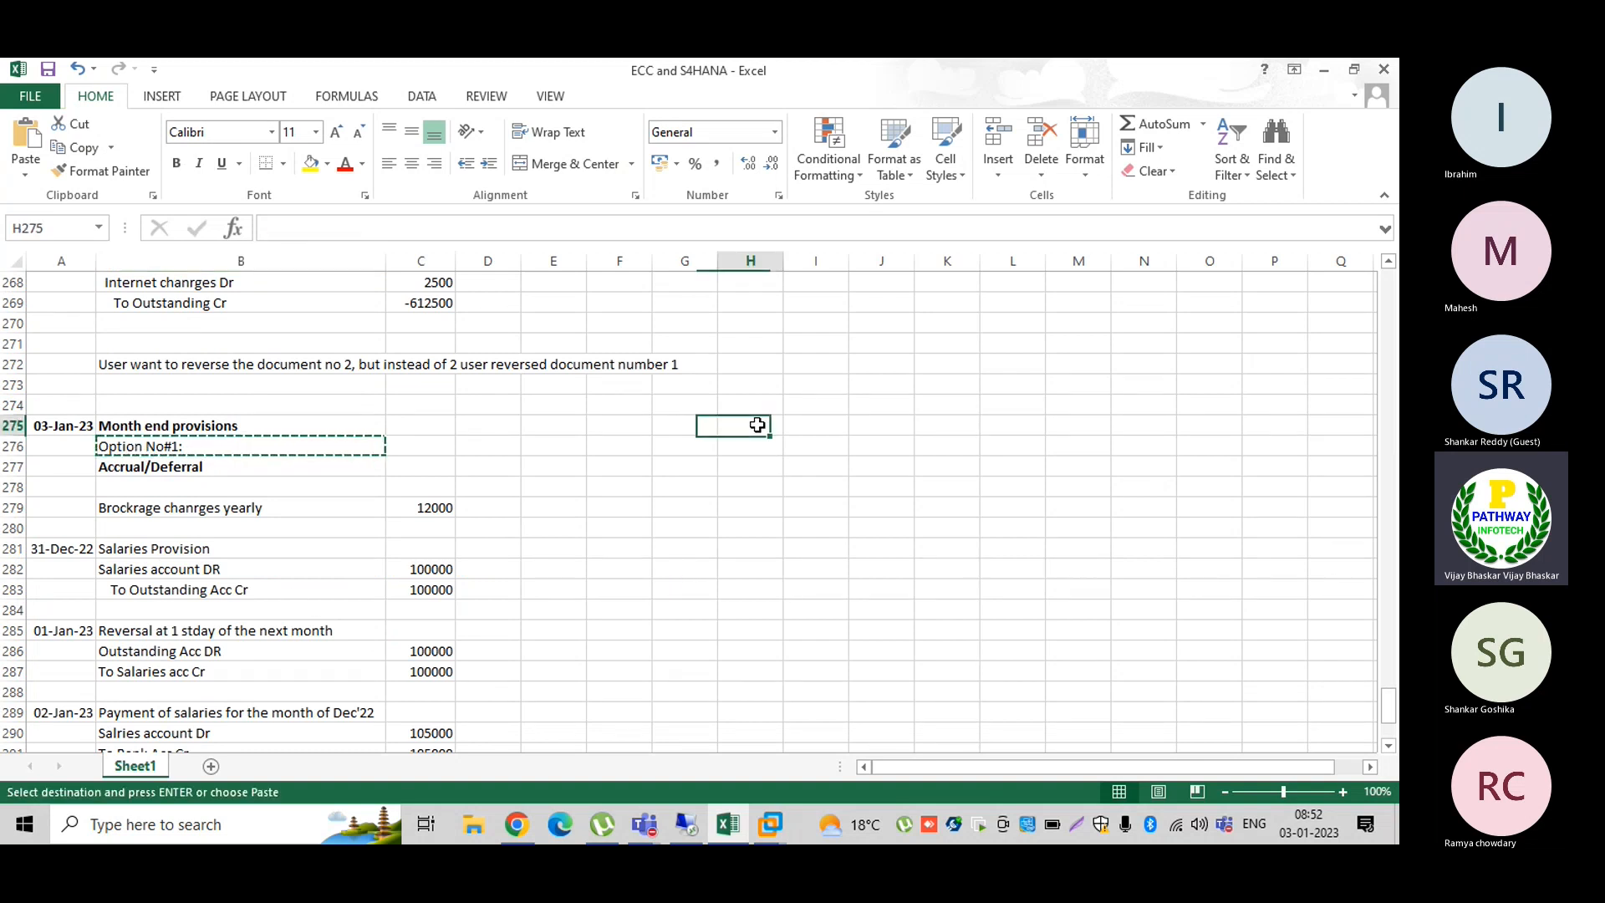
key(ctrl+v)
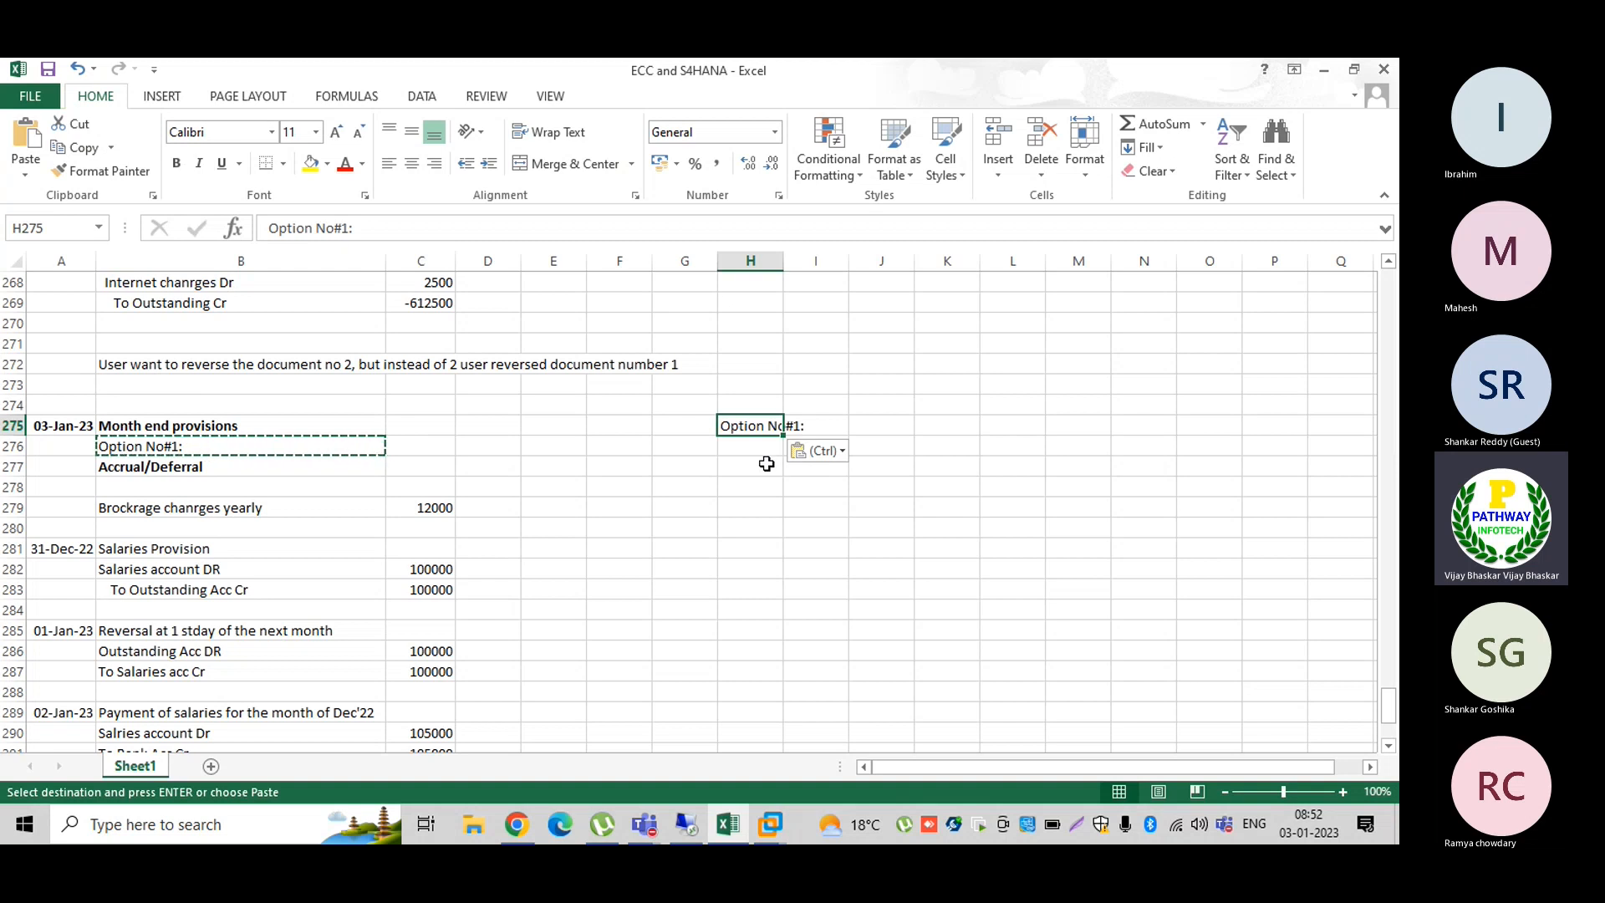
key(Escape)
Step: Change the copied label in H275 to "Option No#2:"
click(399, 228)
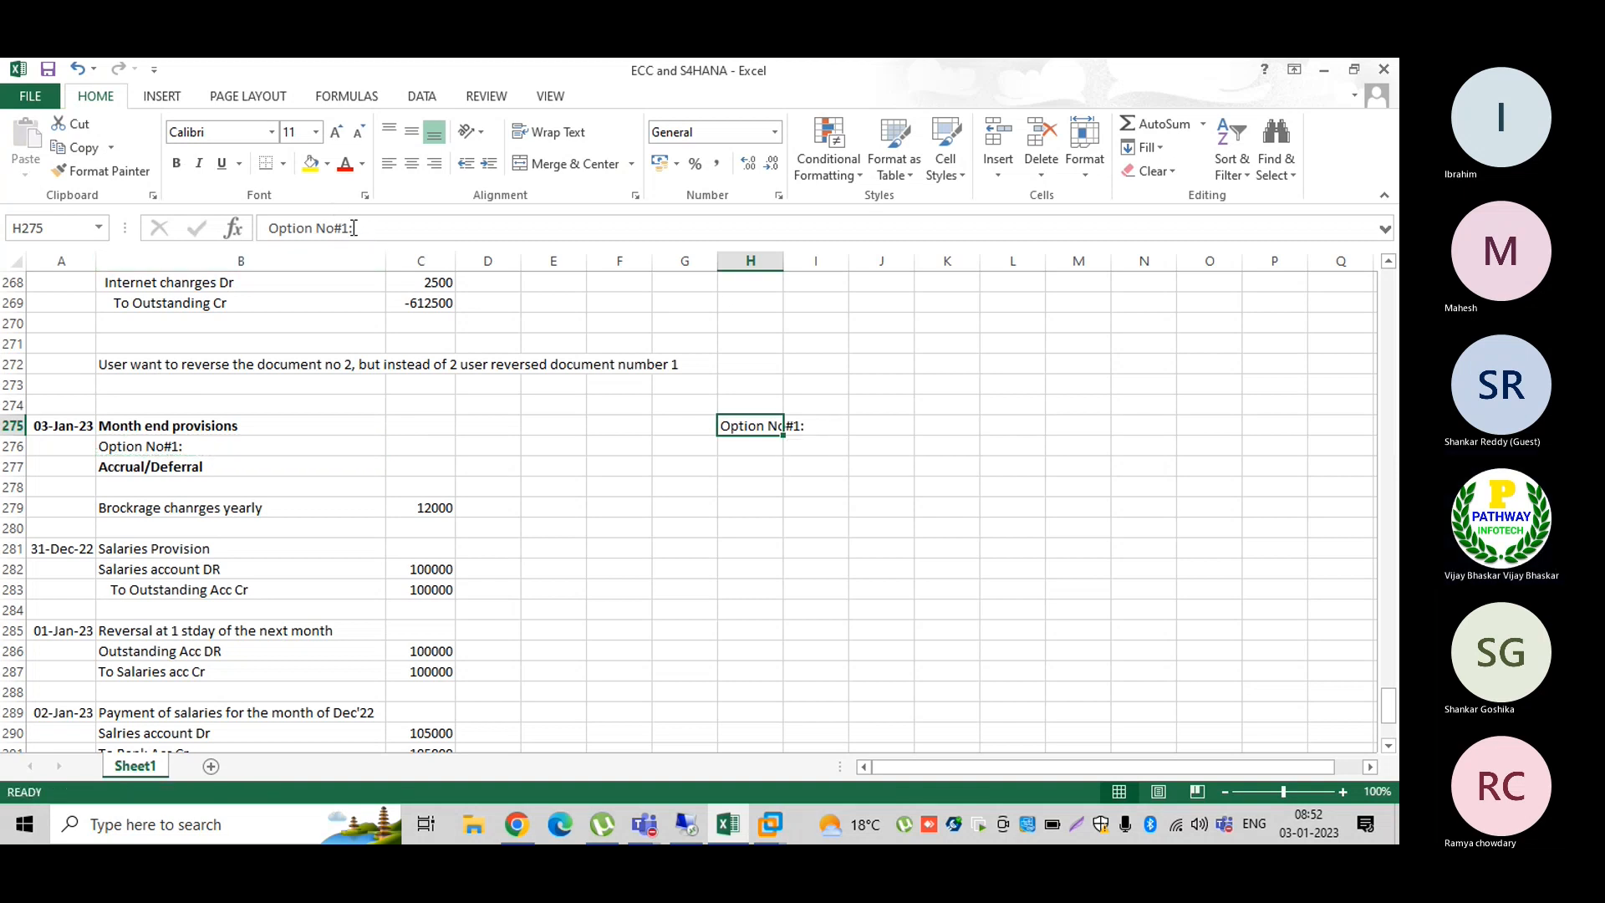
key(BackSpace)
key(BackSpace)
text(2:)
key(Return)
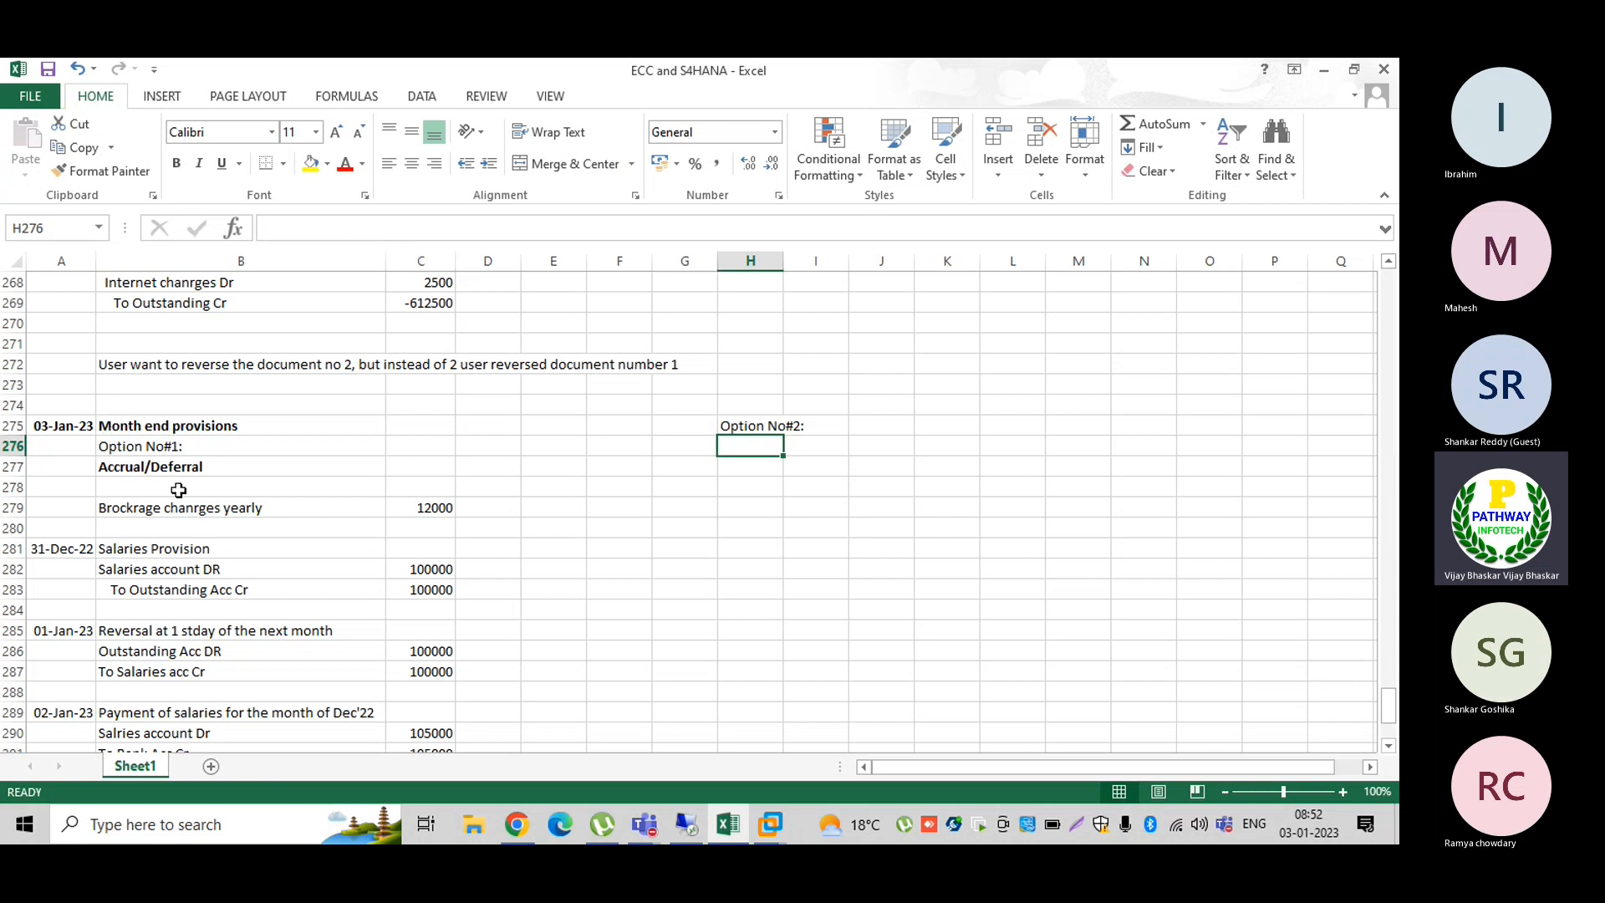
Step: Bold the "Option No#1:" label in B276, and move the "Option No#2:" label down to H276 in bold
click(138, 448)
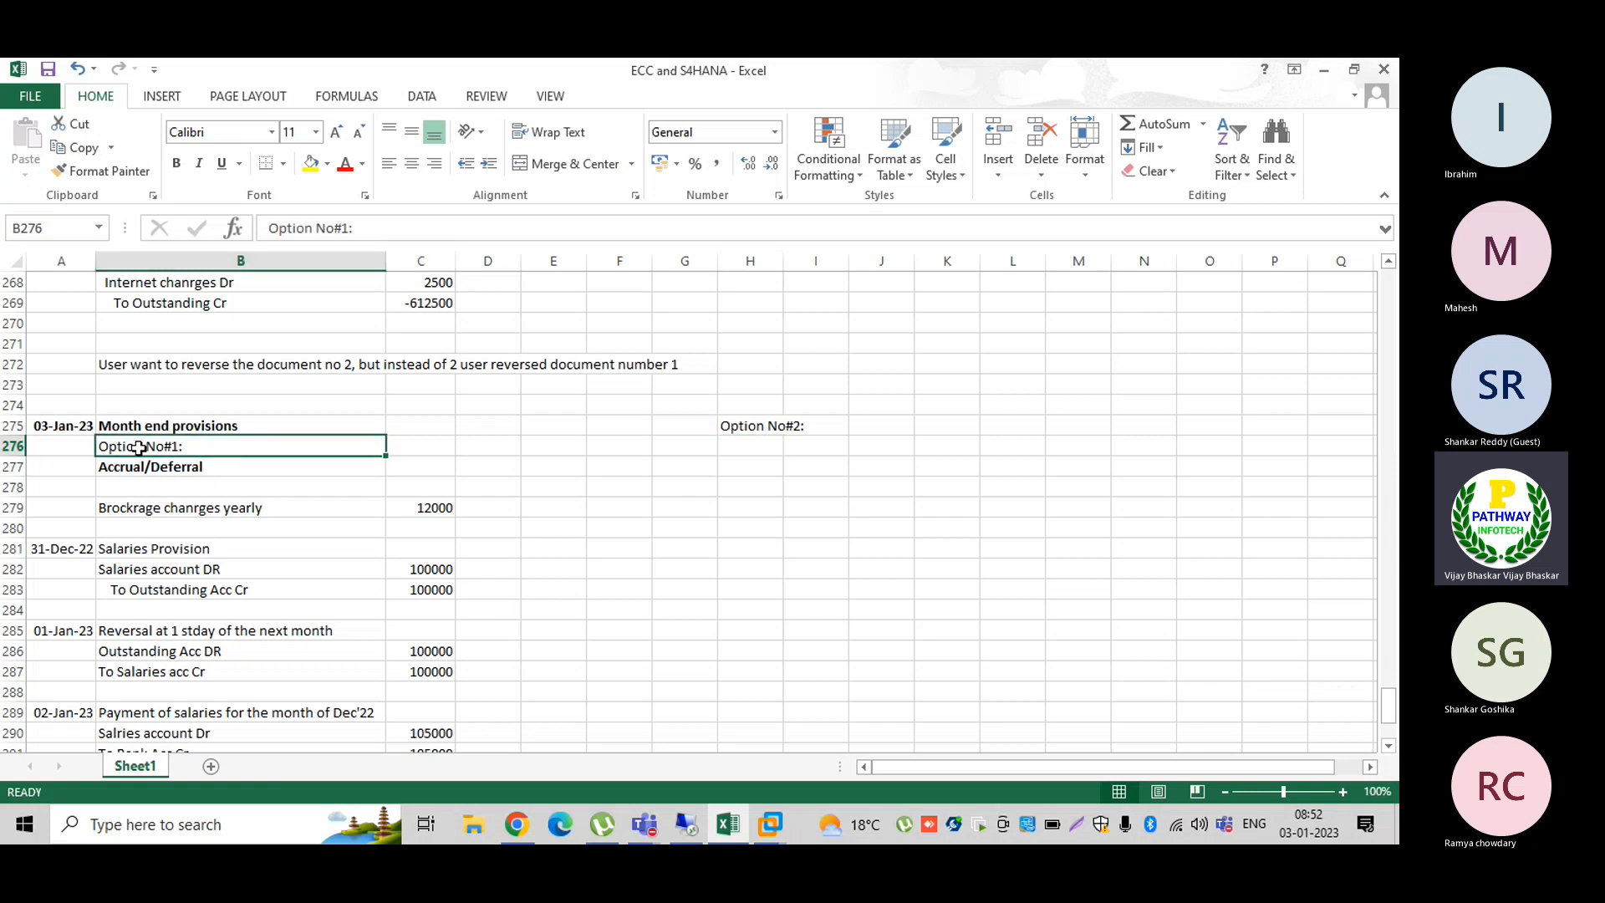
key(ctrl+b)
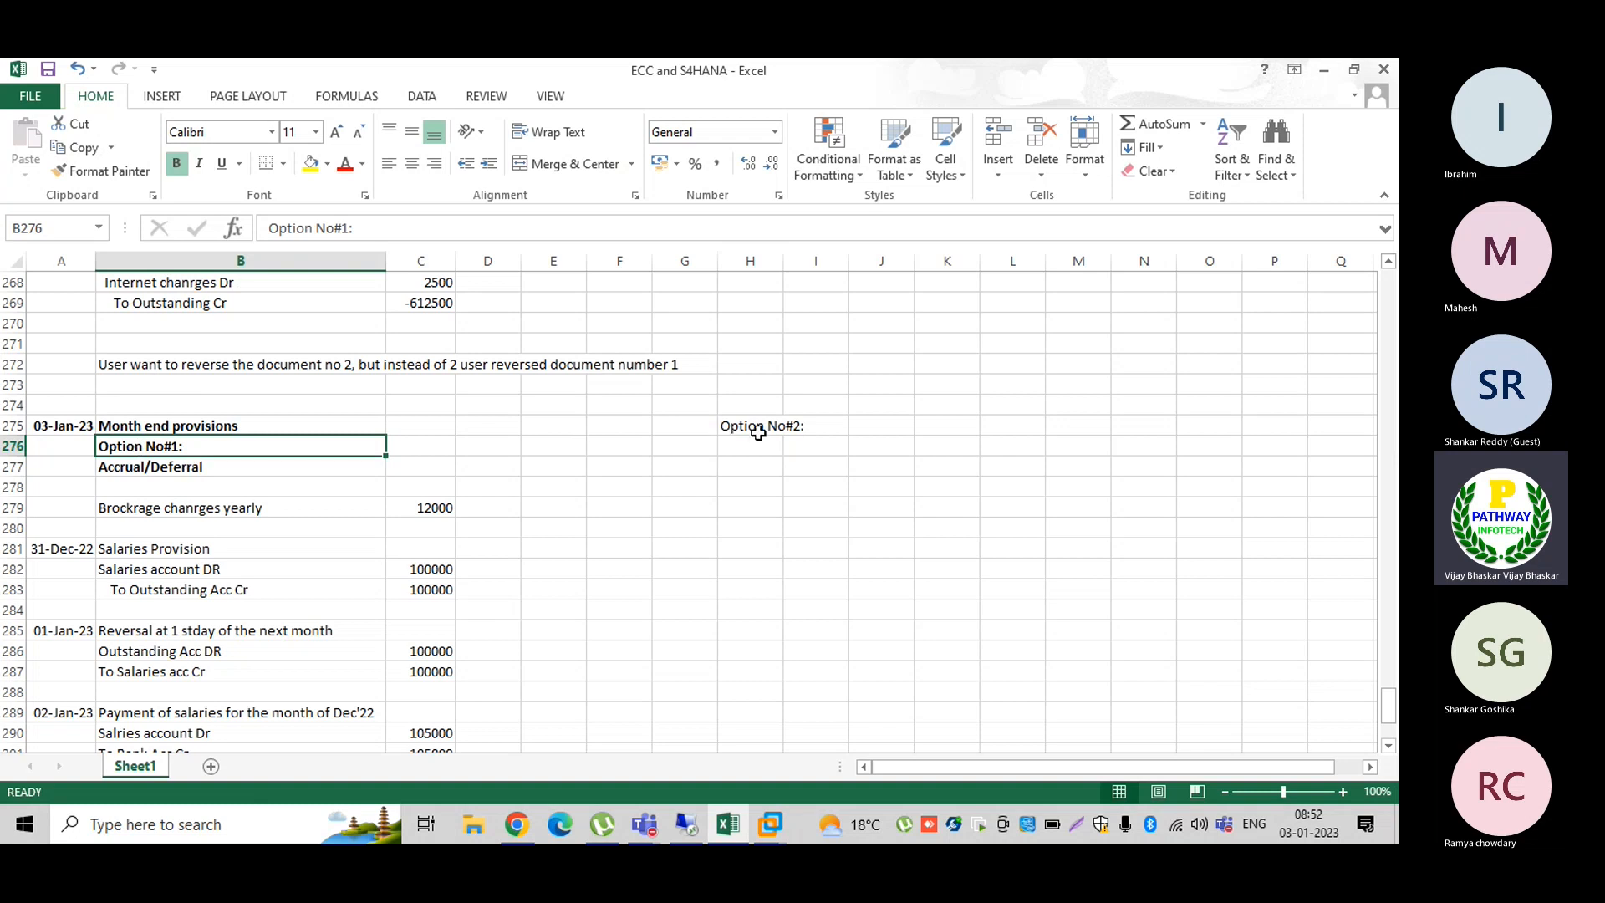
click(758, 428)
key(ctrl+c)
key(Down)
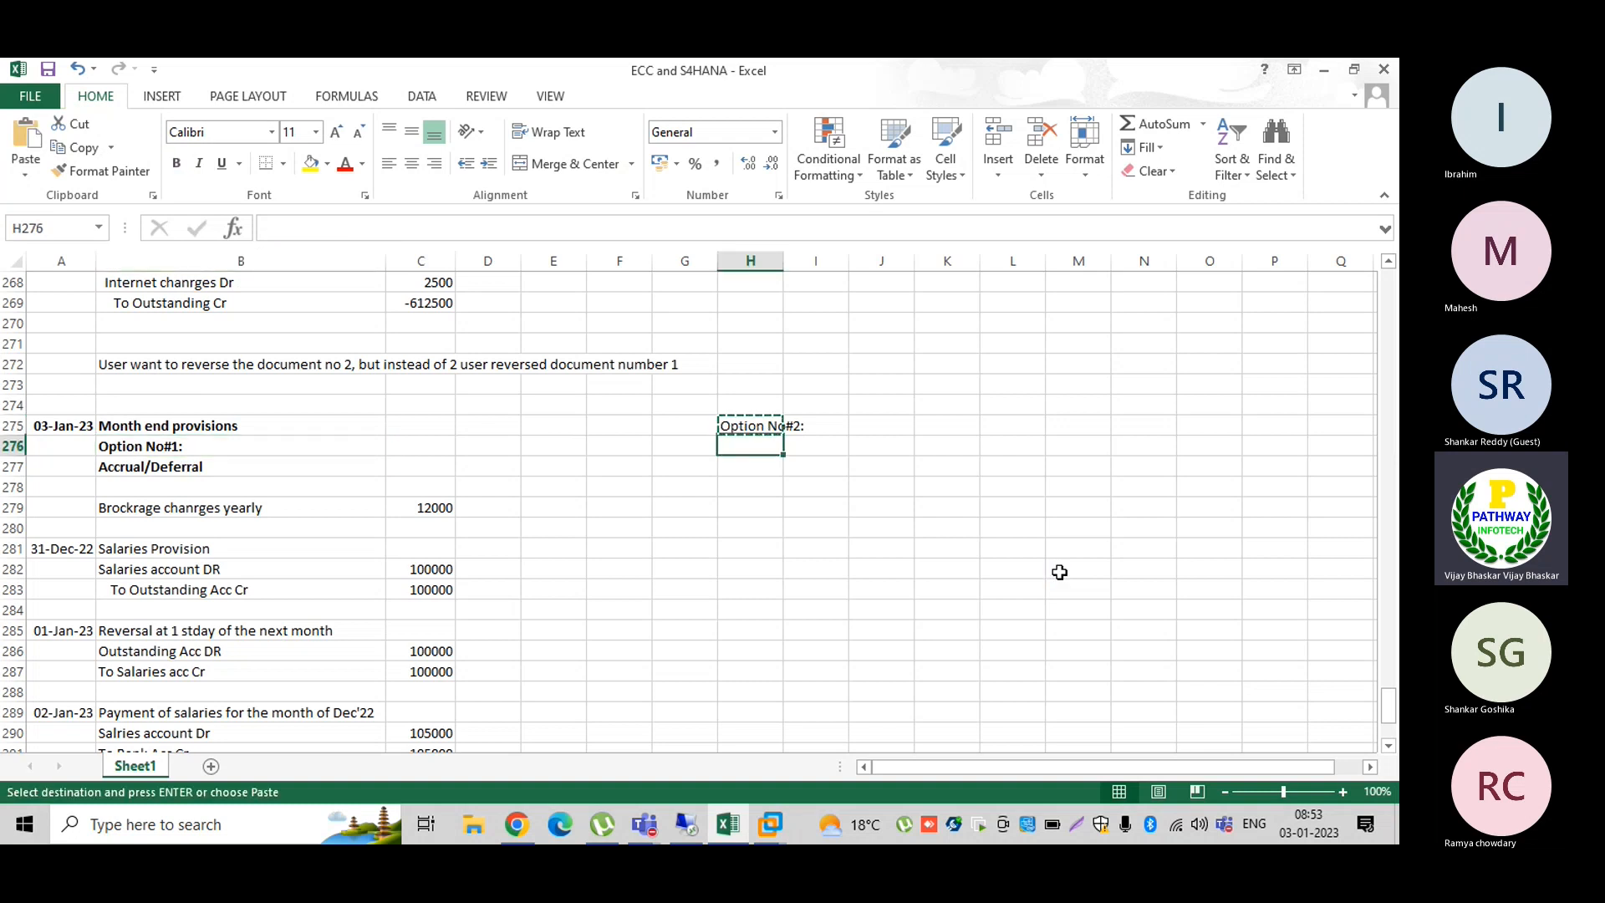
key(ctrl+v)
key(ctrl+b)
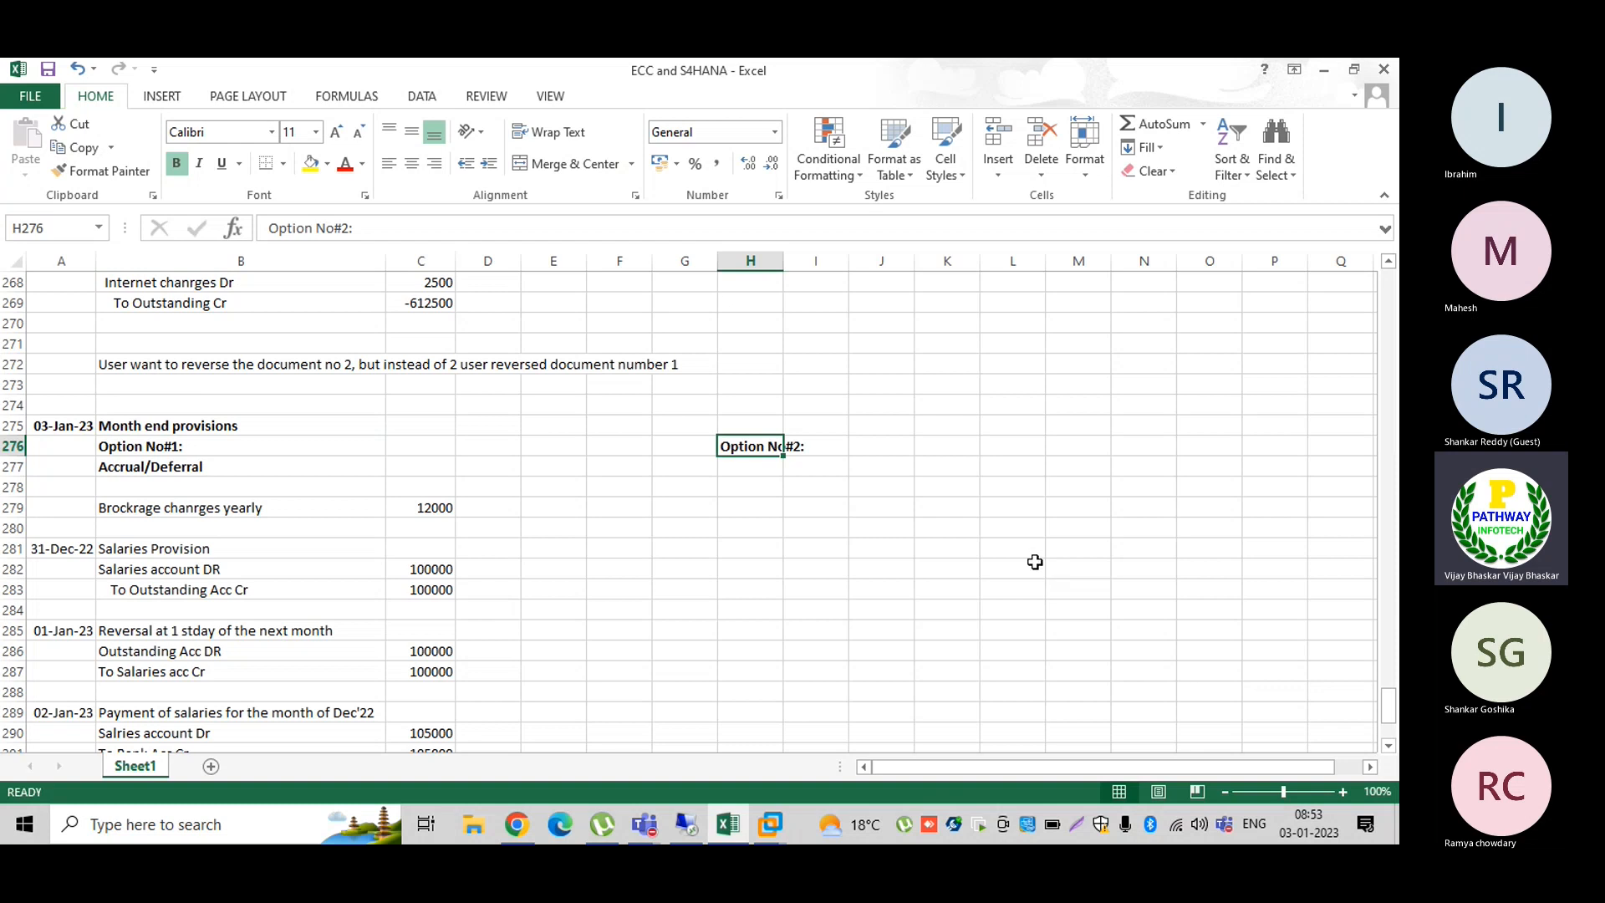
Step: Enter "Open item management" in H277 beneath the second option label
click(759, 467)
text(Open)
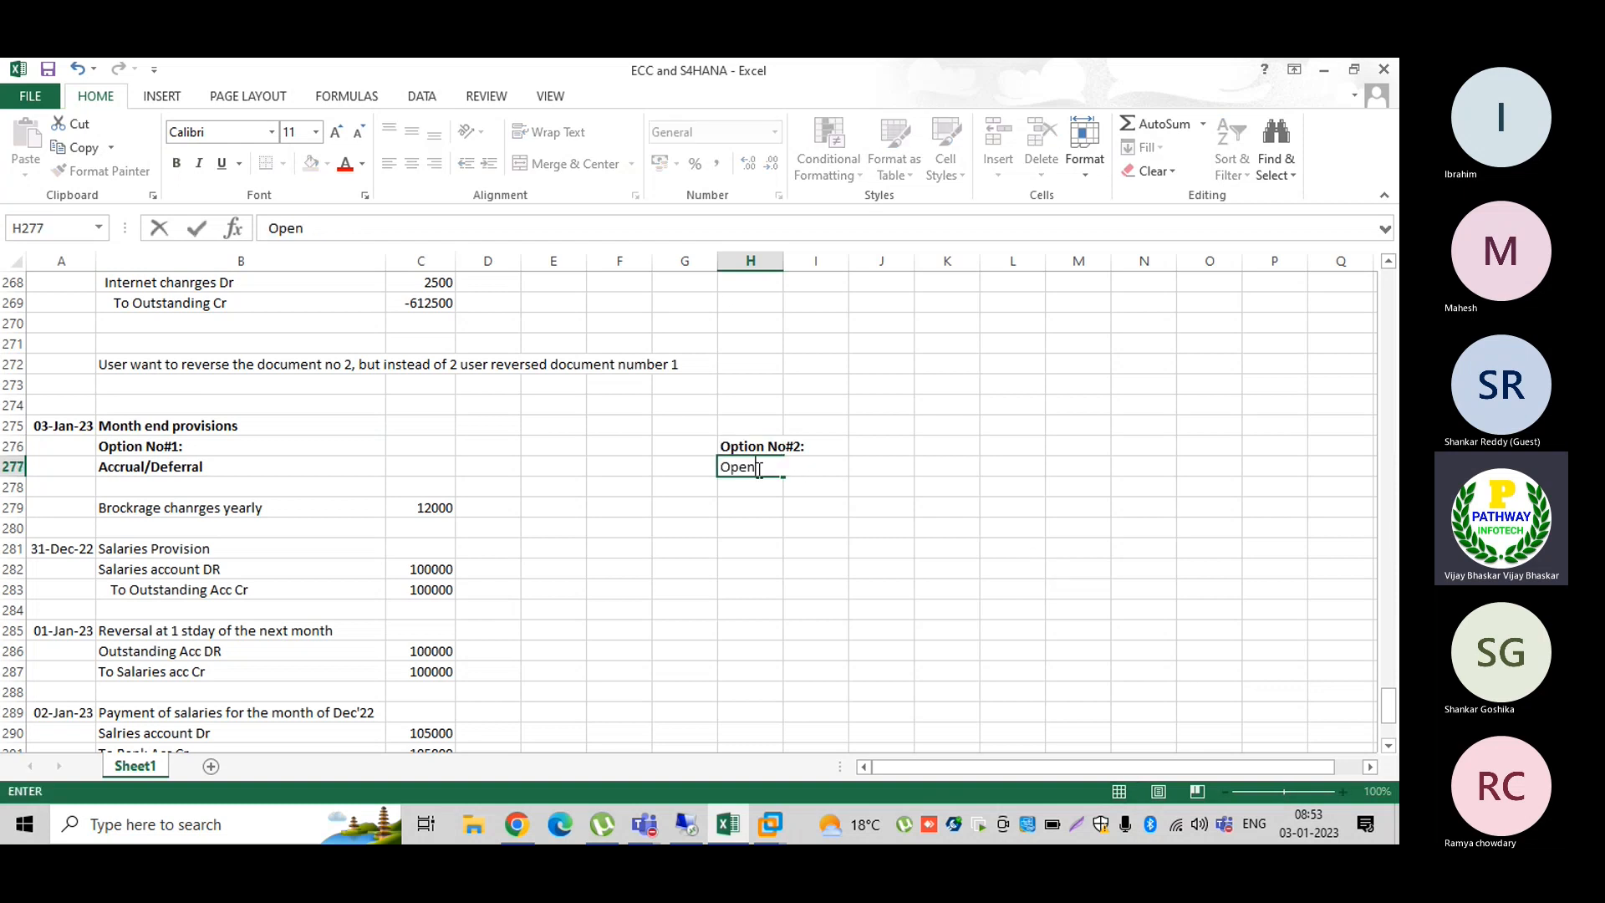
text( item management)
key(Return)
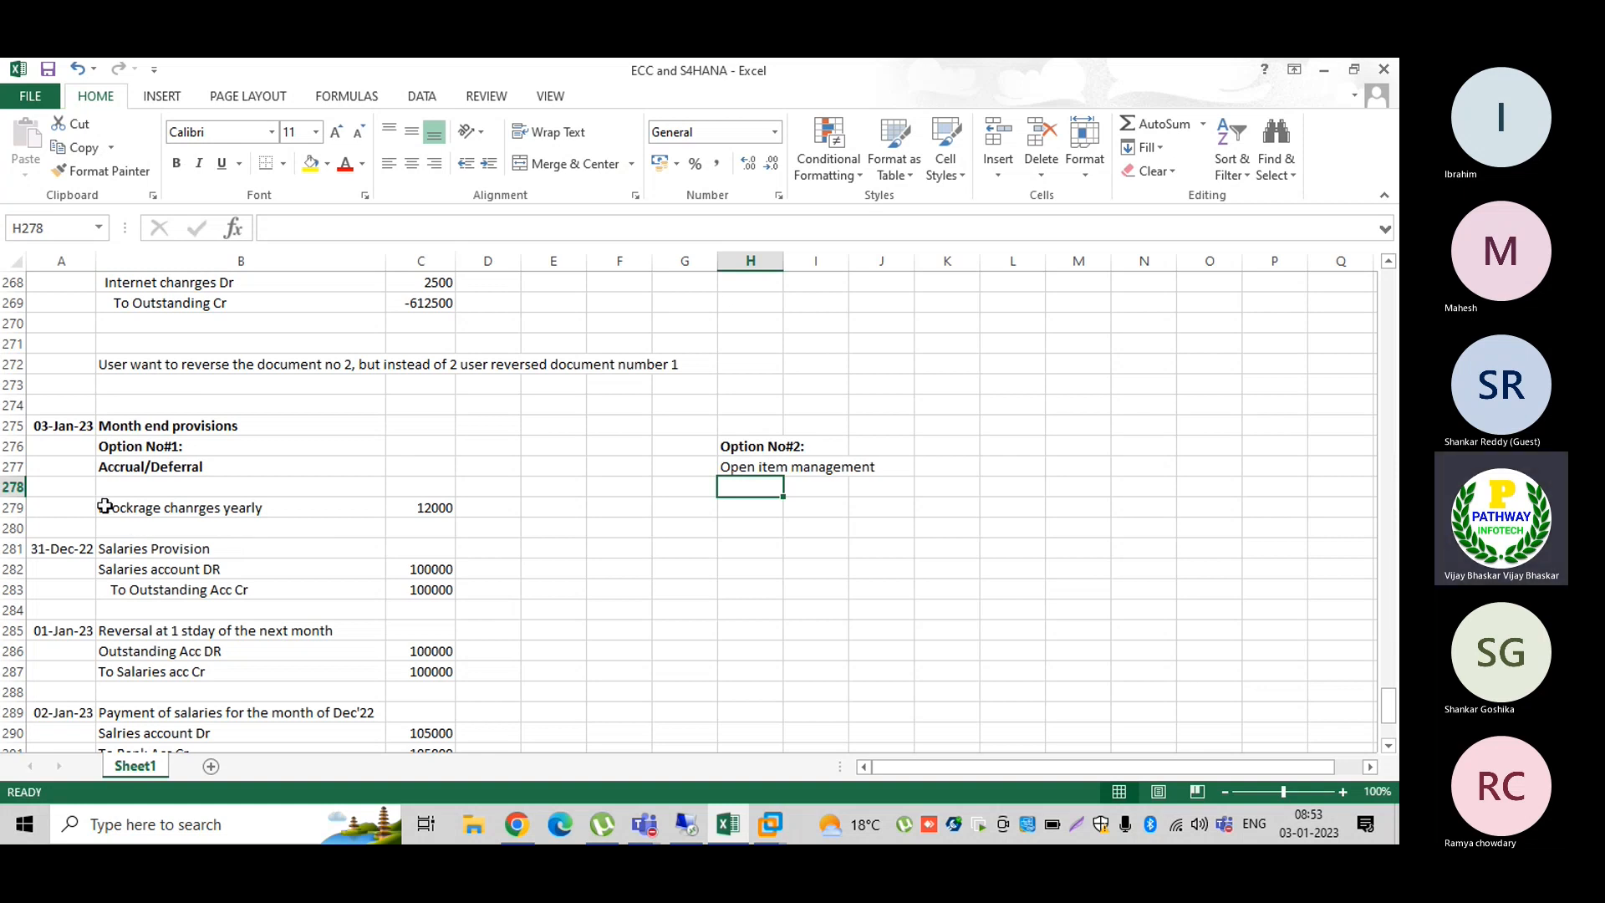
Step: Review the salaries provision, reversal and payment entries in A281:C291 under the first option
click(48, 549)
drag(47, 549, 455, 635)
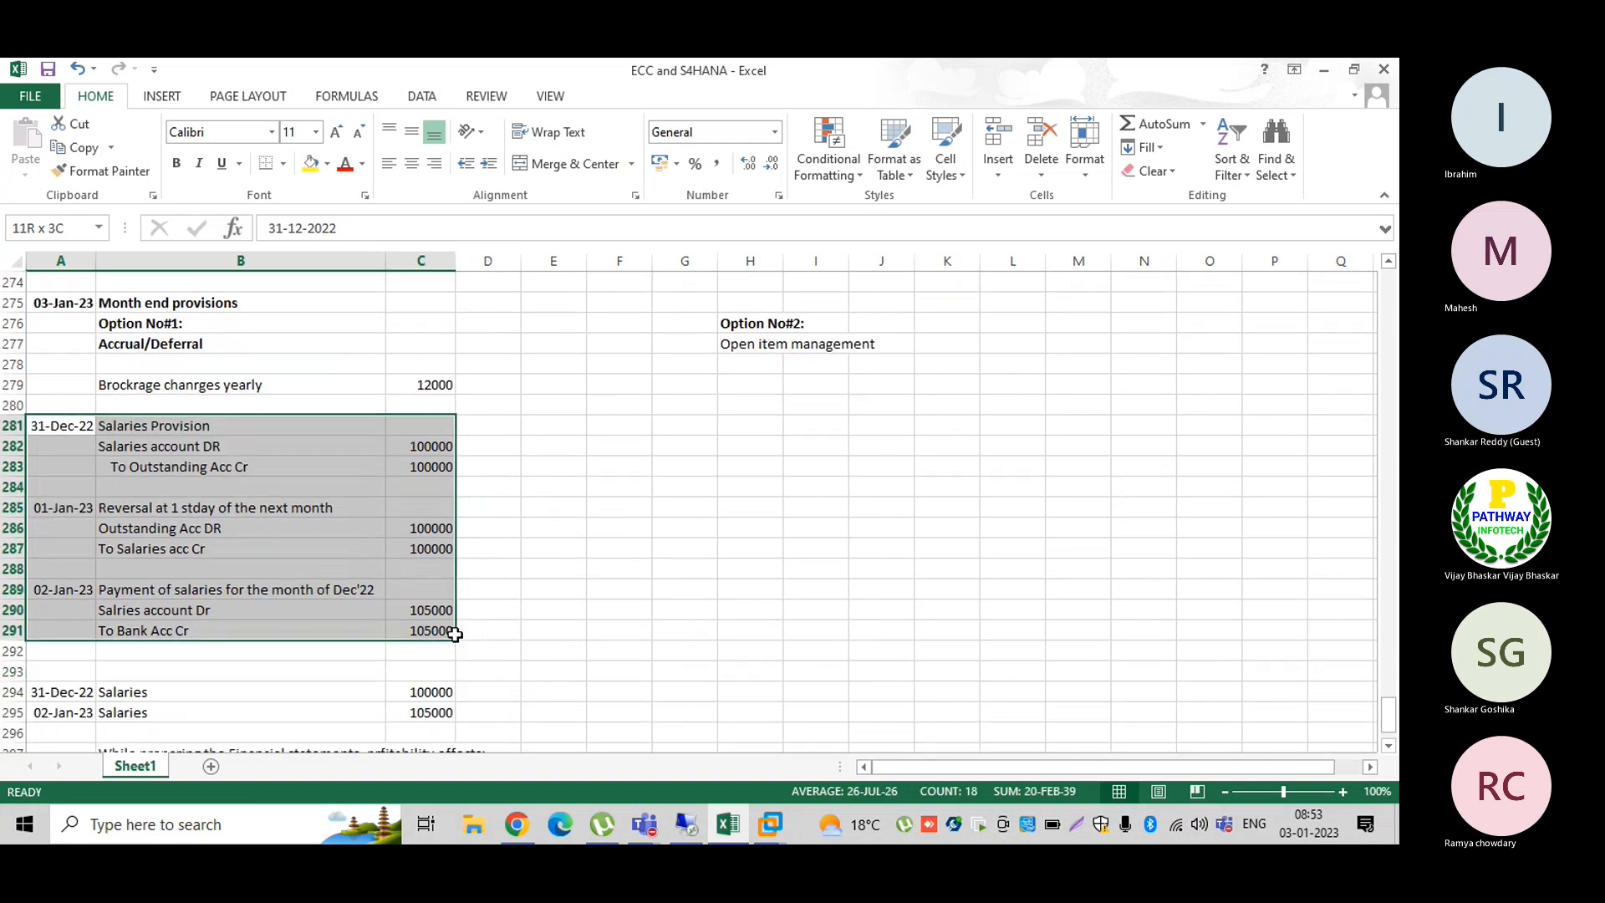
drag(455, 635, 446, 539)
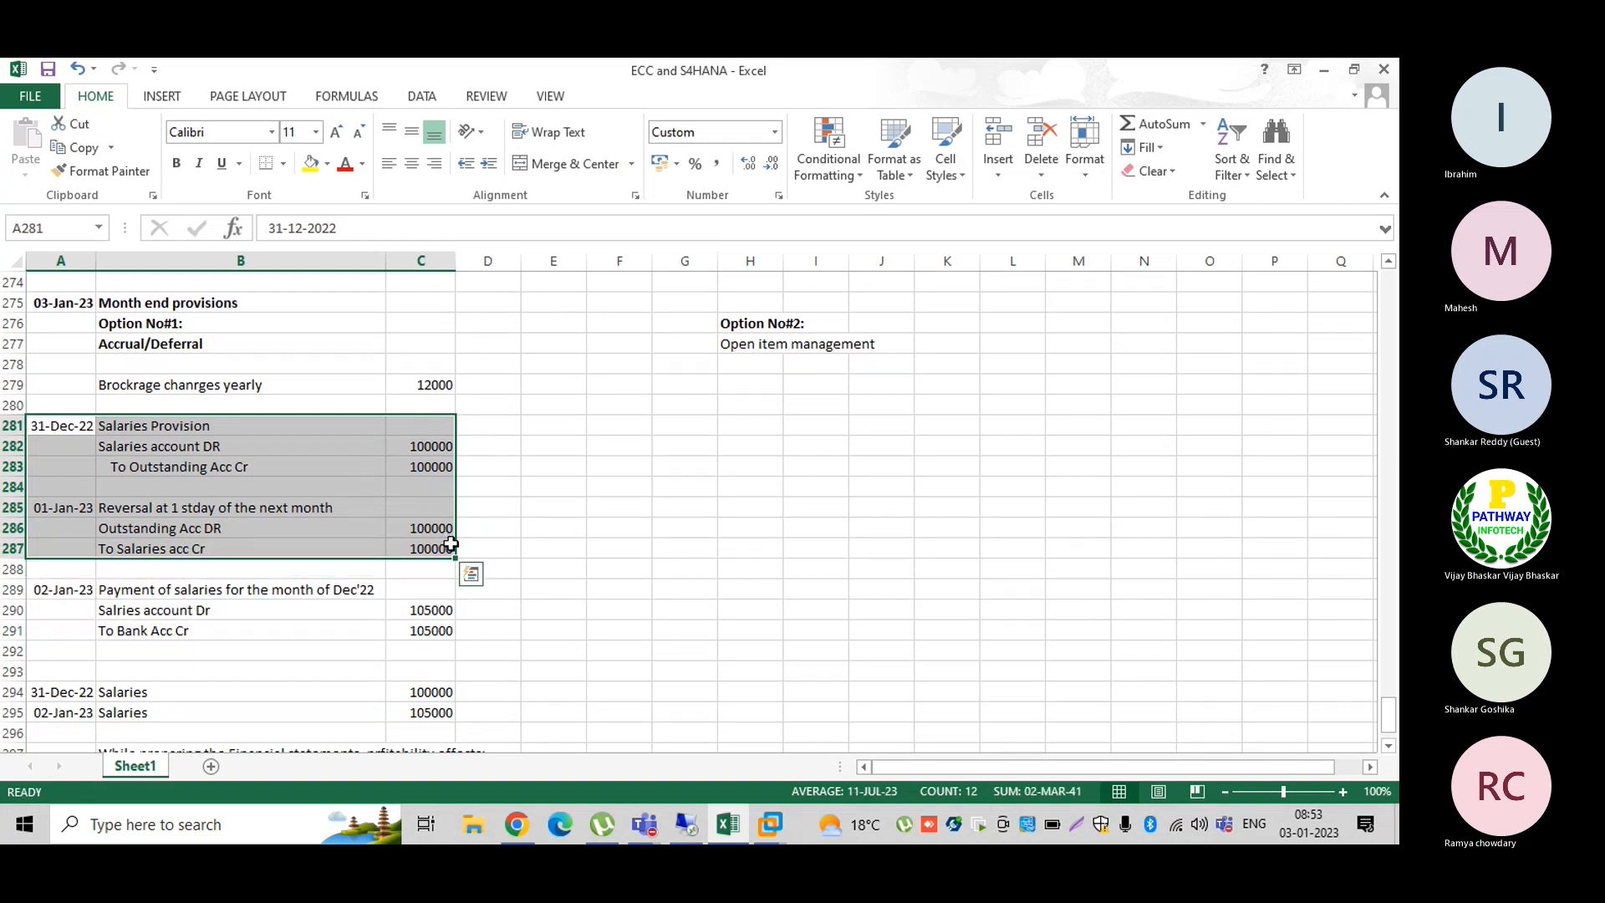
click(748, 606)
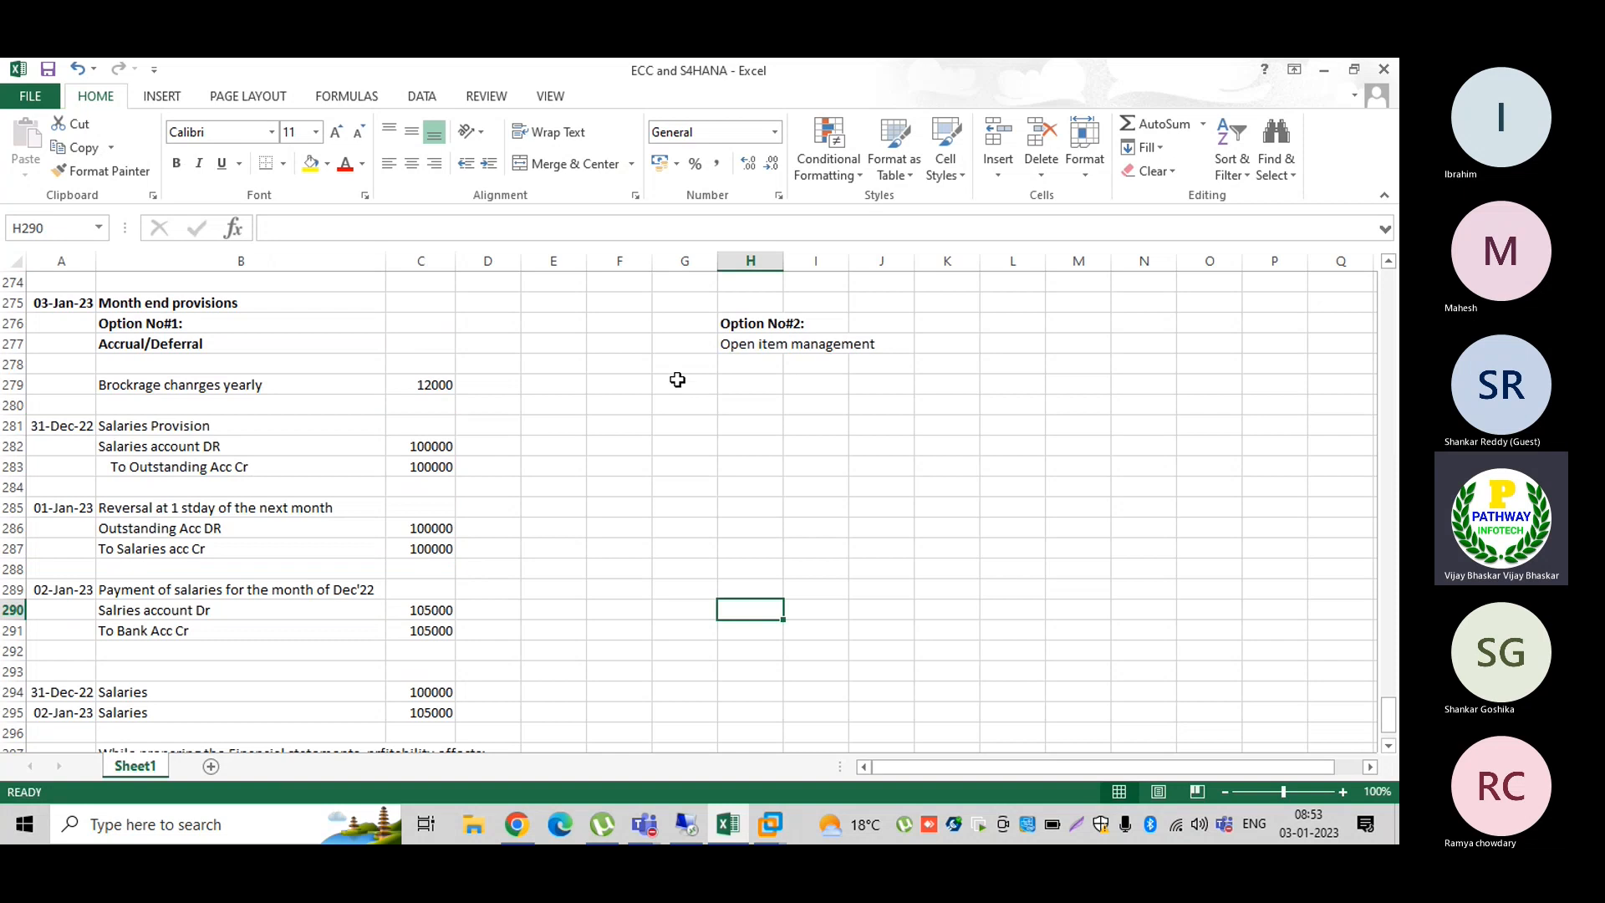
Step: Record the debit line for the second option with 31-Dec-22 in G281, "Salaries Acc Dr" in H281 and 100000 in J281
click(684, 430)
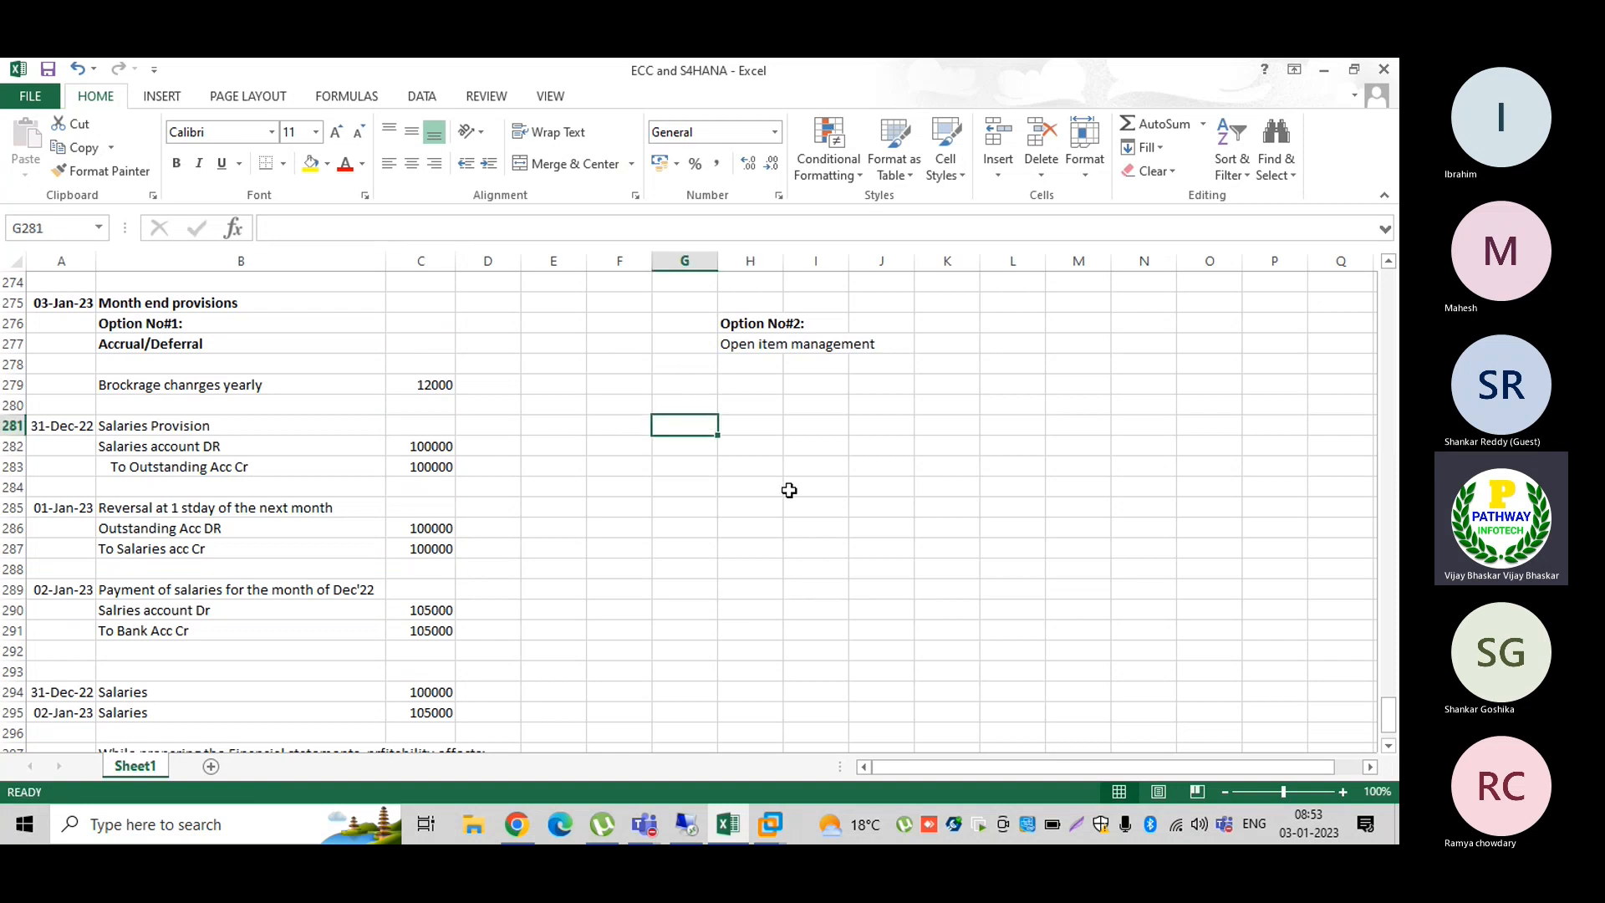
text(31 DEc)
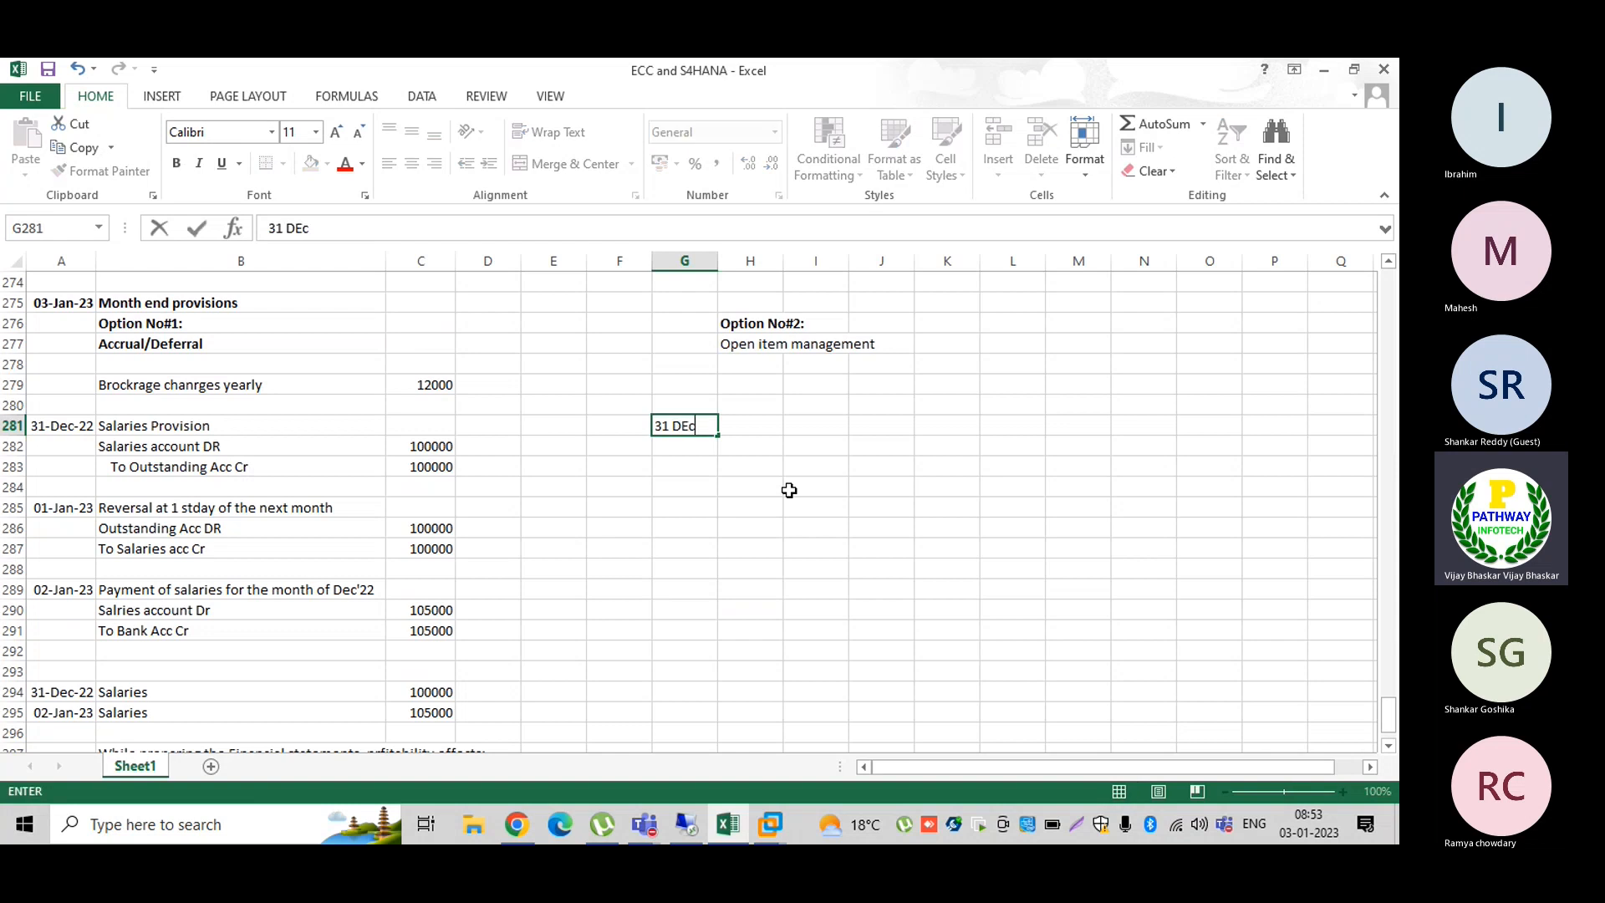
text( 22)
key(Tab)
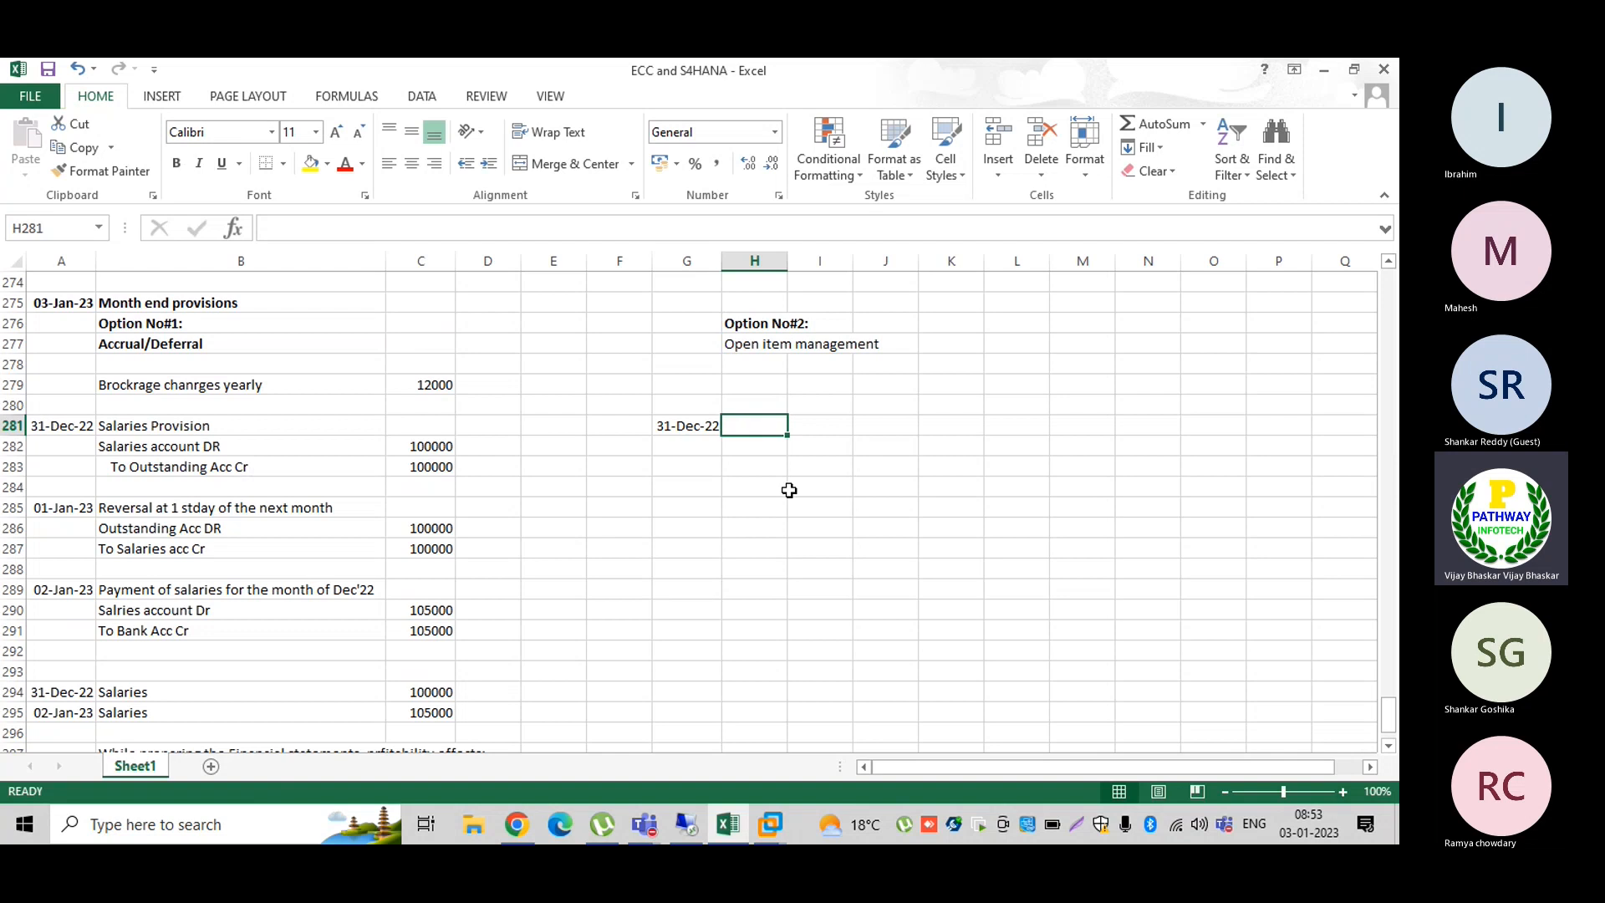
text(Salari)
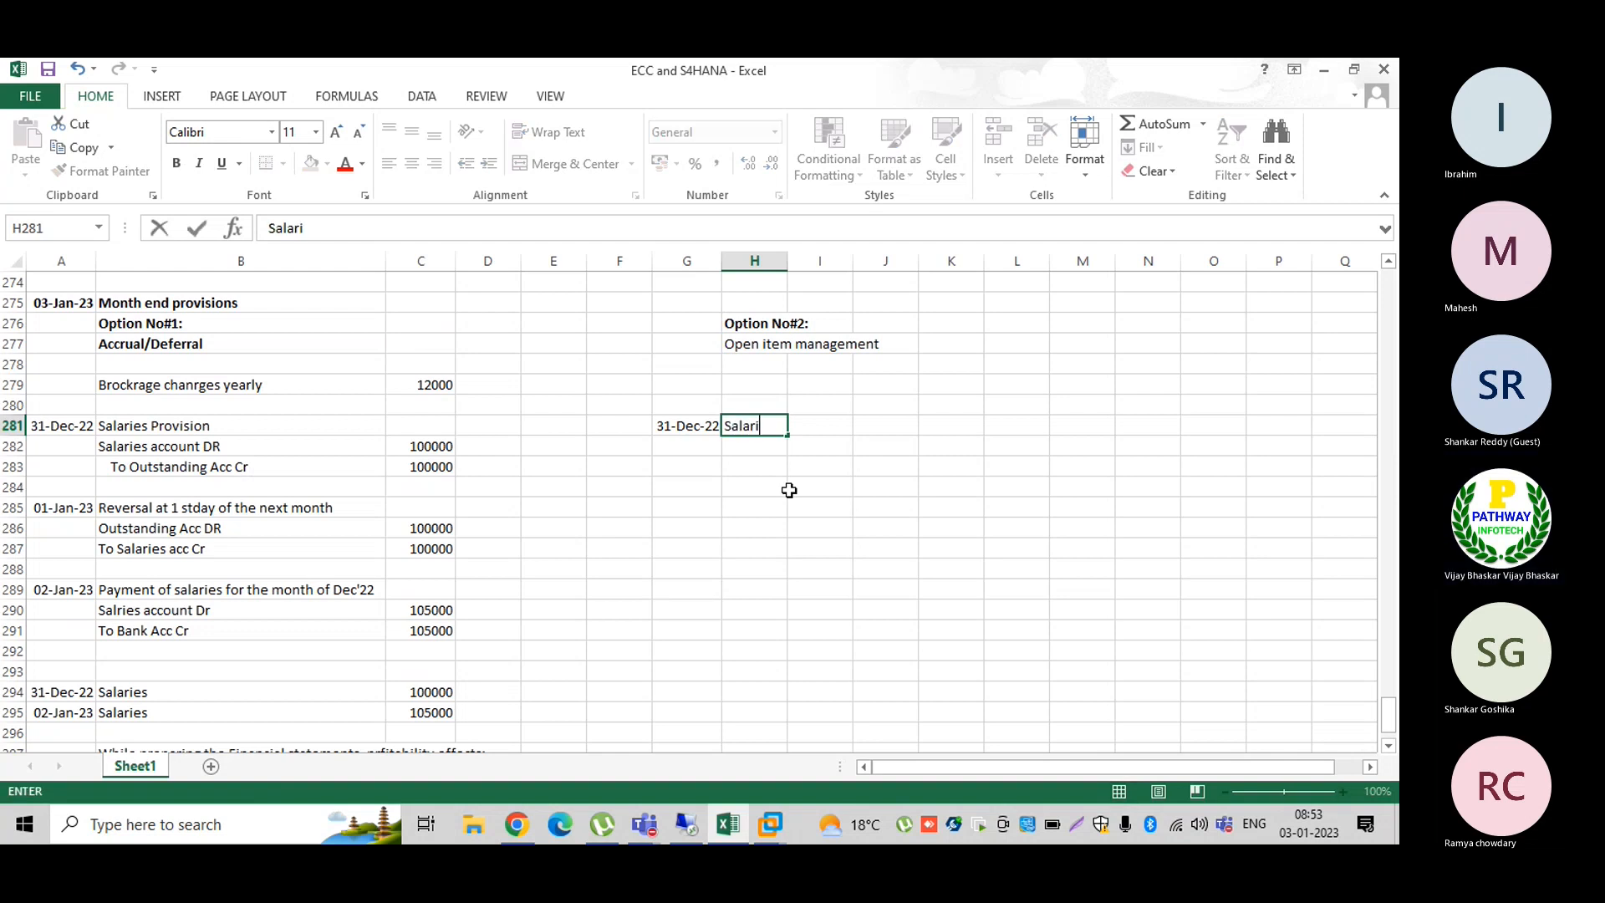
text(es Acc Dr)
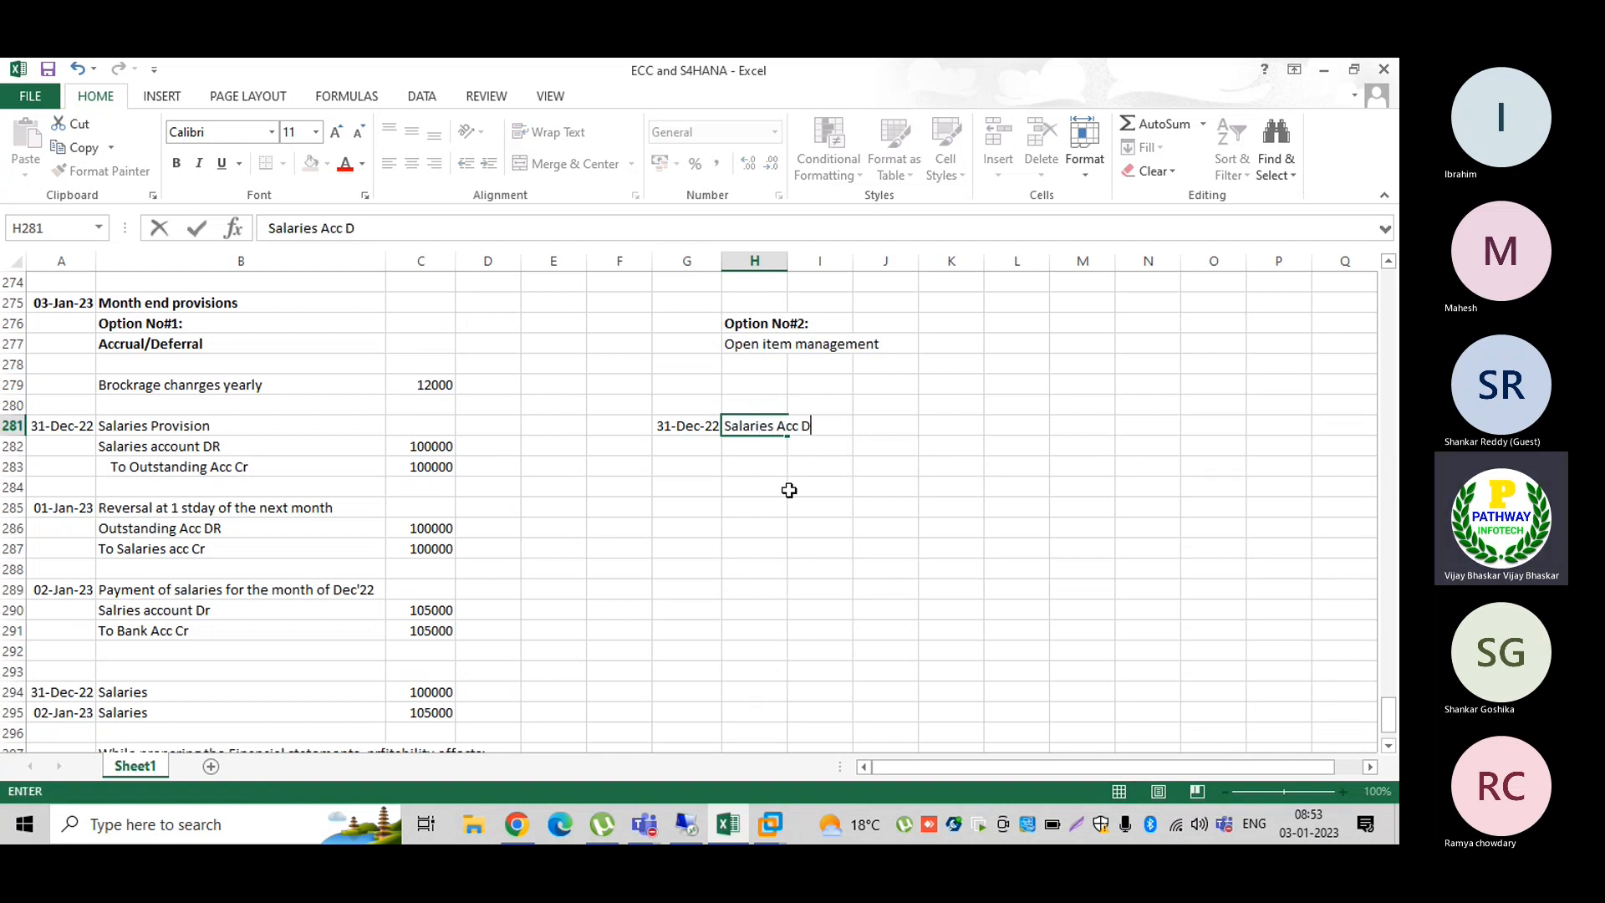
key(Tab)
key(Tab)
text(100000)
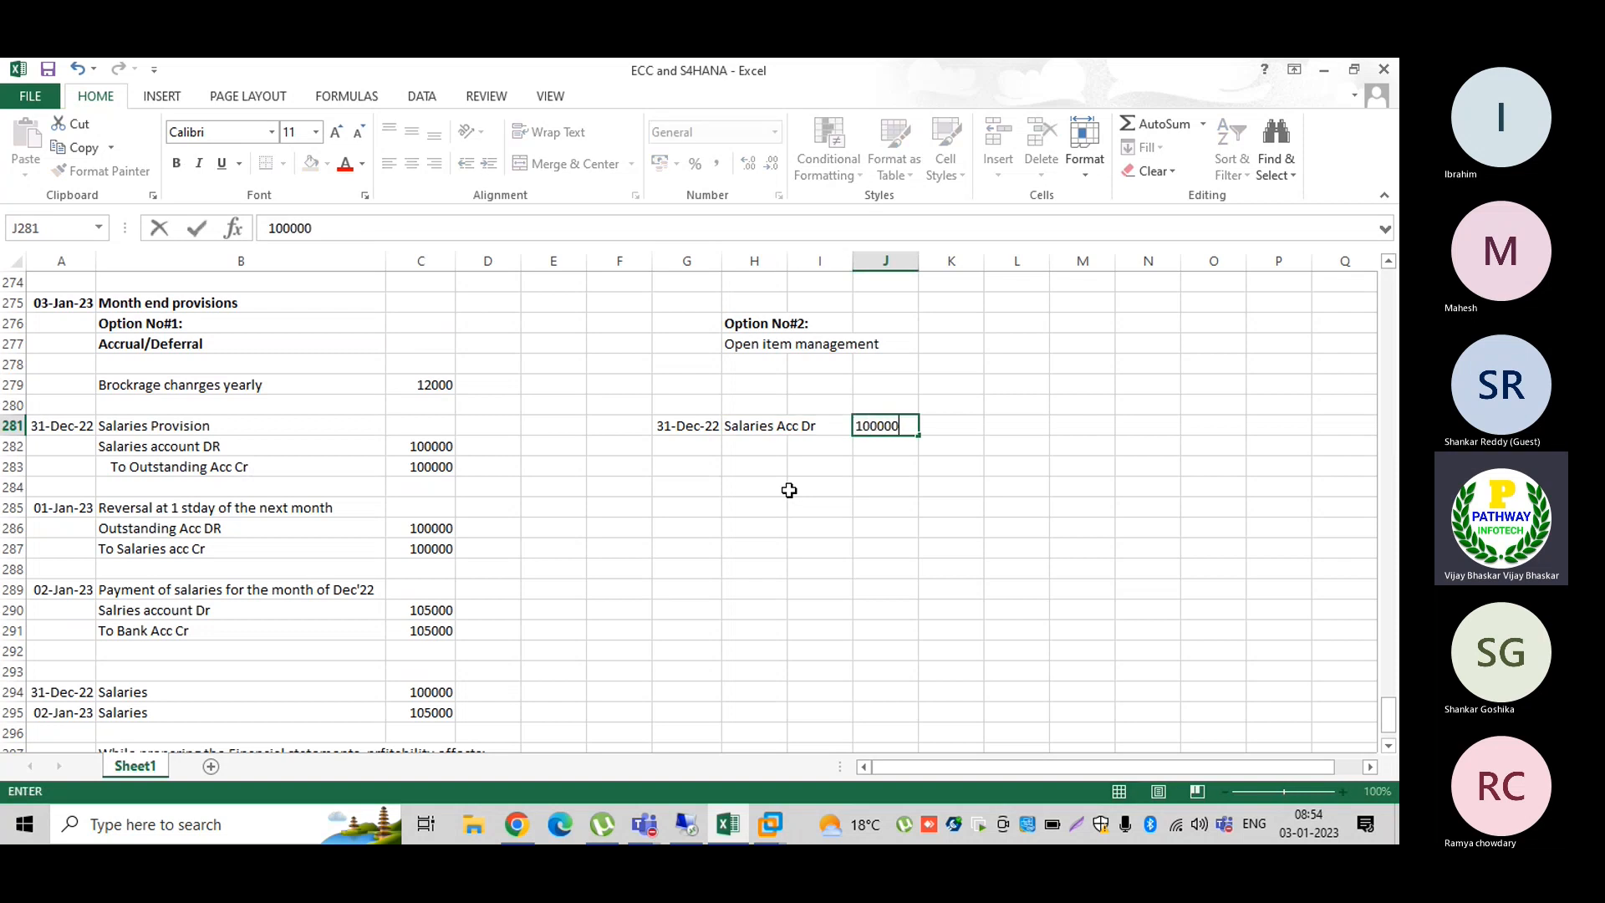
key(Return)
Step: Add the credit line "To Outstanding Exp Cr" in H282 with 100000 in J282, and widen column I to fit the text
key(Tab)
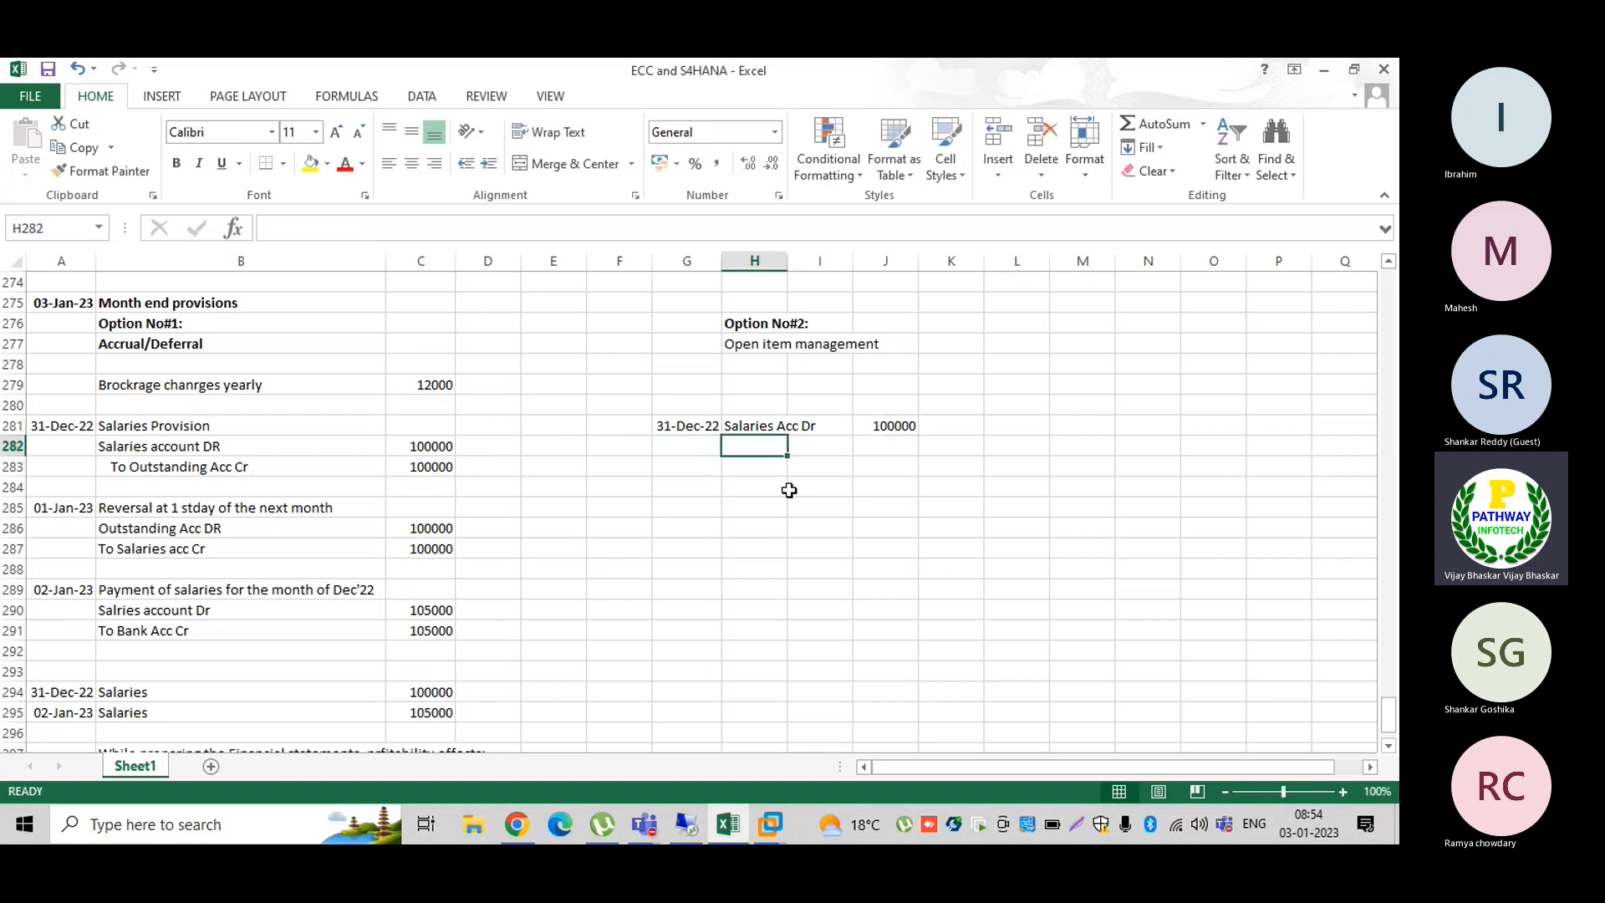
text(To O)
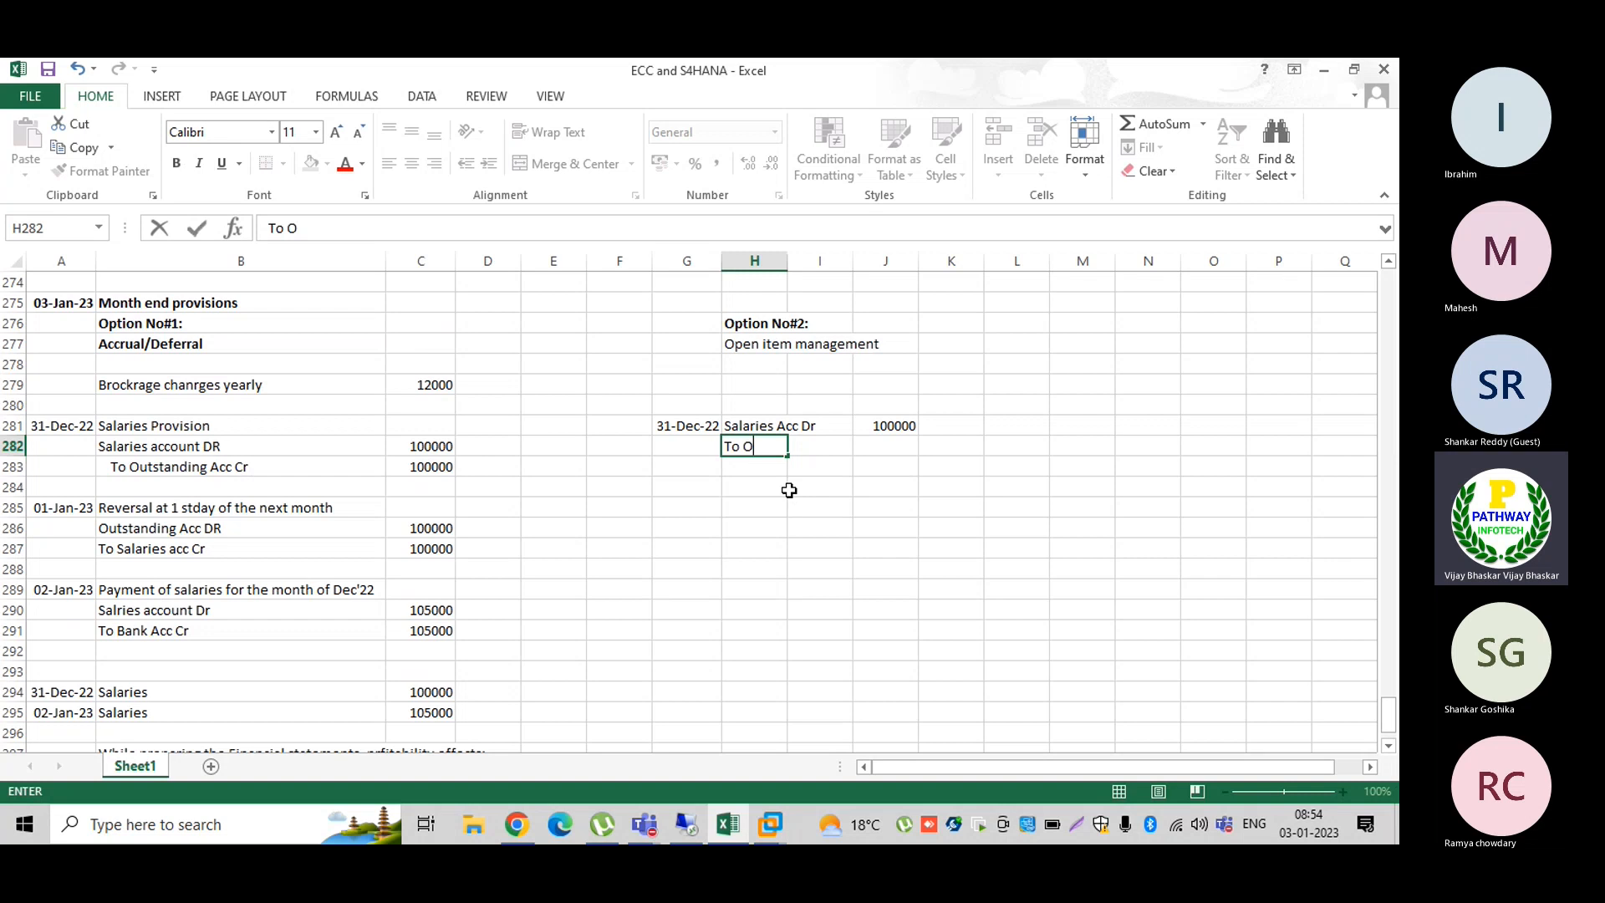
text(utstanding Ex)
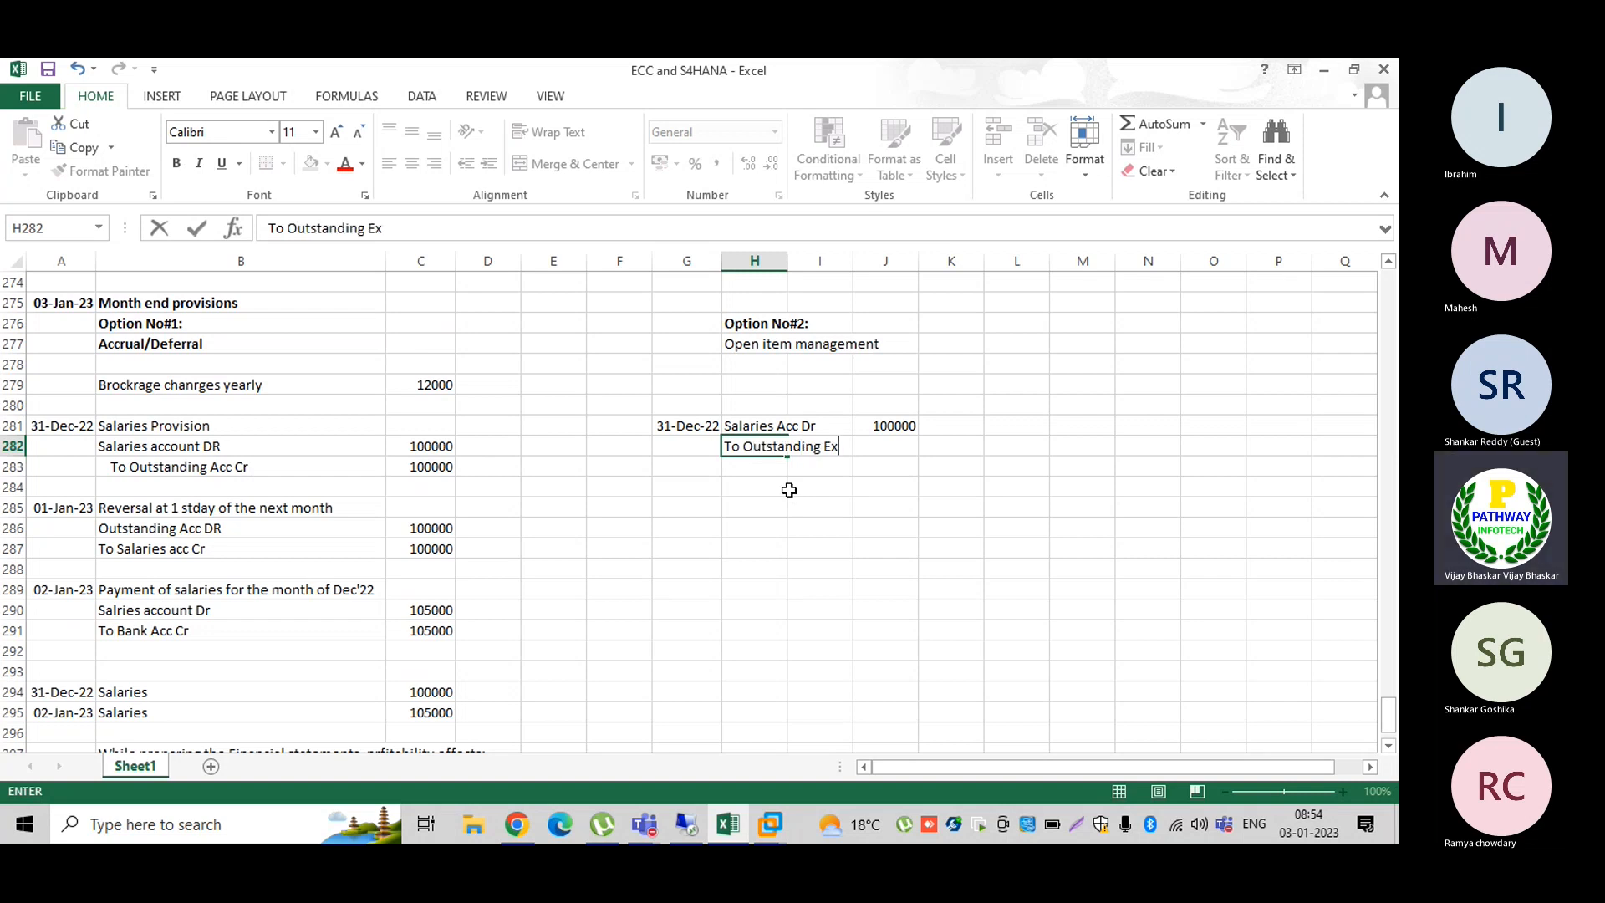
text(p Cr)
key(Tab)
key(Tab)
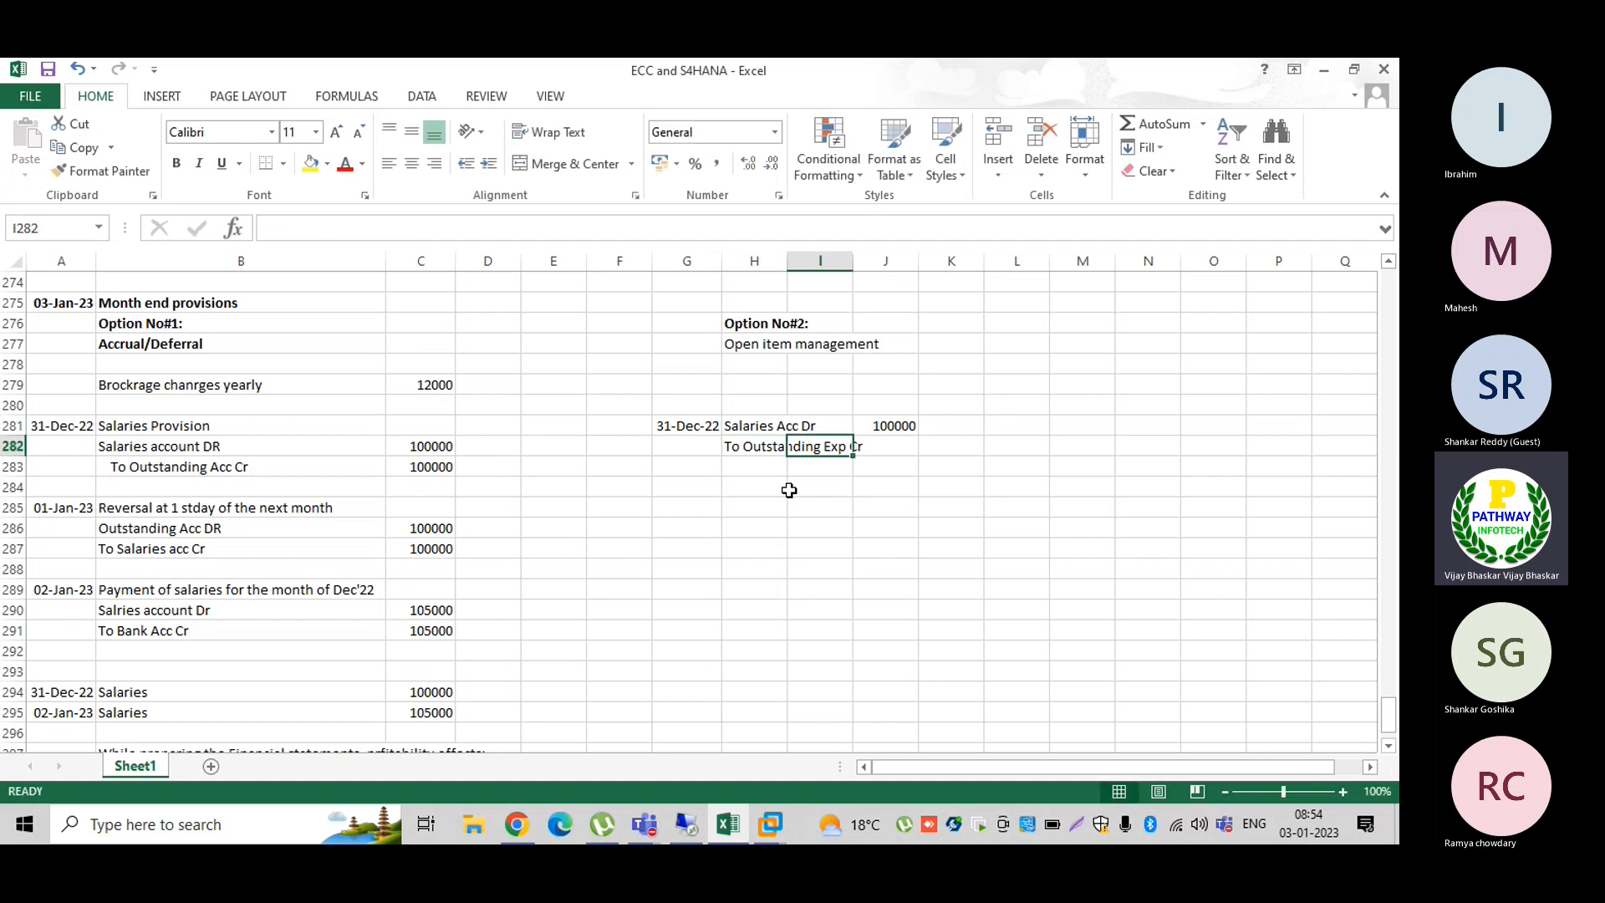
key(ctrl+d)
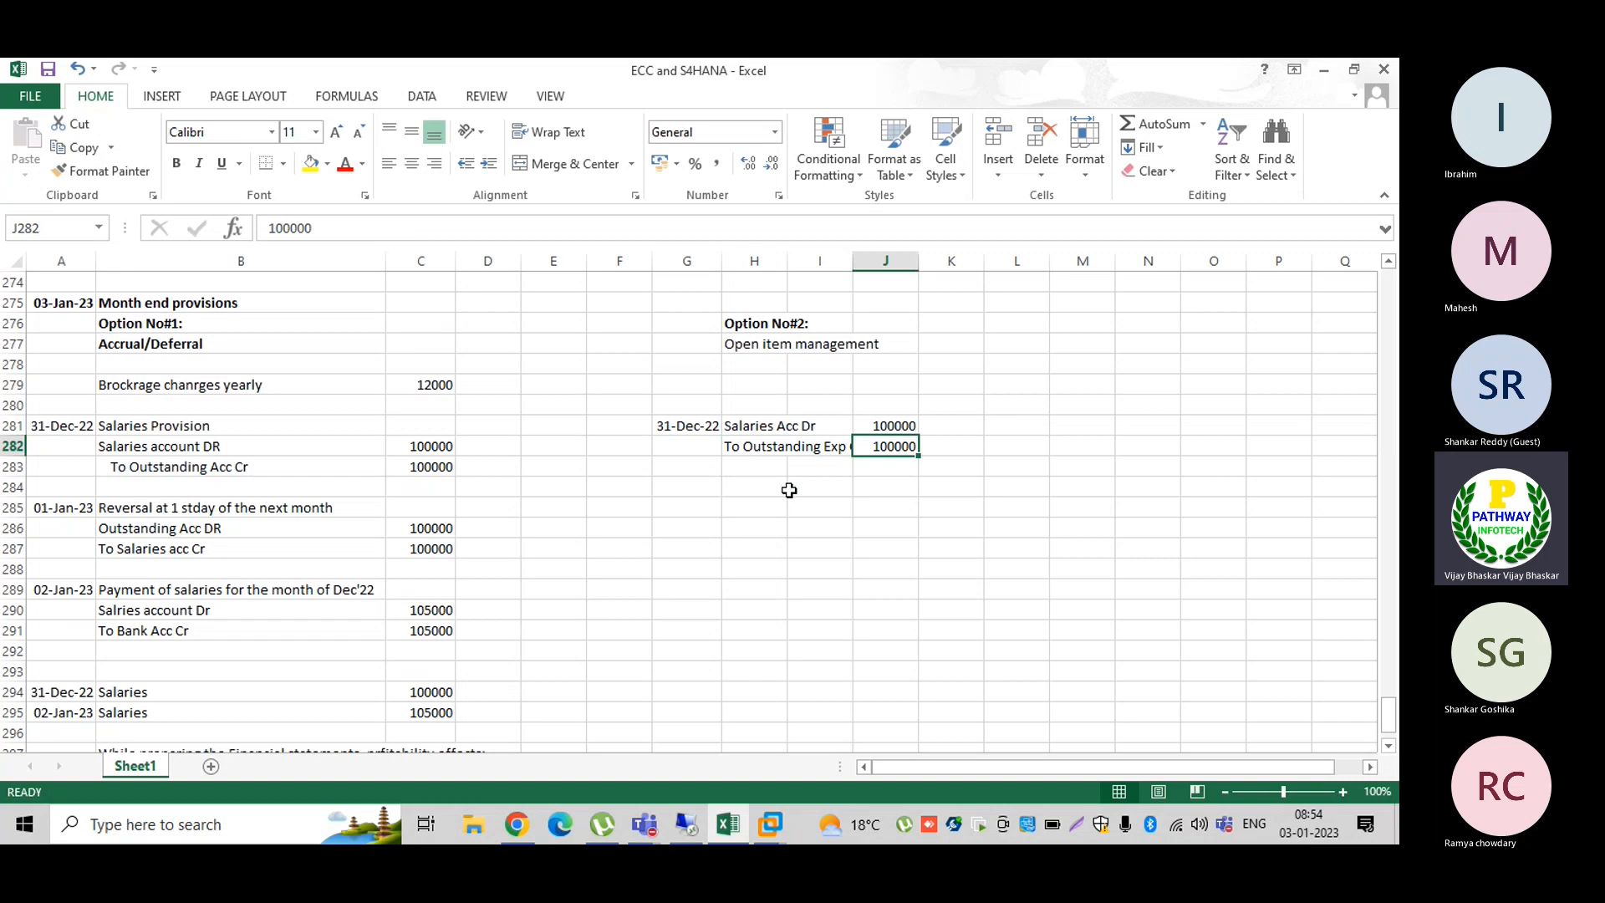
key(Return)
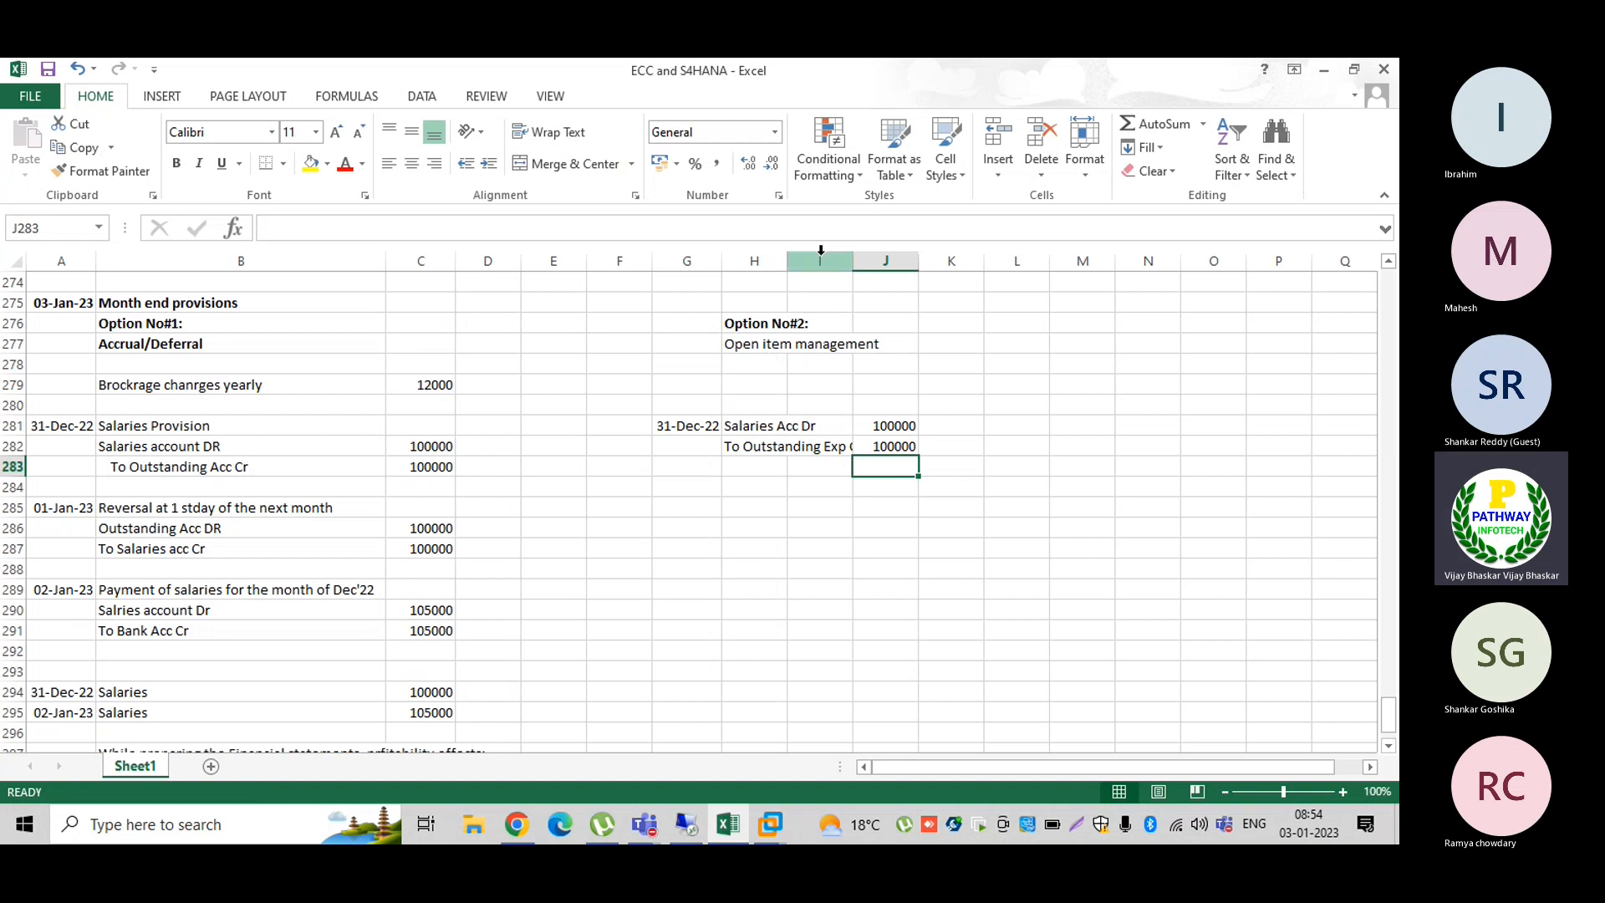
drag(853, 261, 863, 266)
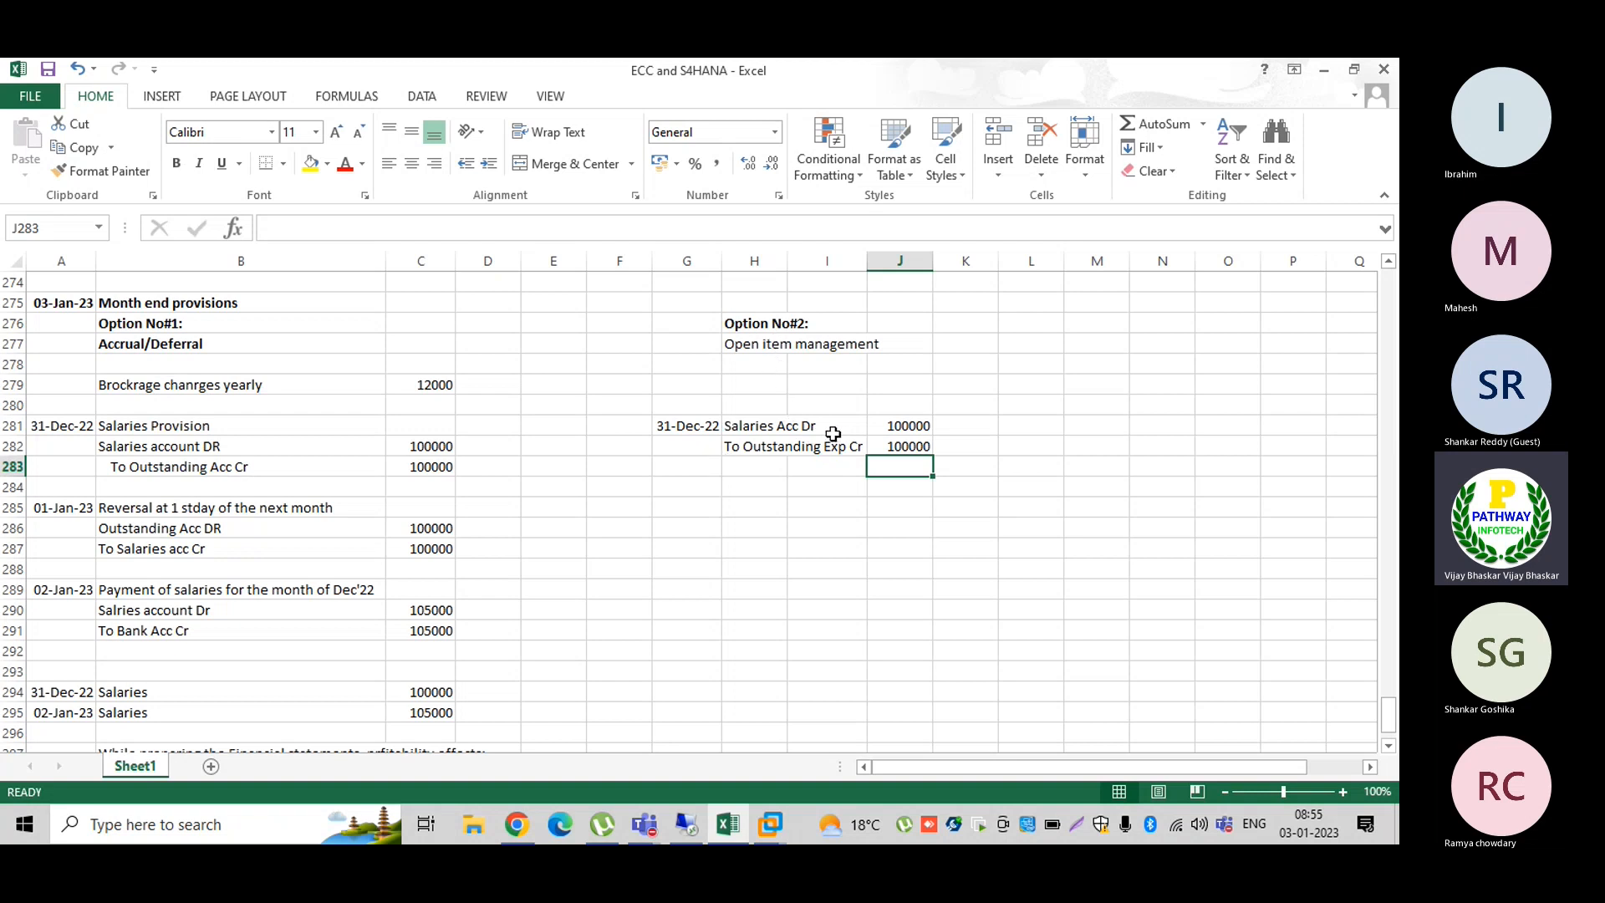
Step: Examine the first option's salaries provision date and its debit and credit lines in rows 281 to 283
click(50, 426)
drag(100, 436, 216, 428)
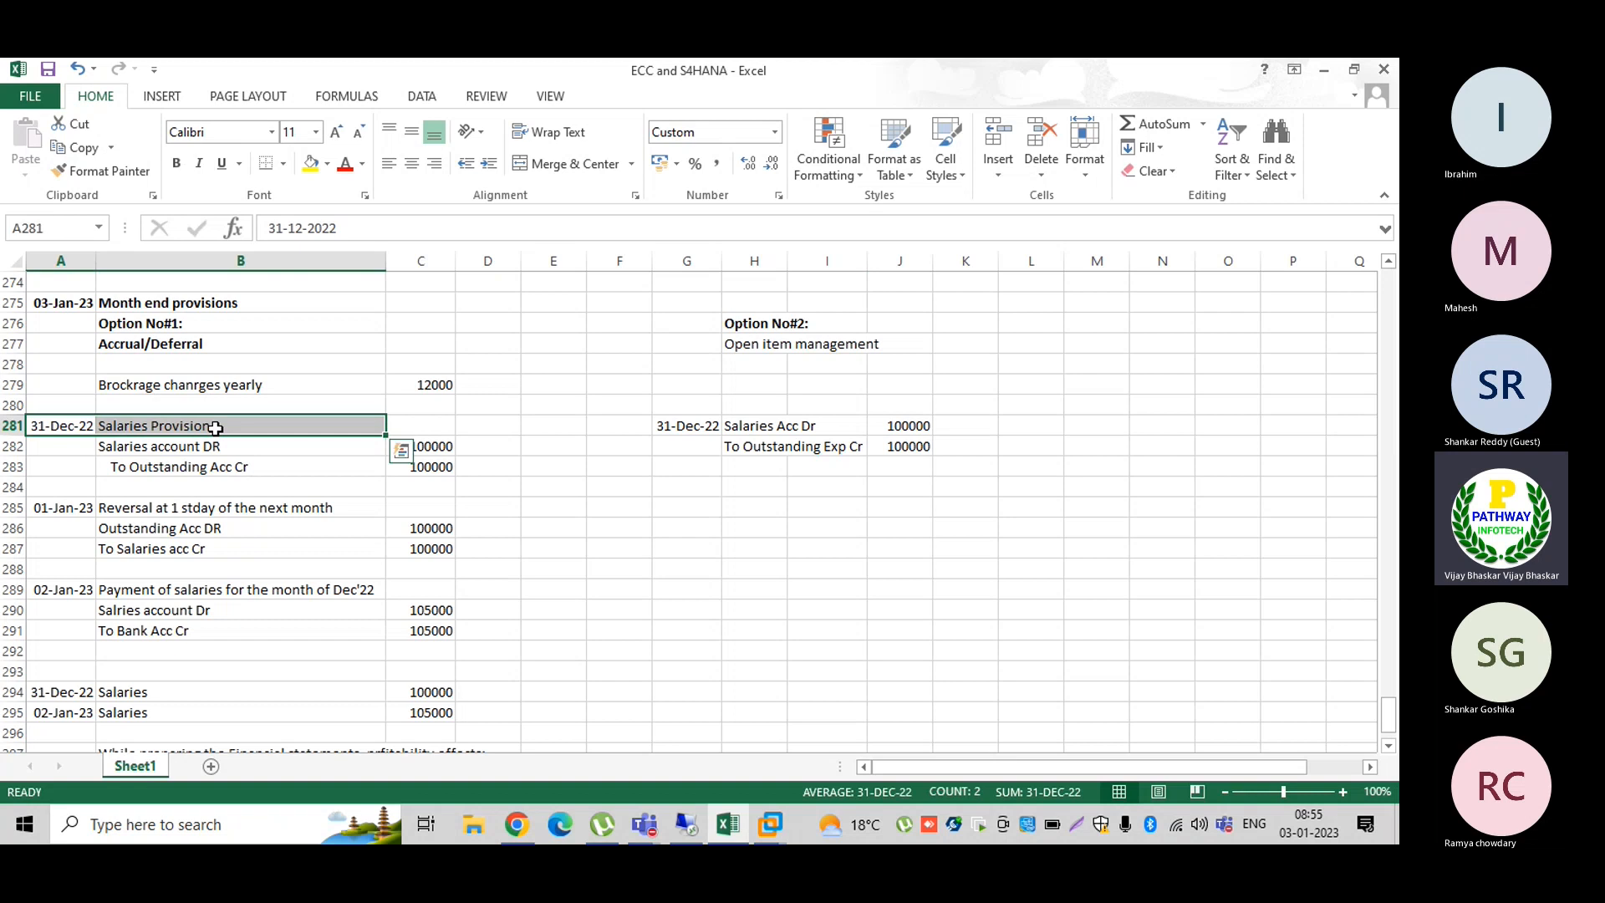
click(120, 448)
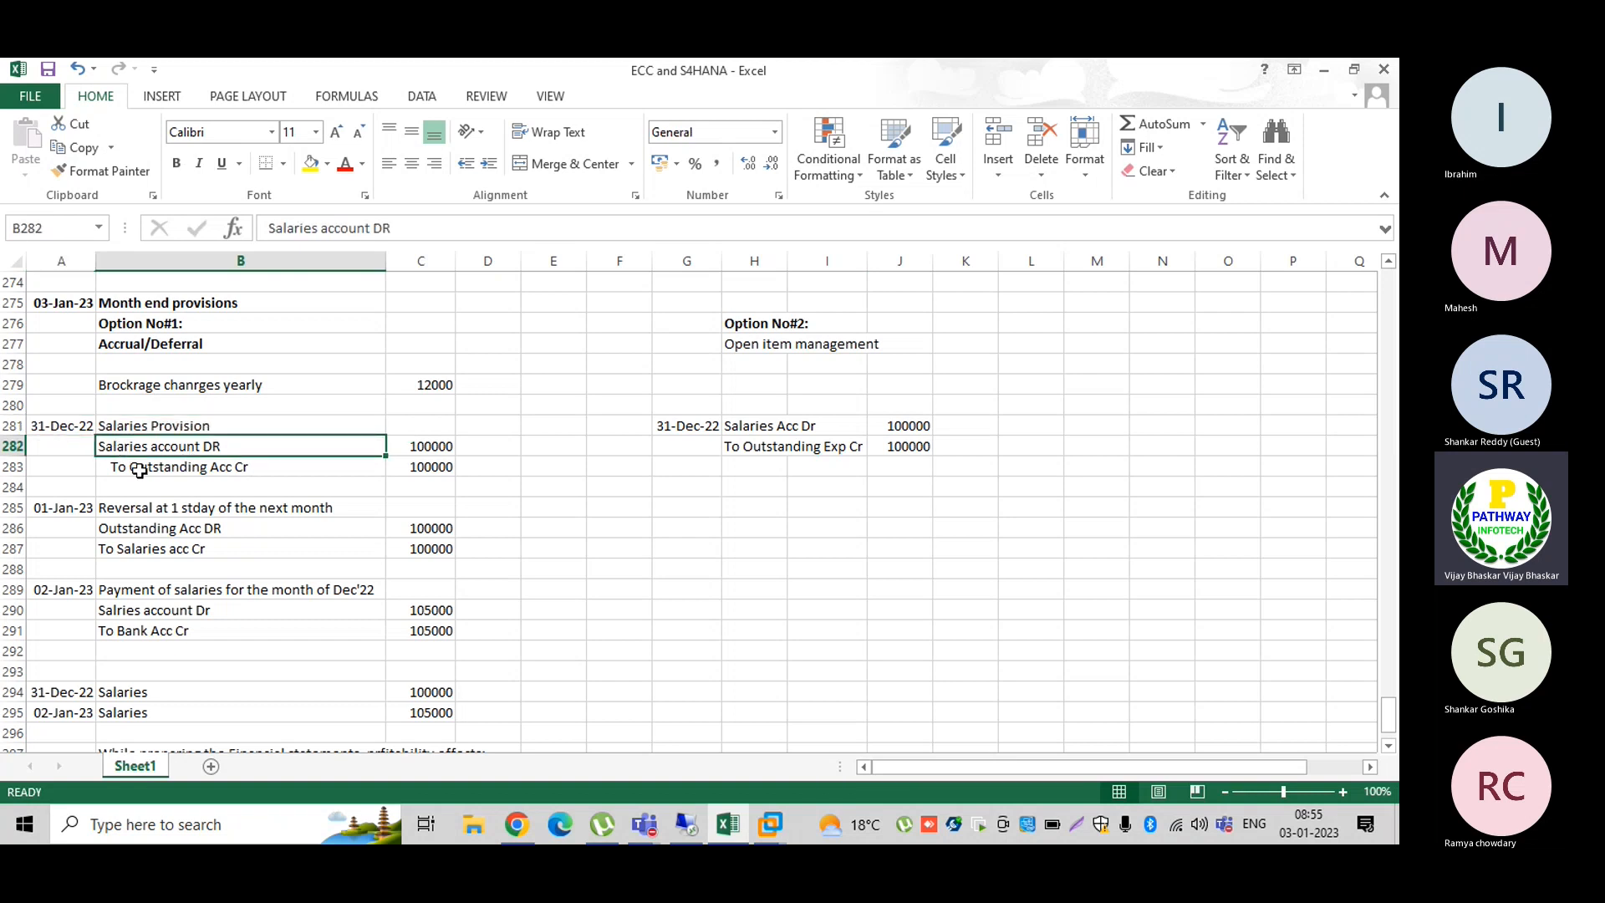
click(140, 470)
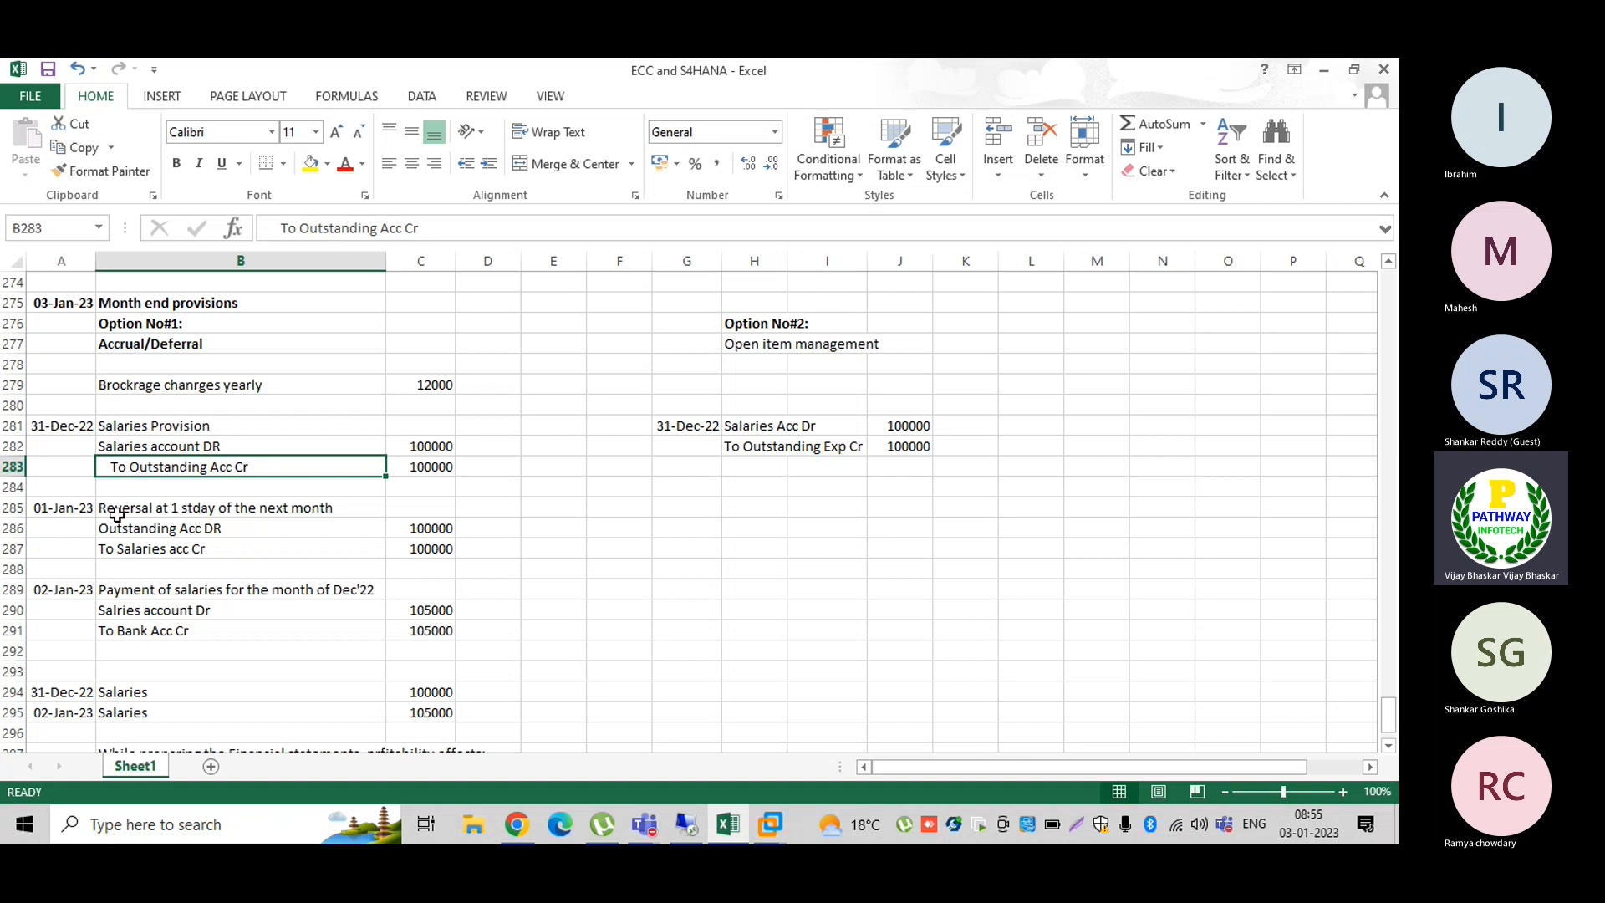
Step: Record the second option's reversal line with 01-Jan-23 in G285 and "No reversal entry" in H285
click(702, 508)
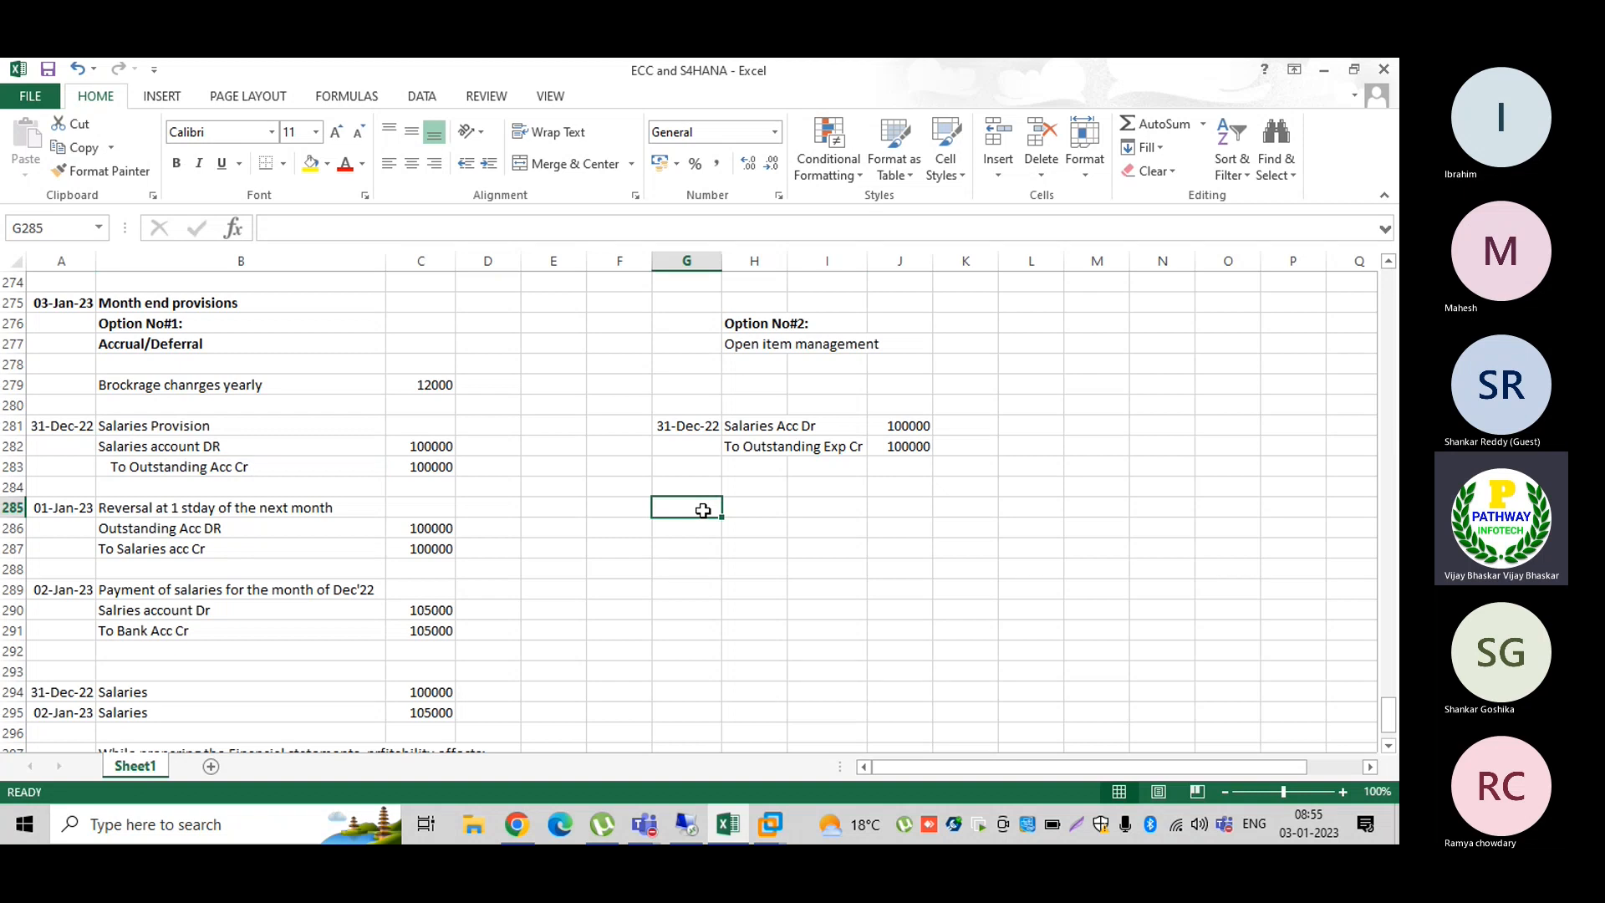
text(01 Jan 23)
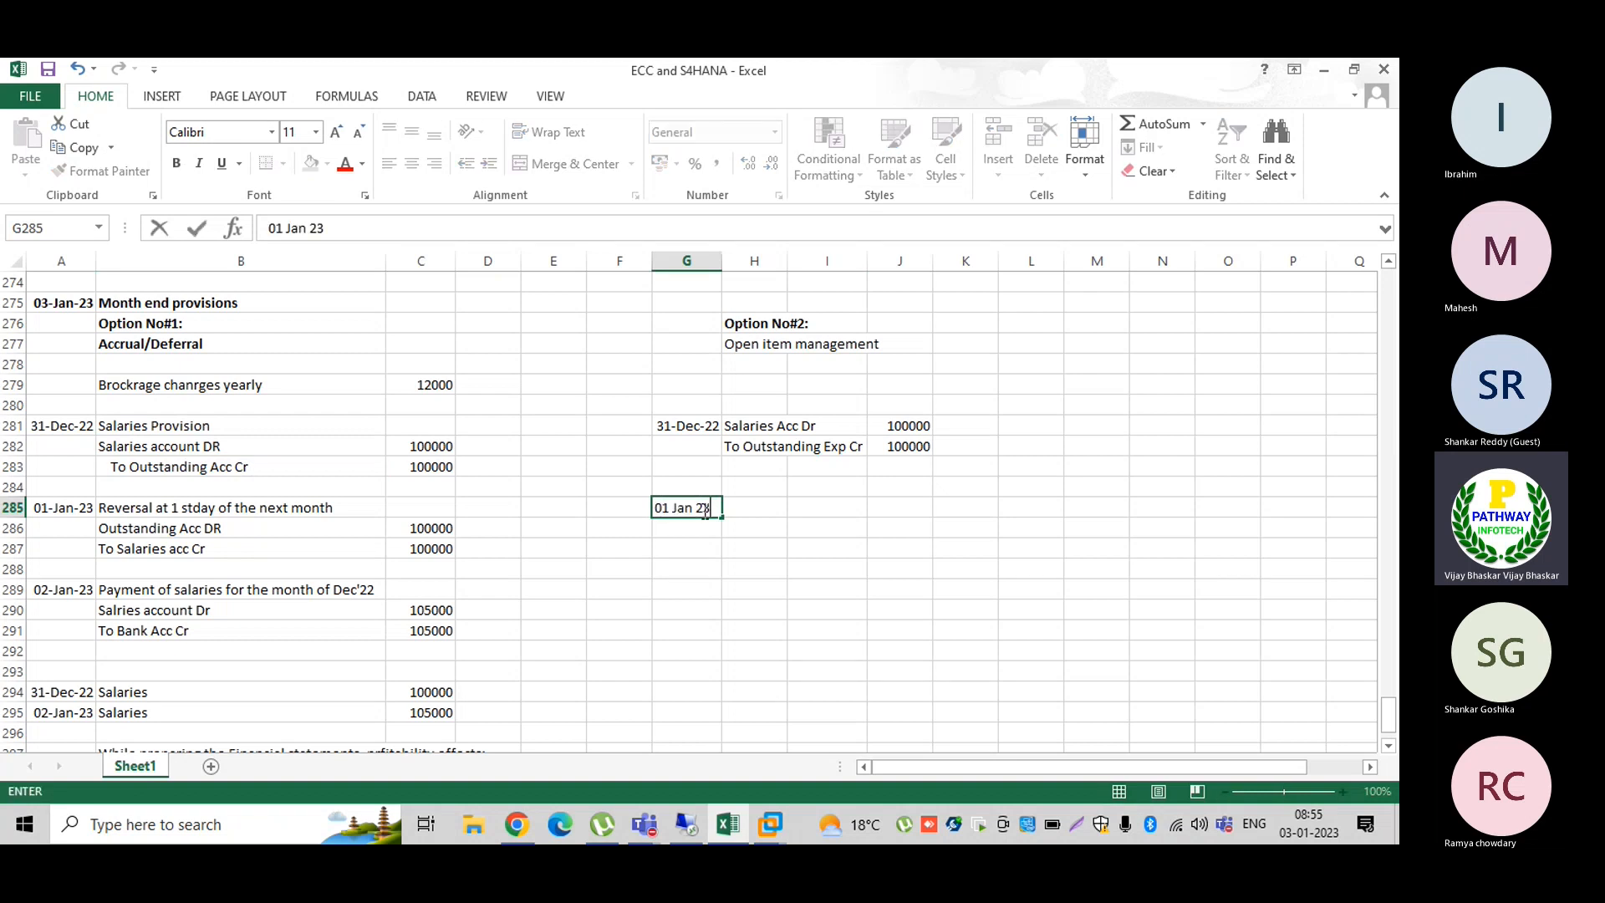
key(Tab)
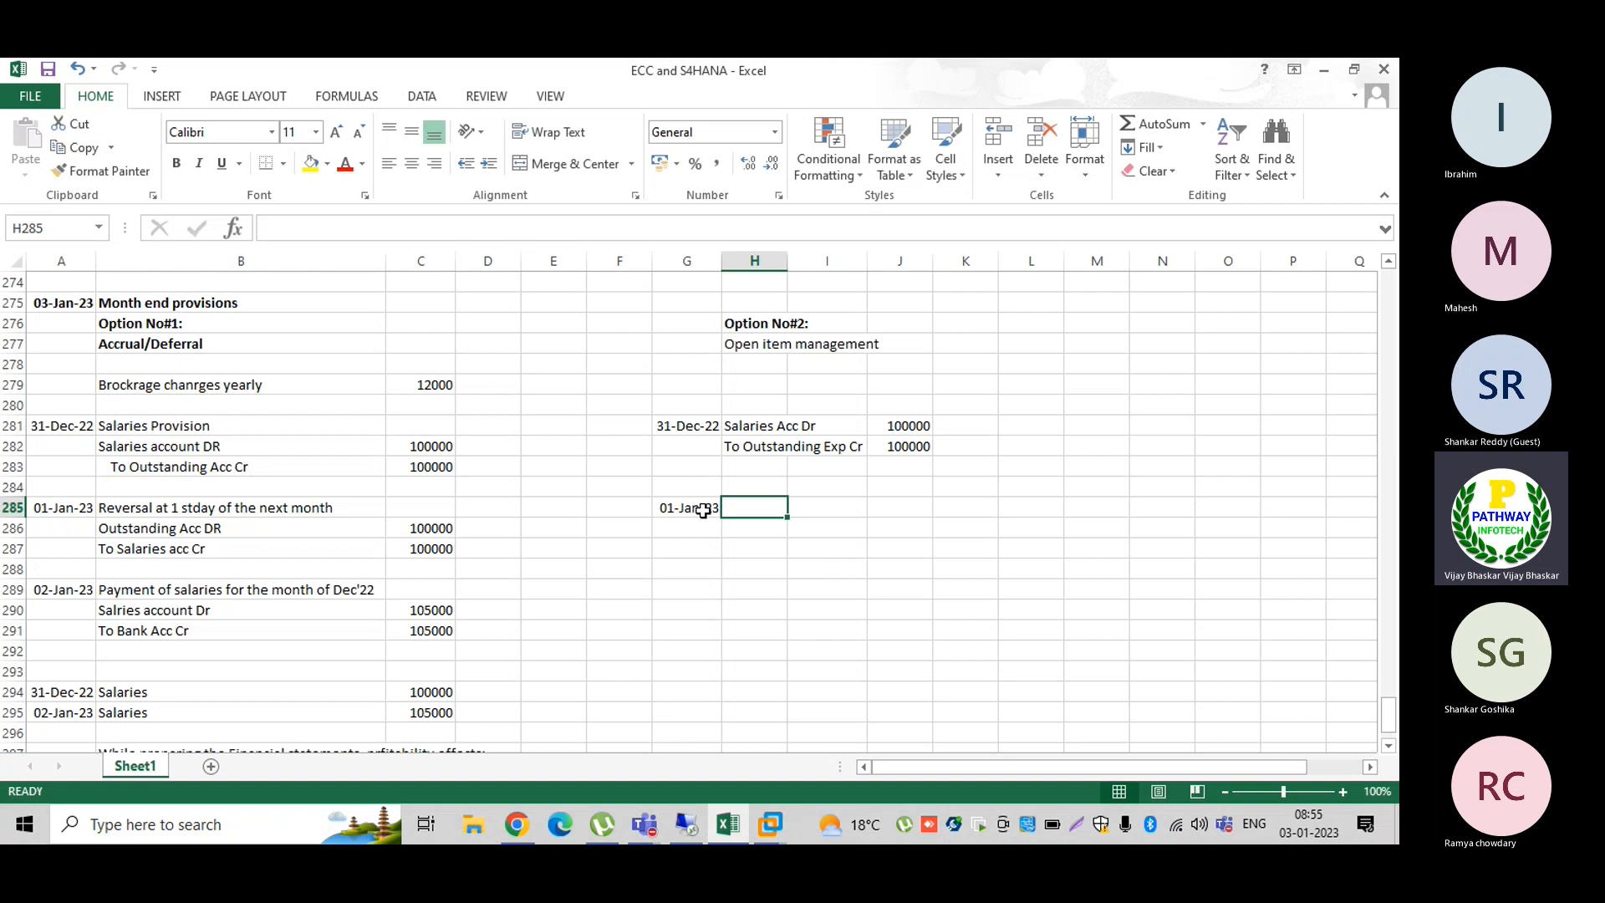
text(No reversal )
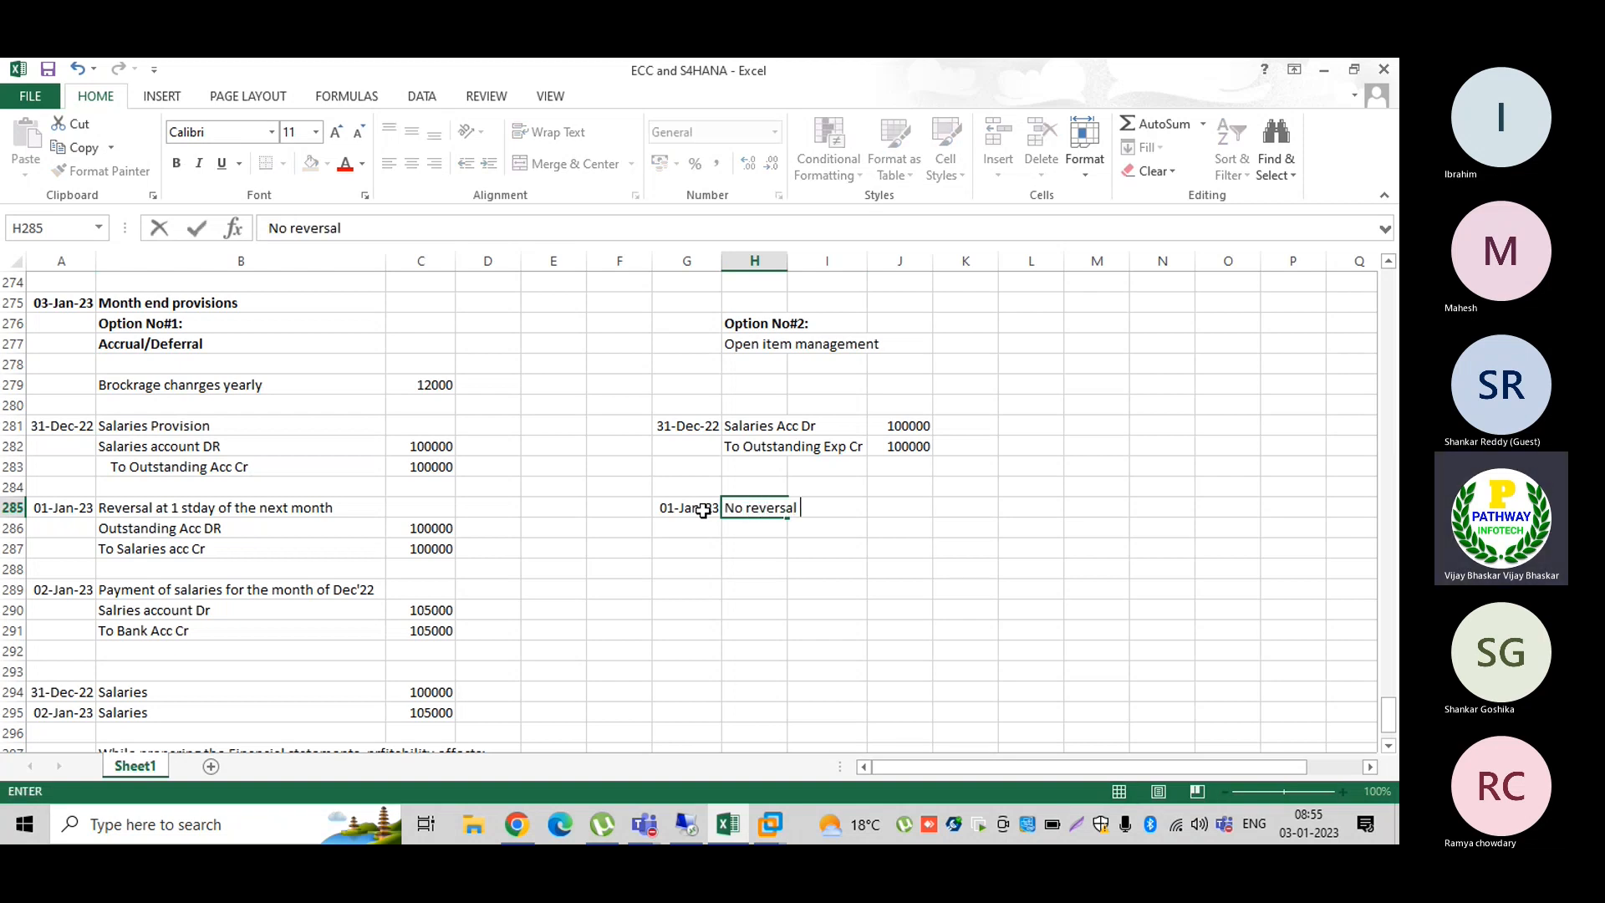
text(entry)
key(Return)
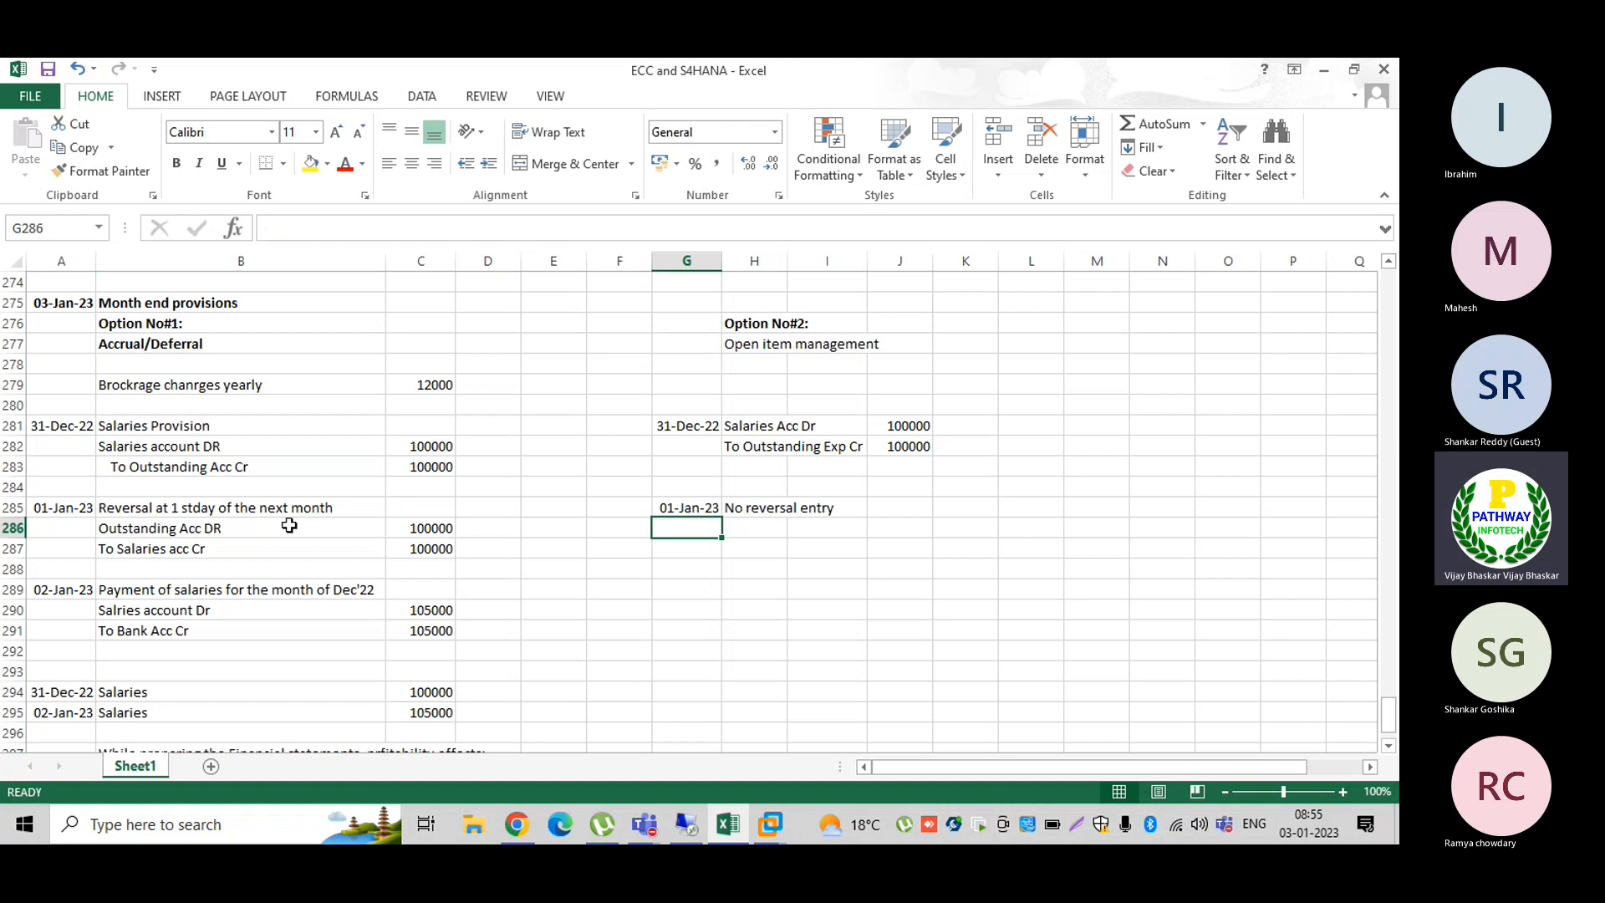
Step: Draw a horizontal arrow about 5 cm long from C281 to G281, linking the two 31-Dec-22 salaries provision entries
click(157, 99)
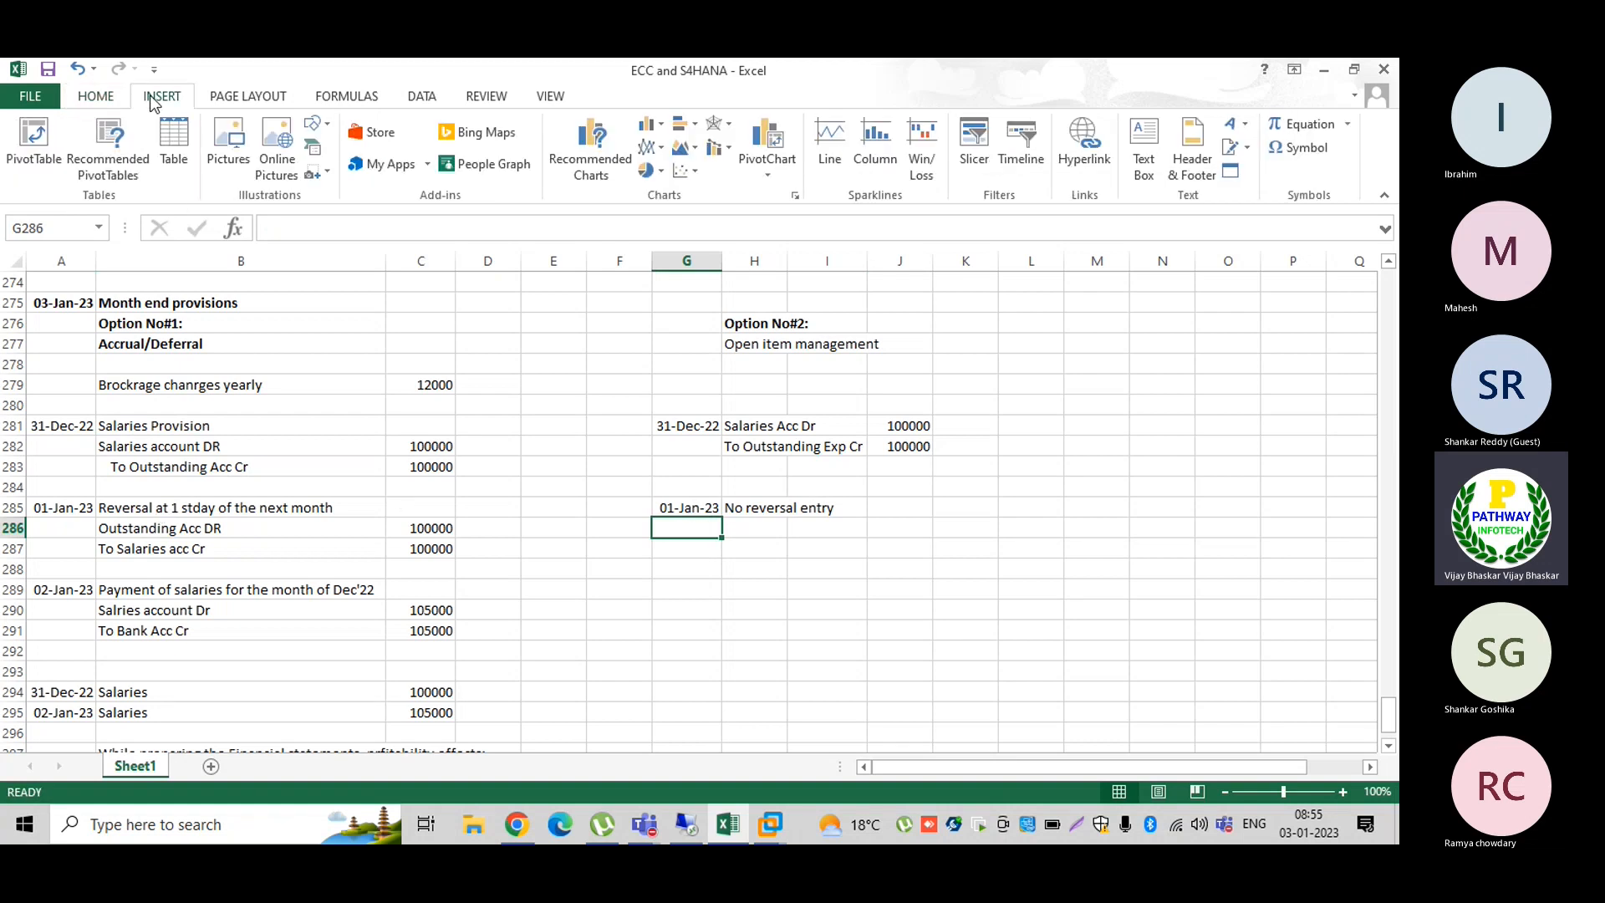
click(326, 123)
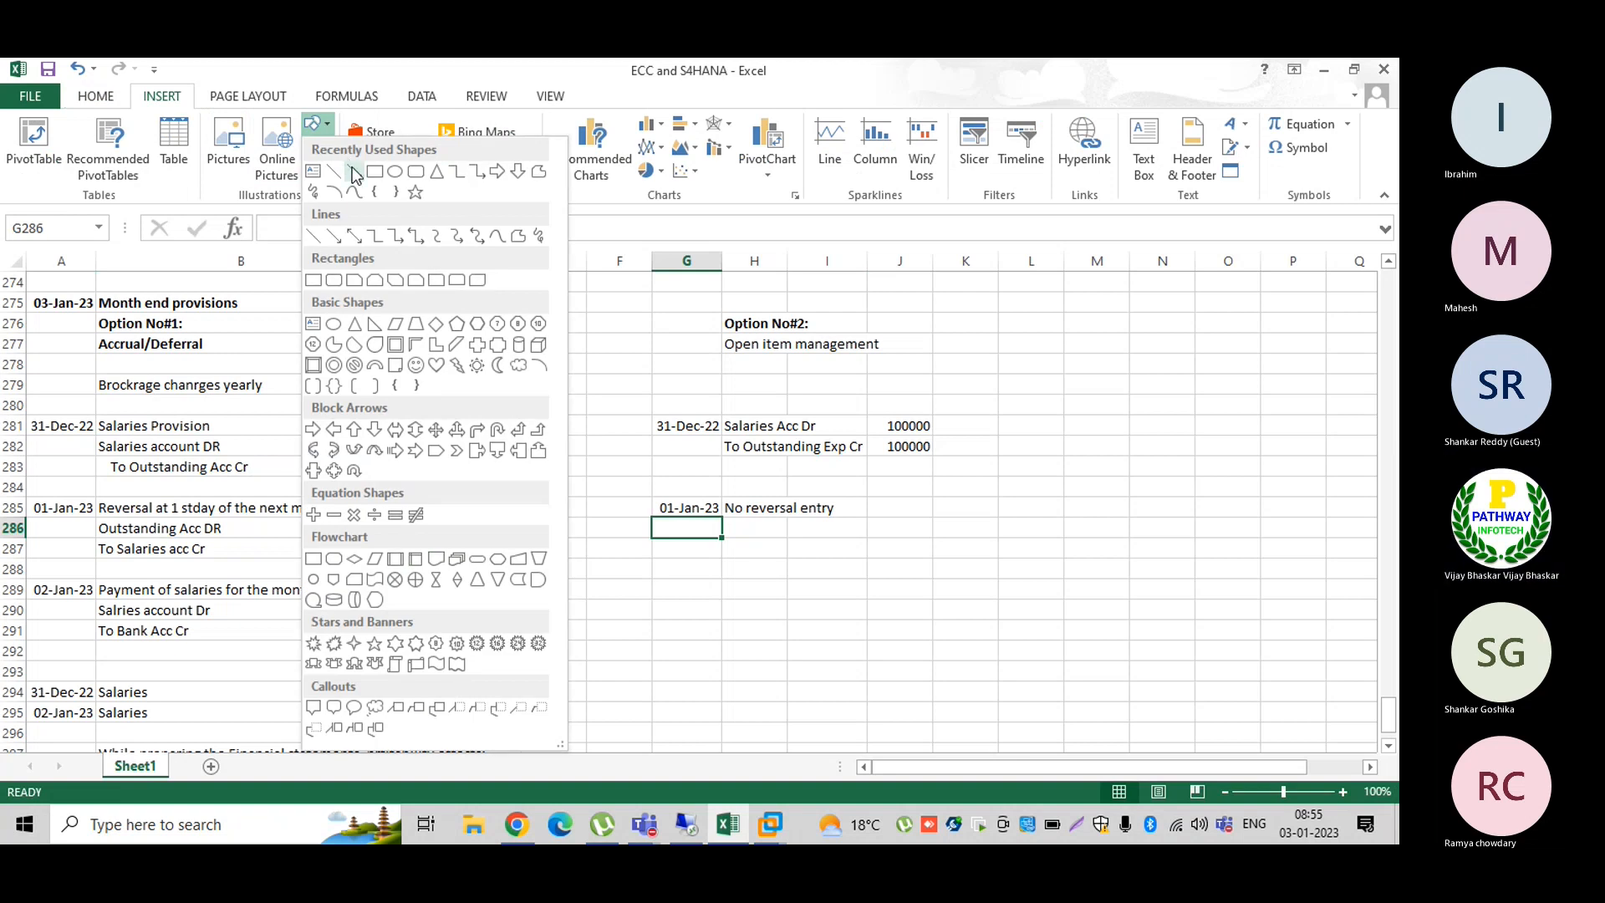
click(337, 255)
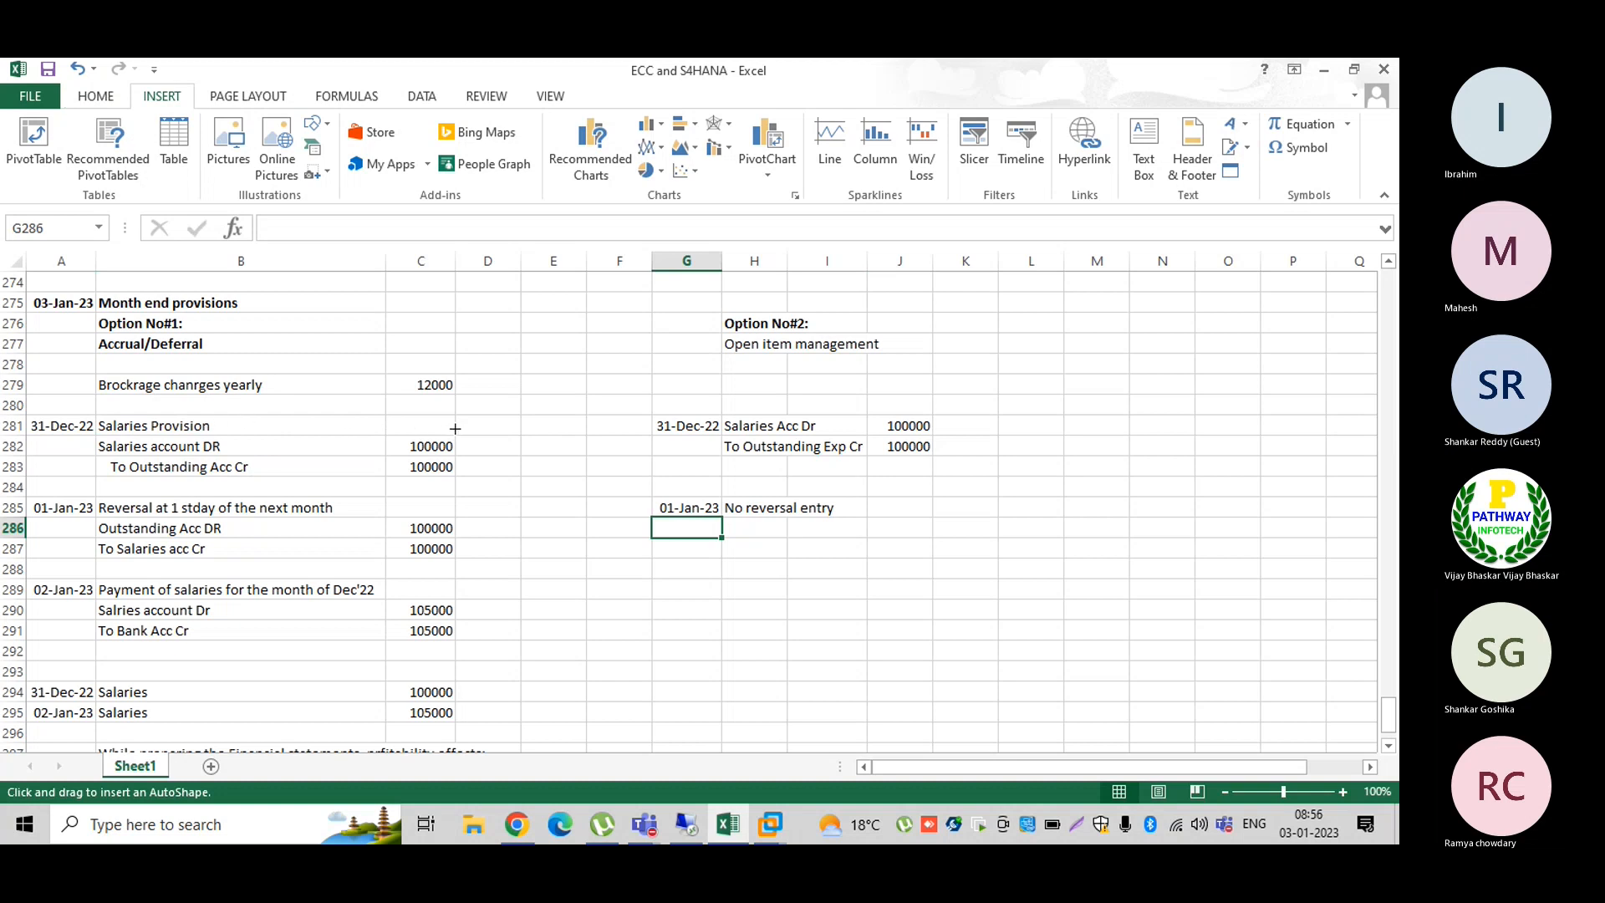
drag(455, 428, 651, 424)
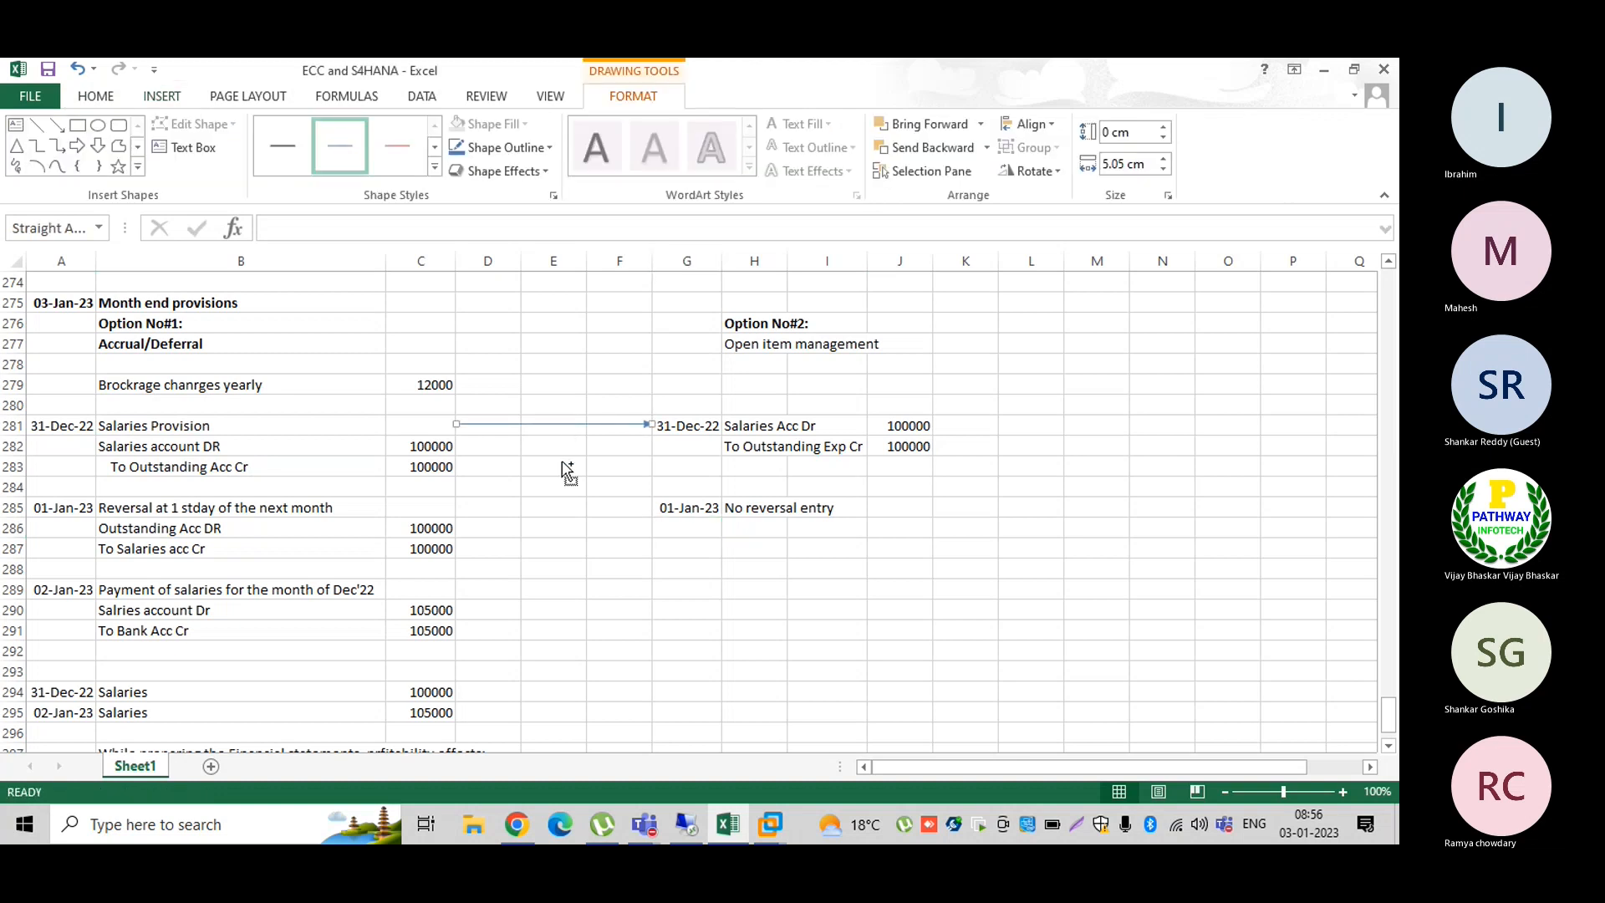
Step: Place a copy of the arrow in row 285, linking the first option's reversal to the 01-Jan-23 entry beside it
click(506, 509)
key(ctrl+v)
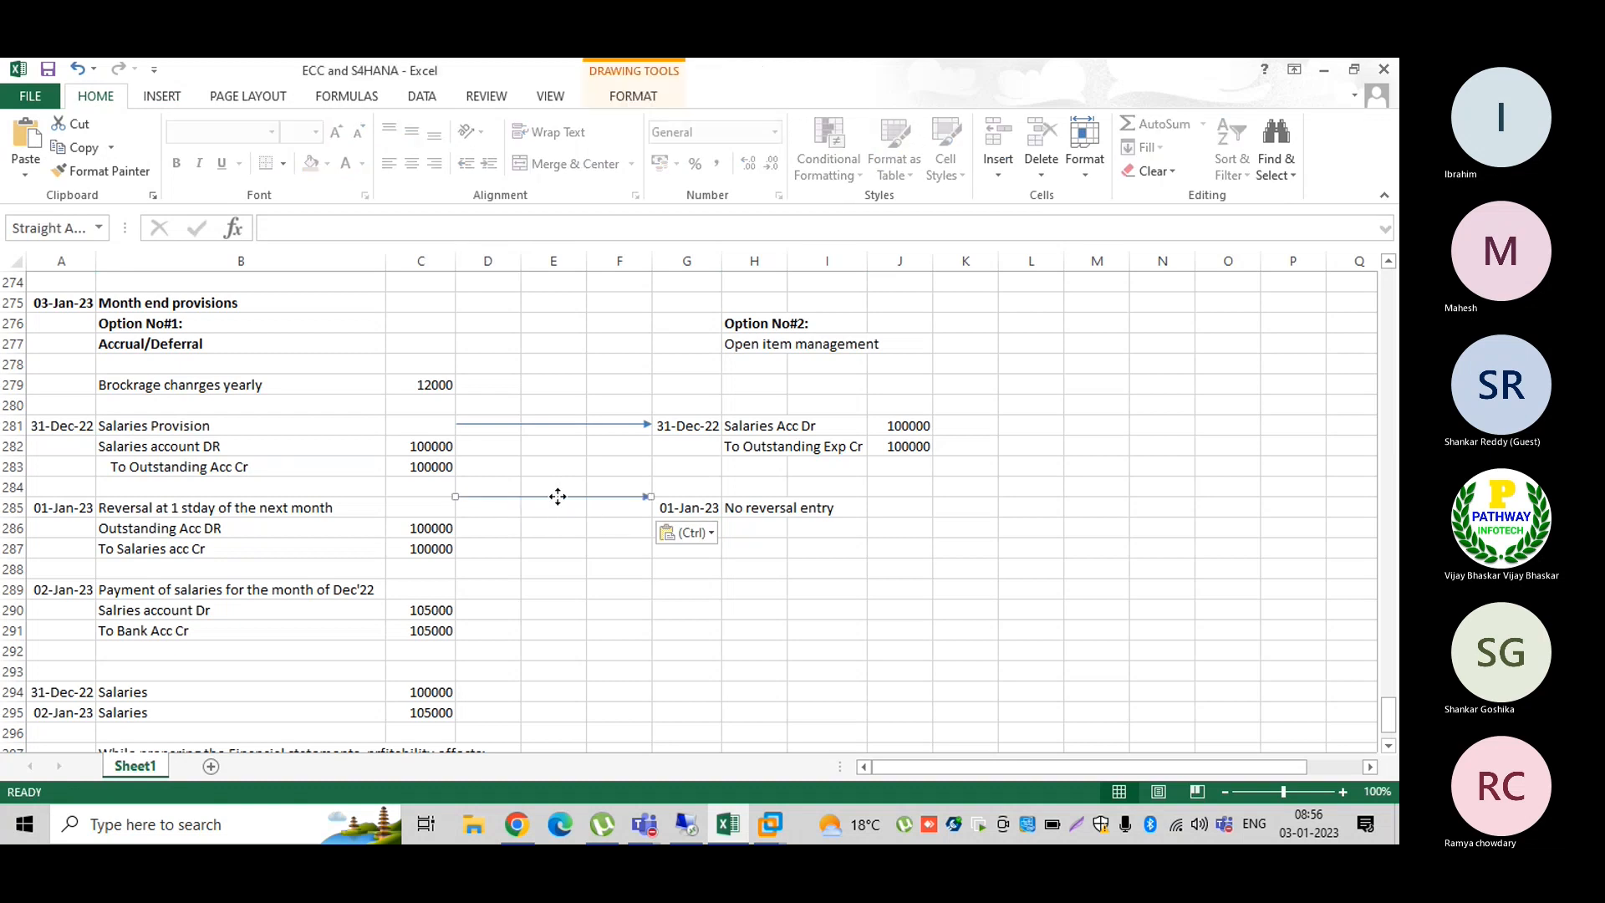
drag(558, 497, 563, 506)
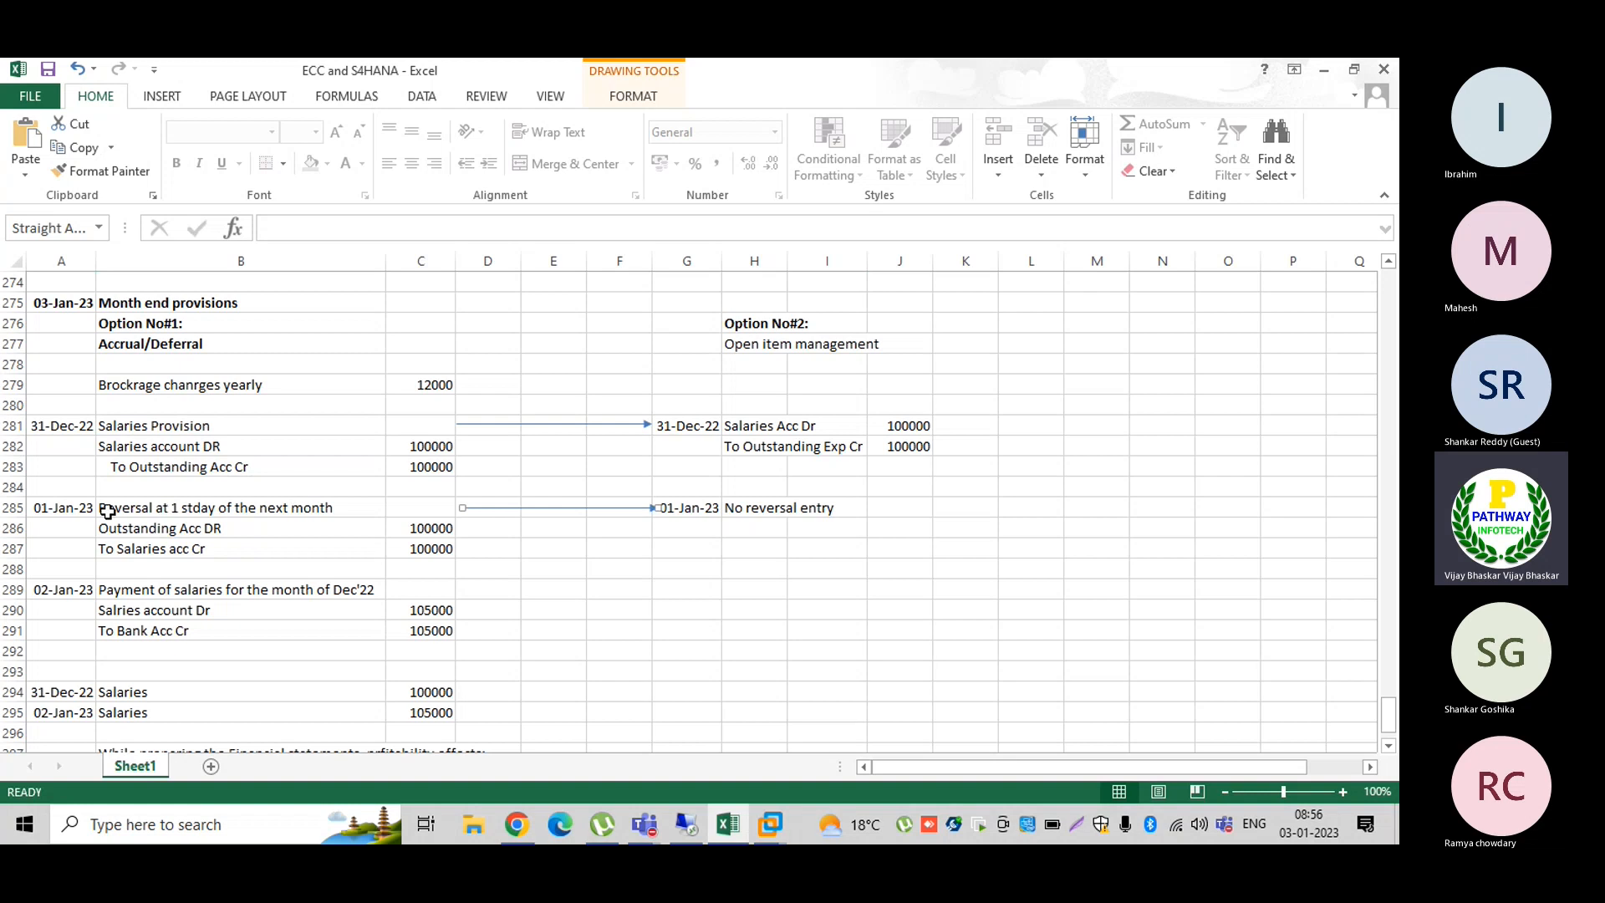
click(757, 549)
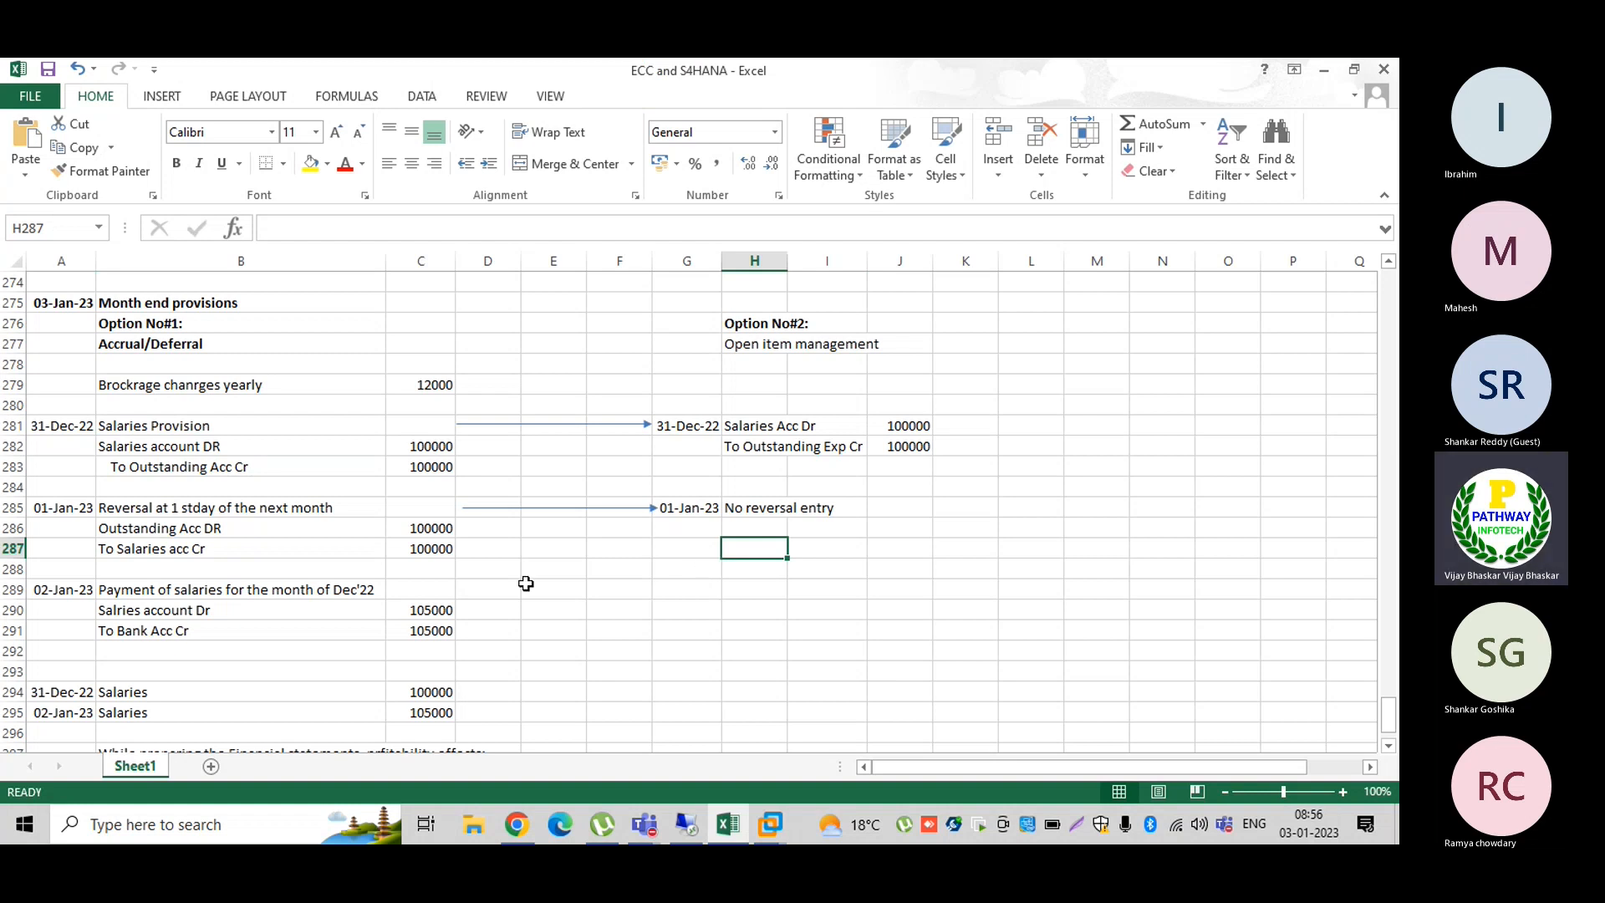
Step: Copy the row 285 arrow and position the duplicate in row 289, running from the salaries payment entry to column G
click(558, 506)
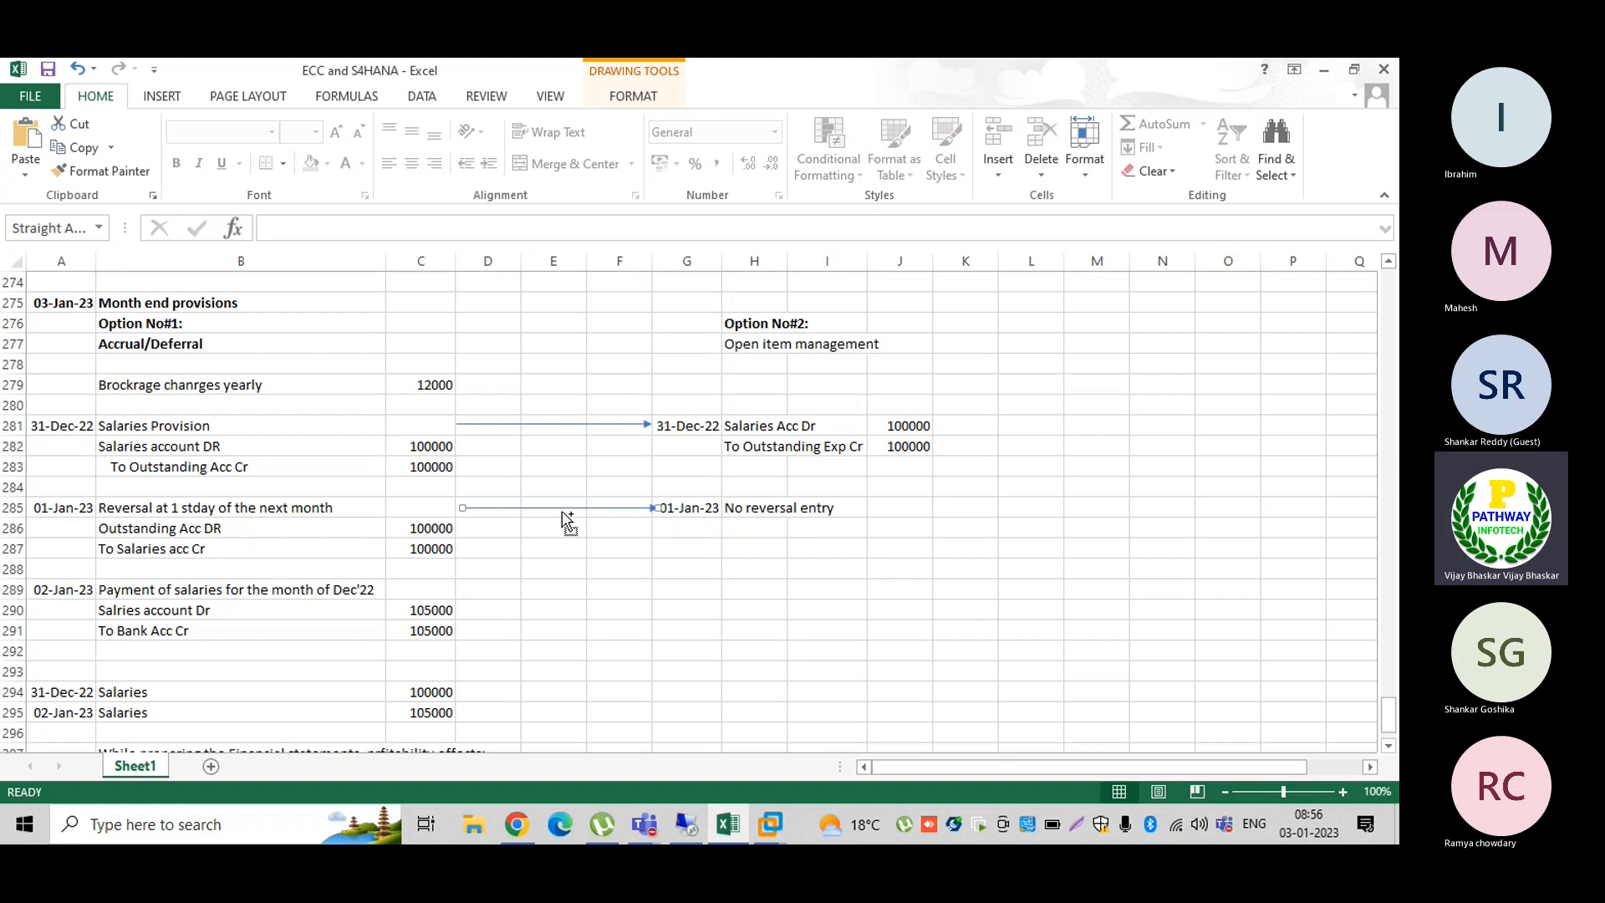
key(ctrl+c)
click(554, 591)
key(ctrl+v)
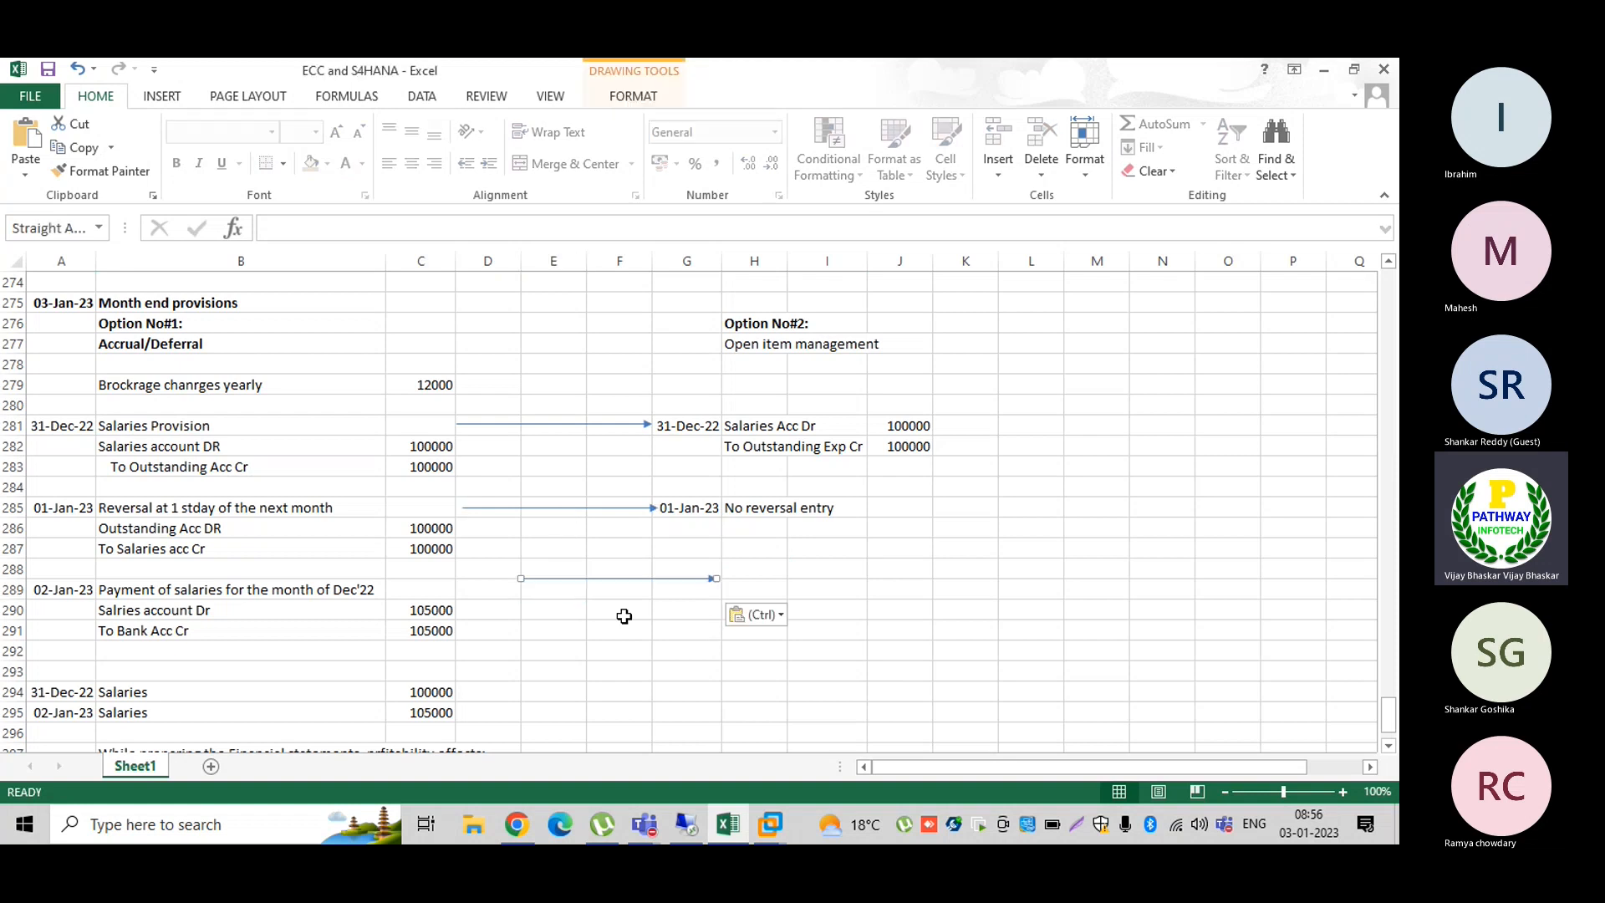
drag(599, 577, 539, 591)
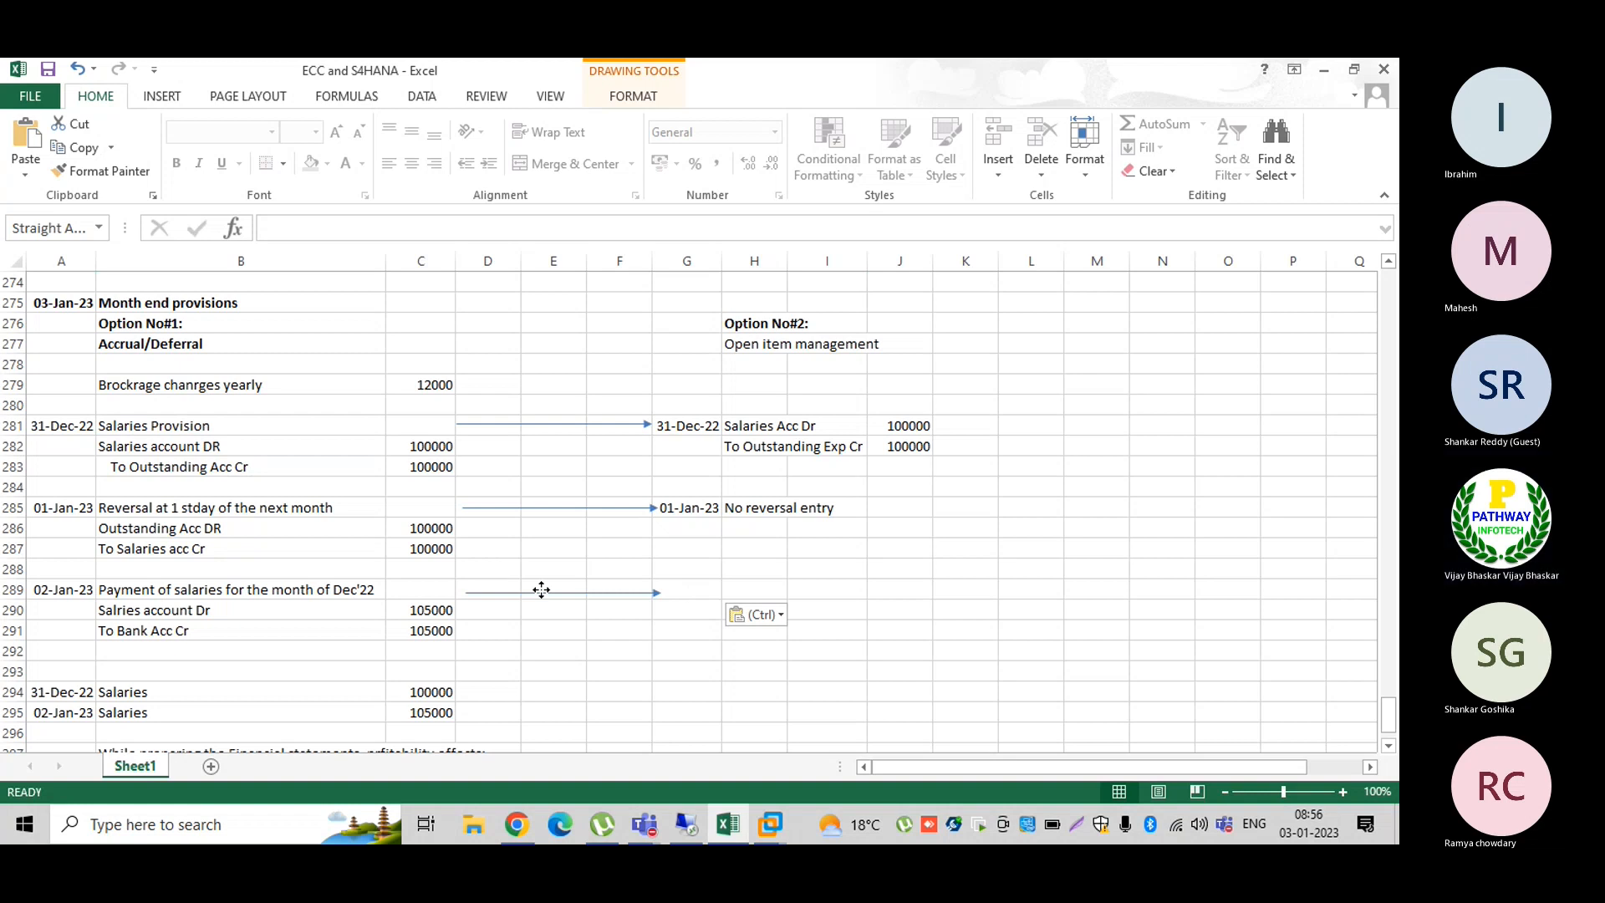
Step: Enter the payment date 02-Jan-23 in G289 for the second option
click(700, 587)
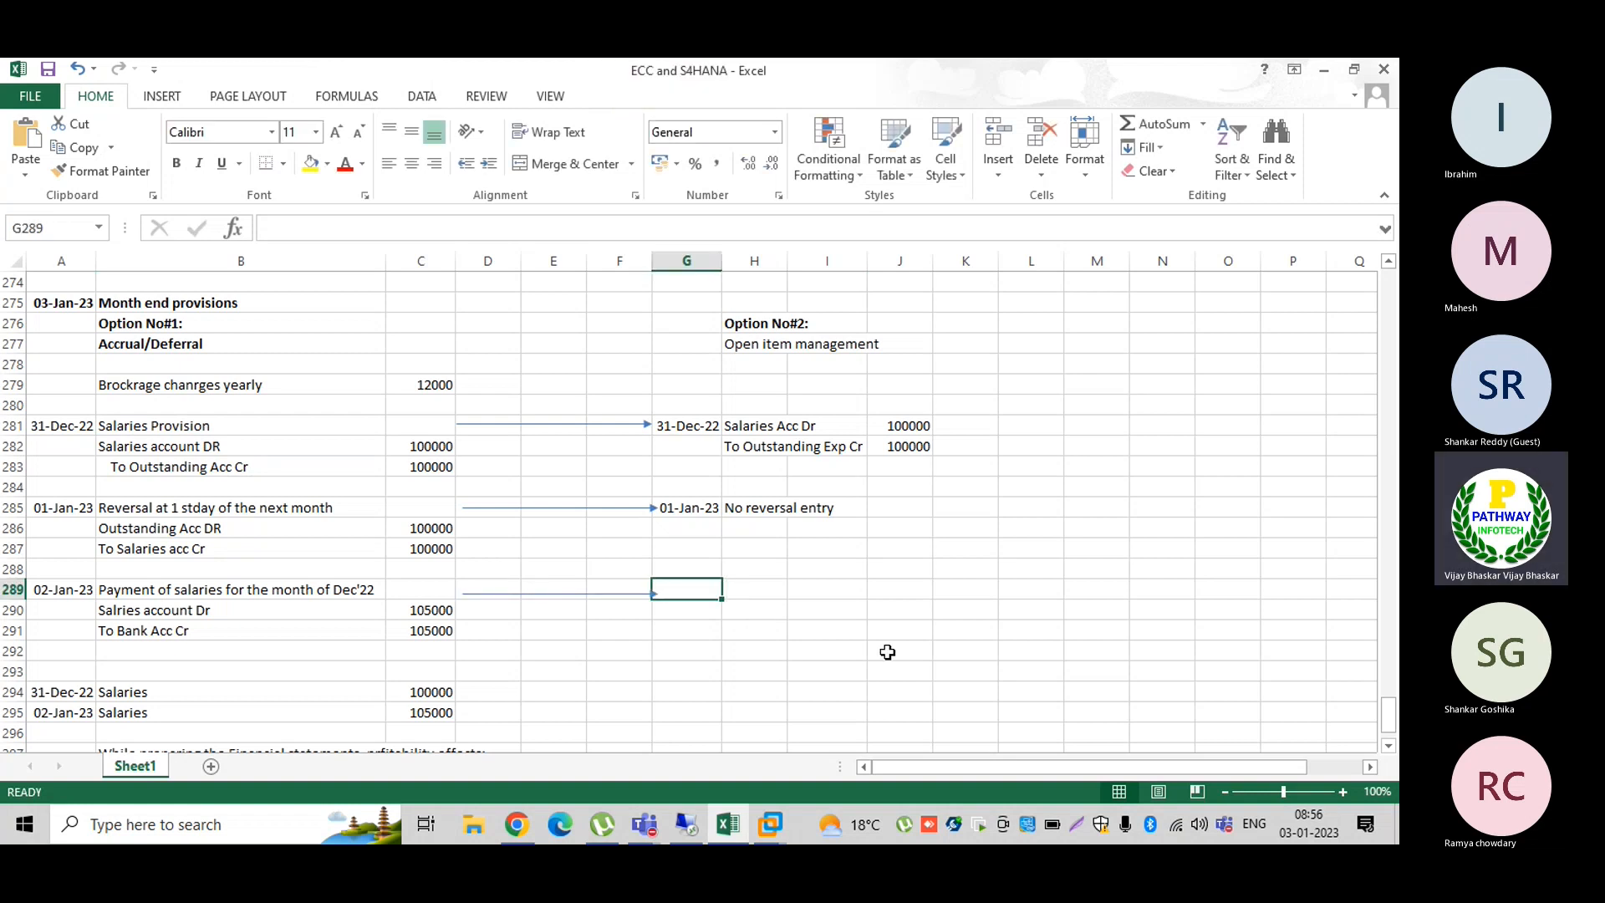
text(02 Jan )
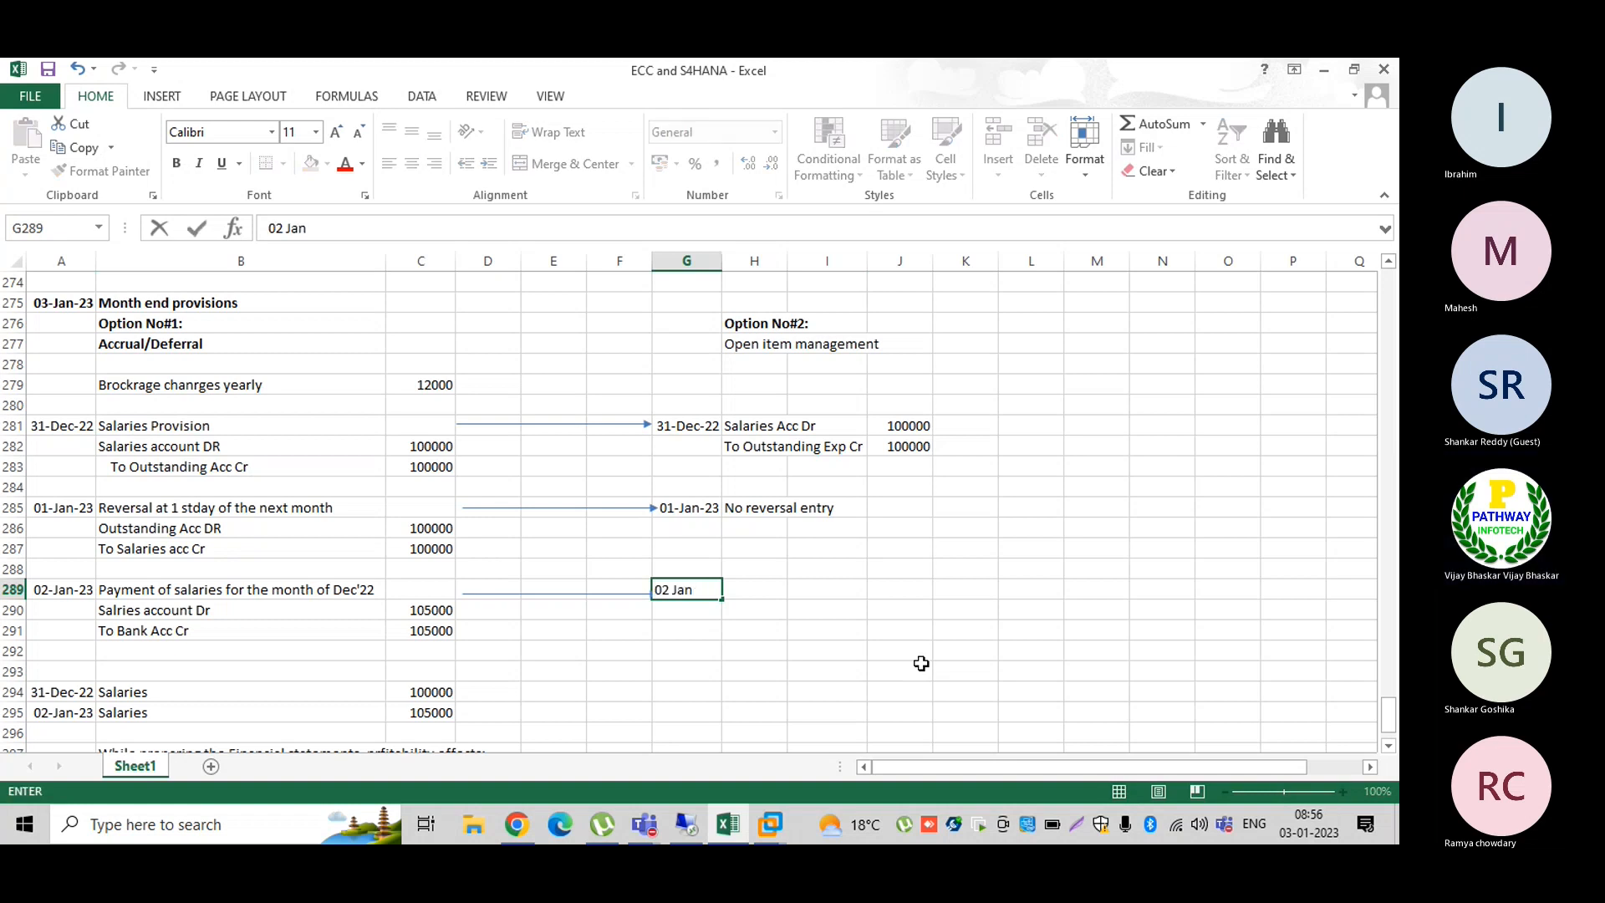
text(20)
key(BackSpace)
text(3)
key(Tab)
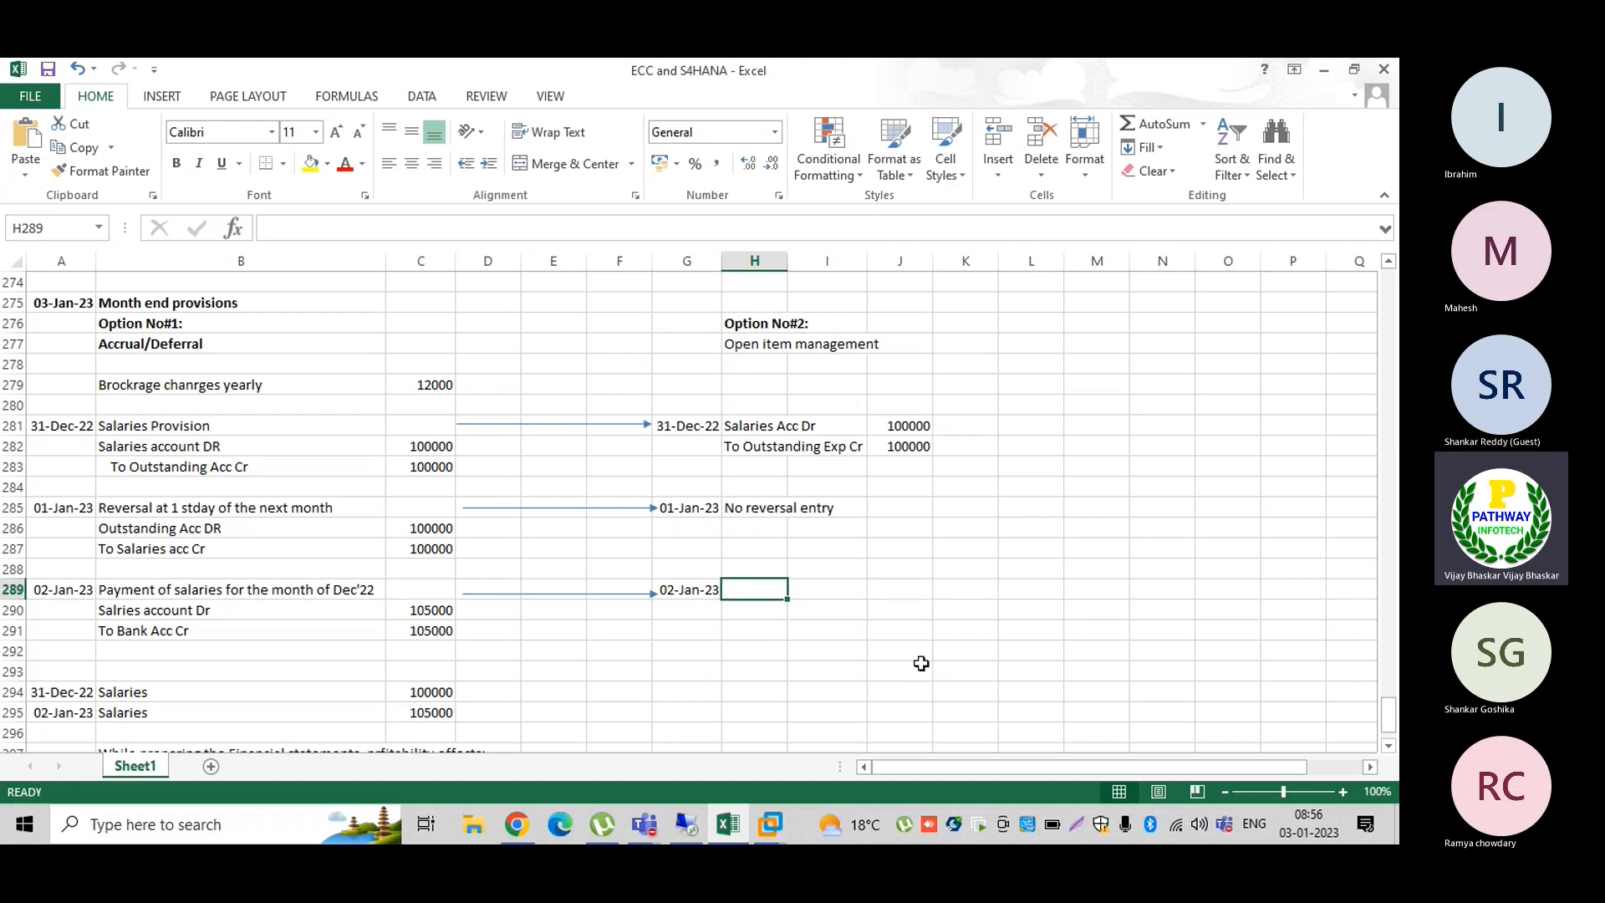
text(Salar)
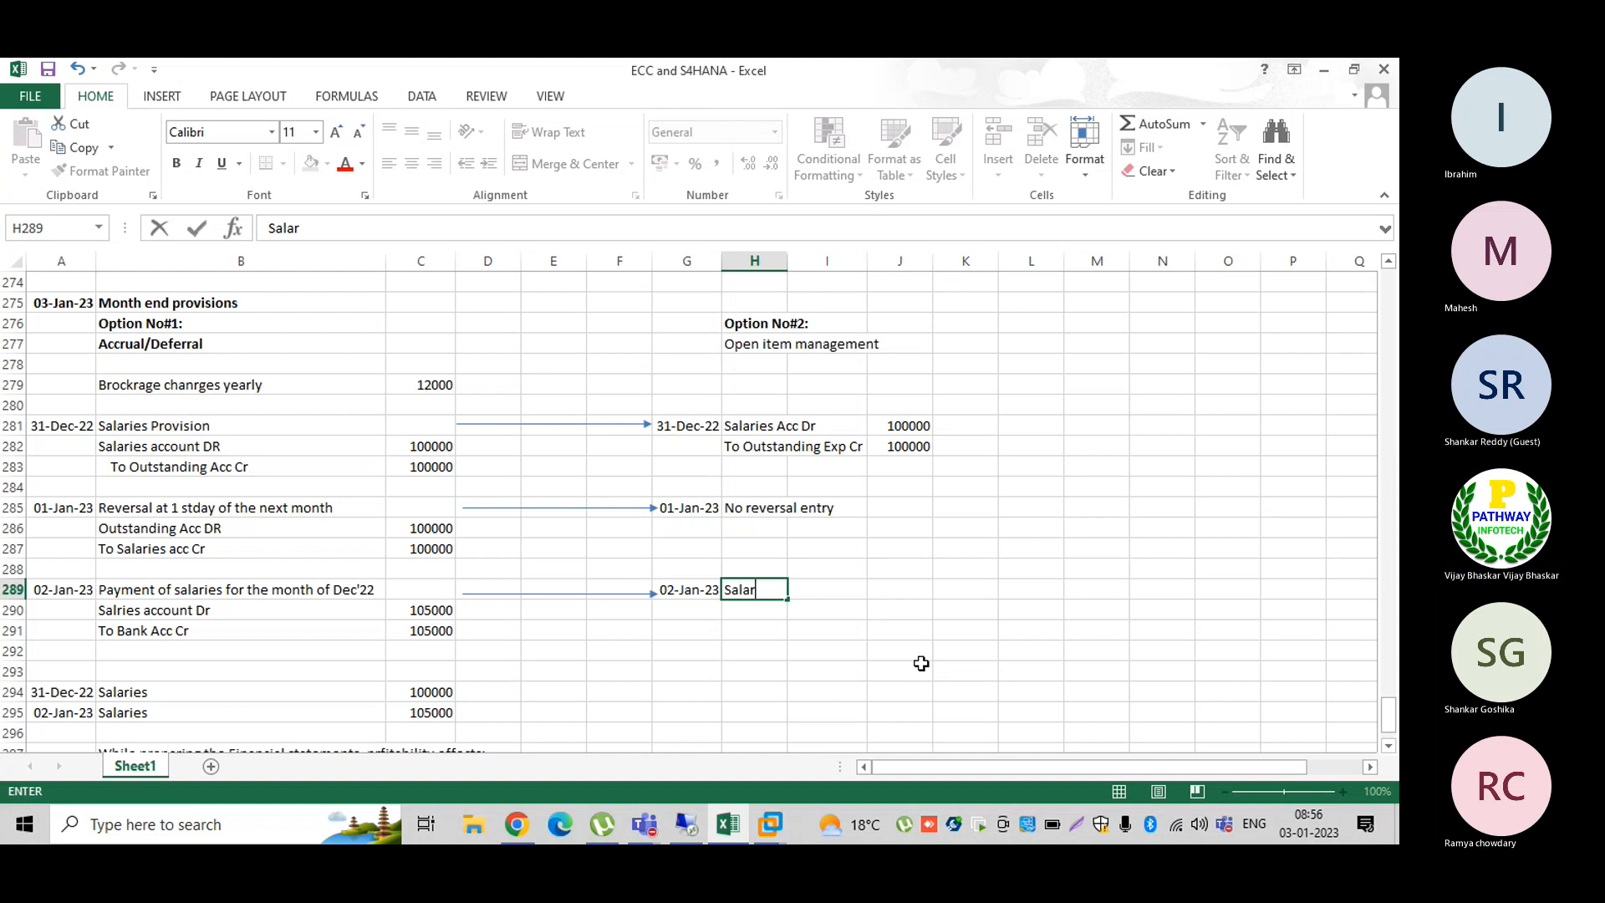
text(ies Paymenr)
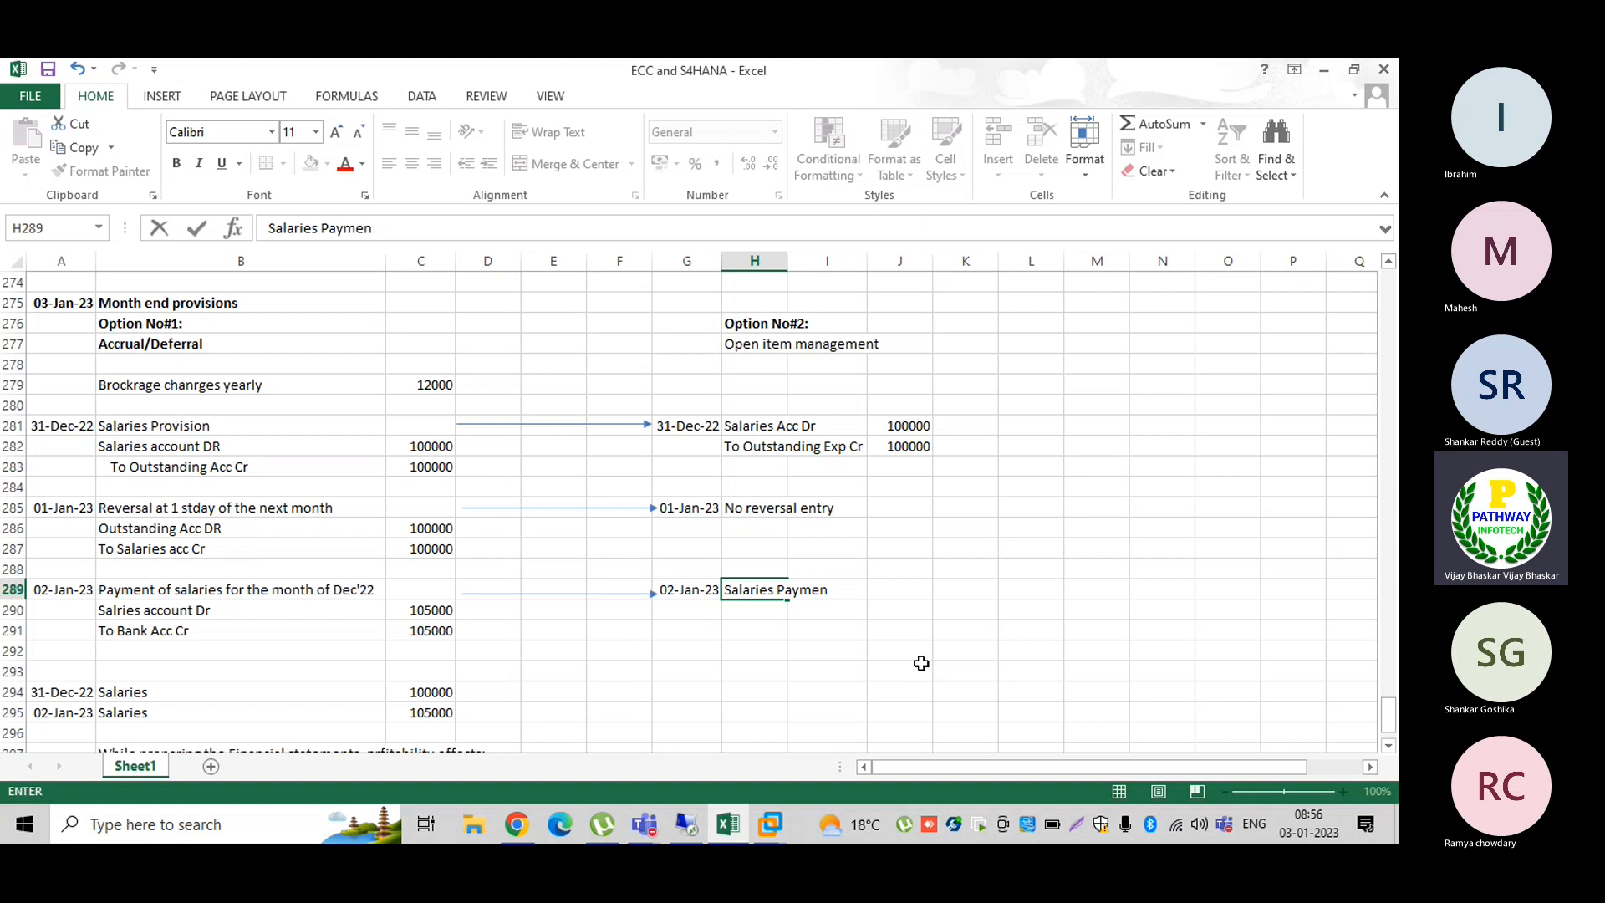
key(BackSpace)
key(BackSpace)
key(BackSpace)
key(BackSpace)
key(BackSpace)
key(BackSpace)
key(BackSpace)
key(BackSpace)
key(BackSpace)
key(BackSpace)
key(BackSpace)
key(BackSpace)
key(BackSpace)
key(BackSpace)
key(BackSpace)
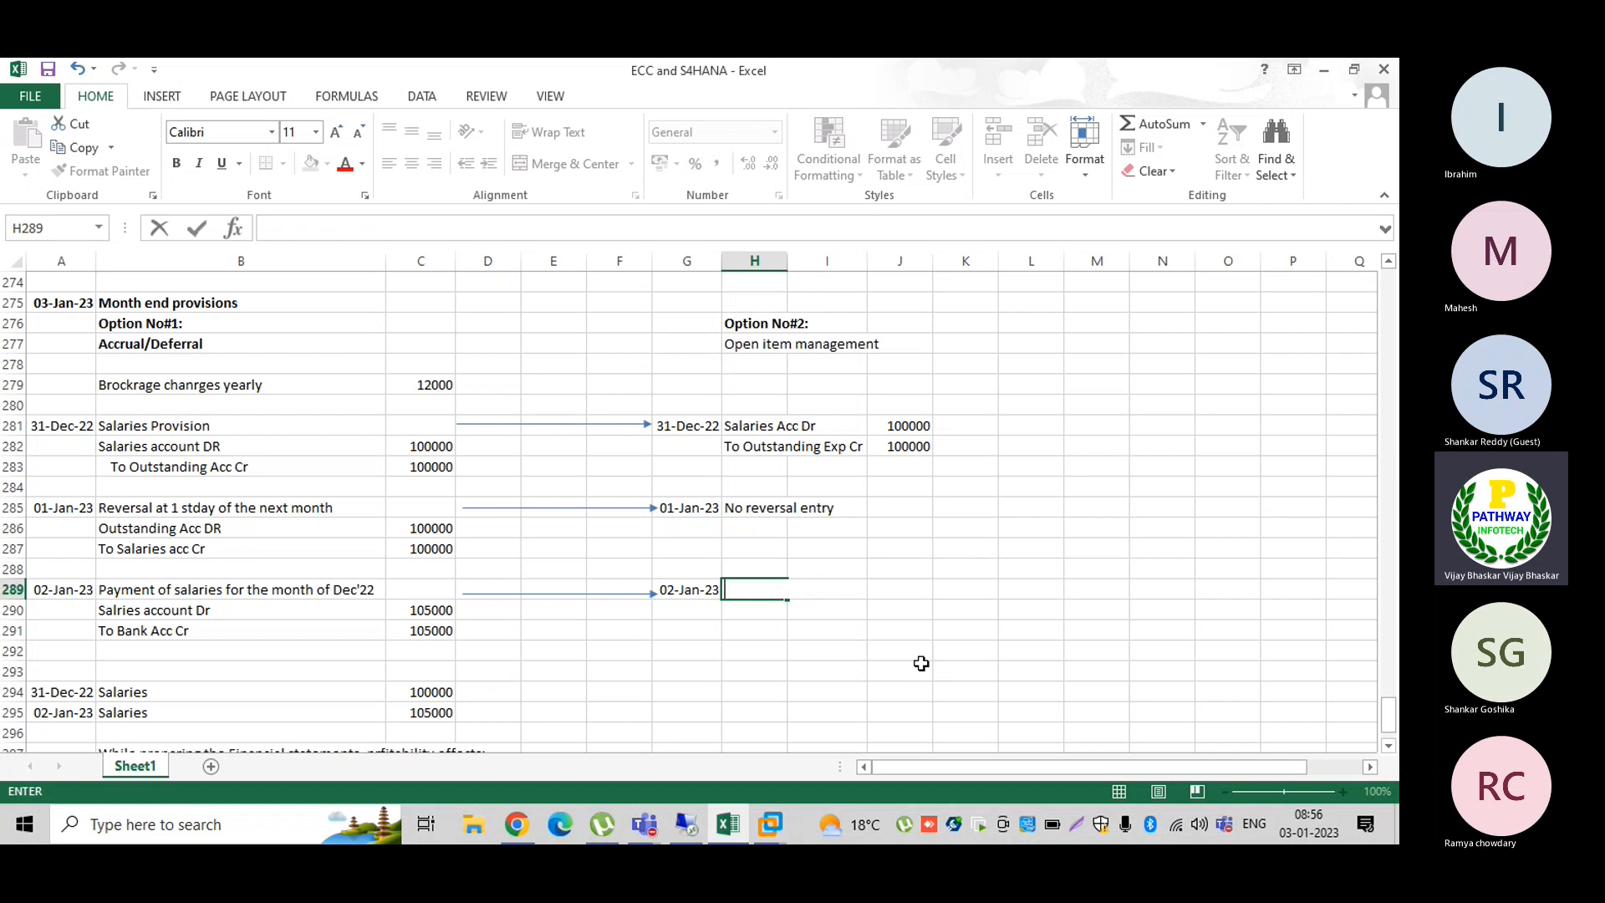
key(Left)
Step: Copy the description "Payment of salaries for the month of Dec'22" from B289 into H289
click(139, 595)
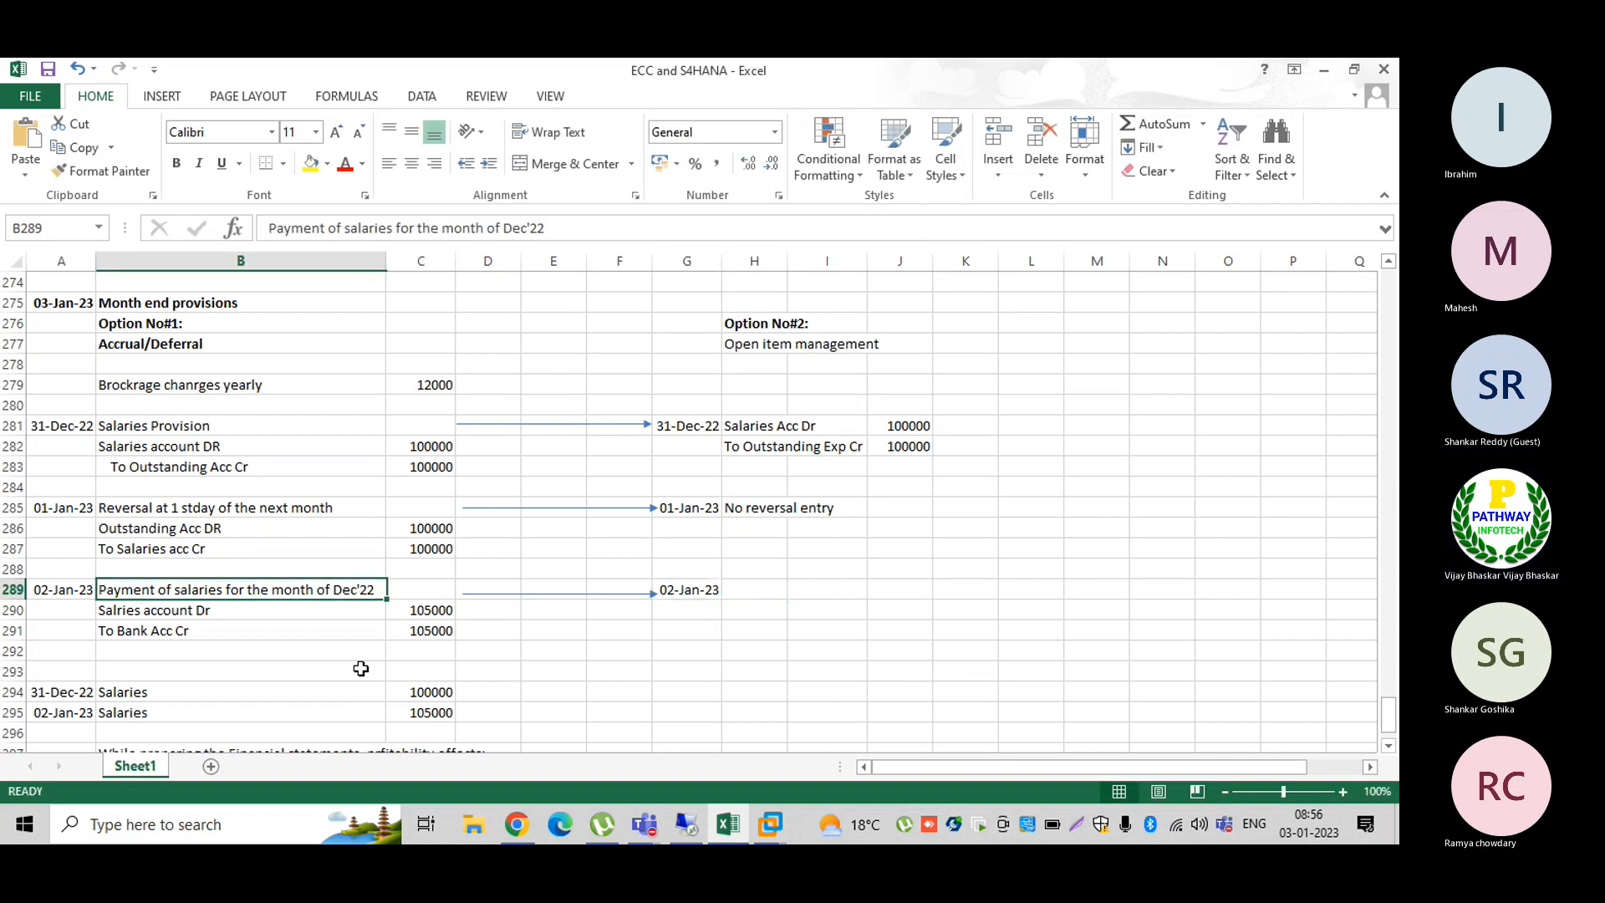
key(ctrl+c)
key(Right)
key(Right)
key(Right)
key(Right)
key(Right)
key(Right)
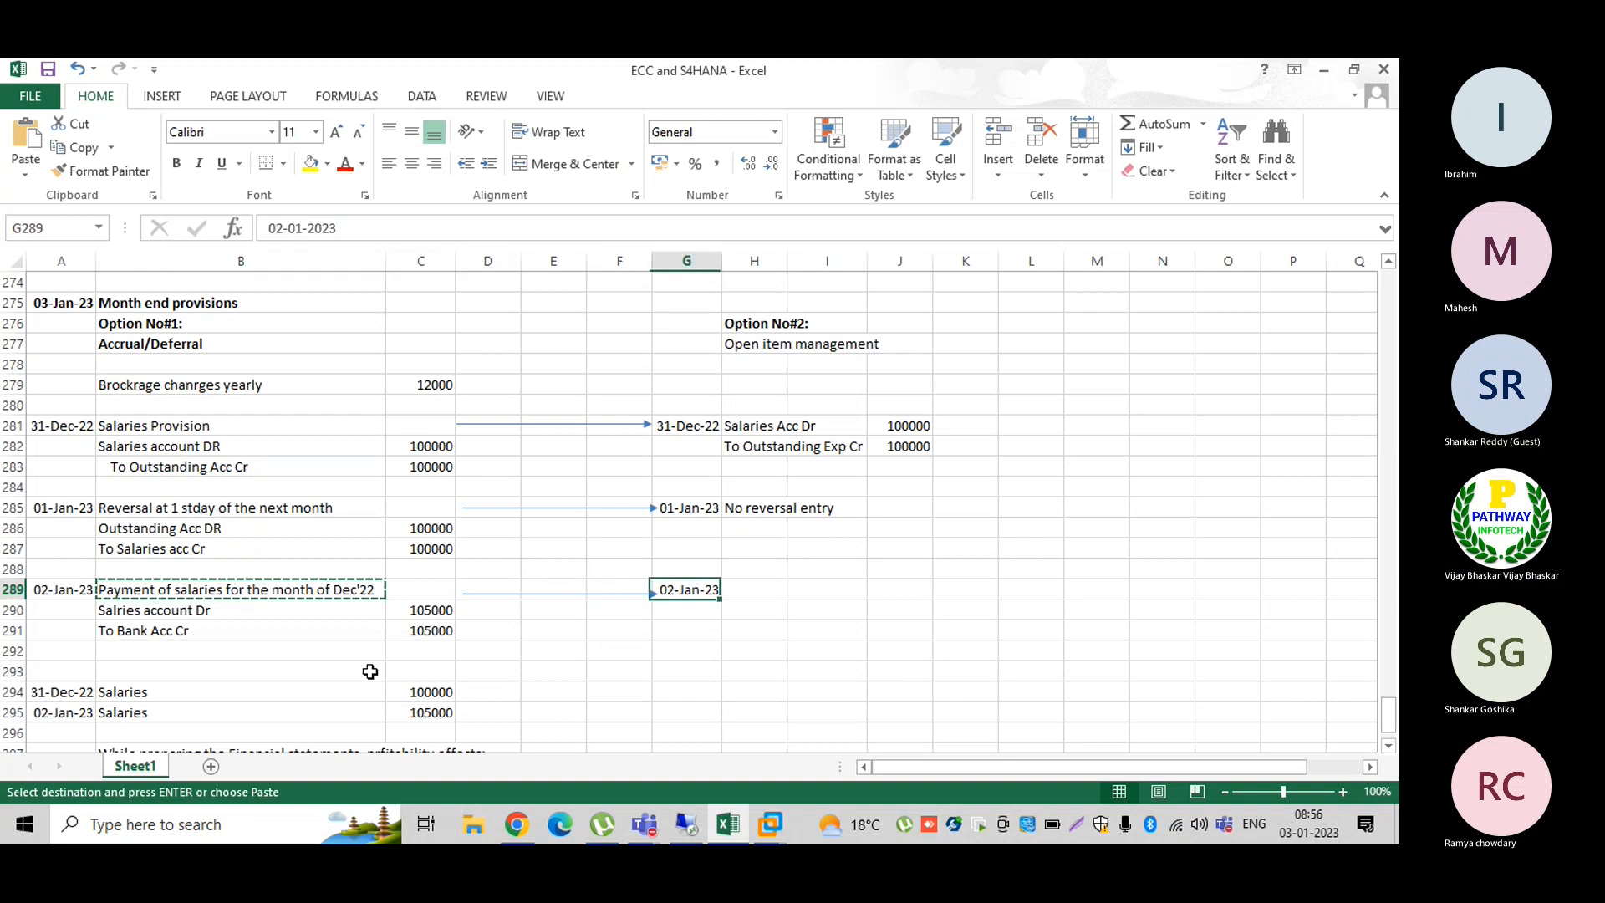
key(Return)
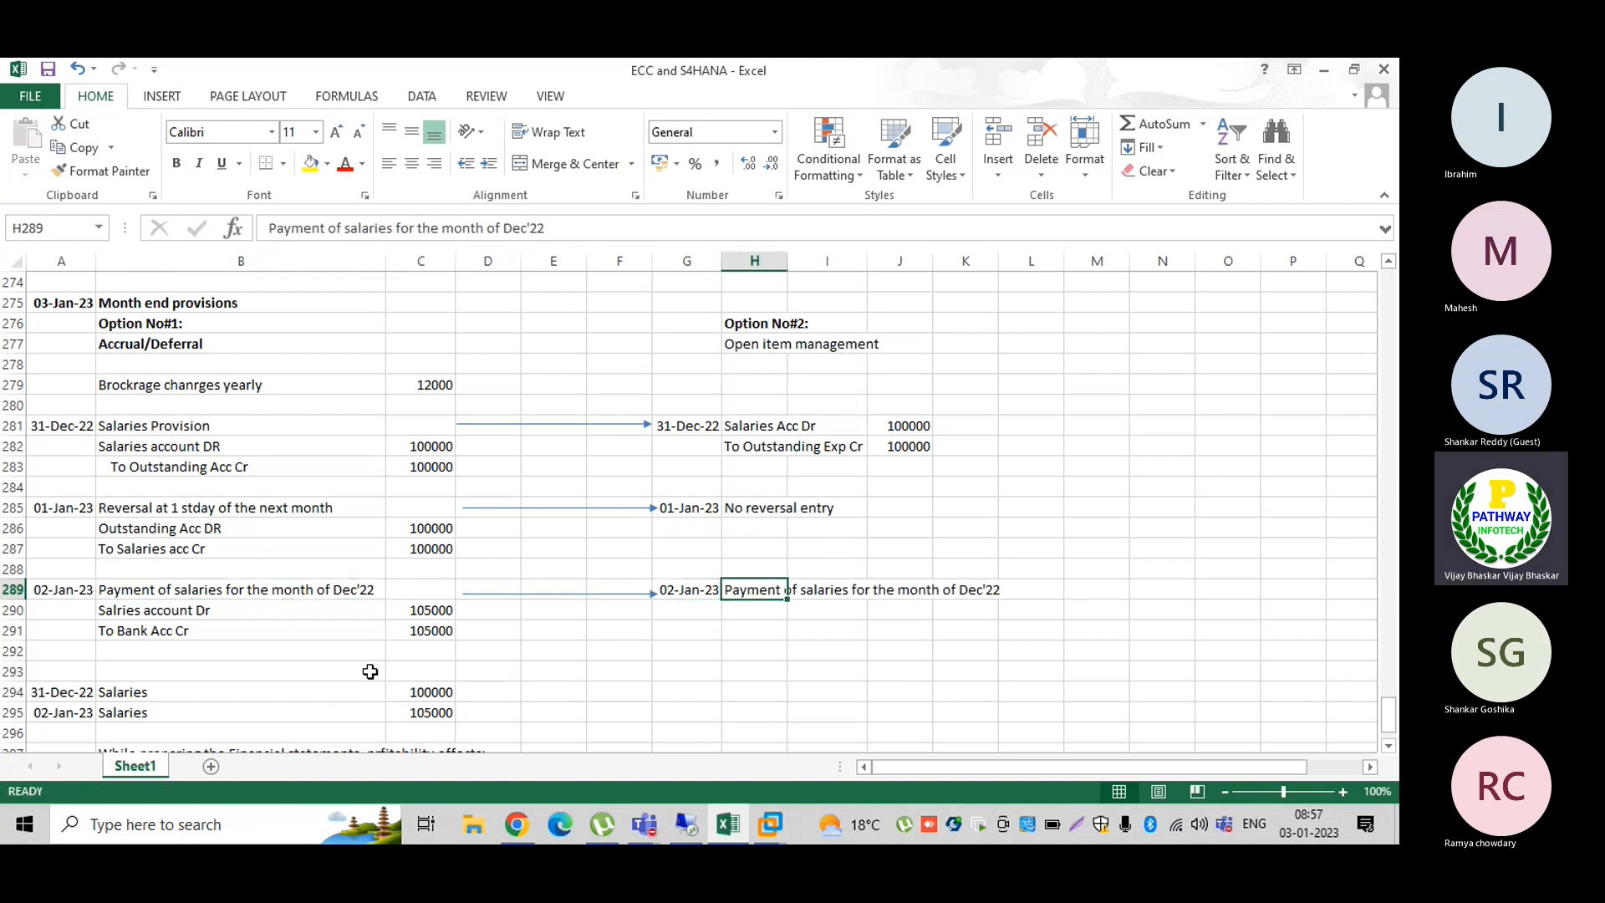
Step: Record the payment's first debit line with "Outstading Acc Dr" in H290 and 100000 in J290
click(758, 617)
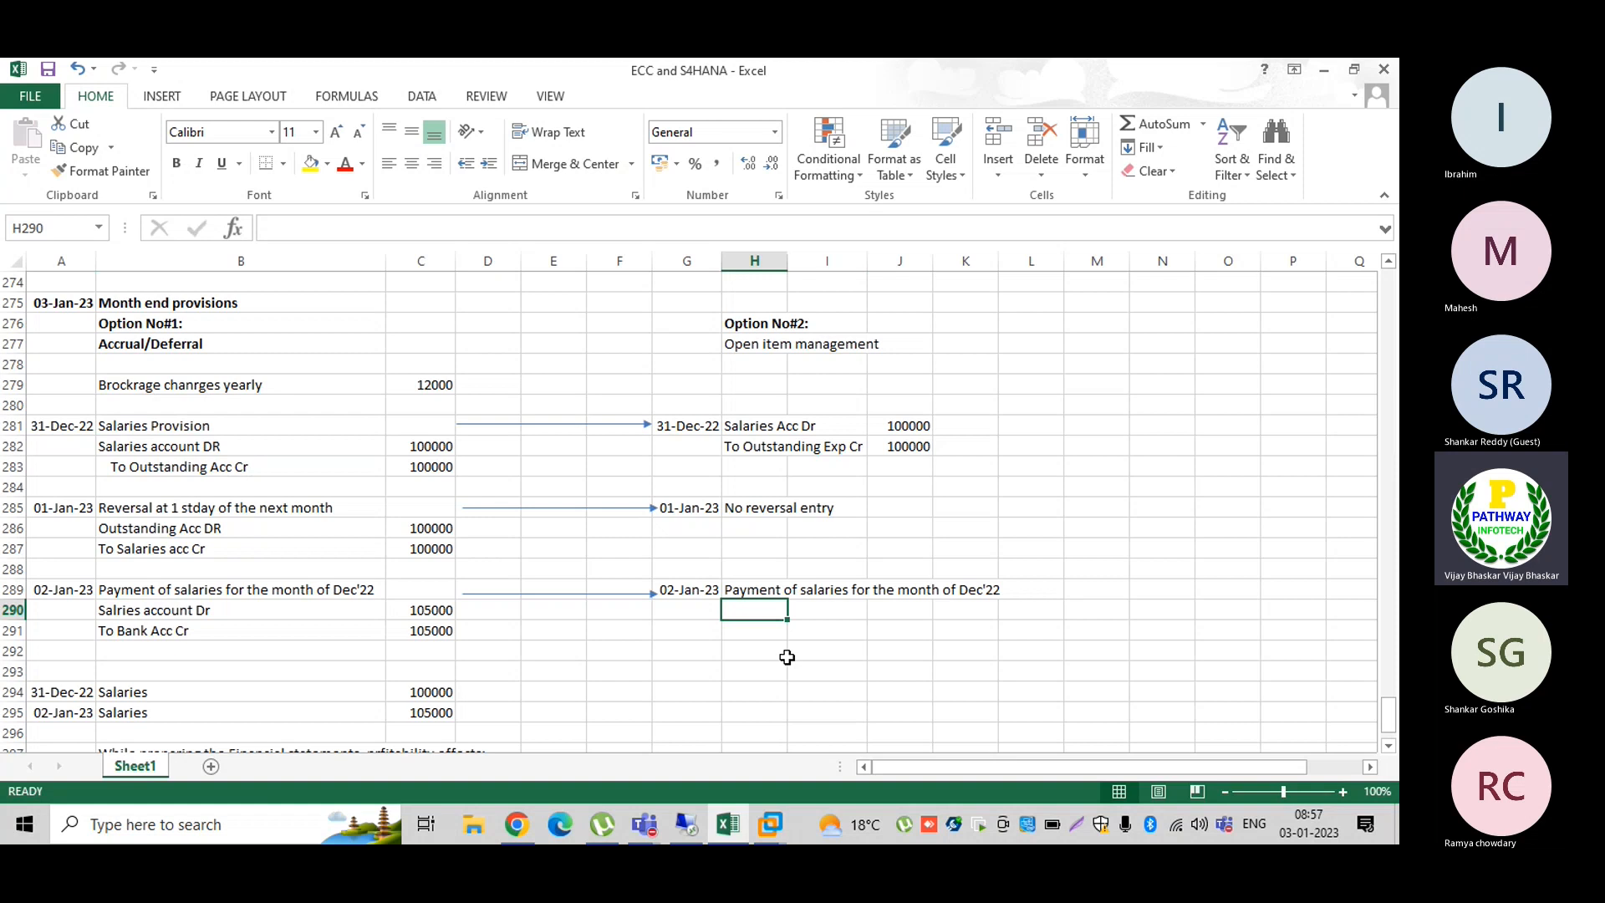
text(Ou)
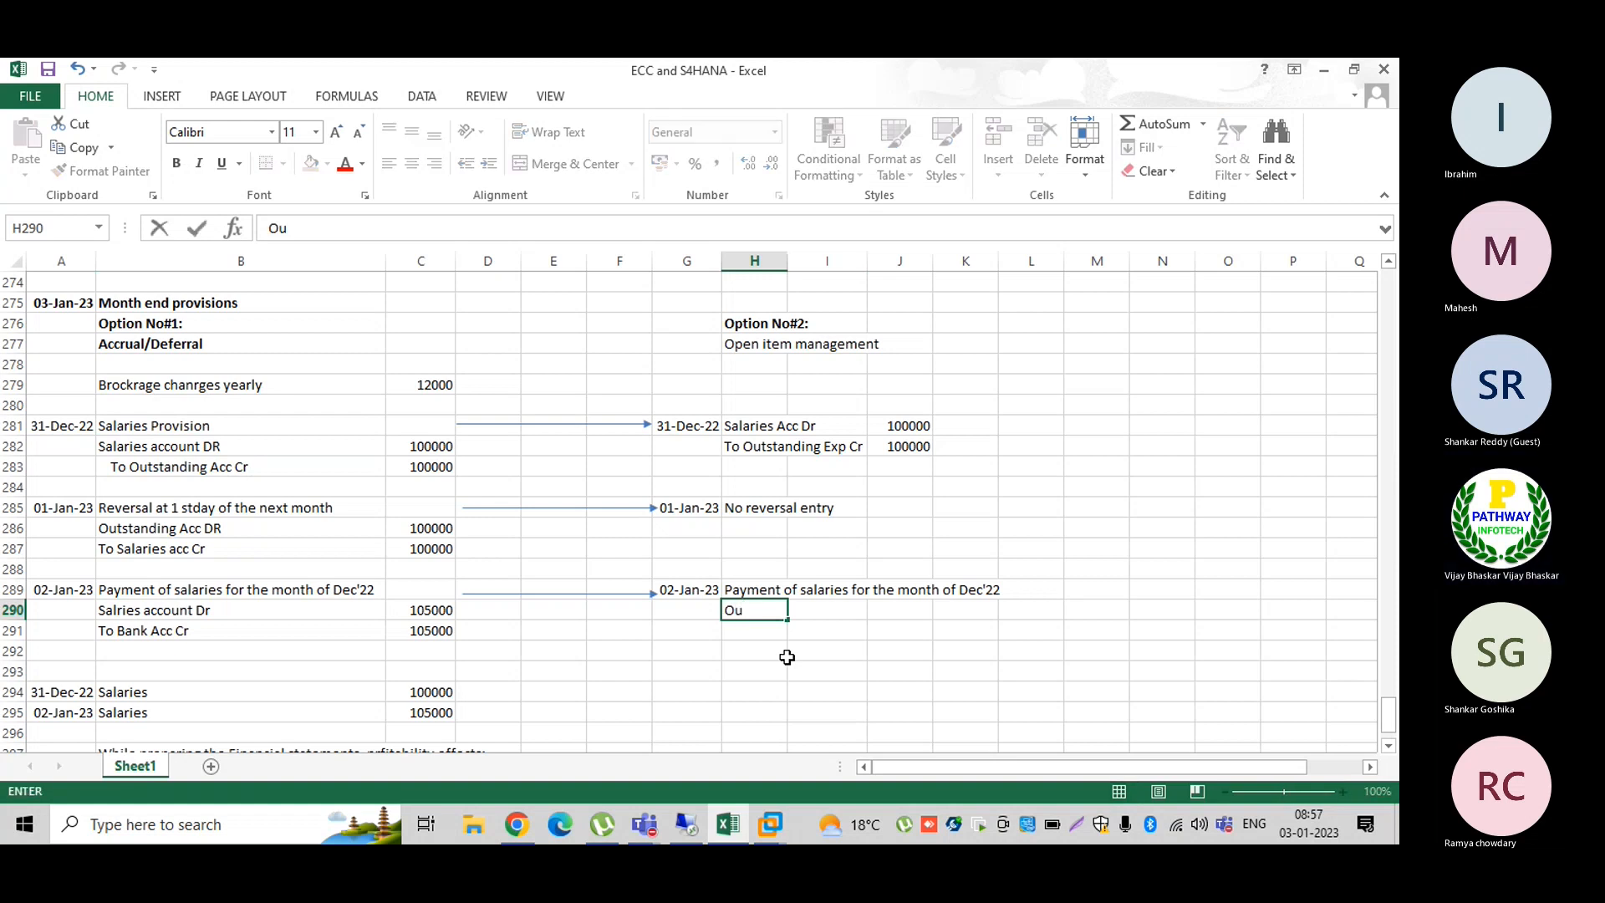
text(tstading Acc)
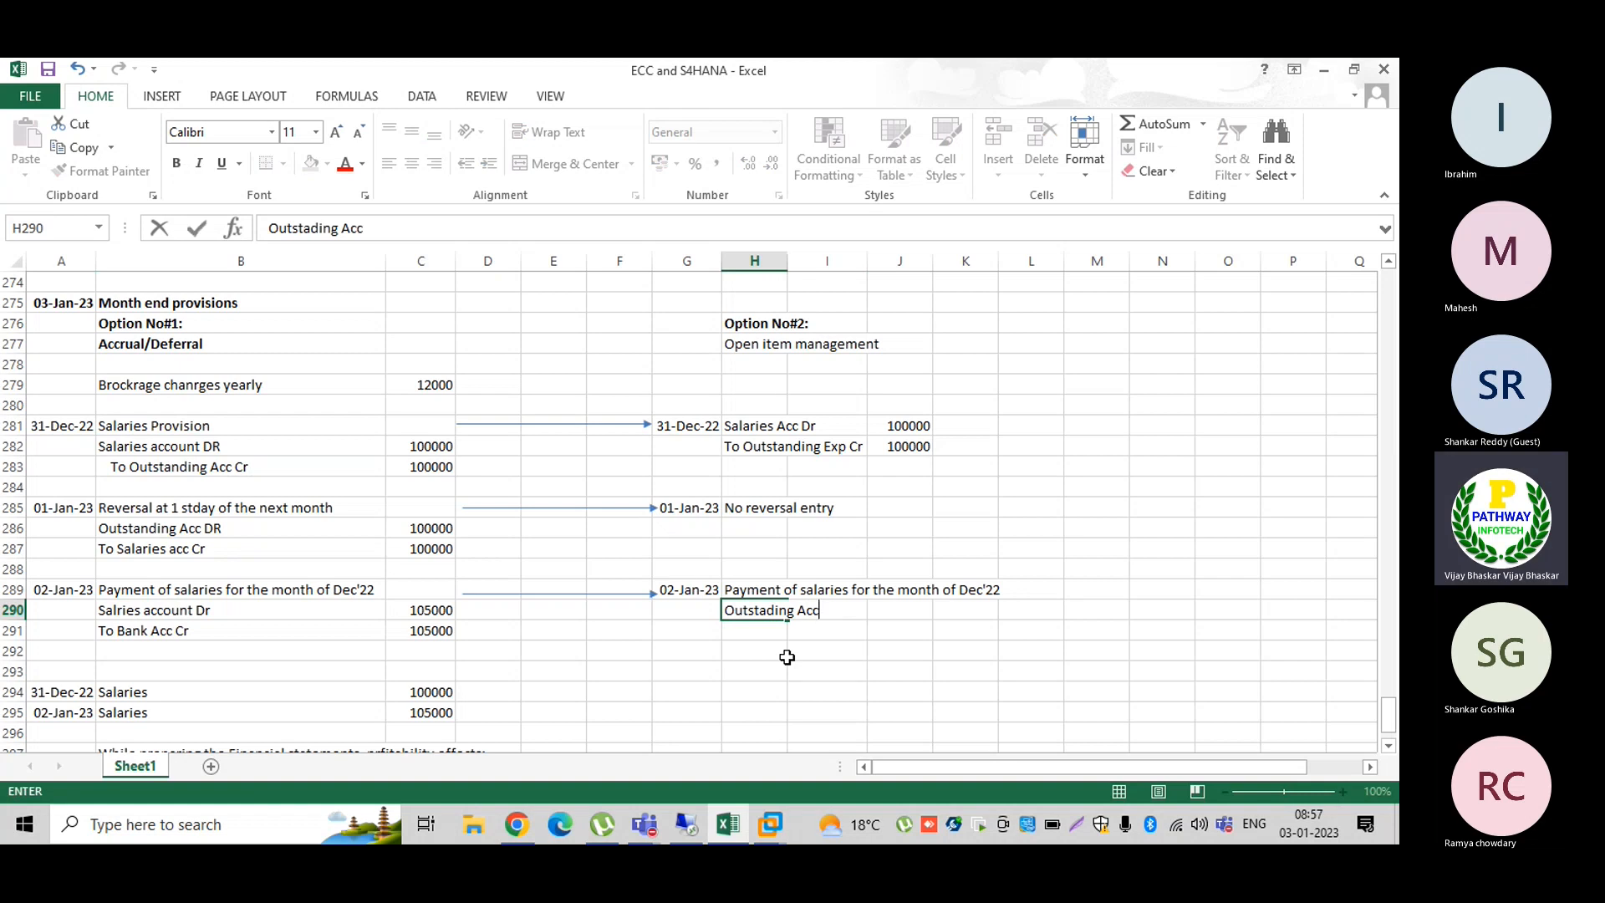
text( Dr)
key(Tab)
key(Tab)
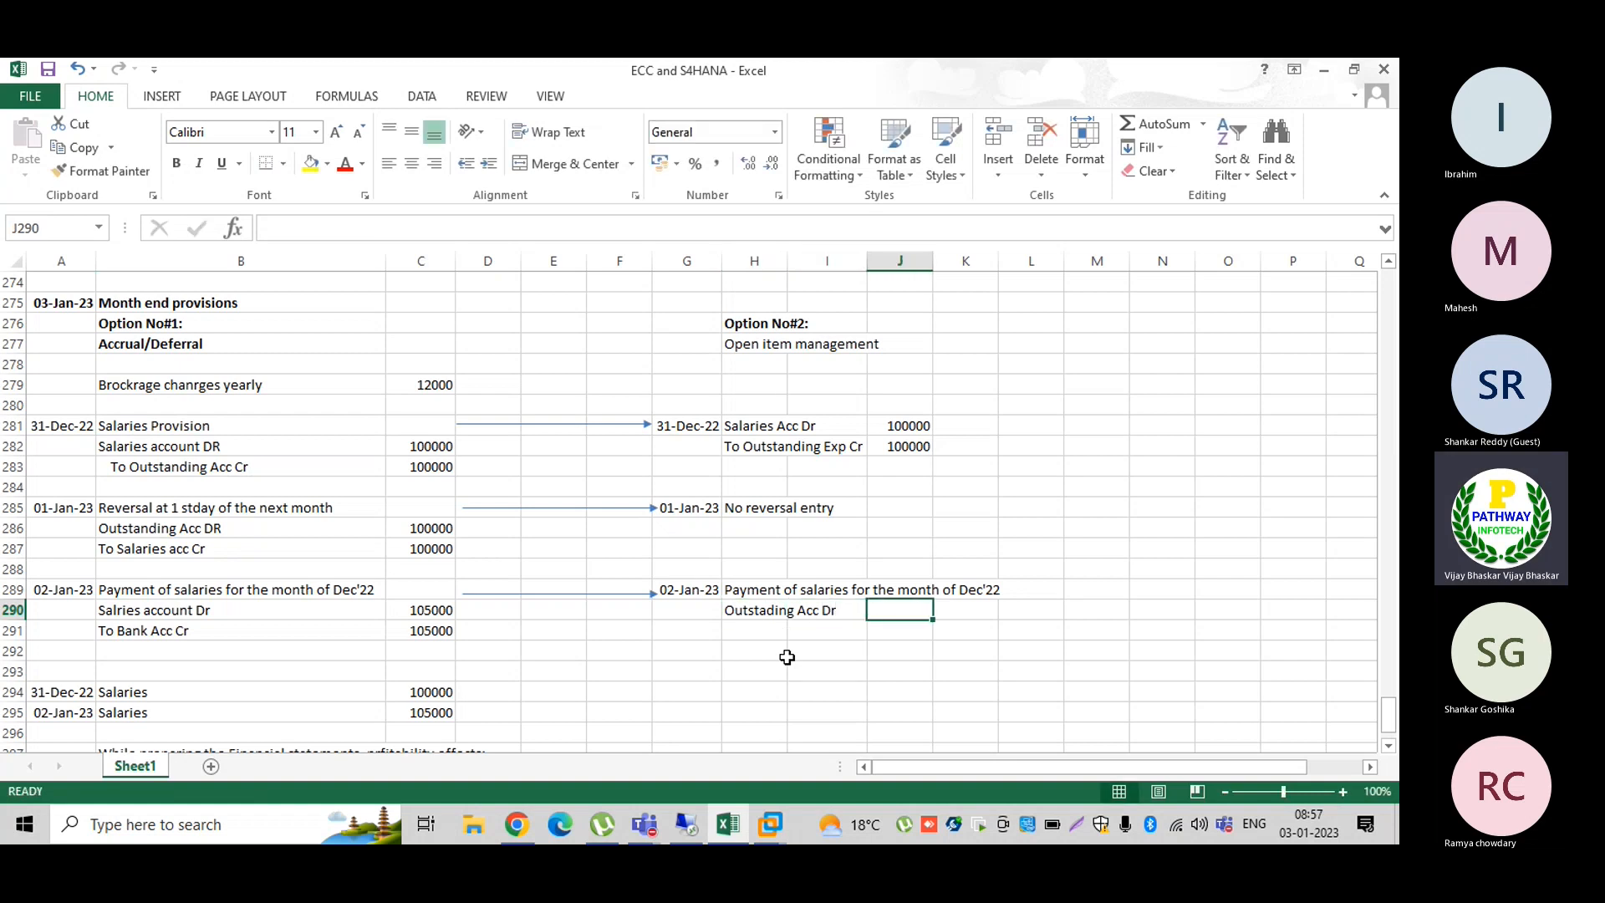
text(100000)
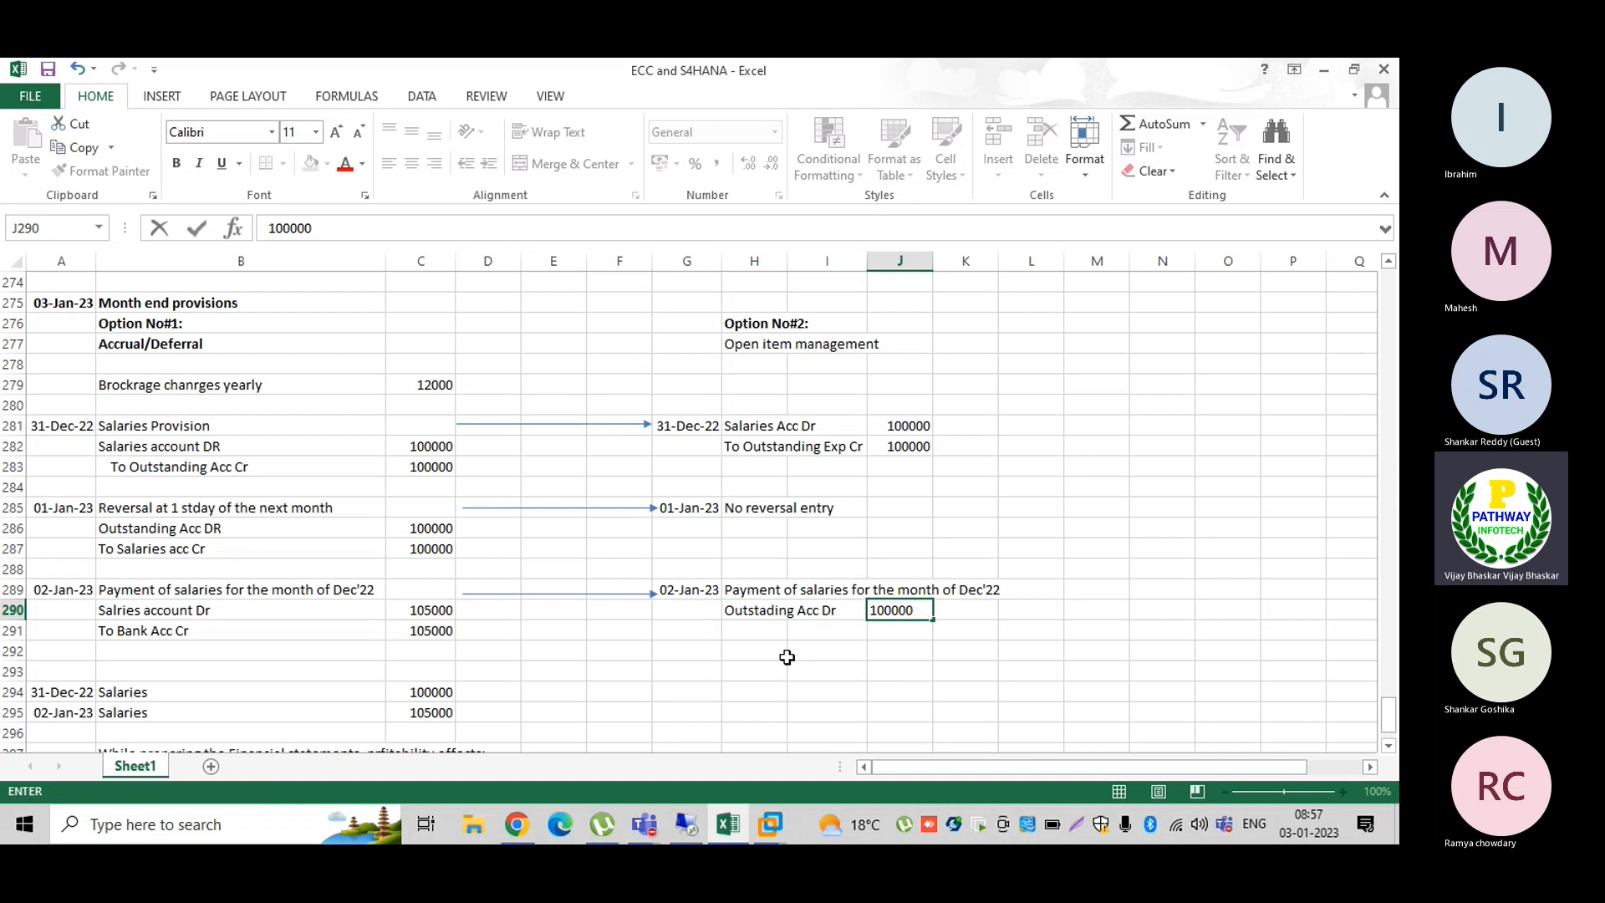
key(Return)
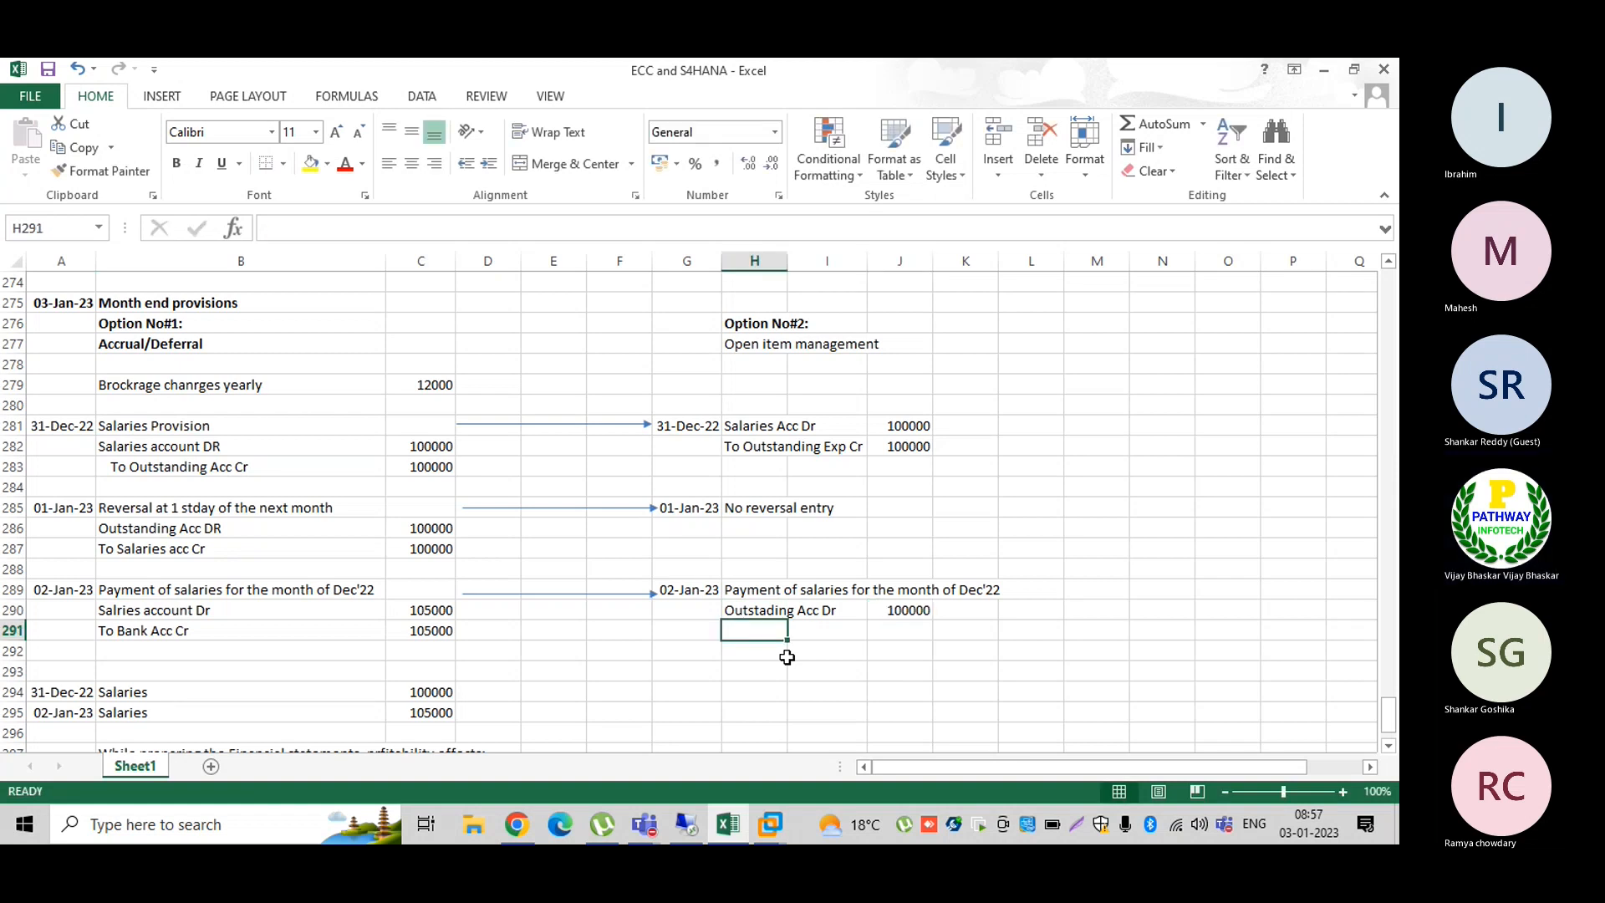
Step: Add the second debit line "Slaries Acc DR" in H291 with 5000 in J291
text(Slaries Acc)
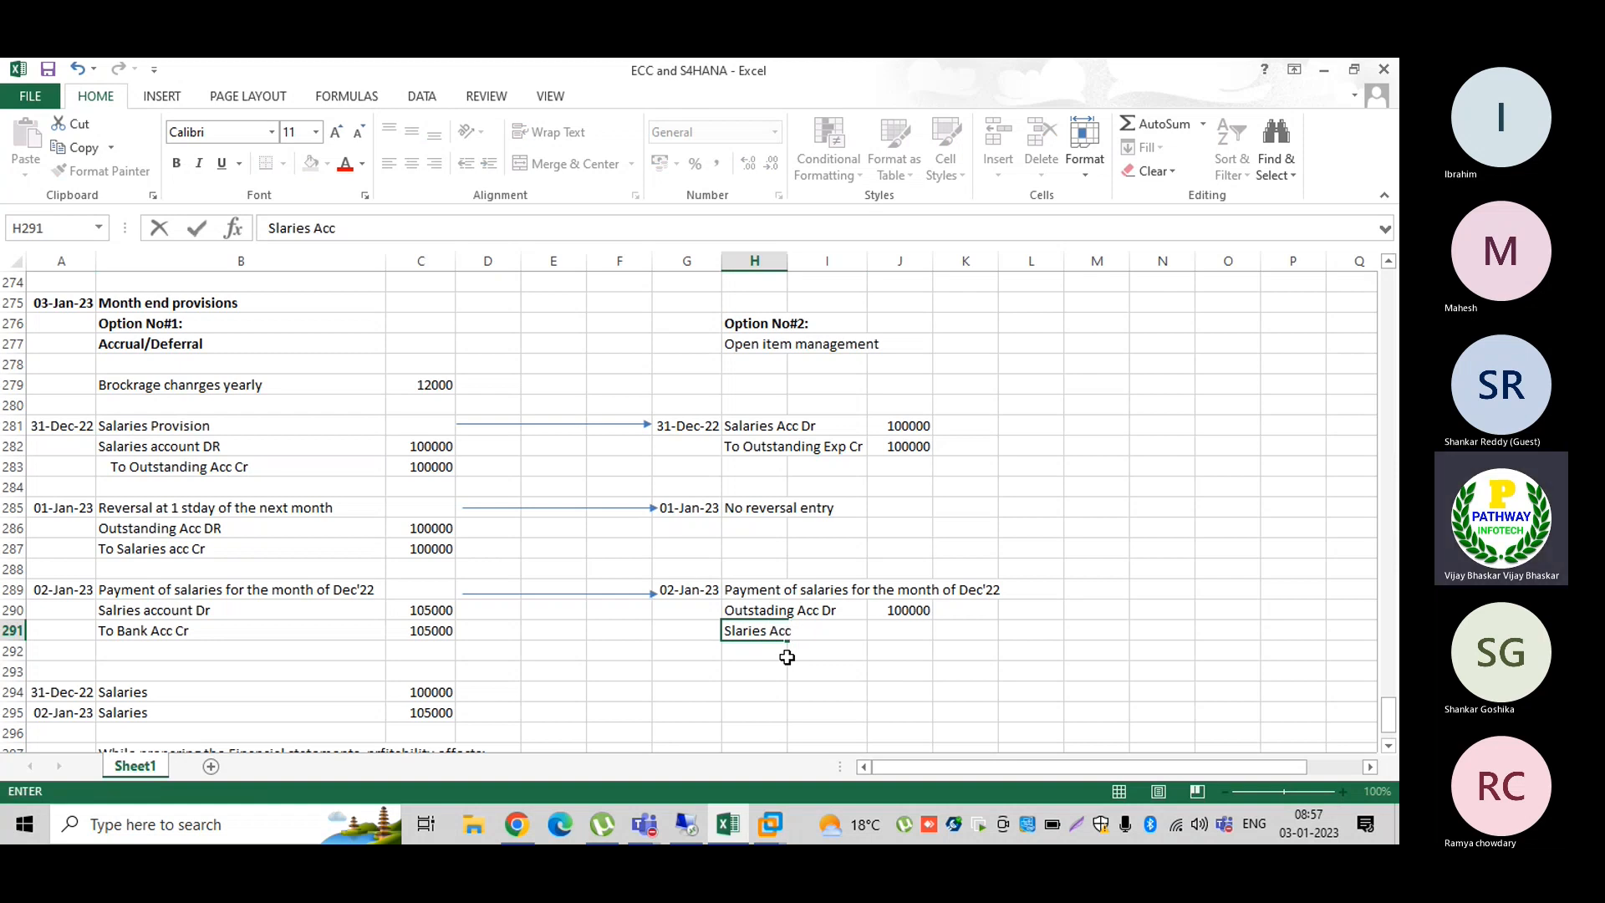
text( DR)
key(Tab)
key(Tab)
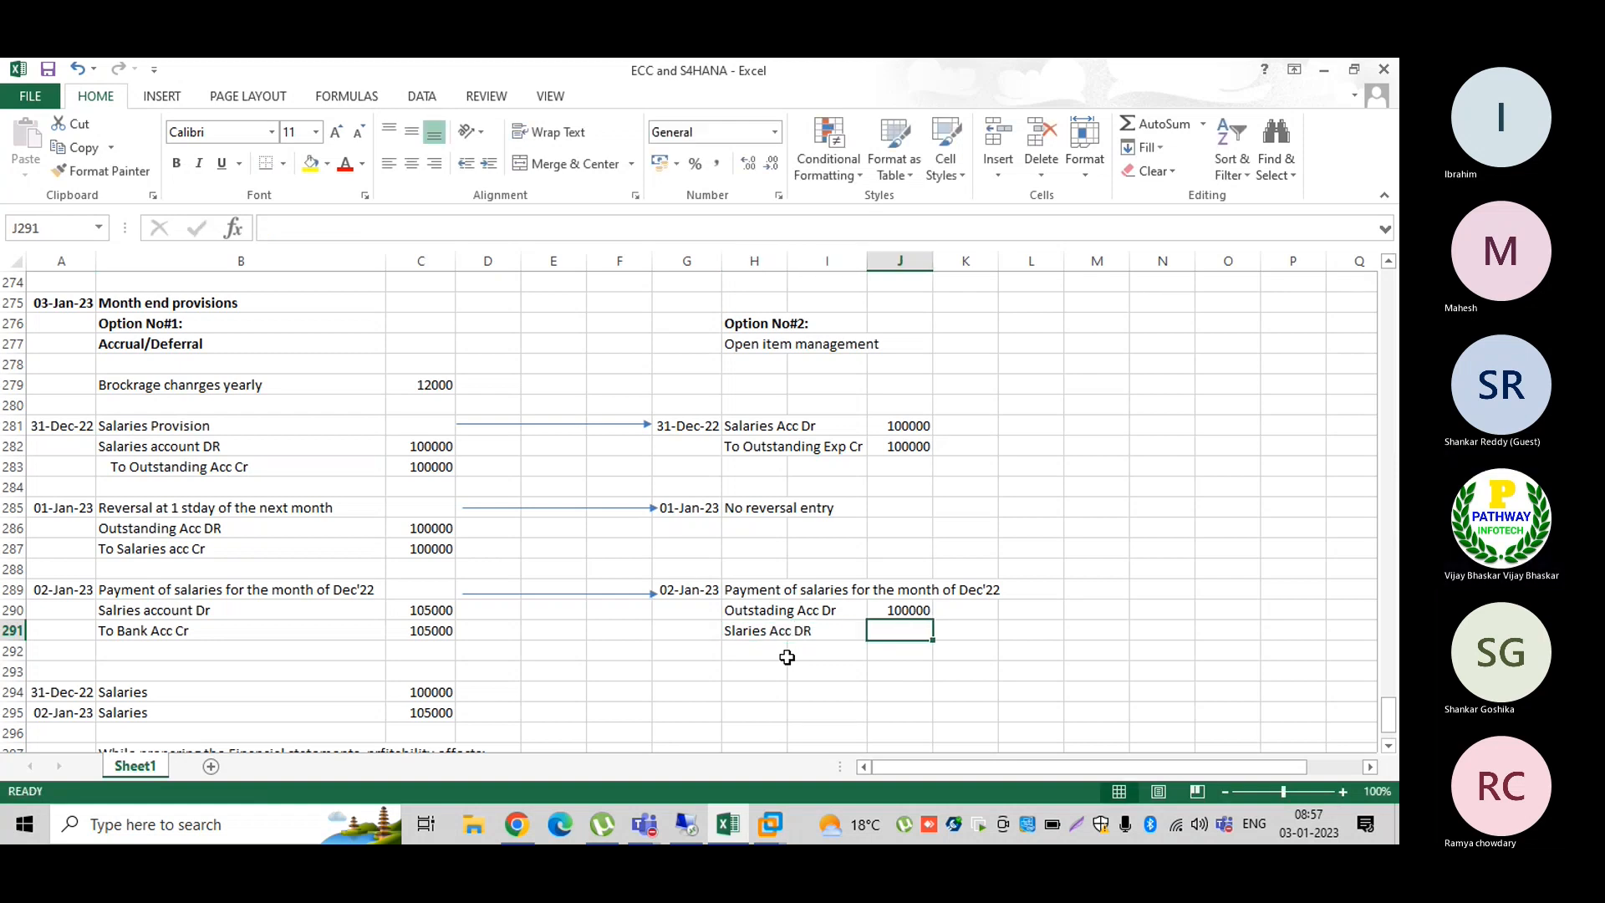
text(5000)
Step: Add the credit line "To Bank Account" in H292 beneath the second option's payment debit lines
click(787, 657)
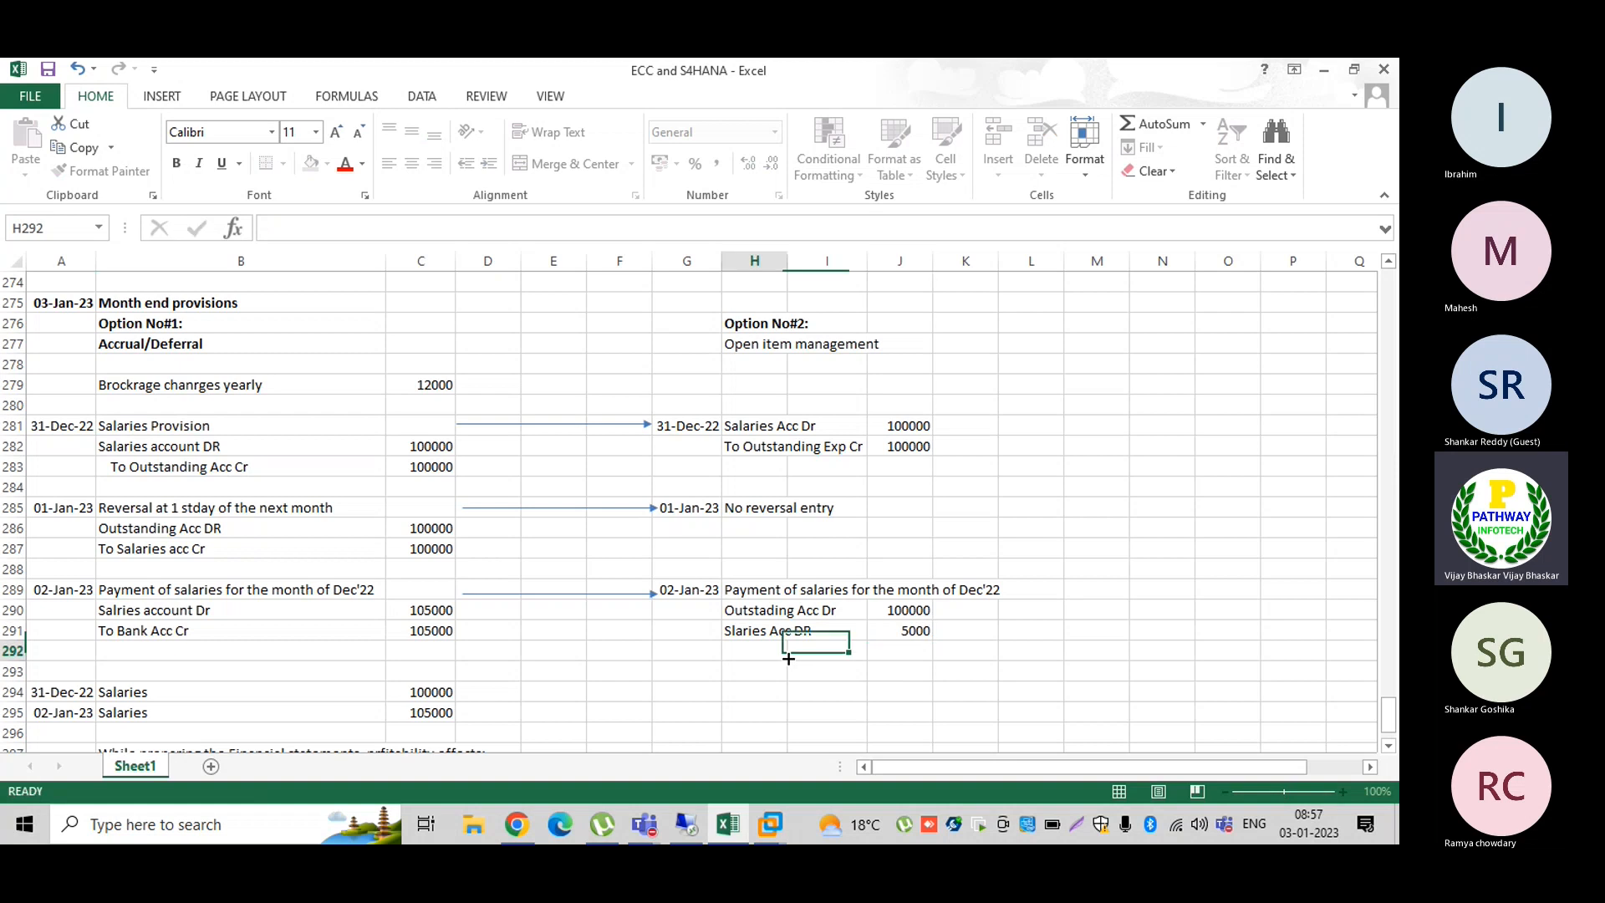
text(T)
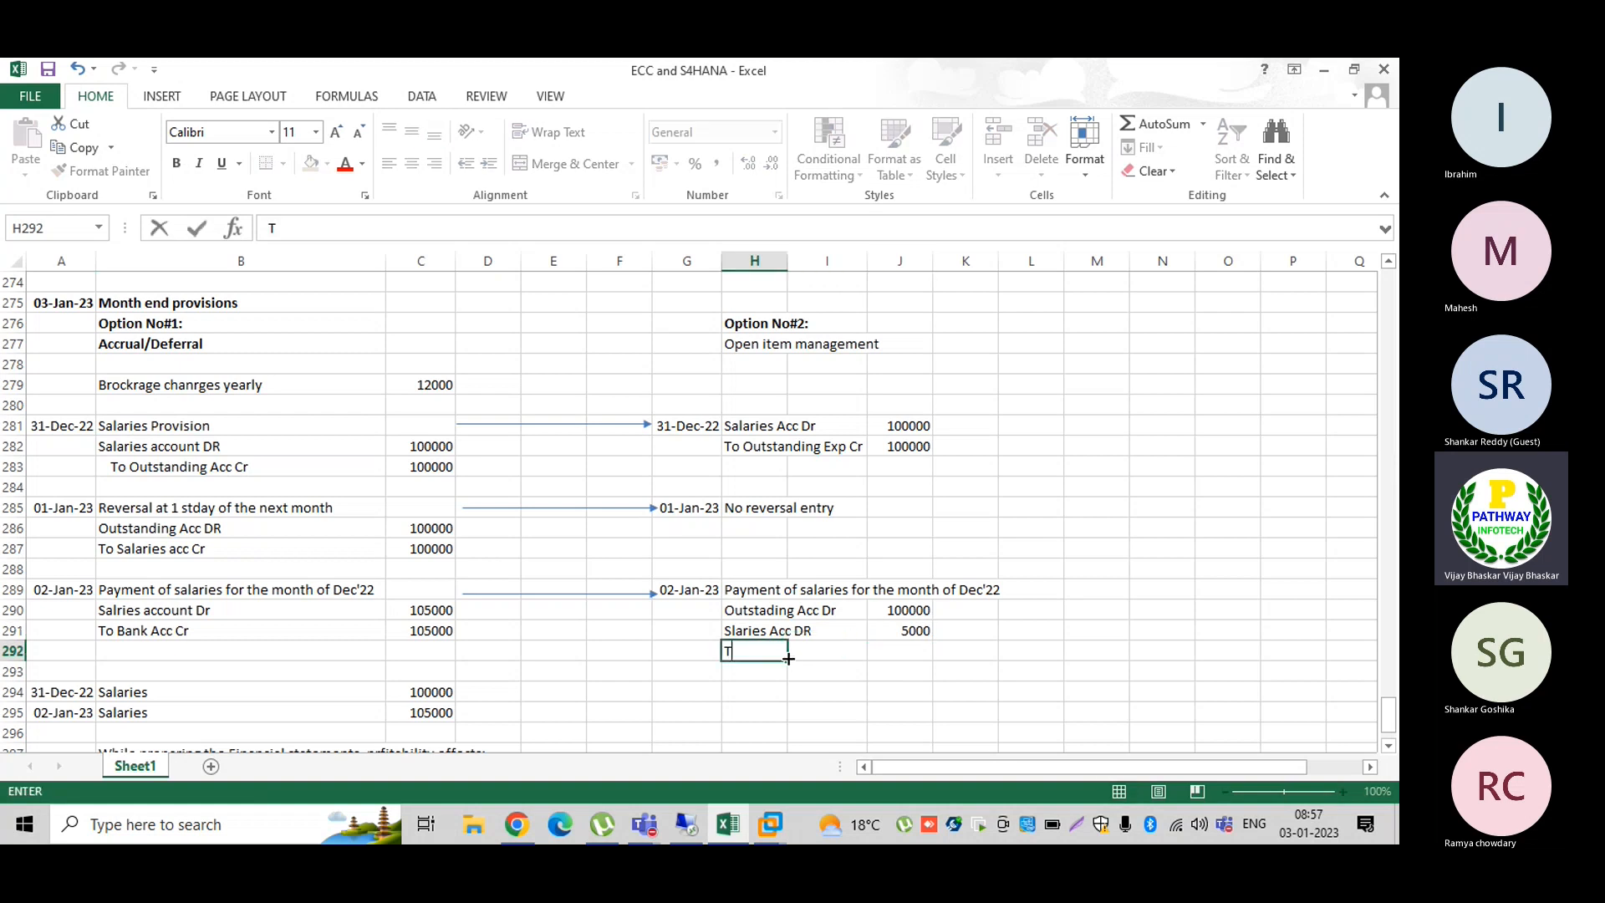
text(o Bank Account)
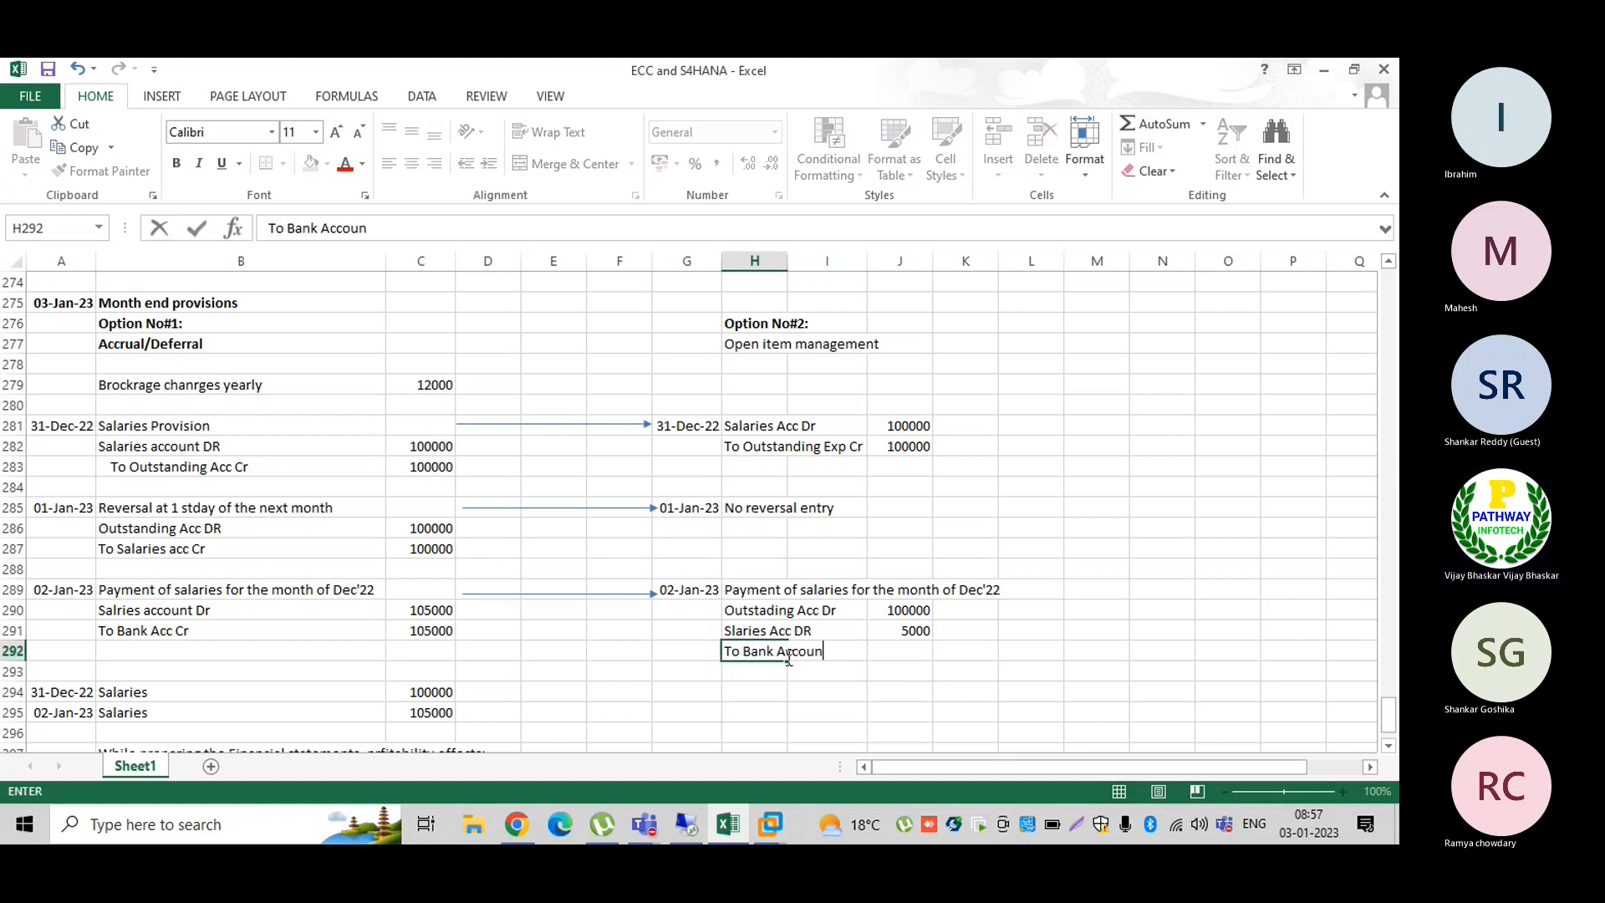
click(788, 659)
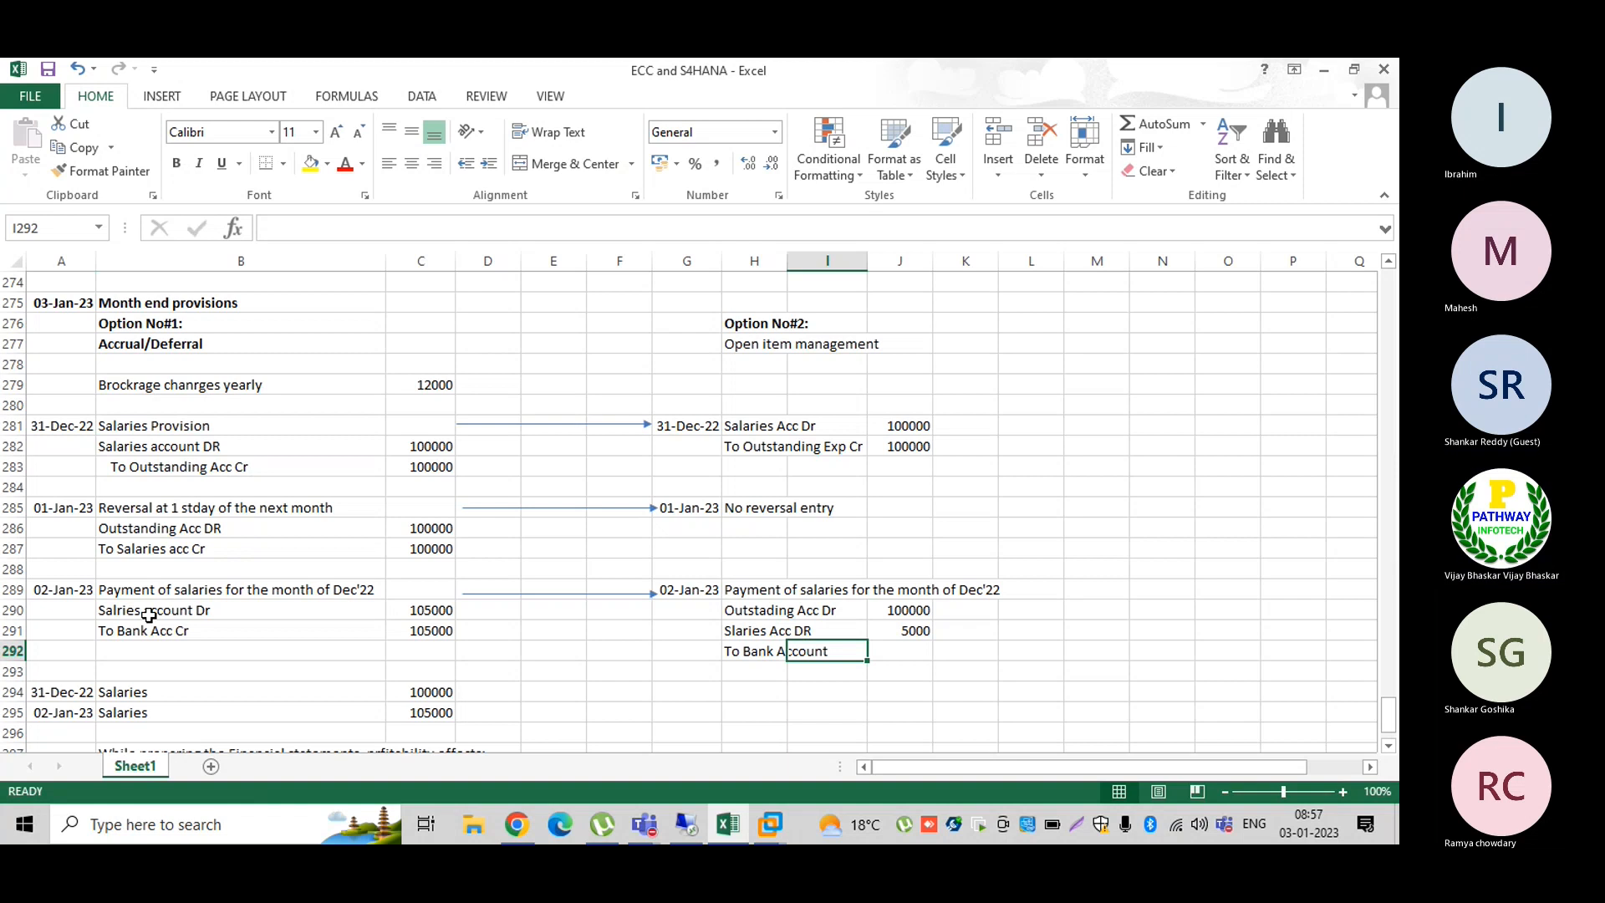
Step: Enter -105000 in J292 as the bank credit amount, after comparing the outstanding and salaries lines of both options
click(161, 528)
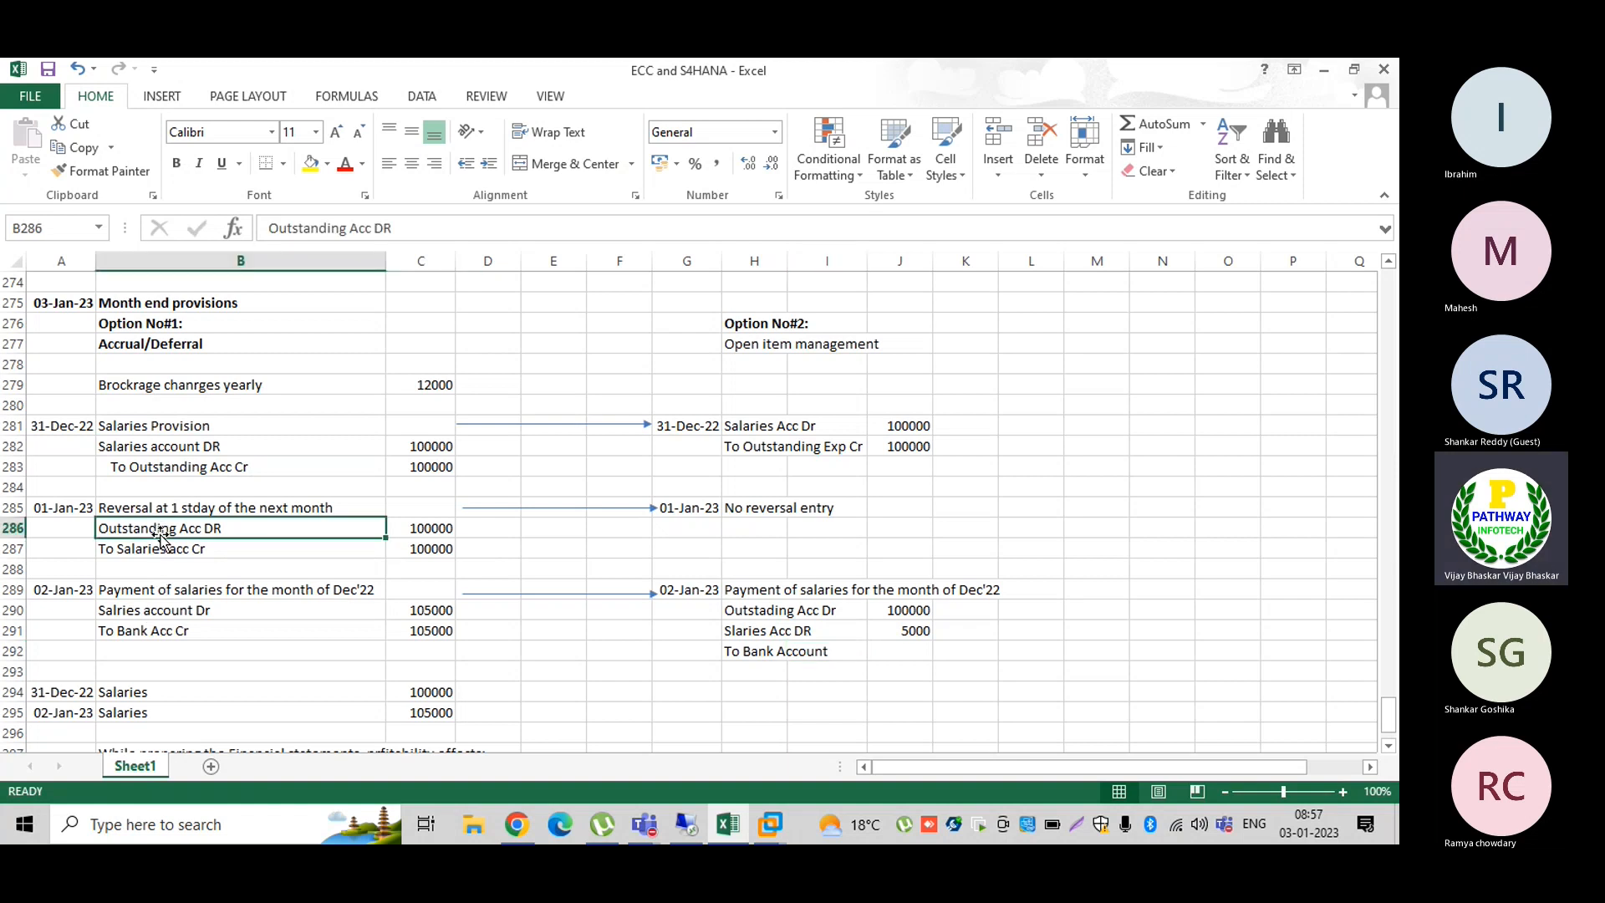
click(127, 615)
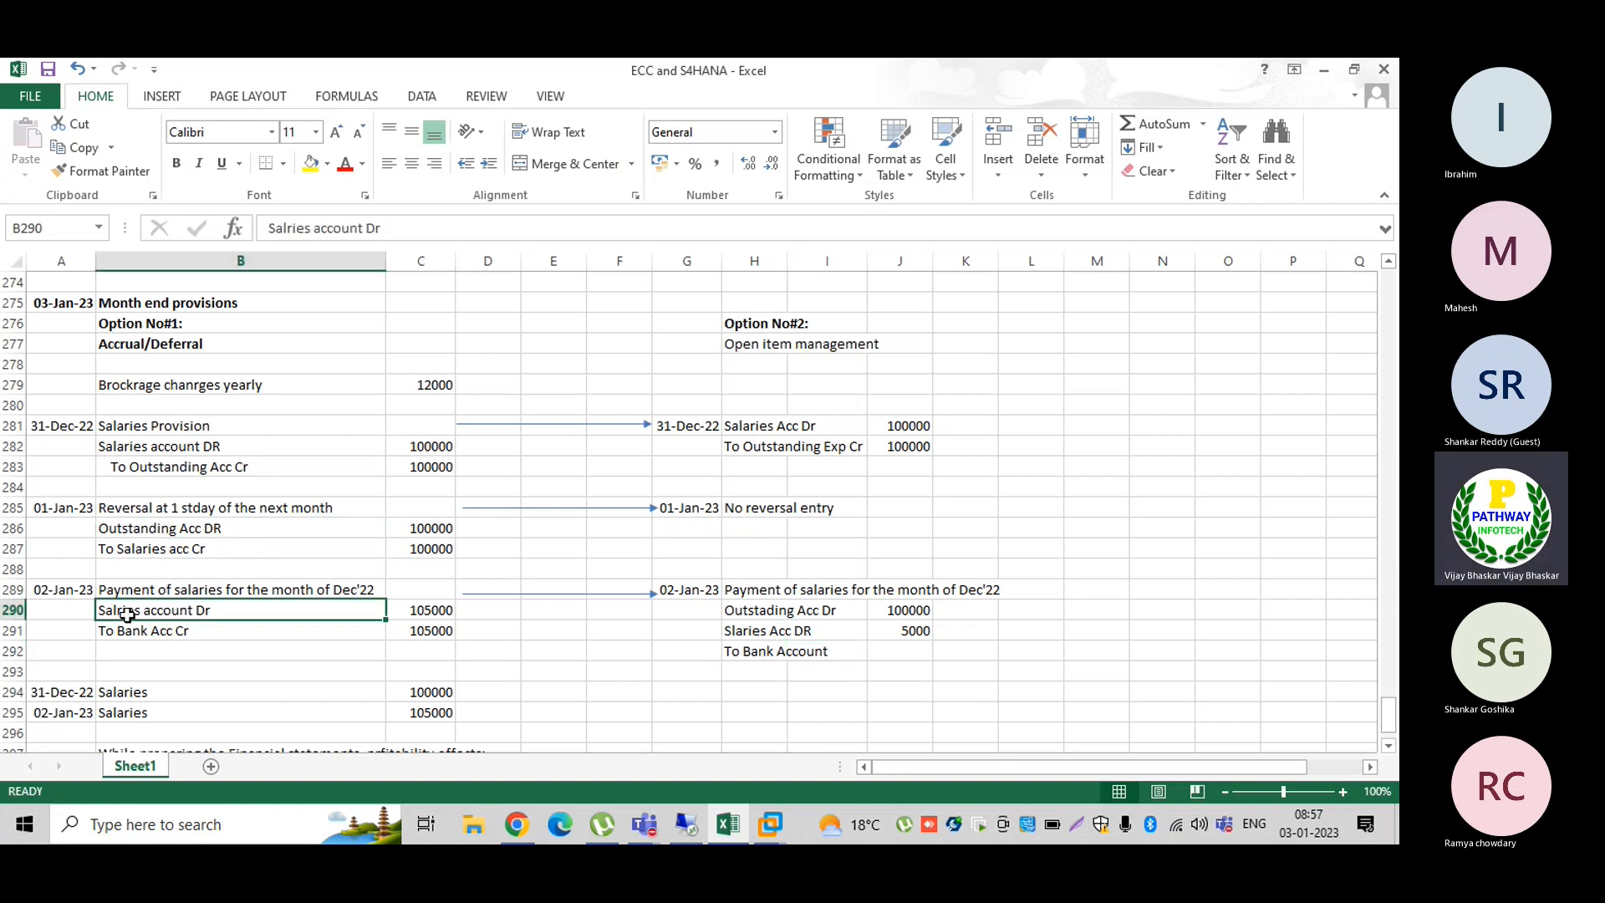
click(760, 612)
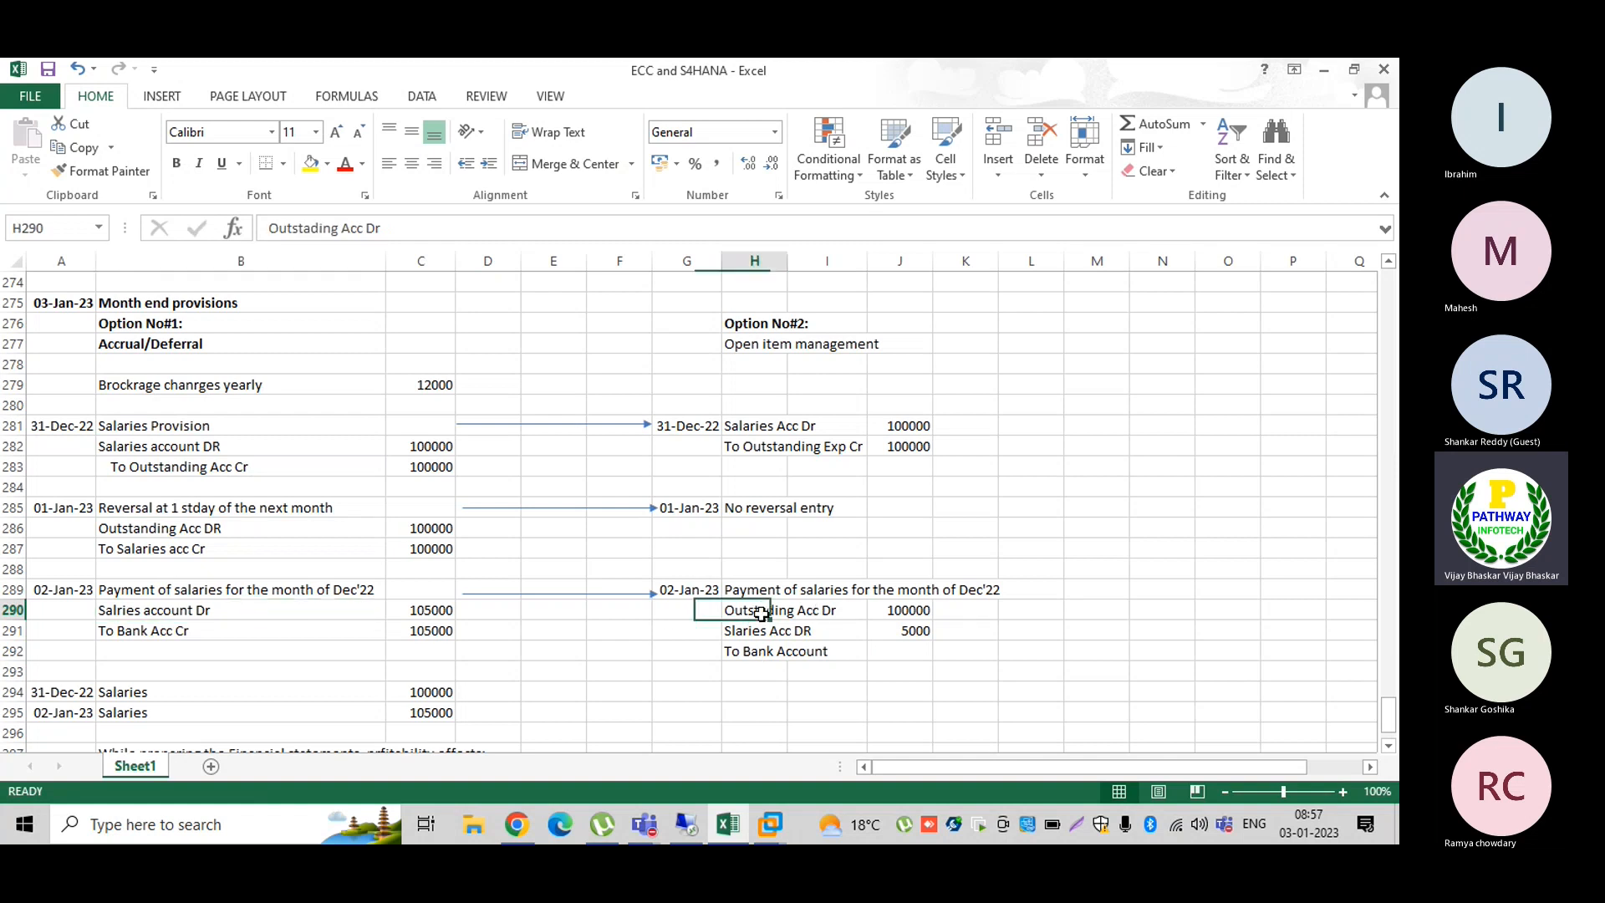
drag(761, 613, 875, 608)
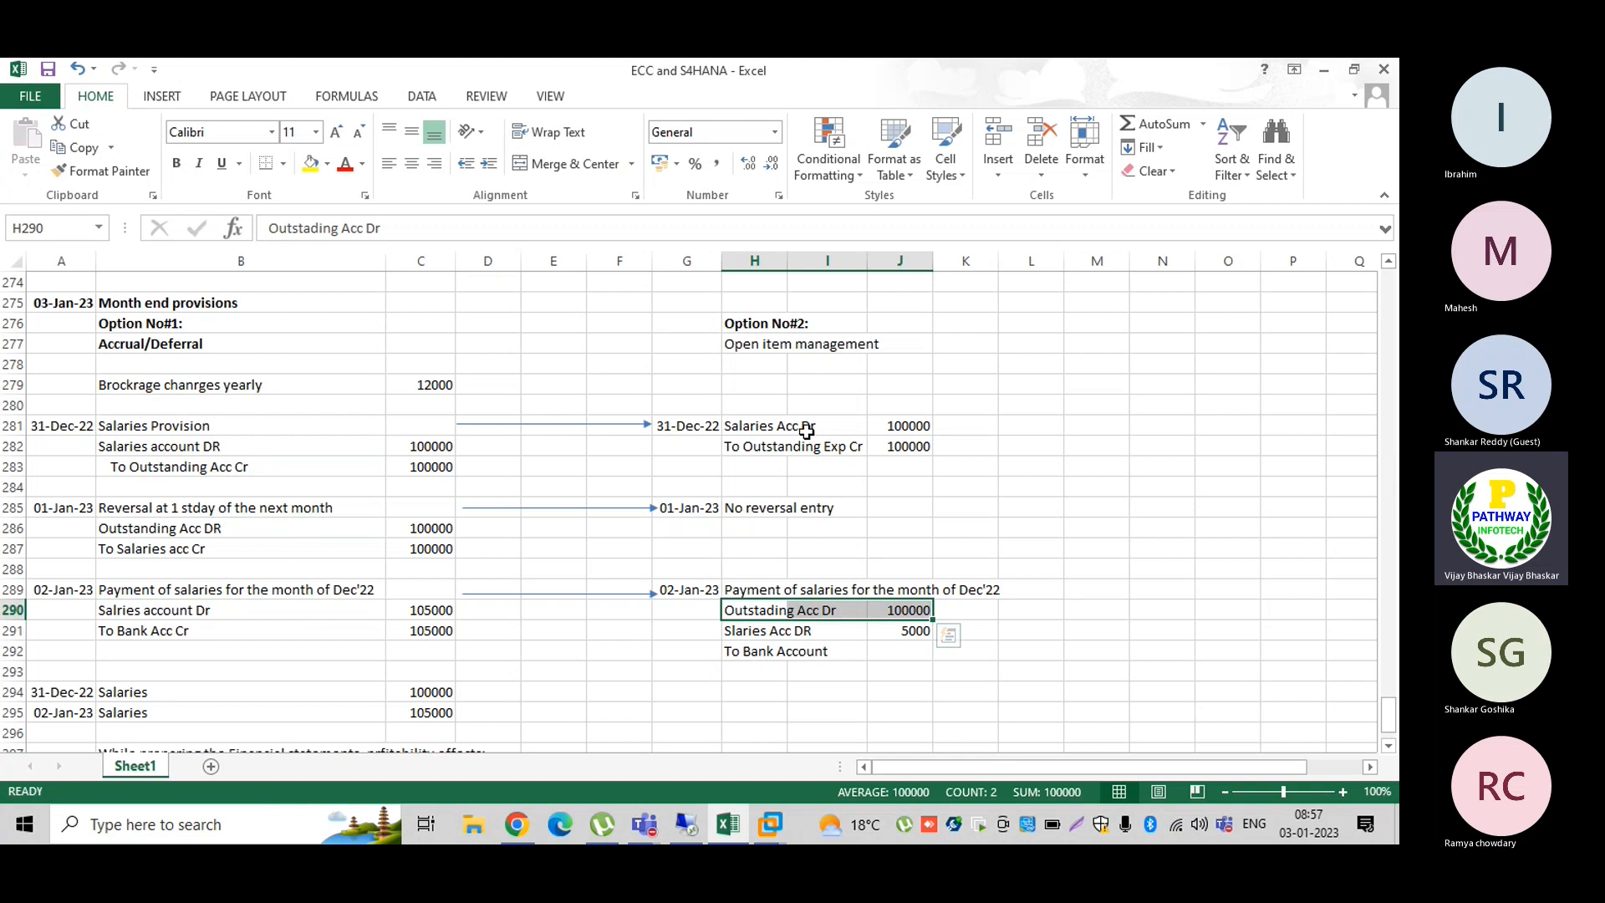
click(782, 452)
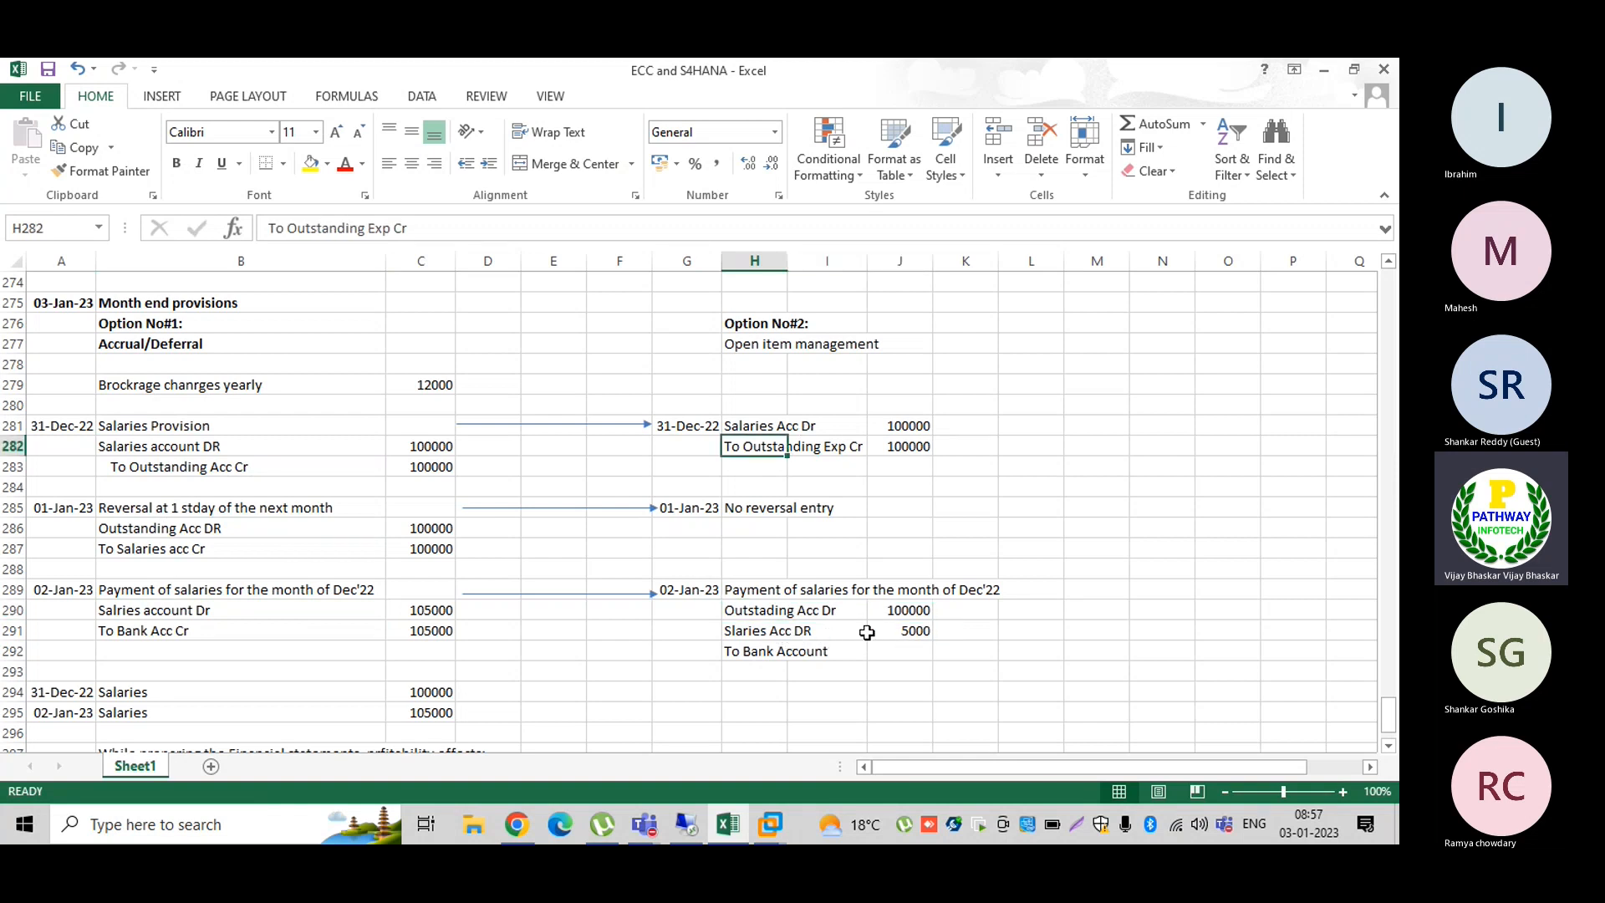
click(908, 653)
text(-)
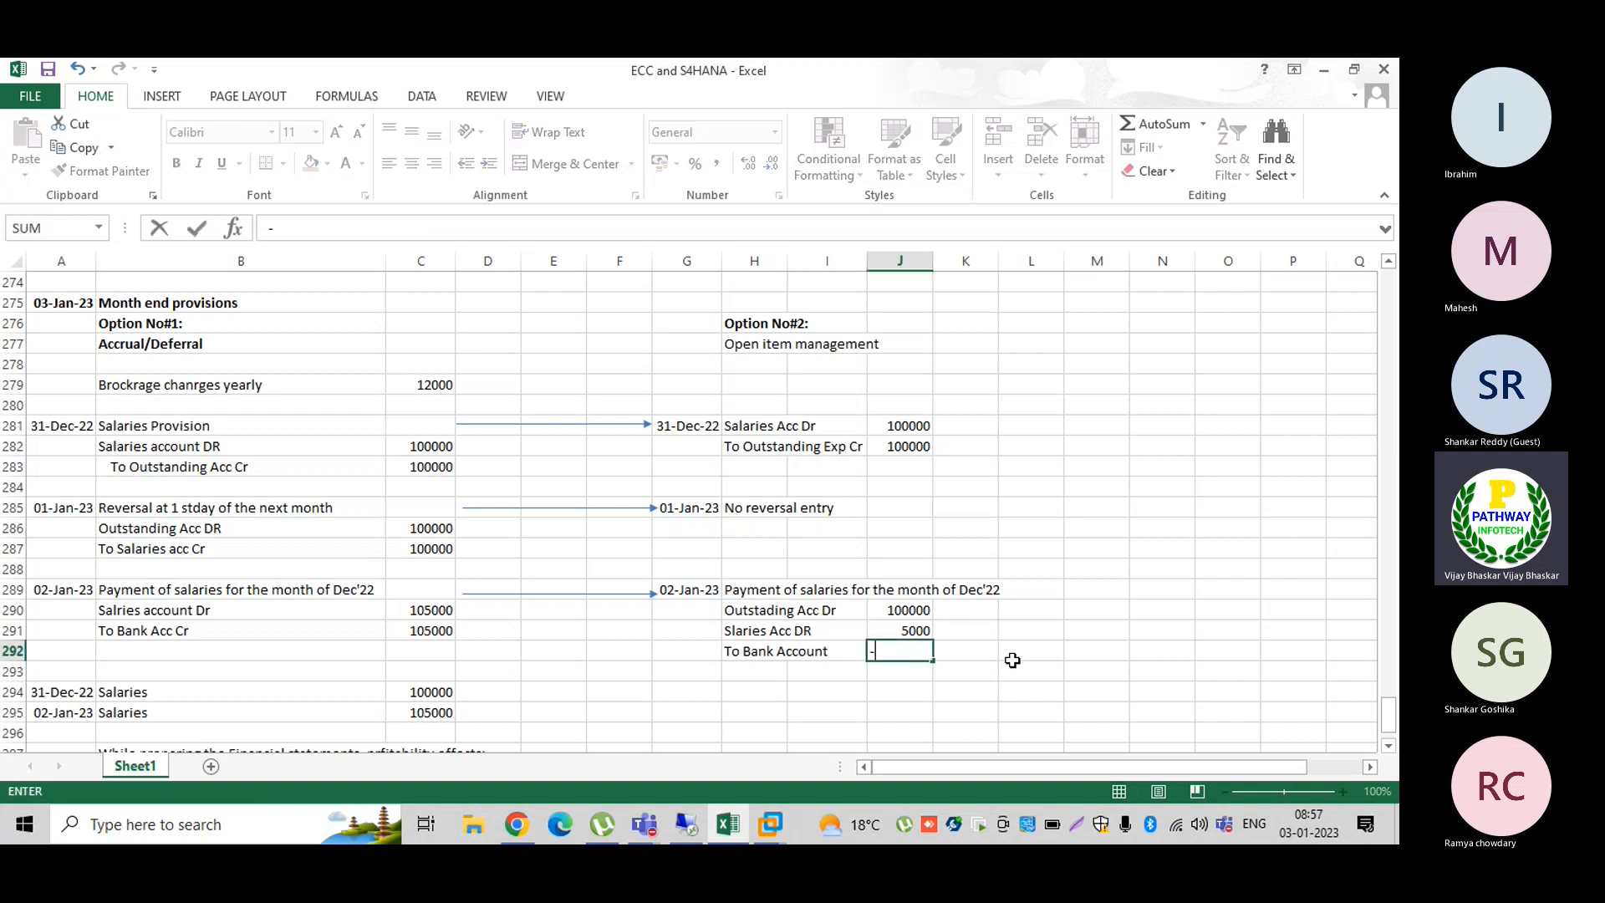
text(105000)
key(Return)
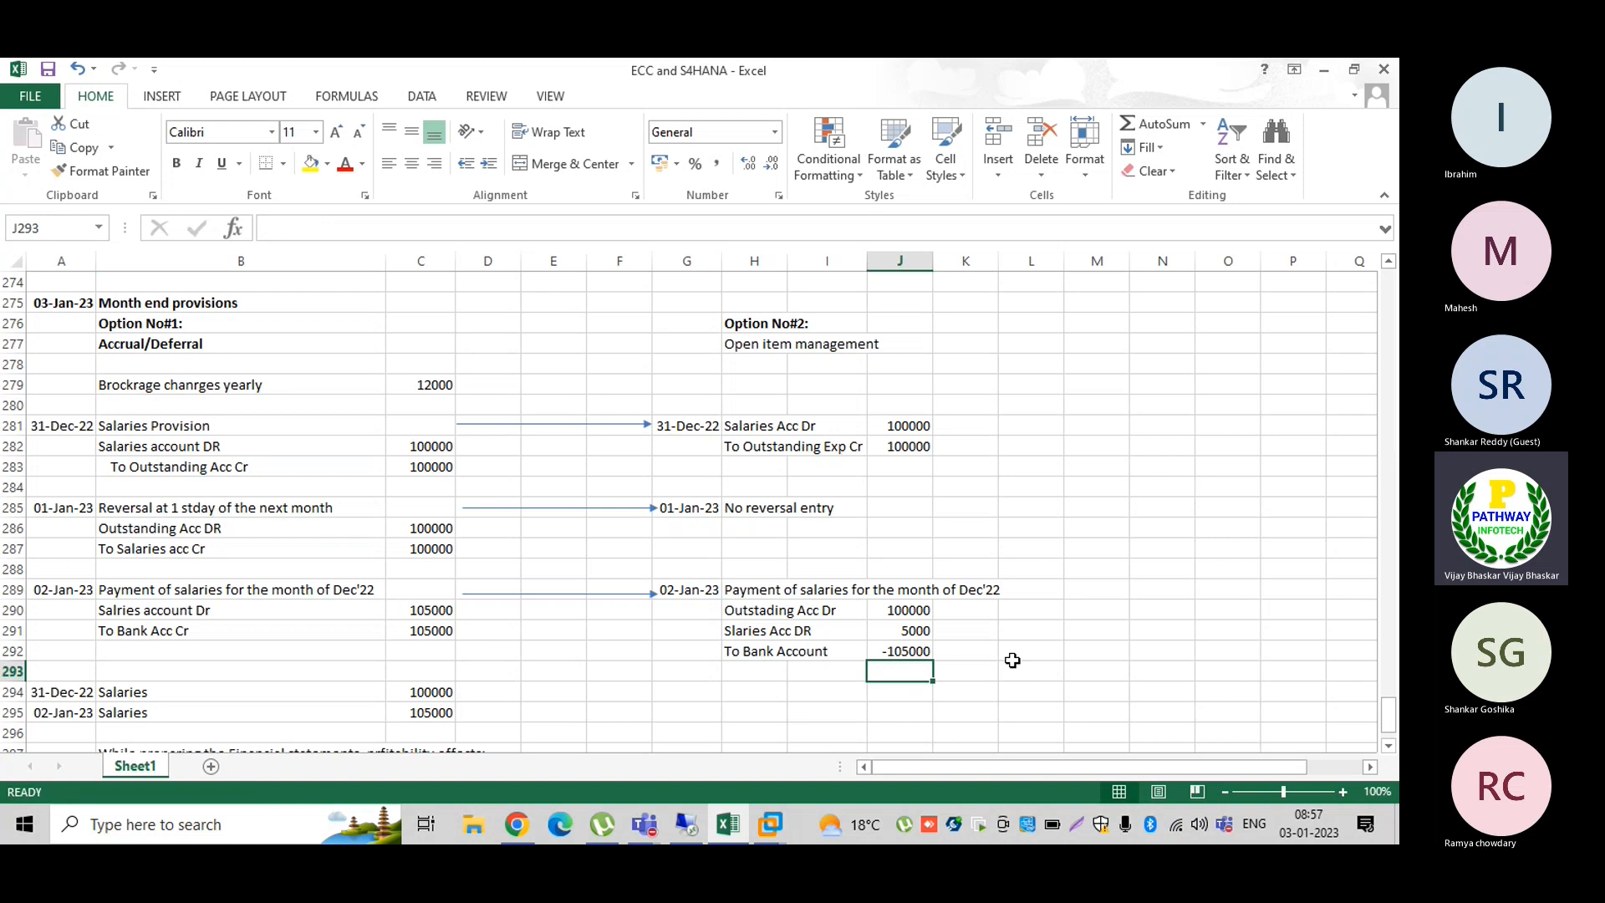
Step: Copy the heading "While preparing the Financial statements, prfitability effects:" from B297 into G297 for the second option
scroll(1060, 634, down, 3)
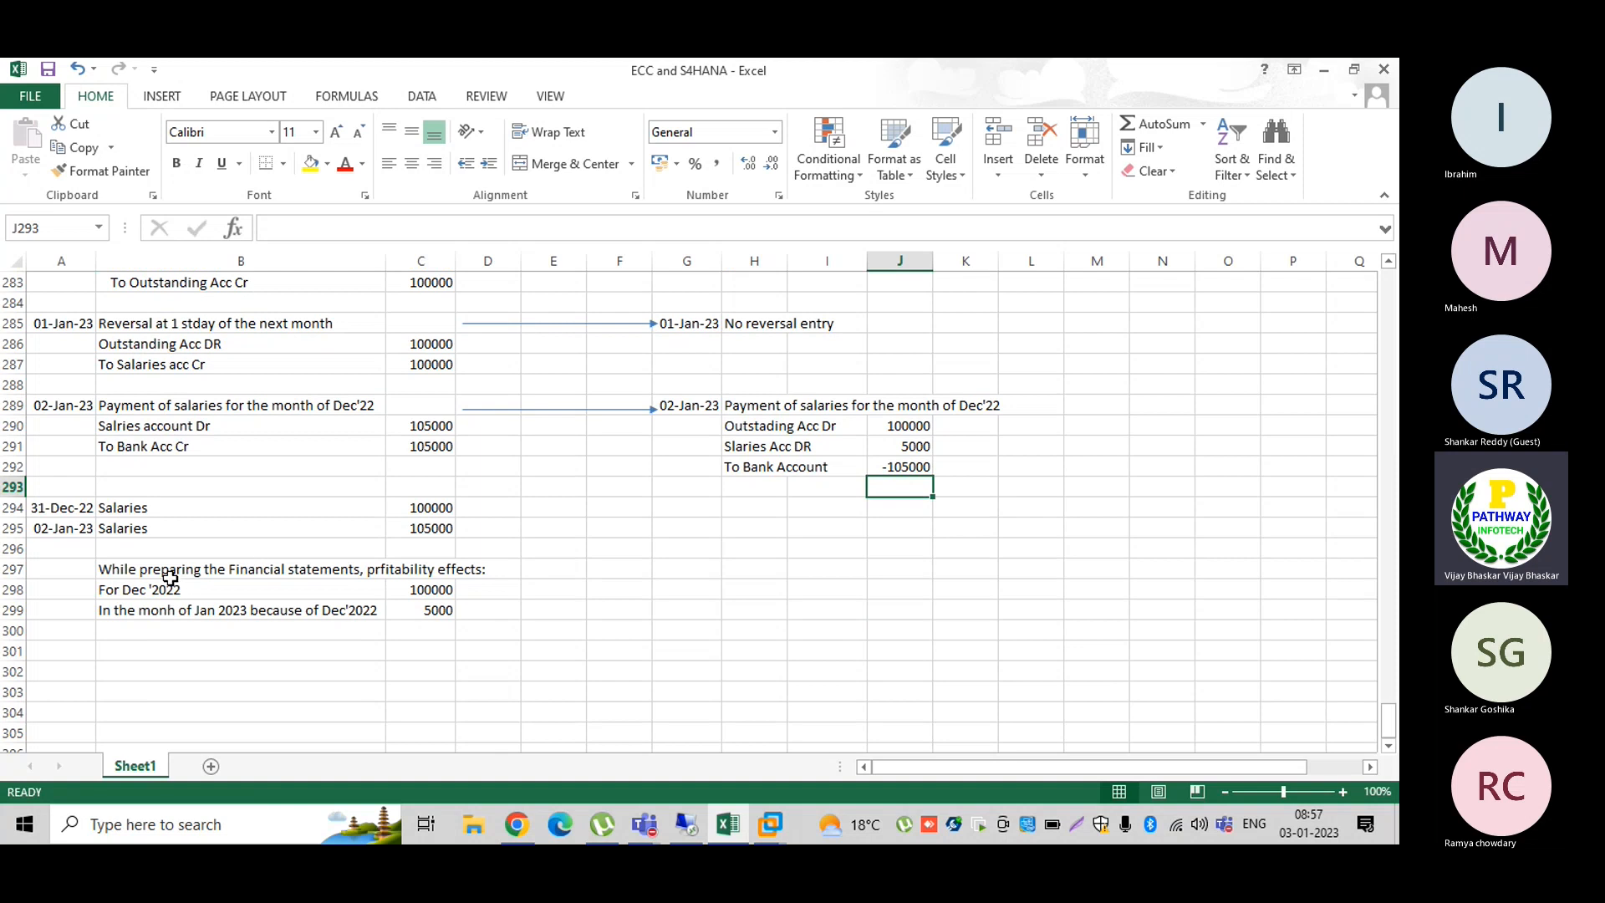
drag(87, 568, 251, 569)
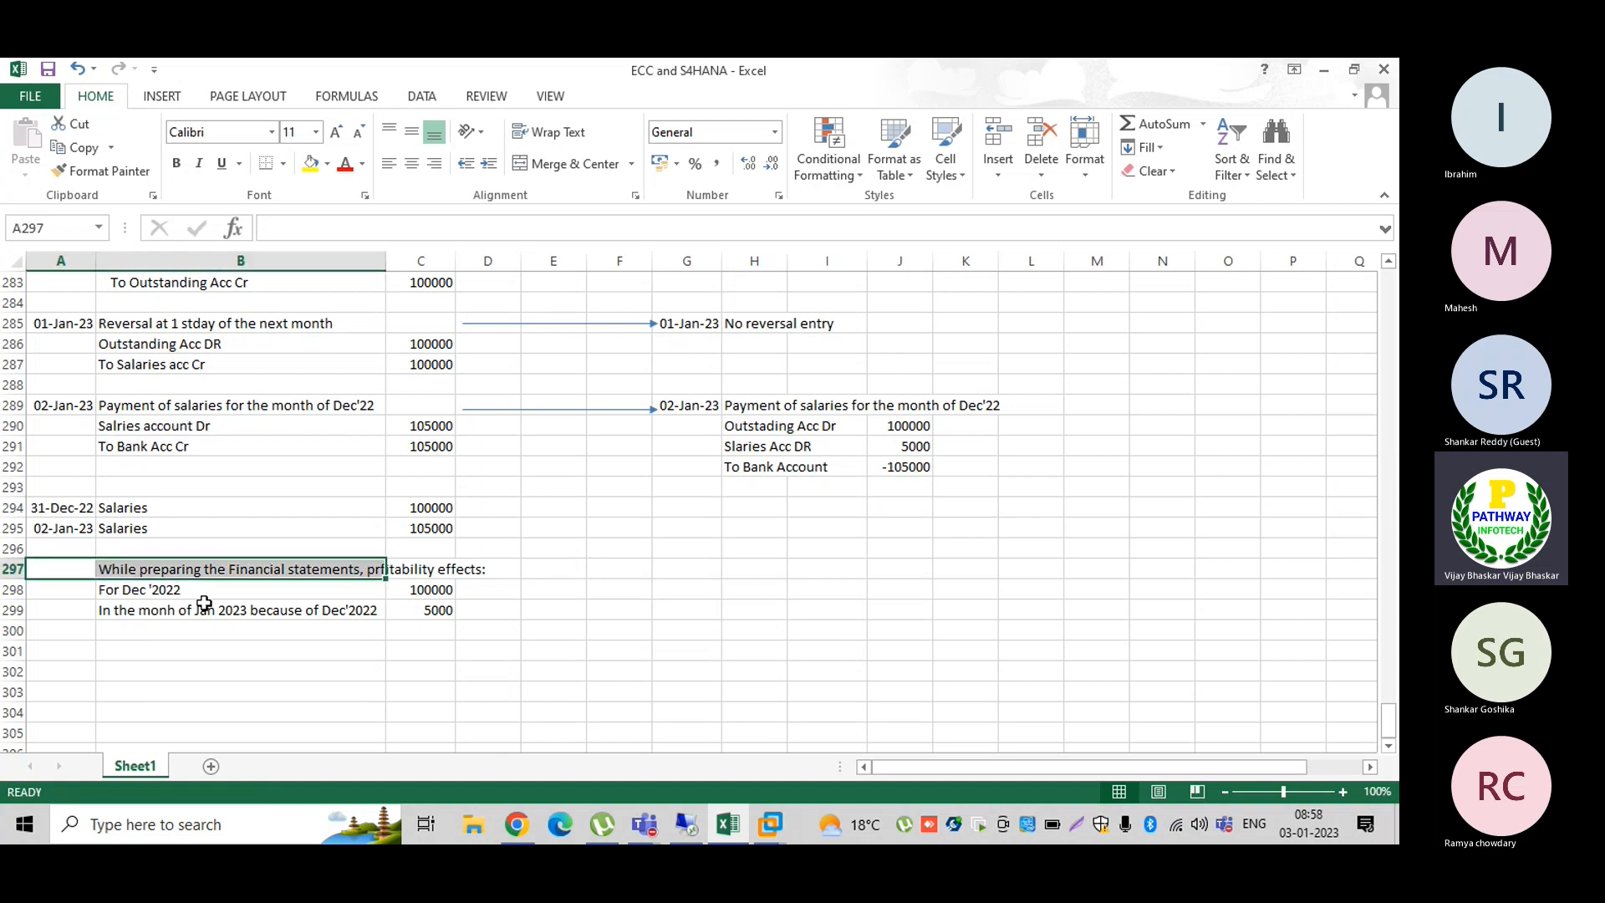
click(113, 568)
key(ctrl+c)
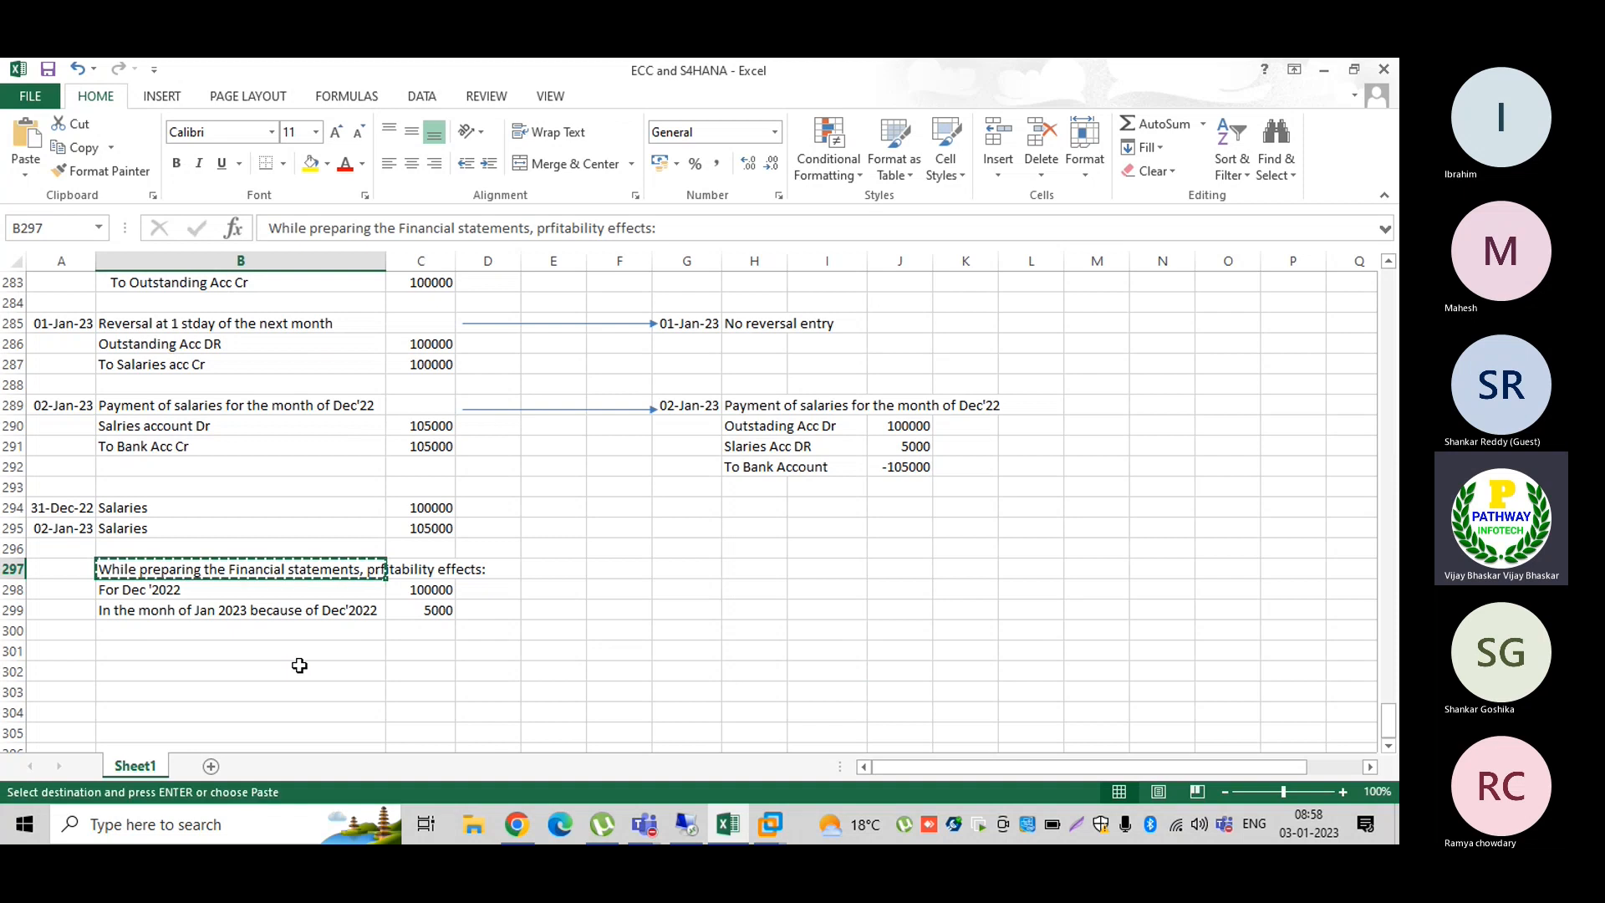
key(Right)
key(Right)
key(Right)
key(Right)
key(Right)
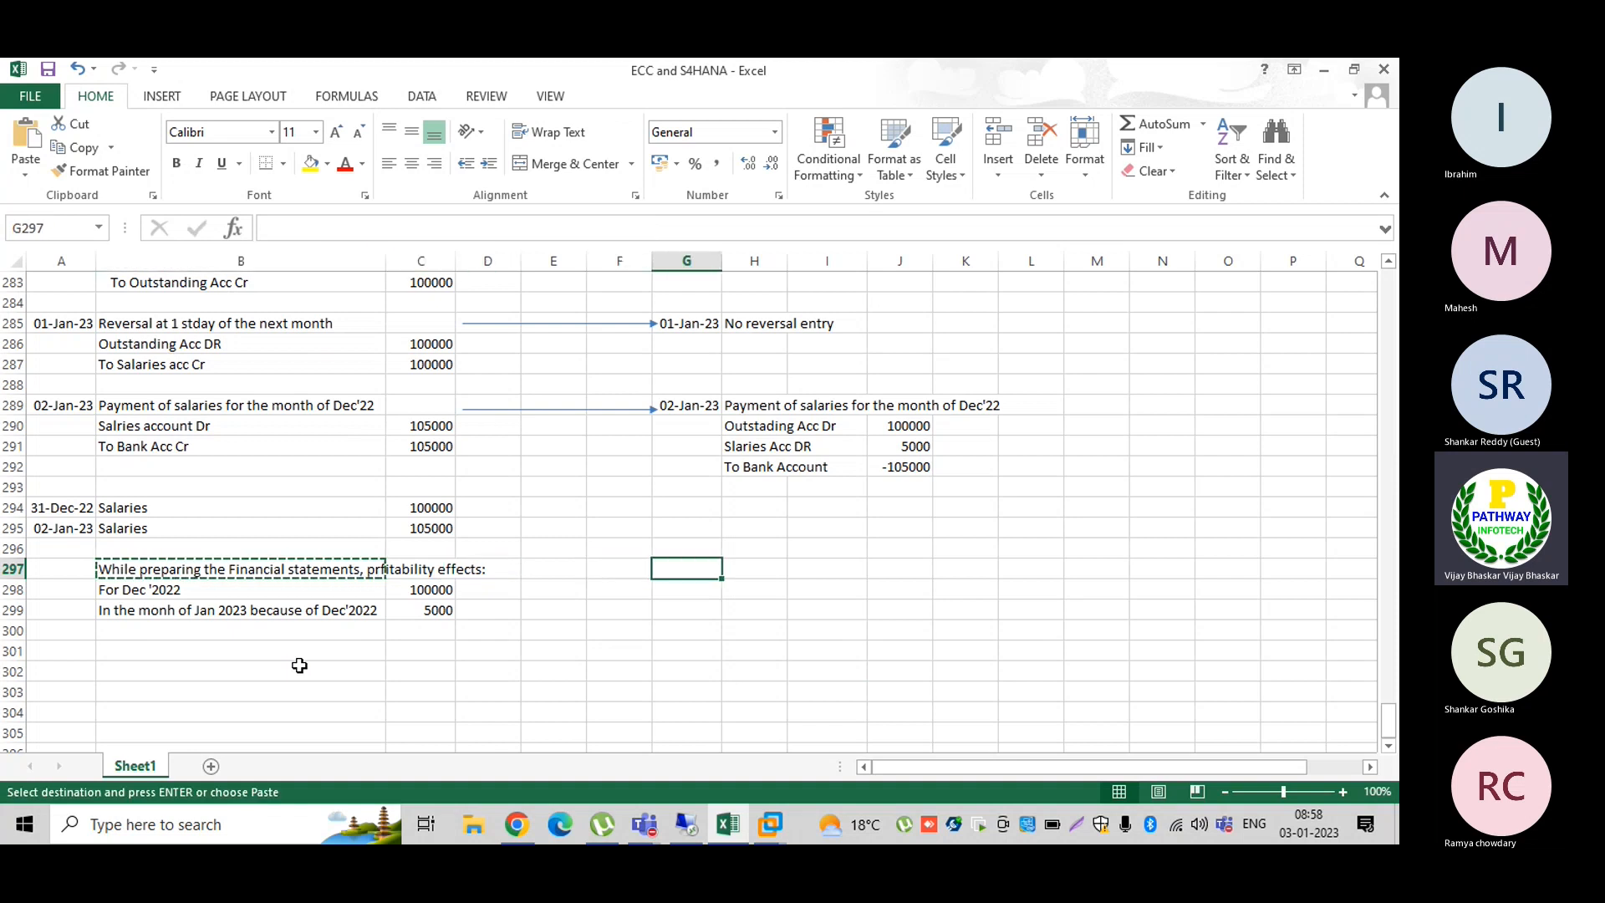
key(Return)
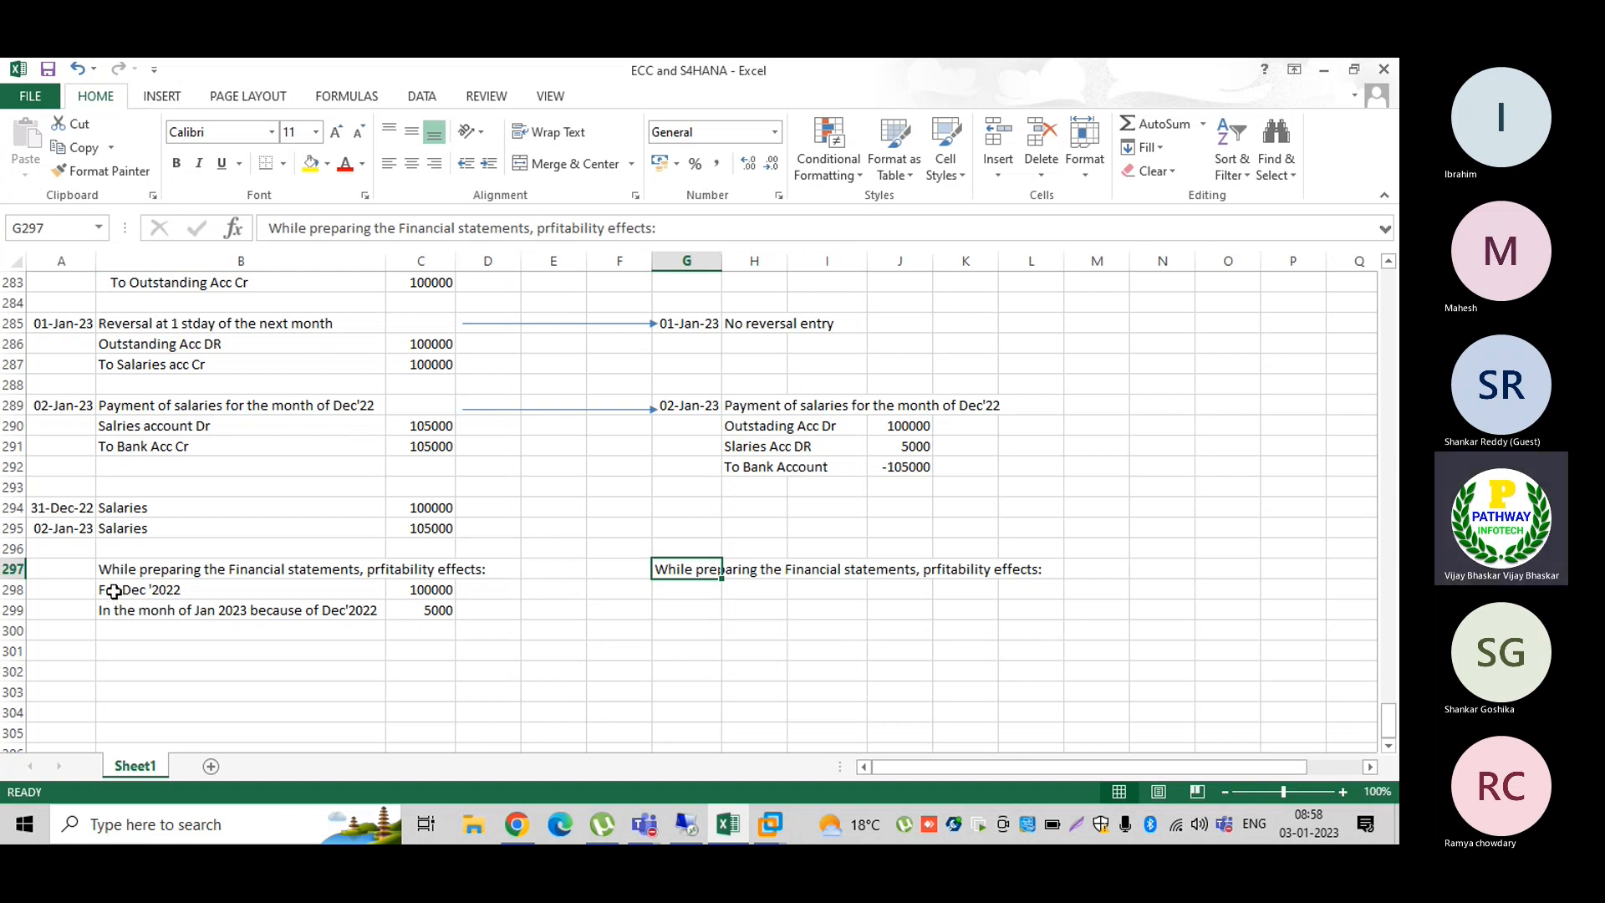
Step: Copy the two profitability labels for Dec 2022 and Jan 2023 from B298:B299 into G298:G299
drag(113, 591, 122, 609)
key(ctrl+c)
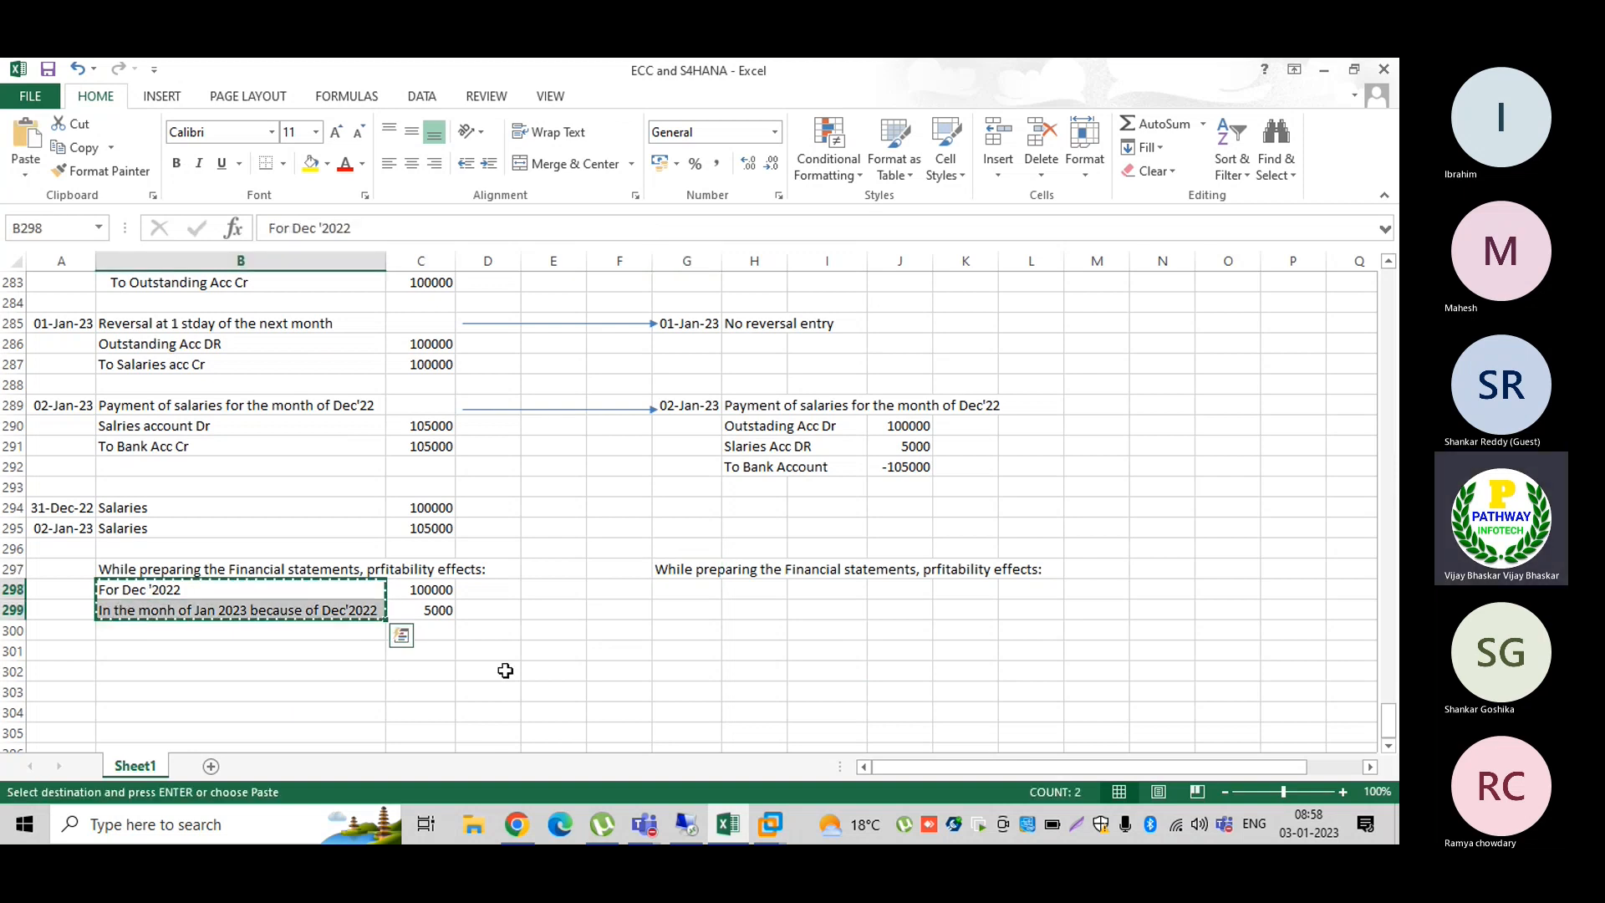
click(688, 589)
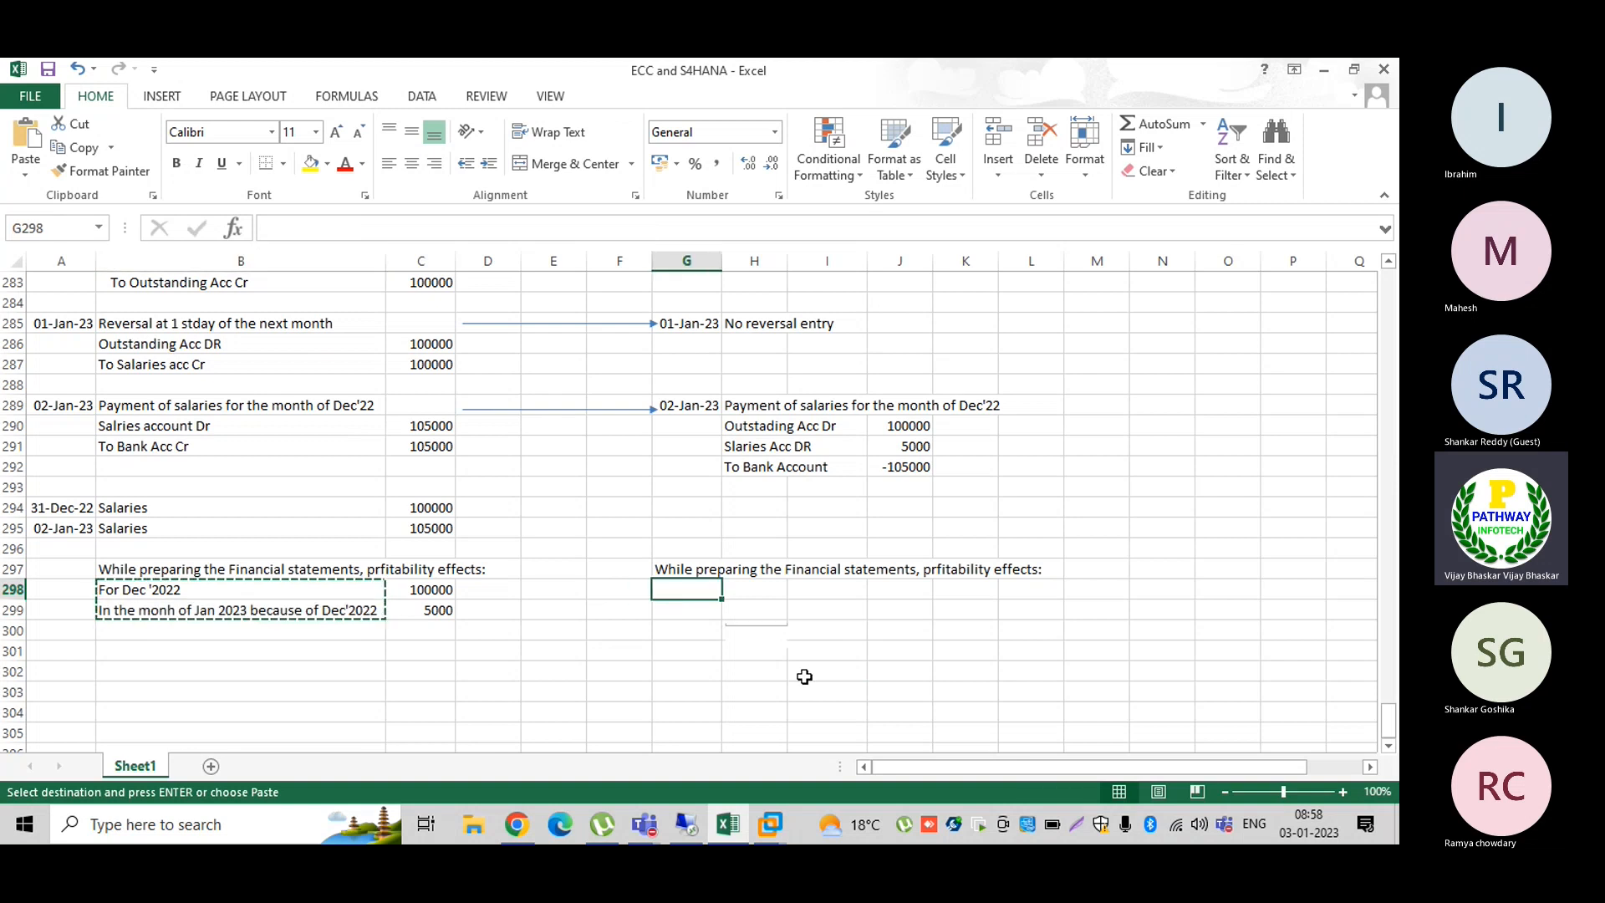
key(ctrl+v)
key(Escape)
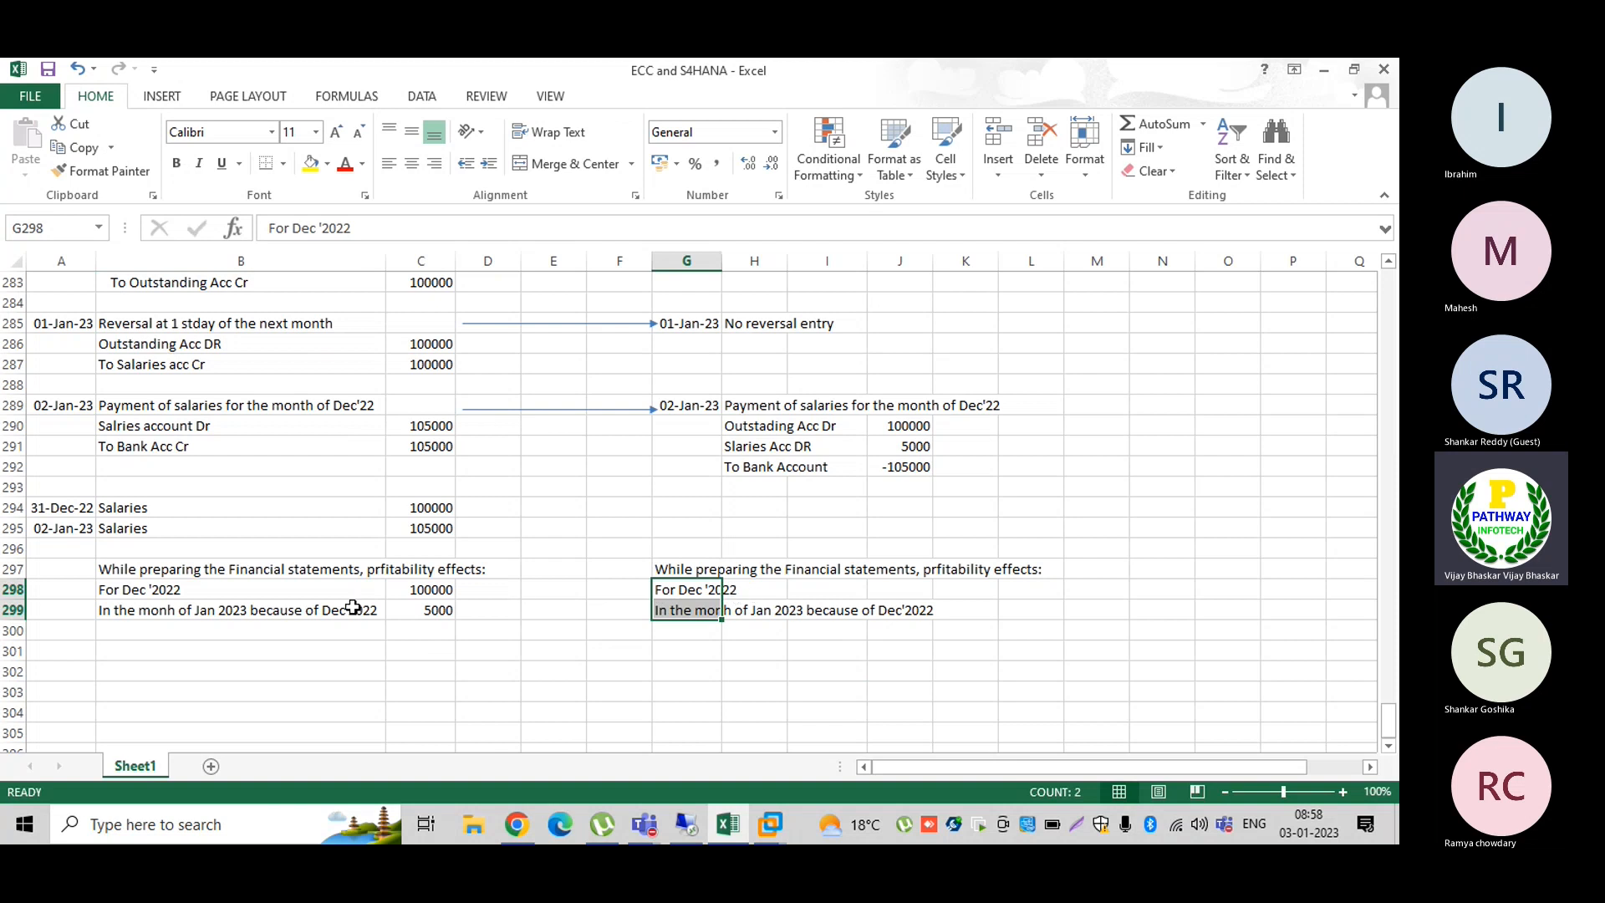
Step: Copy the profitability amounts 100000 and 5000 from C298:C299 into K298:K299
click(424, 592)
drag(424, 592, 434, 608)
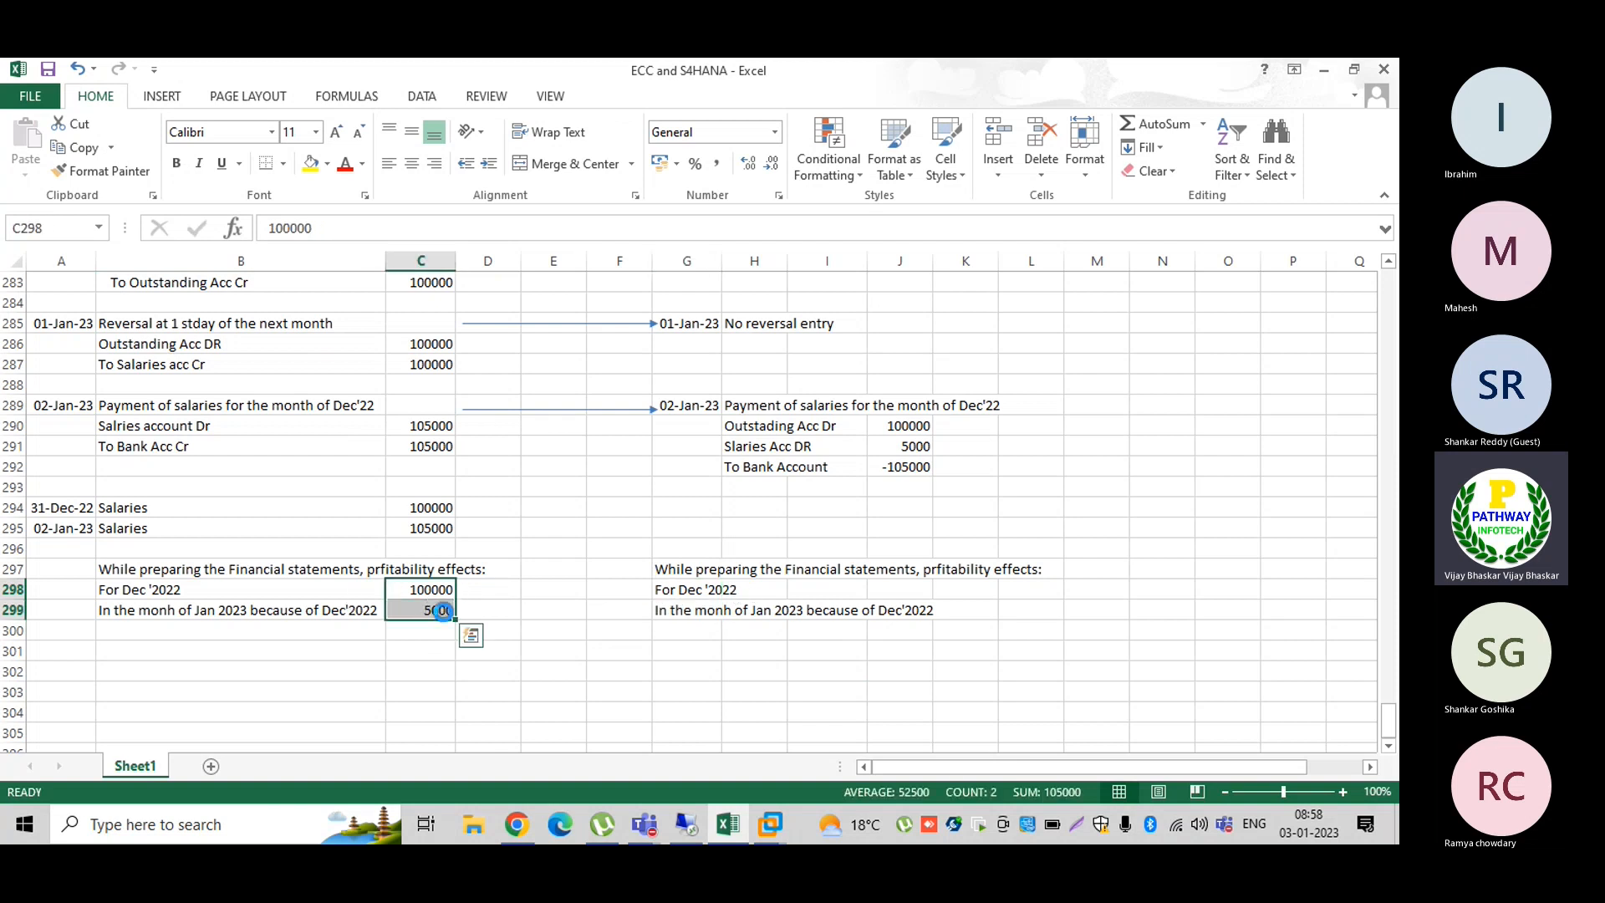
key(ctrl+c)
click(985, 595)
key(ctrl+v)
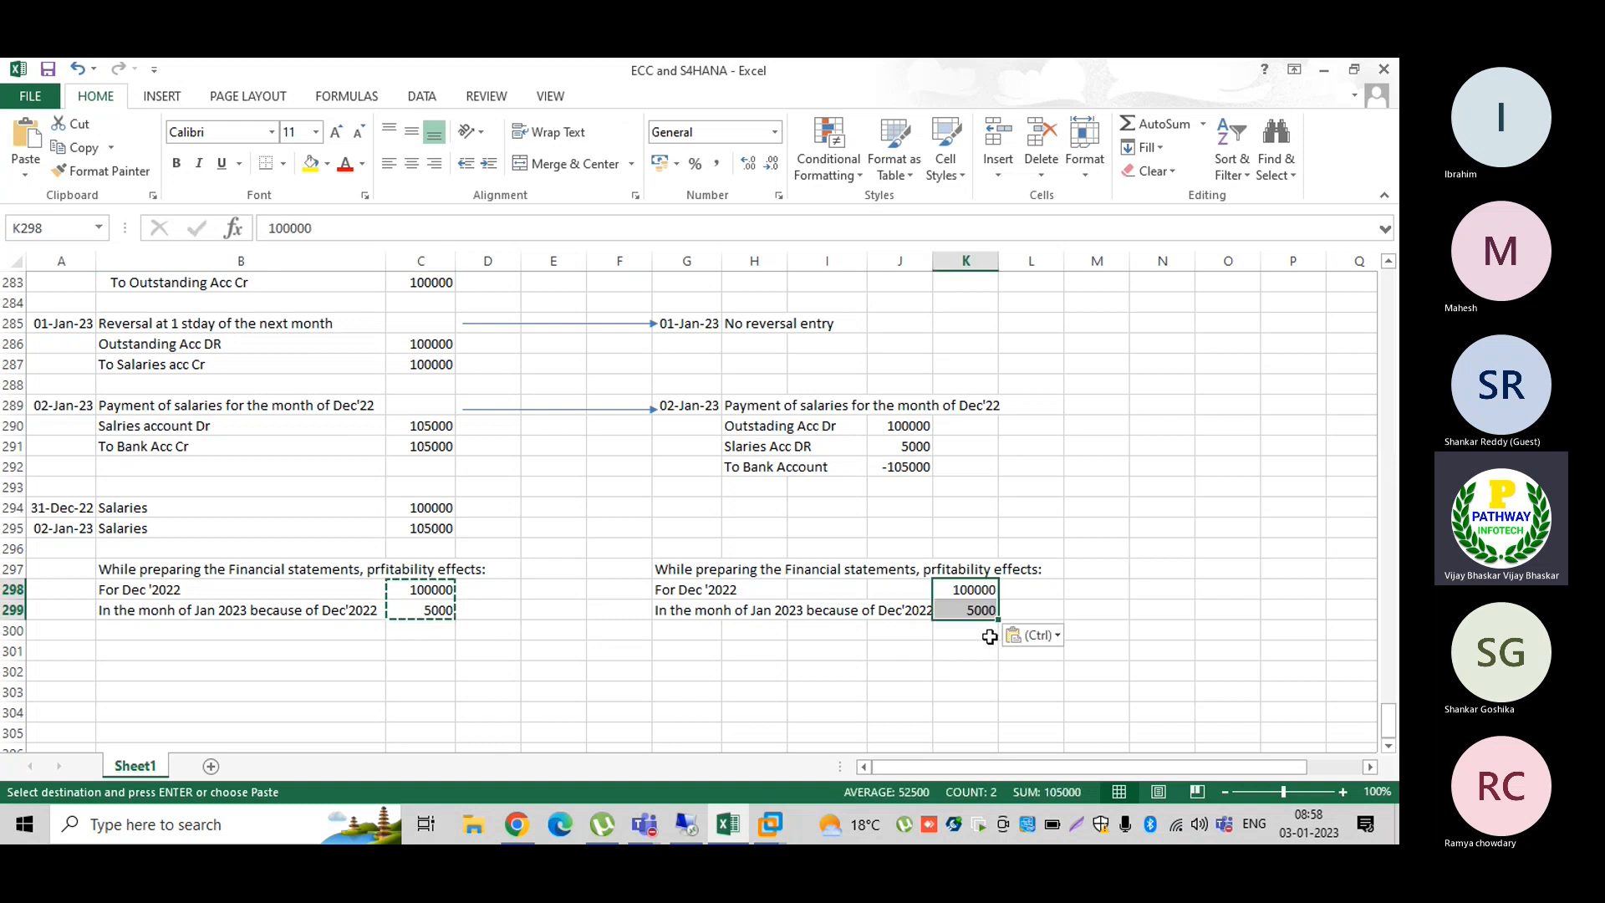
key(Escape)
click(839, 648)
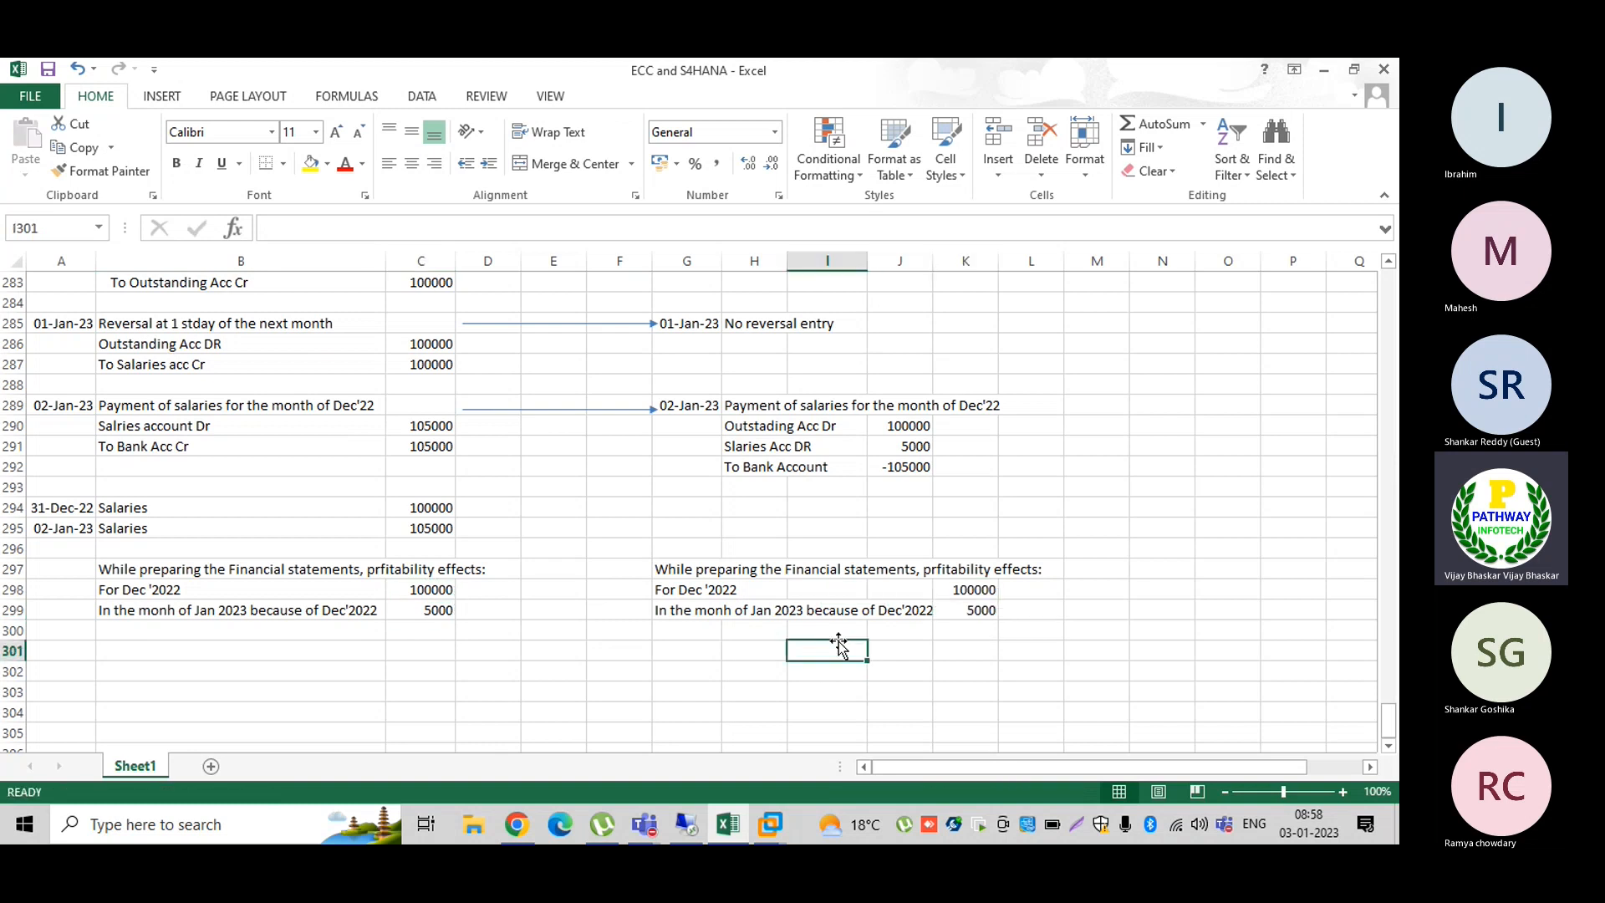
Step: Review the month-end provisions comparison, examining the Option No#1 salaries provision, next-month reversal, payment entries and profitability effects against Option No#2
click(984, 591)
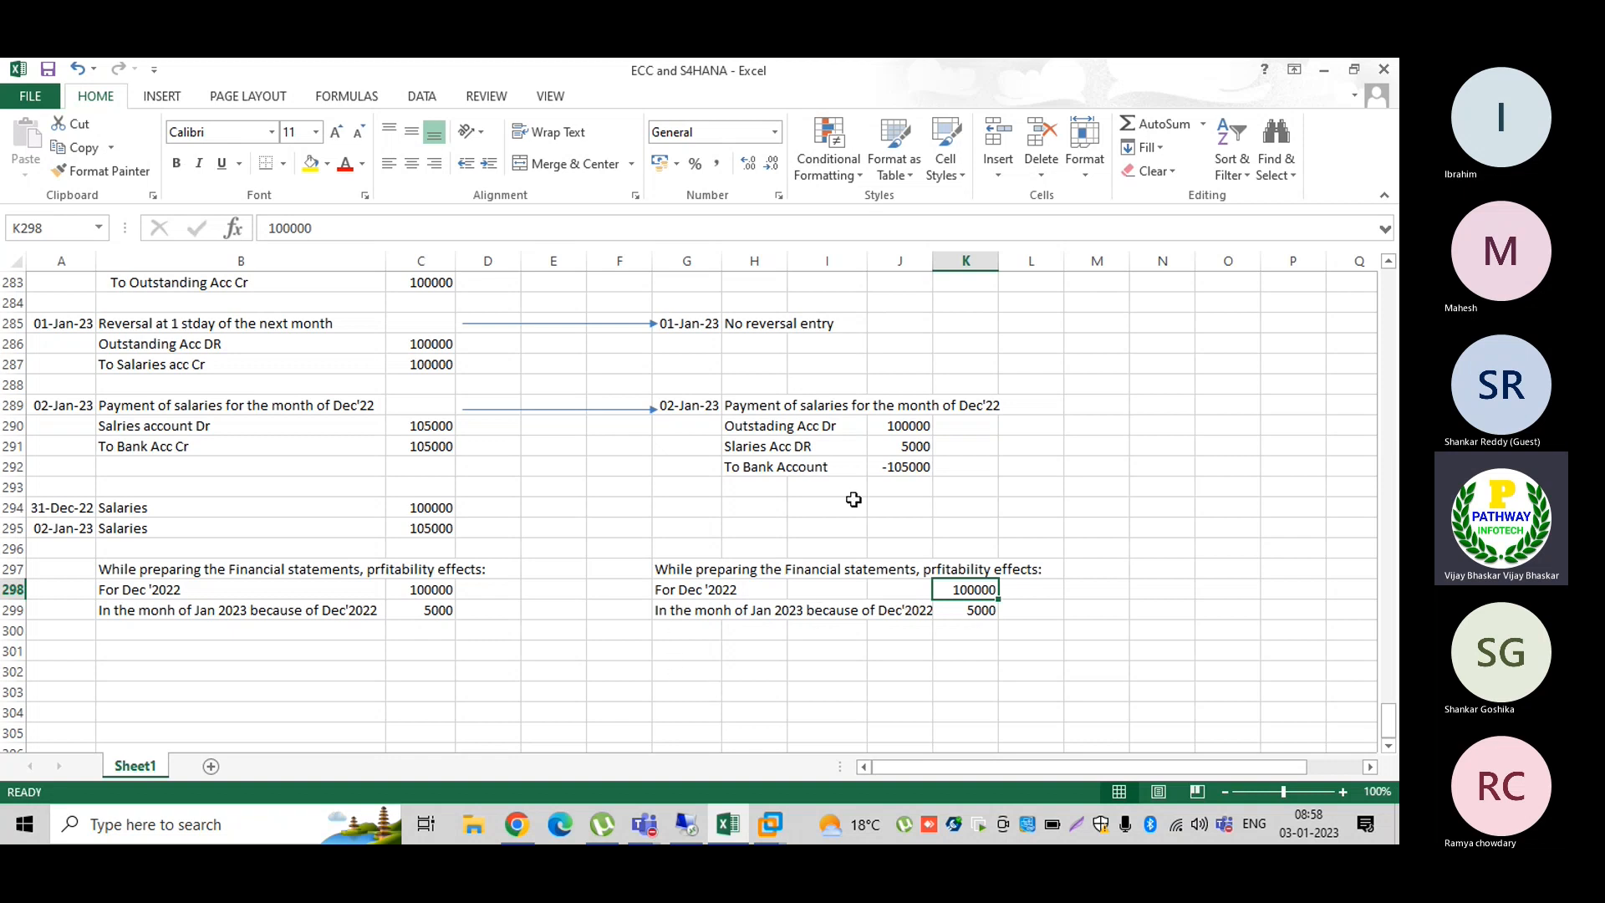
scroll(783, 475, up, 1)
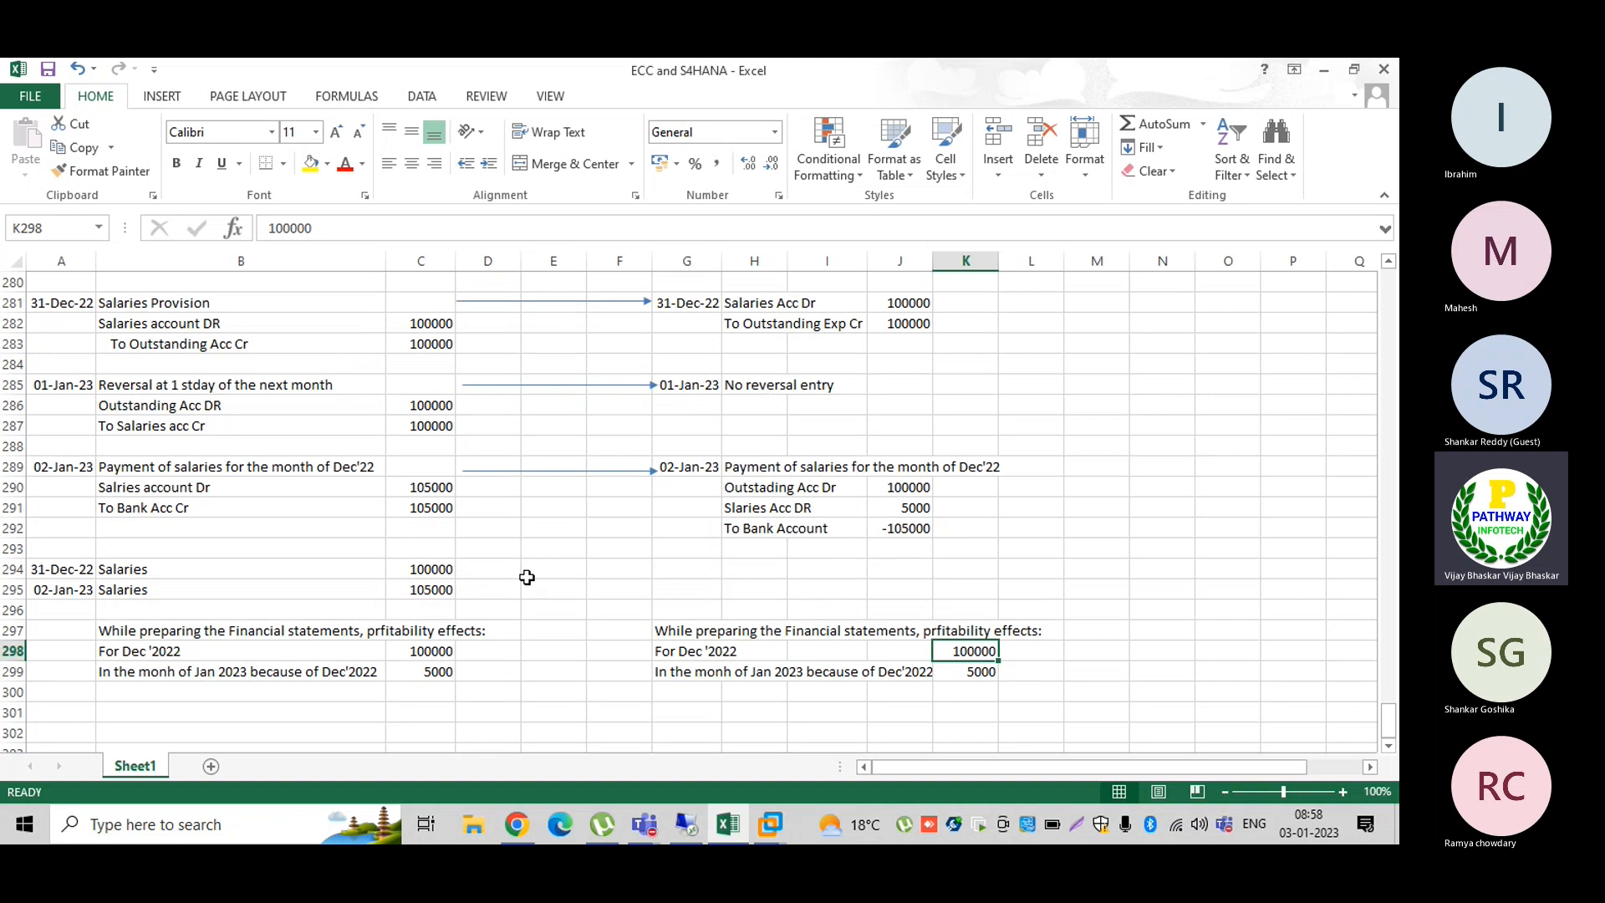
scroll(525, 572, up, 4)
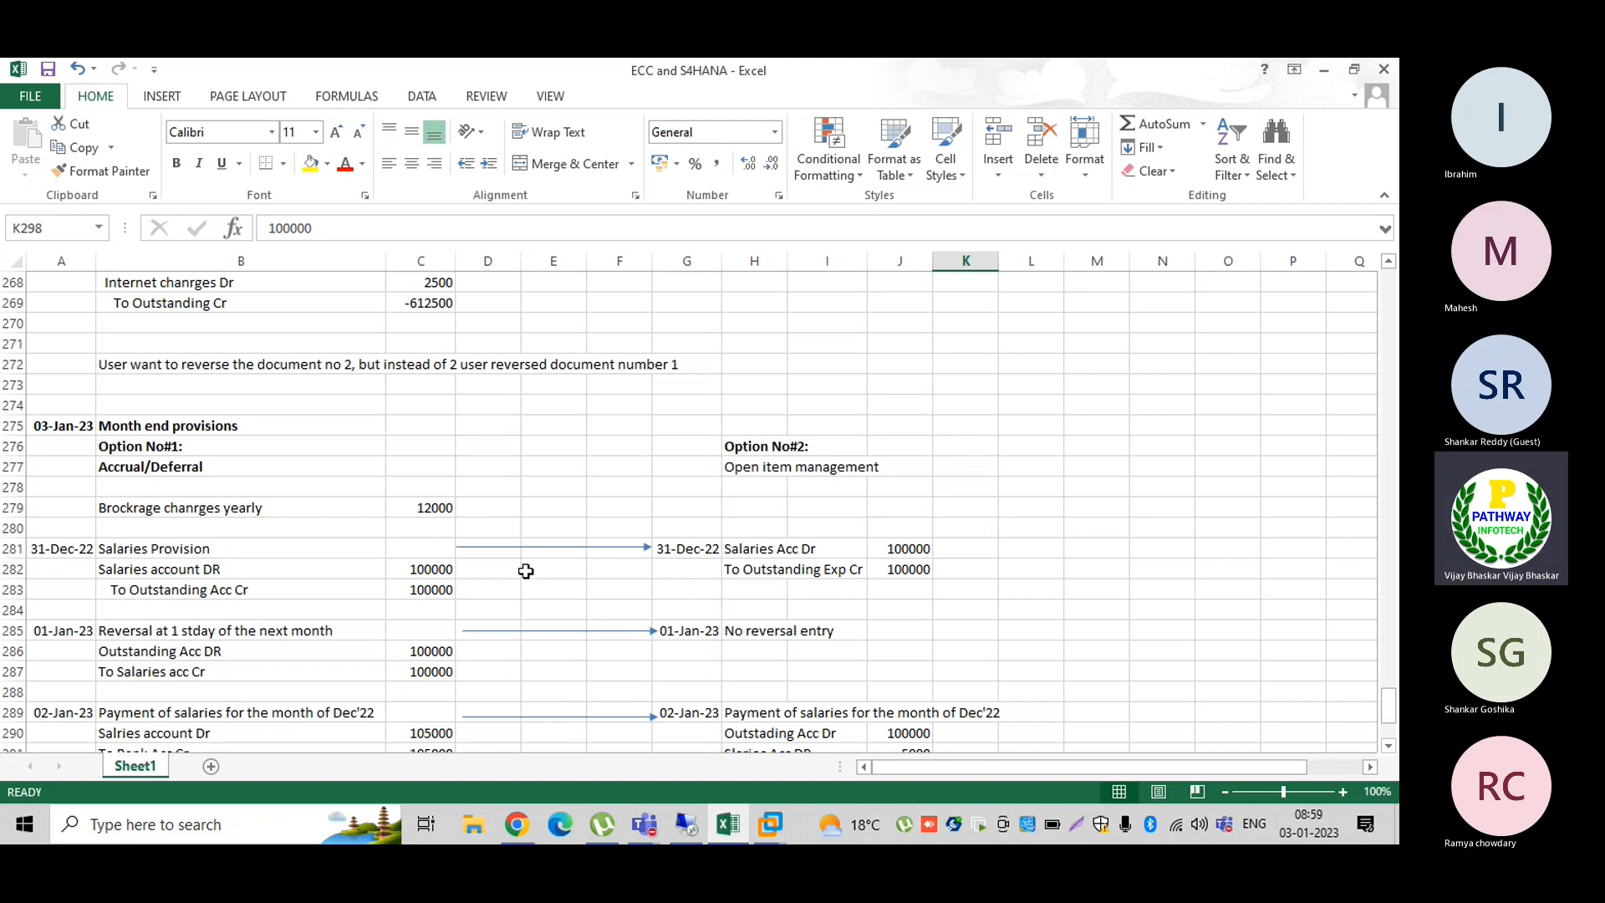
click(118, 449)
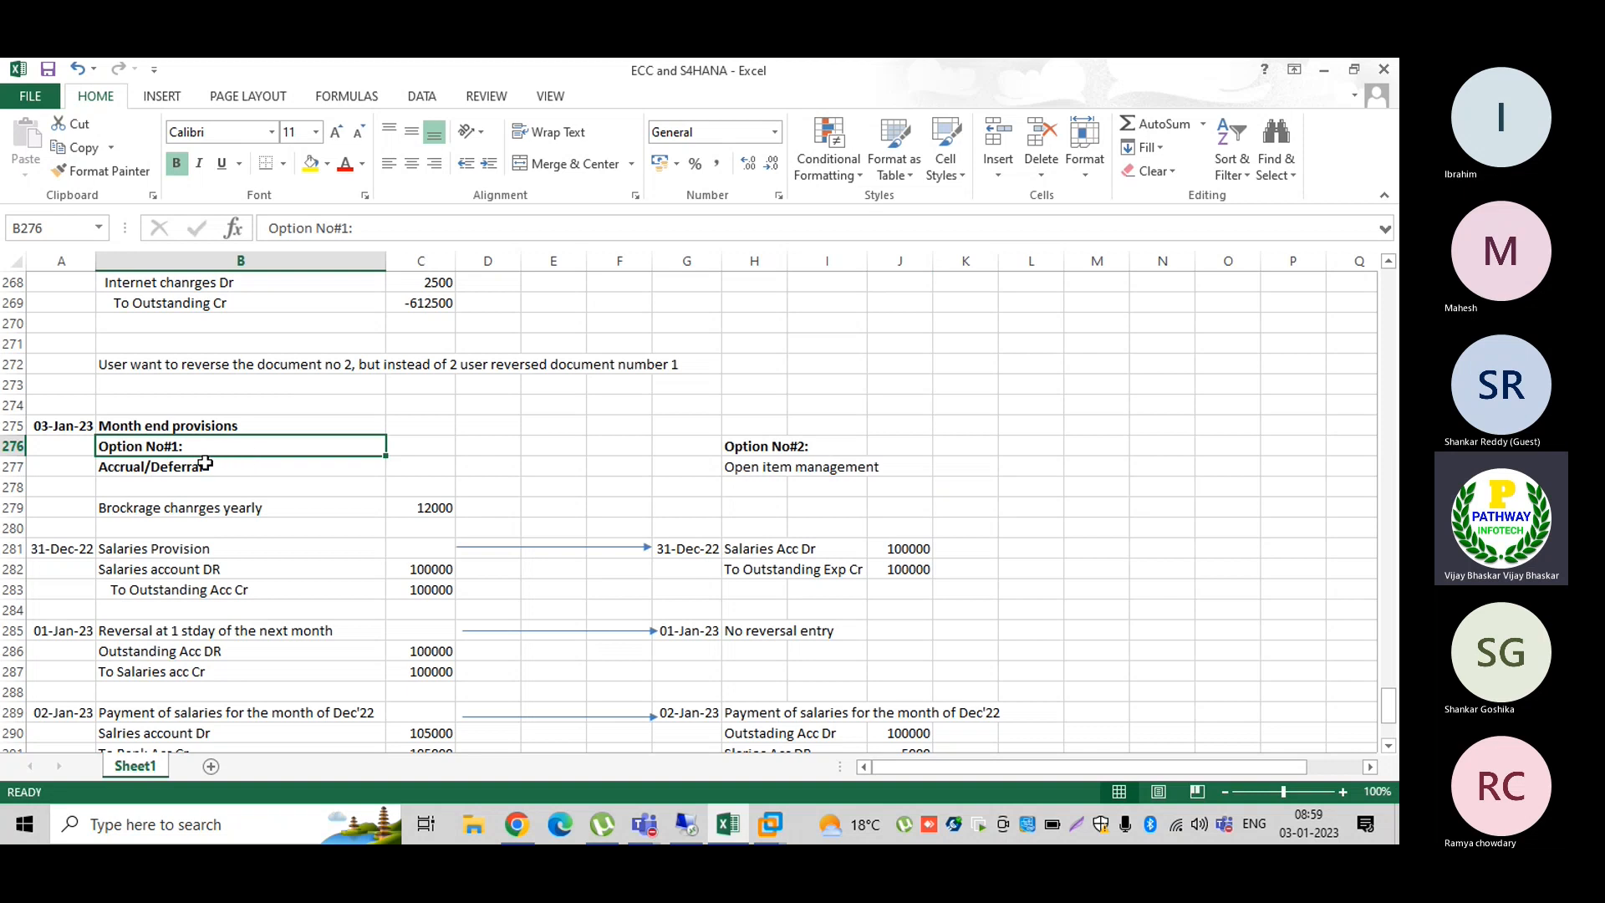
scroll(226, 534, down, 2)
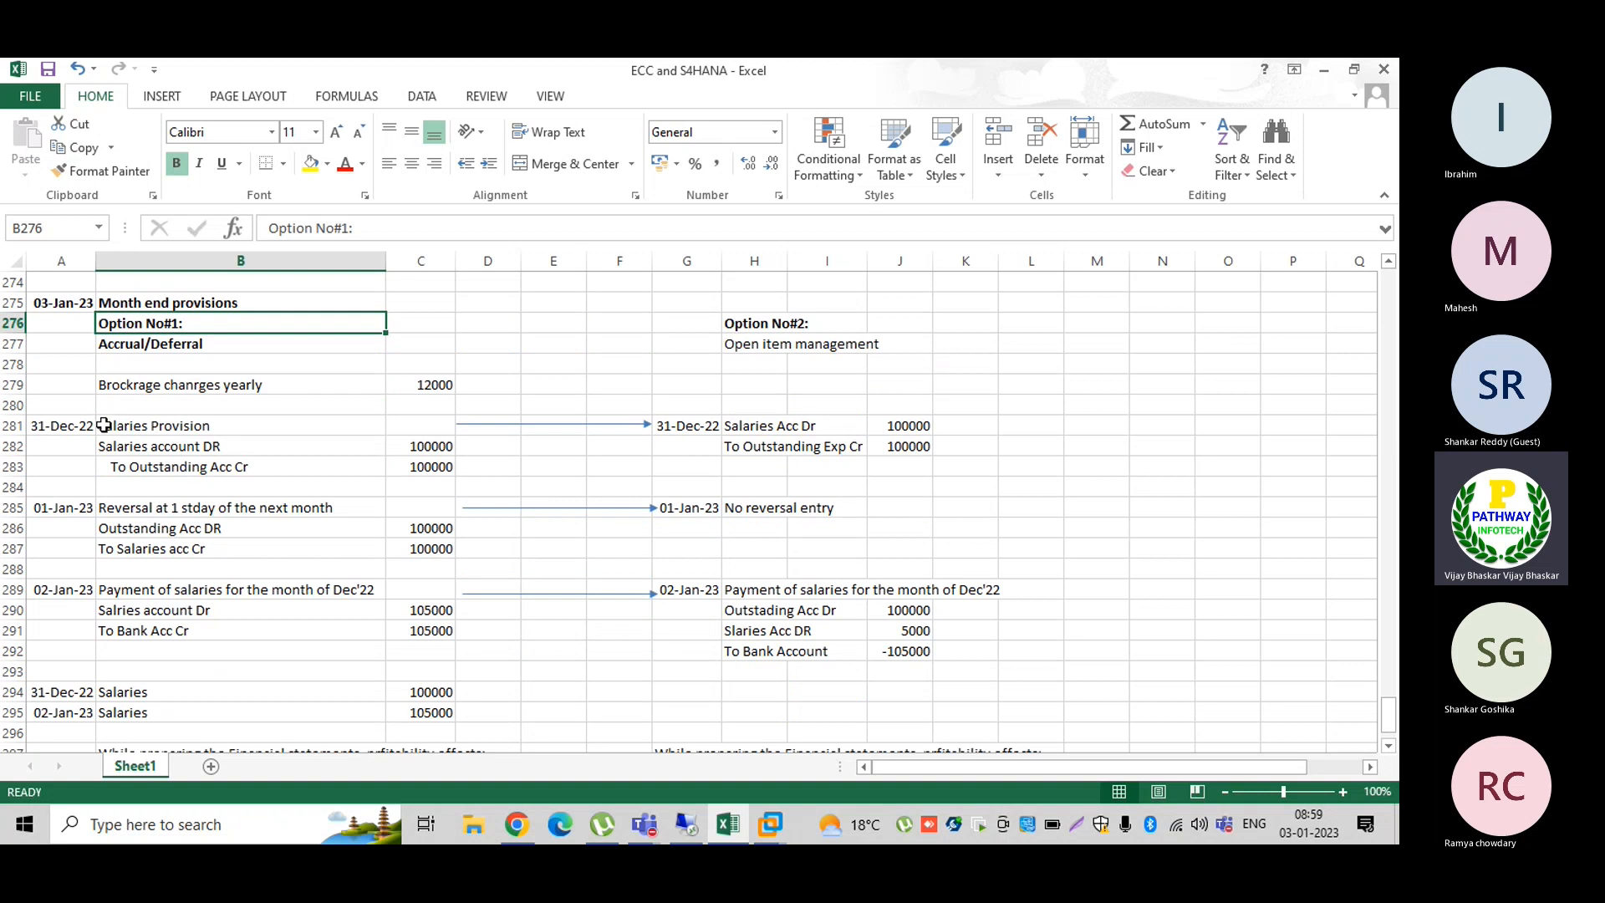
drag(104, 422, 149, 467)
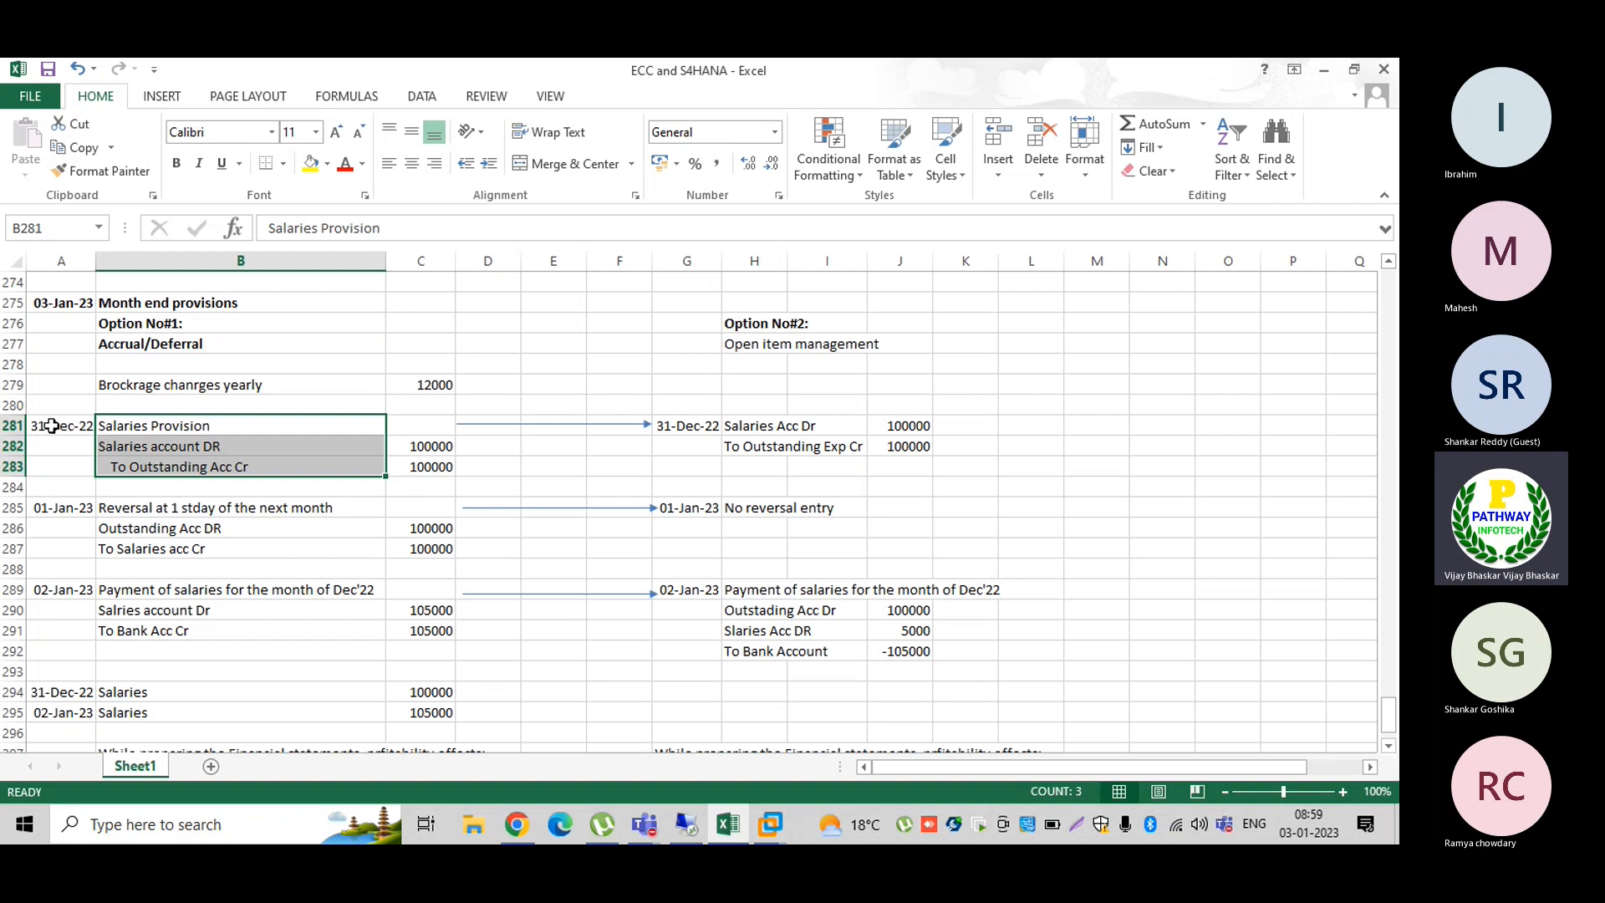
drag(52, 425, 161, 463)
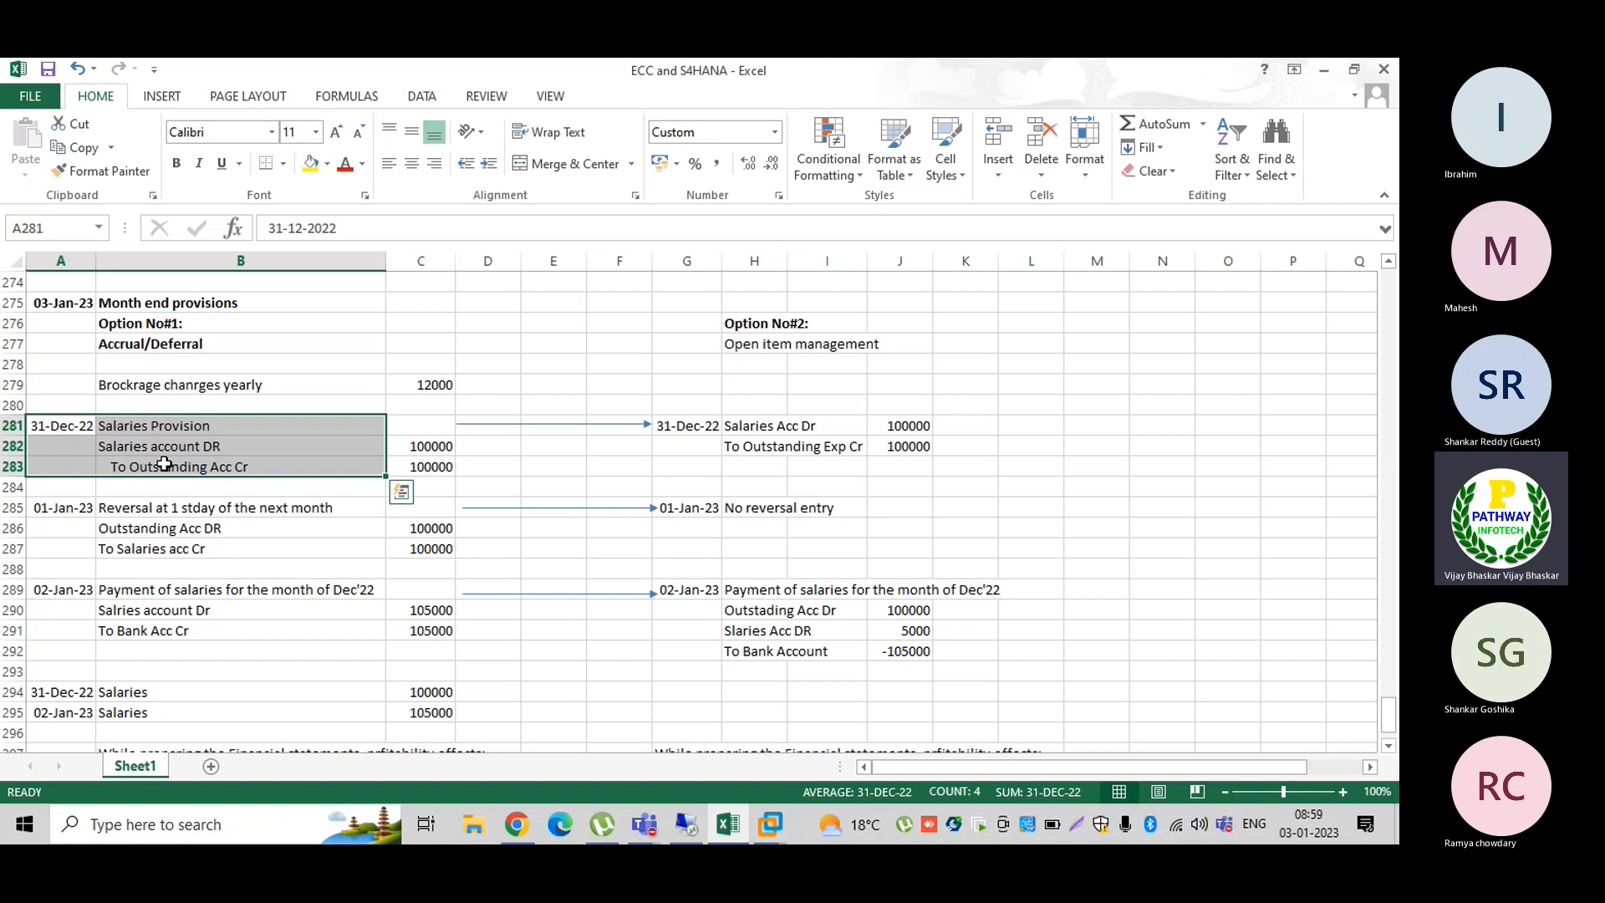
click(260, 429)
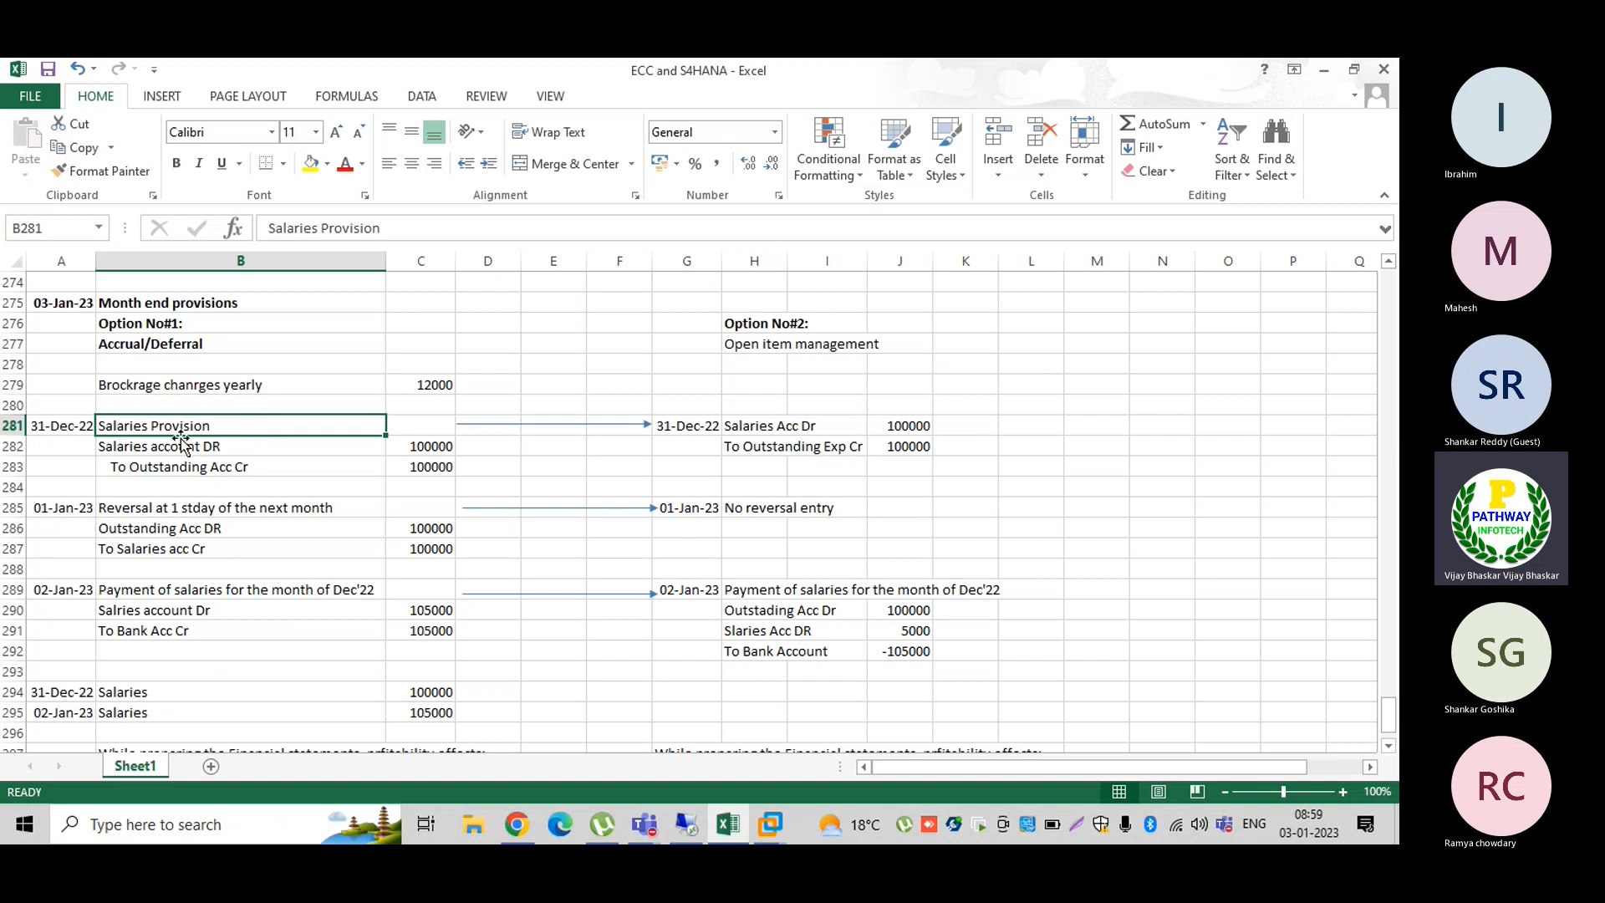
click(258, 468)
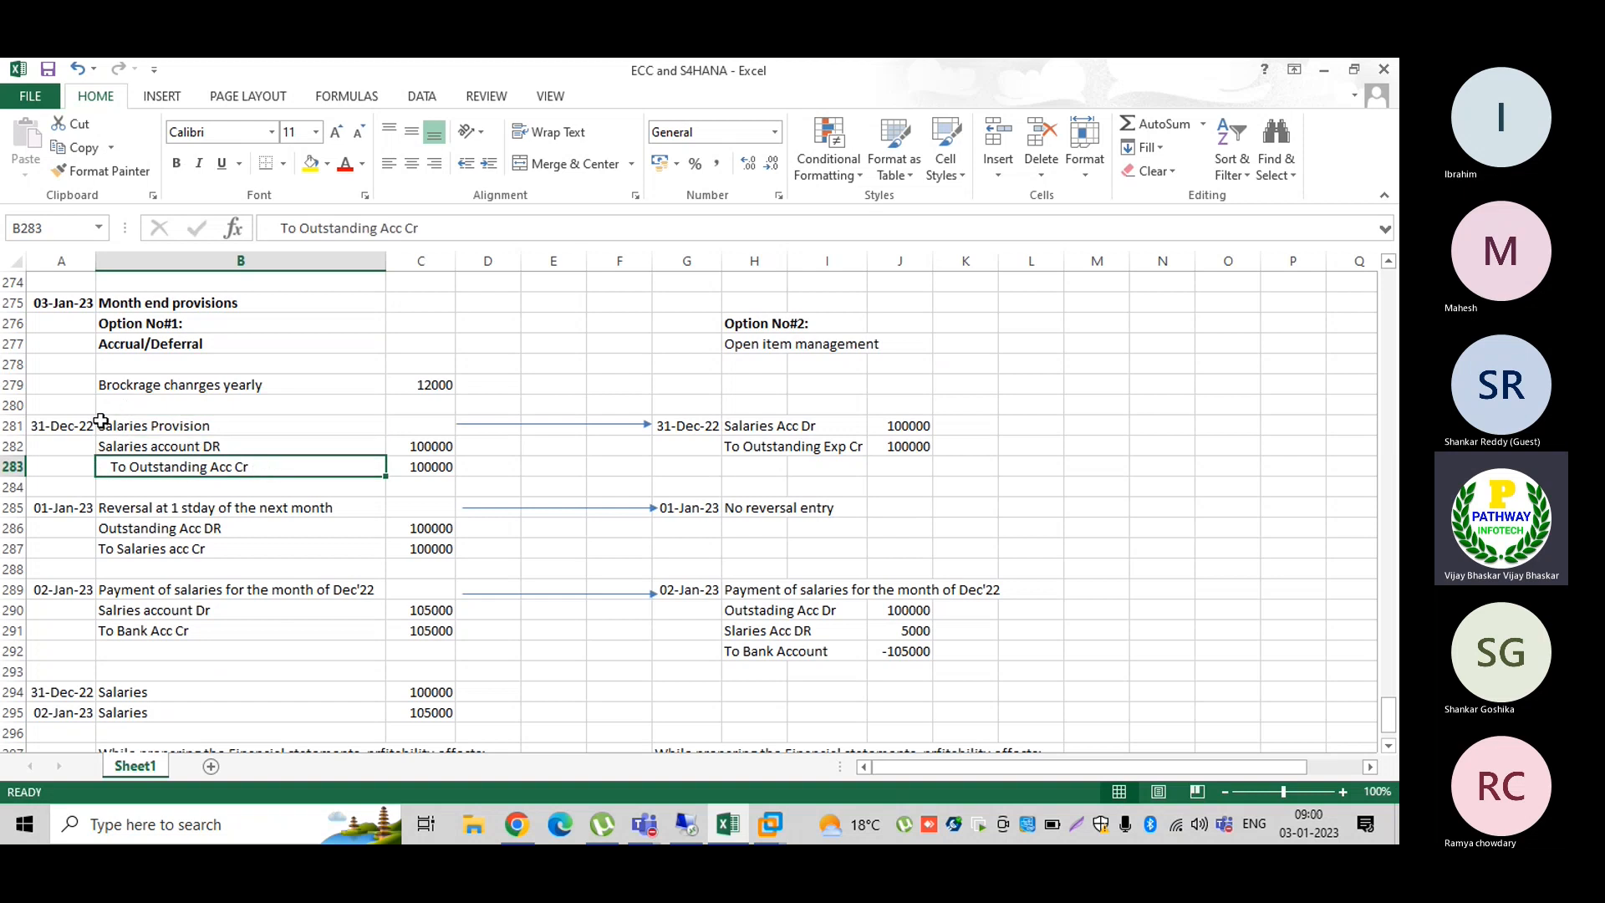
drag(101, 420, 189, 466)
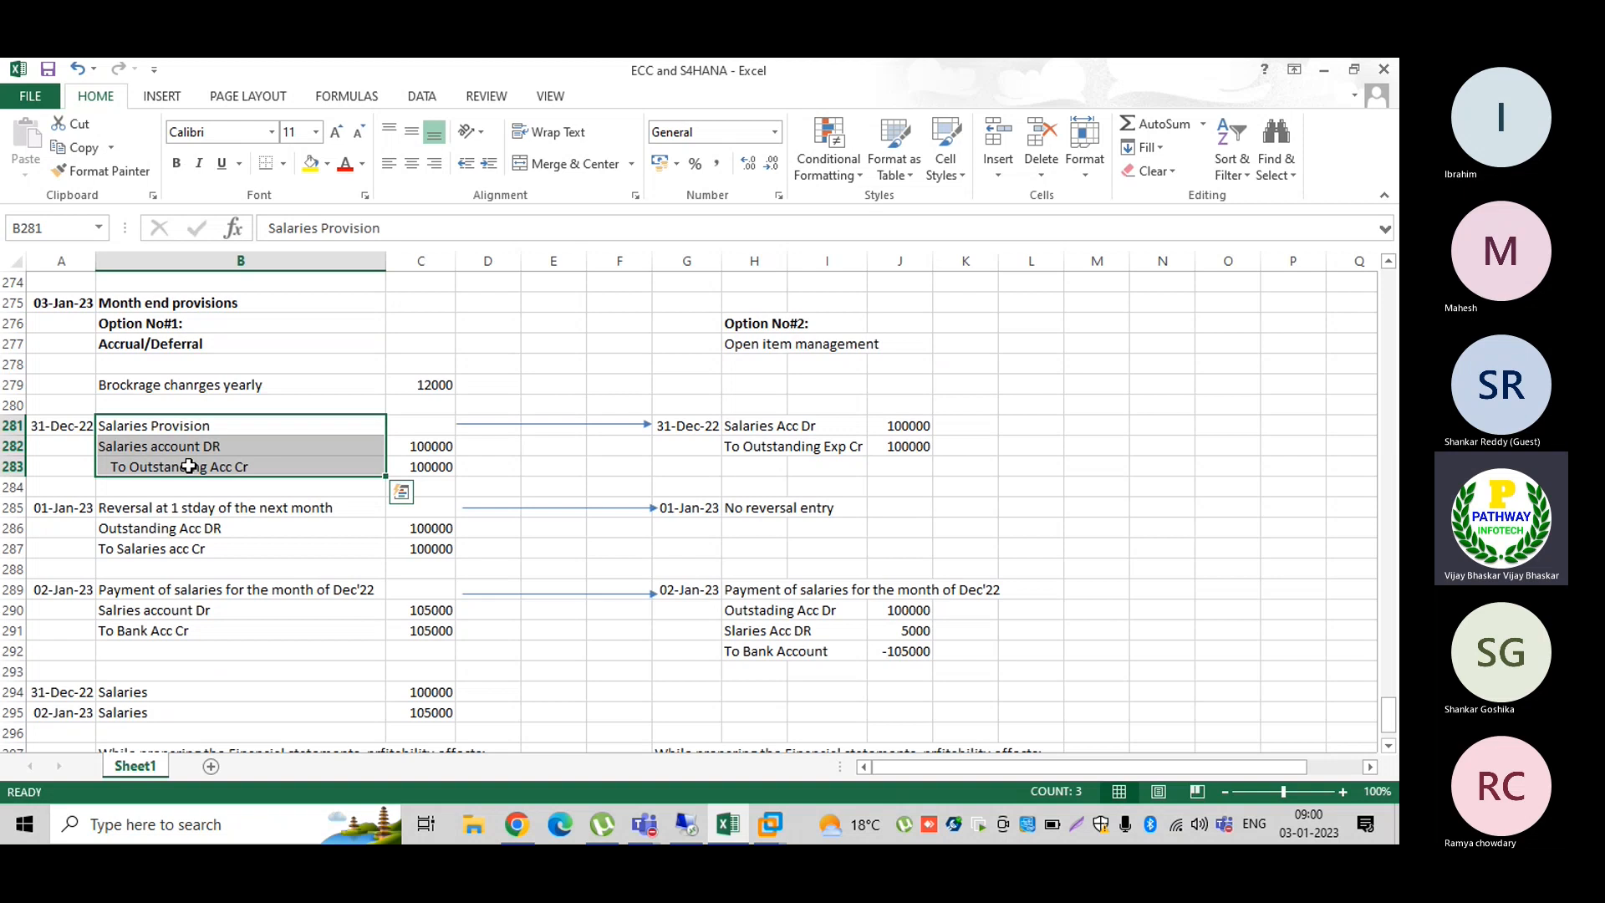
click(147, 517)
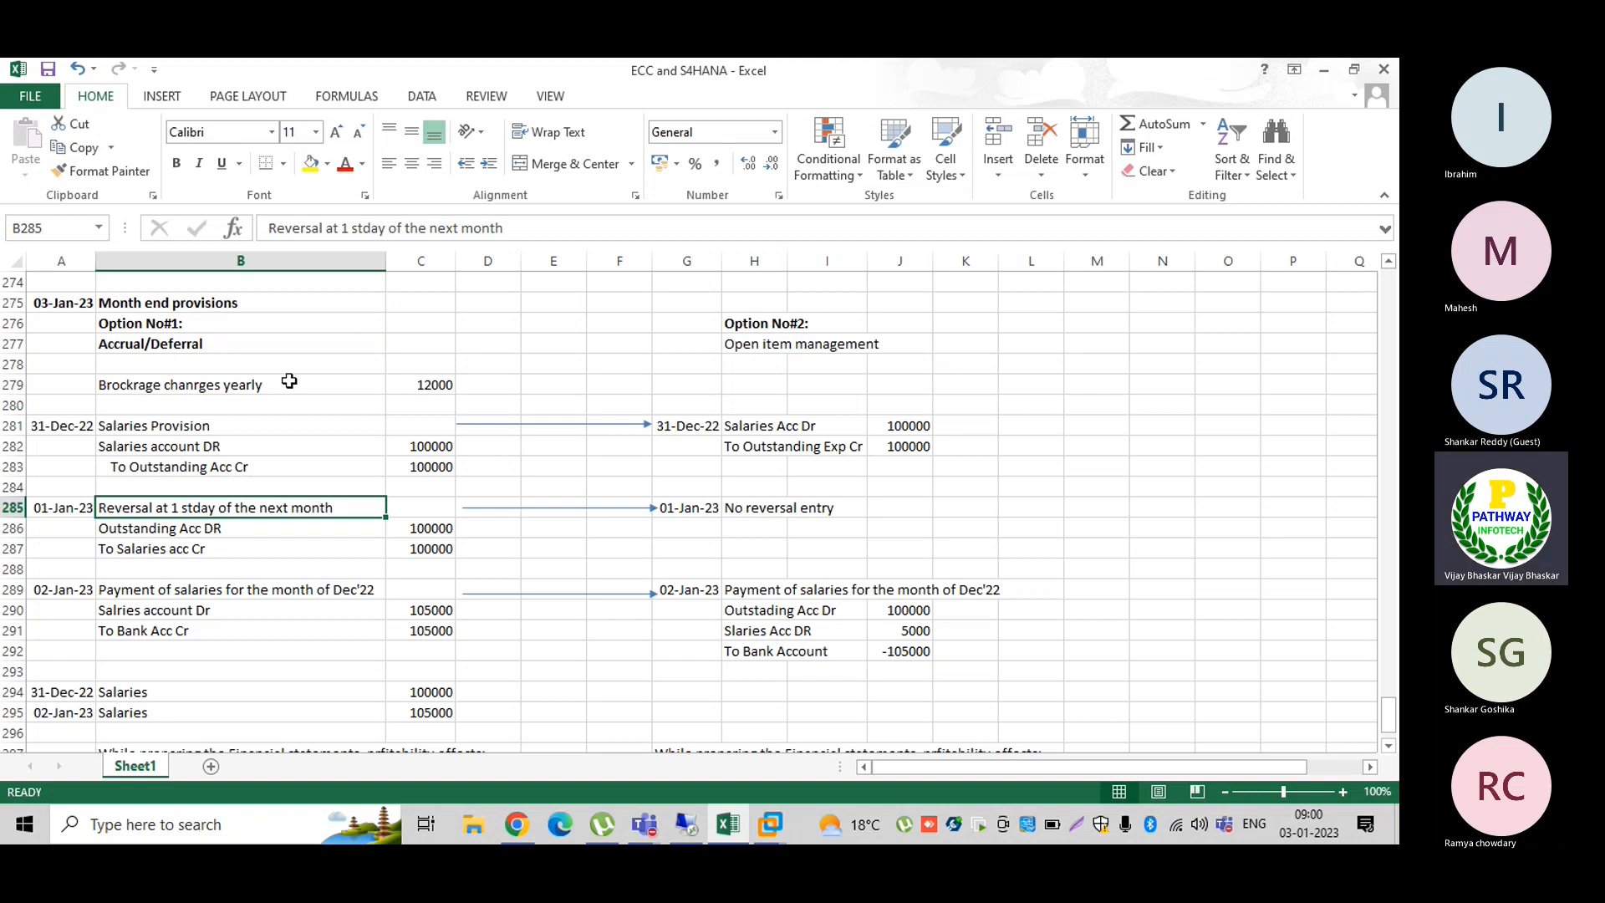
scroll(290, 381, down, 2)
scroll(289, 381, down, 2)
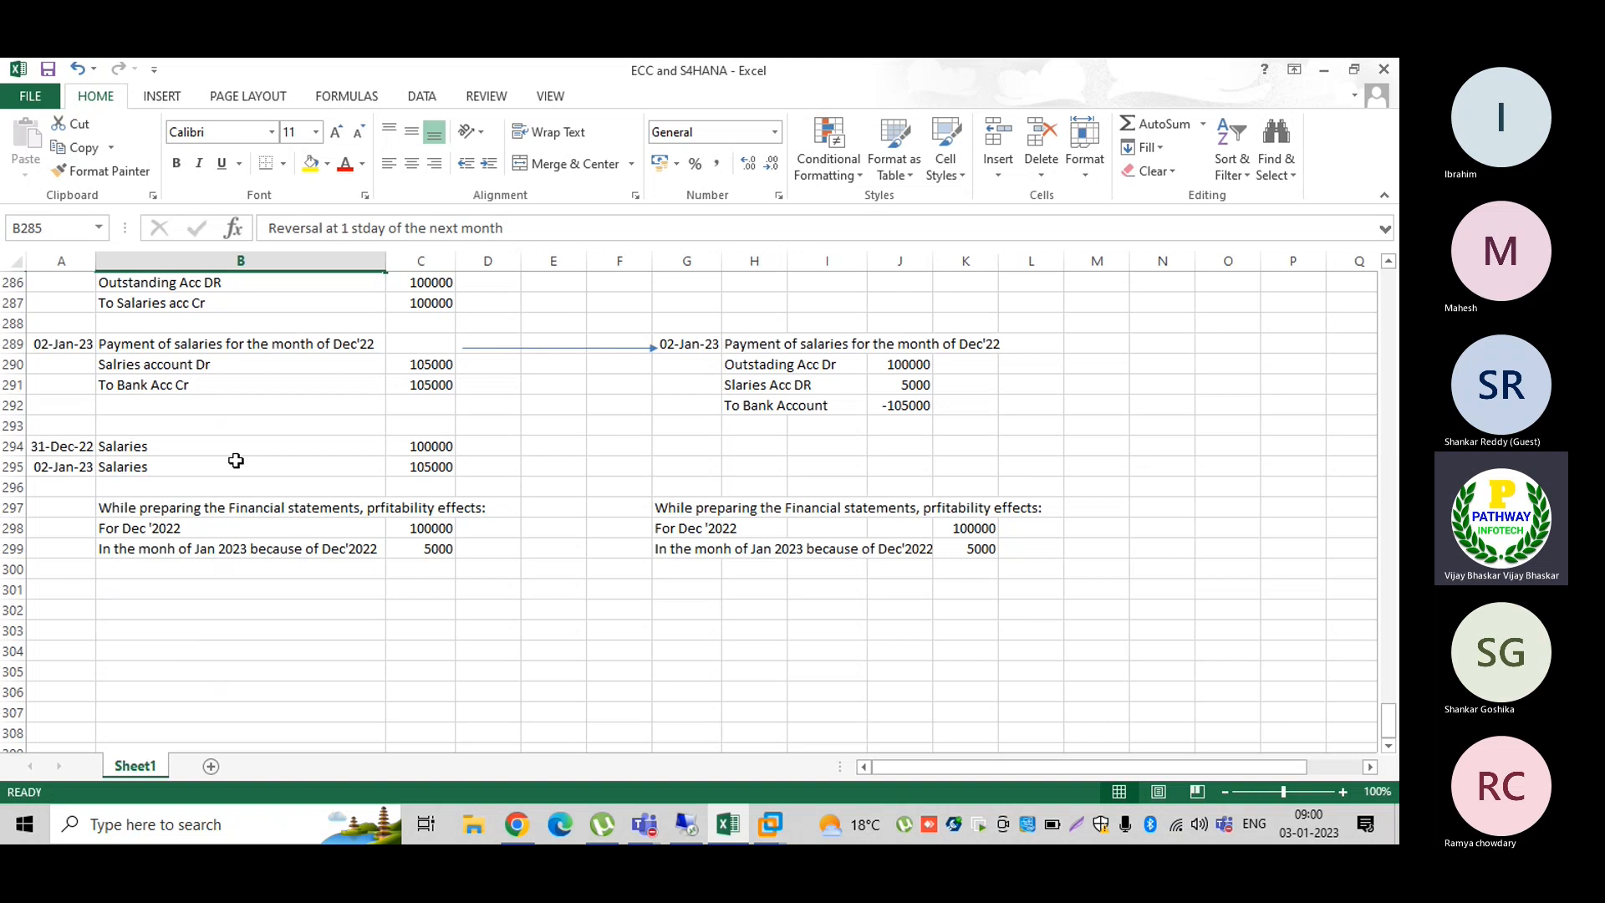
scroll(518, 493, up, 3)
scroll(188, 469, up, 3)
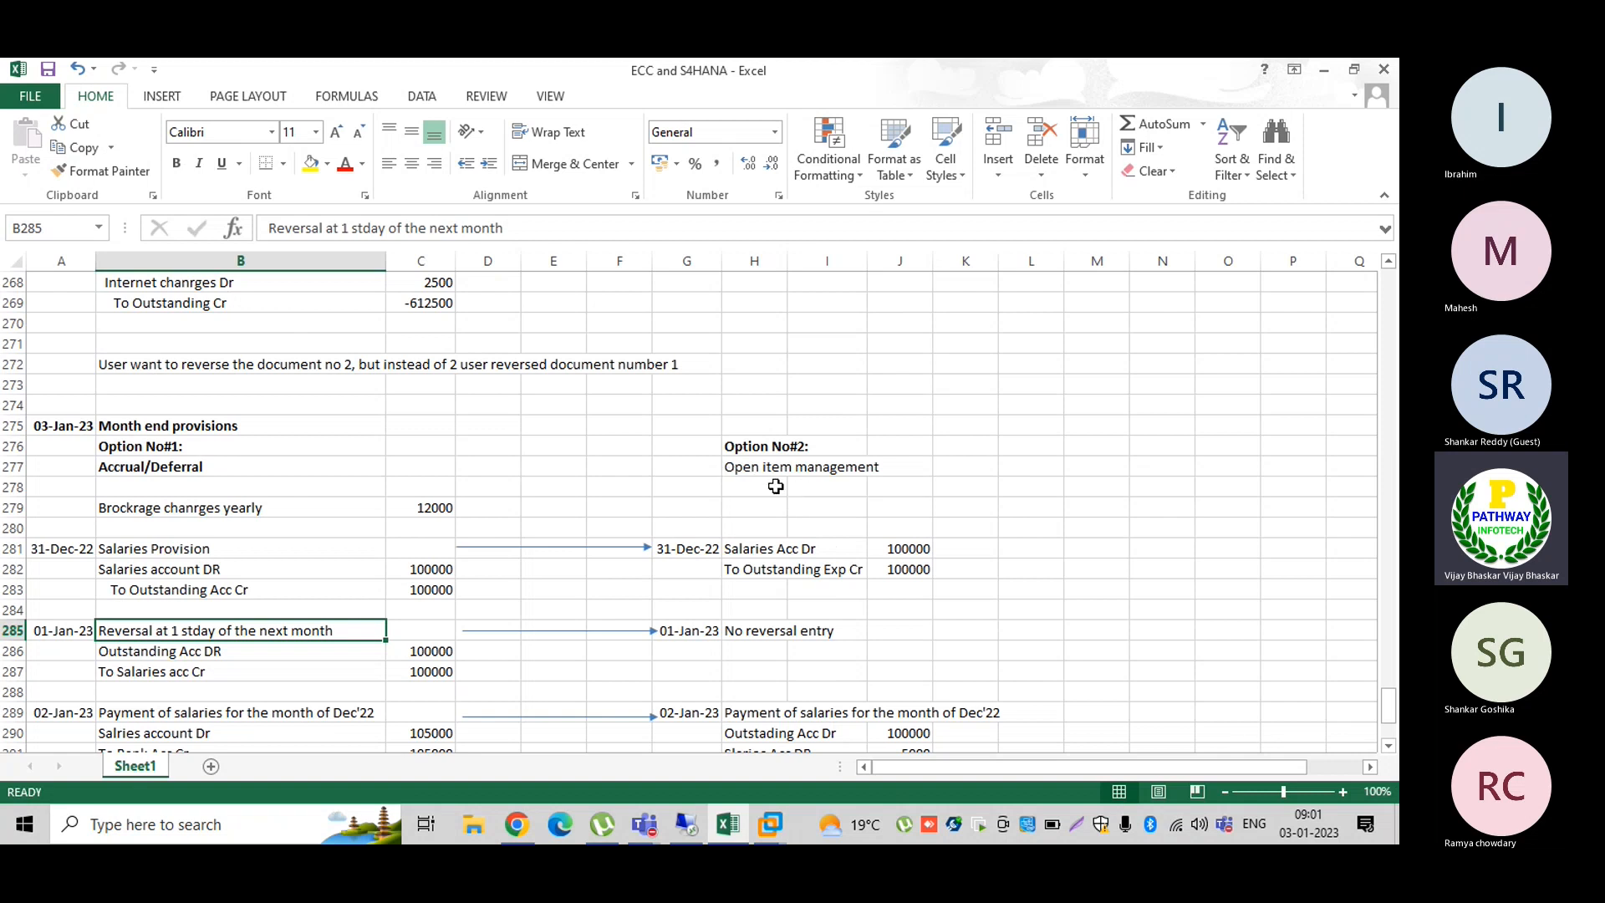
Step: Examine the Option No#2 open item management entries for the 31-Dec-22 salaries provision in H281:J282
drag(729, 468, 841, 473)
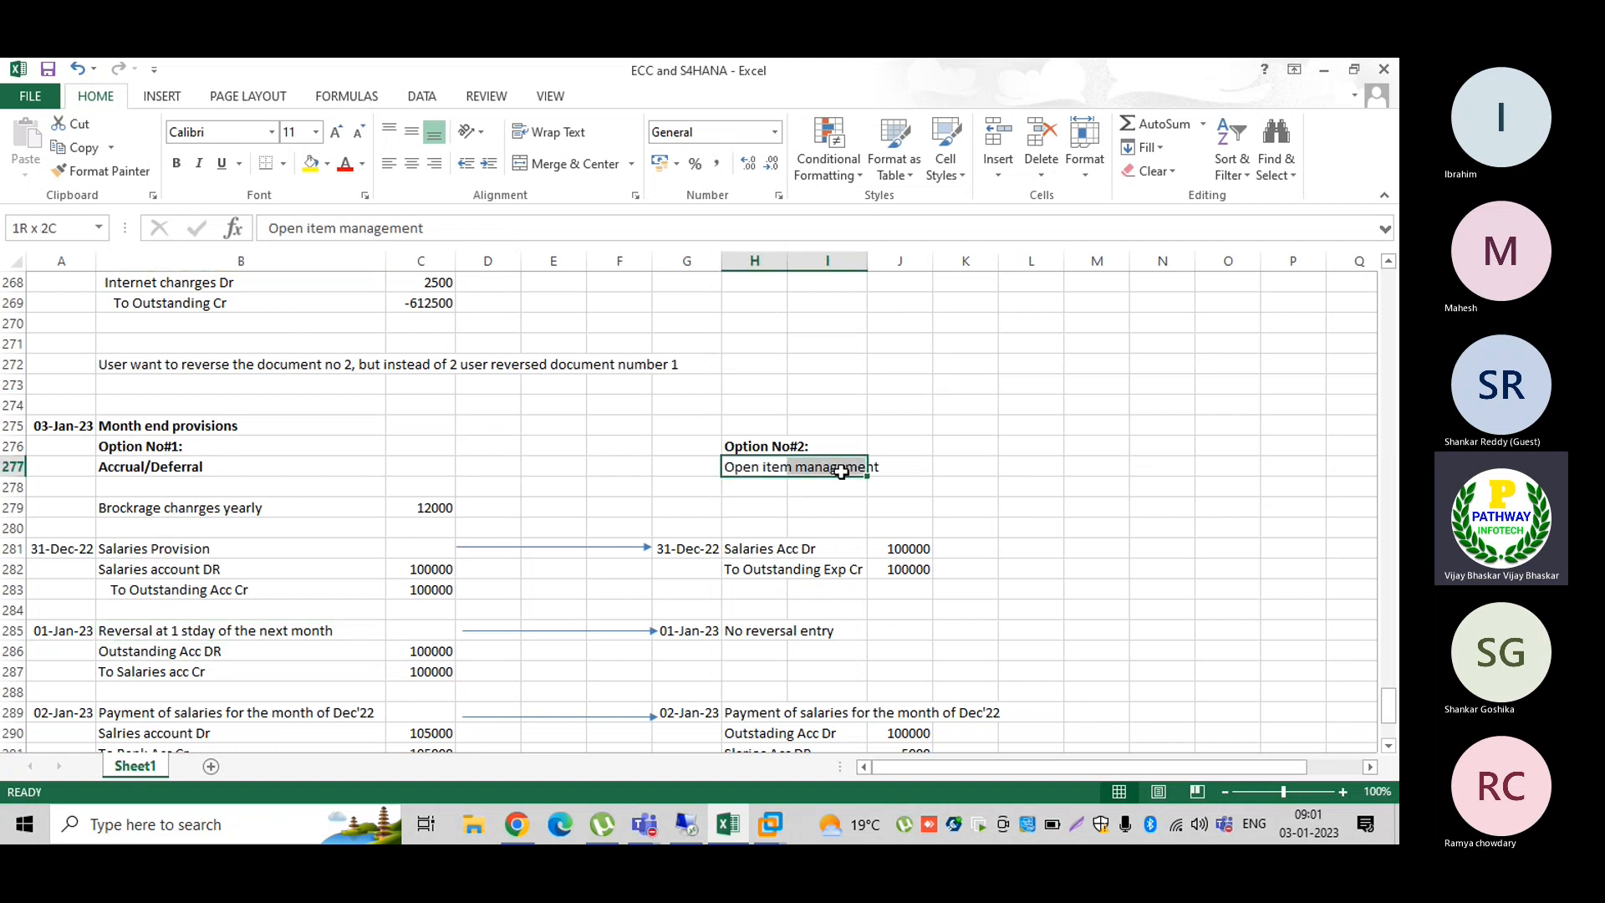
drag(736, 545, 920, 572)
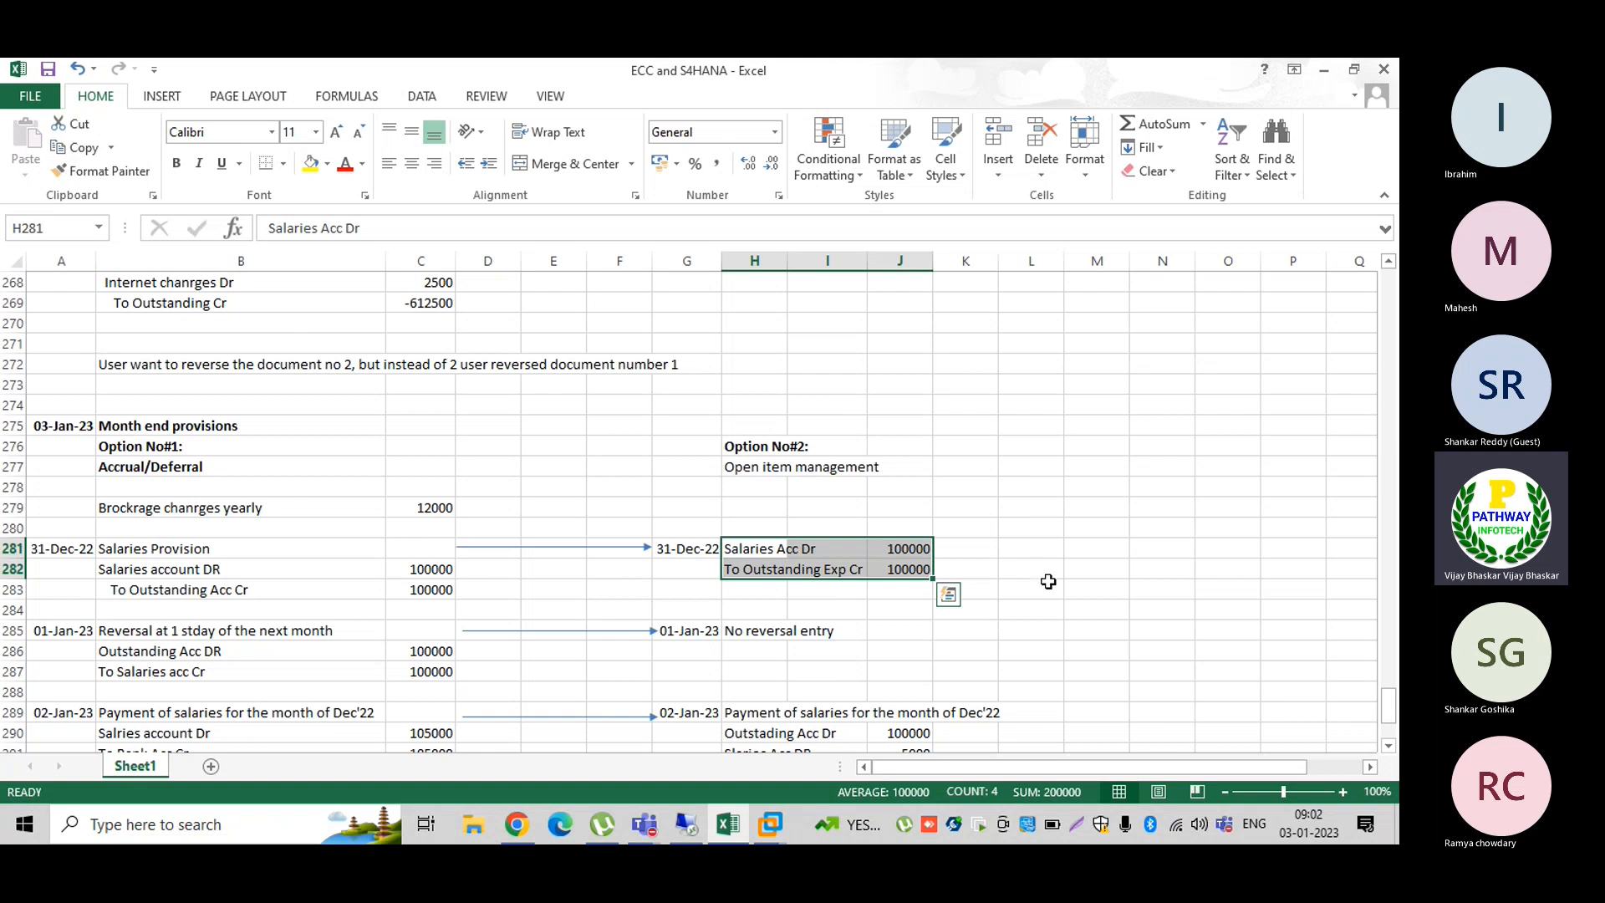
click(1051, 588)
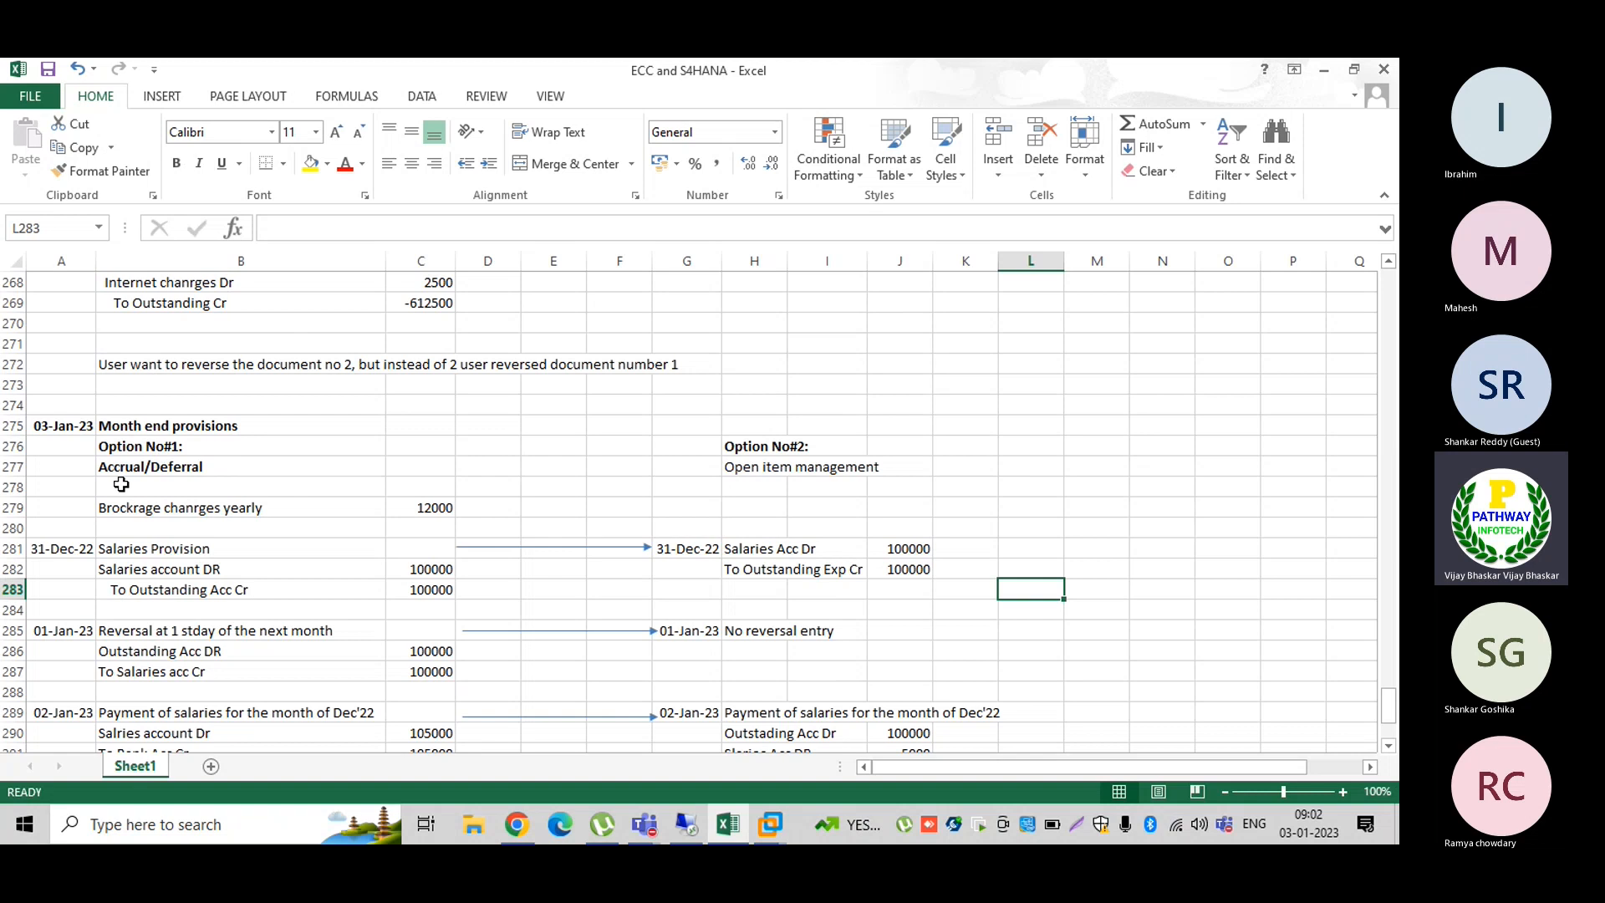
scroll(113, 507, down, 1)
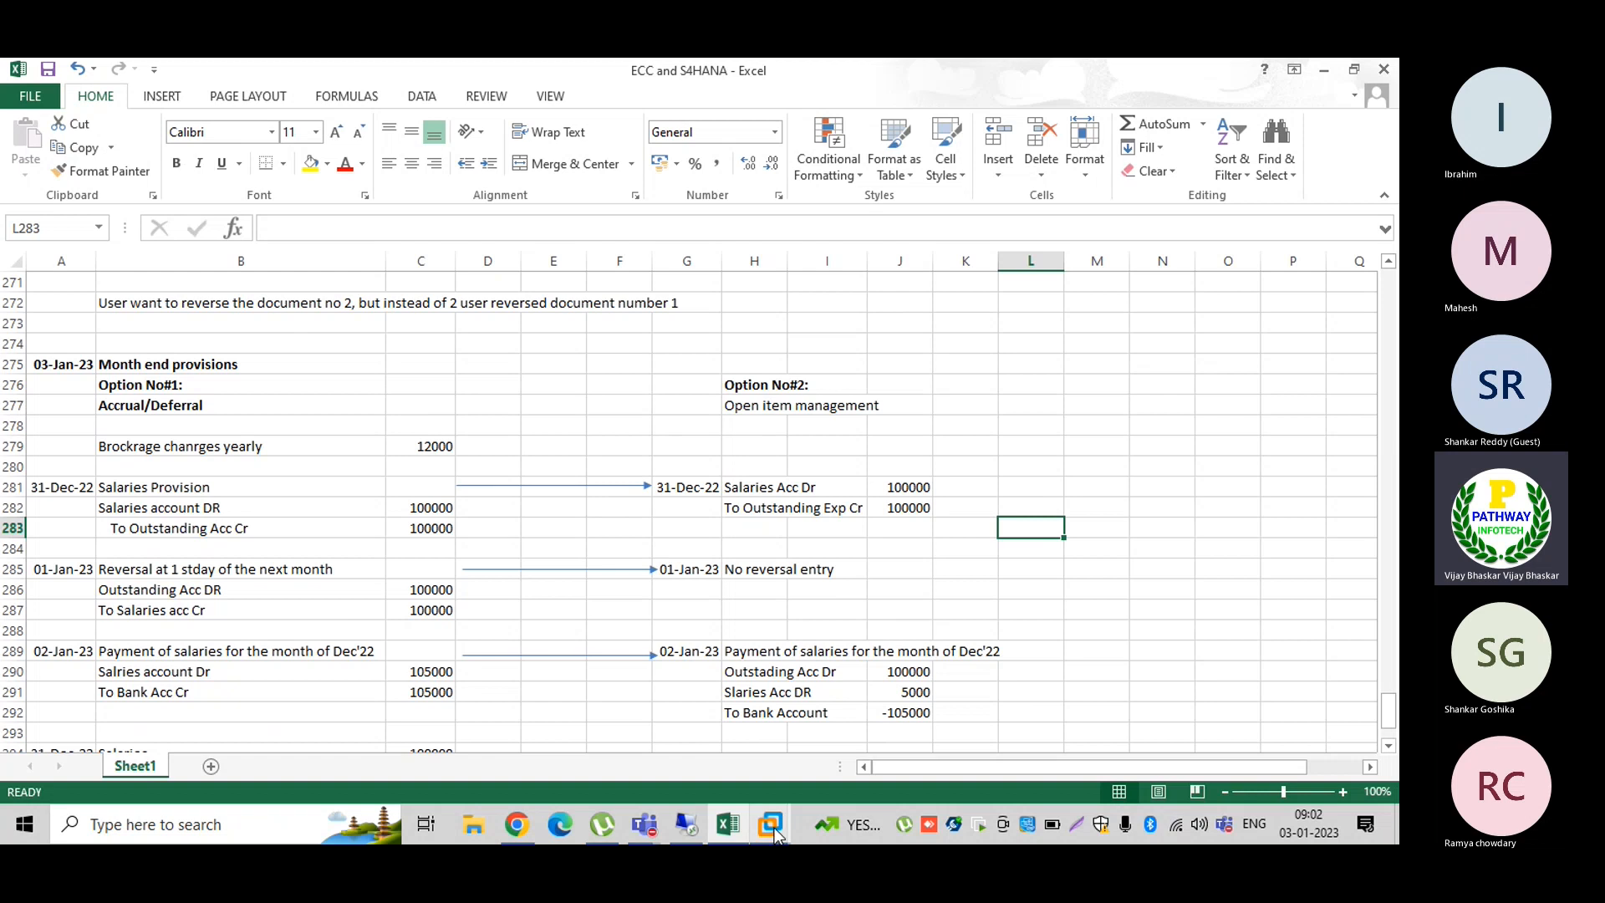
Step: Switch to the Windows Server 2003 virtual machine and log on by entering the account password
mouse_move(774, 832)
click(824, 719)
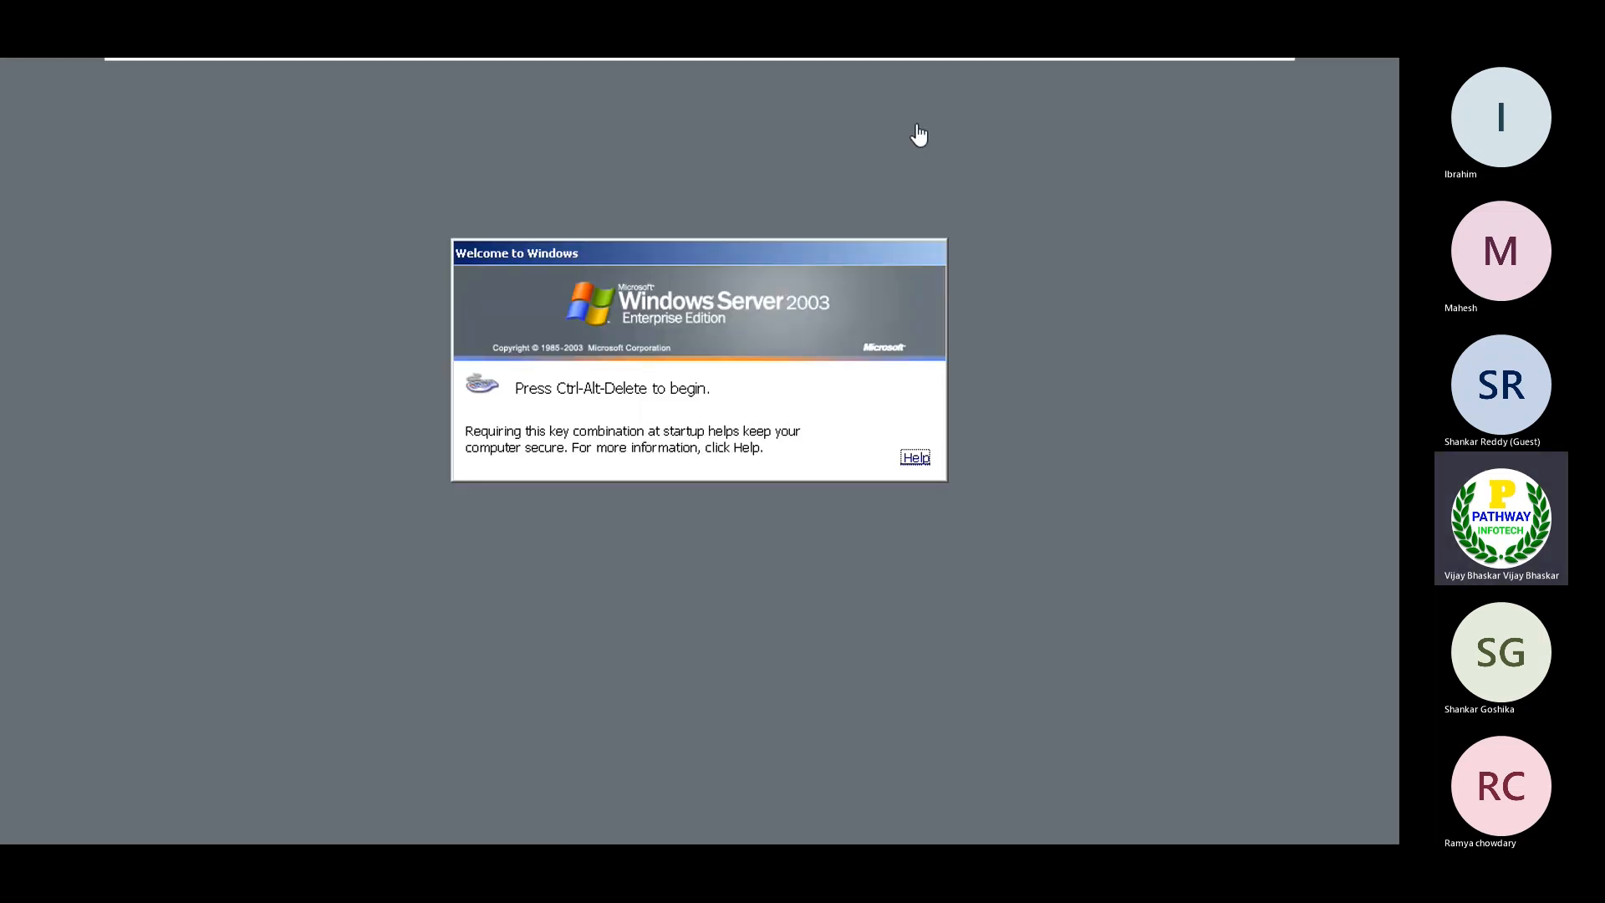
key(ctrl+alt+Delete)
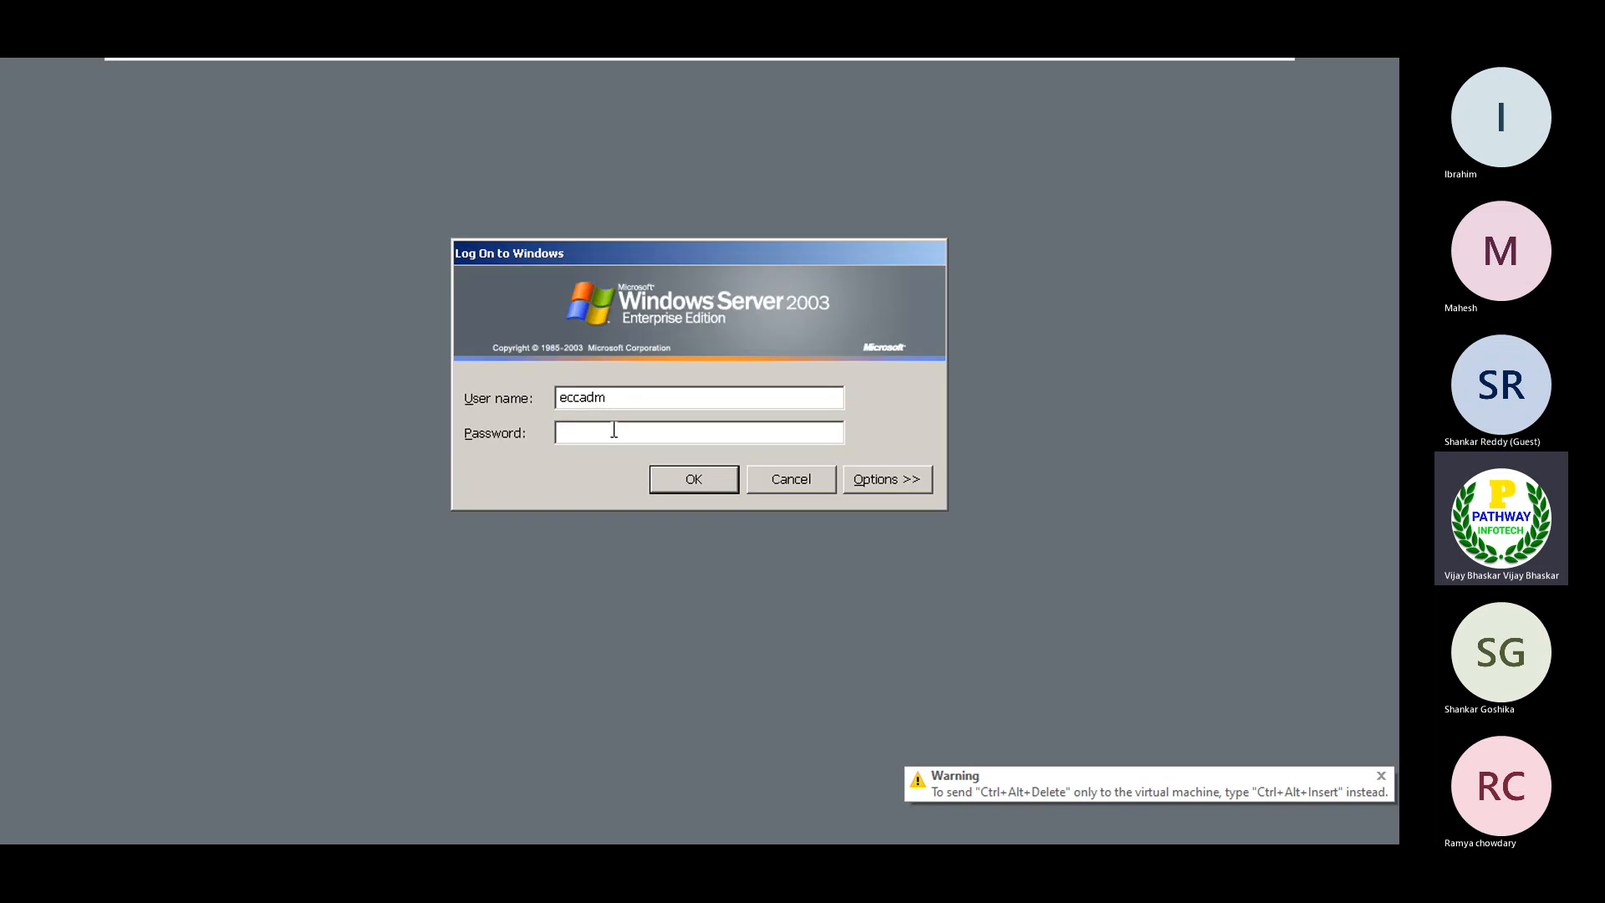
text(*********)
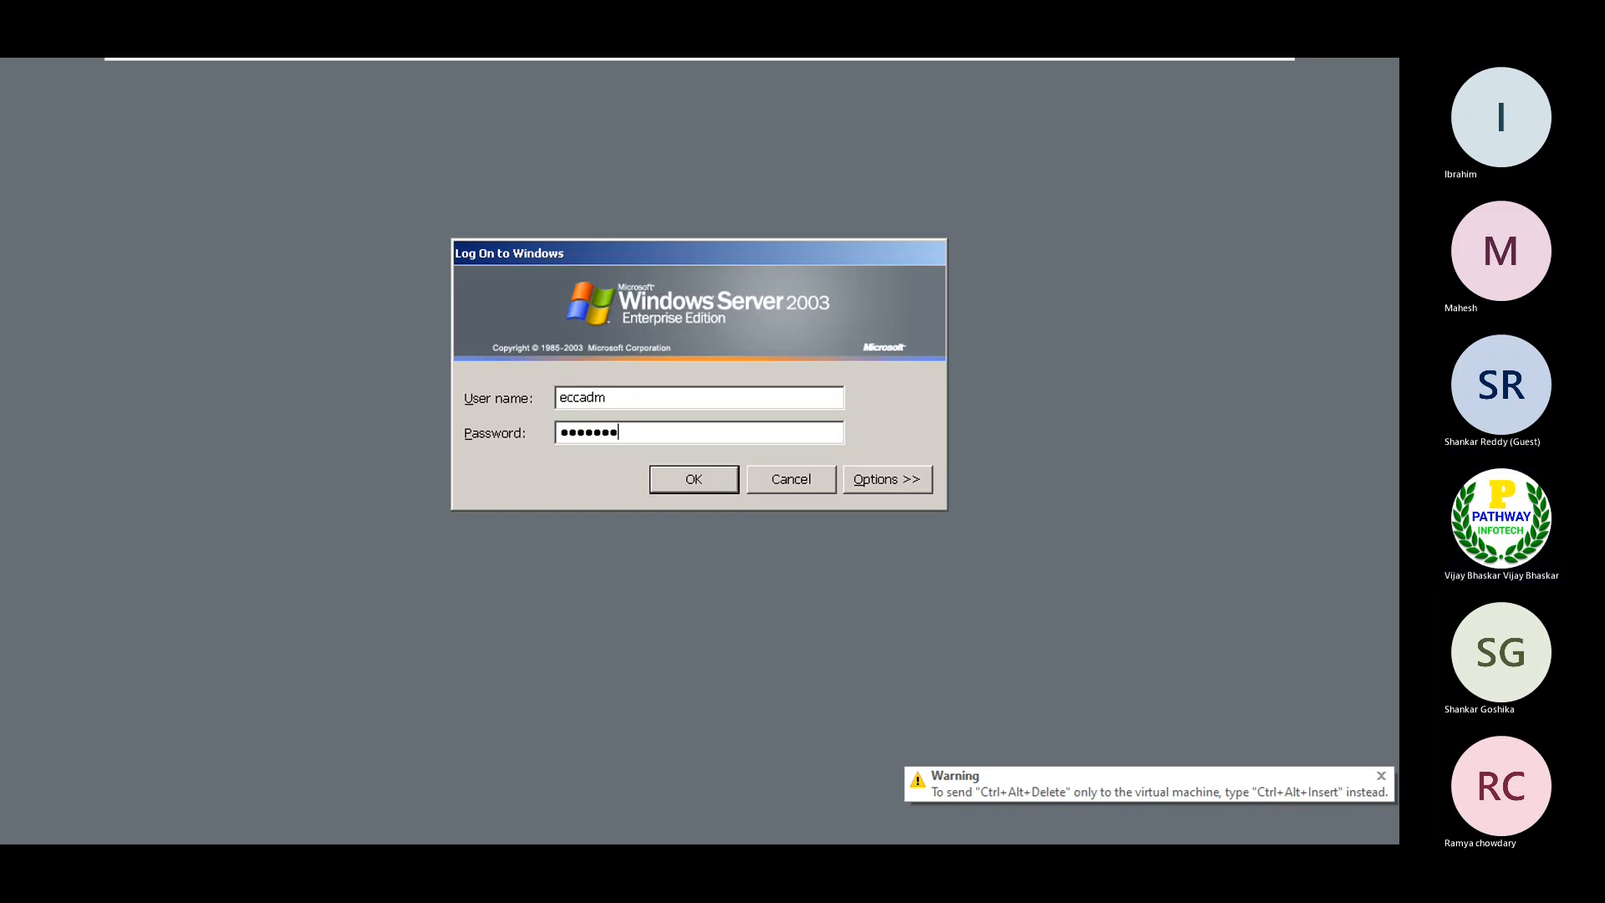
key(Return)
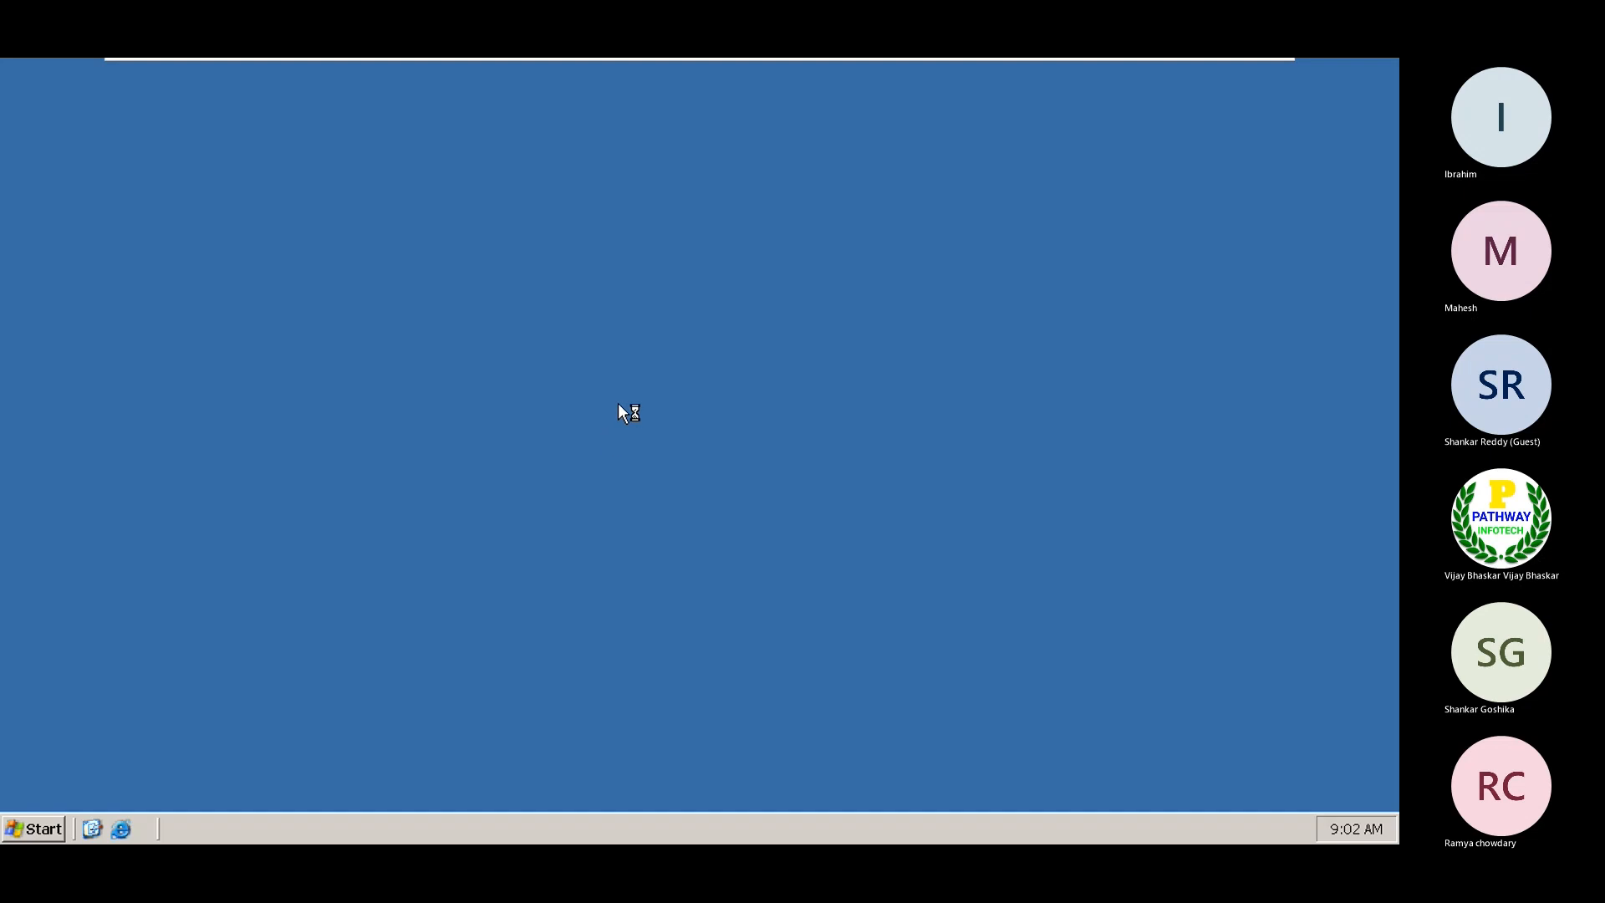
Step: Dismiss the Found New Hardware Wizard, refresh the desktop and open the SAP Management Console
click(672, 549)
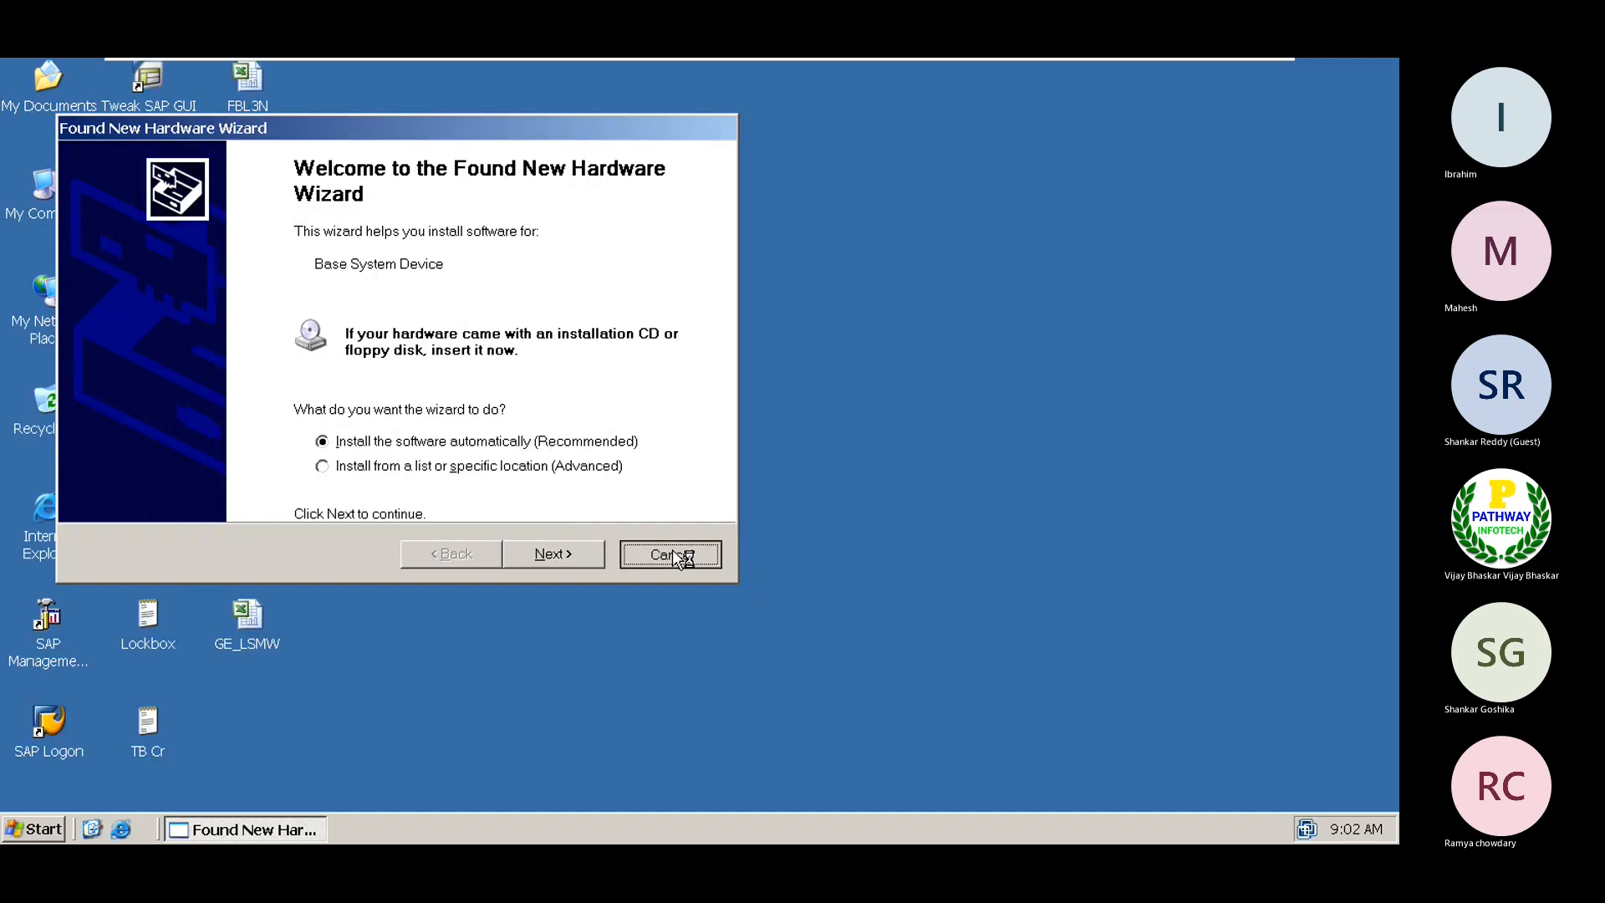
click(704, 579)
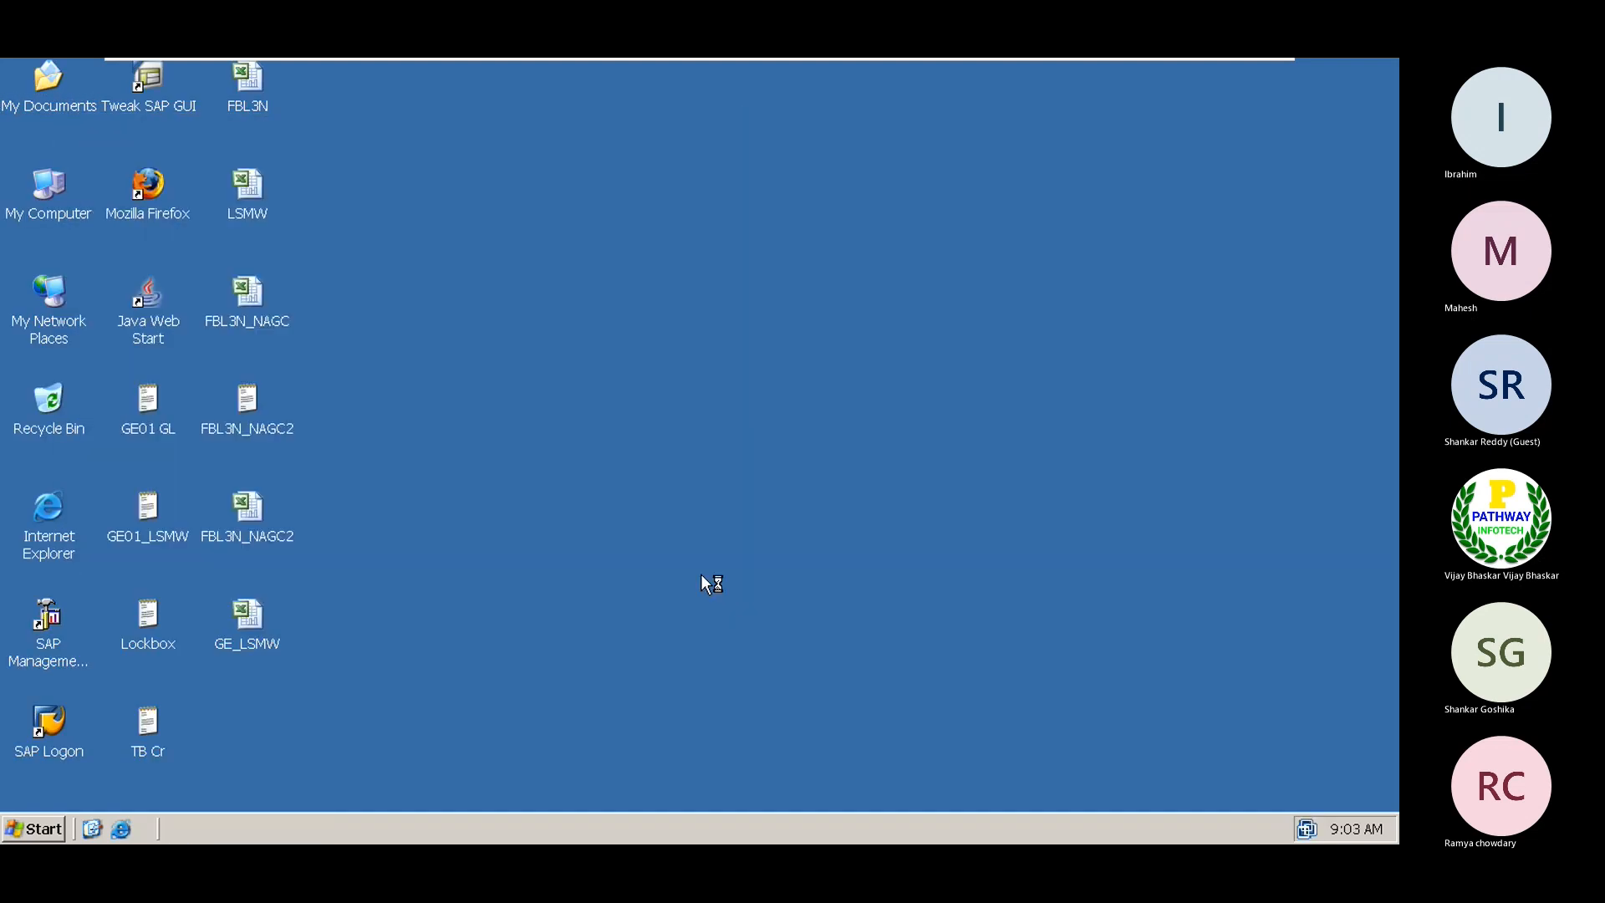
right_click(478, 277)
click(520, 313)
right_click(55, 617)
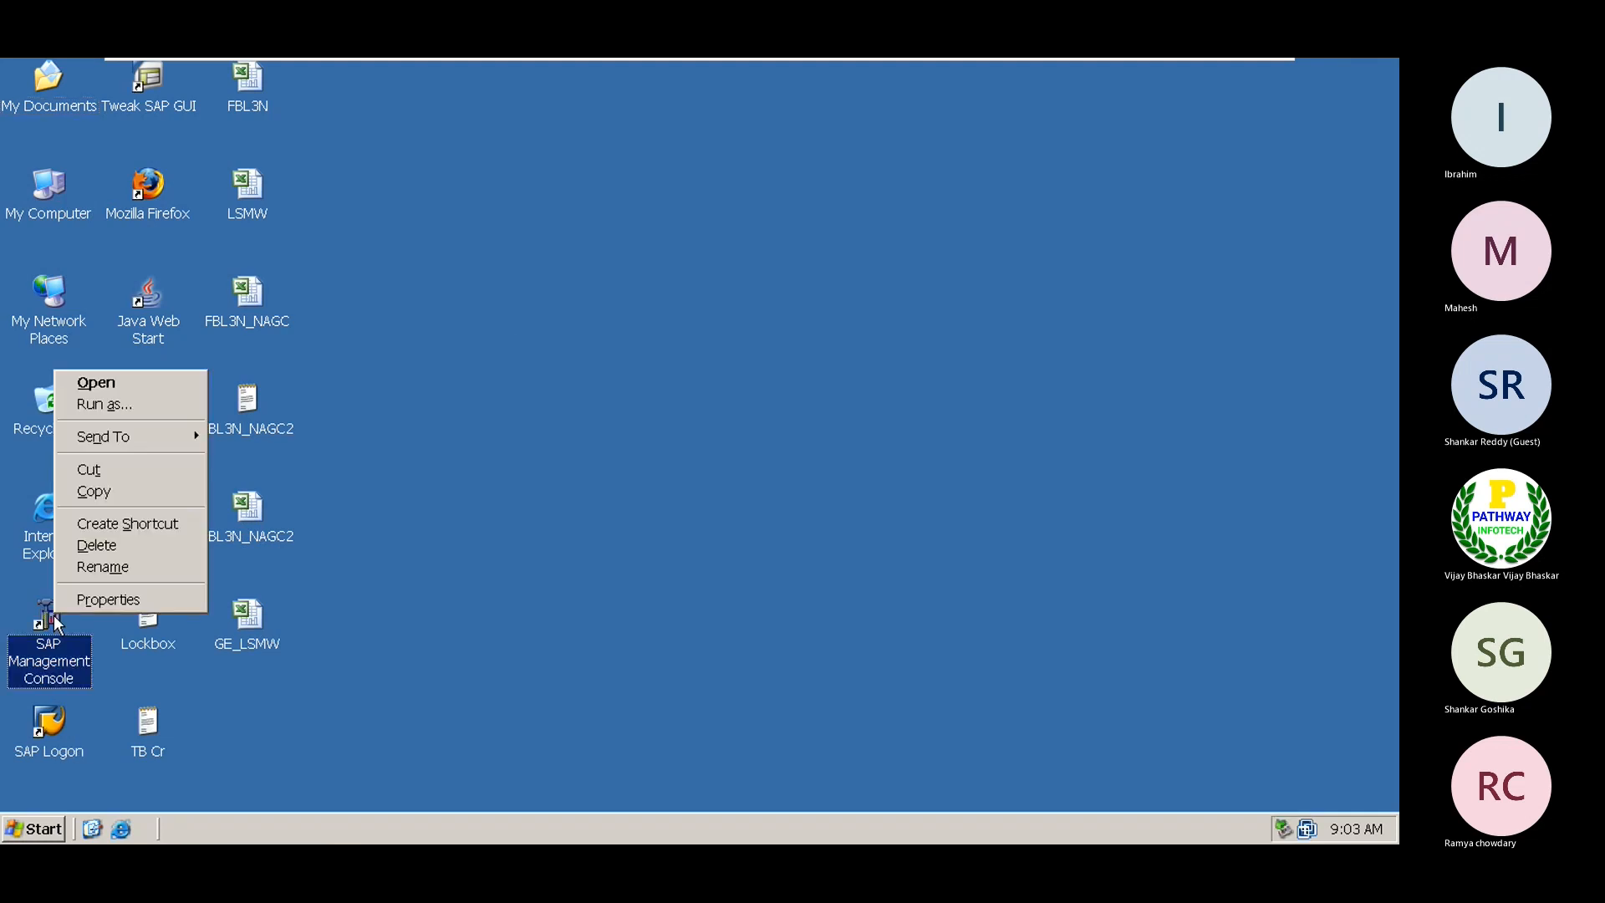
click(109, 386)
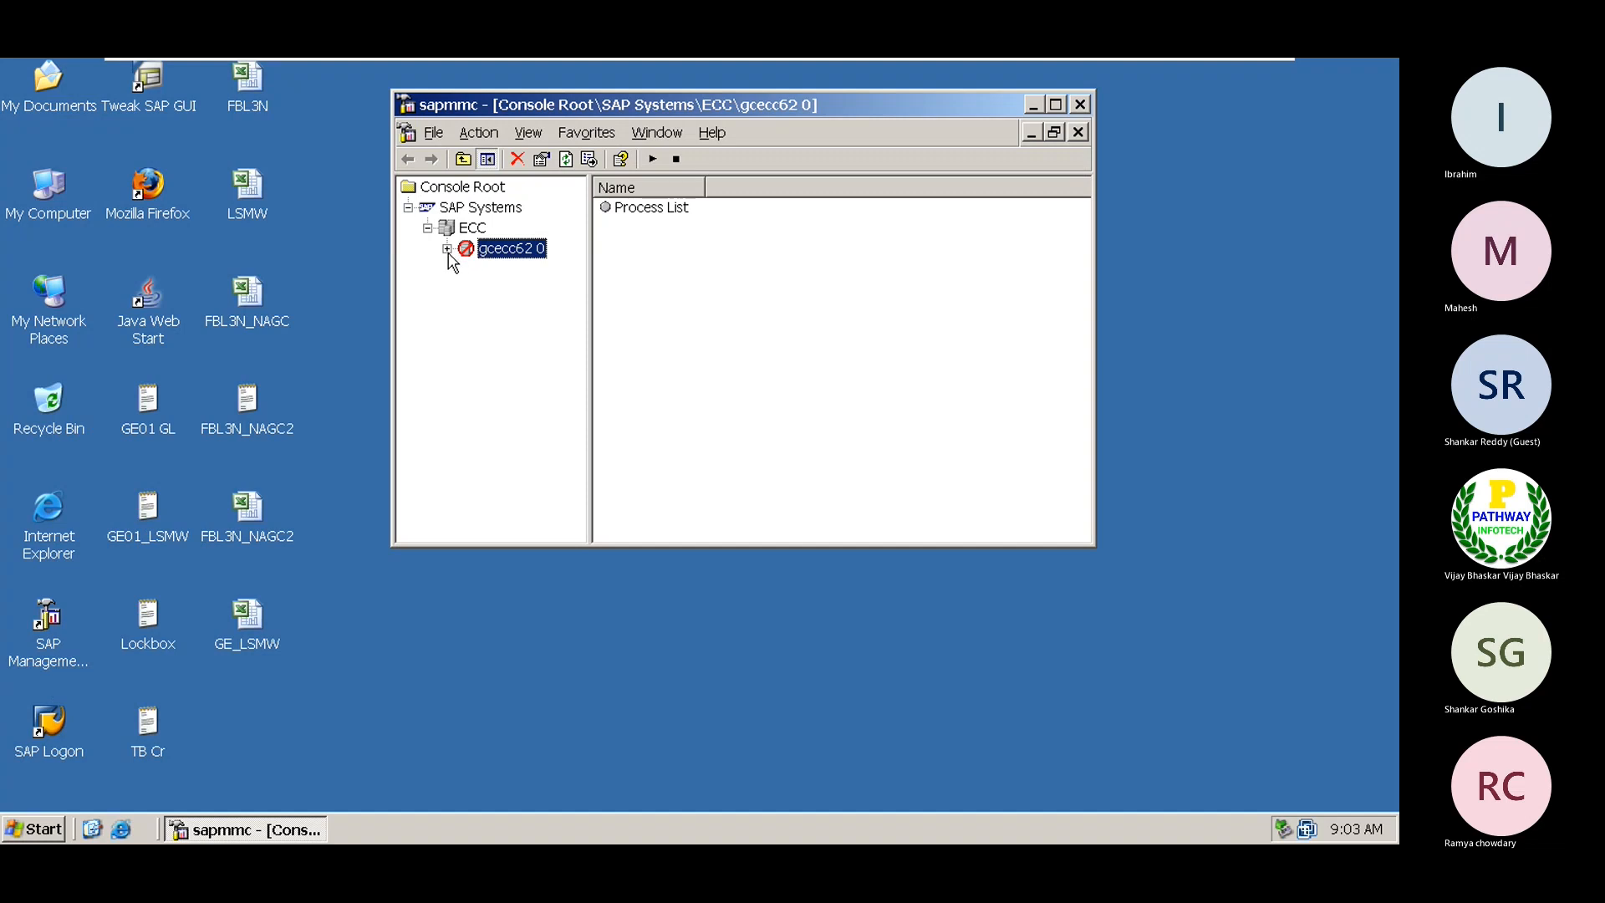
Step: Expand the gcecc62 0 instance and start the ECC system, authenticating with the OS user's password
click(447, 249)
right_click(470, 228)
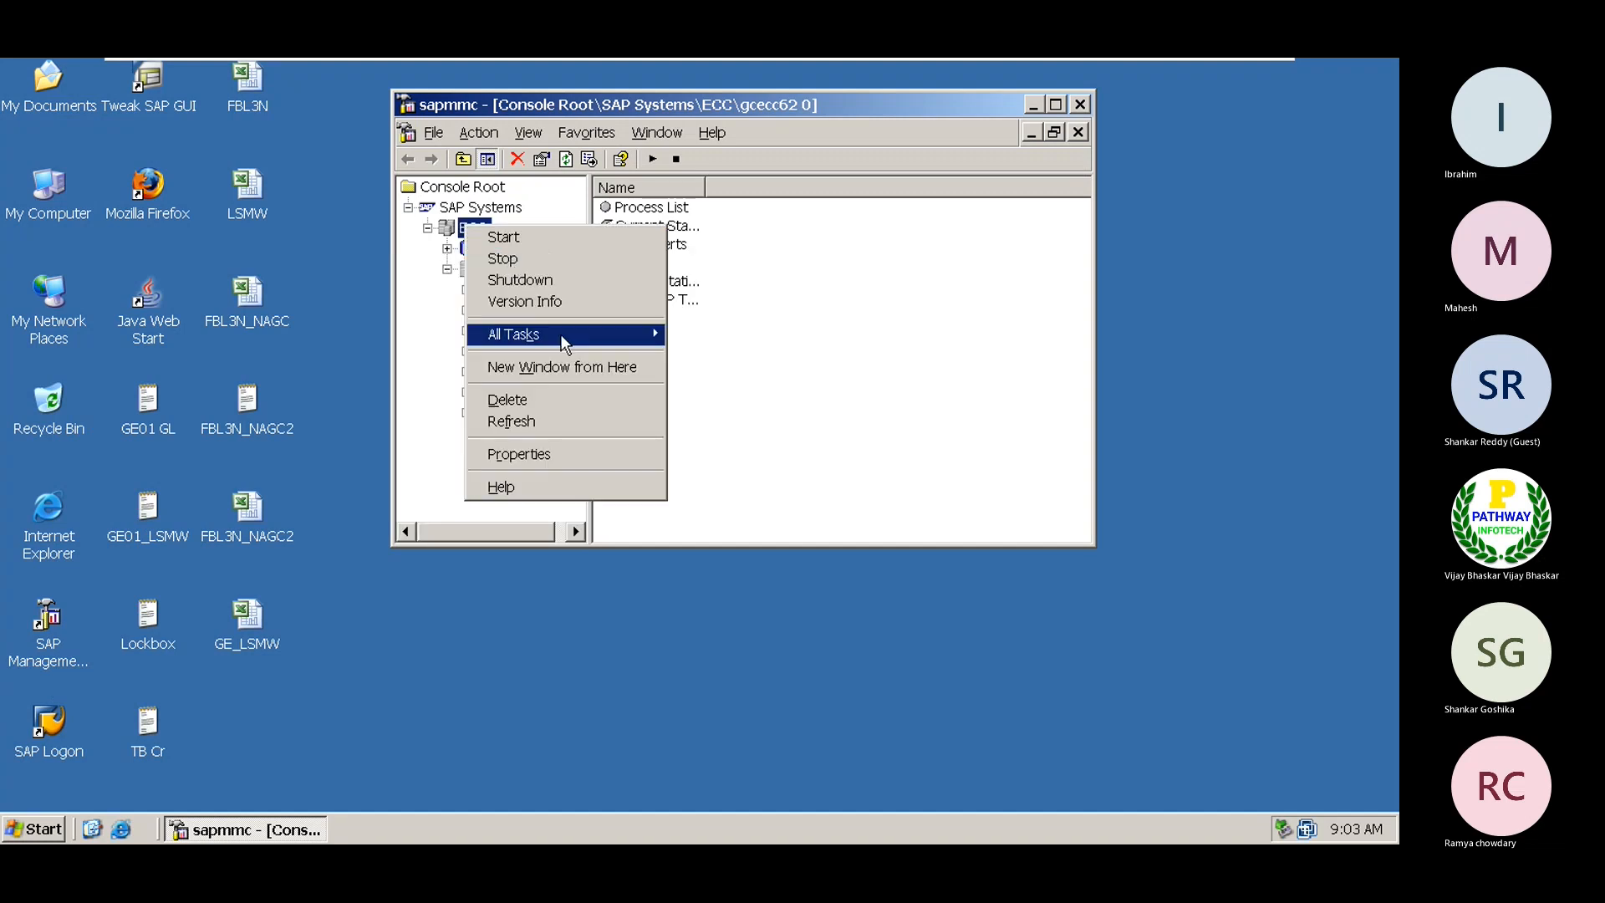
mouse_move(637, 333)
click(699, 334)
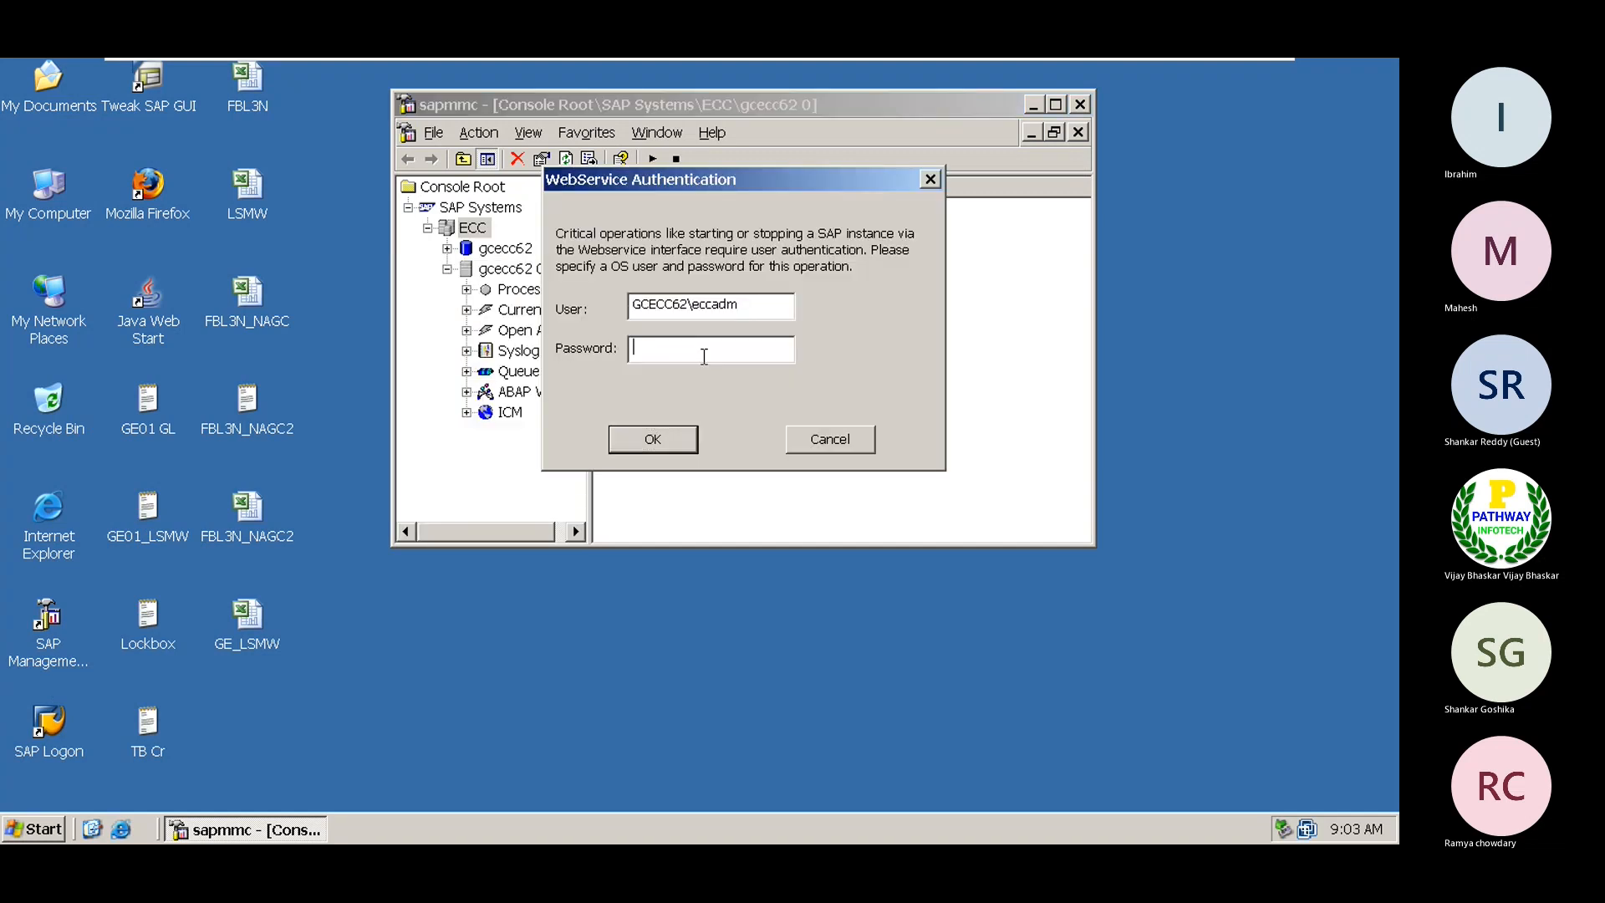
text(**********)
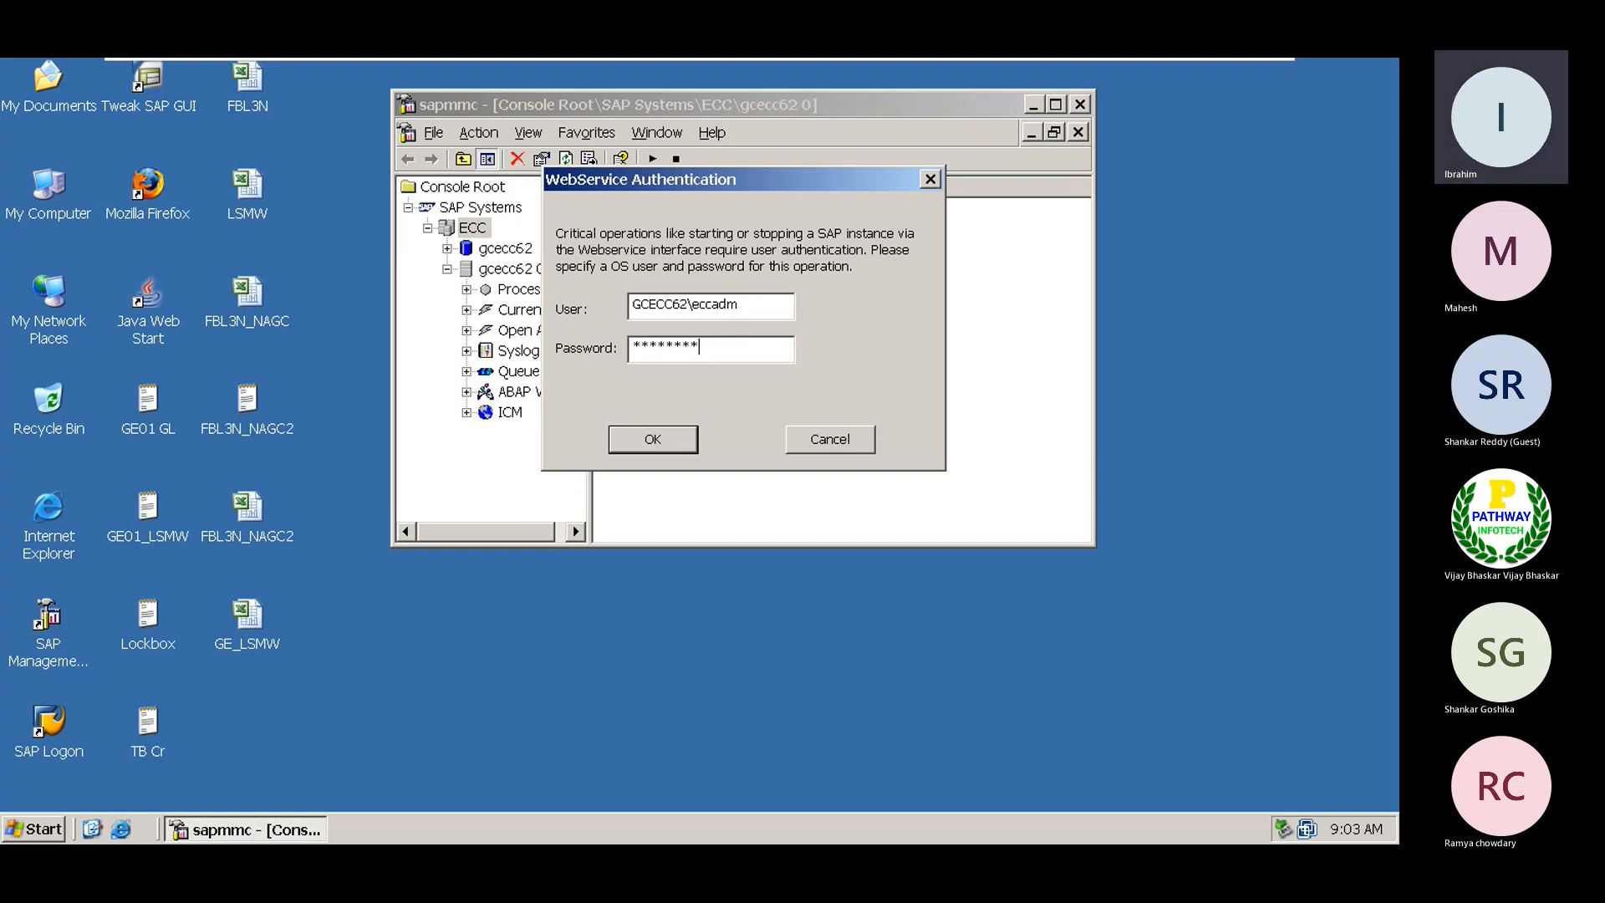
key(Return)
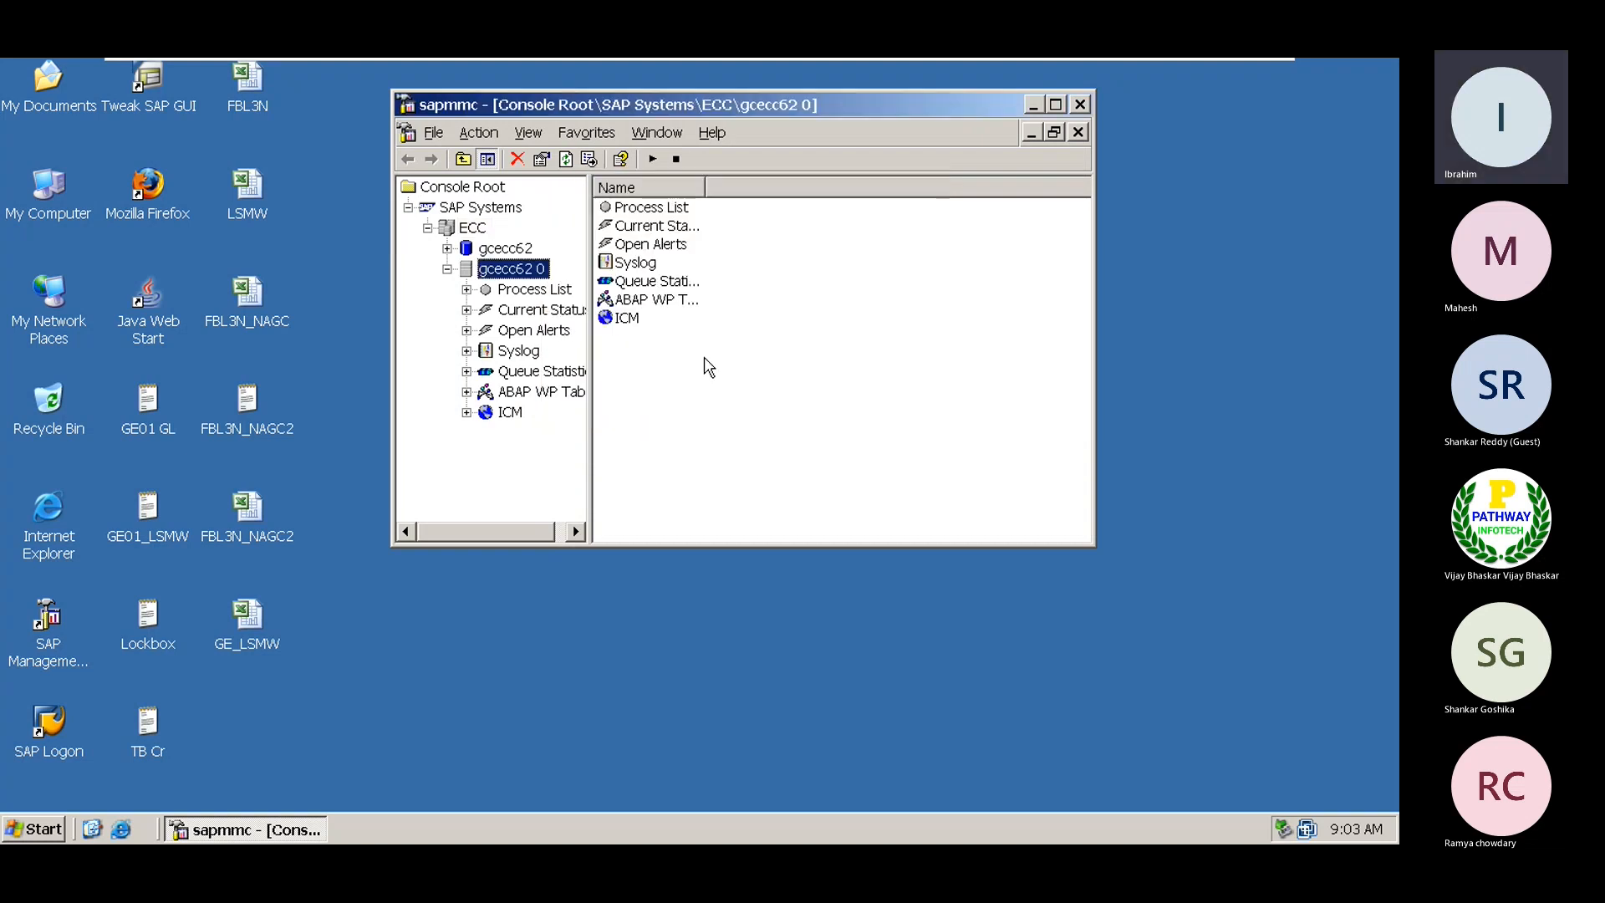
Step: Switch back to the Excel worksheet and review the yearly brokerage charges in row 279 and the provision entries below
click(1213, 76)
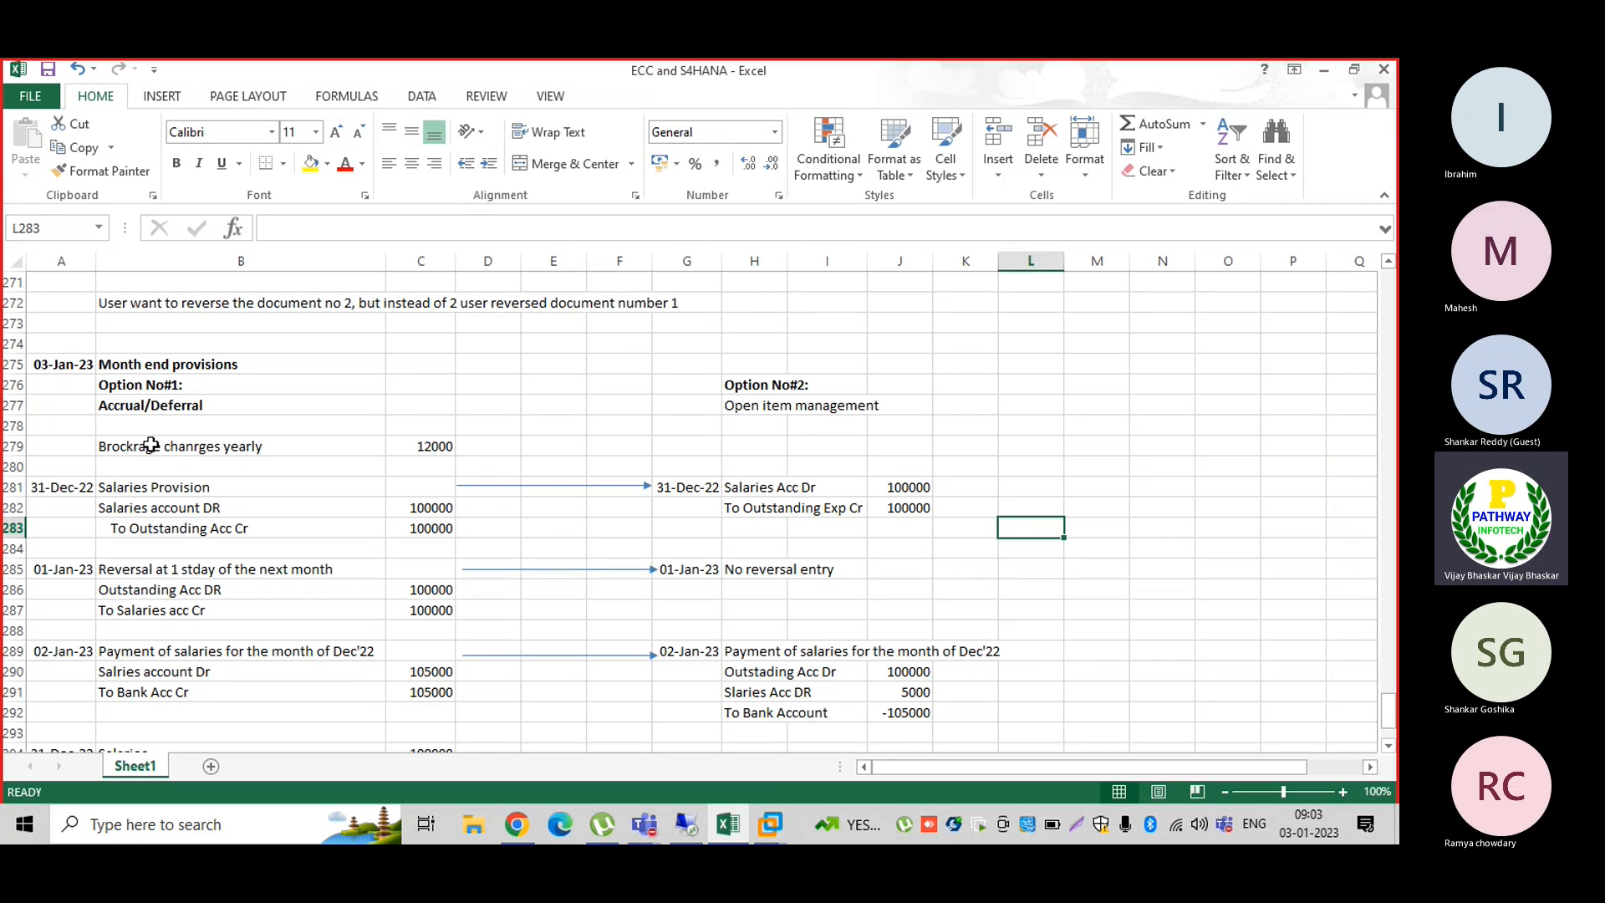
click(105, 449)
drag(167, 459, 393, 450)
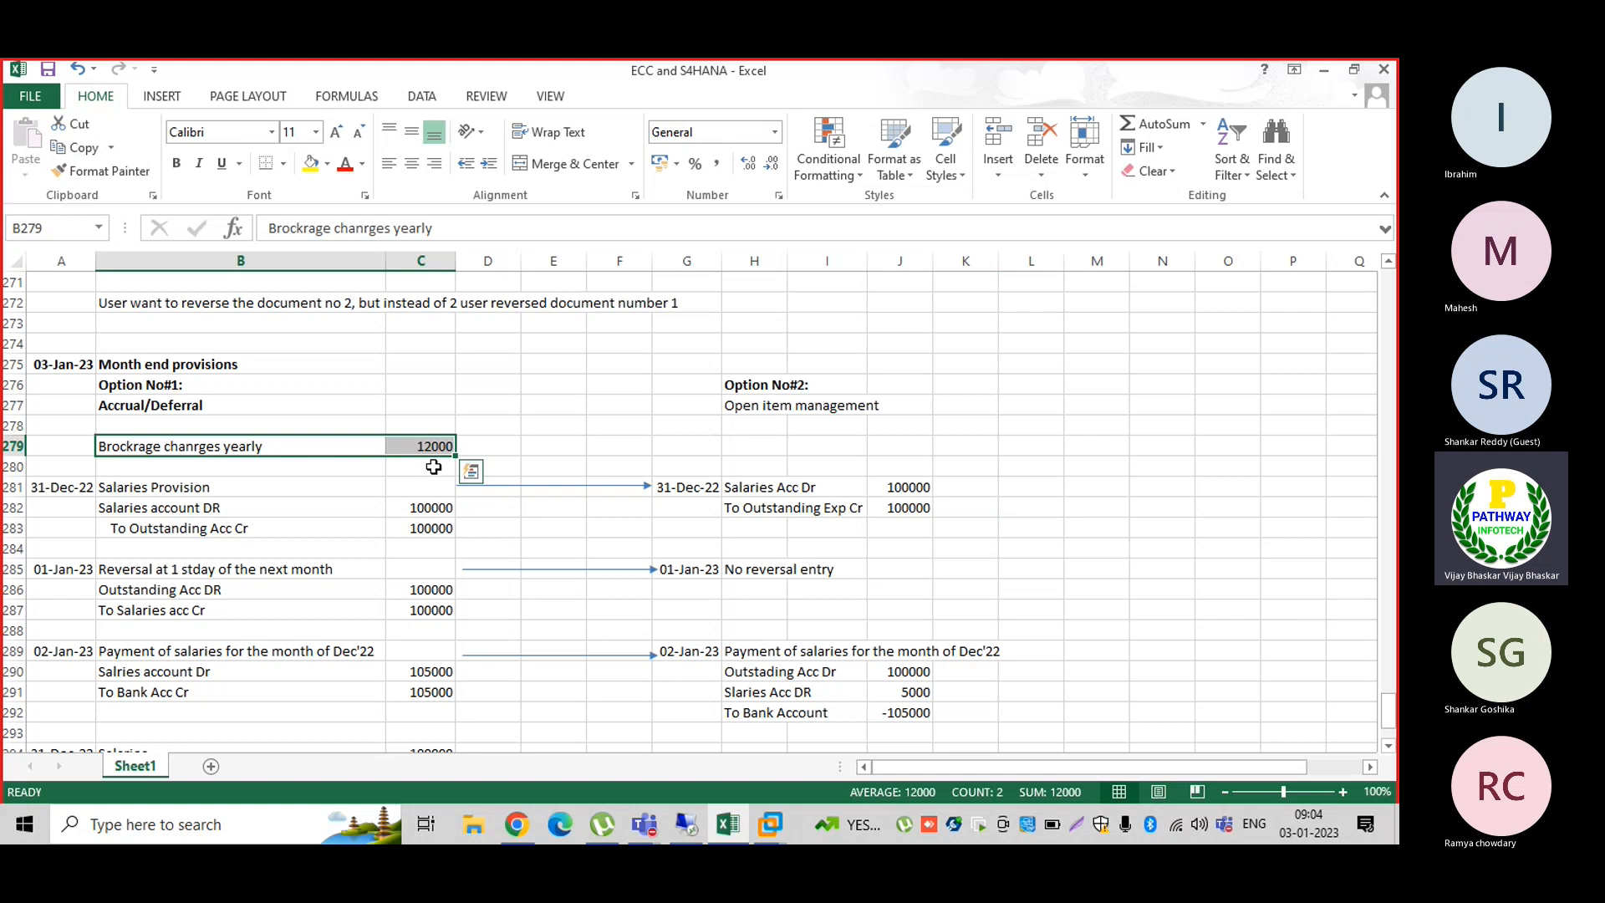
click(413, 449)
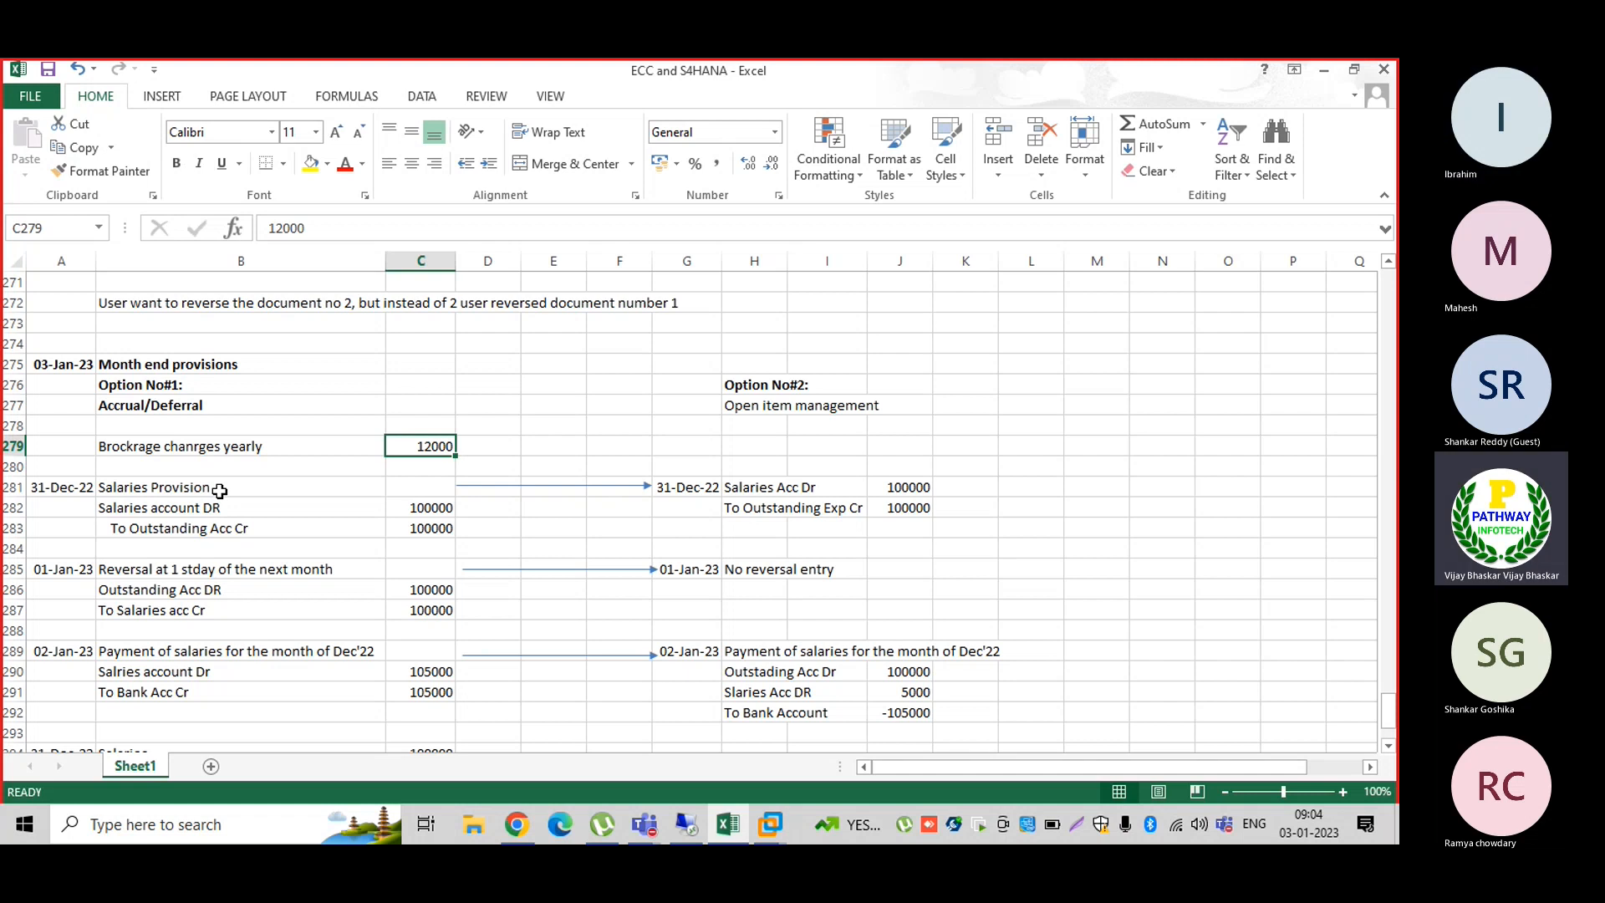
scroll(217, 498, down, 2)
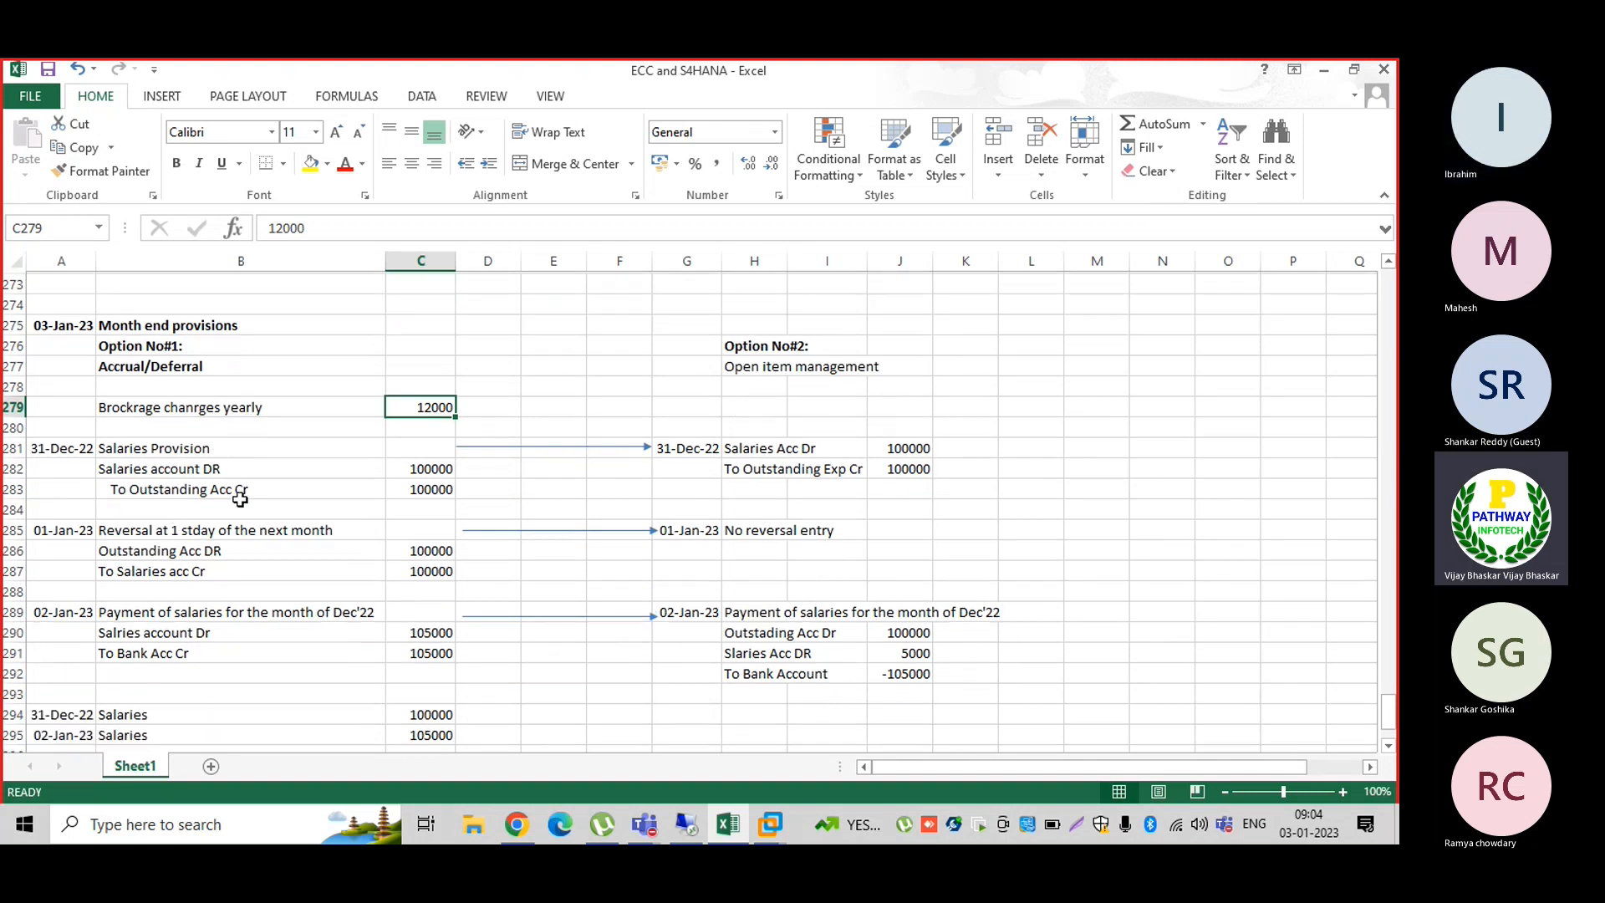
scroll(240, 499, down, 5)
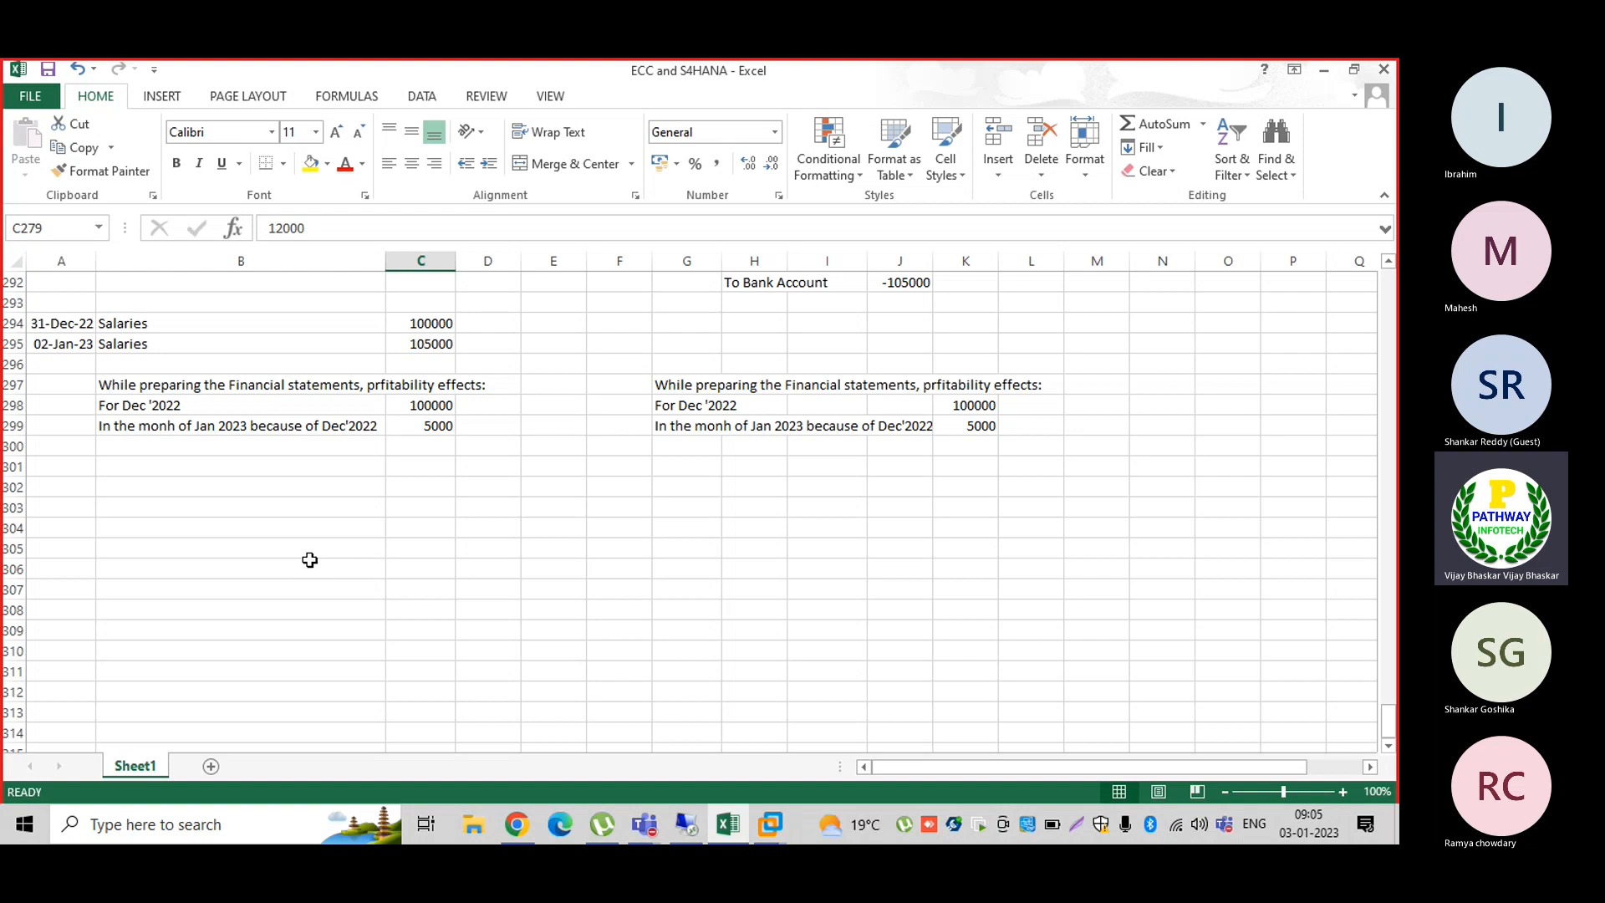
click(83, 506)
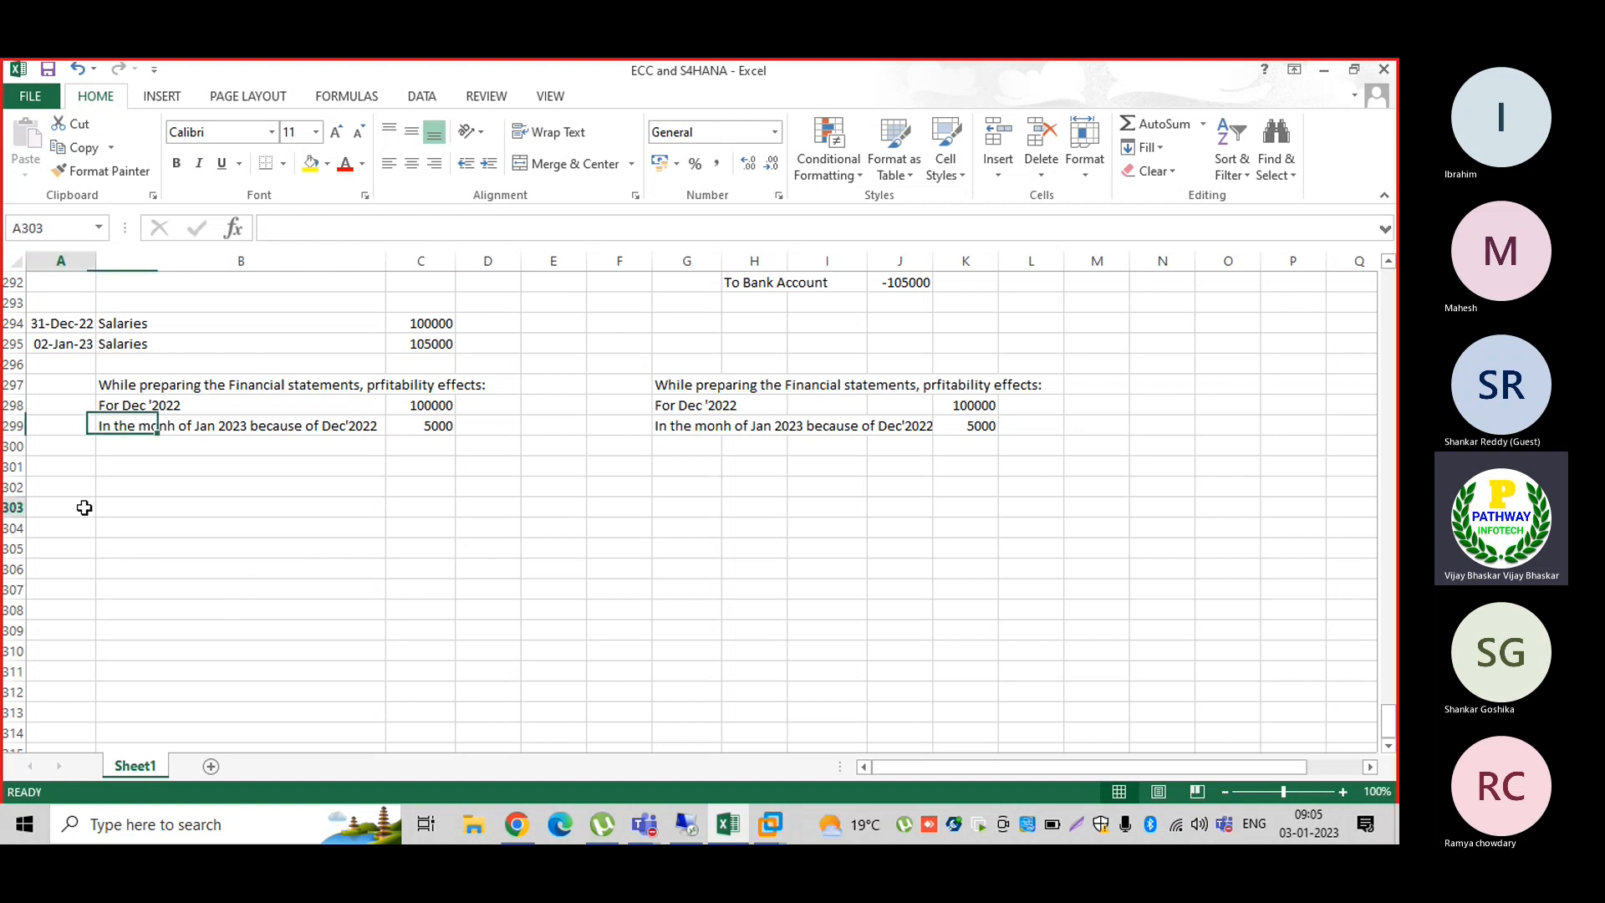
text(OPt)
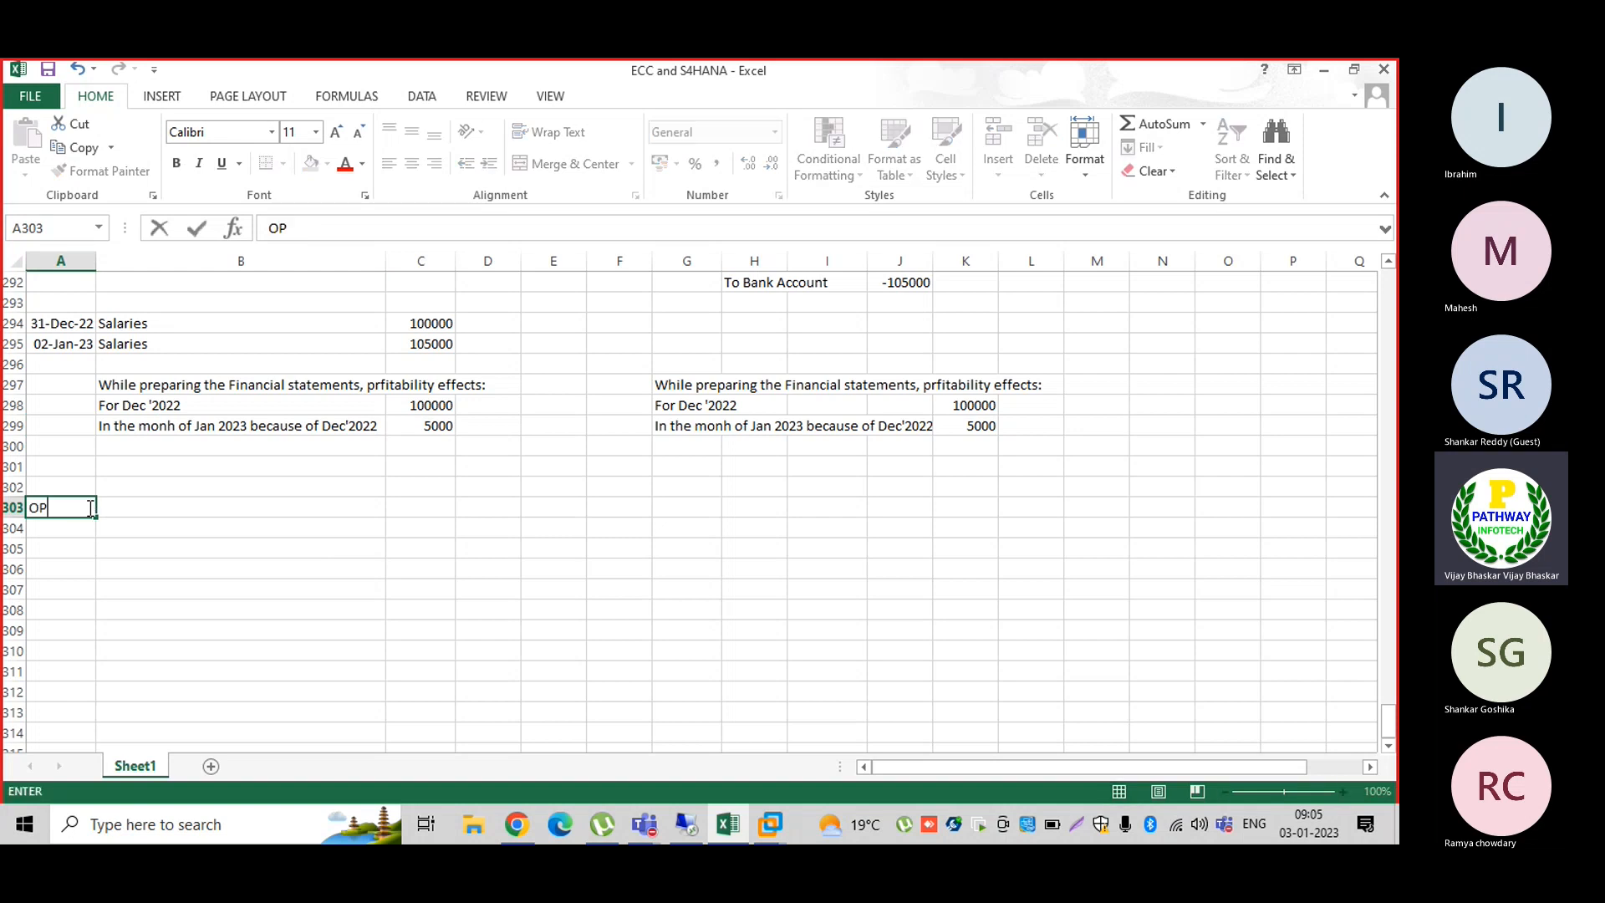
key(BackSpace)
key(BackSpace)
key(BackSpace)
Step: Enter the heading "Option No#1: Accrual/Deferral Document" in B303 and make it bold
key(Tab)
text(Option No)
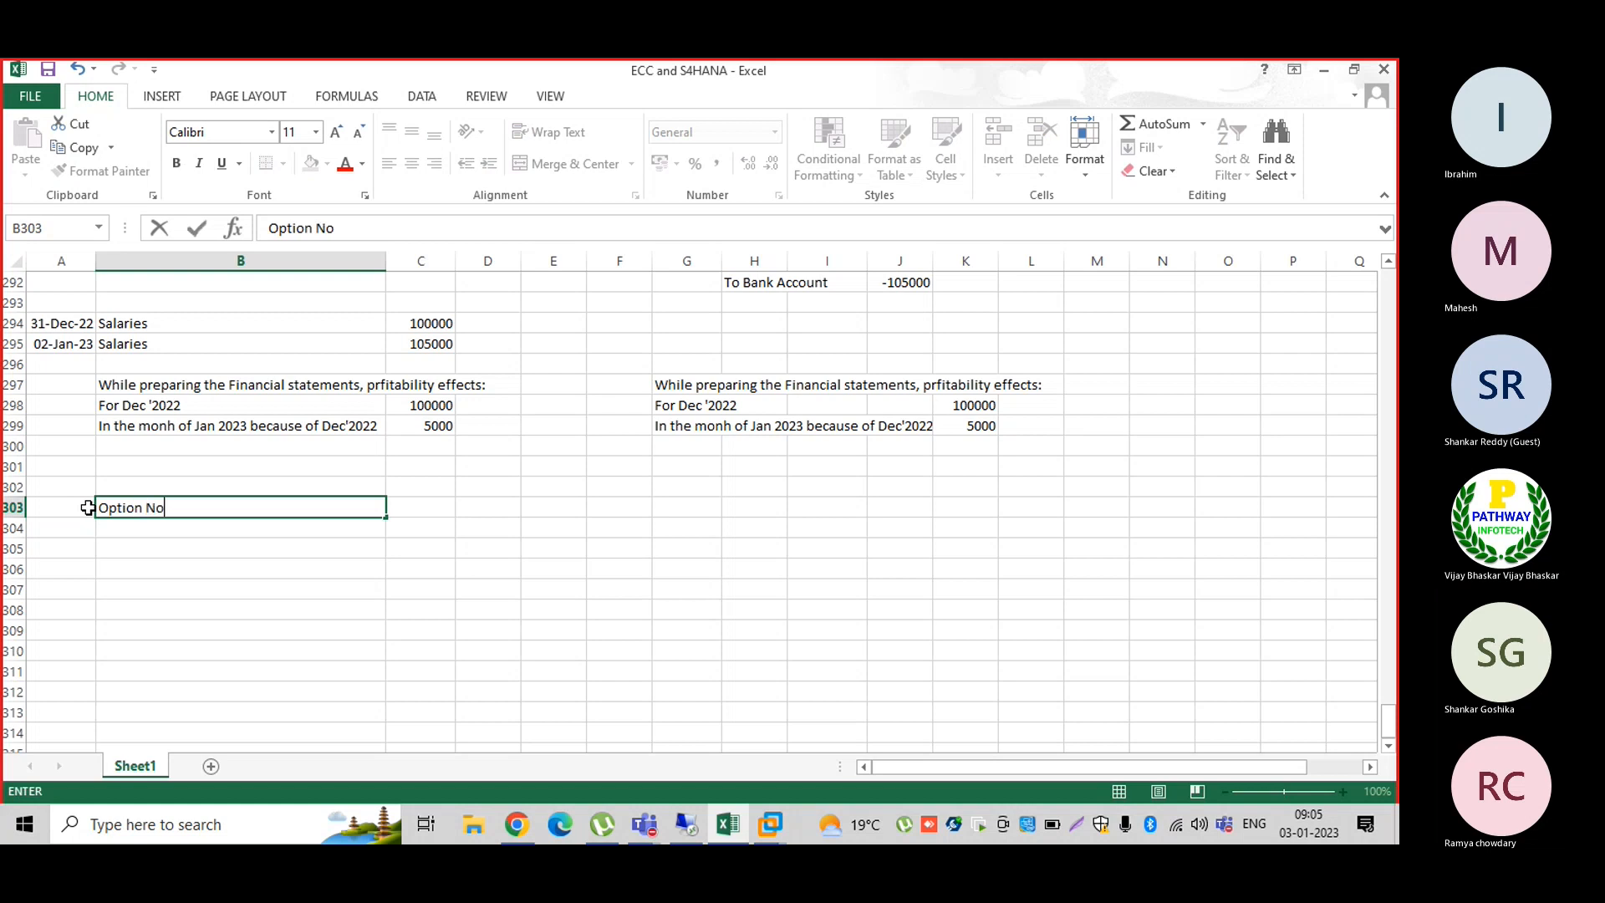
text(#1:)
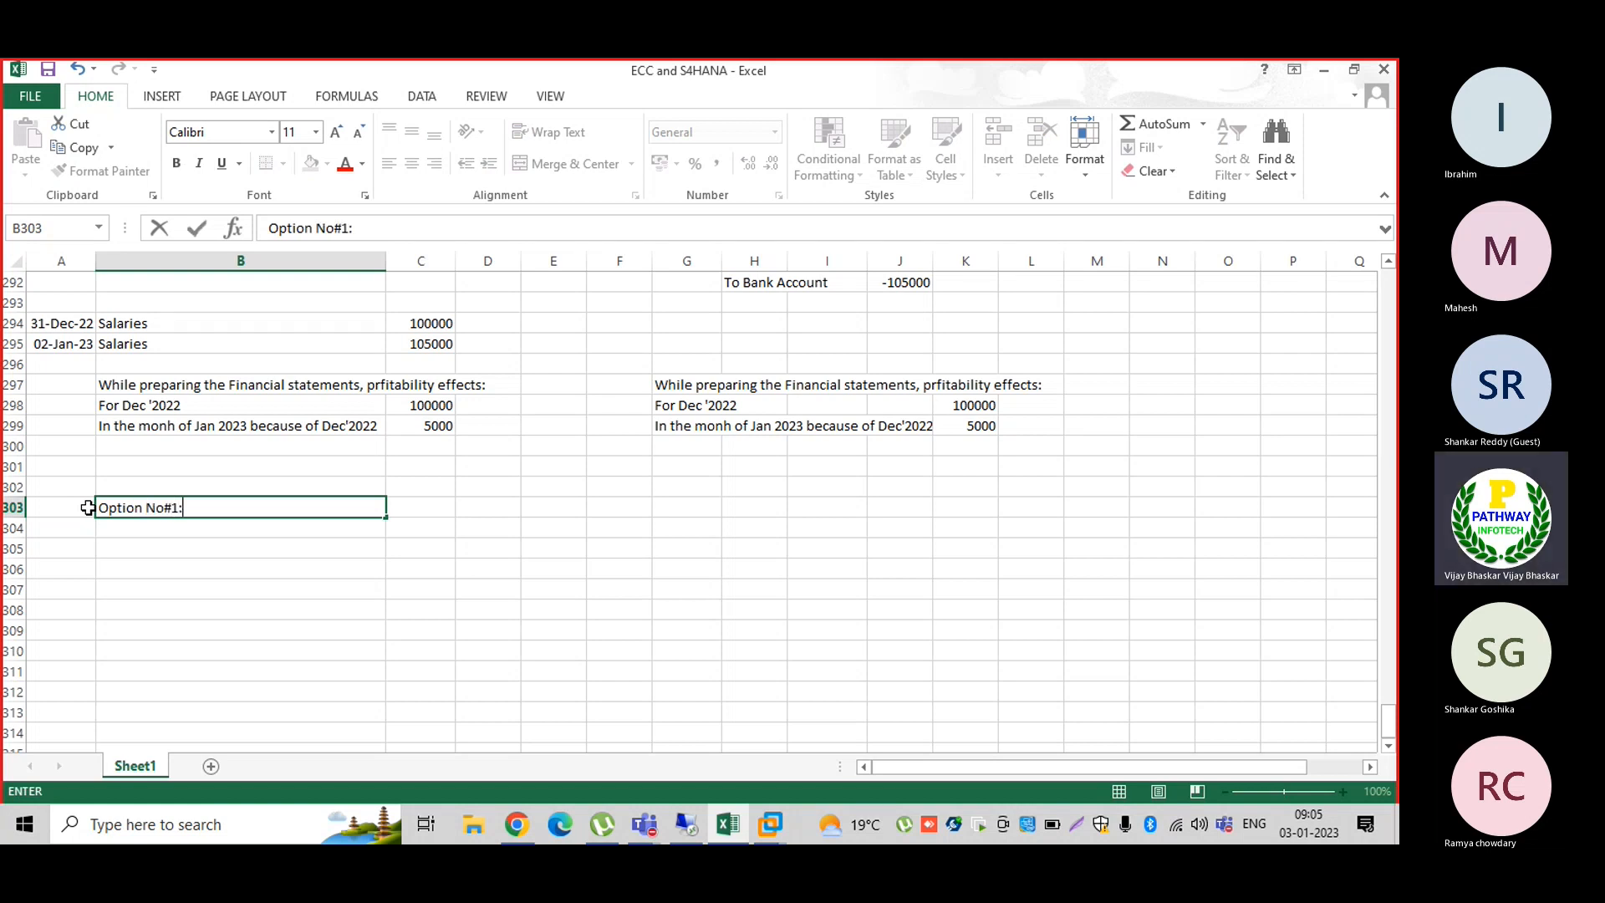
text( Accrual/Def)
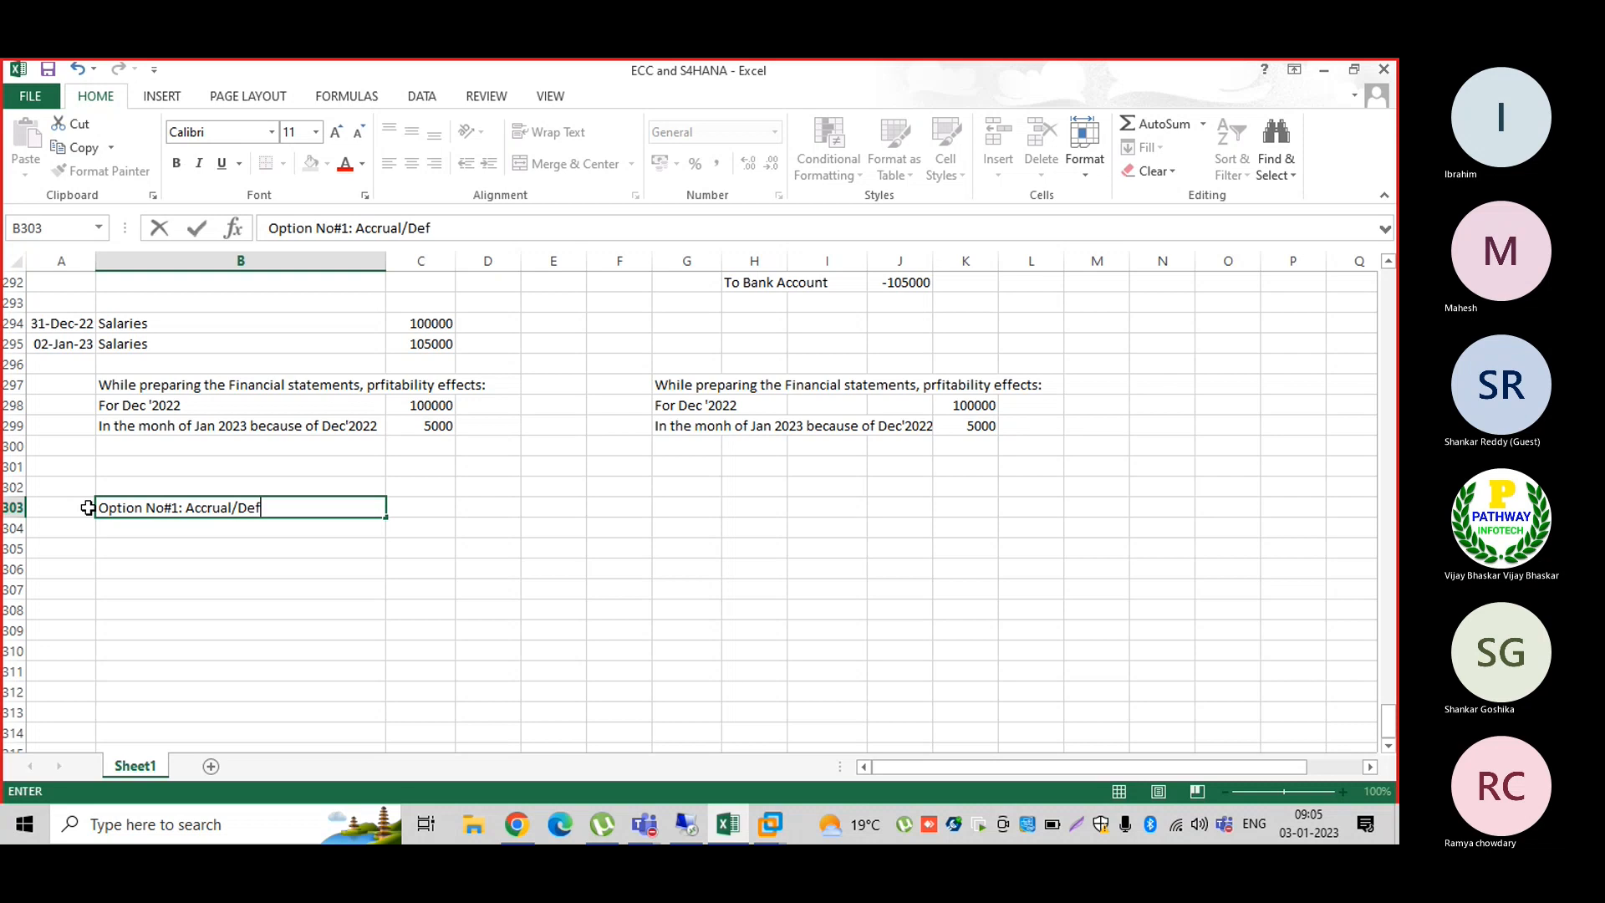
text(erral)
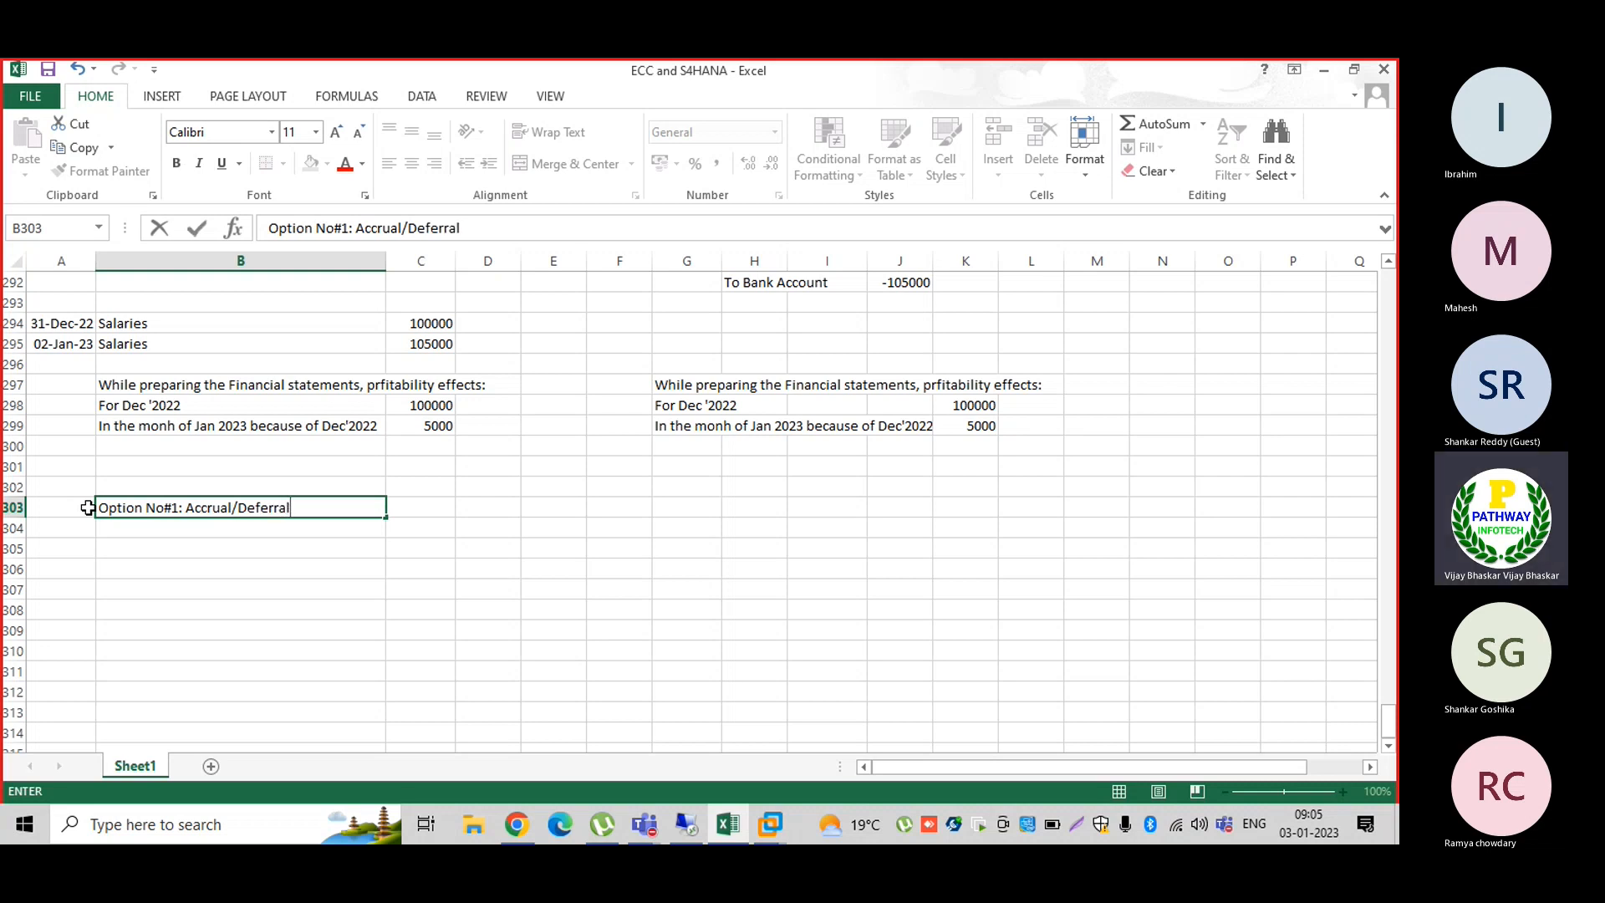
text( Document)
key(Return)
key(Right)
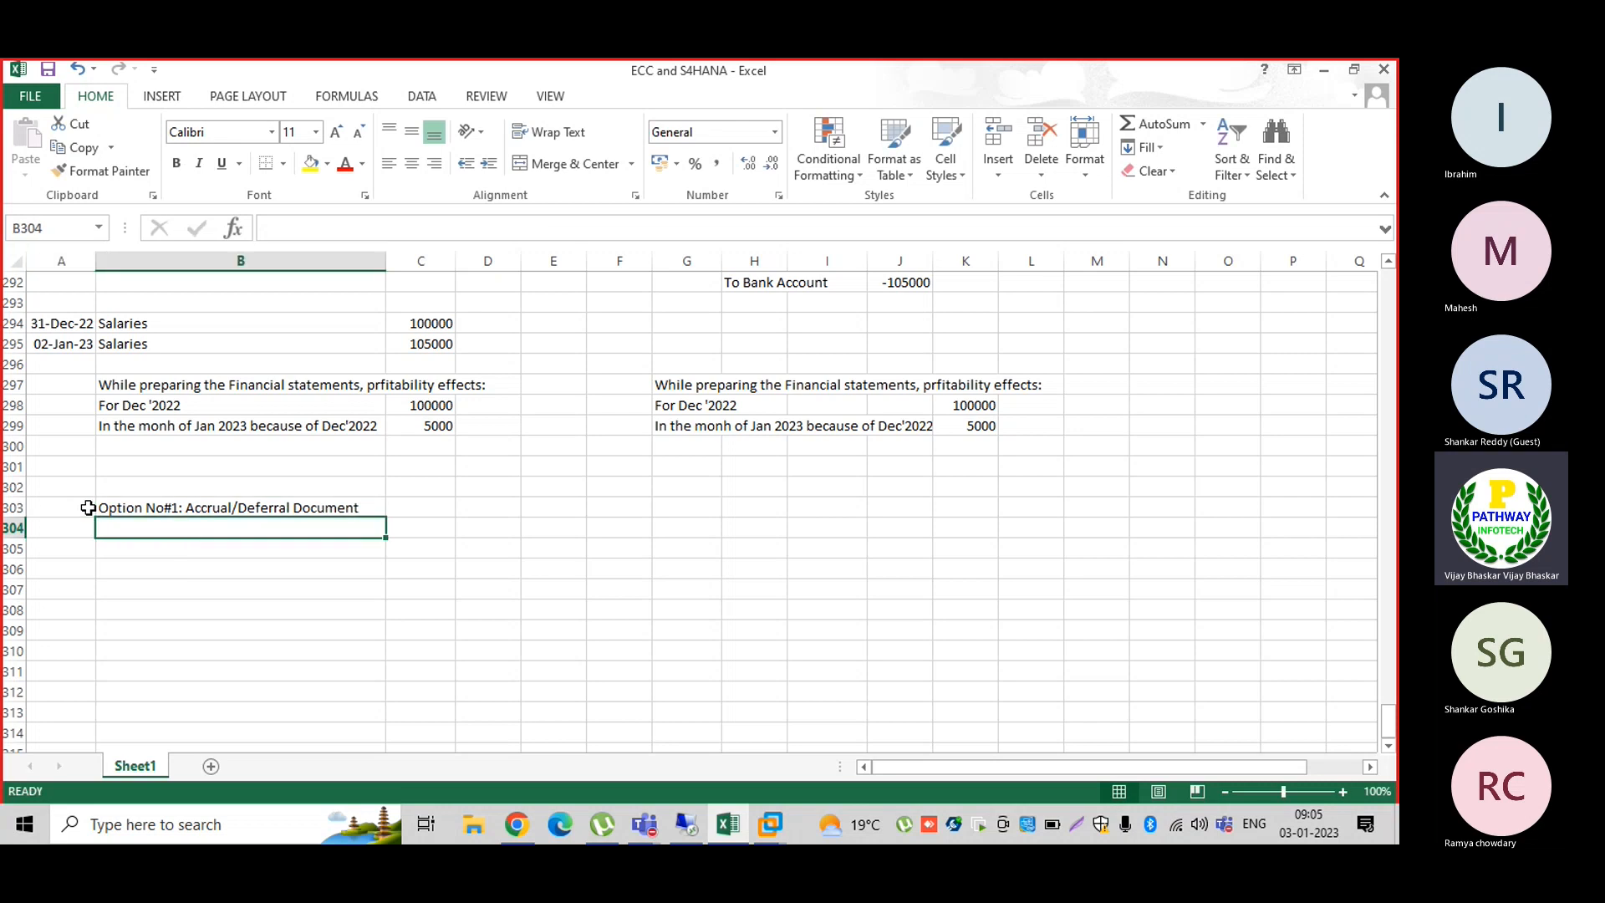
key(Up)
key(ctrl+b)
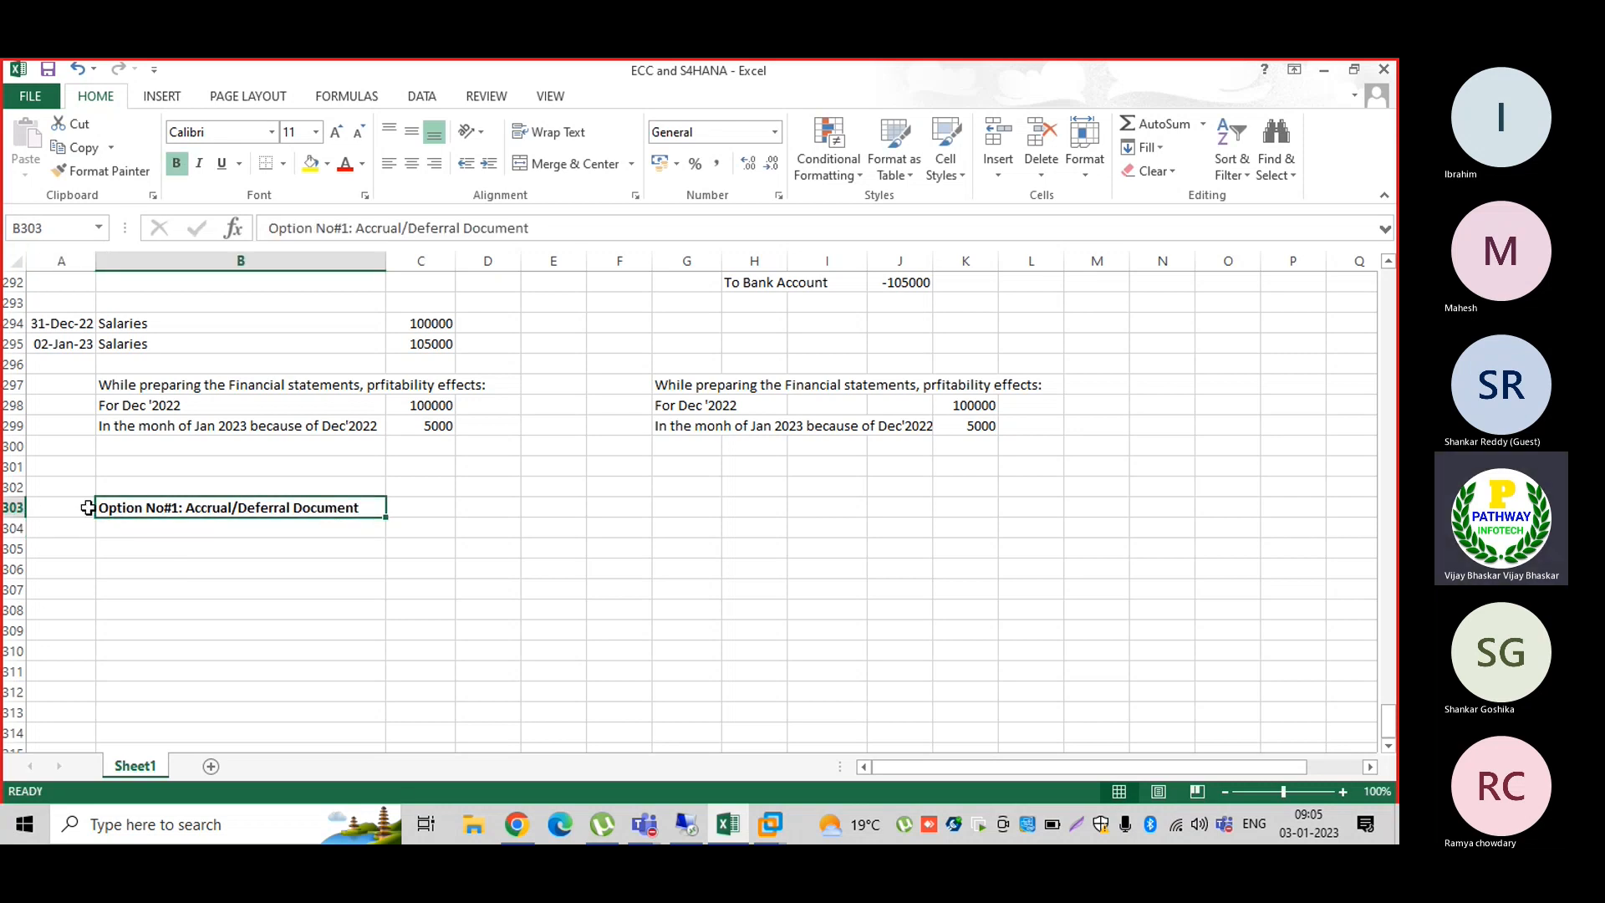
Step: Enter the label "Steps:" in B304 below the Option No#1 heading
click(143, 535)
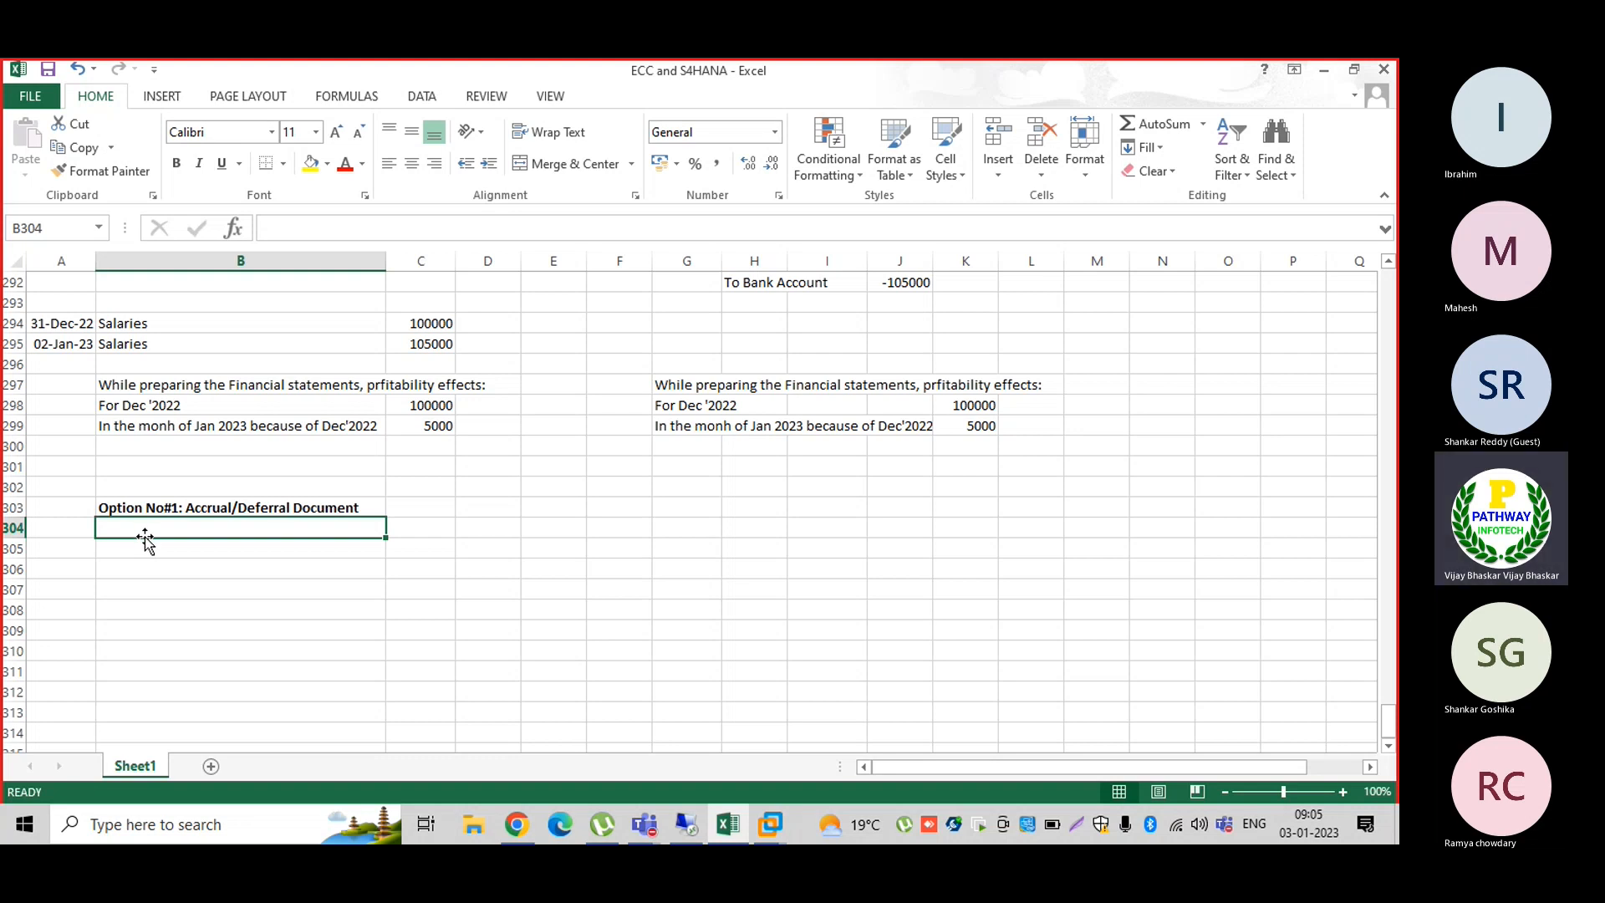
text(Ste)
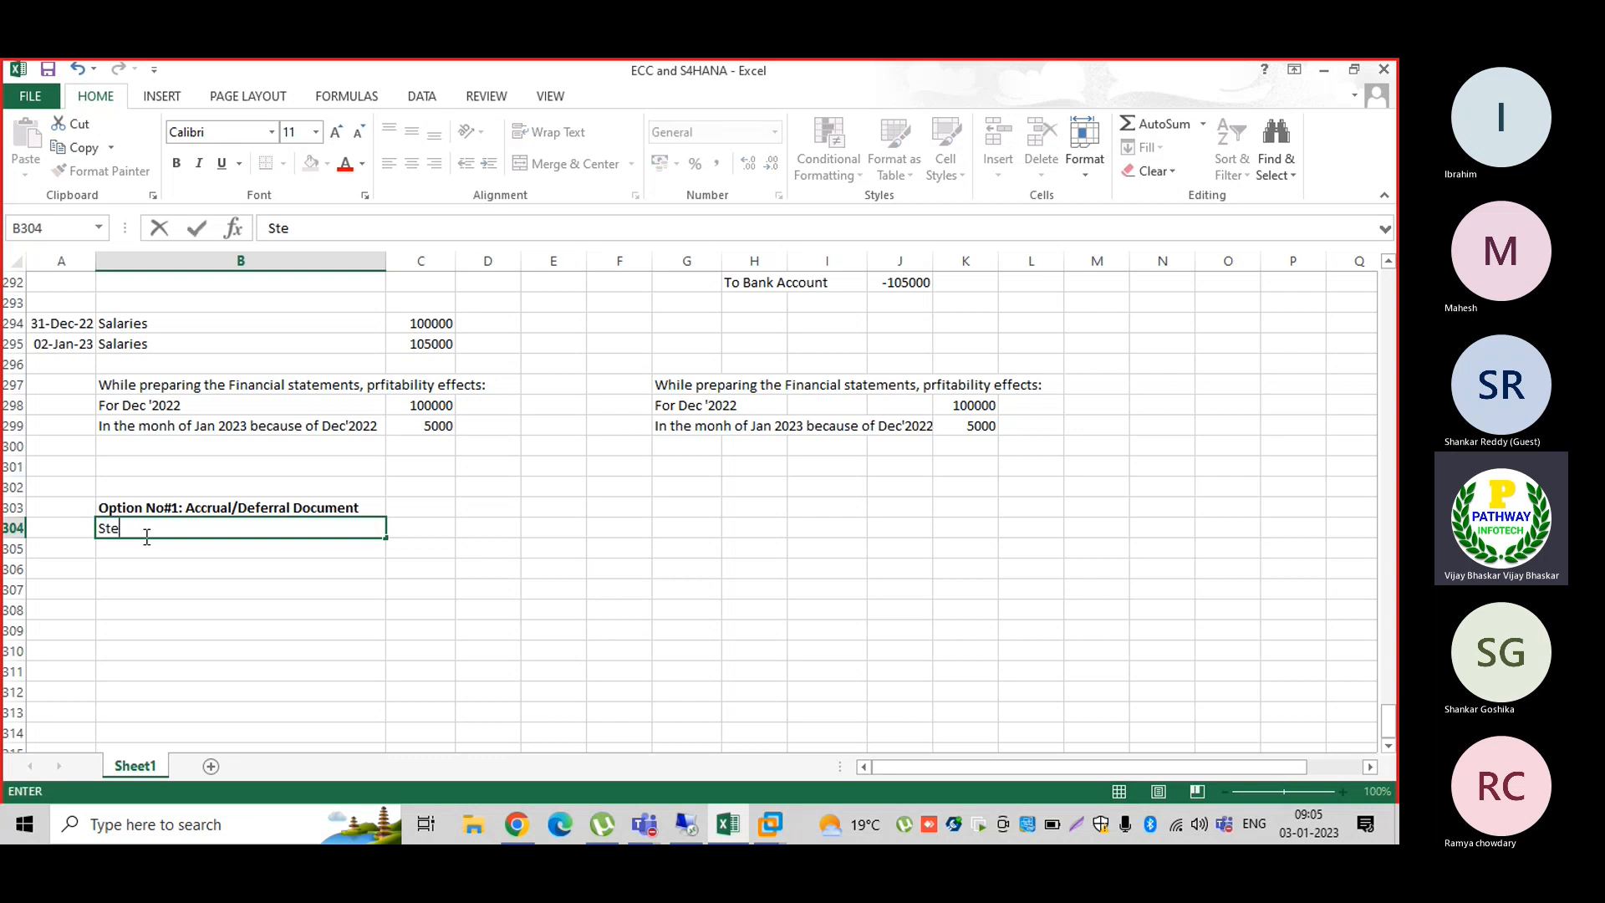
text(ps:)
key(Return)
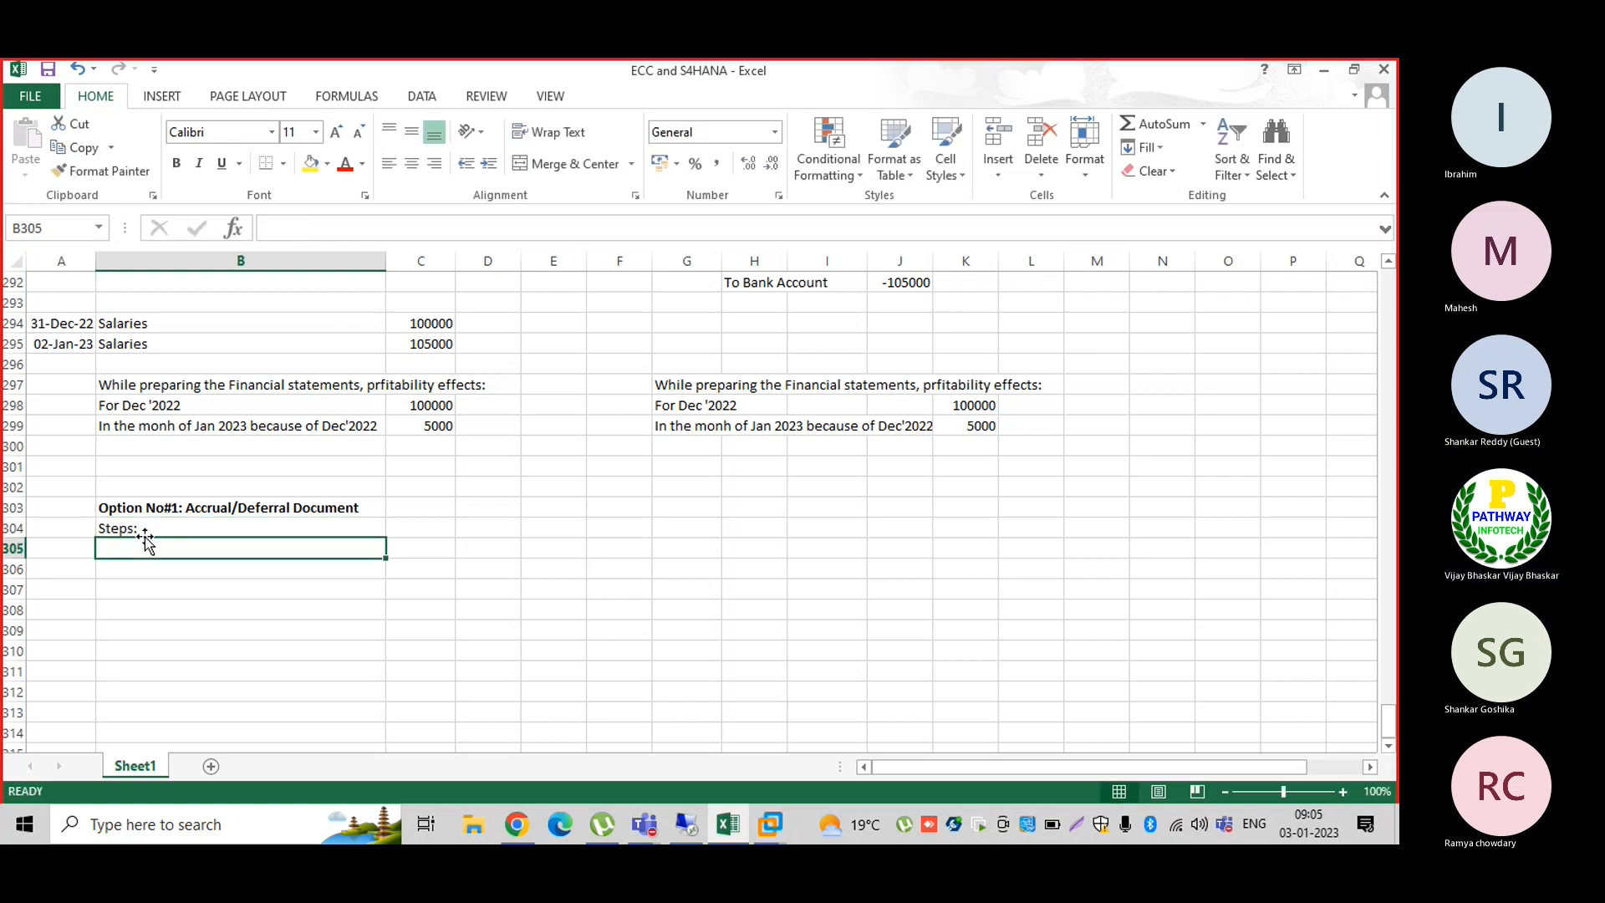
Step: Enter "1. Creation of reversal reason and reversal reason should allow us to reverse on any day" in B305
text(1. C)
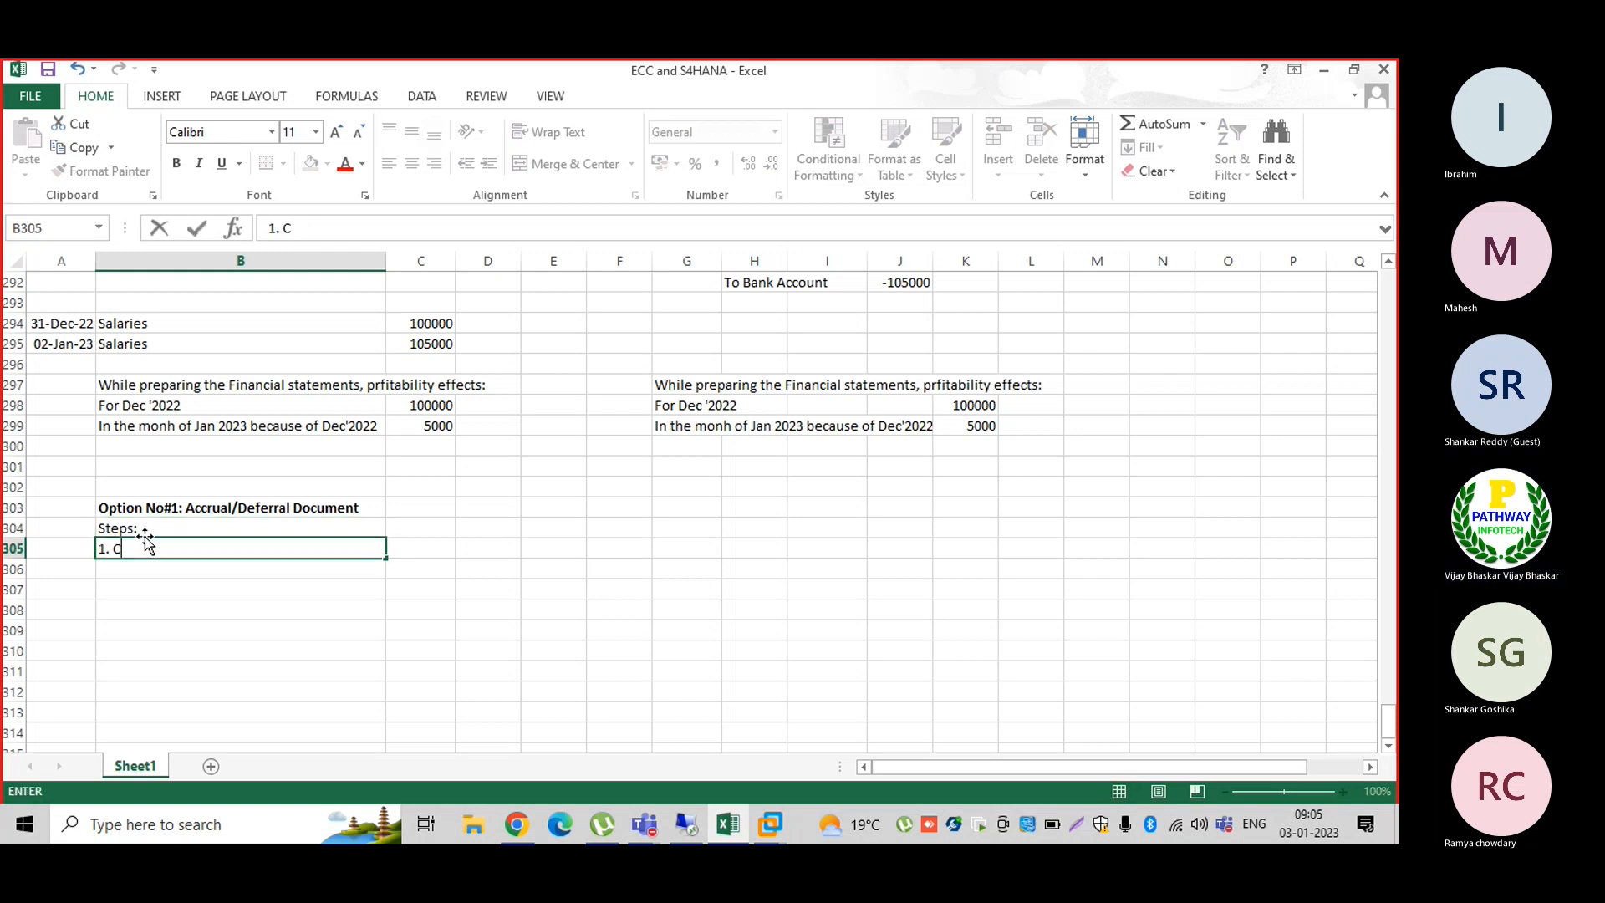
text(reate)
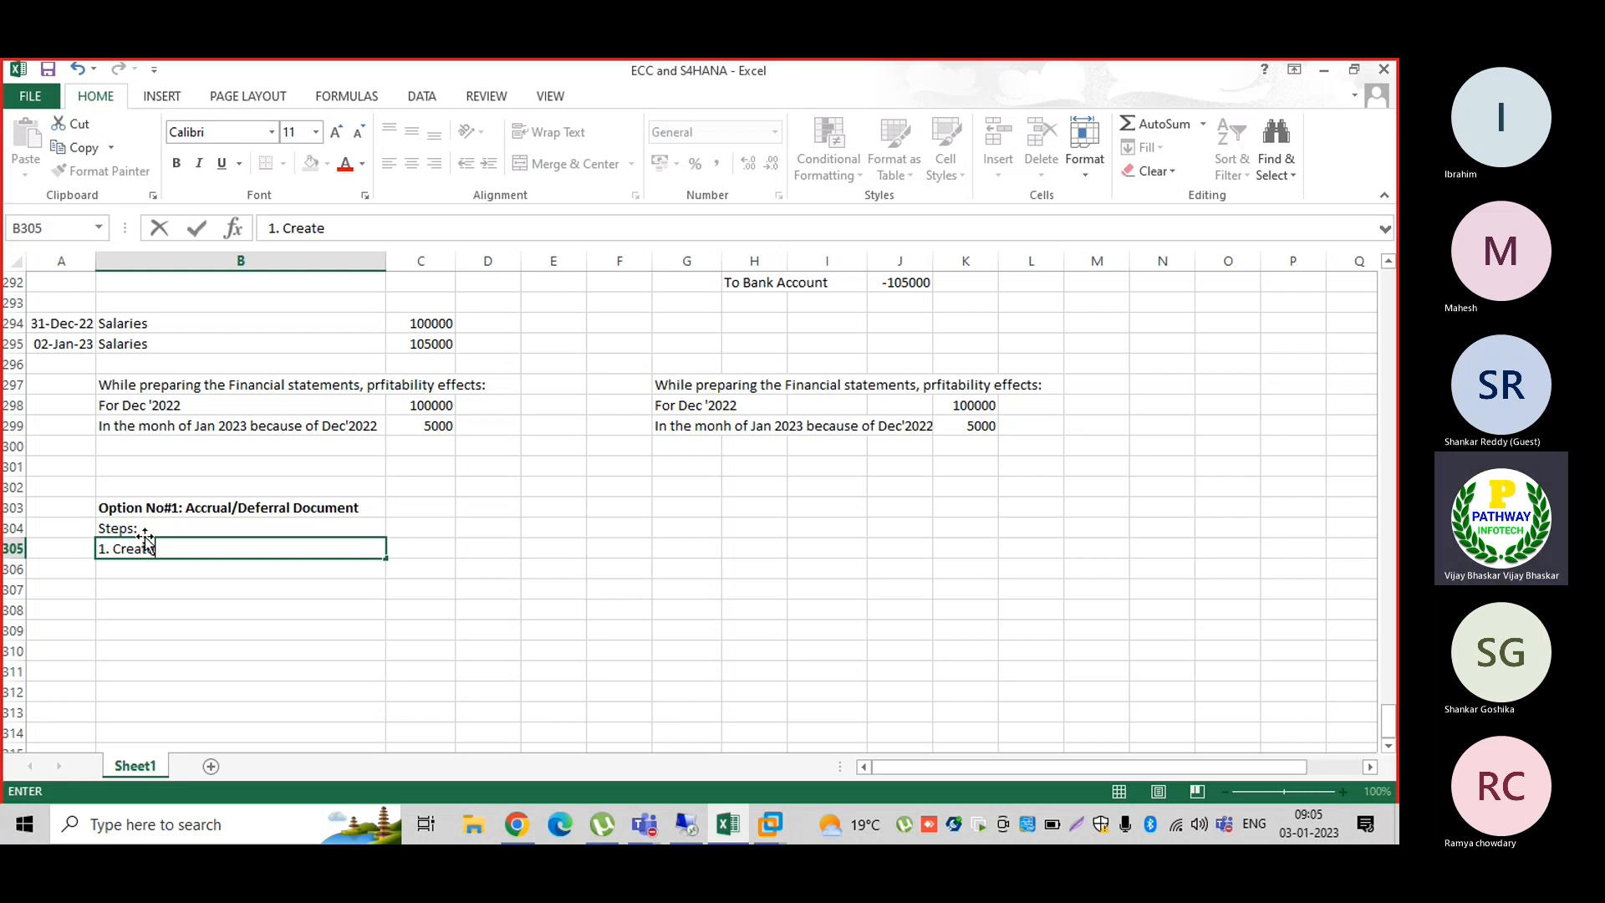
key(BackSpace)
text(io)
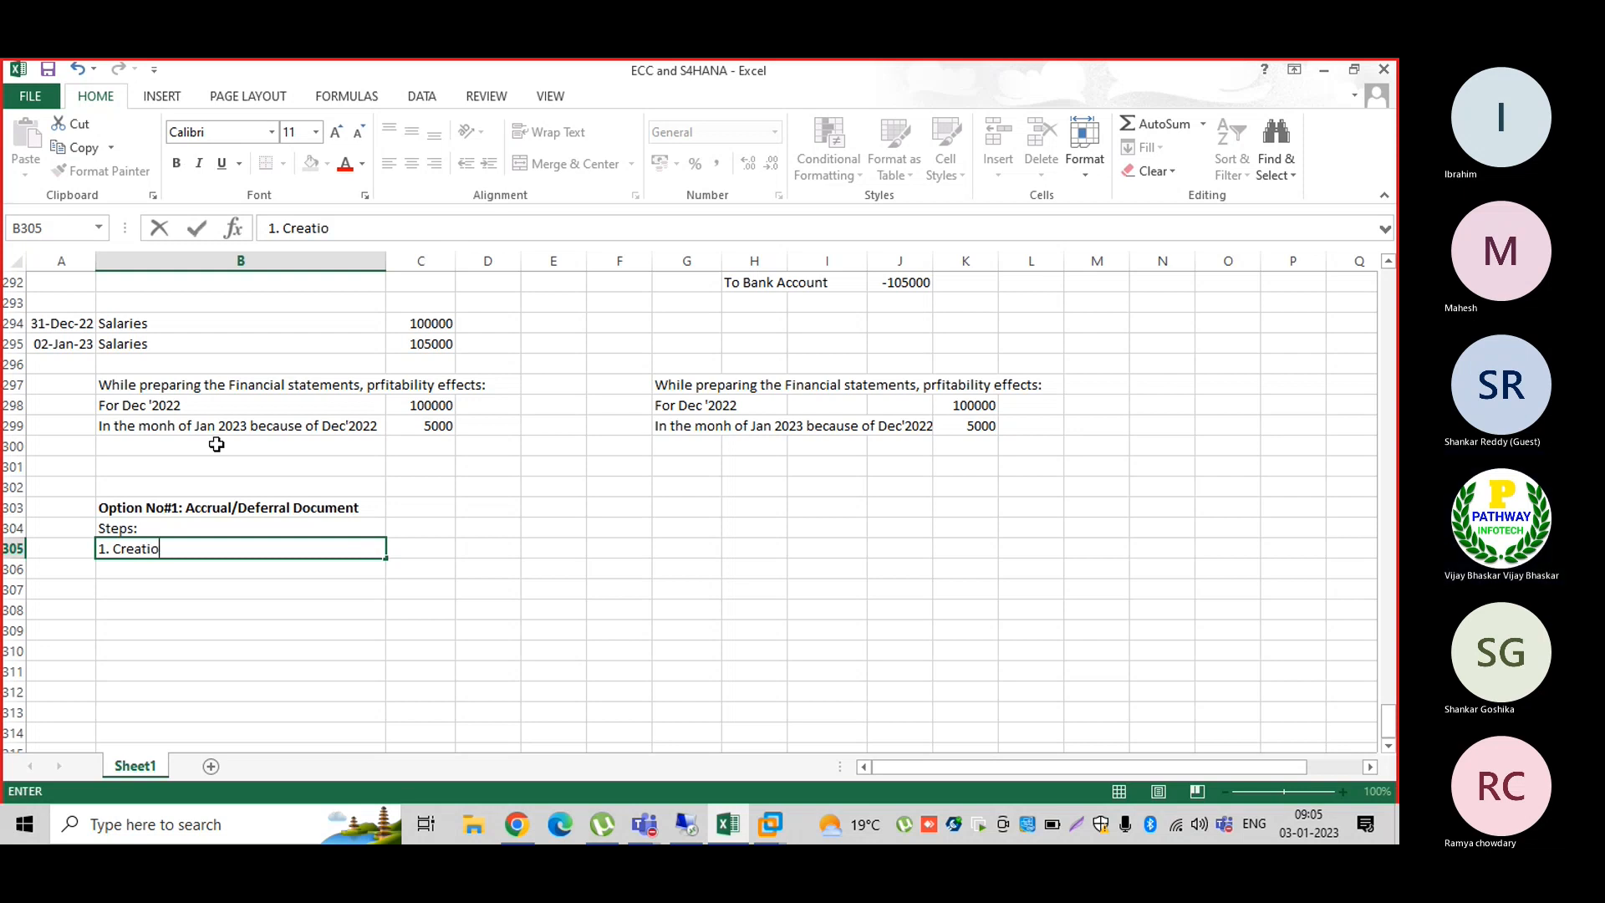
text(n of reversal reason)
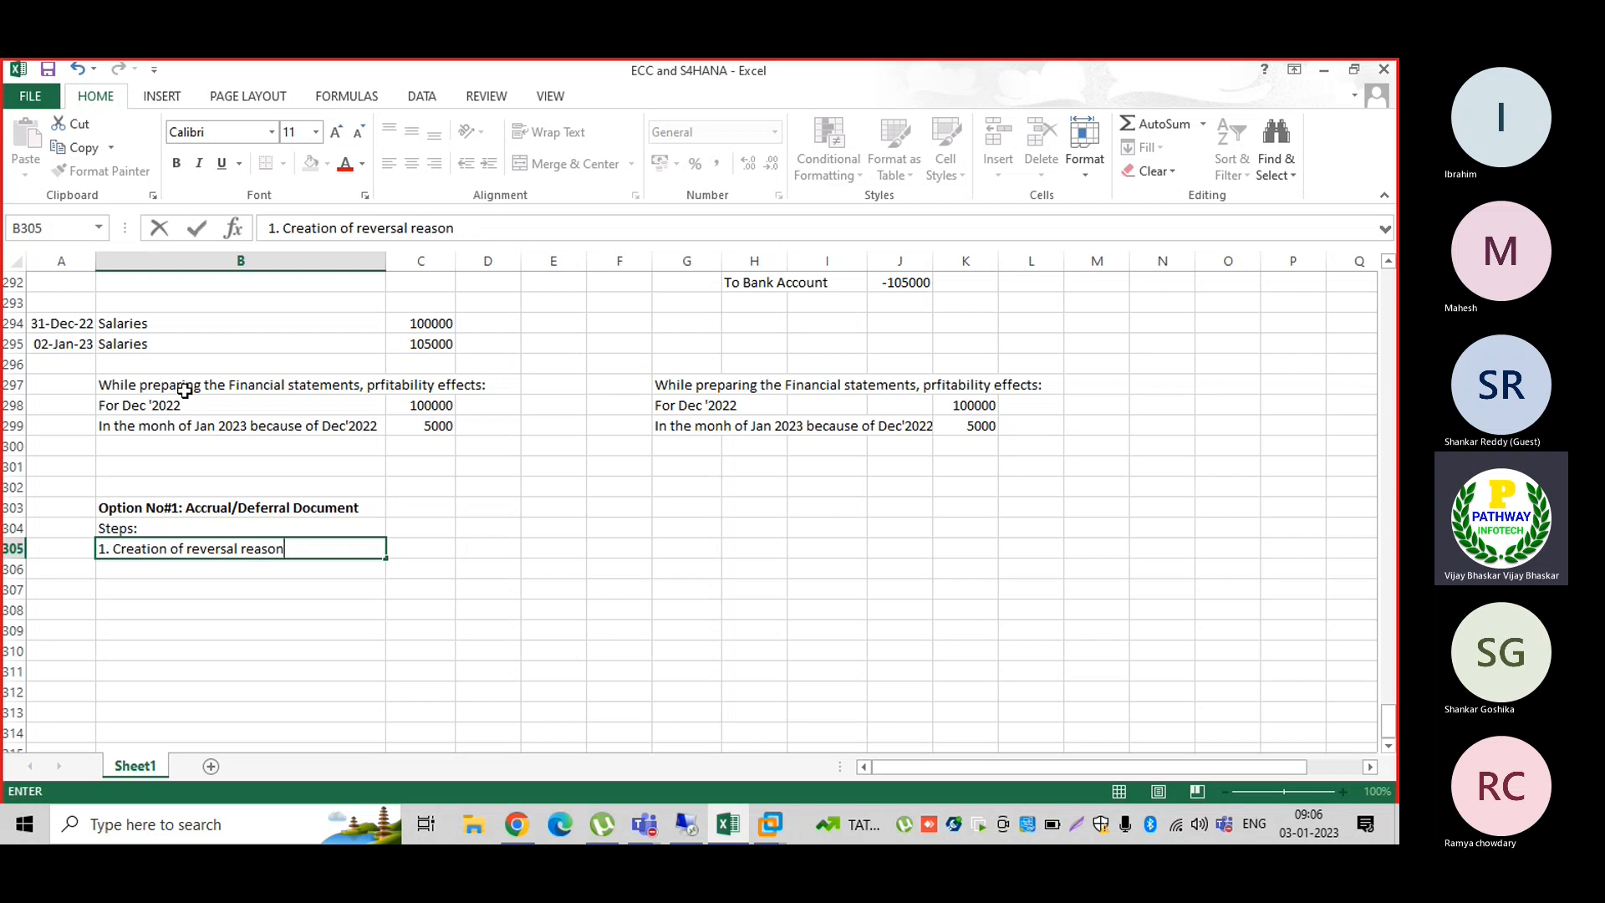
text(and rever)
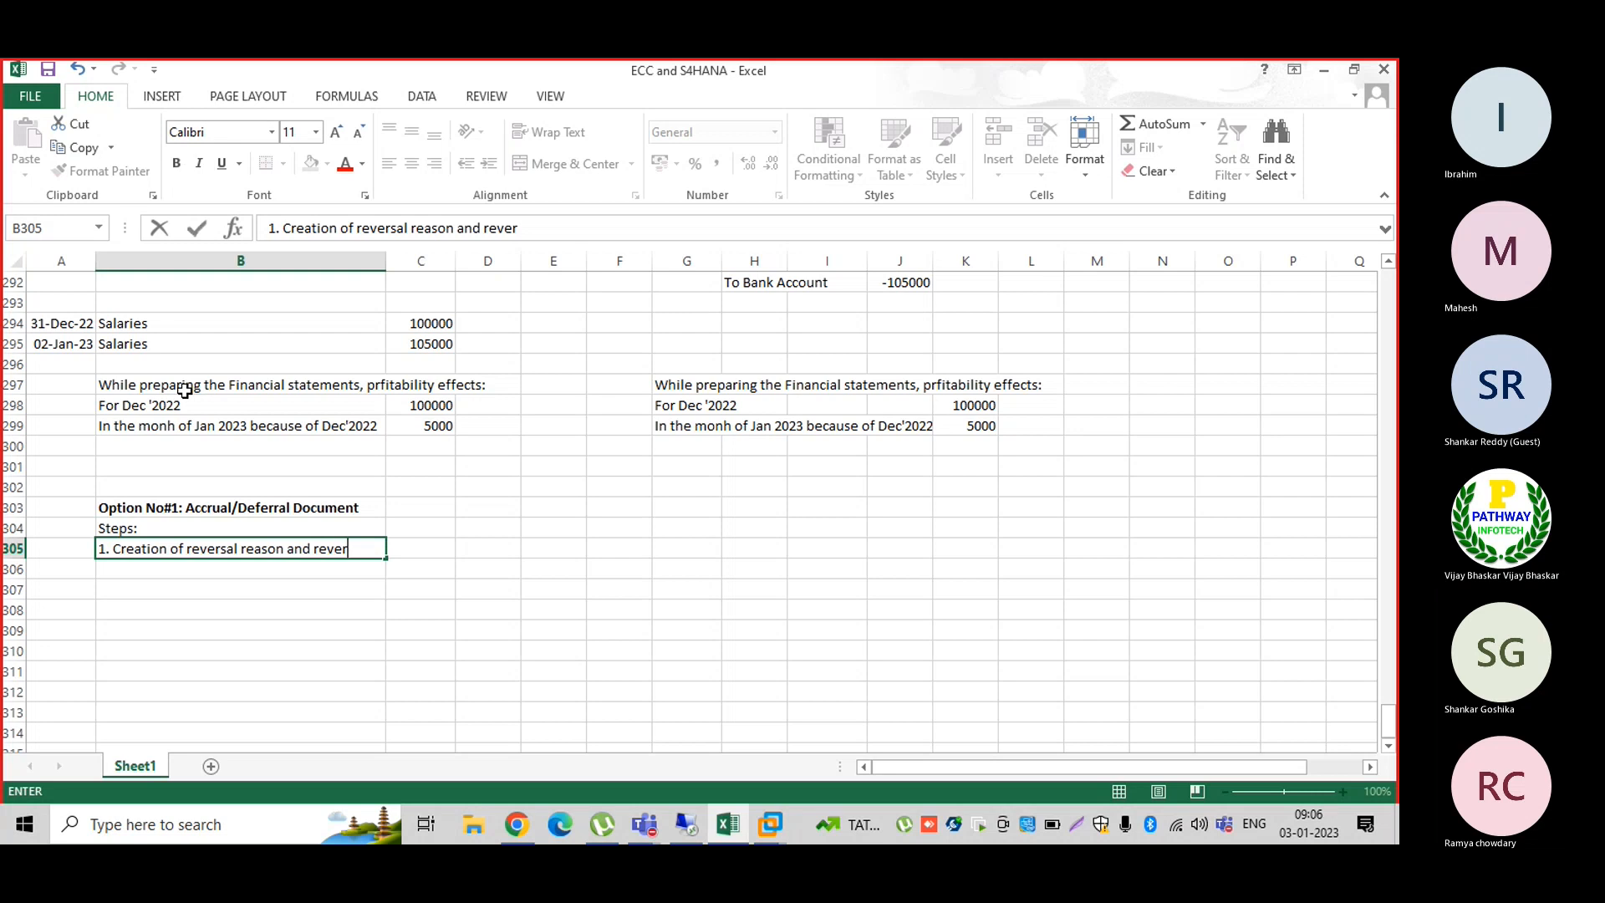
text(sal reason)
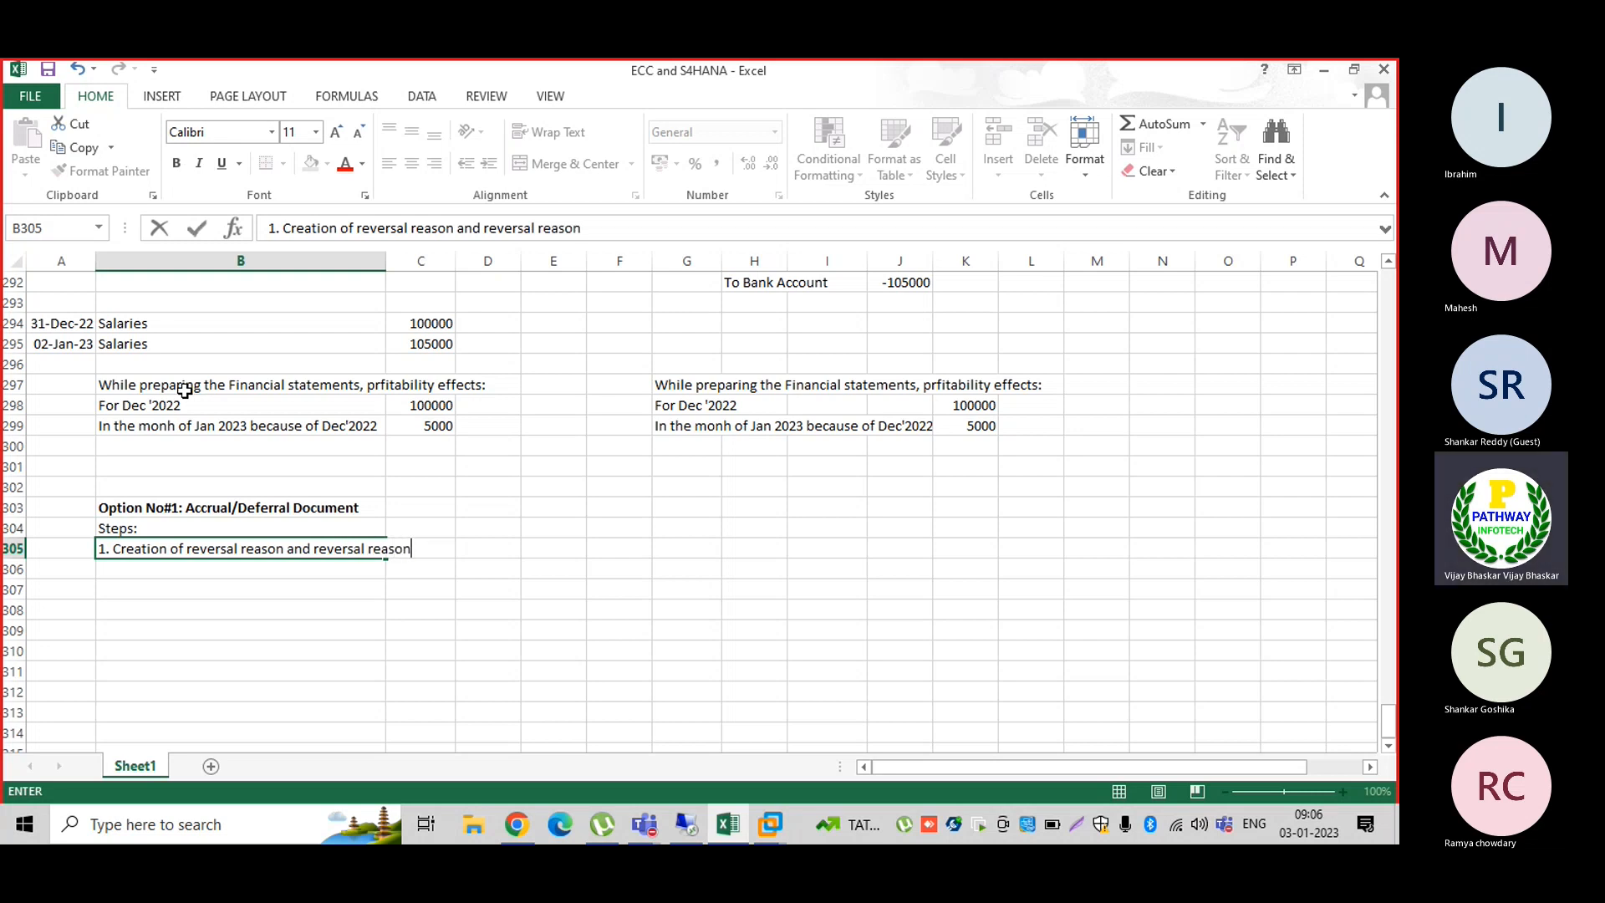
text( should allo)
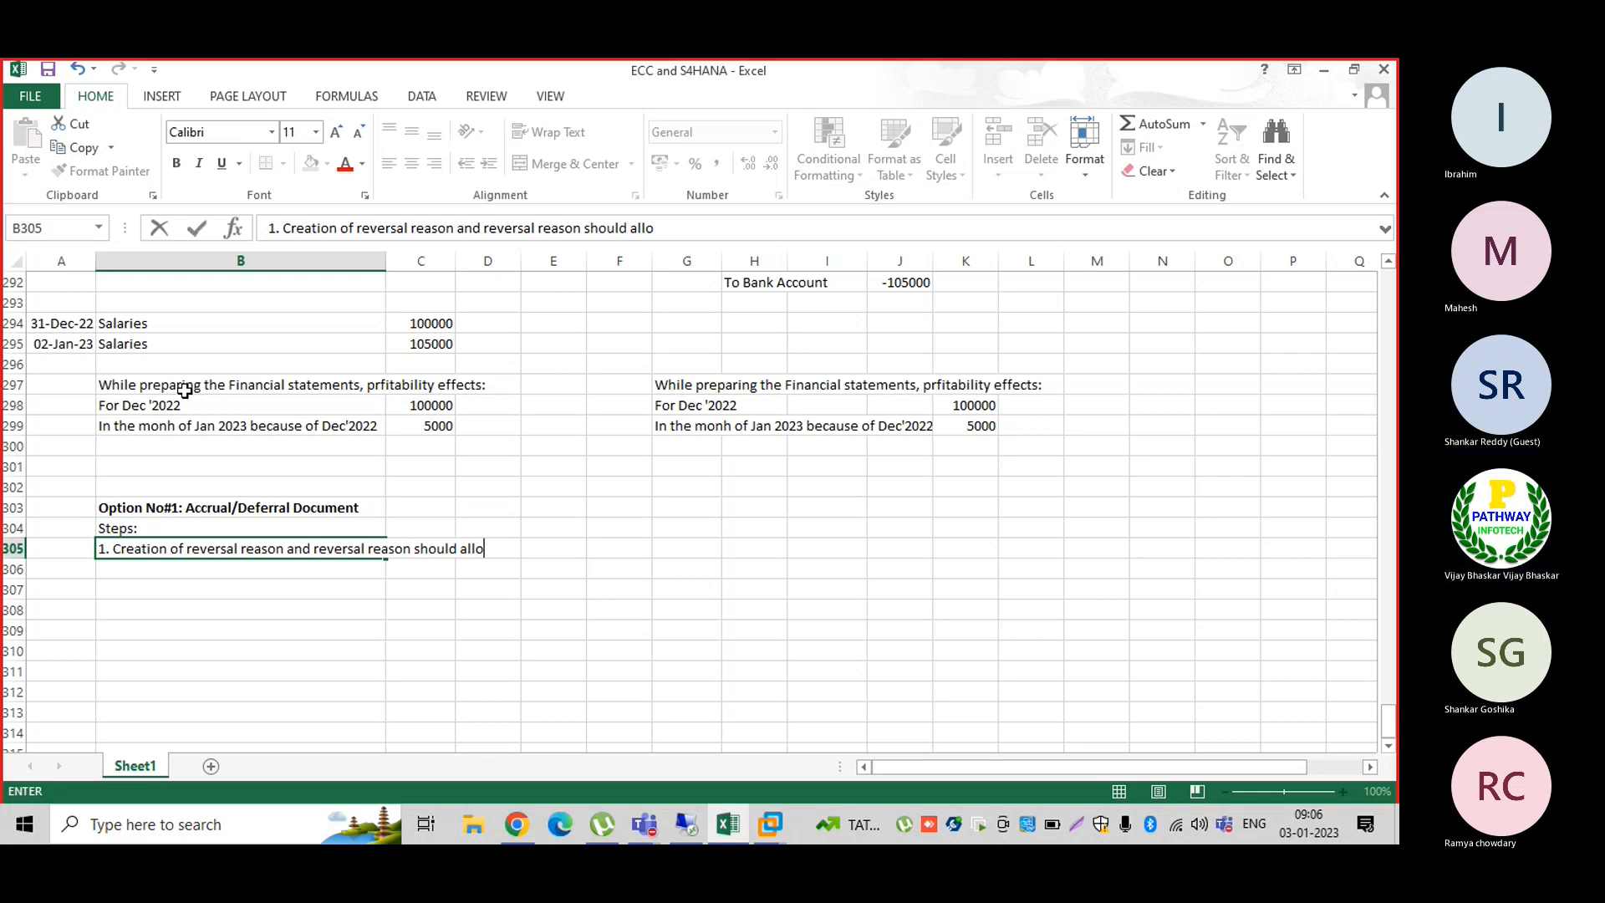
text(w uis)
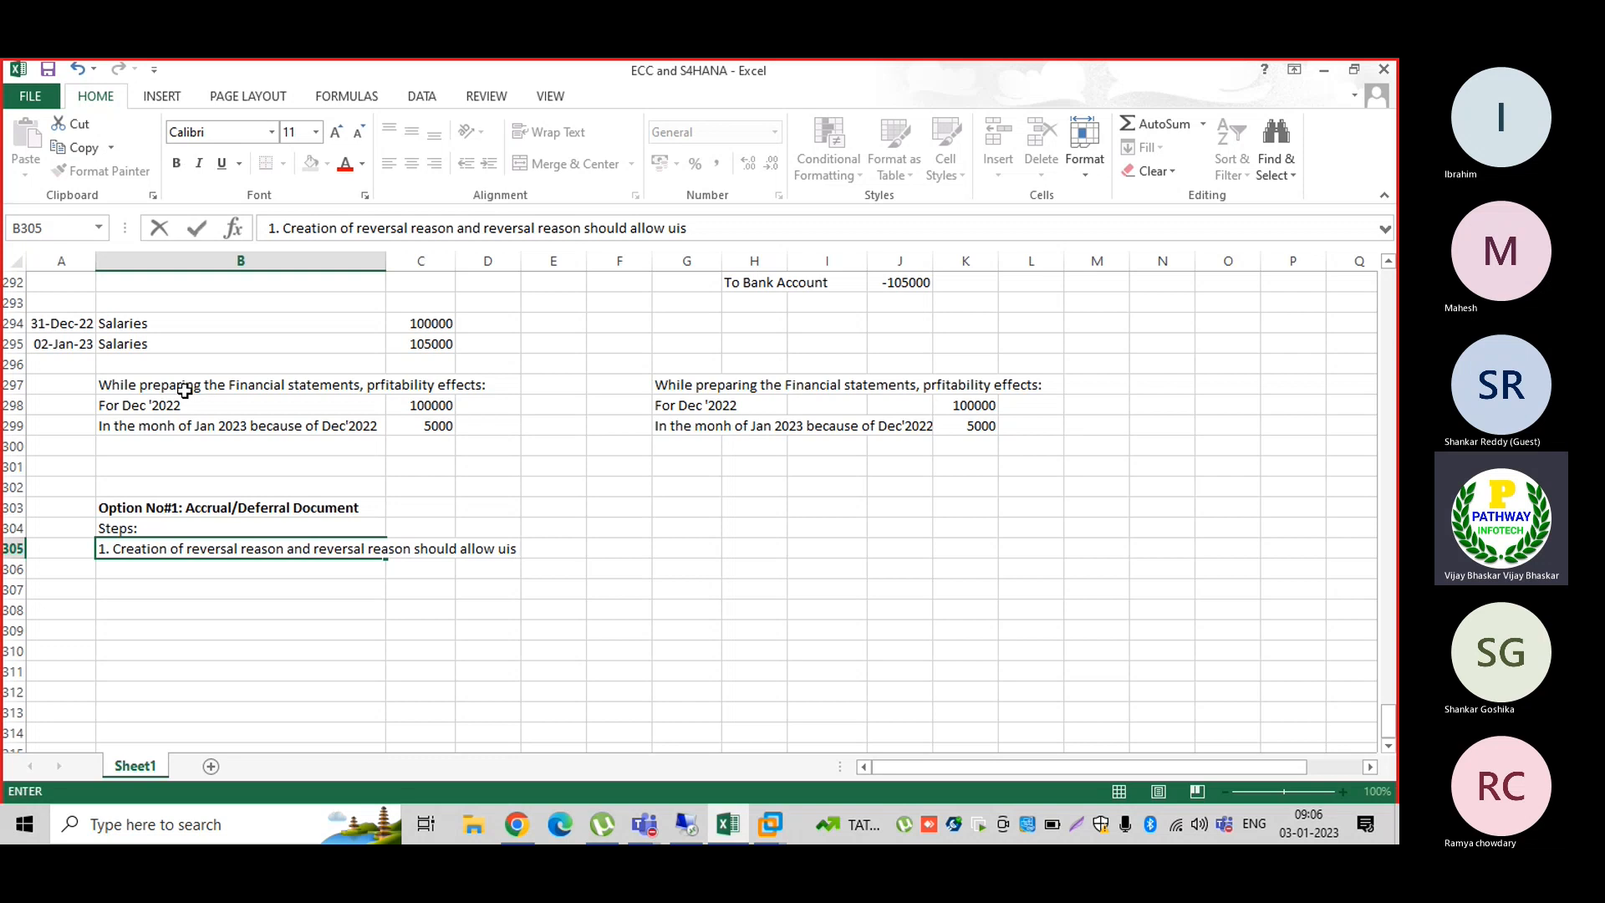
key(BackSpace)
key(BackSpace)
text(s to )
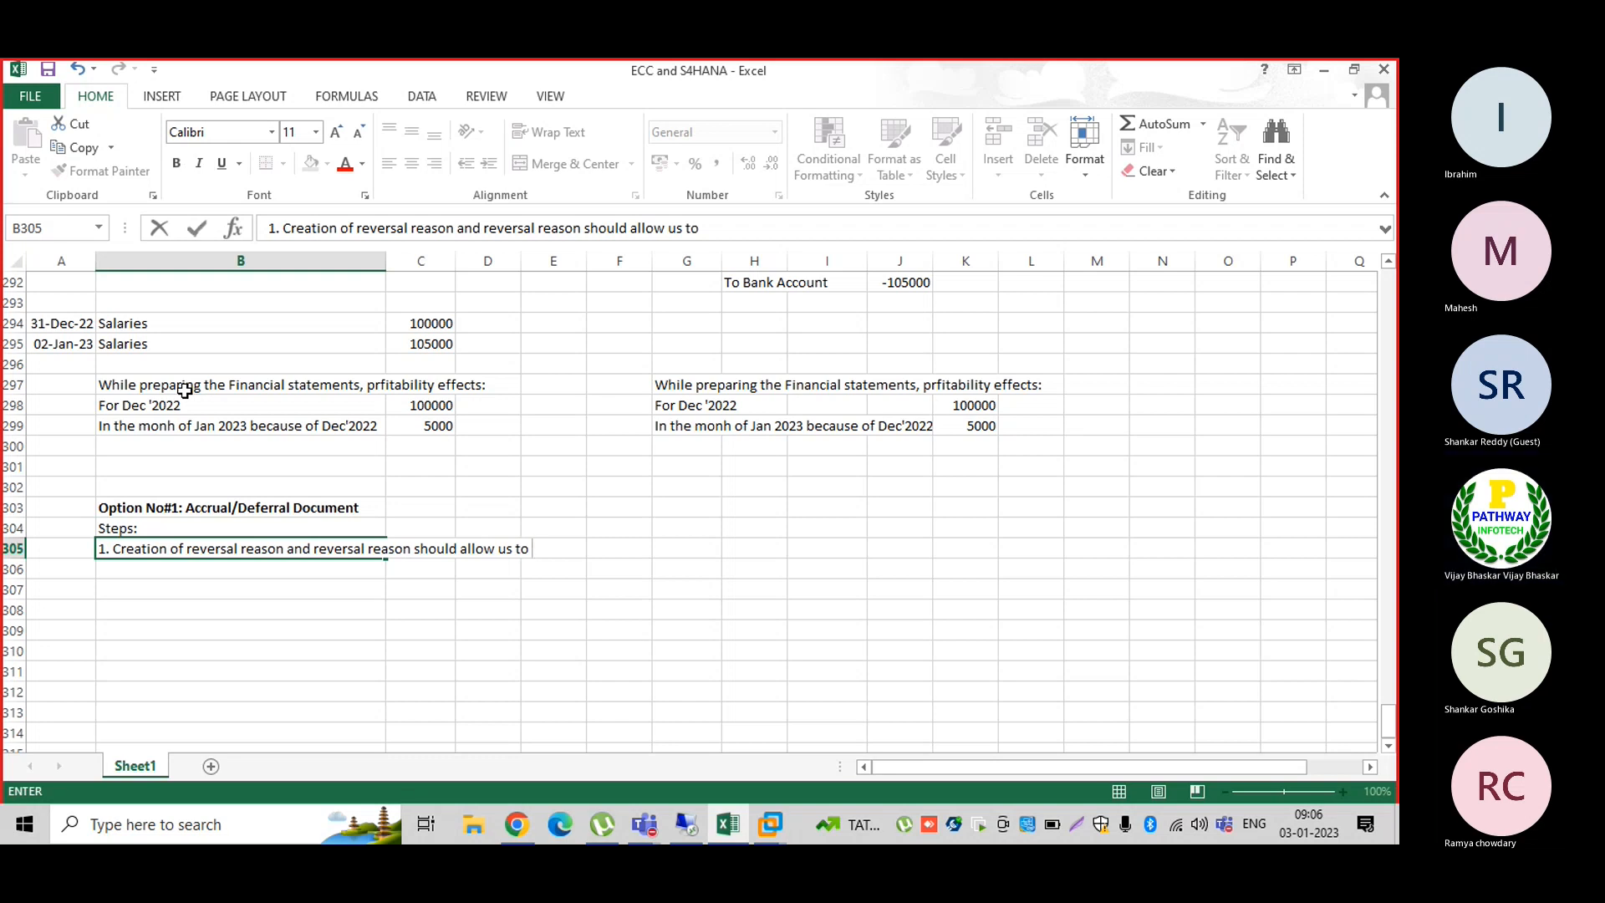
text(reverse on any day)
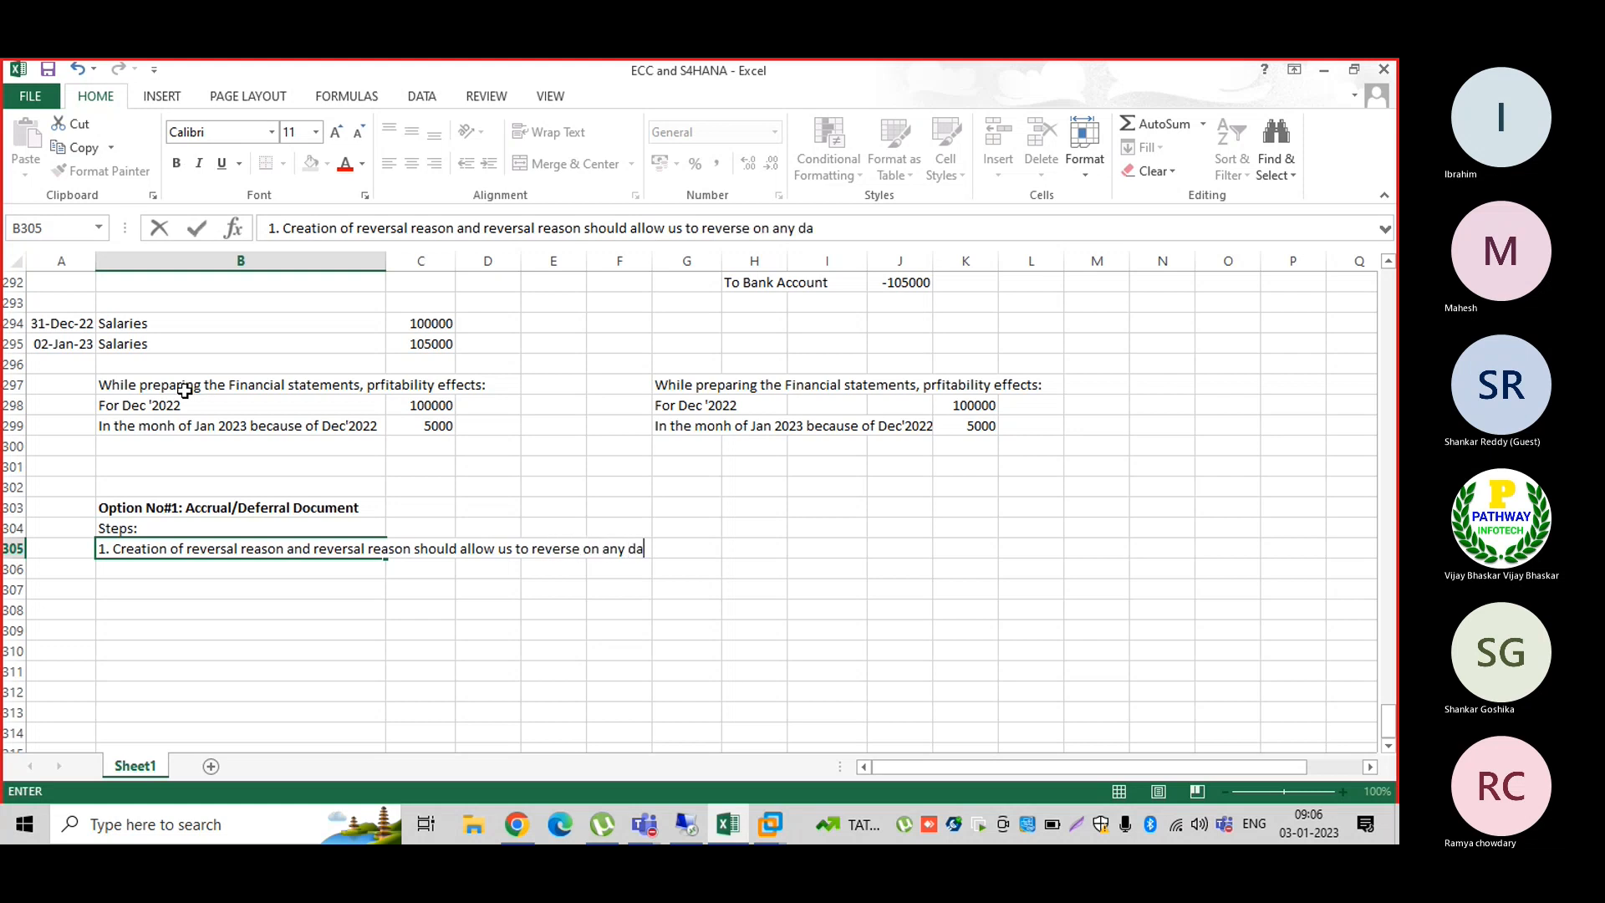
key(Return)
Step: Enter the second step, "2. Enter accrual/Deferral documents", in B306 below the reversal reason step
text(2.)
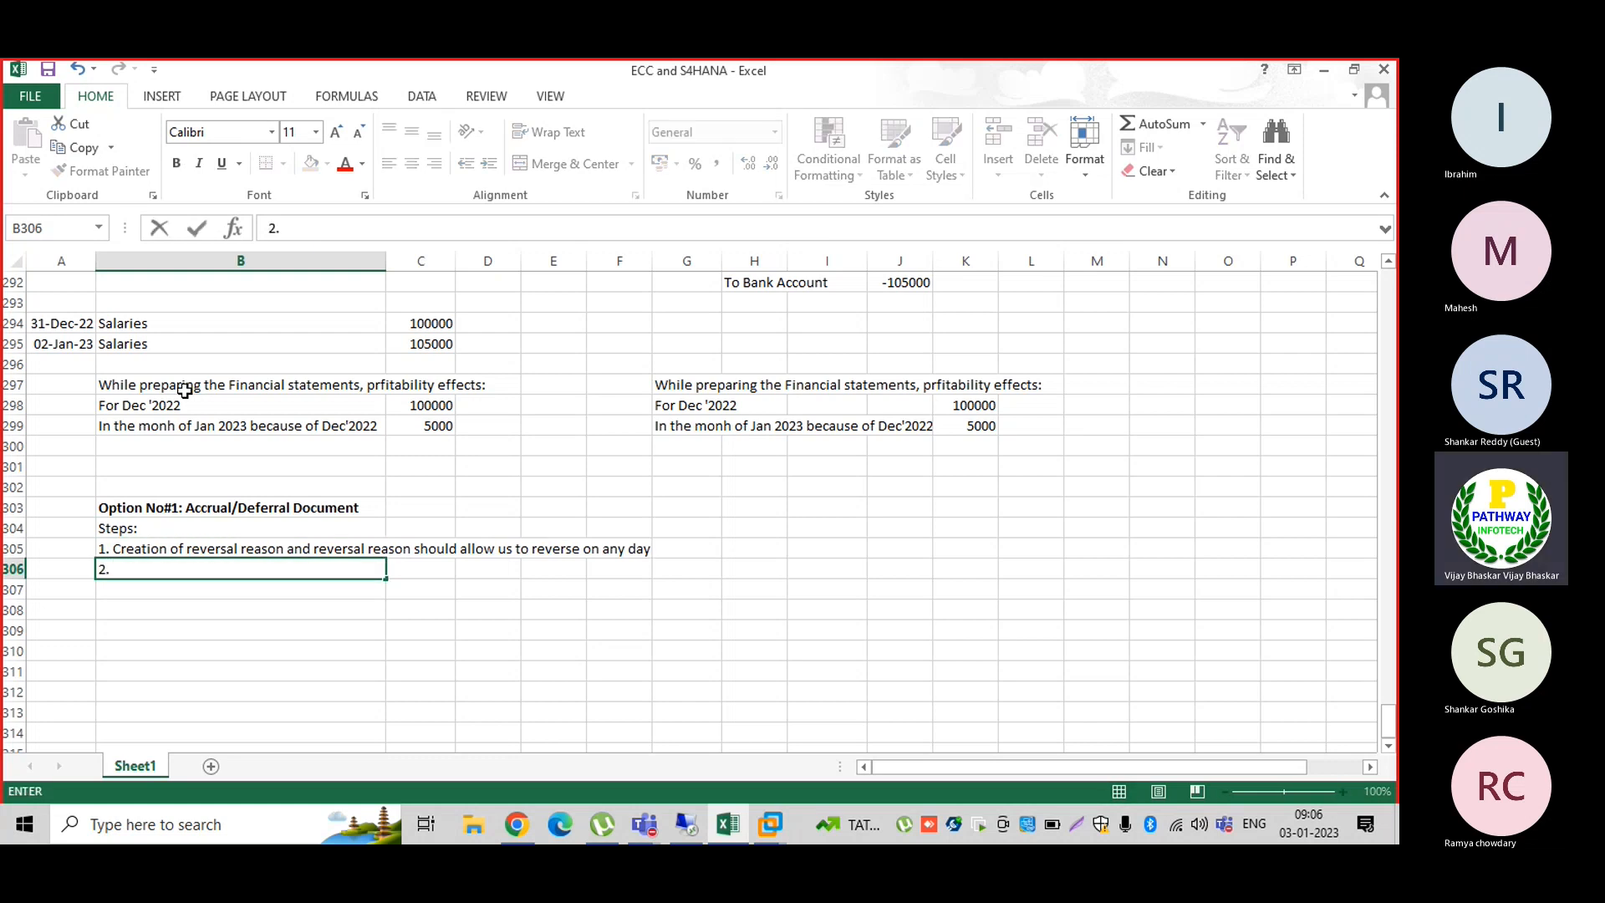
text( Enyte)
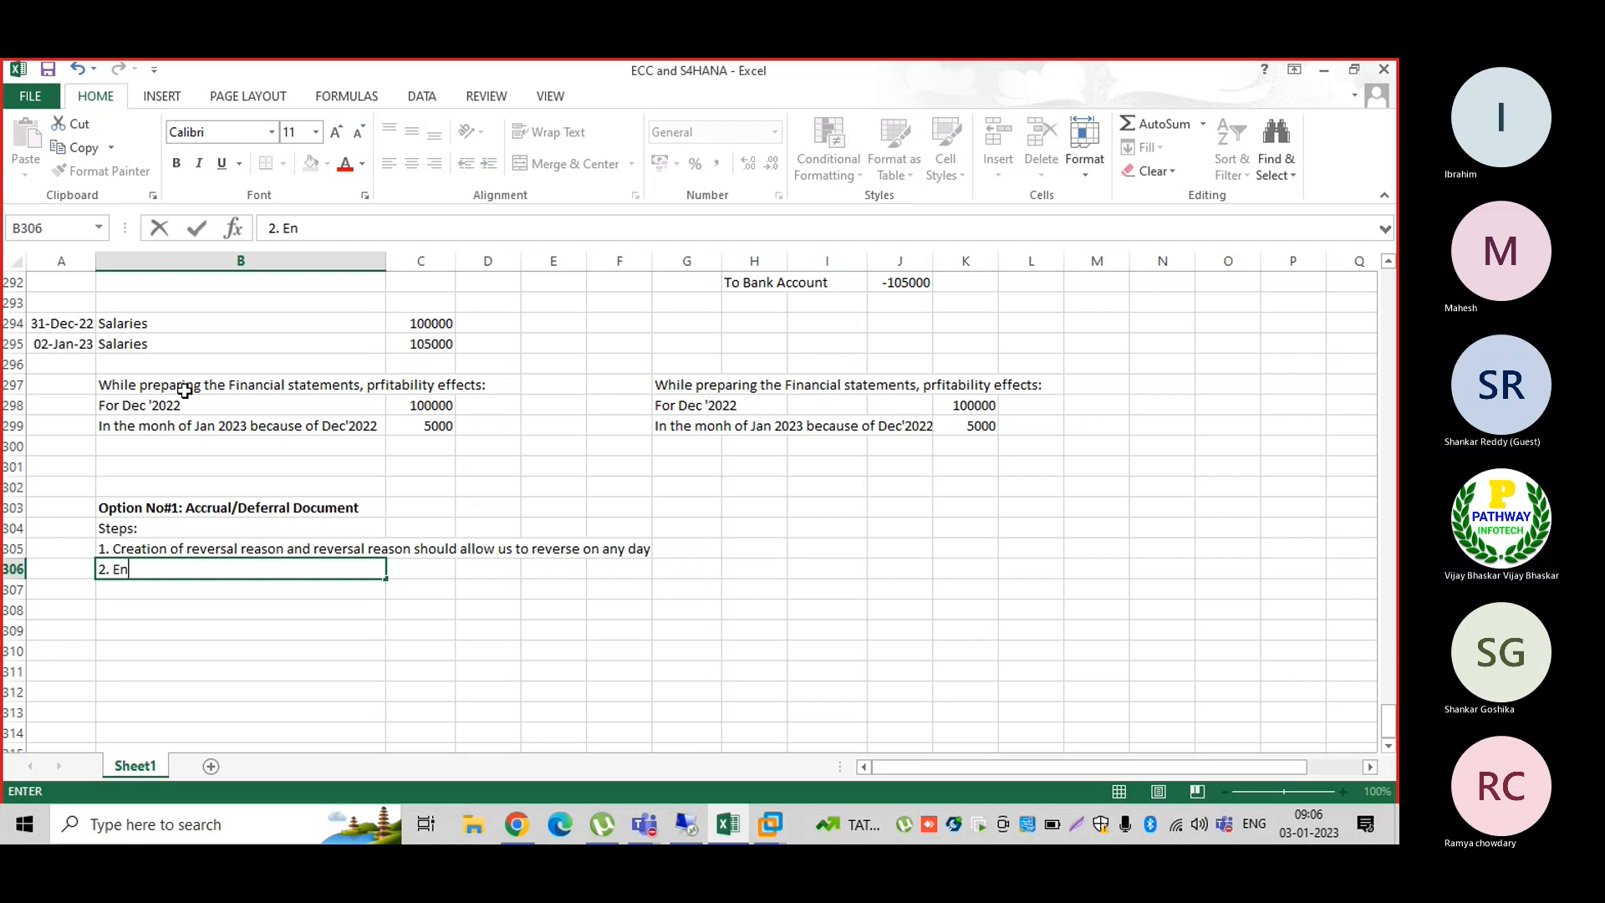
key(BackSpace)
key(BackSpace)
key(BackSpace)
text(ter accrual/Def)
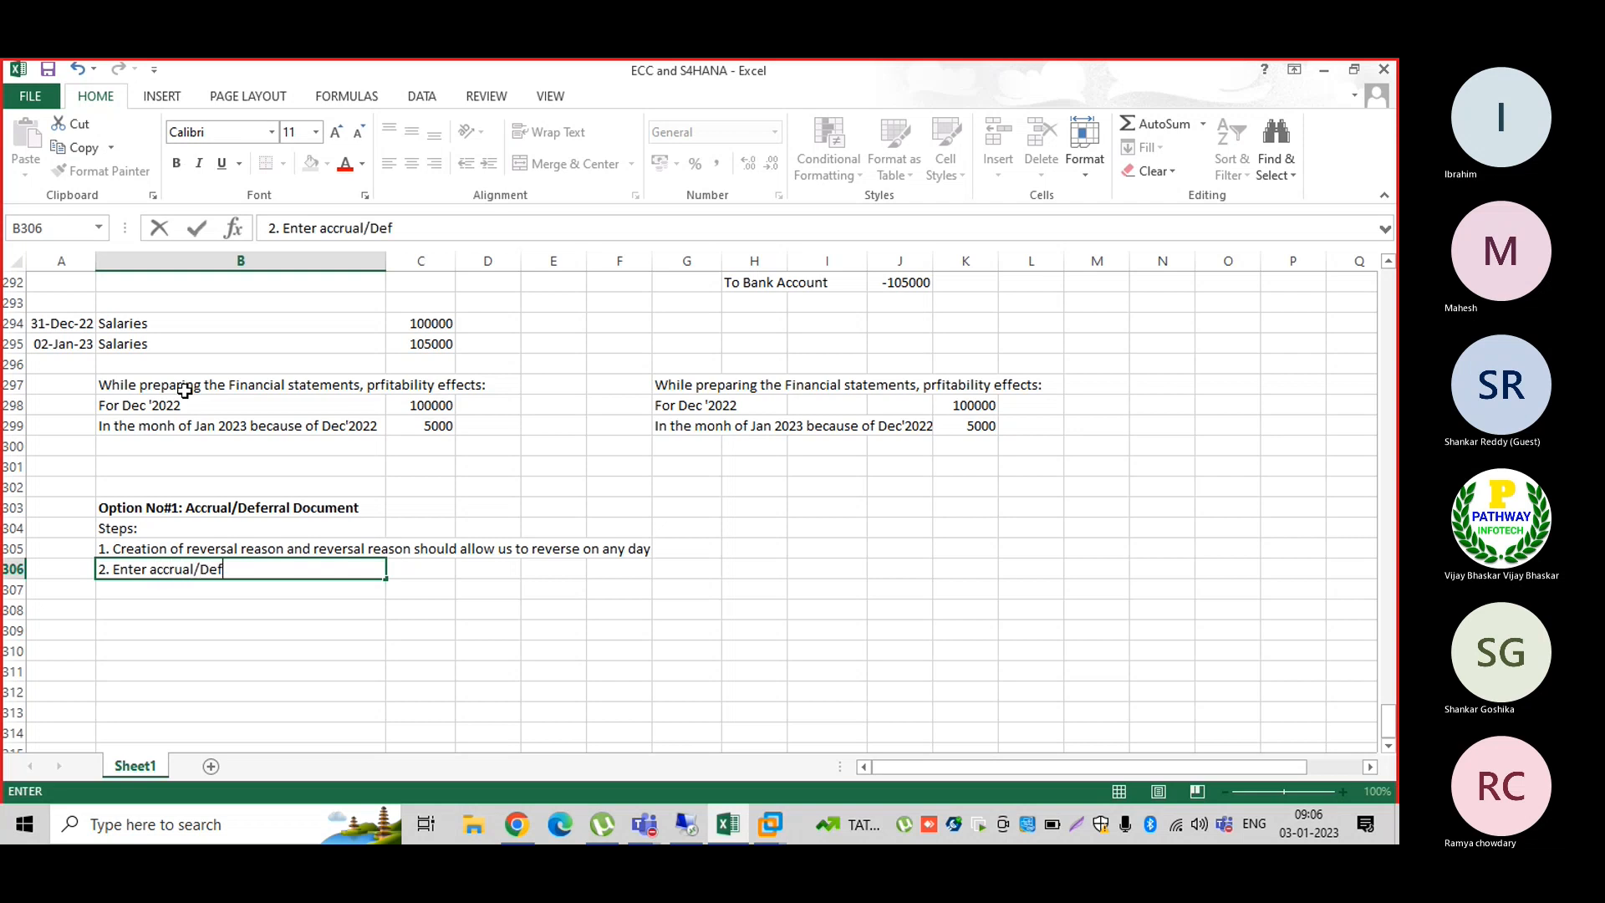
text(erral document)
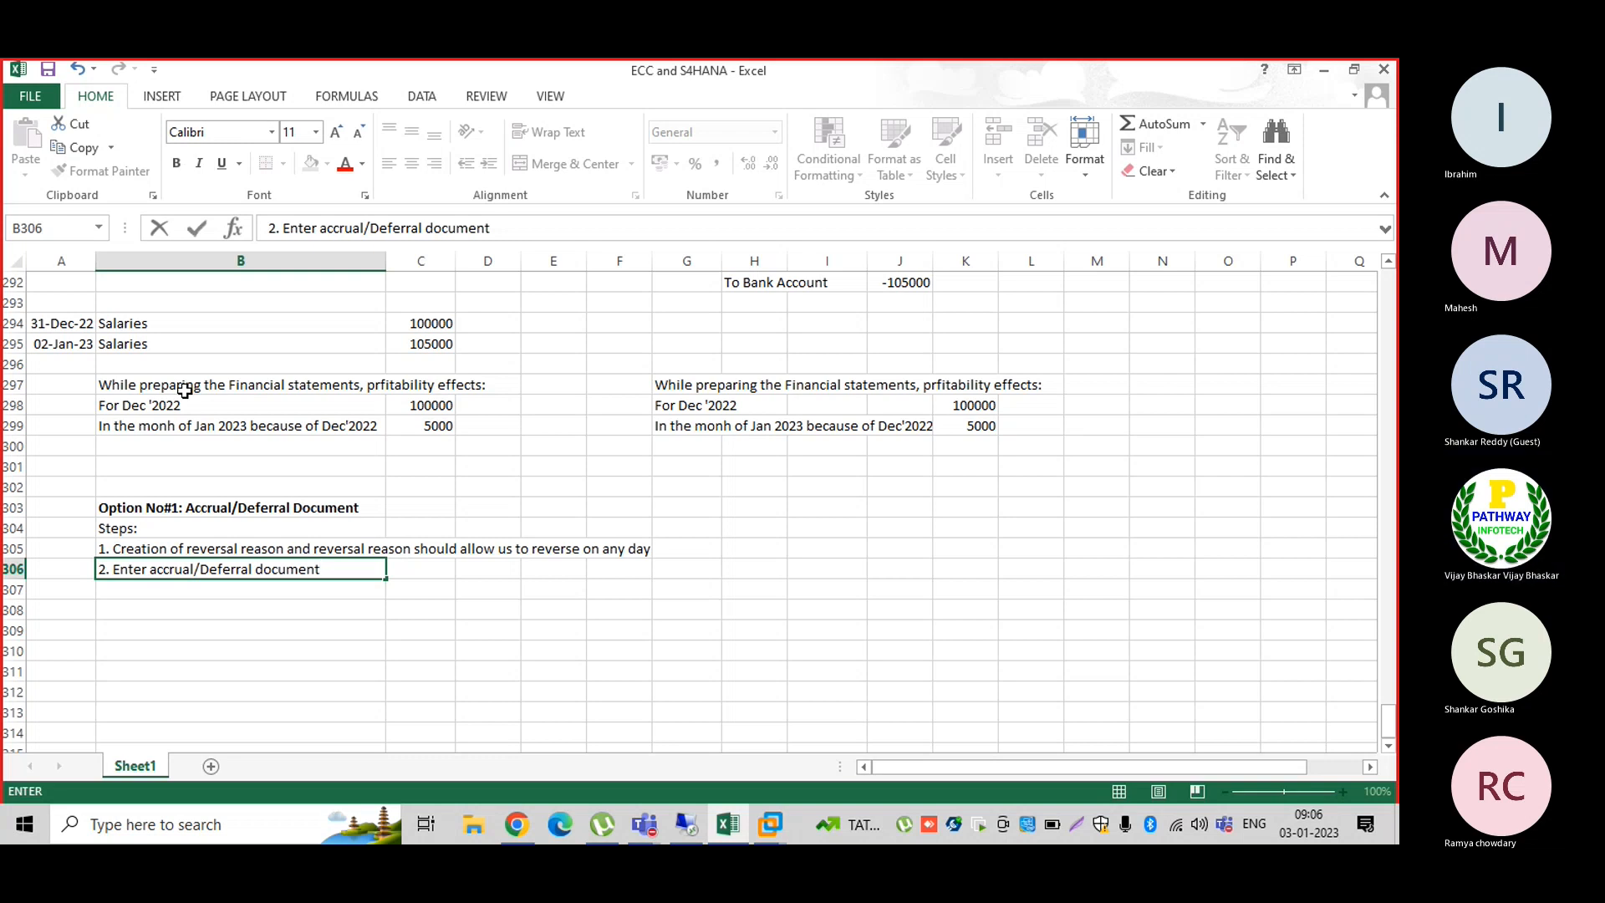
text(s)
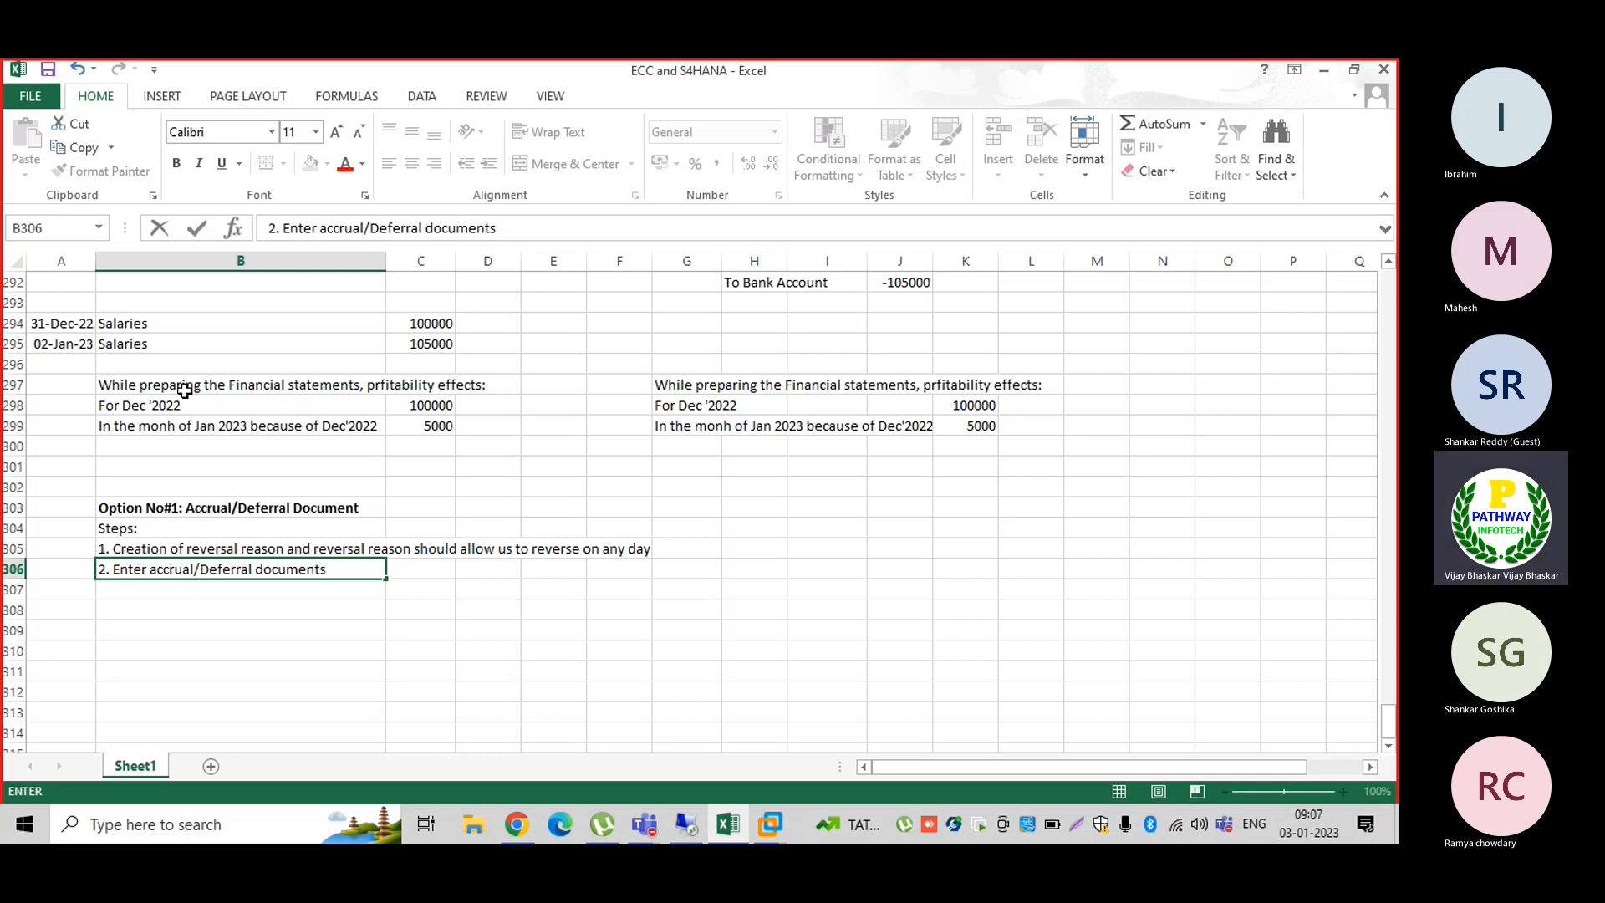
key(Return)
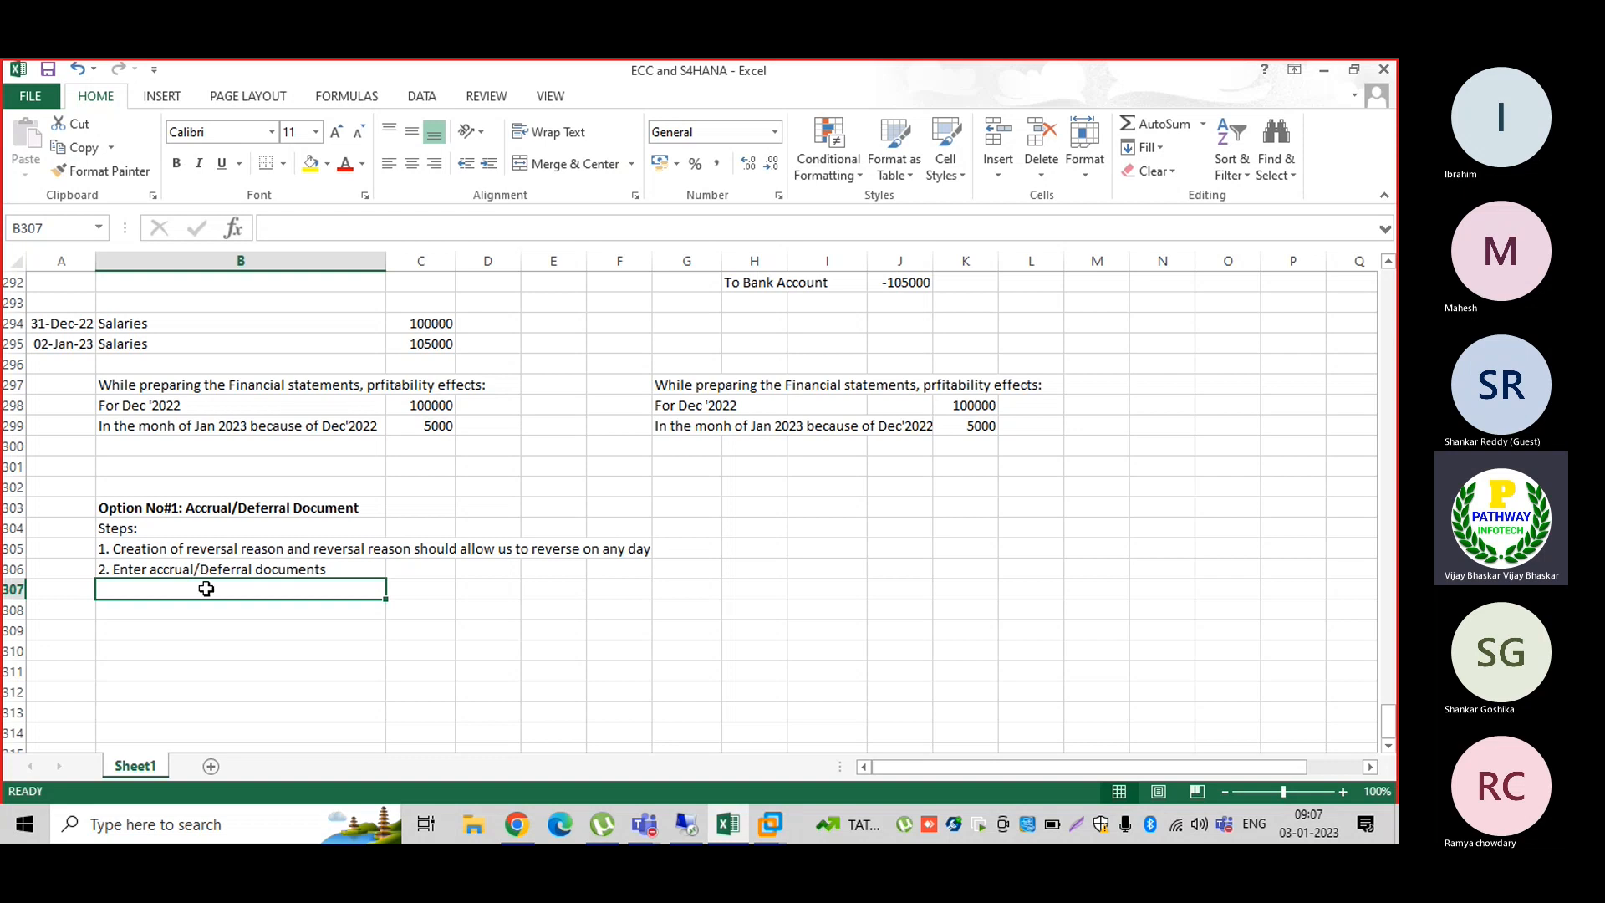
Step: Enter an indented line starting with "Provisions: Salaries/" in B307 under the second step
text(P)
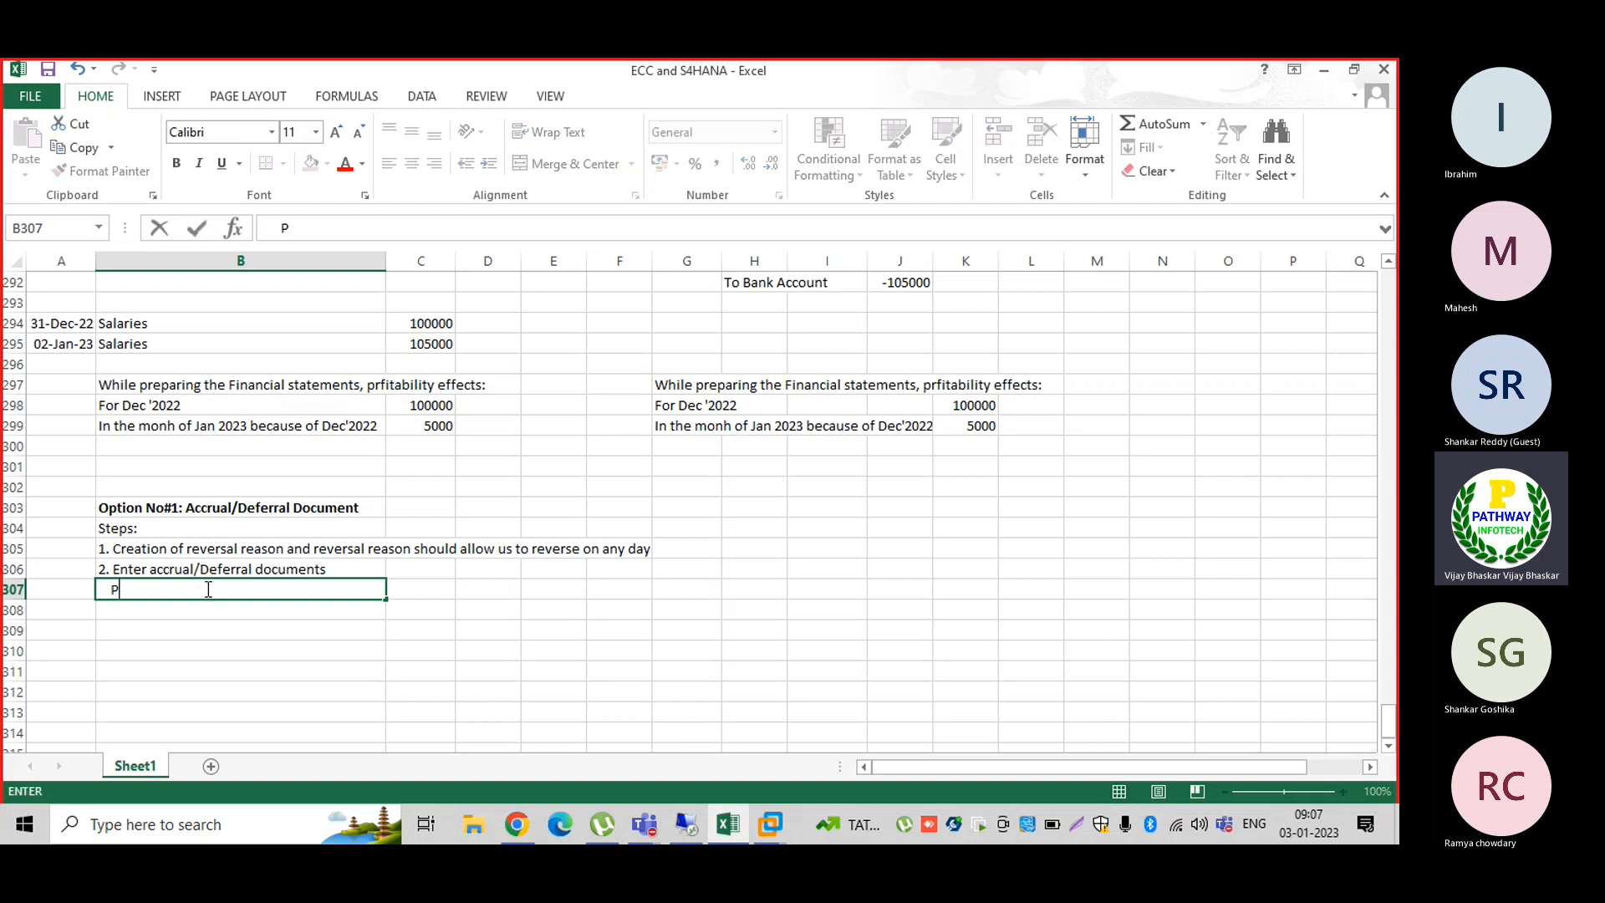
text(rovisions: Salaries/)
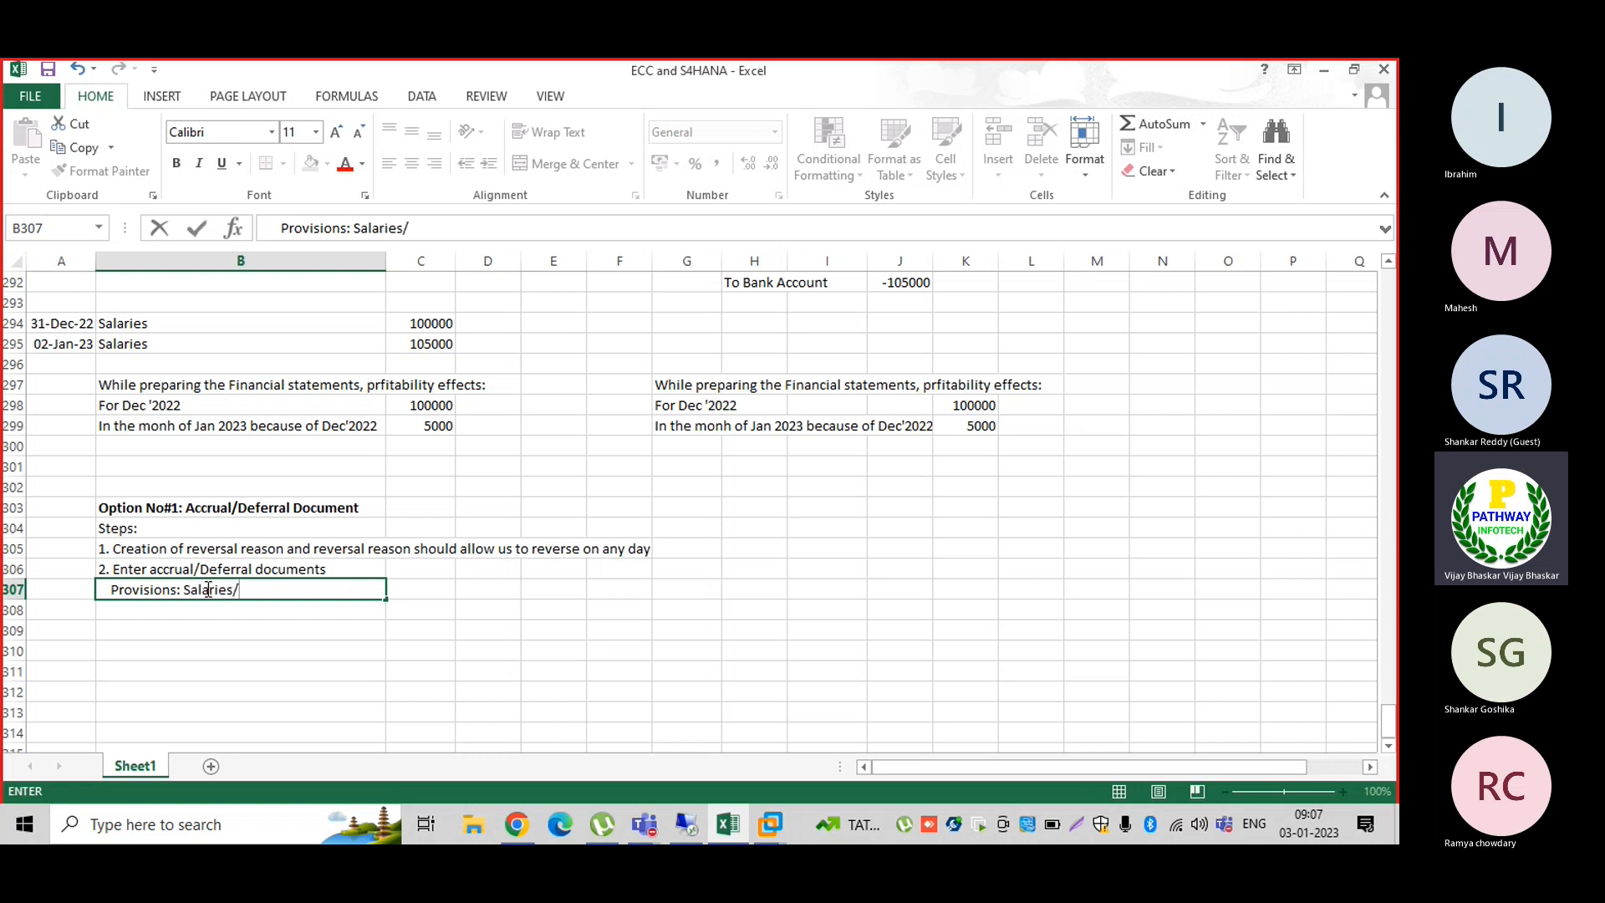
Step: Complete the note in cell B307 so it reads "Provisions: Salaries/Rent Provision"
key(BackSpace)
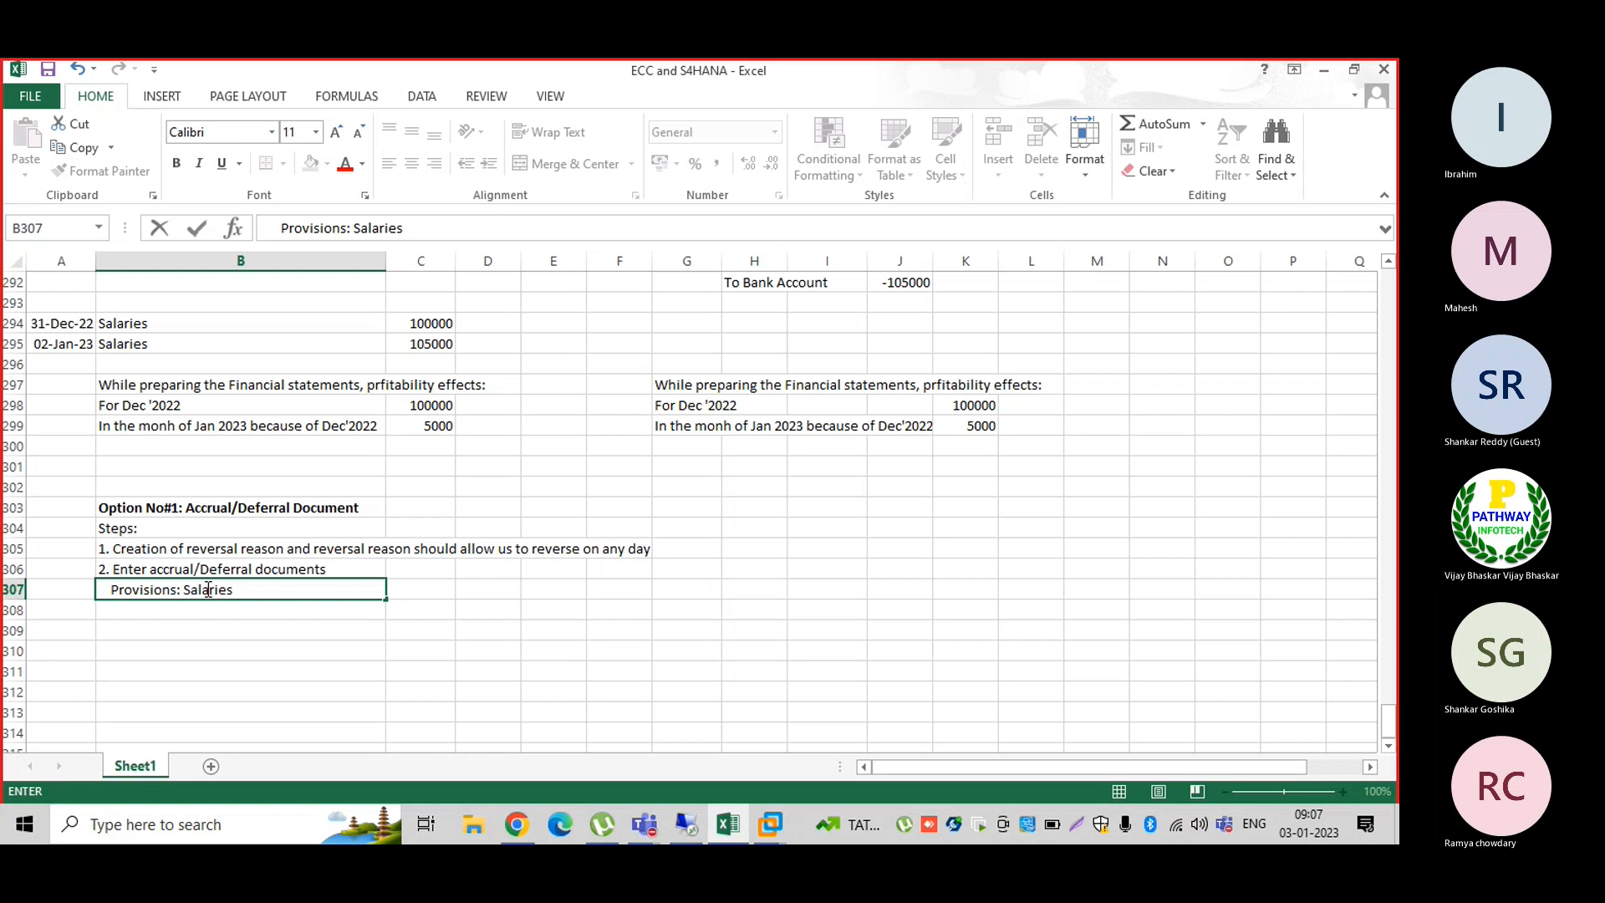
text(/)
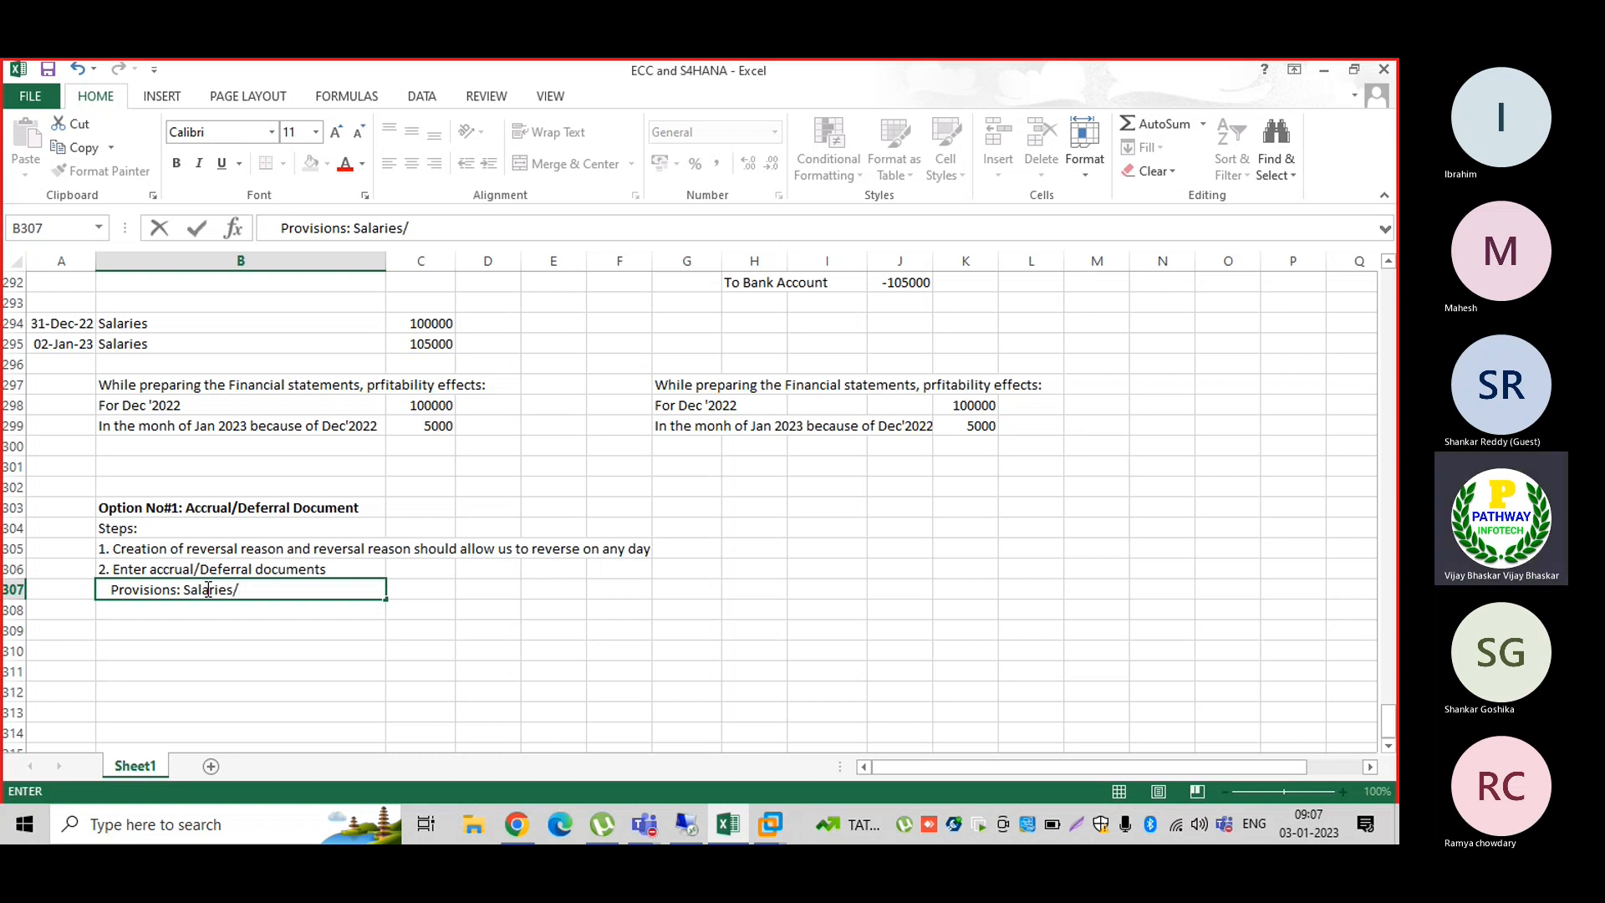
text(Rent Pr)
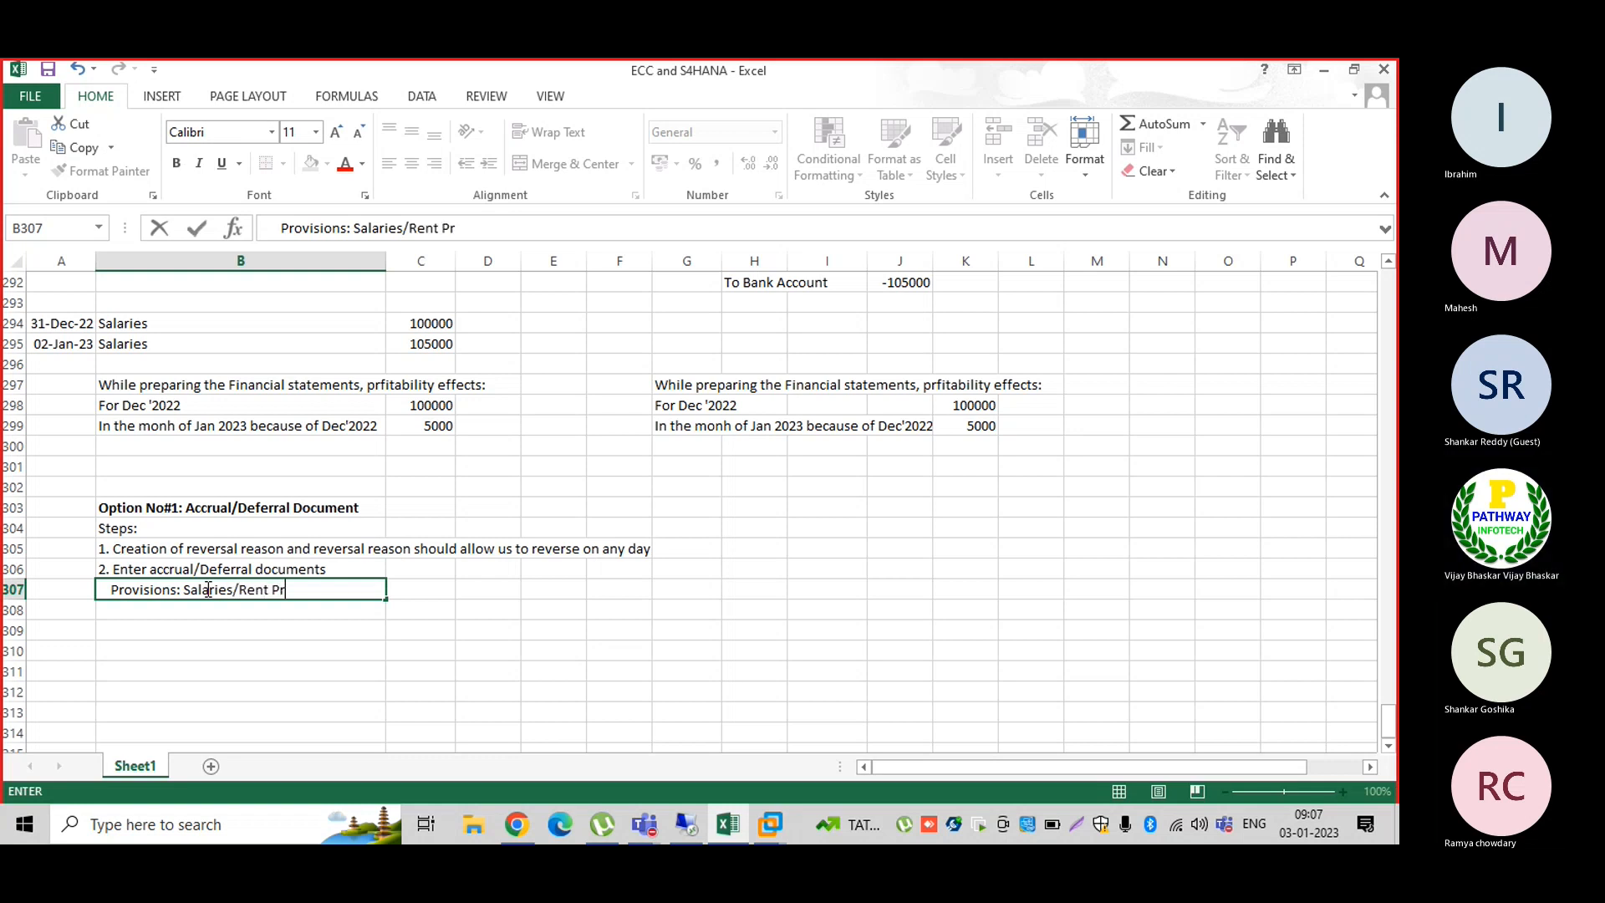
text(ovision)
key(Return)
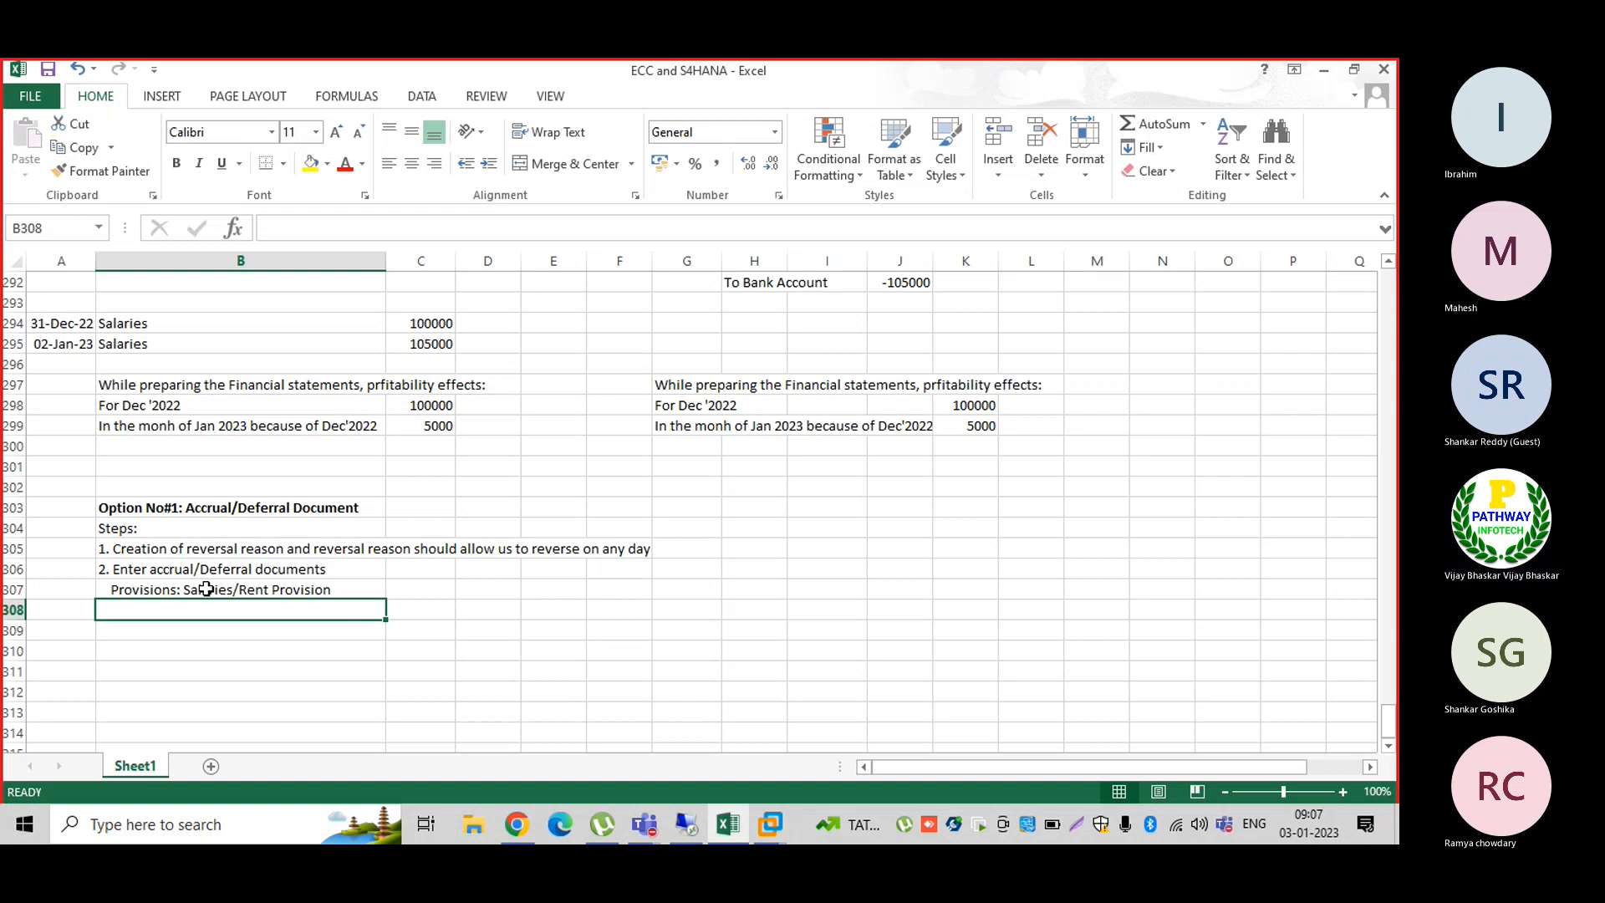
click(202, 656)
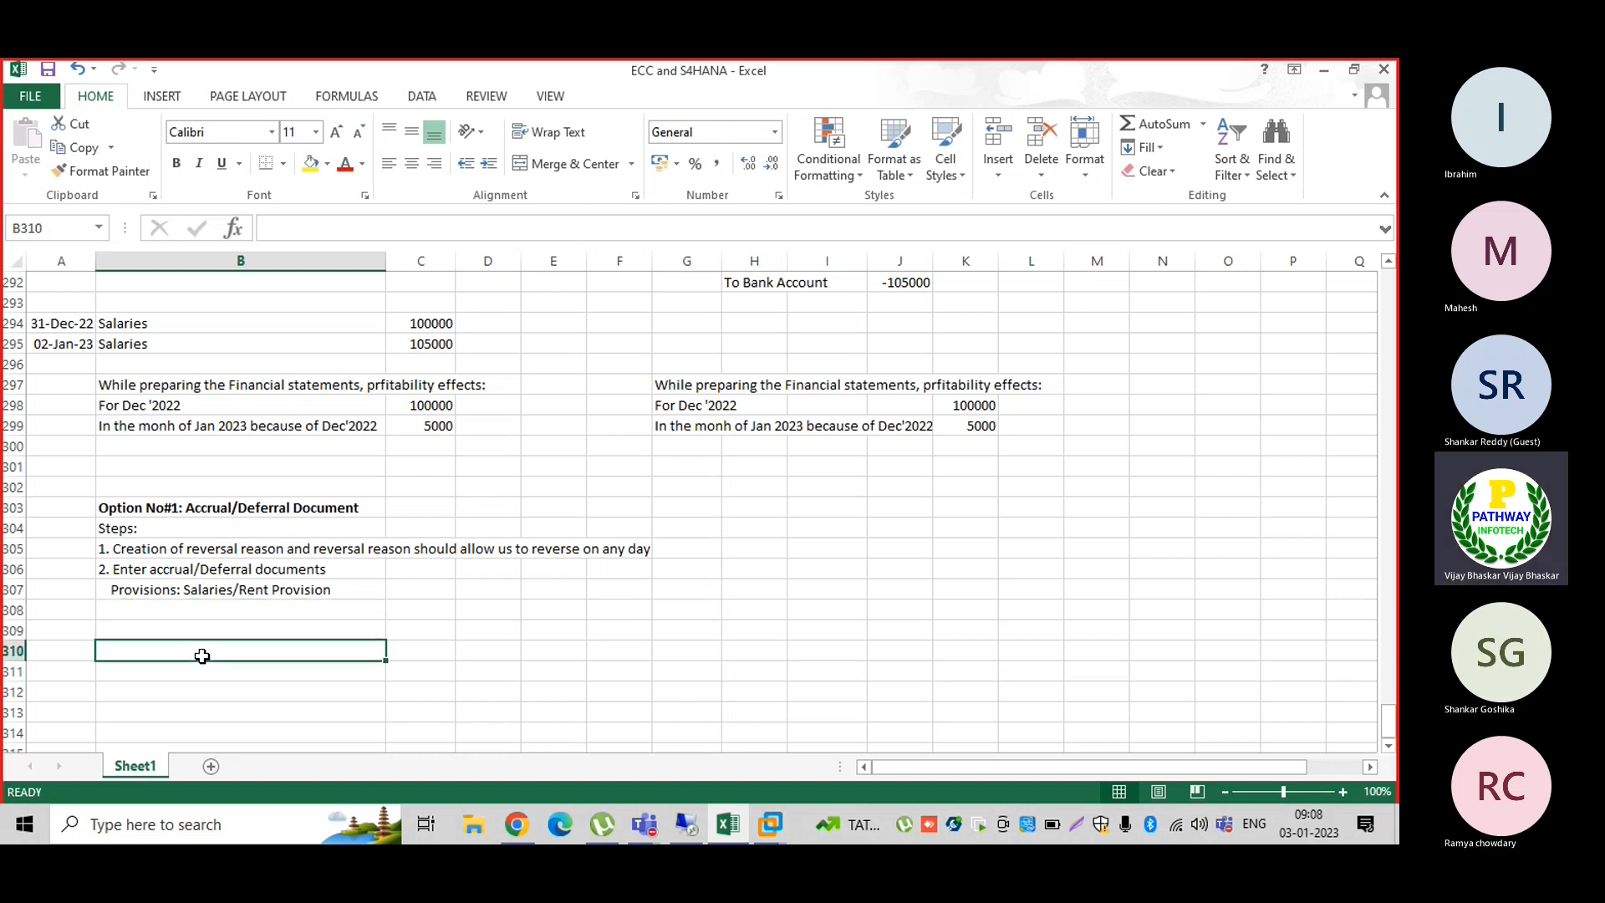
Step: Switch to the virtual machine desktop, launch SAP Logon and open the ECC 6 system's logon screen
click(774, 824)
click(815, 719)
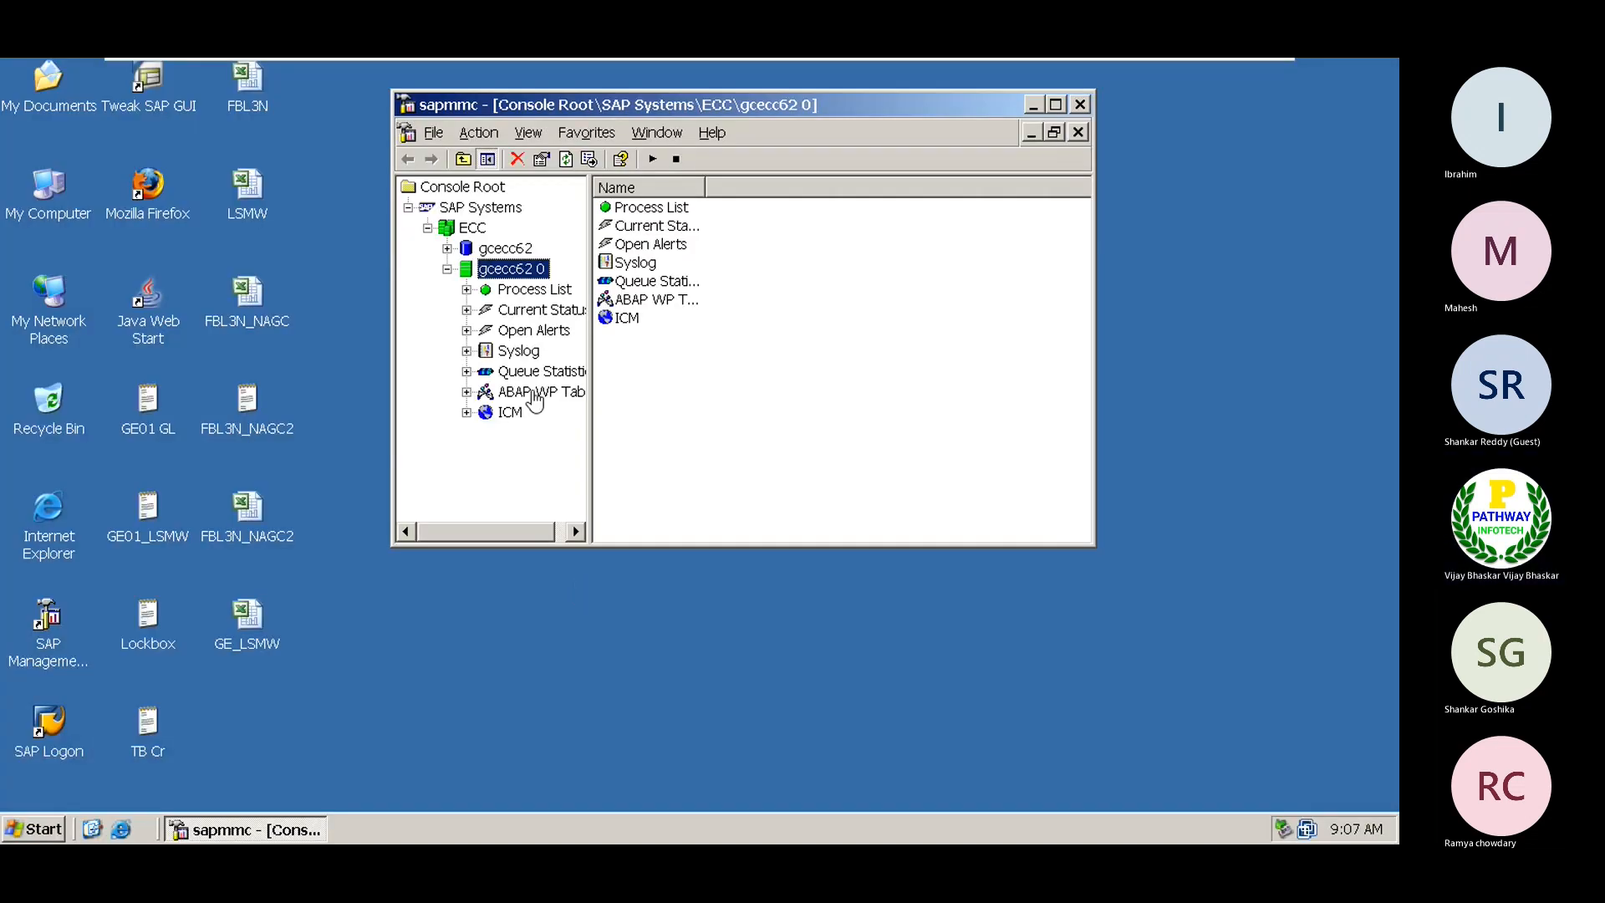
click(1031, 105)
double_click(51, 731)
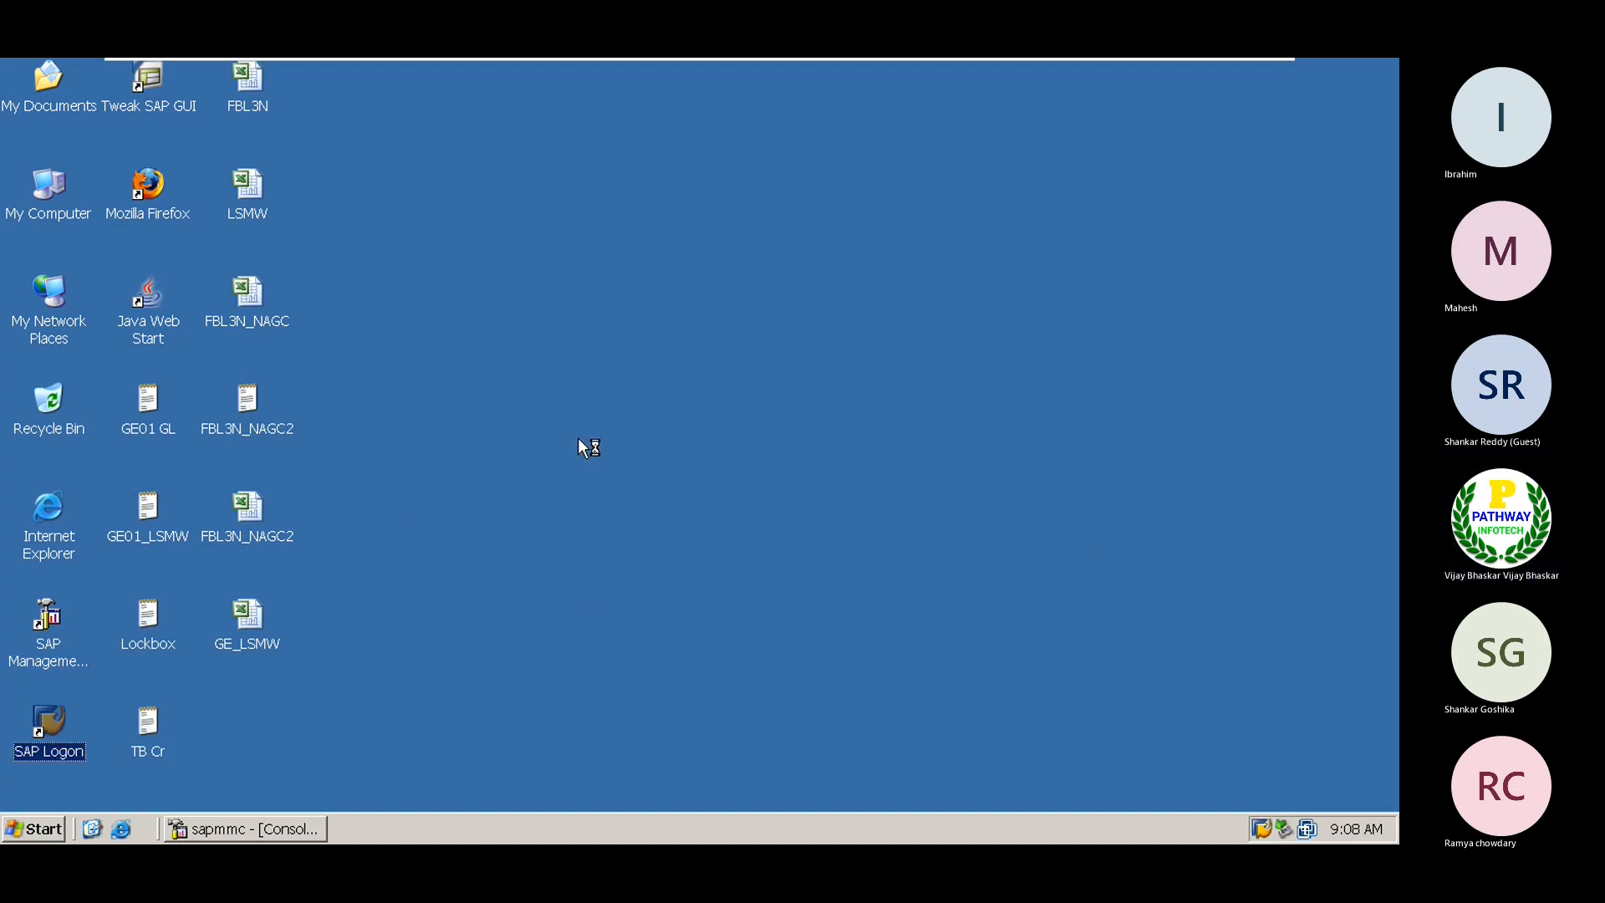
click(972, 443)
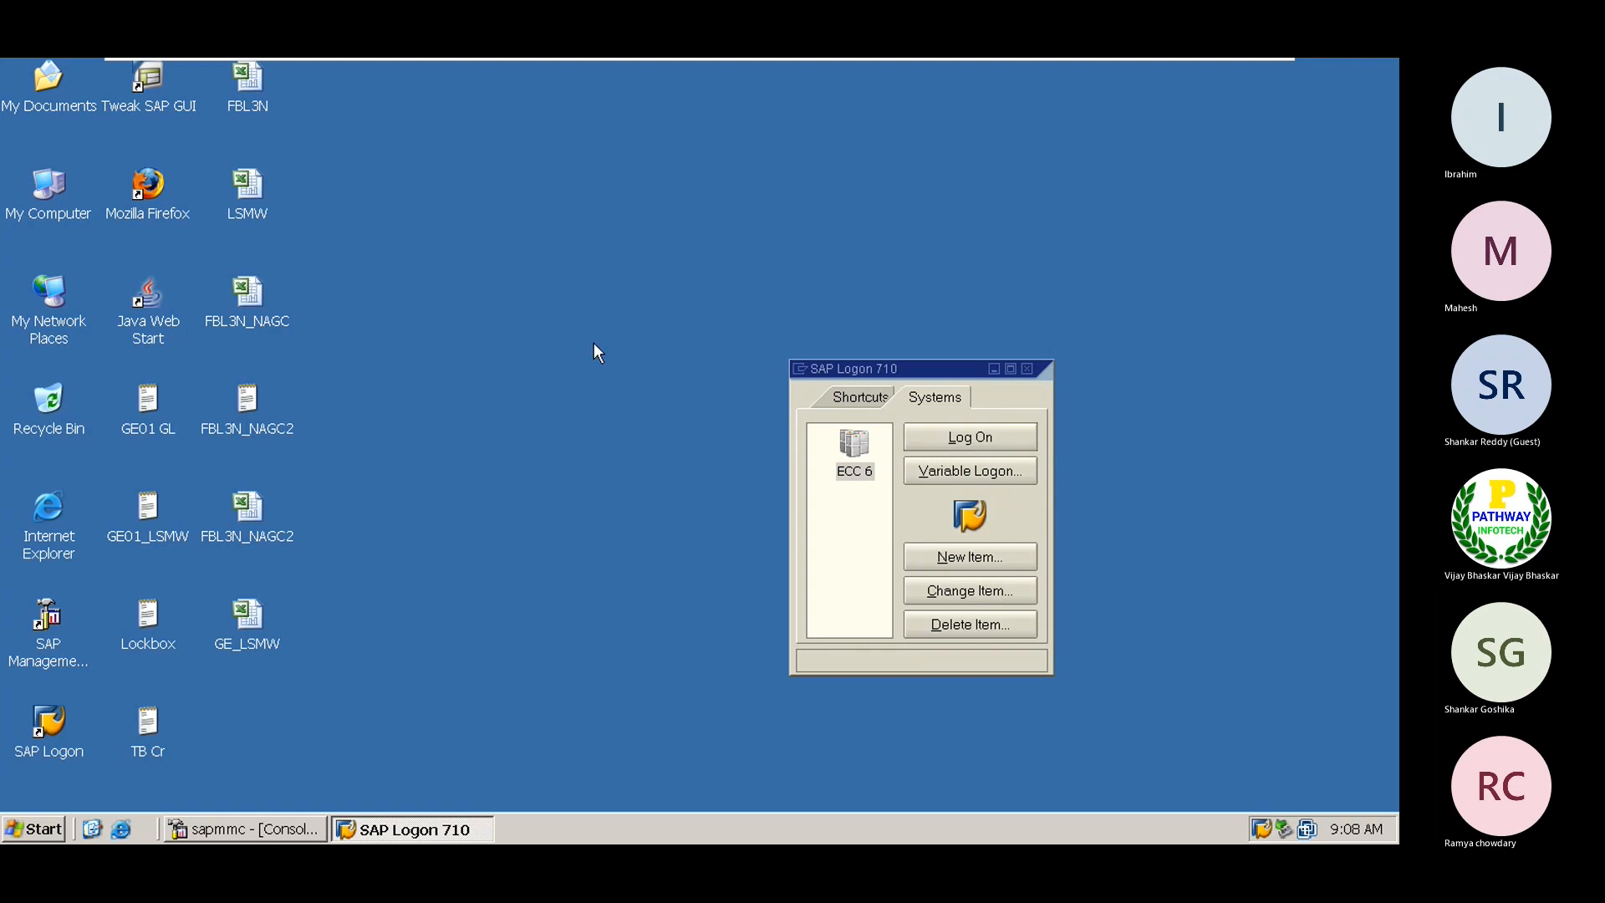
Step: Log on to client 800 as sapuser with the account password
text(sapuser)
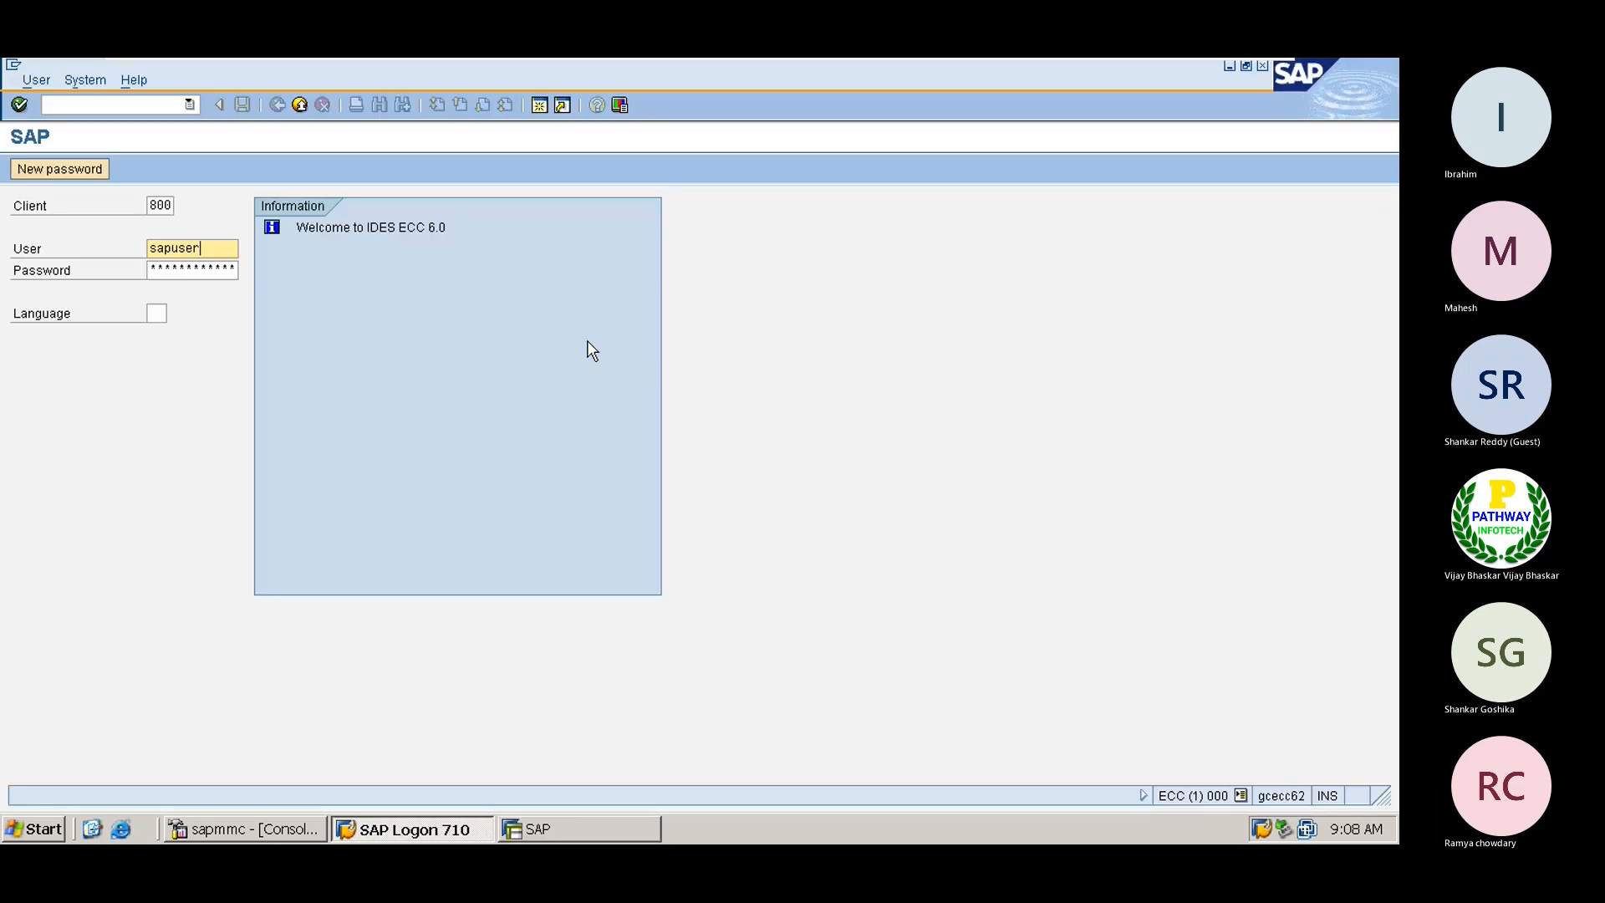
key(Tab)
text(*******)
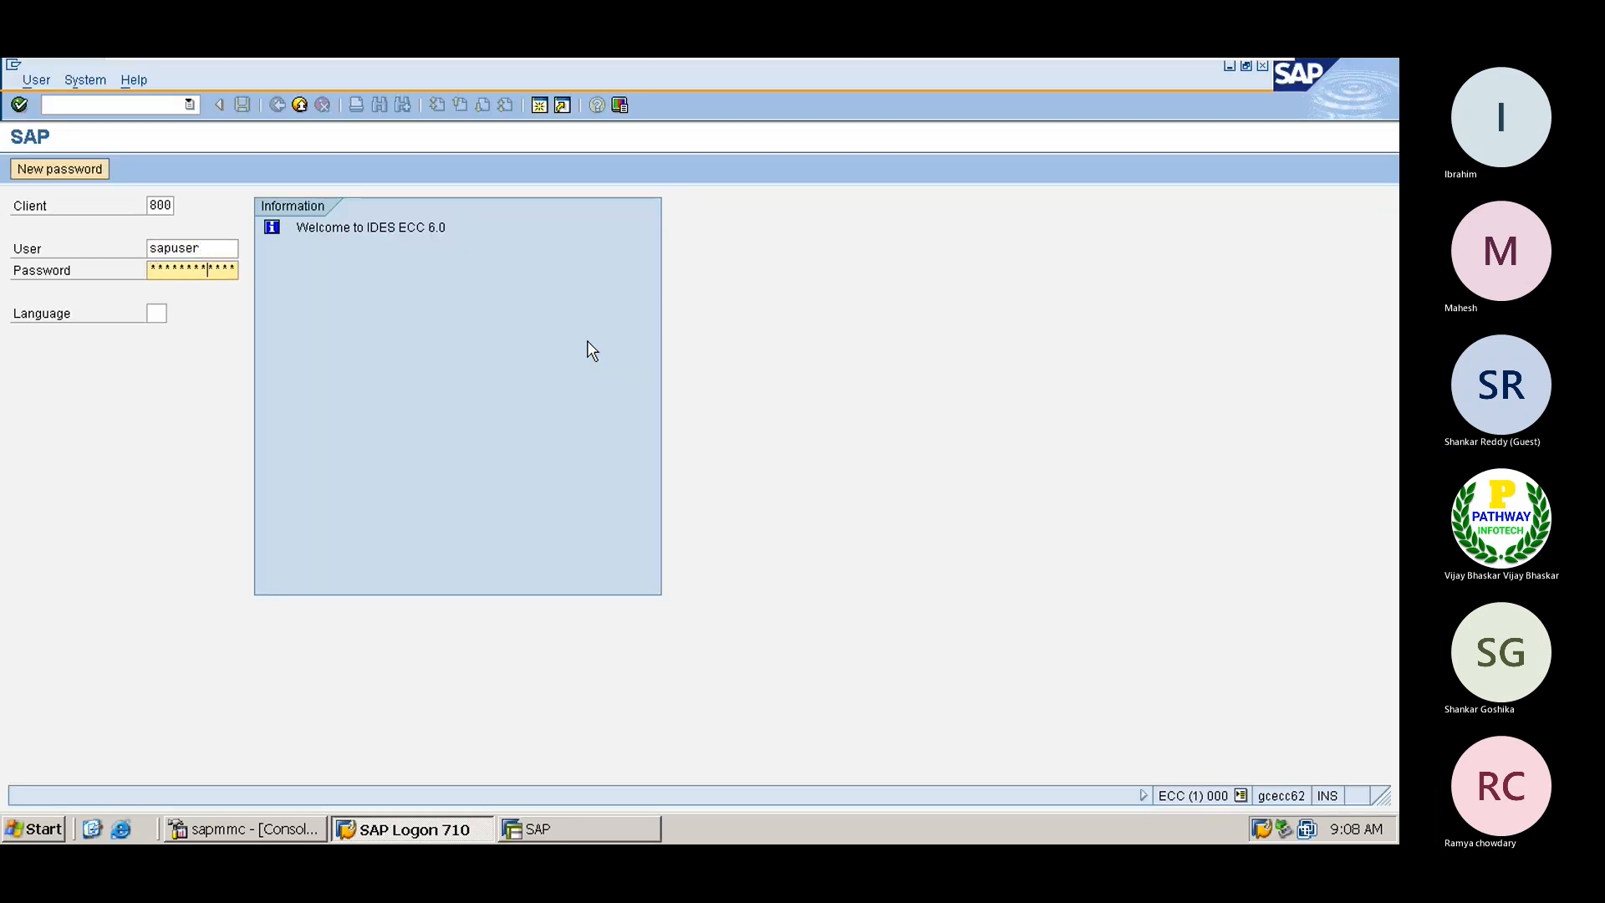
key(Return)
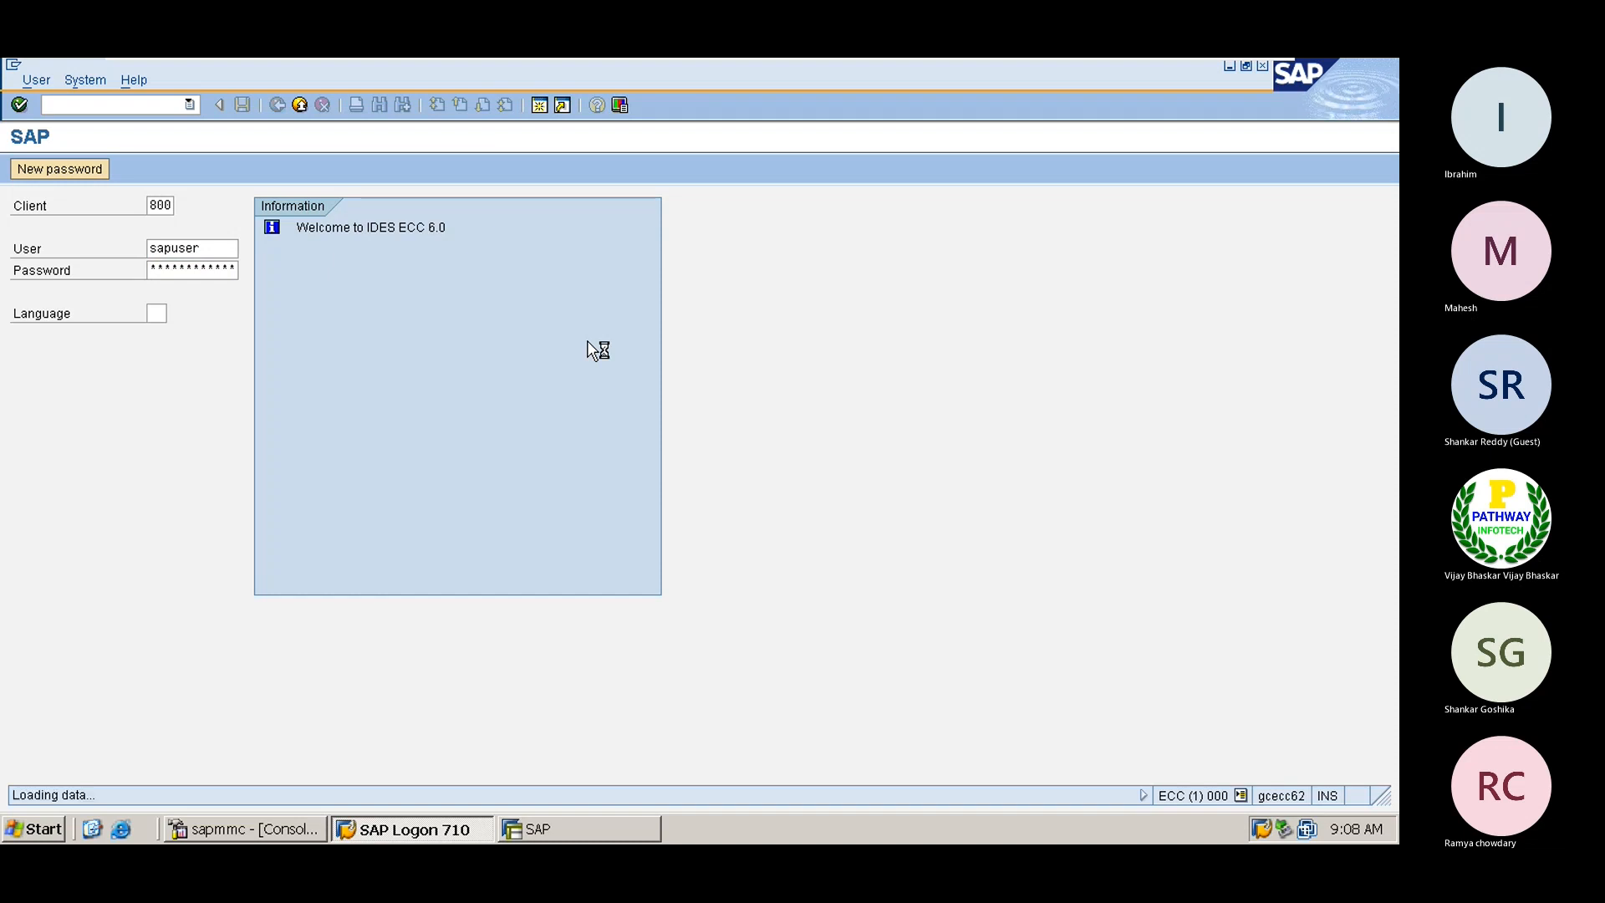
Step: Run transaction spro and display the SAP Reference IMG
text(spro)
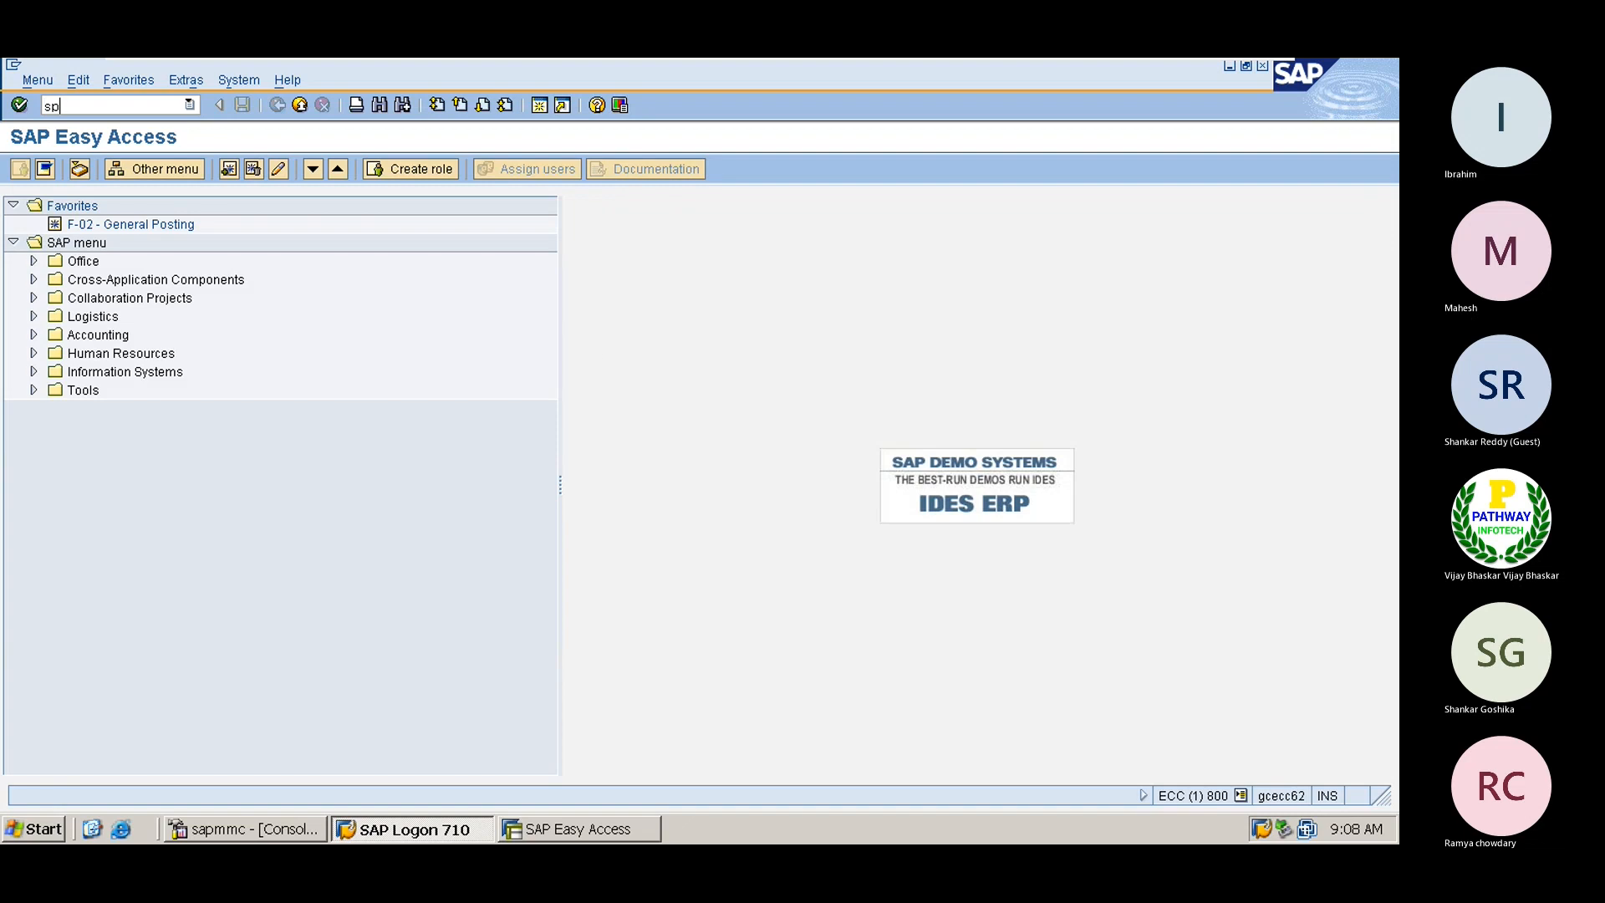
key(Return)
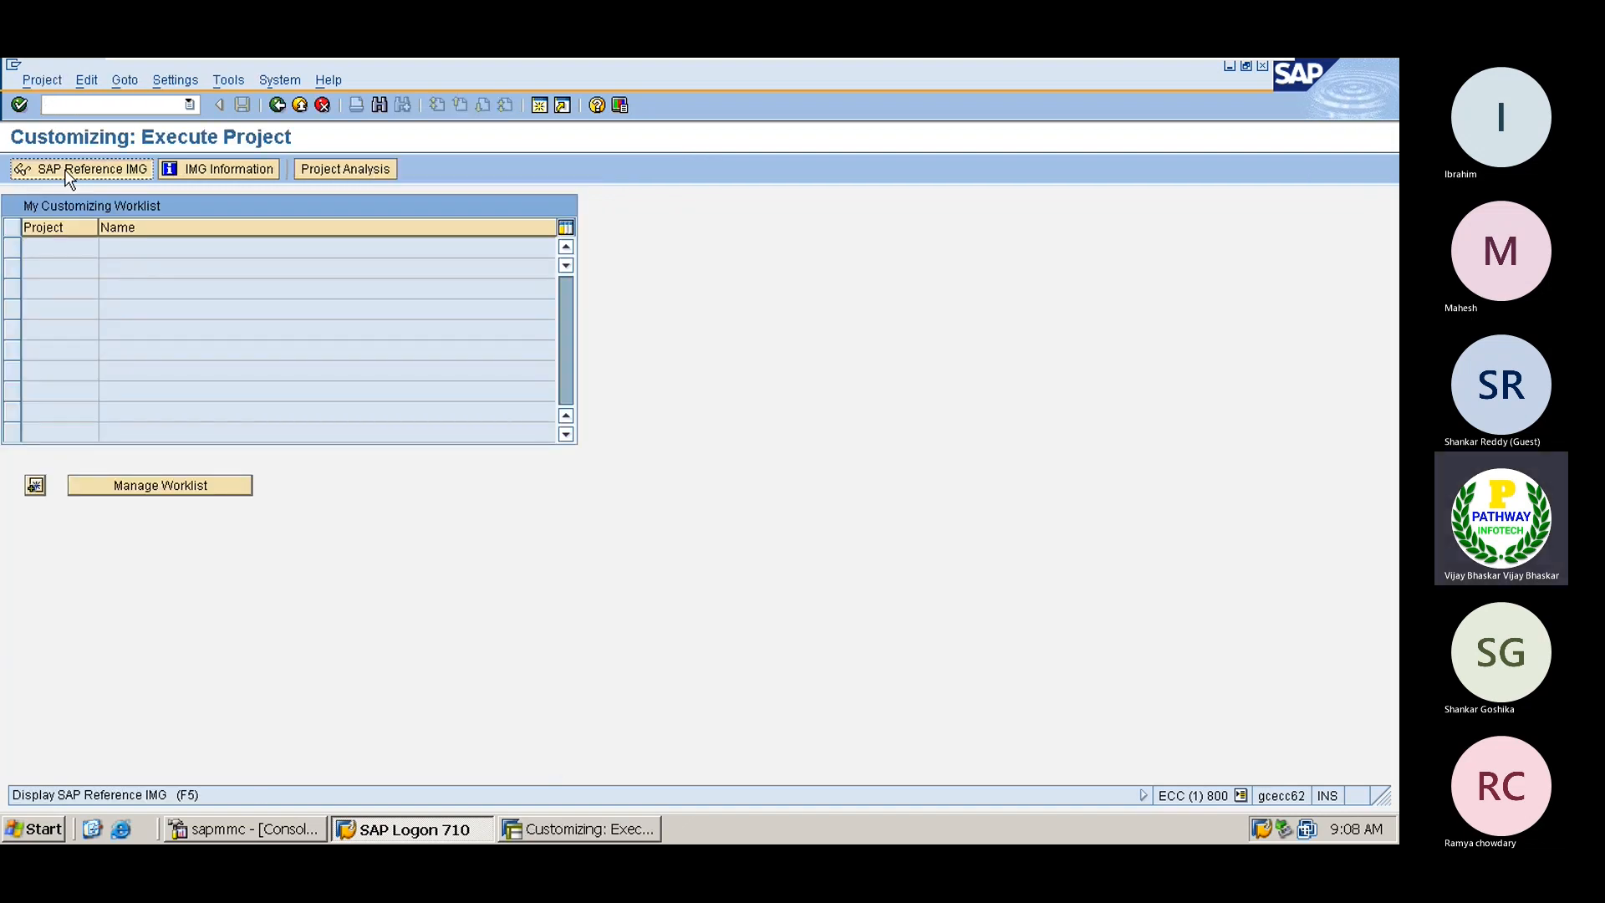
click(68, 171)
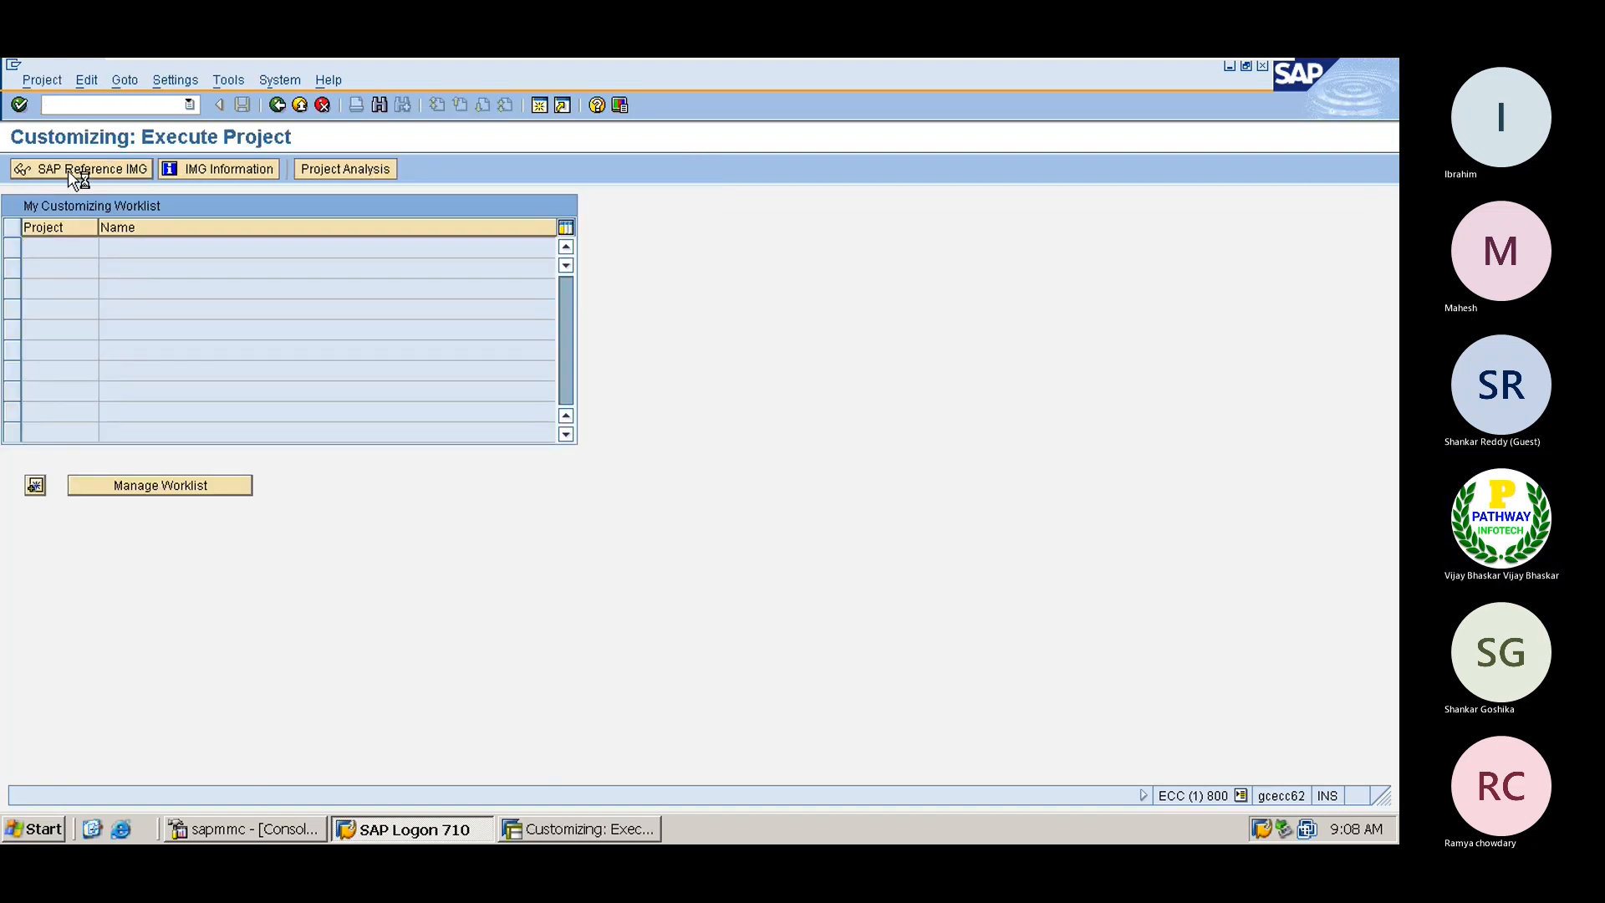
Step: Expand Financial Accounting, General Ledger Accounting and Business Transactions in the implementation guide
click(121, 356)
double_click(126, 357)
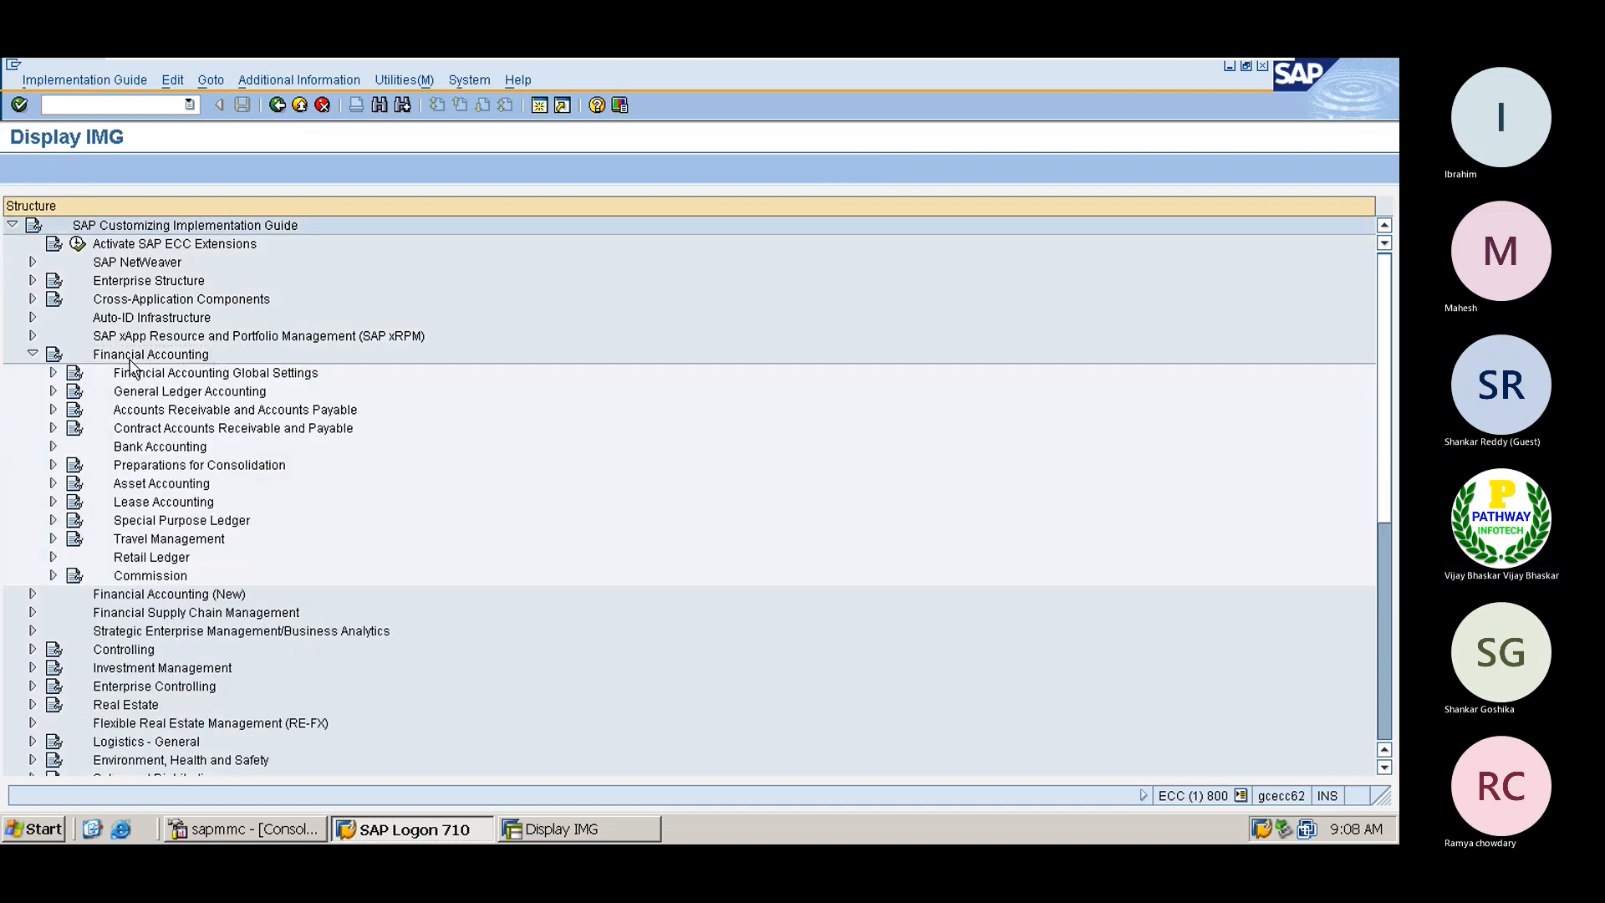
key(Right)
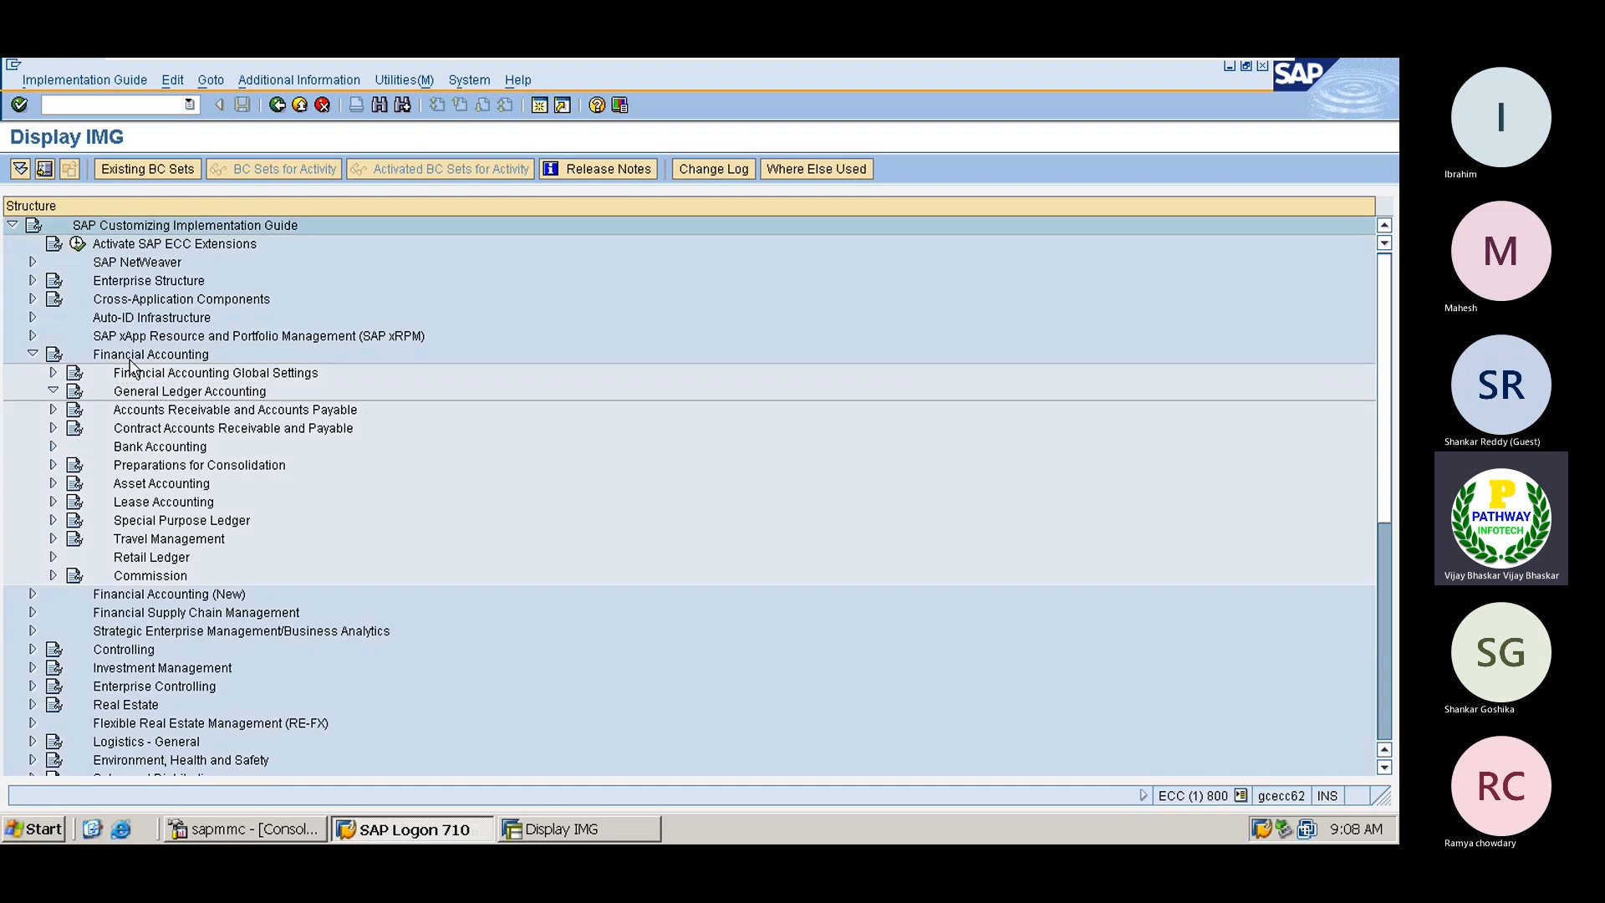
key(Down)
key(Down)
key(Right)
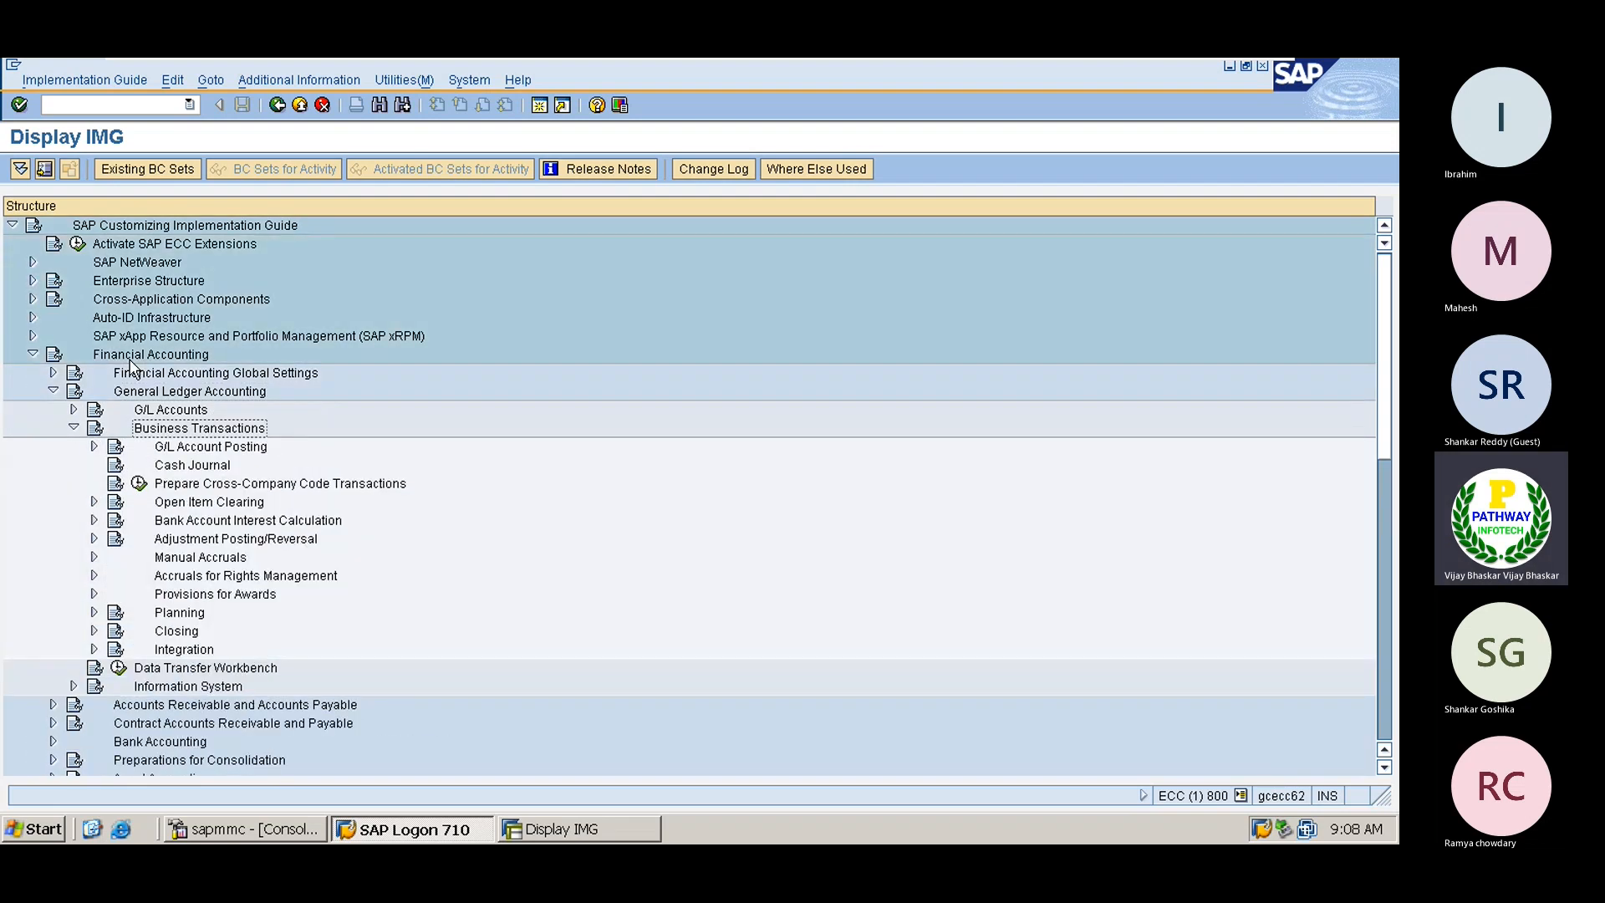
Step: Expand Adjustment Posting/Reversal under Business Transactions and open the Define Reasons for Reversal activity
key(Down)
key(Down)
key(Down)
key(Down)
key(Down)
key(Down)
key(Right)
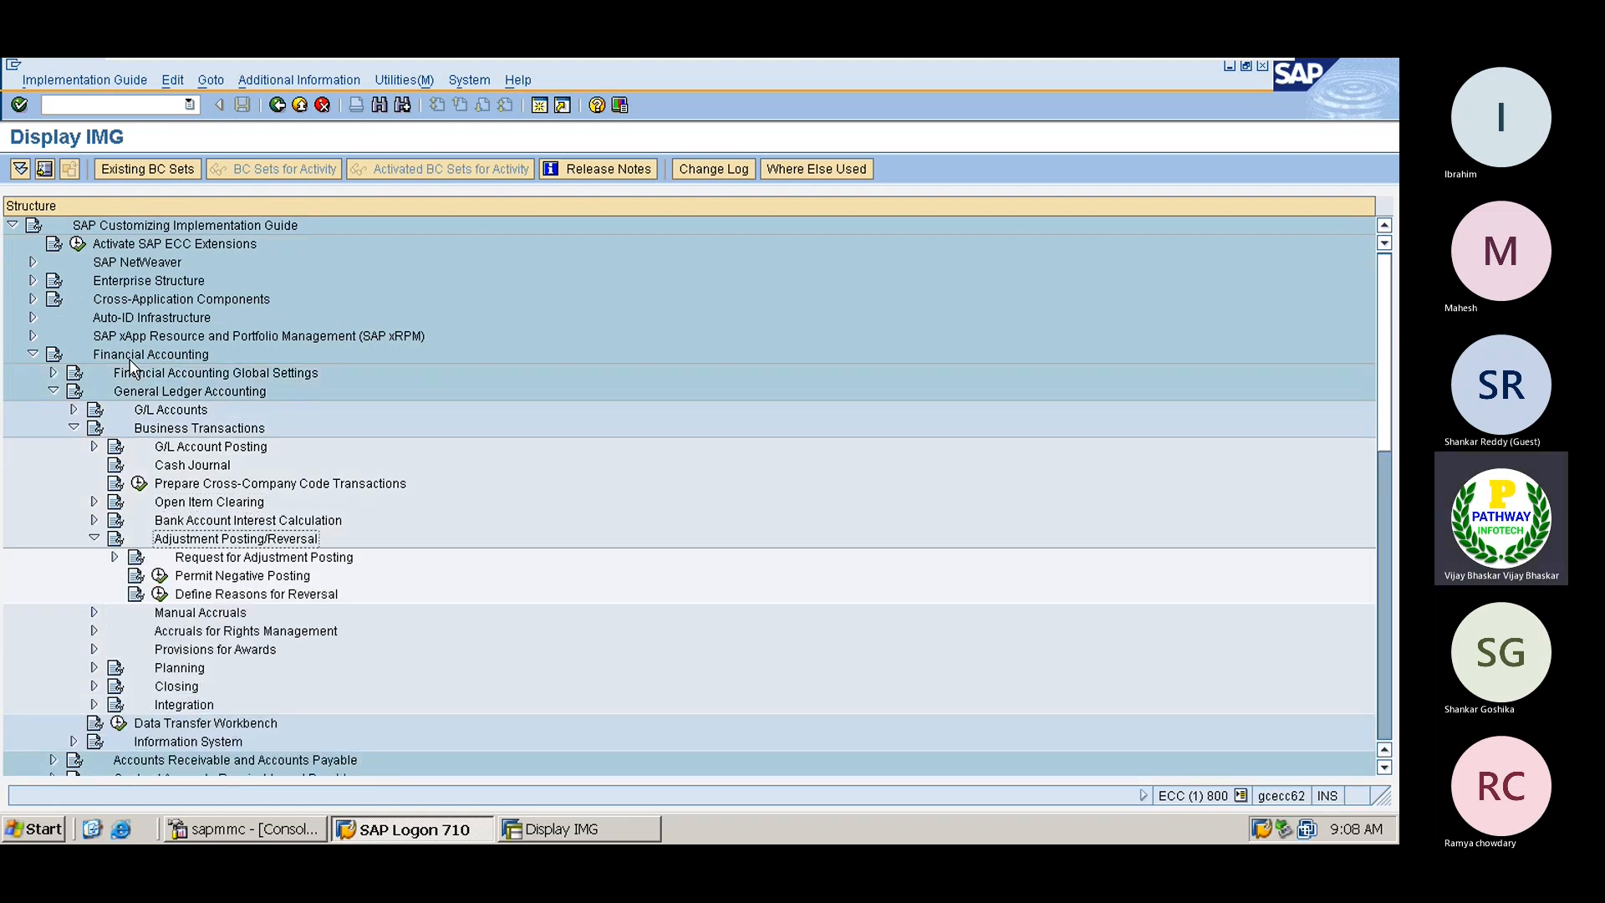
key(Down)
key(Down)
key(Down)
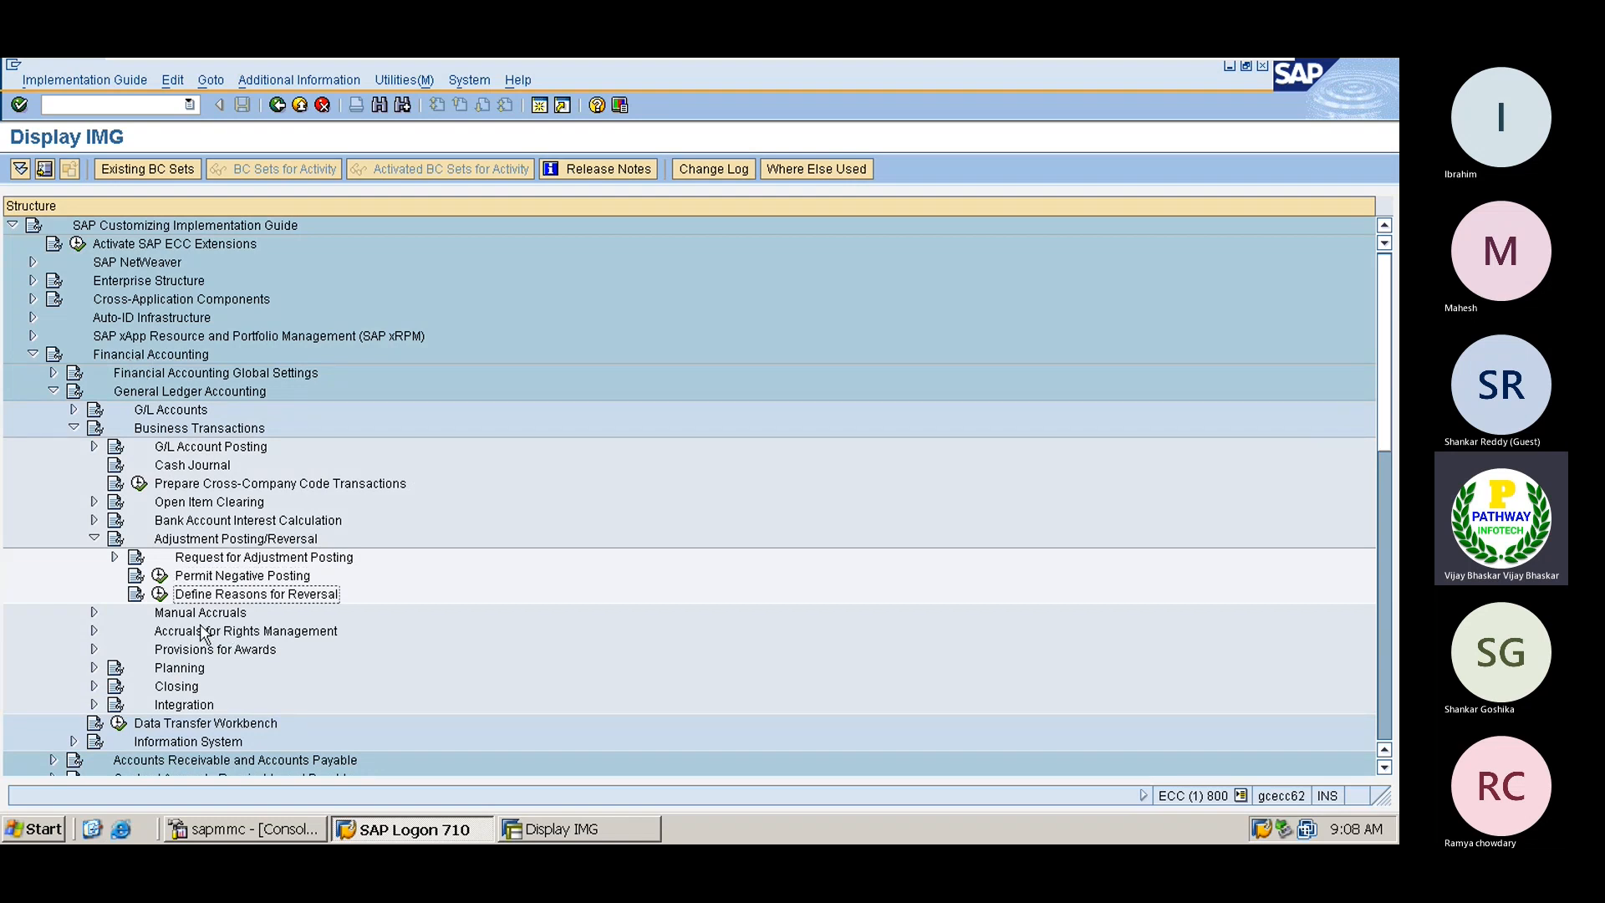
click(160, 595)
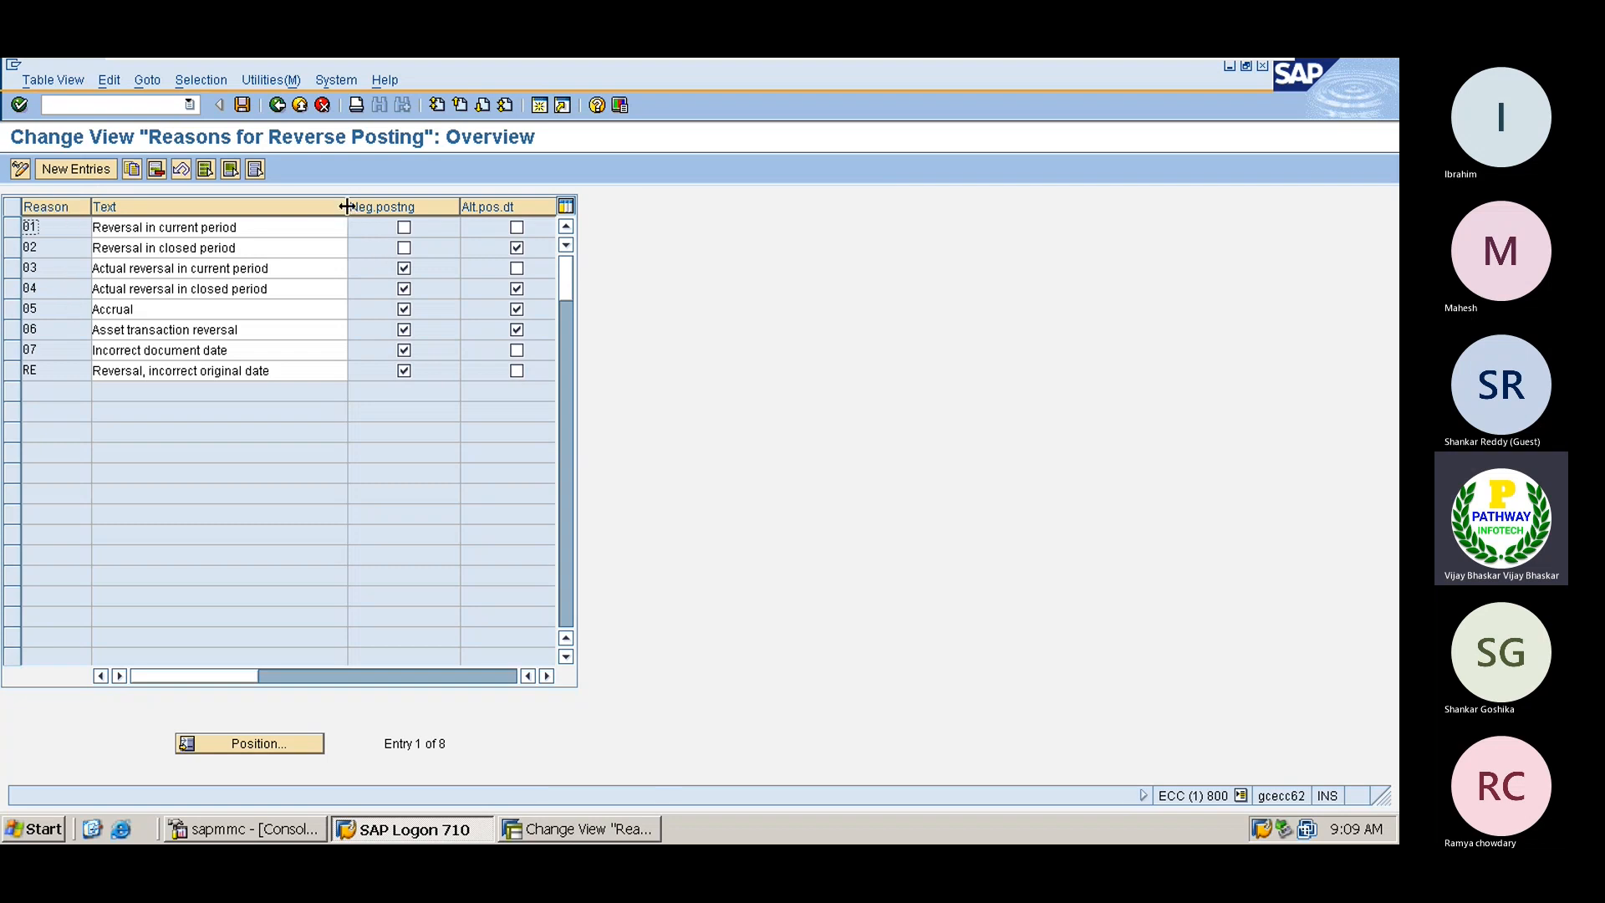
Step: Narrow the Text column and start a new reverse posting reason with code Z1
drag(347, 207, 326, 206)
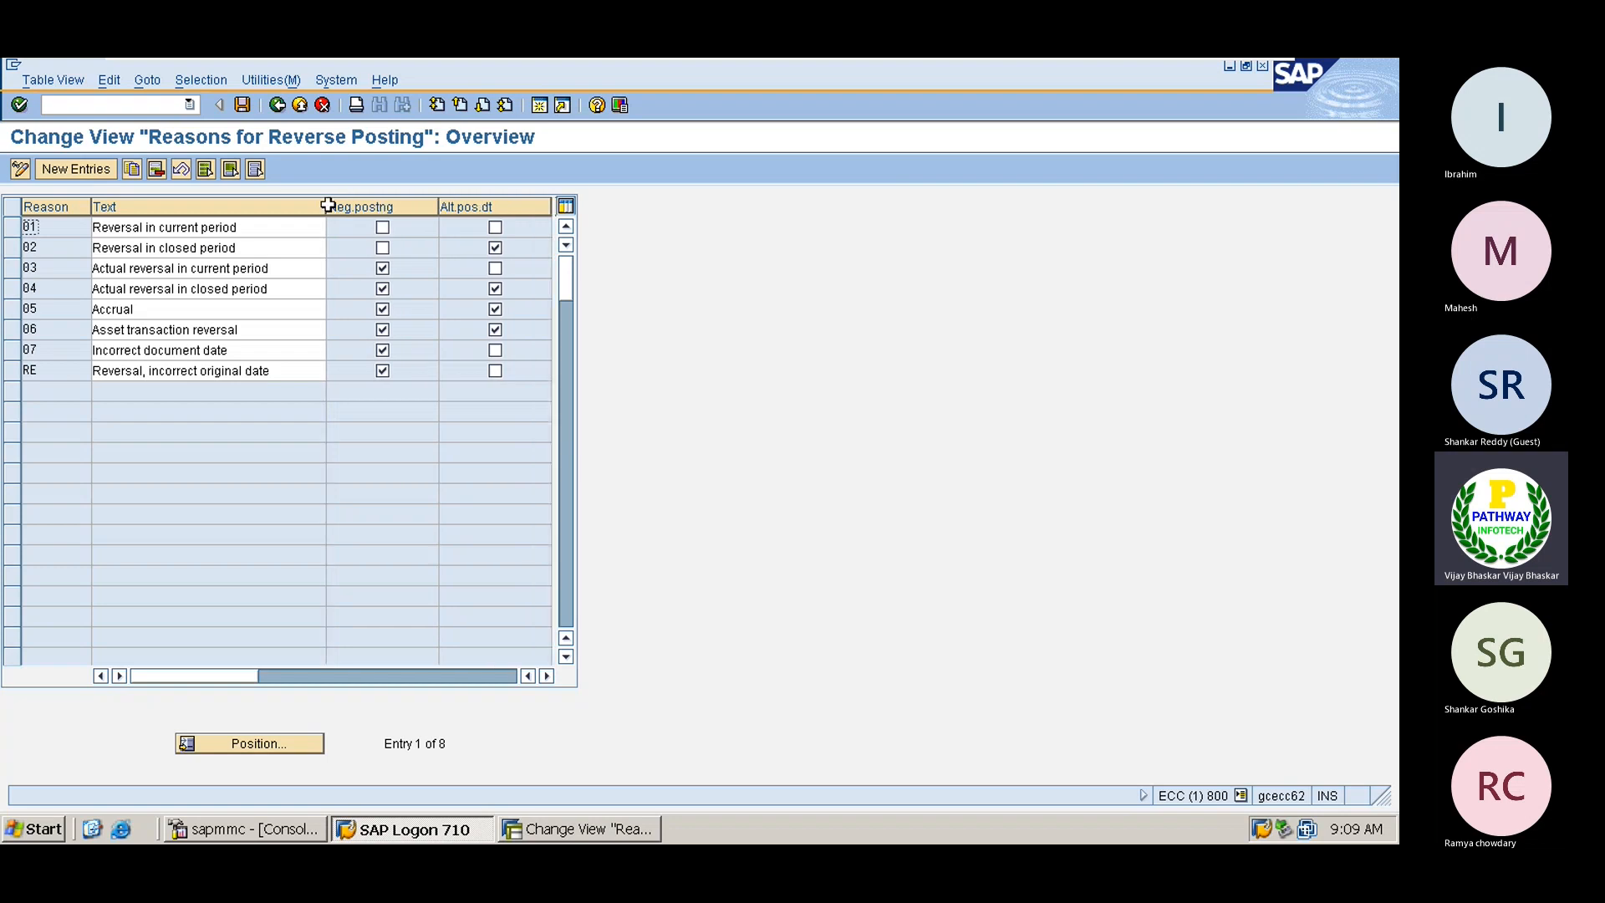
click(75, 170)
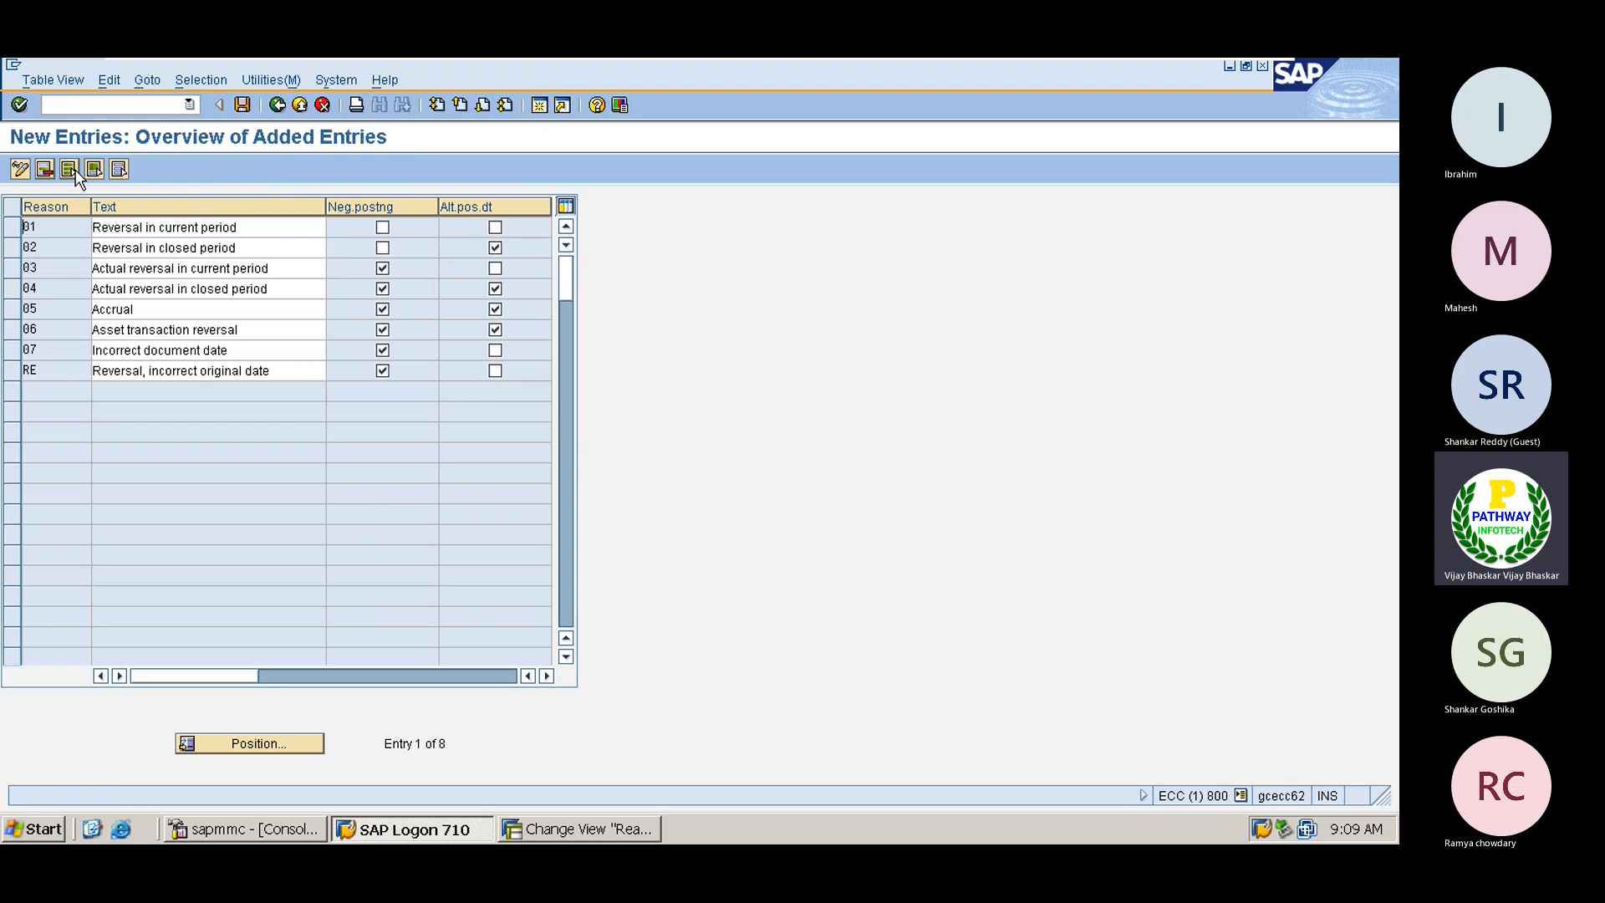
text(Z1)
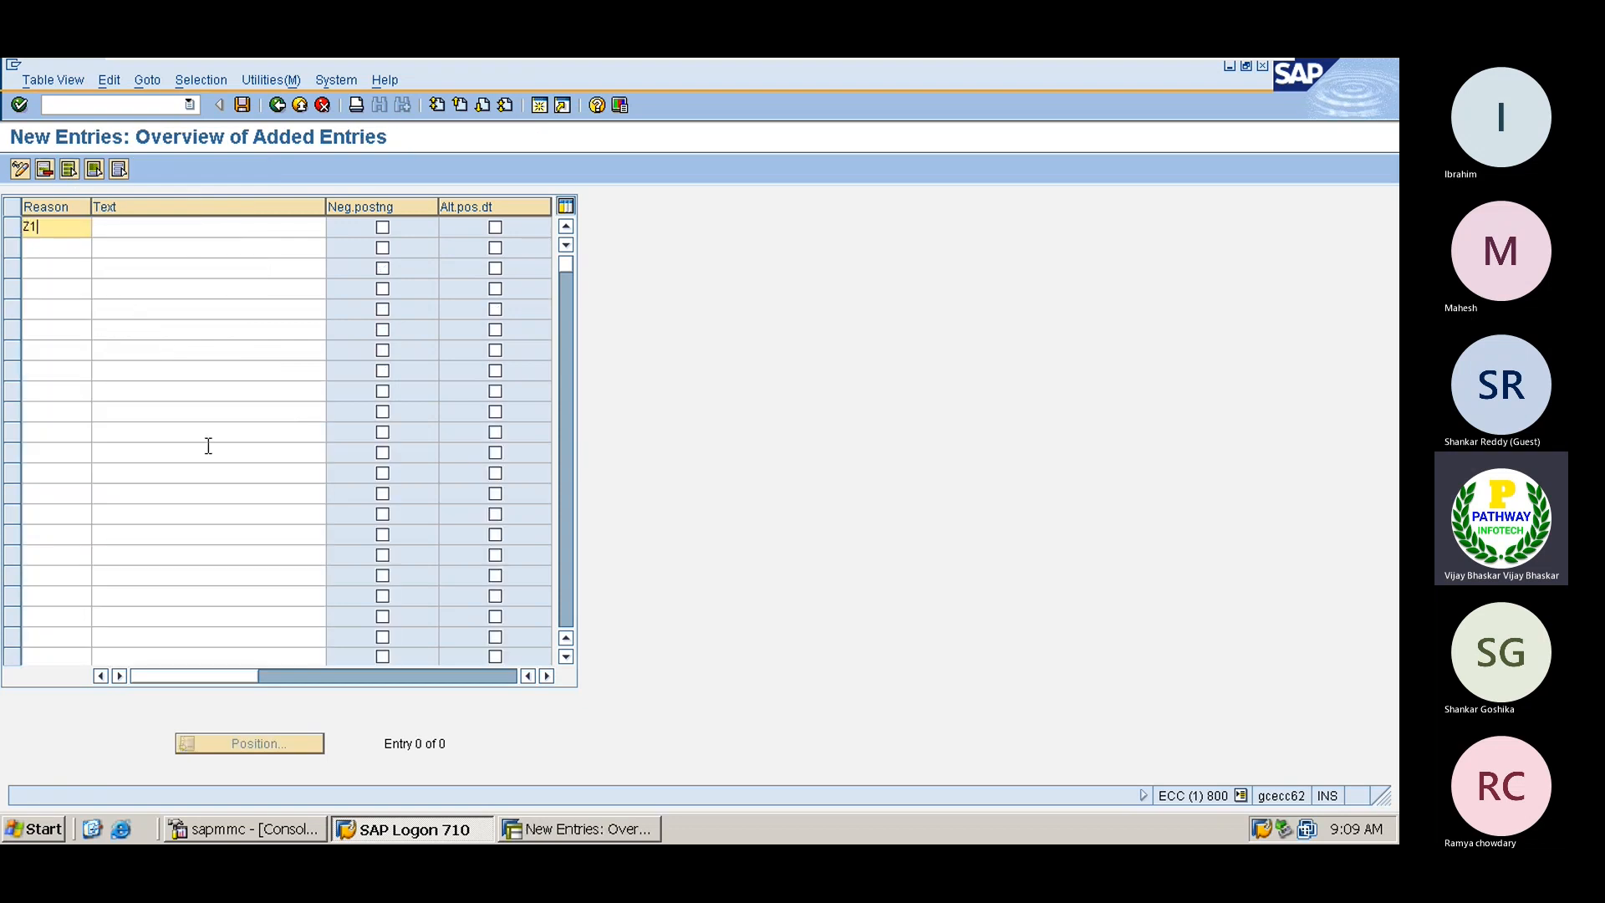
key(Tab)
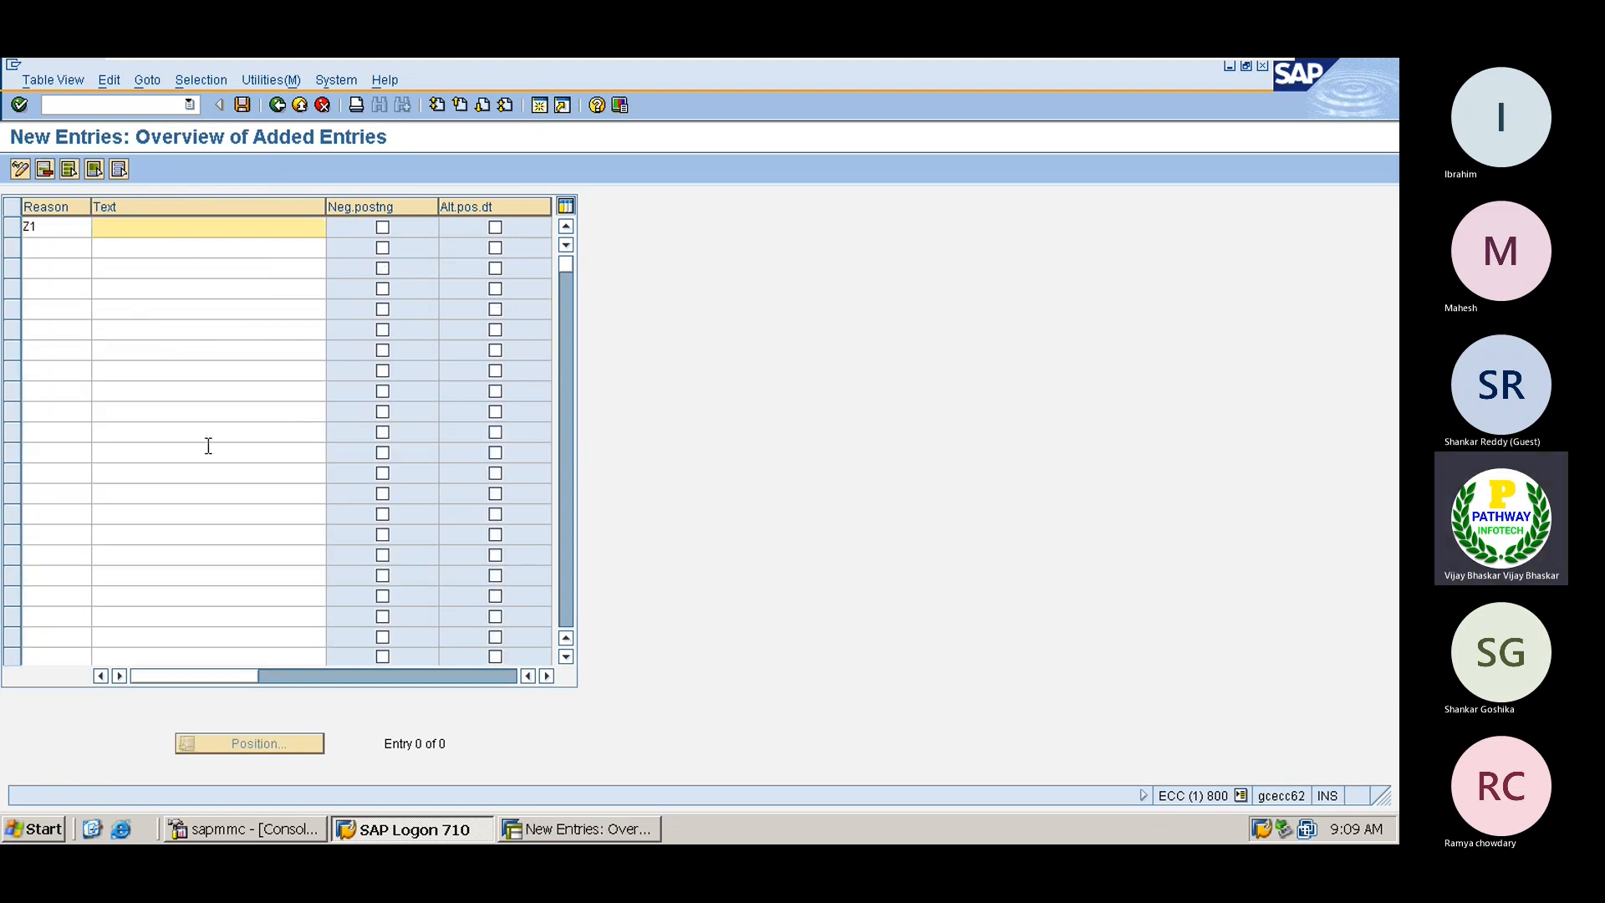
click(42, 225)
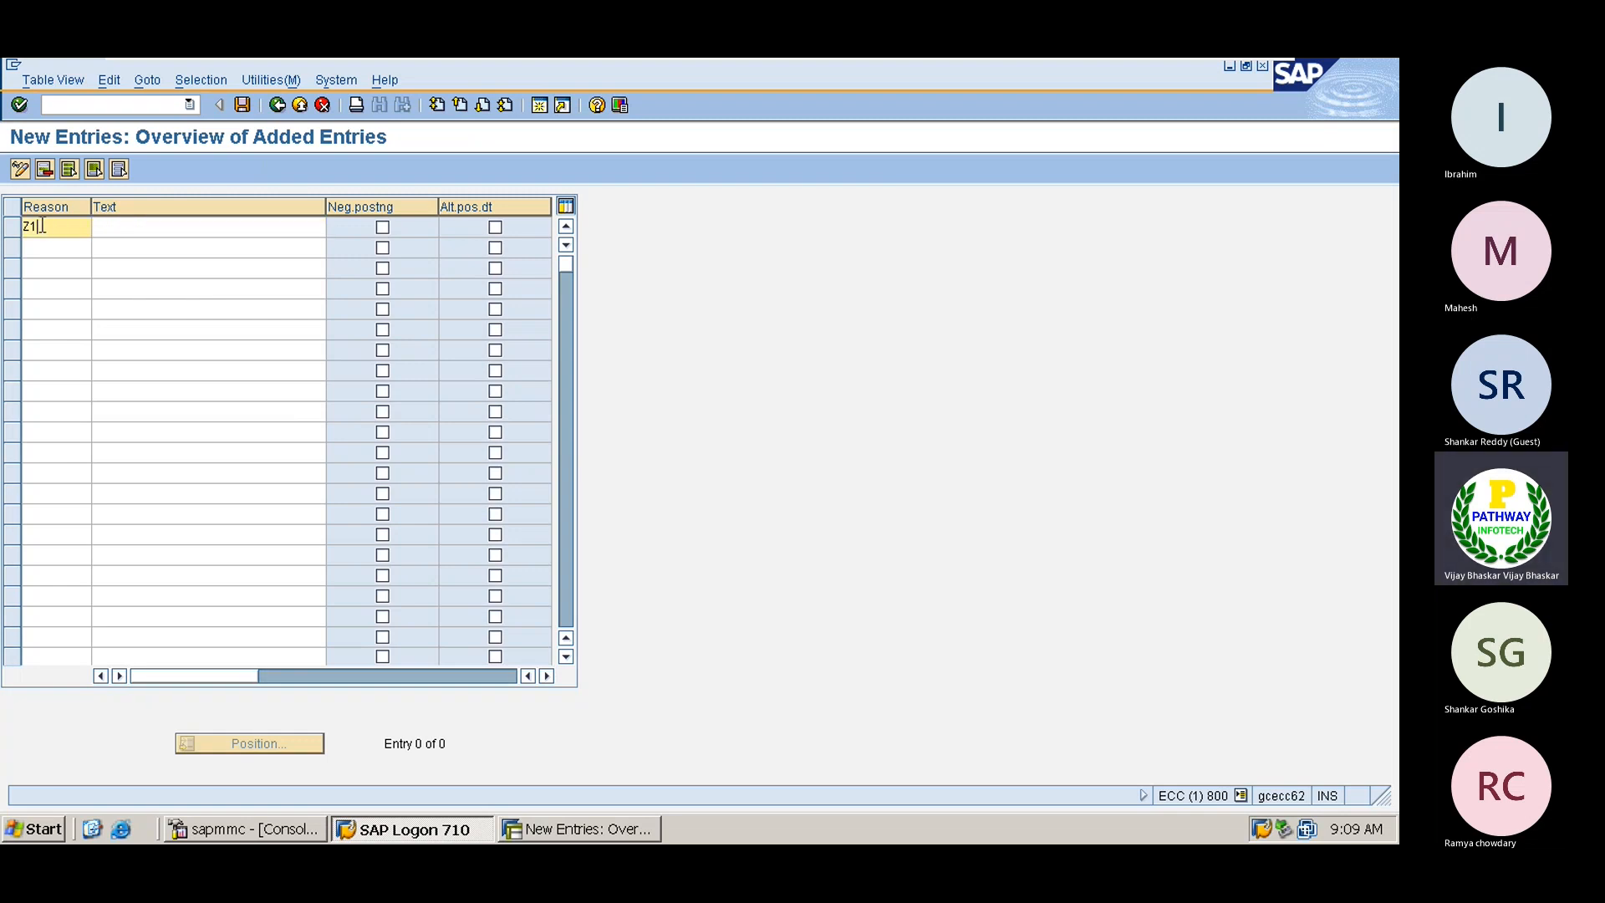
drag(42, 225, 22, 225)
click(21, 225)
drag(50, 224, 22, 227)
click(25, 232)
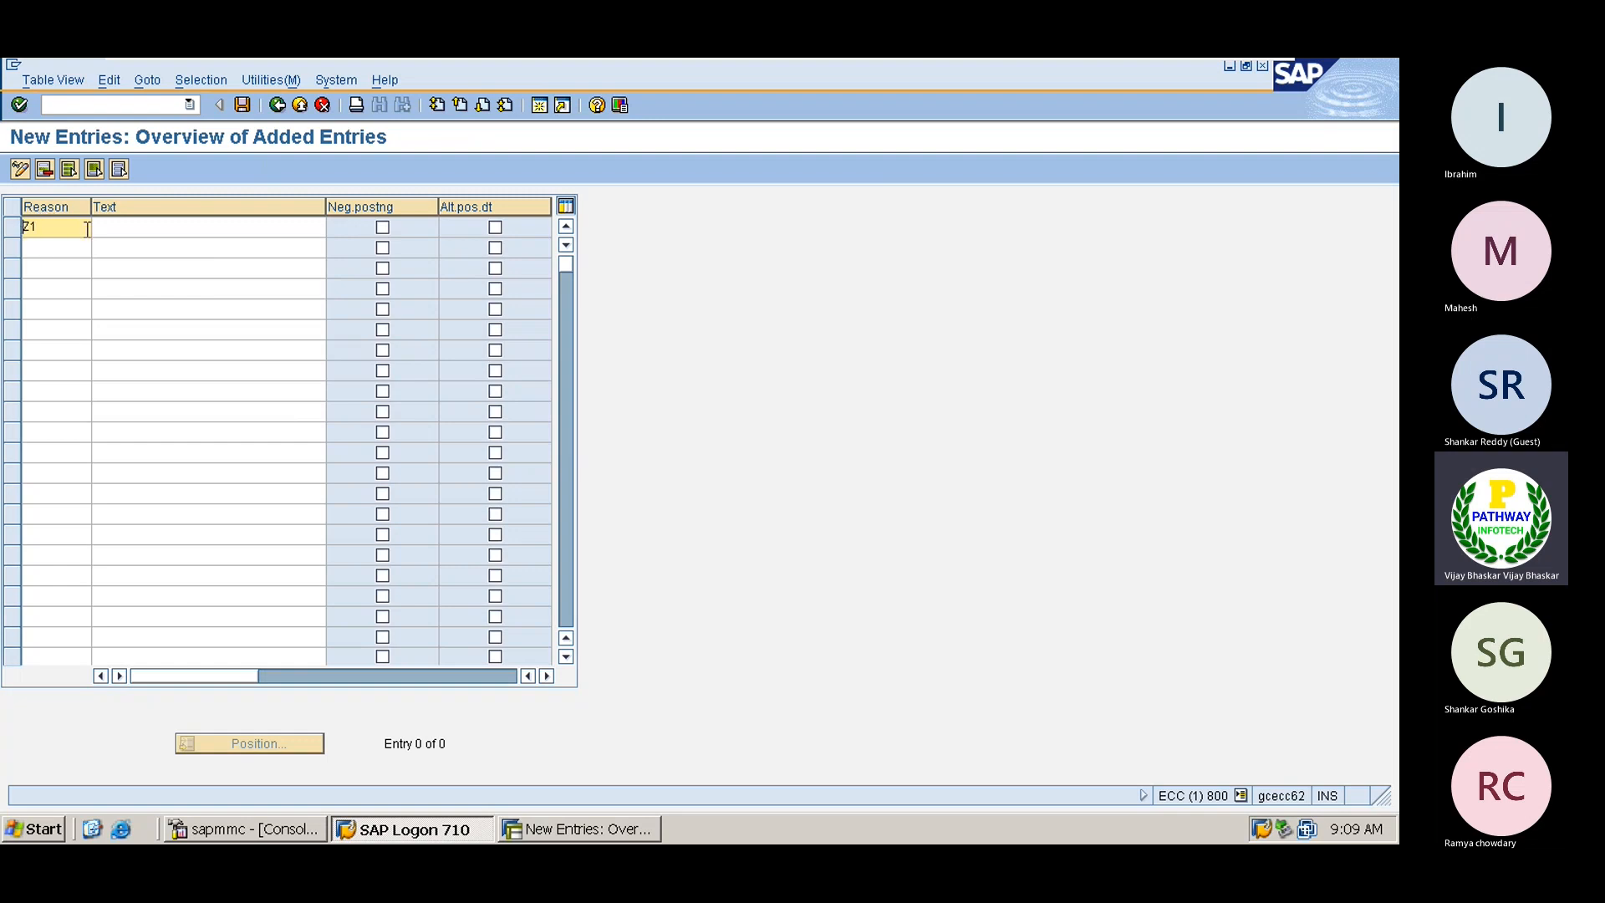
Step: Set the description of reason Z1 to "Real/Deferral Reversal Reason"
click(158, 227)
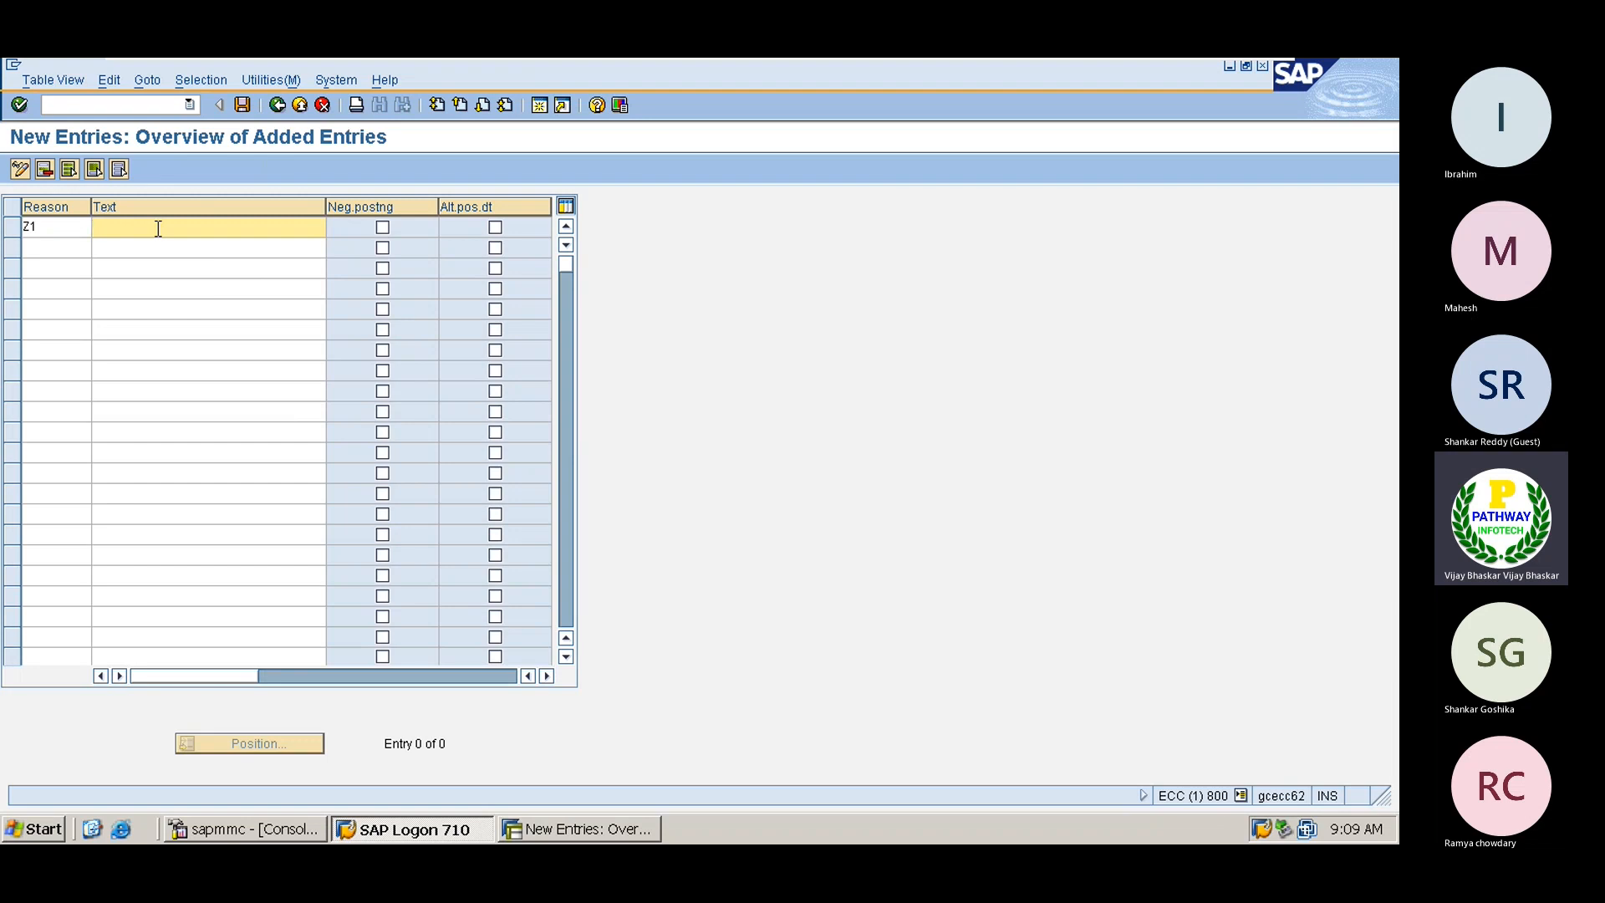
text(REal)
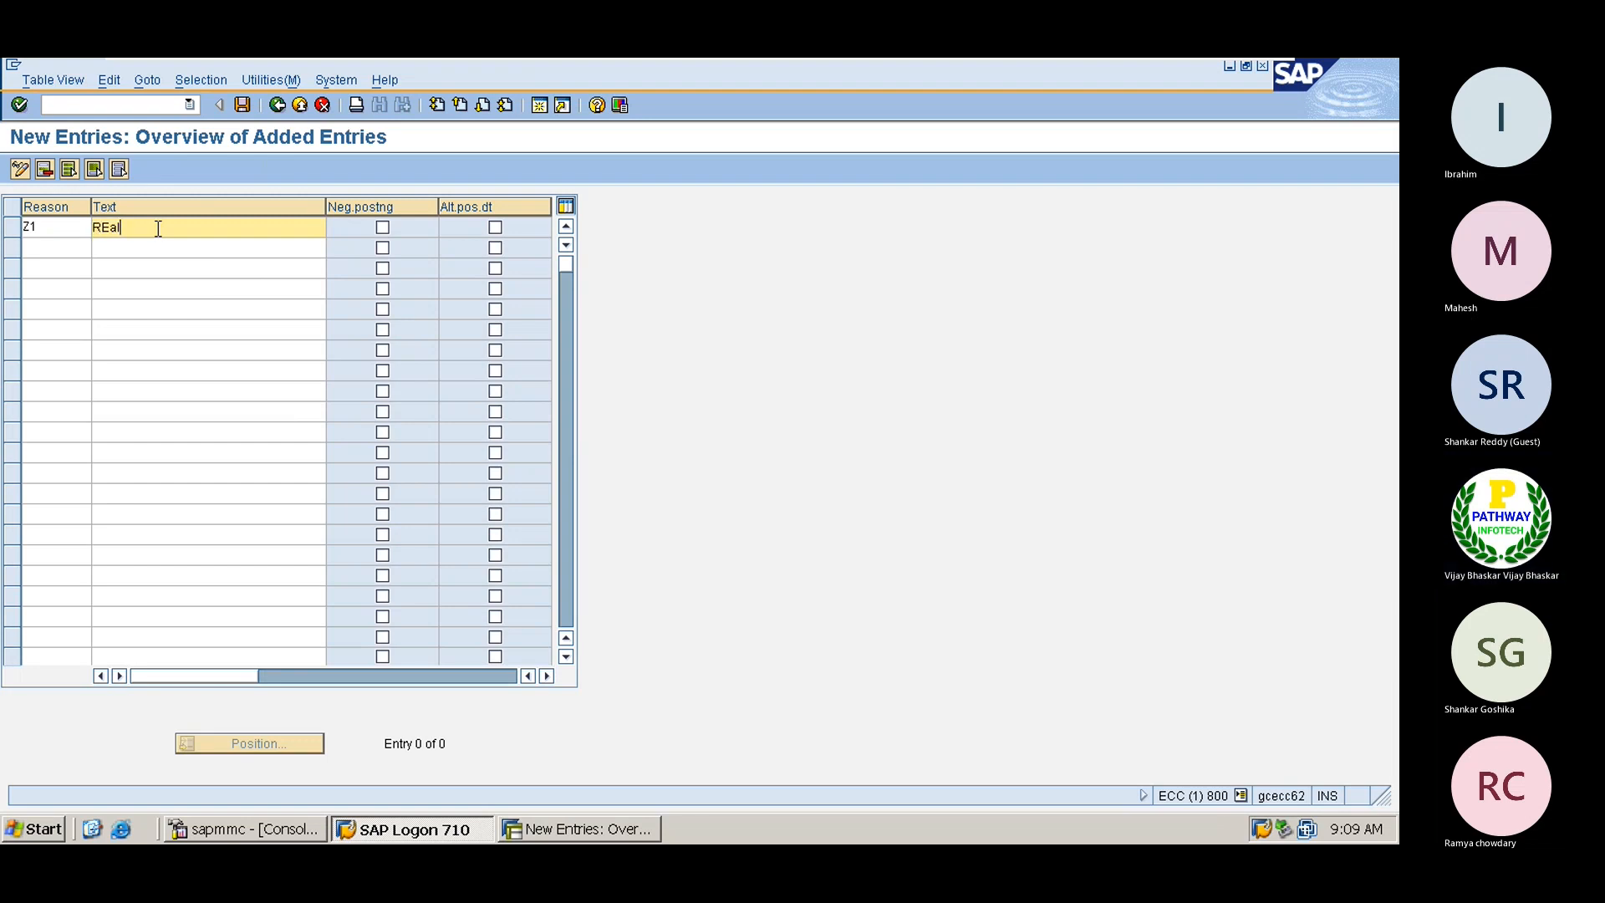
text(/)
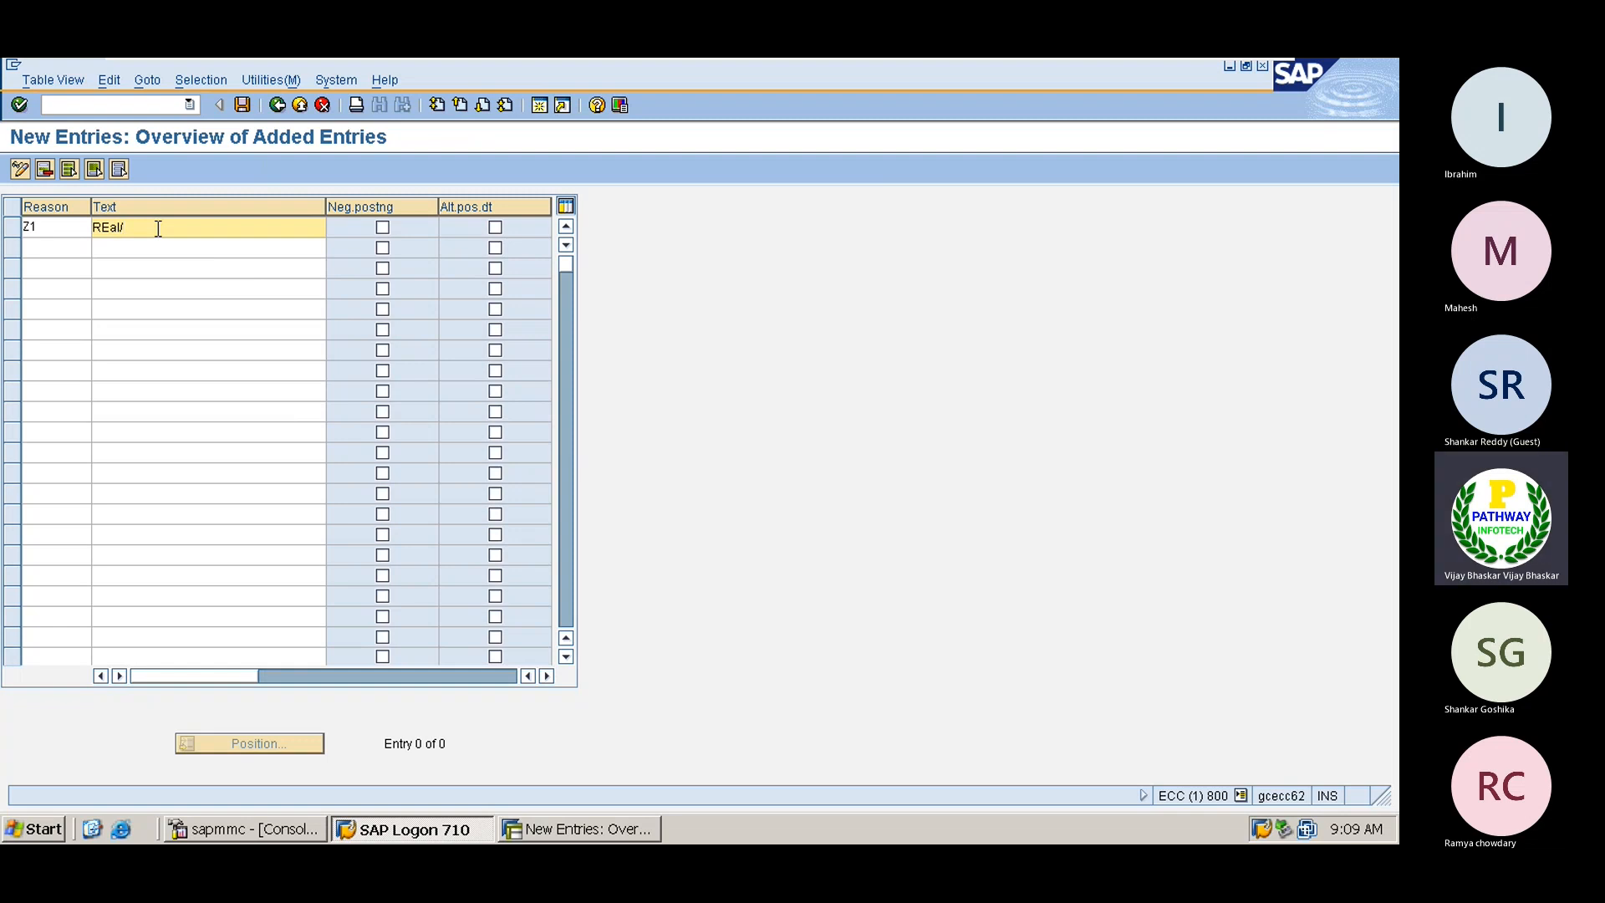
key(BackSpace)
key(BackSpace)
key(BackSpace)
key(BackSpace)
text(eal/Defer)
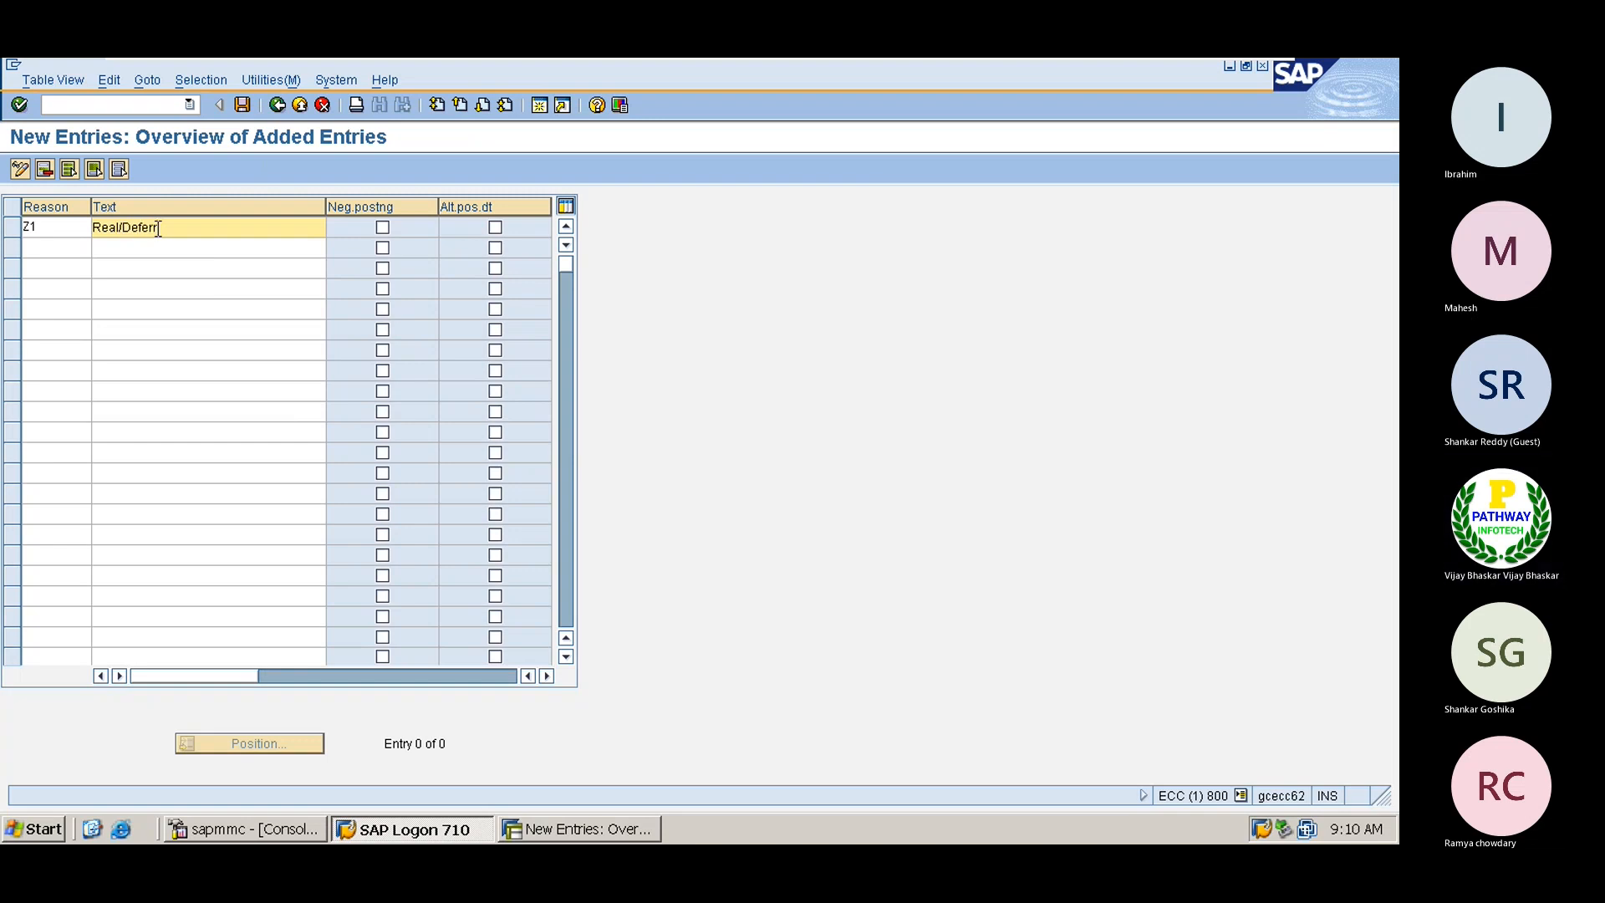
text(ral Reversal)
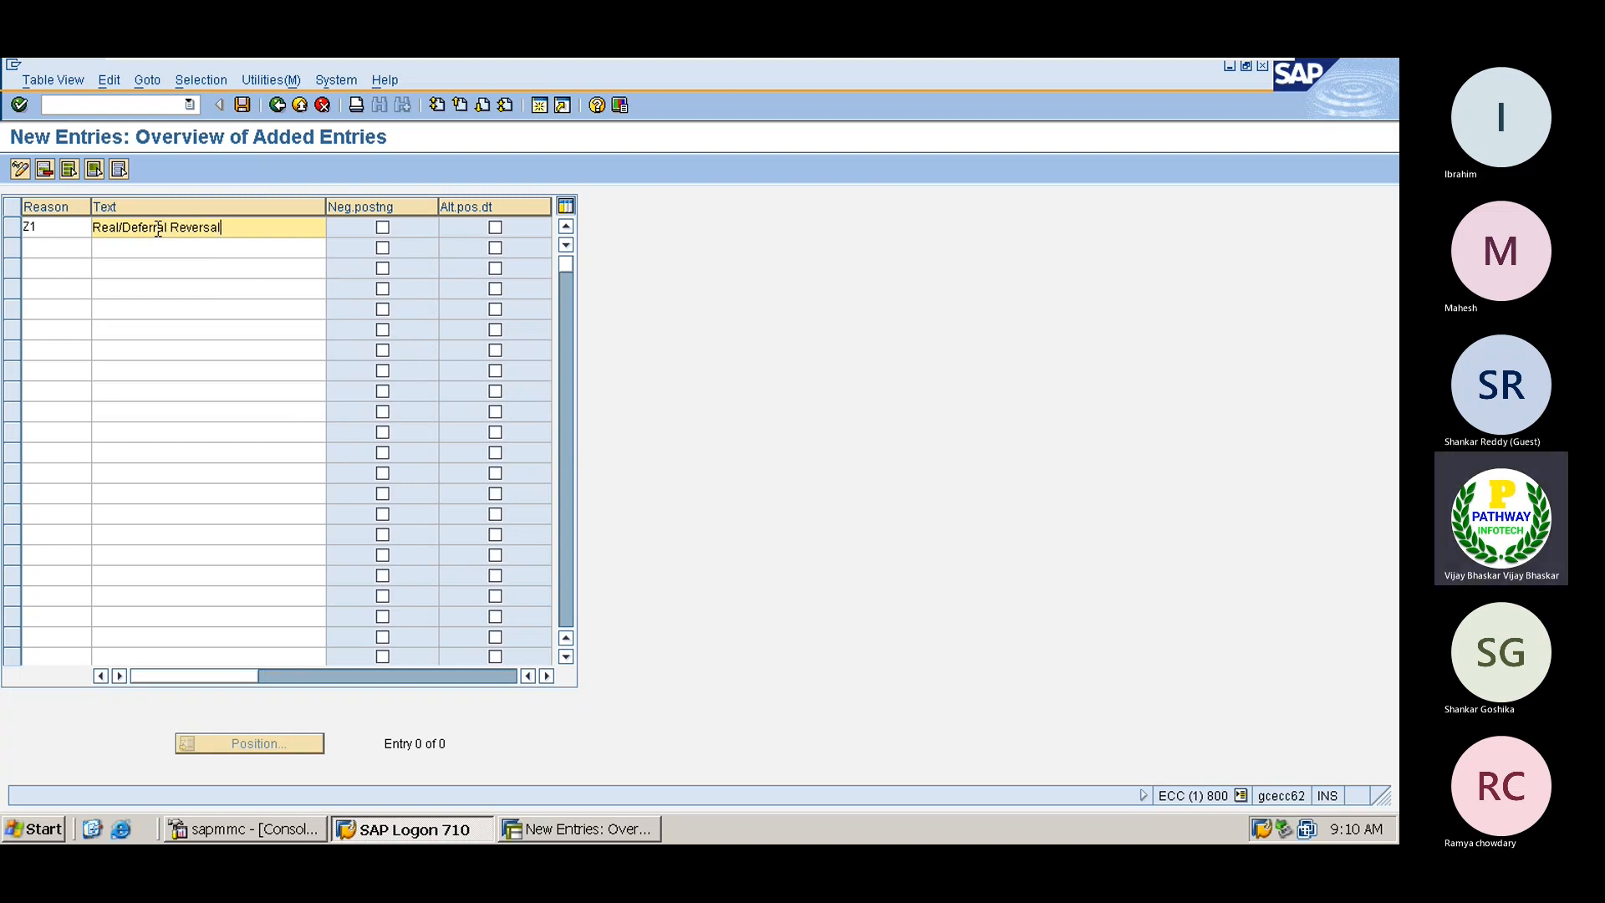
text( Reason )
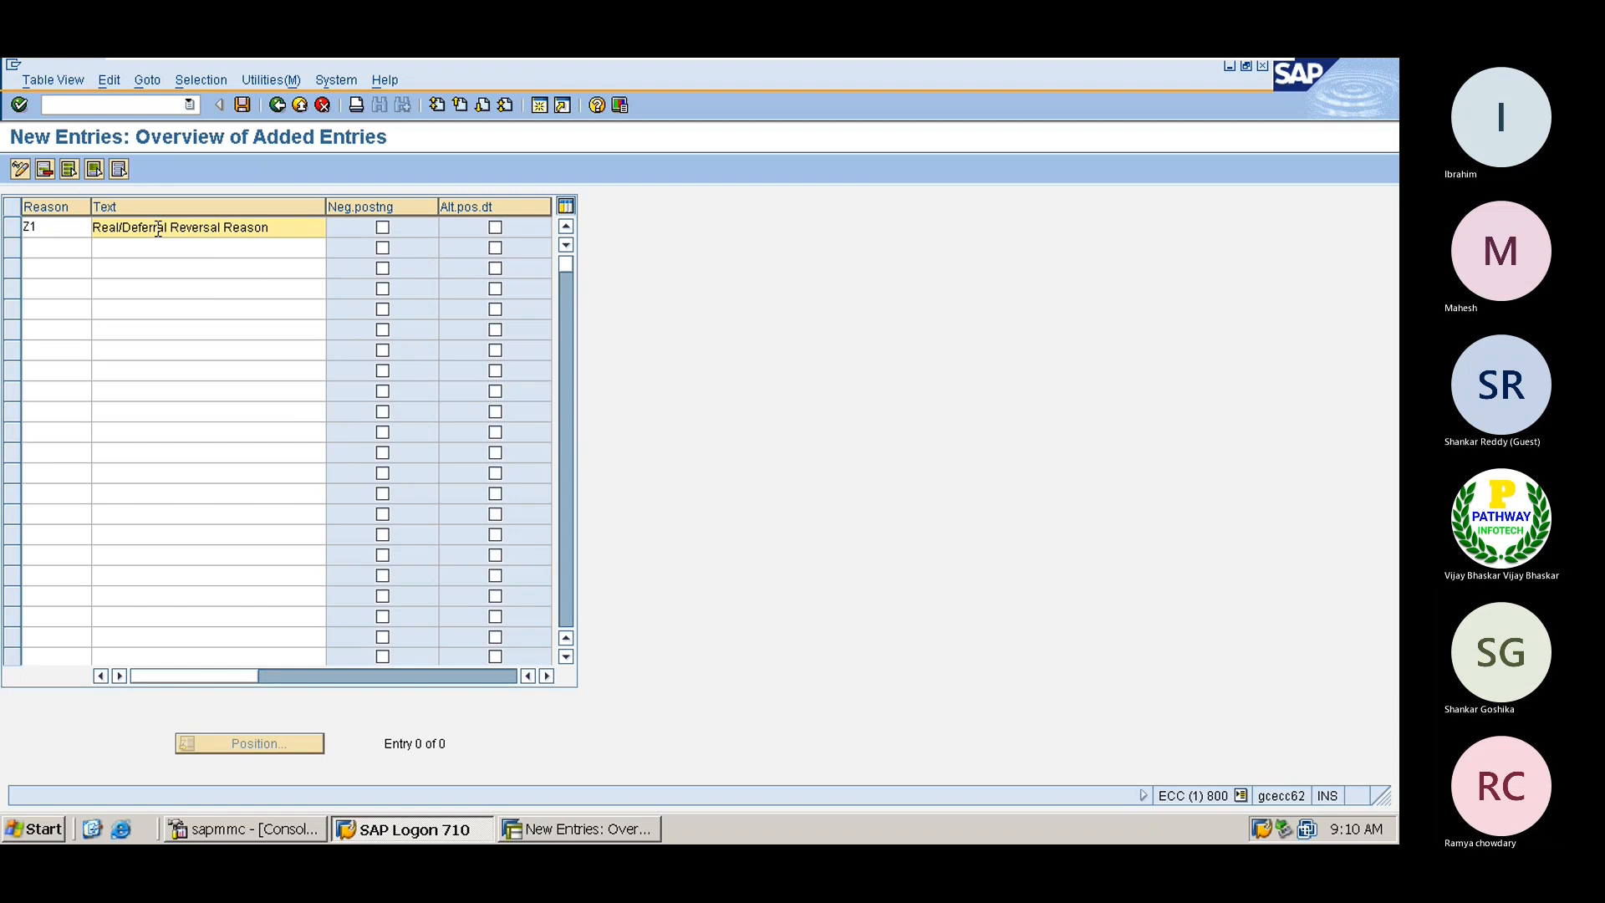
text(for)
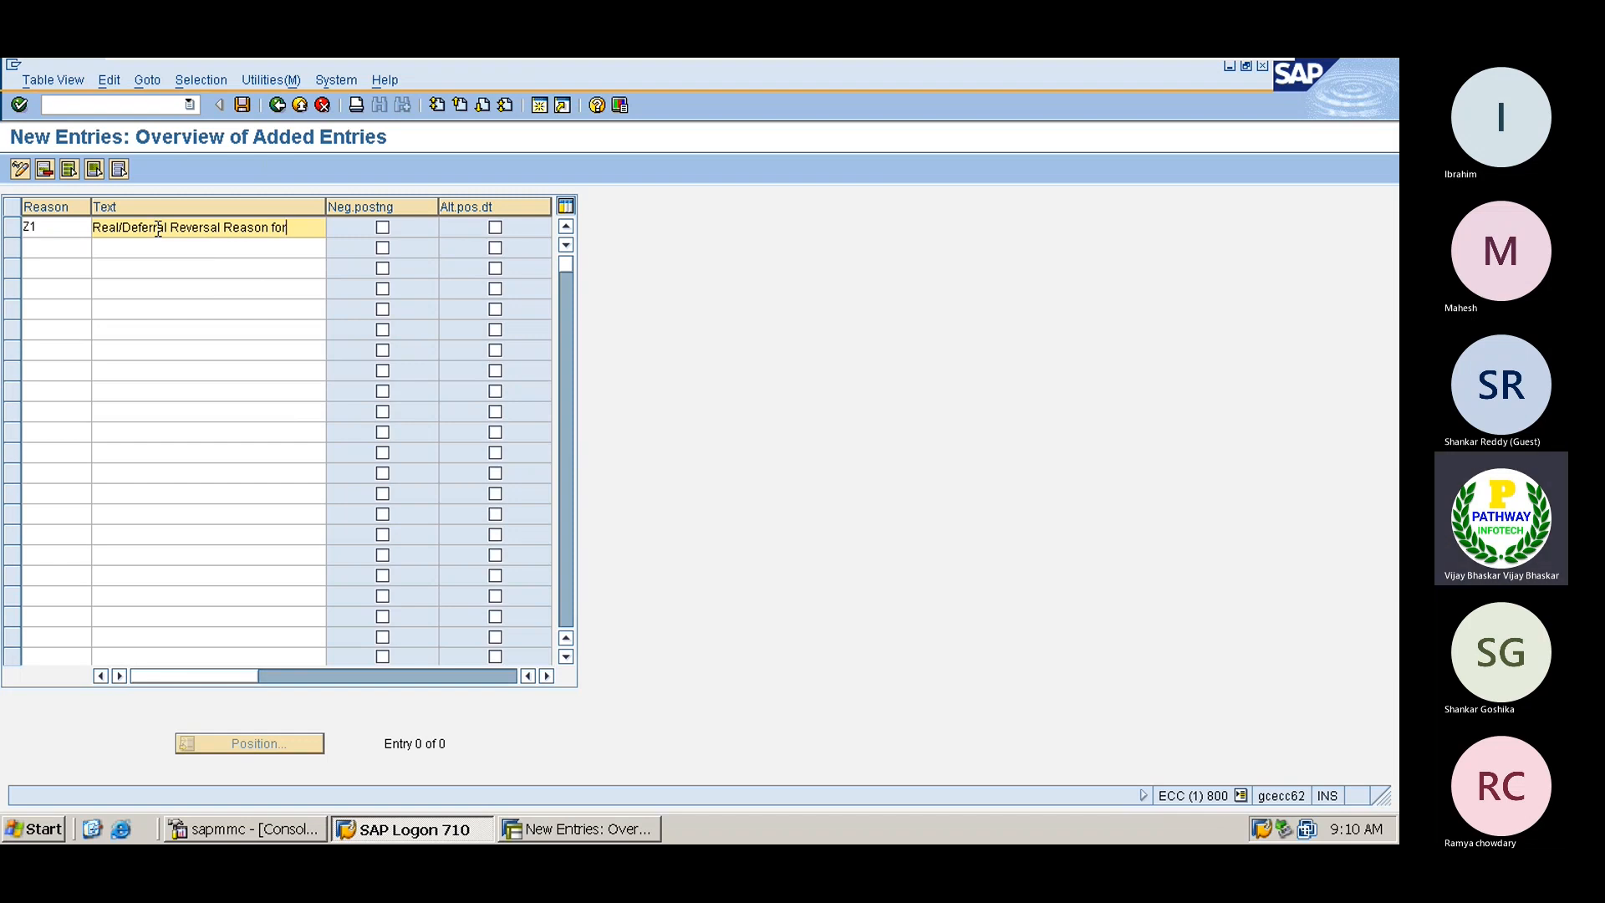
key(BackSpace)
key(BackSpace)
key(BackSpace)
Step: Allow negative posting and an alternative posting date for reversal reason Z1
click(382, 227)
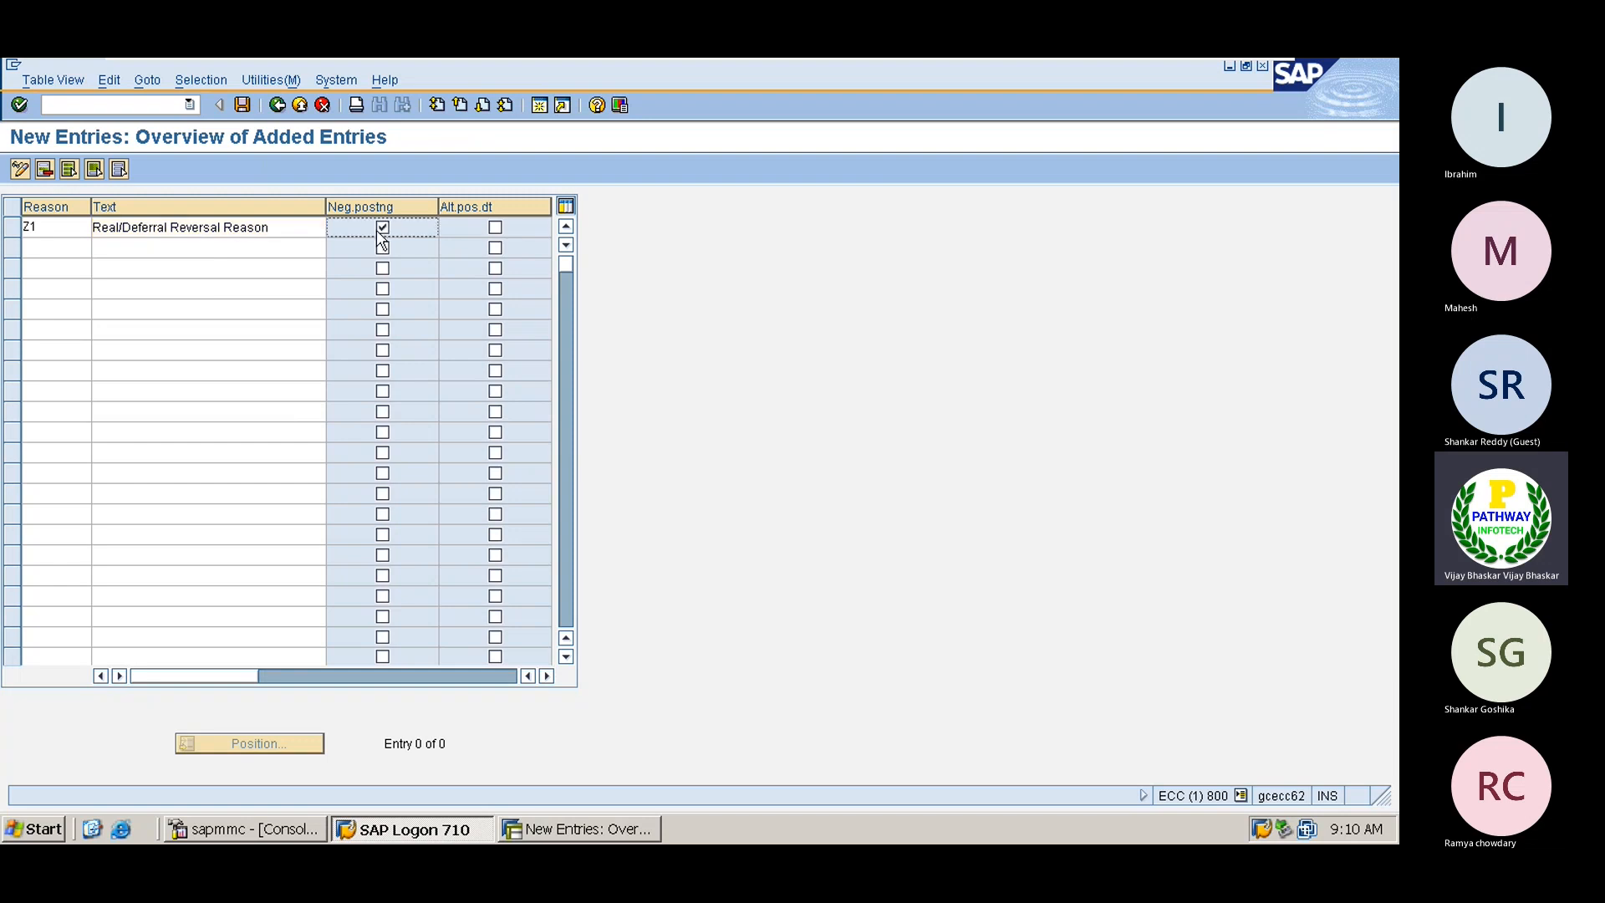
click(496, 230)
key(Return)
Step: Save reversal reason Z1 under customizing request ECCK900064 and return to the implementation guide
click(241, 105)
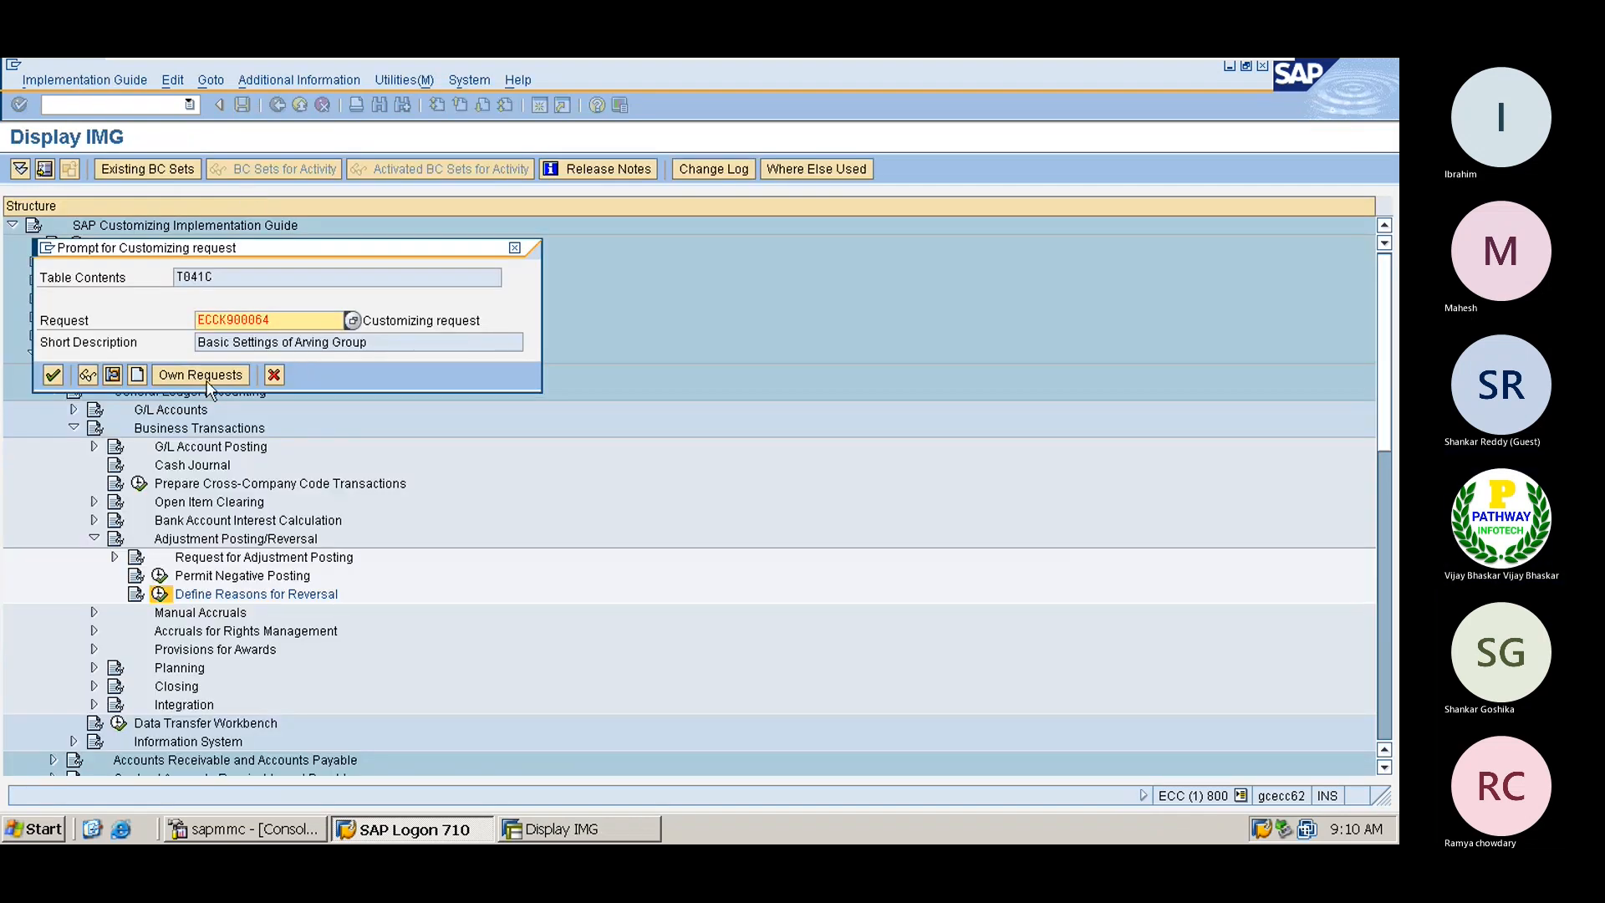
click(52, 376)
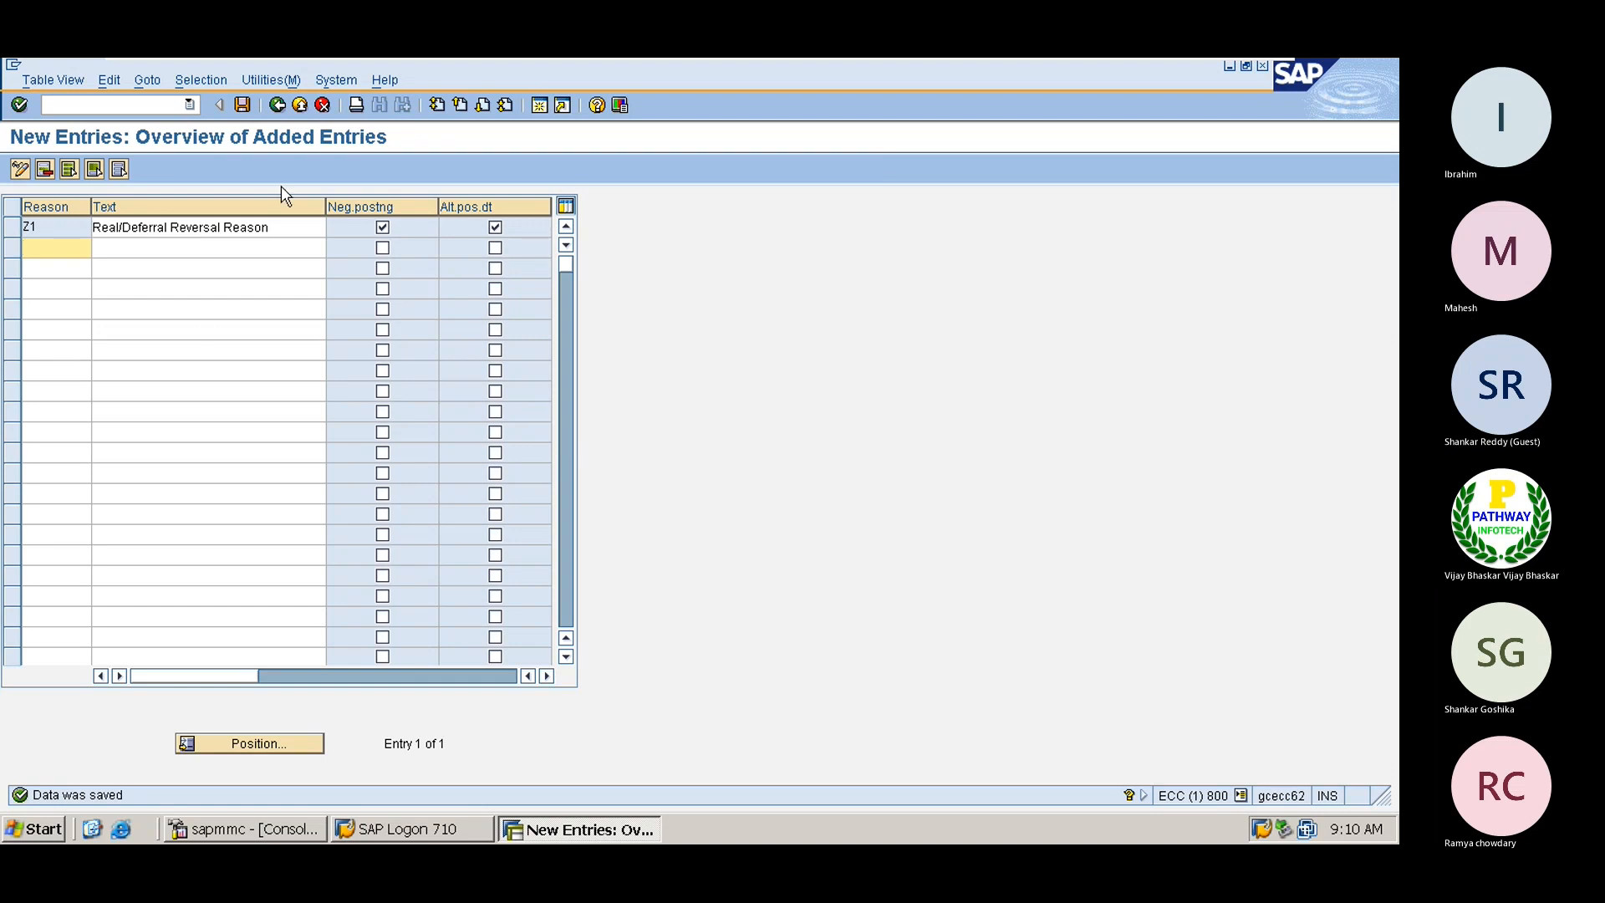
click(277, 106)
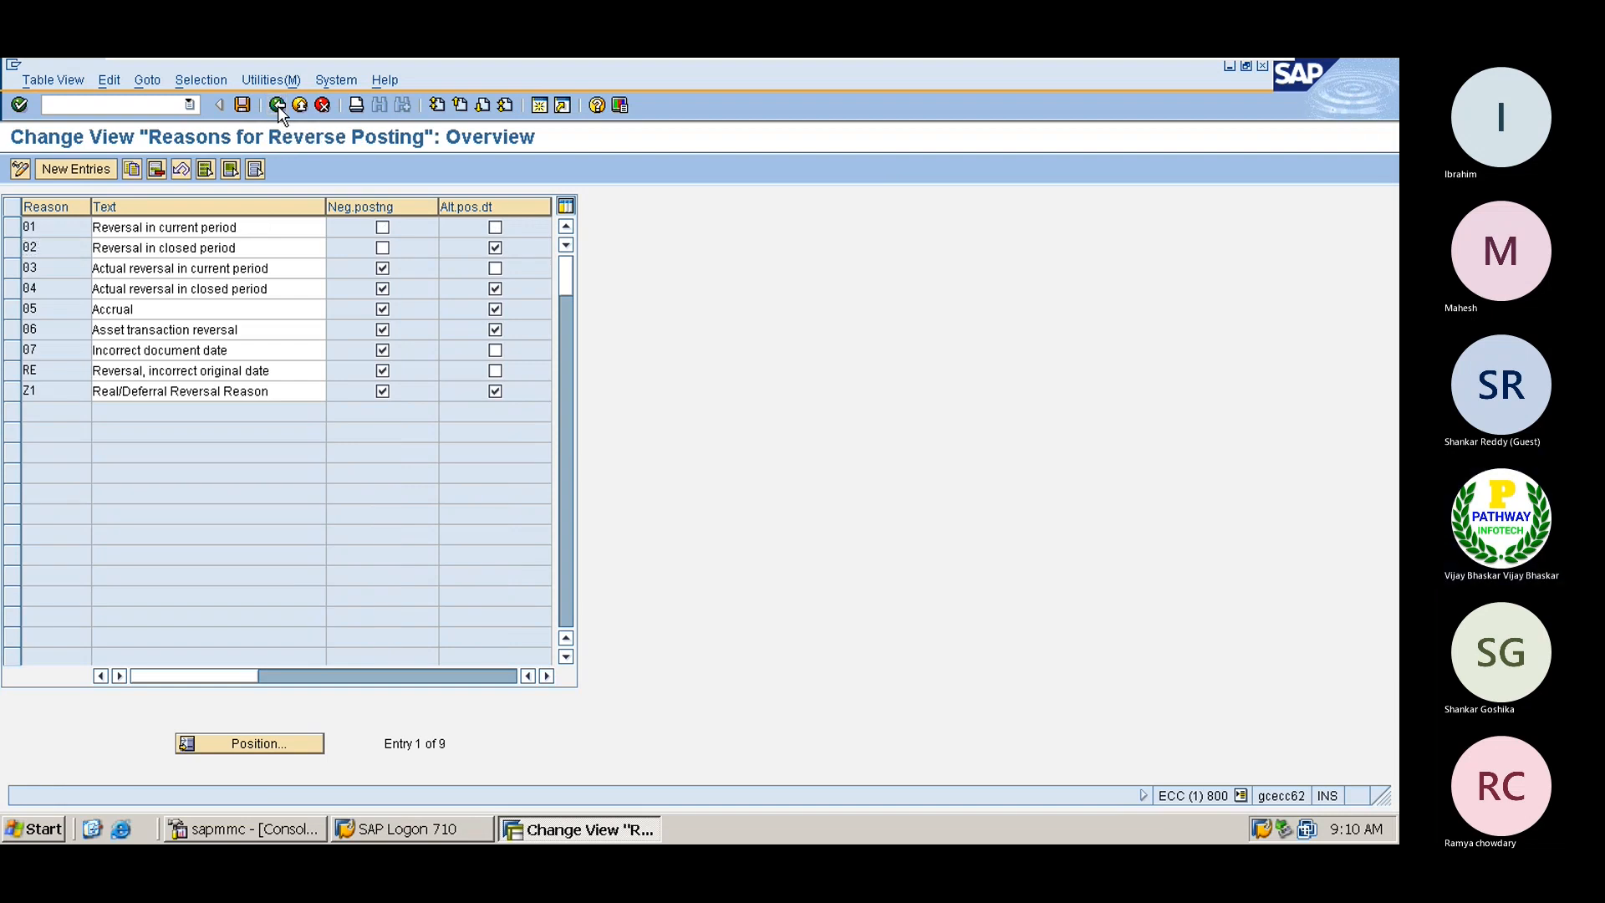
click(278, 105)
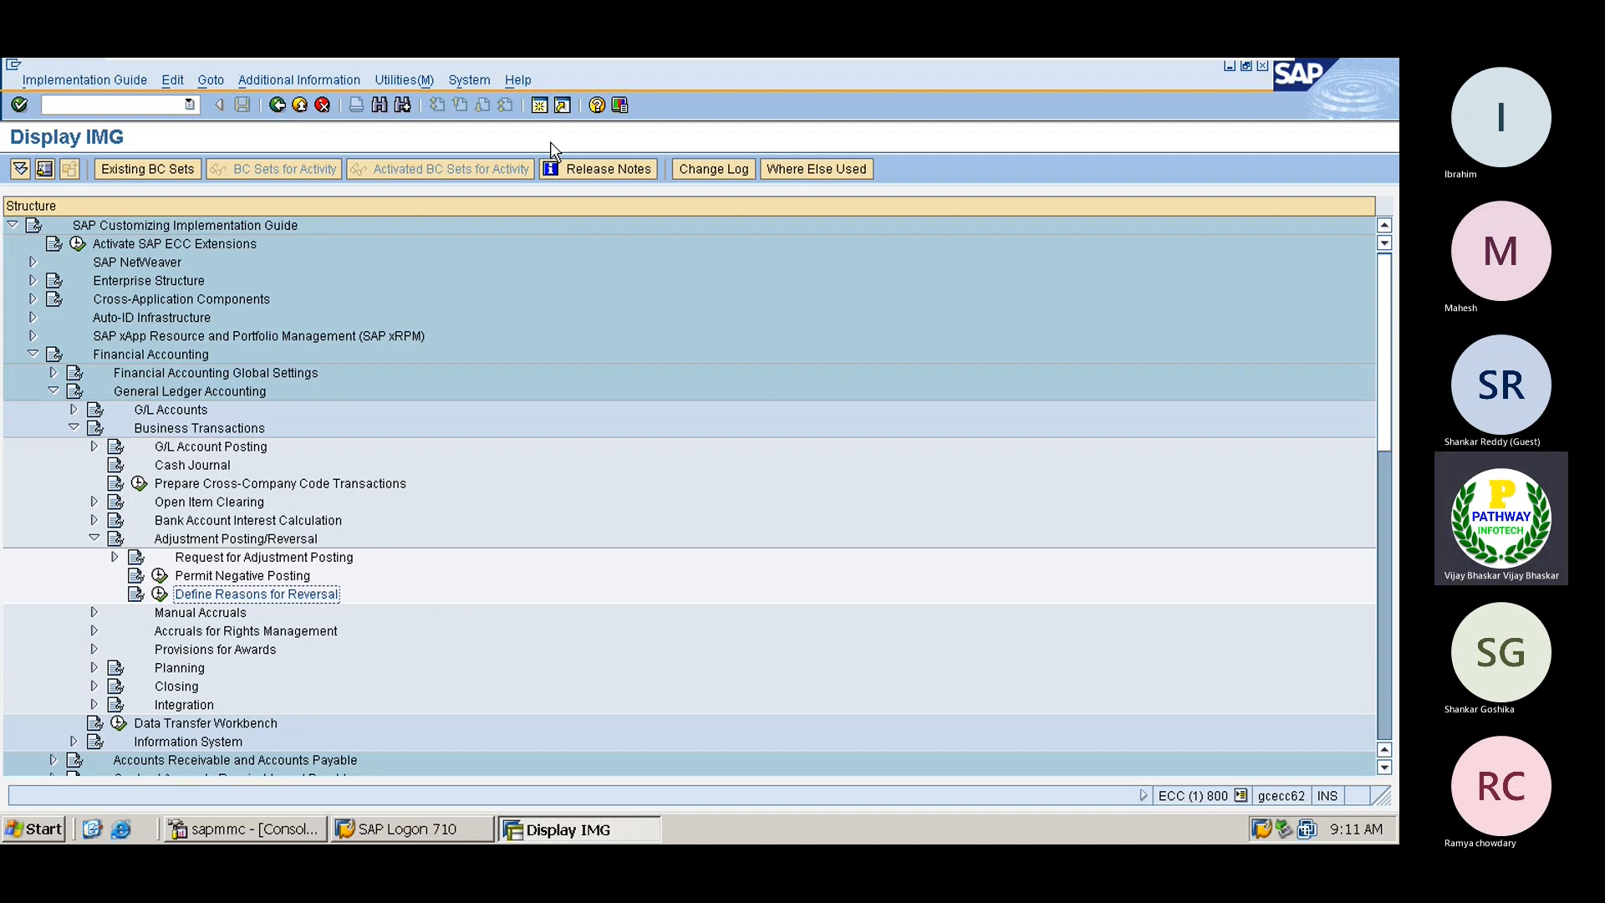
Step: Open a new session and expand Accounting, Financial Accounting and General Ledger in the SAP menu
click(540, 105)
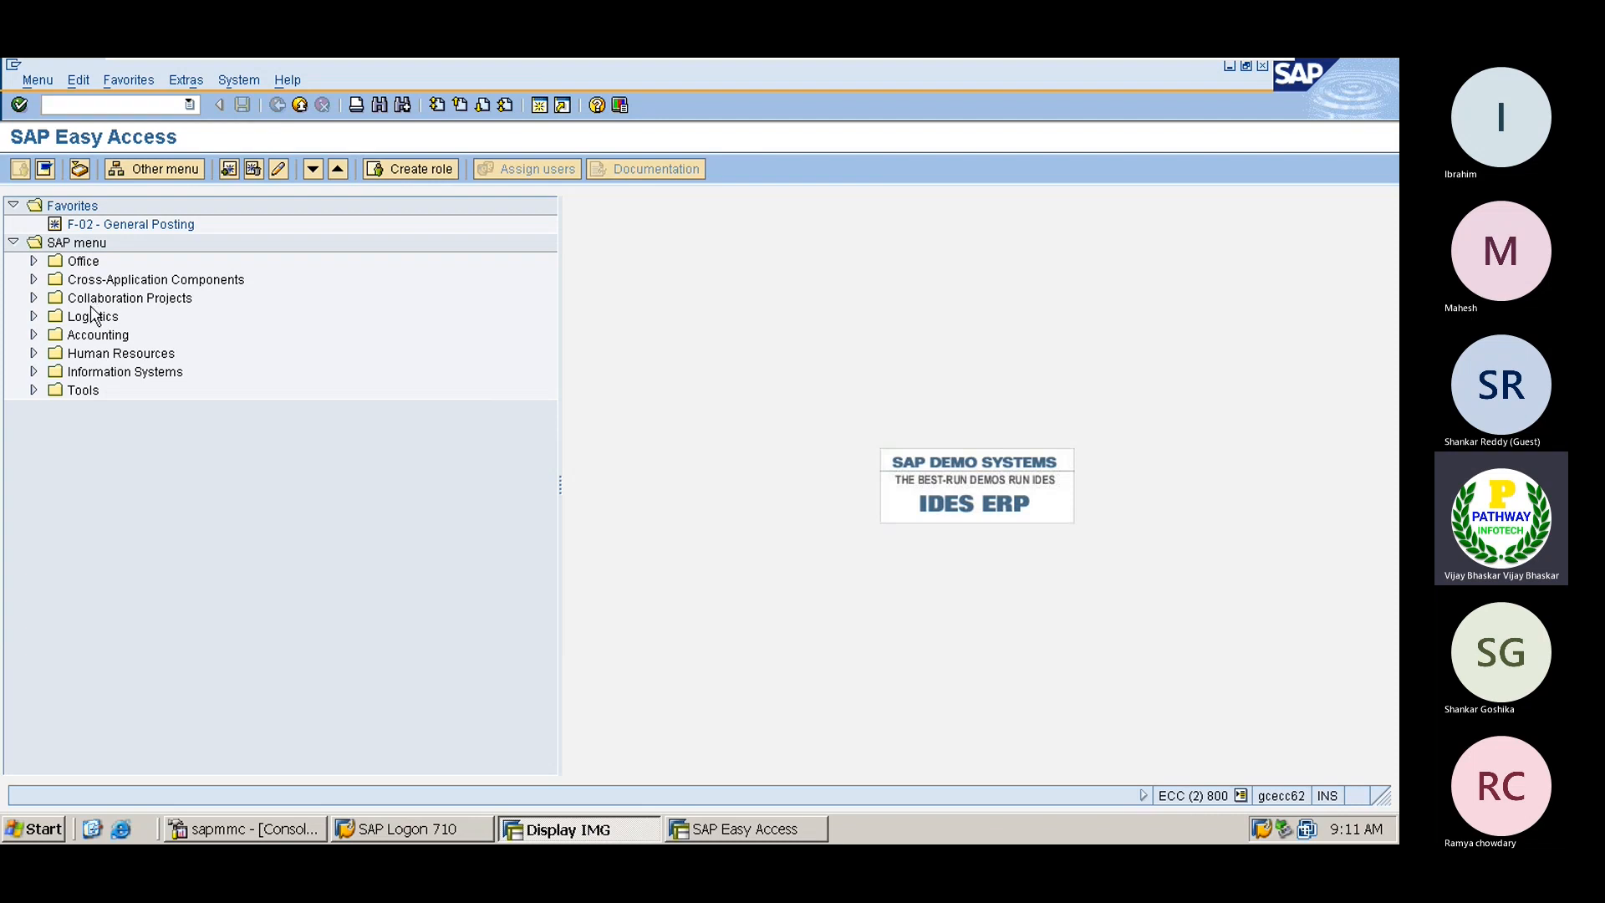
click(109, 336)
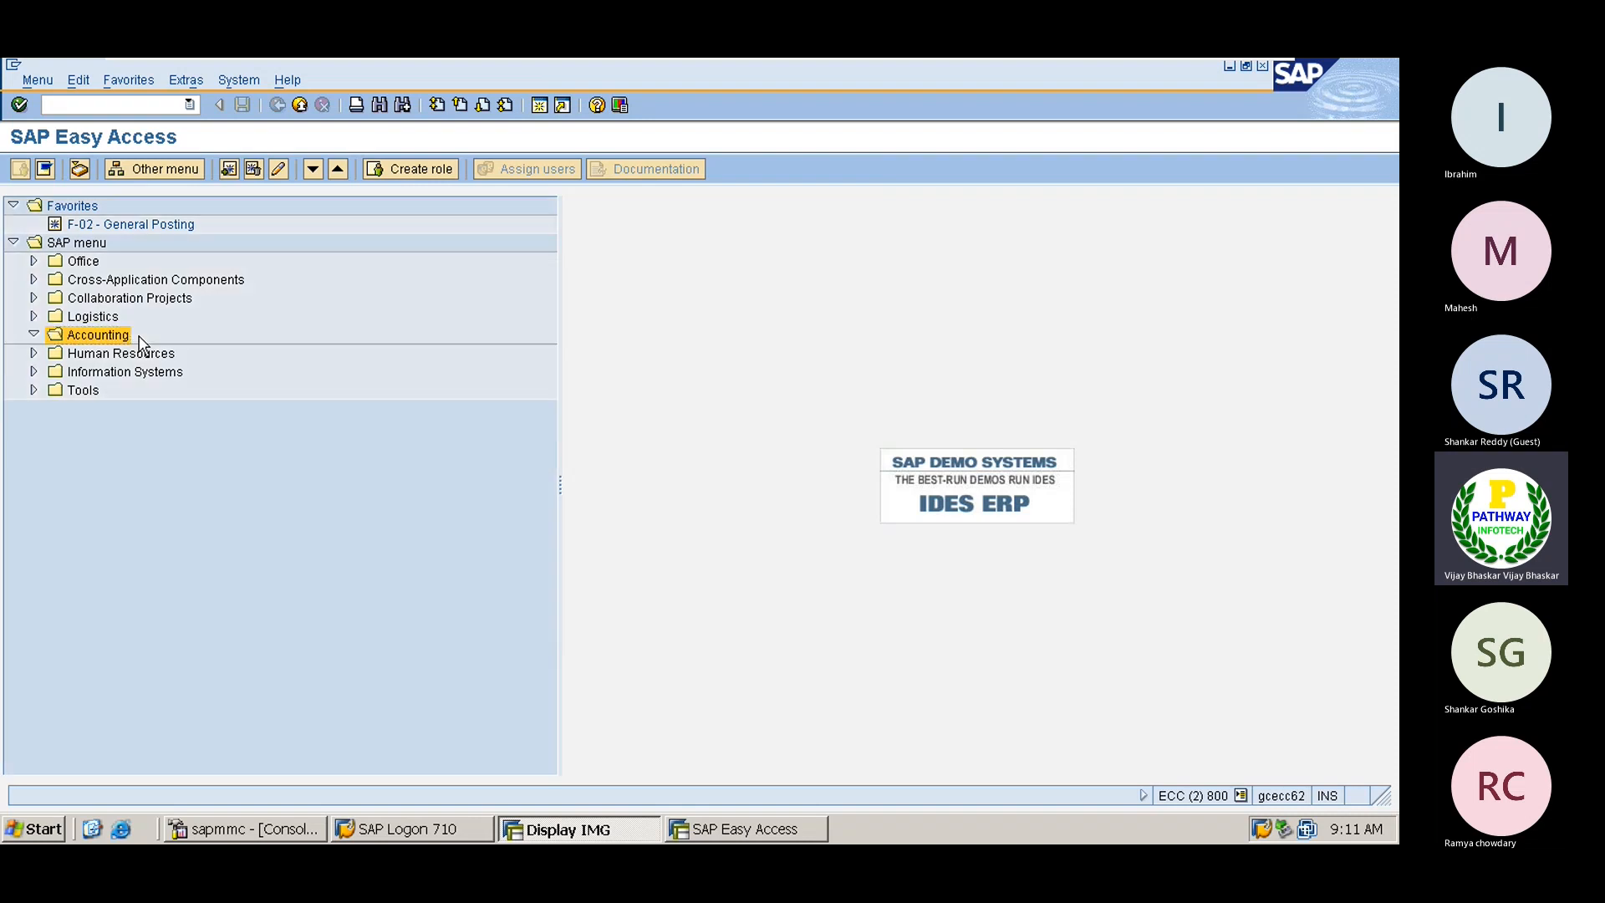
double_click(139, 337)
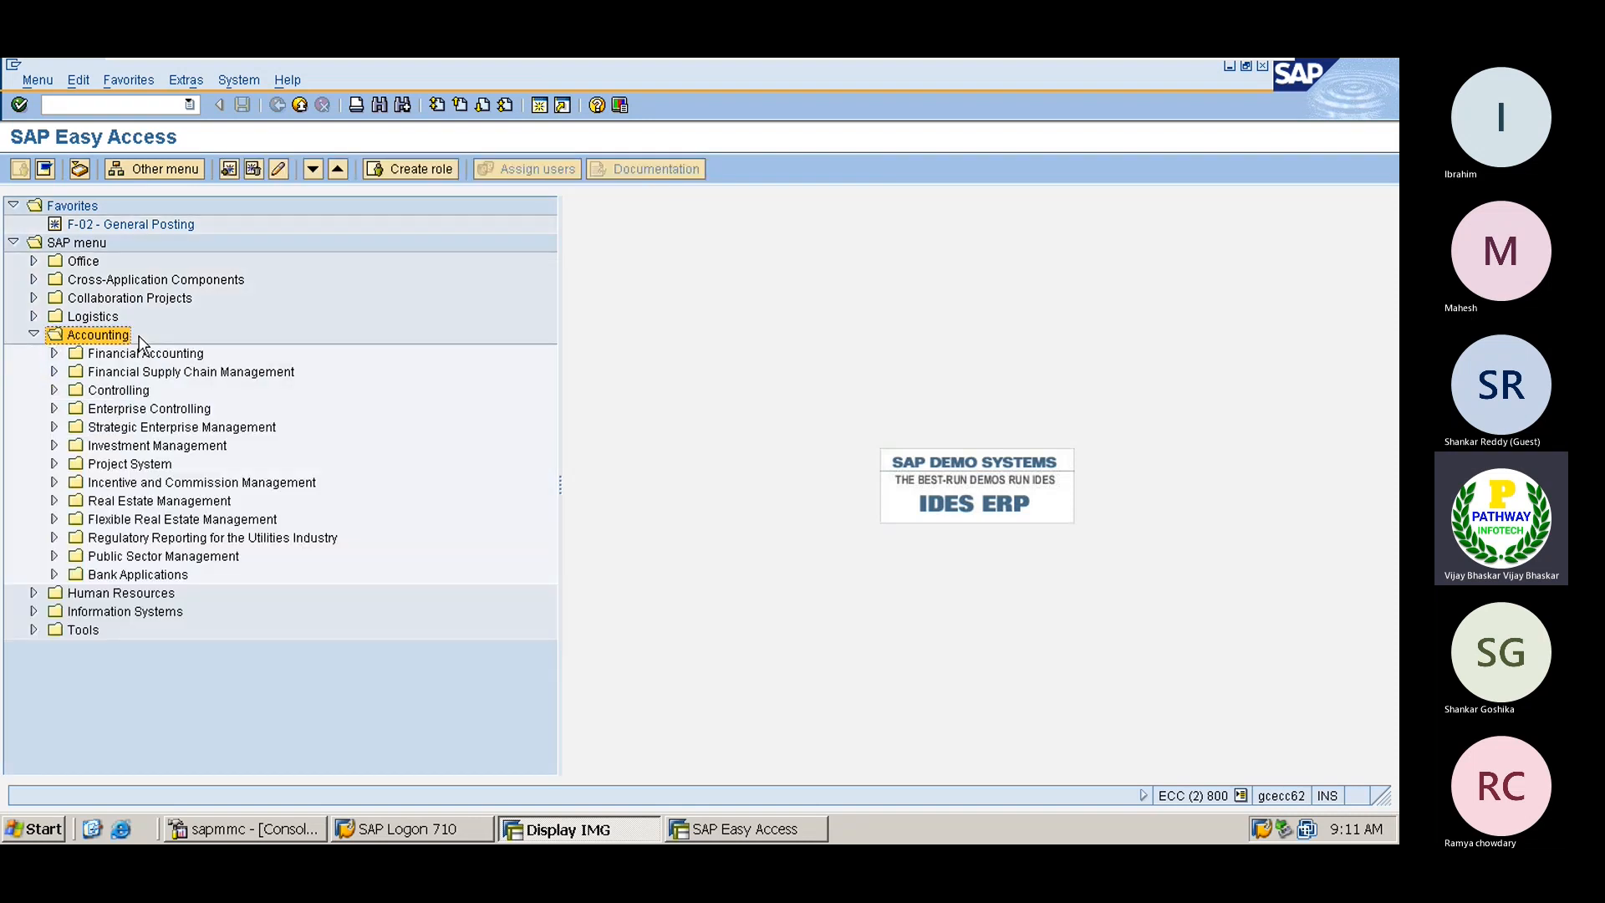
key(Down)
key(Right)
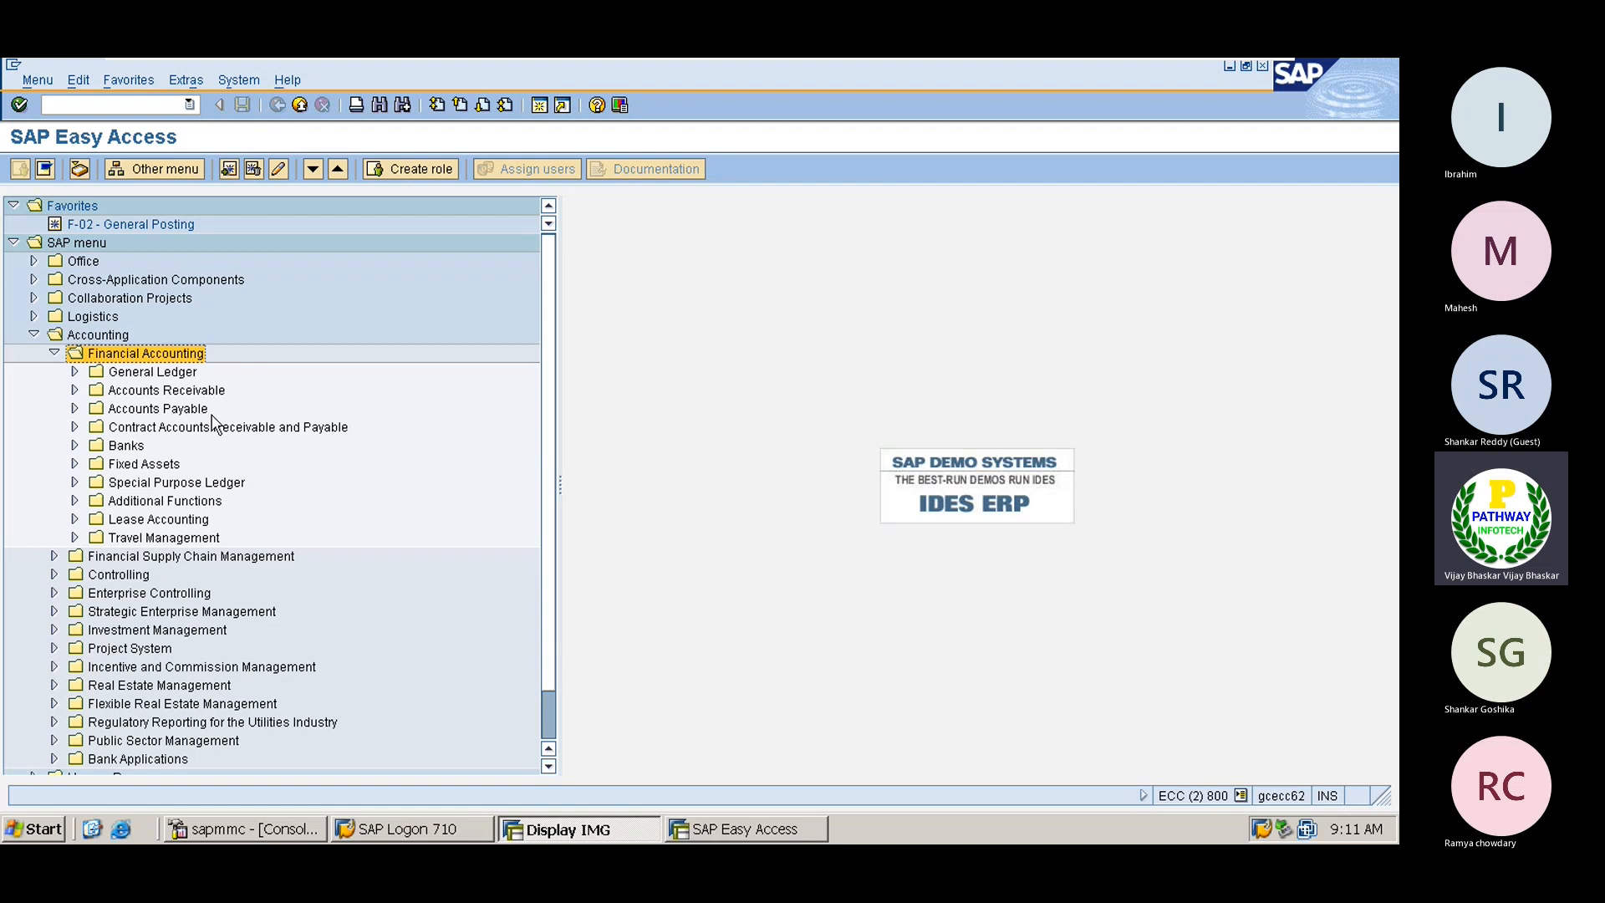
key(Down)
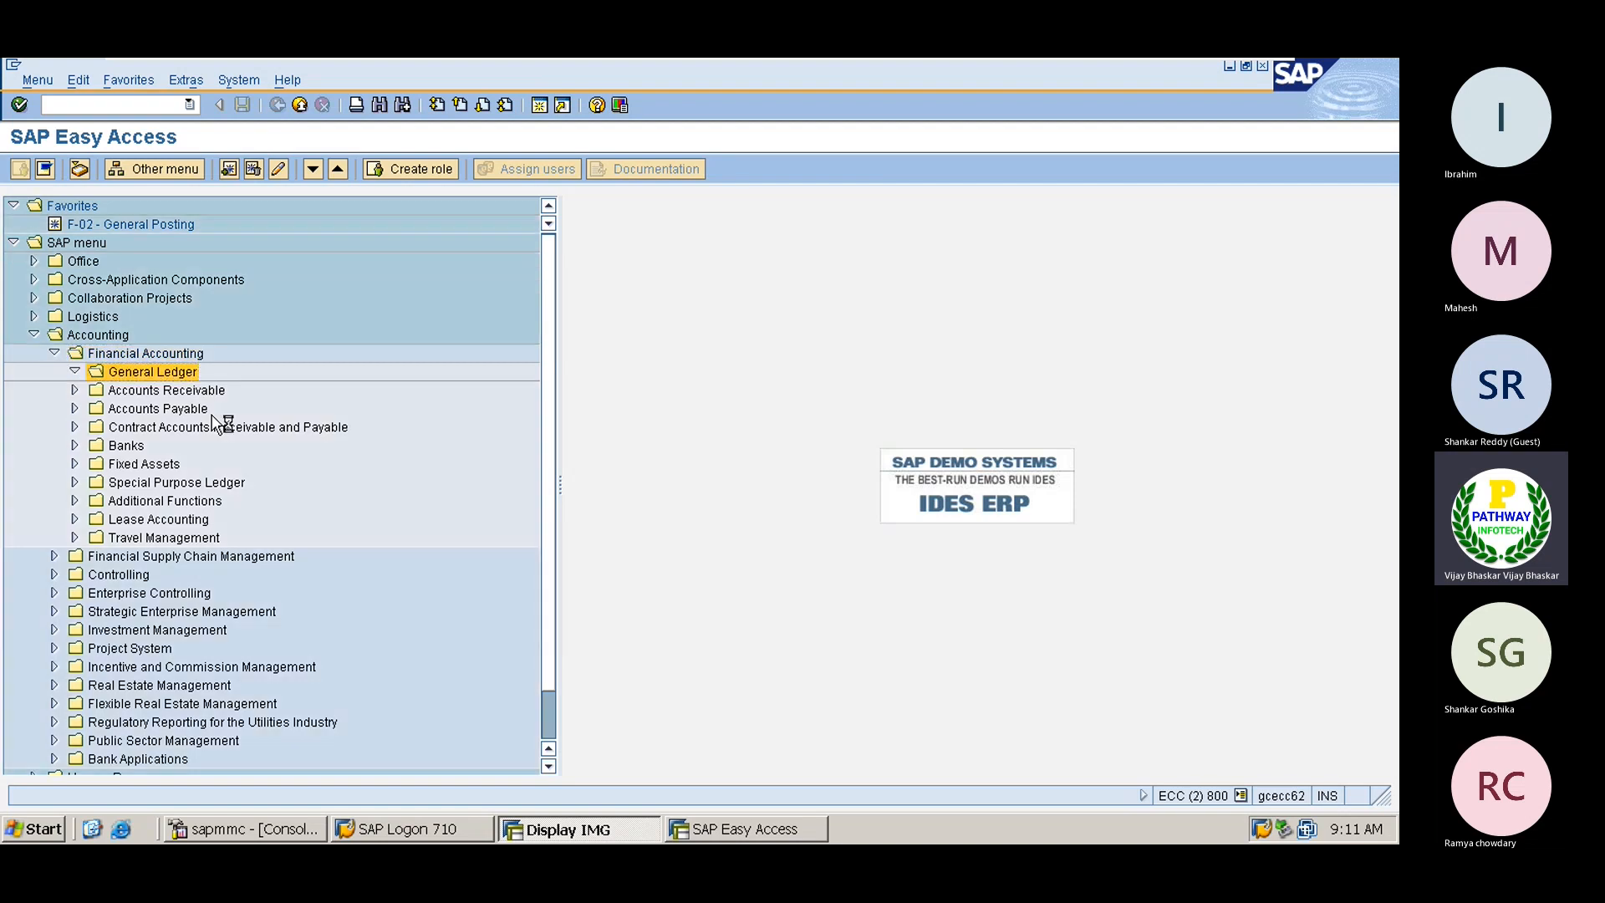
key(Right)
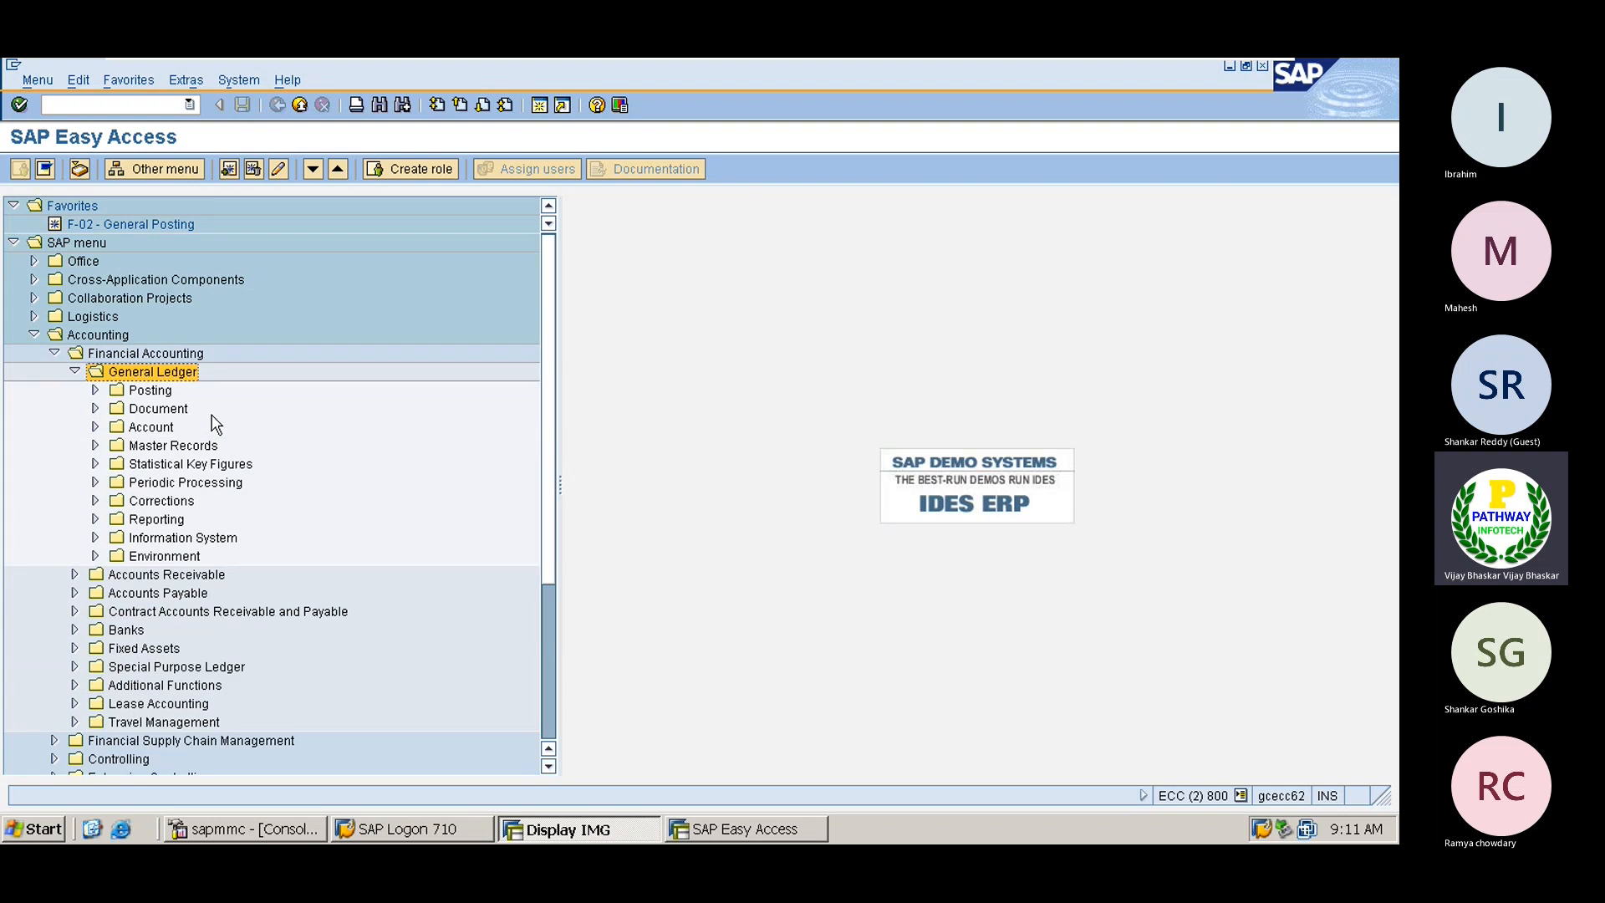
Step: Expand Periodic Processing and its Closing folder under General Ledger
key(Down)
key(Down)
key(Down)
key(Down)
key(Down)
key(Down)
key(Right)
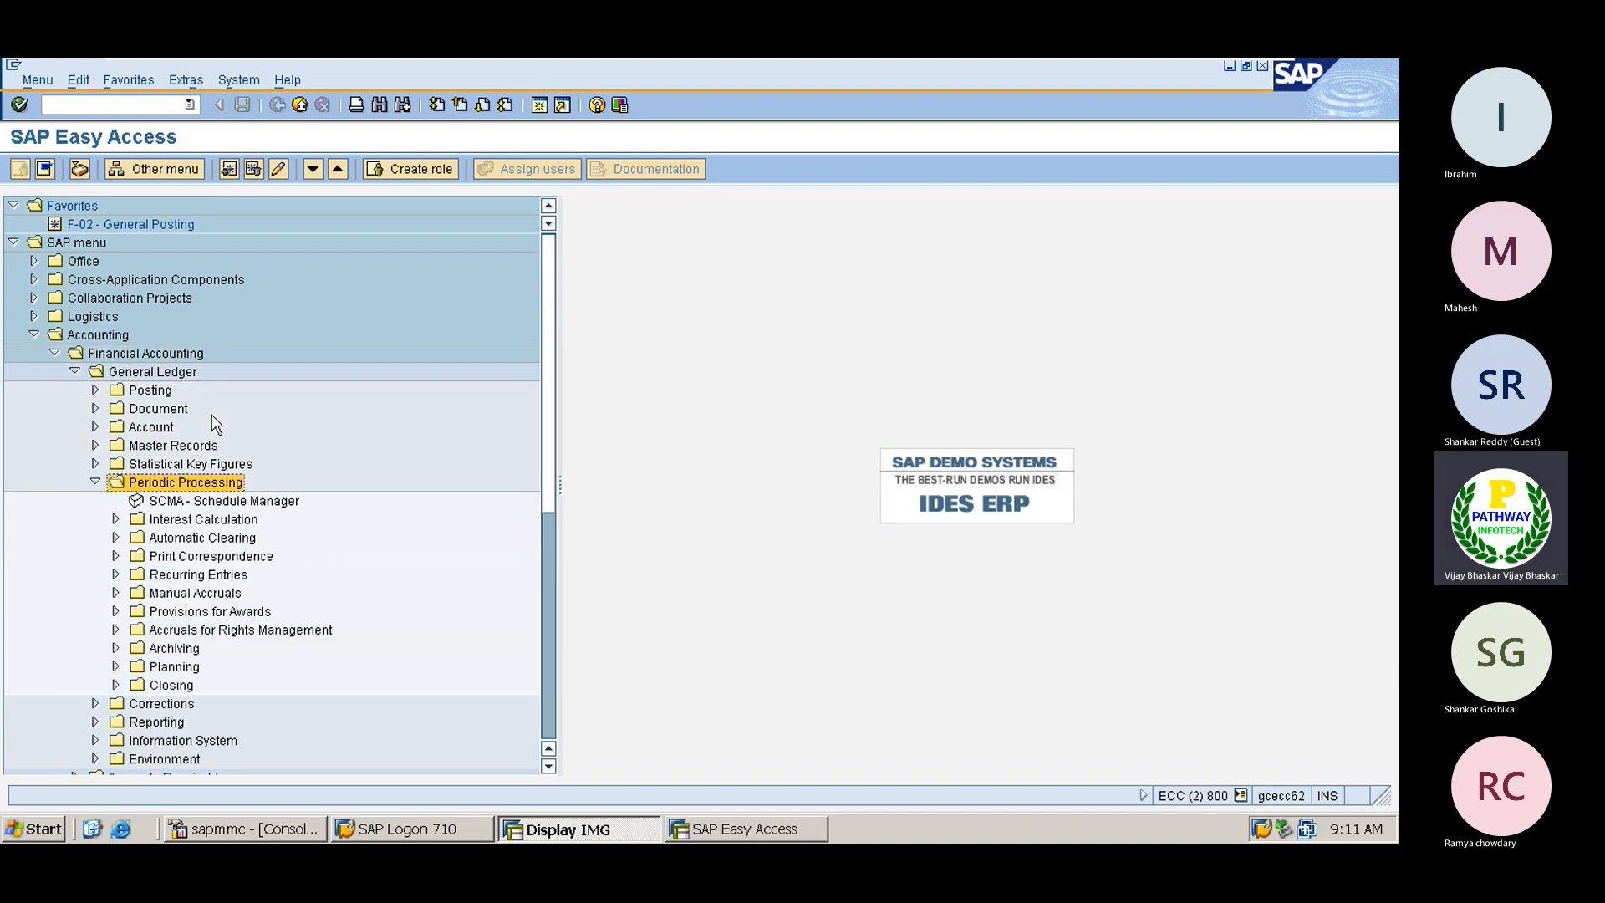
key(Down)
key(Down)
key(Down)
key(Down)
key(Down)
key(Down)
key(Down)
key(Down)
key(Down)
key(Down)
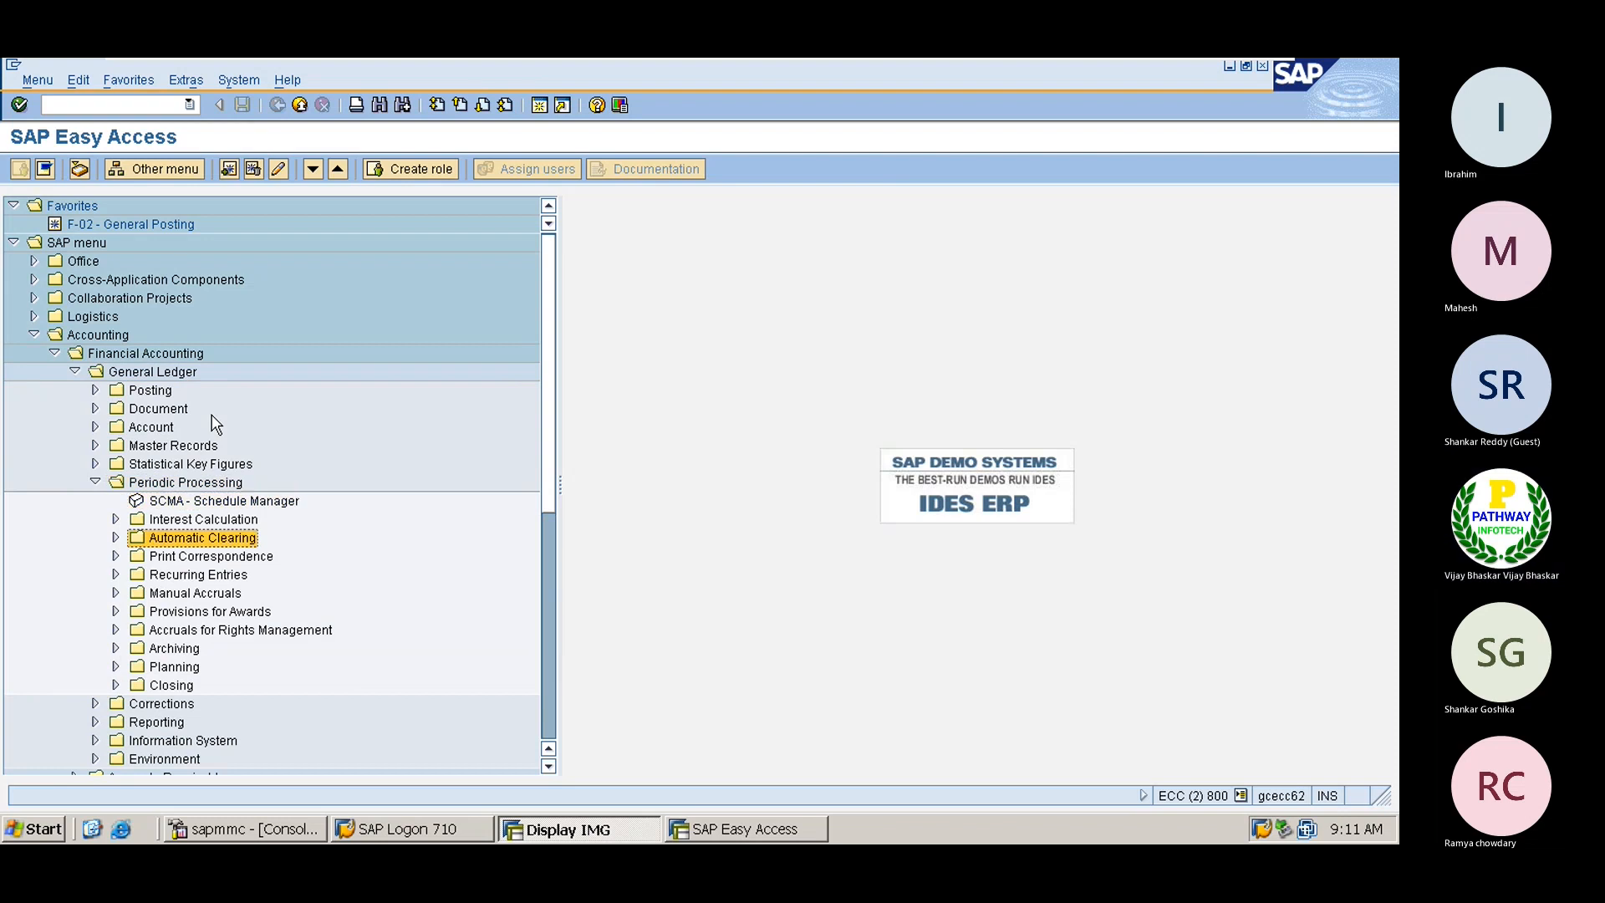
key(Down)
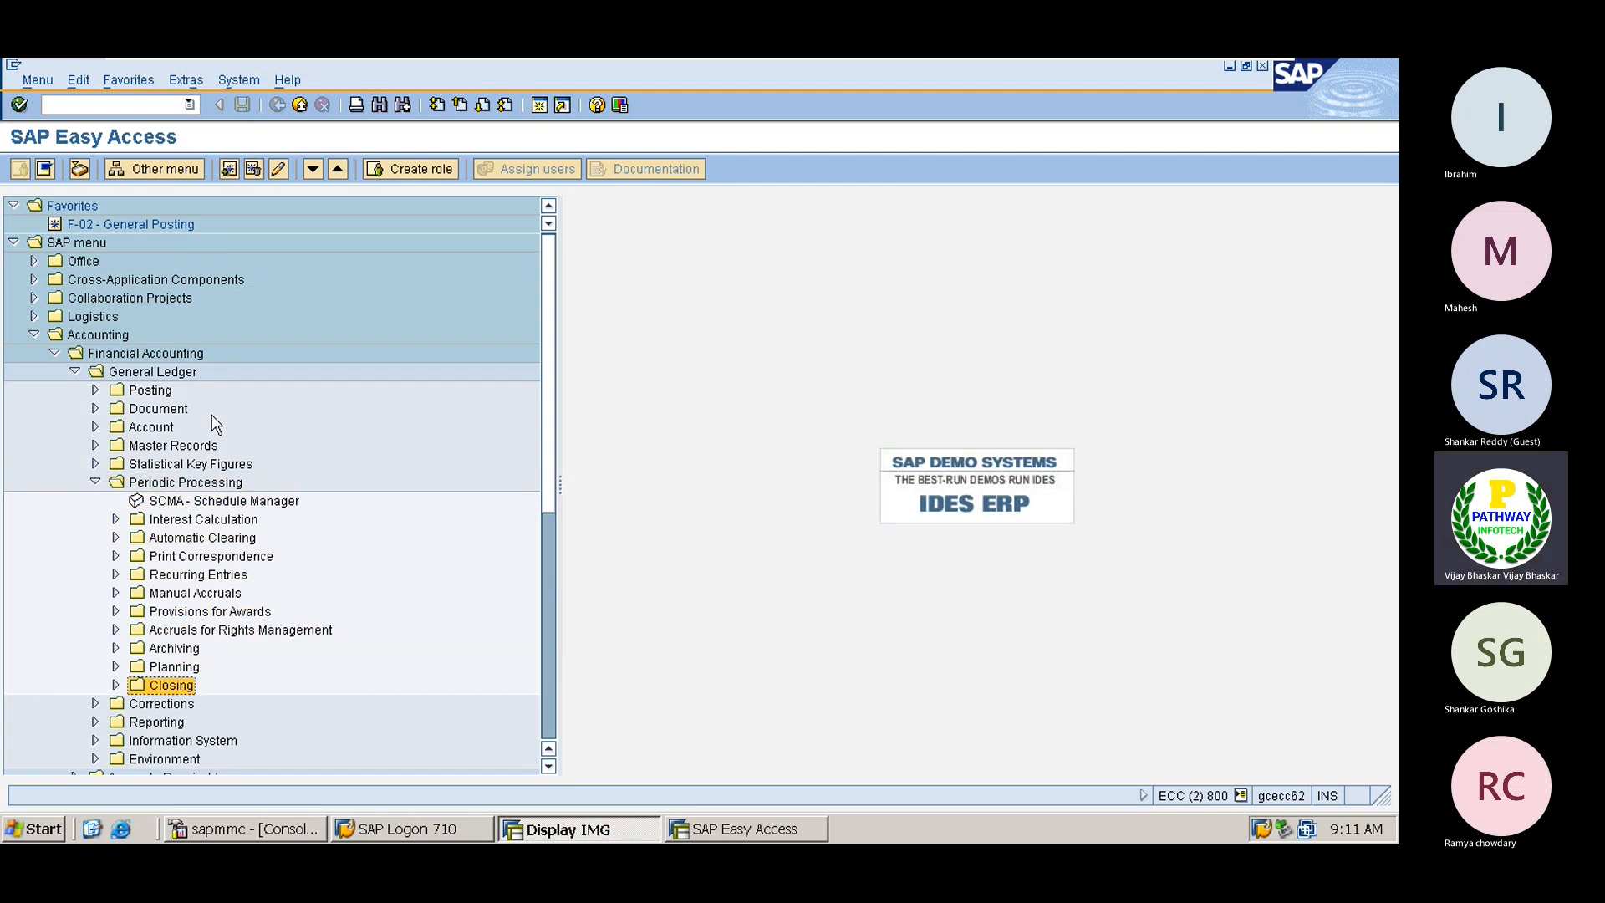
key(Right)
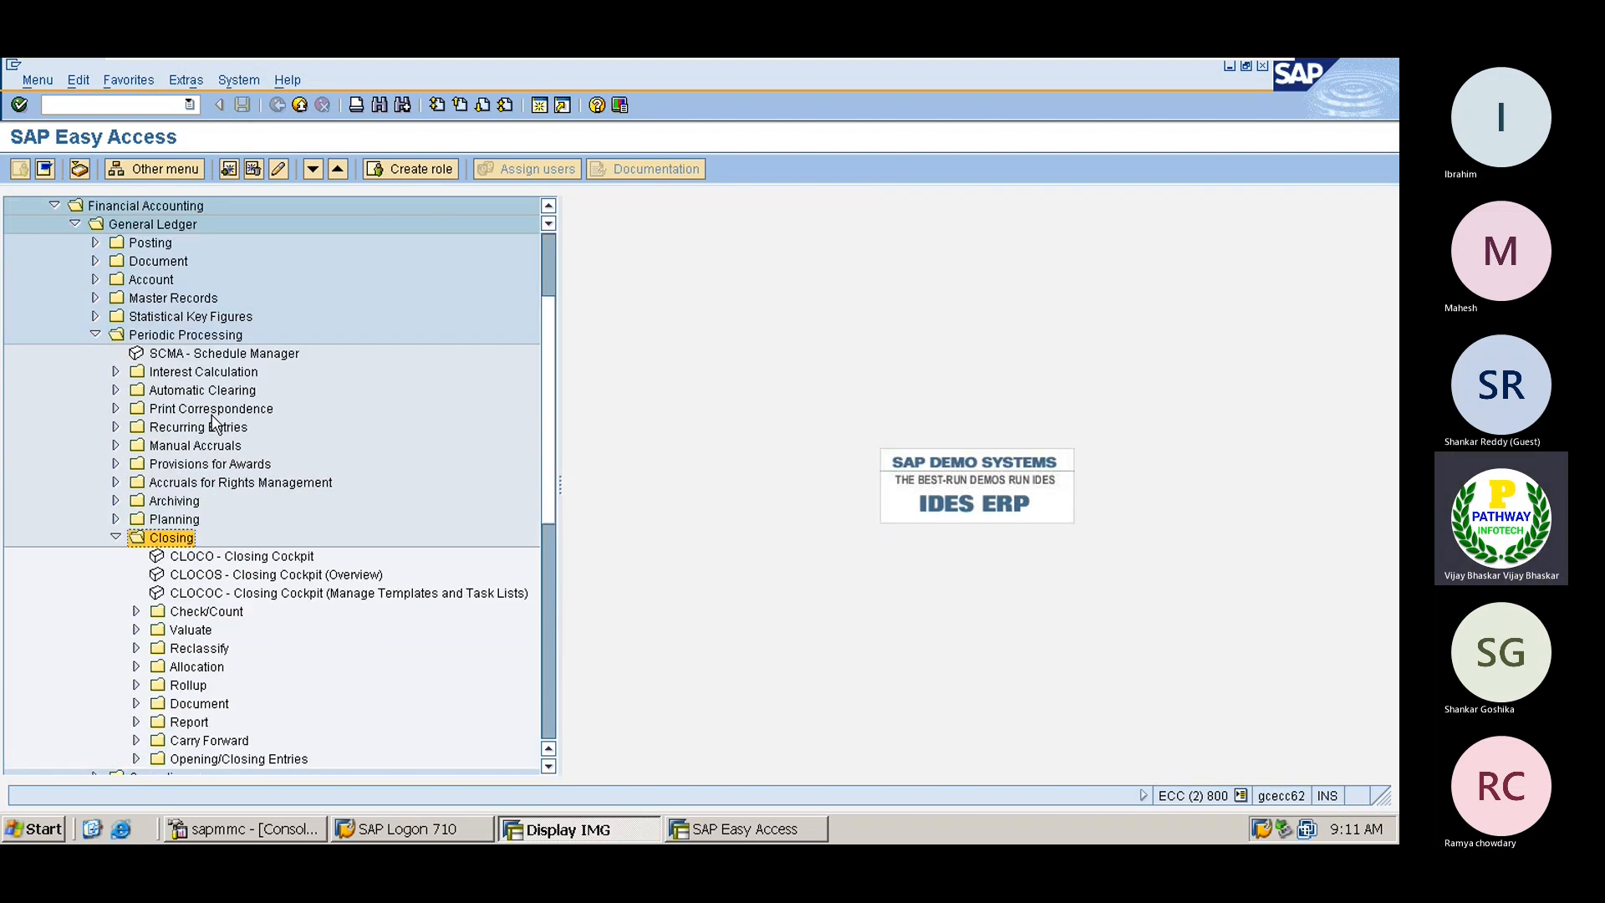
Step: Expand Valuate under Closing and open transaction FBS1 - Enter Accrual/Deferral Document
key(Down)
key(Down)
key(Down)
key(Down)
key(Down)
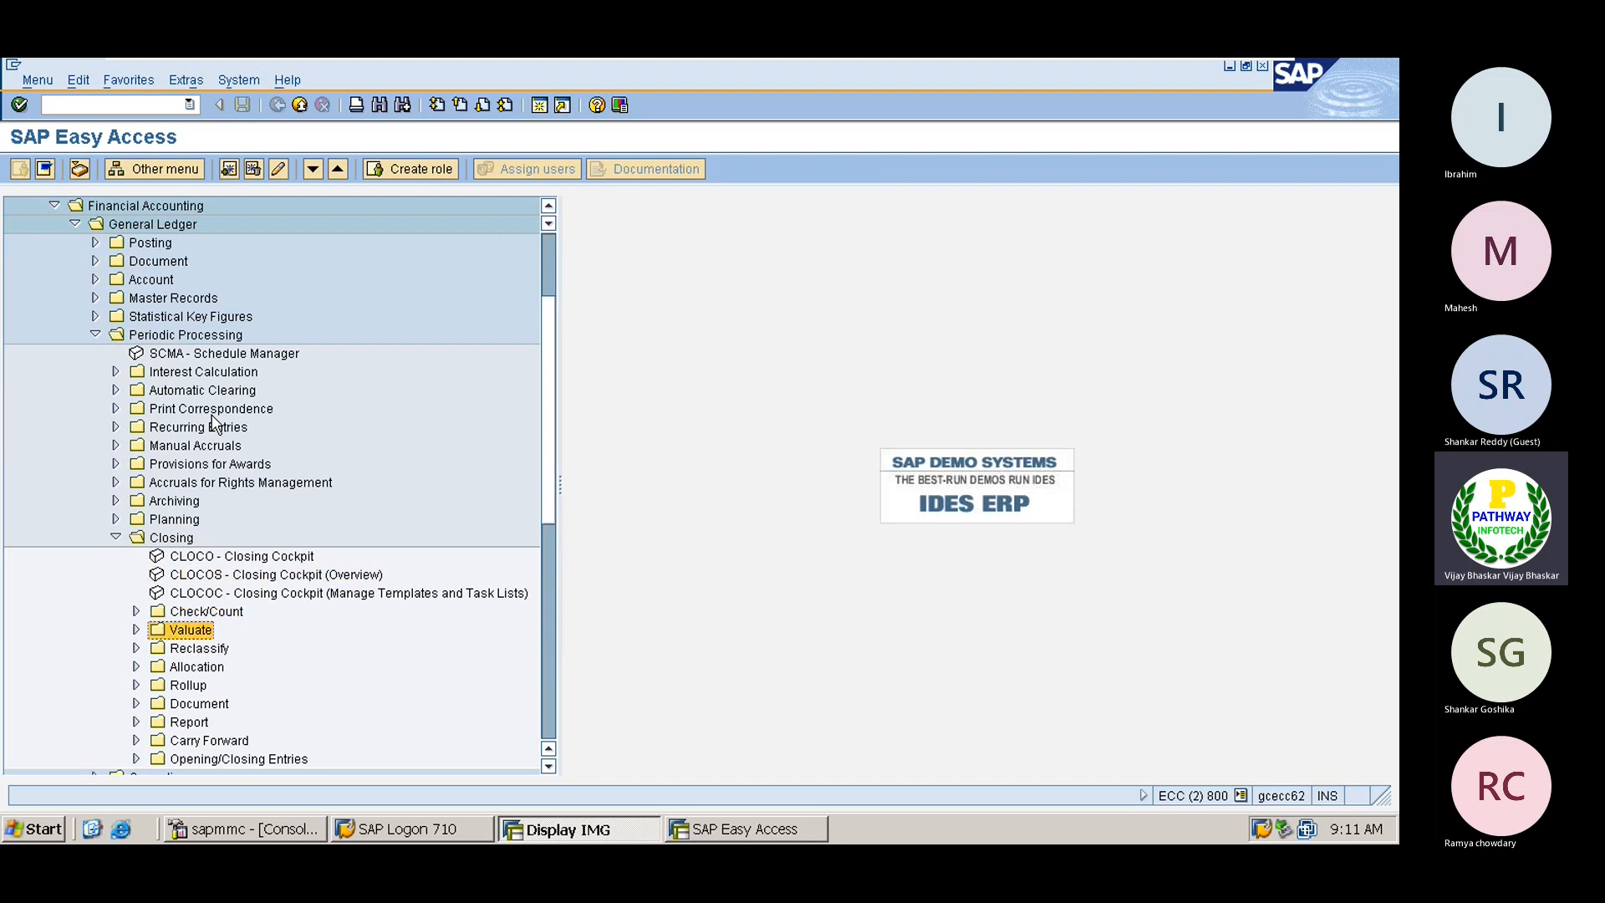
key(Right)
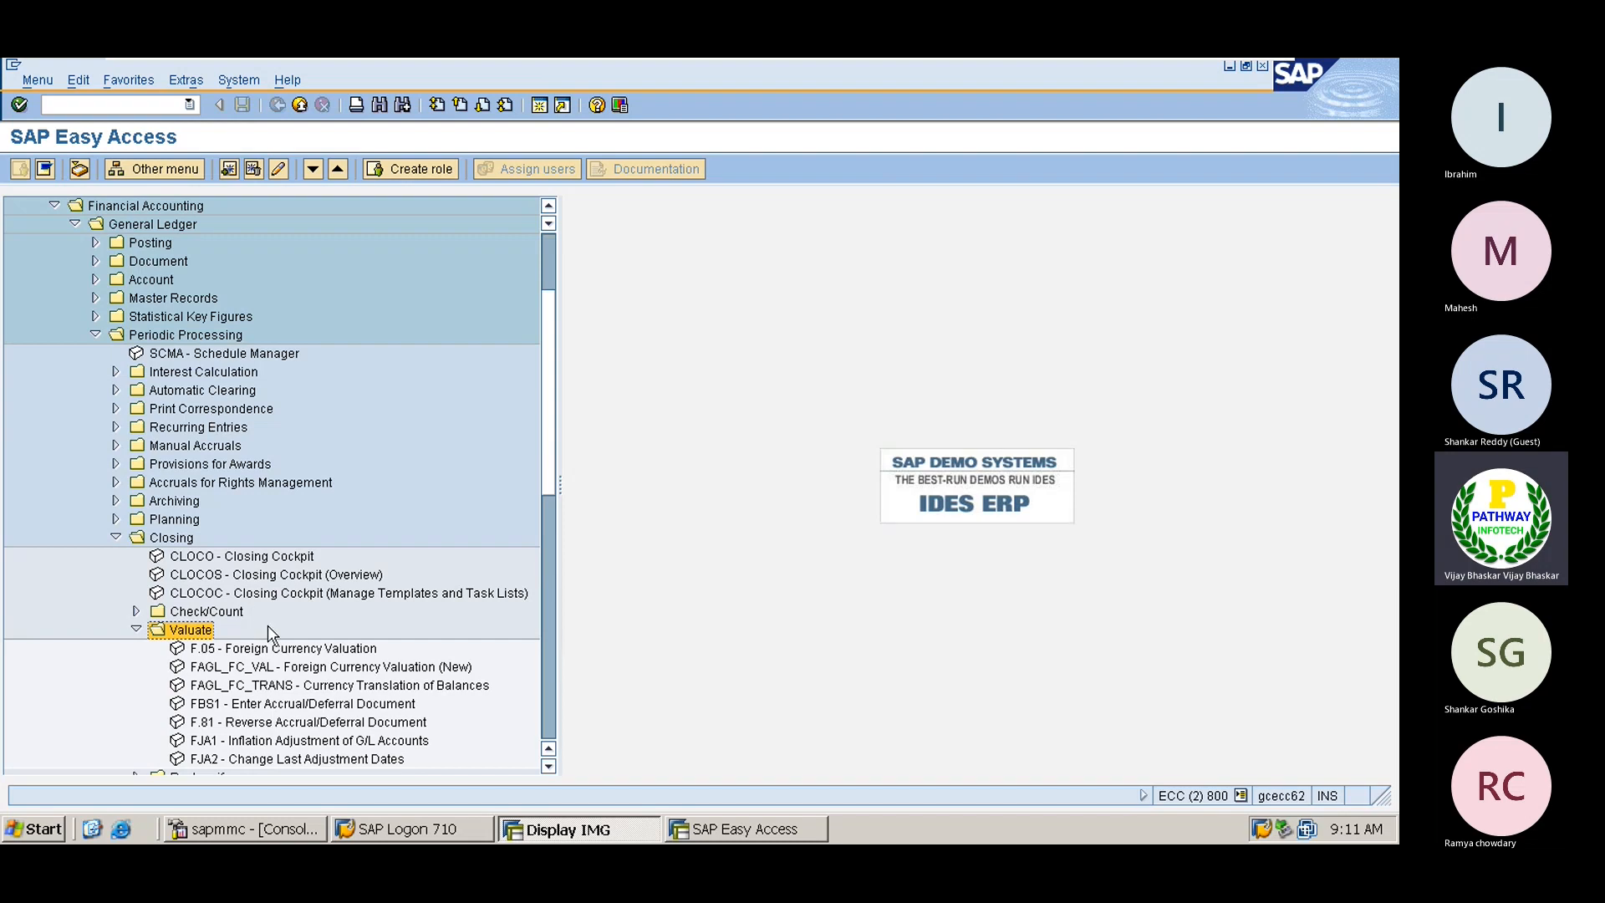
scroll(280, 665, down, 2)
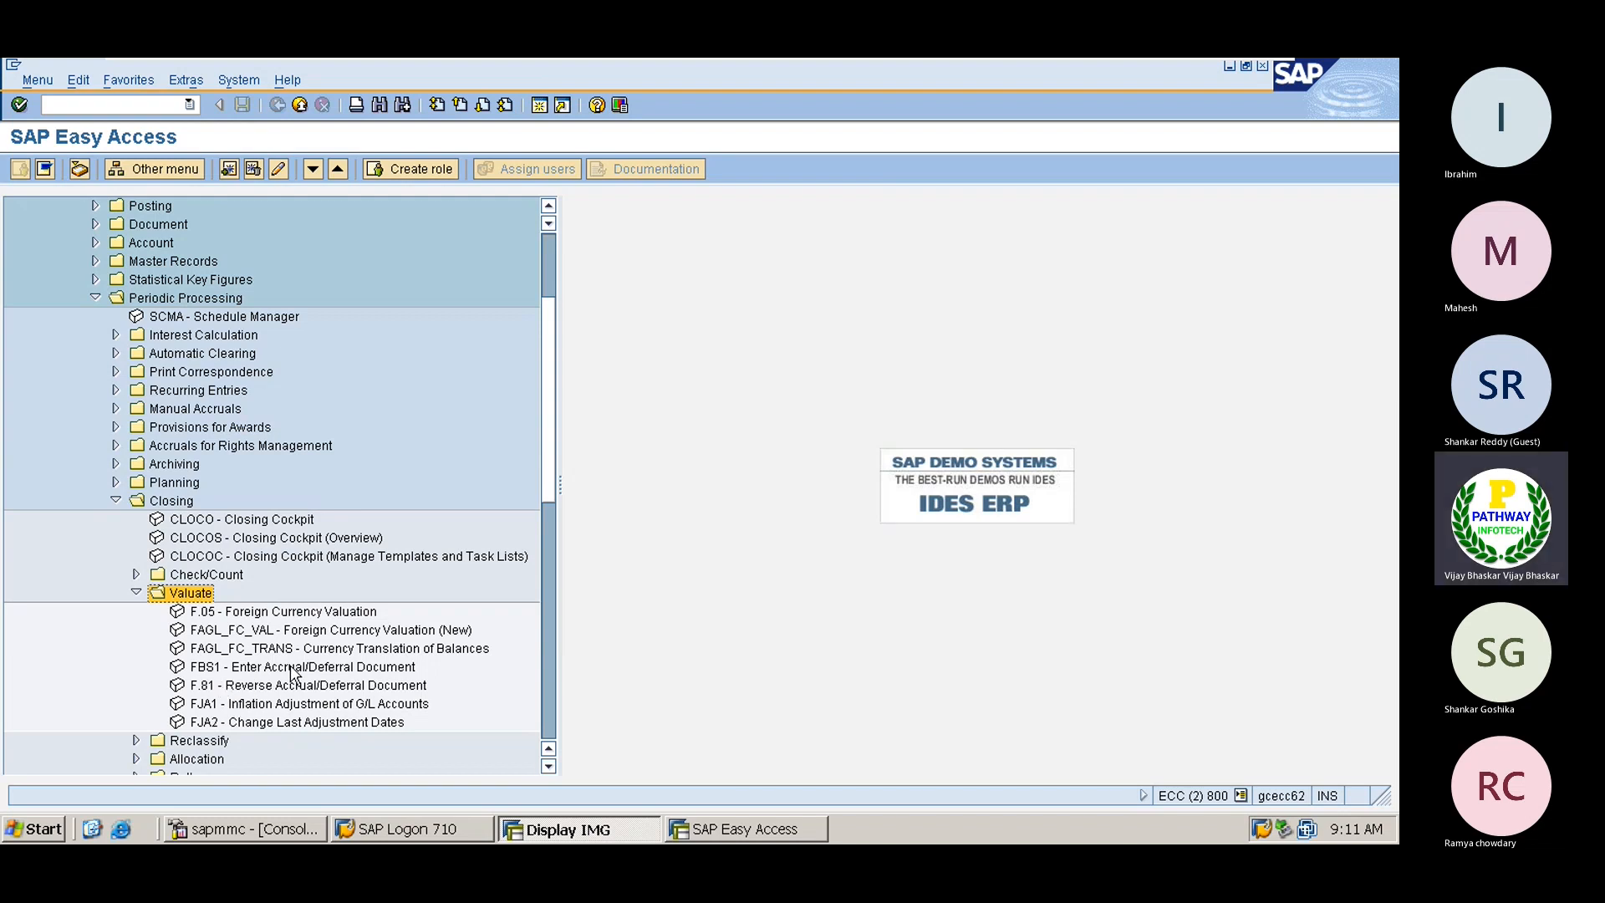
click(296, 668)
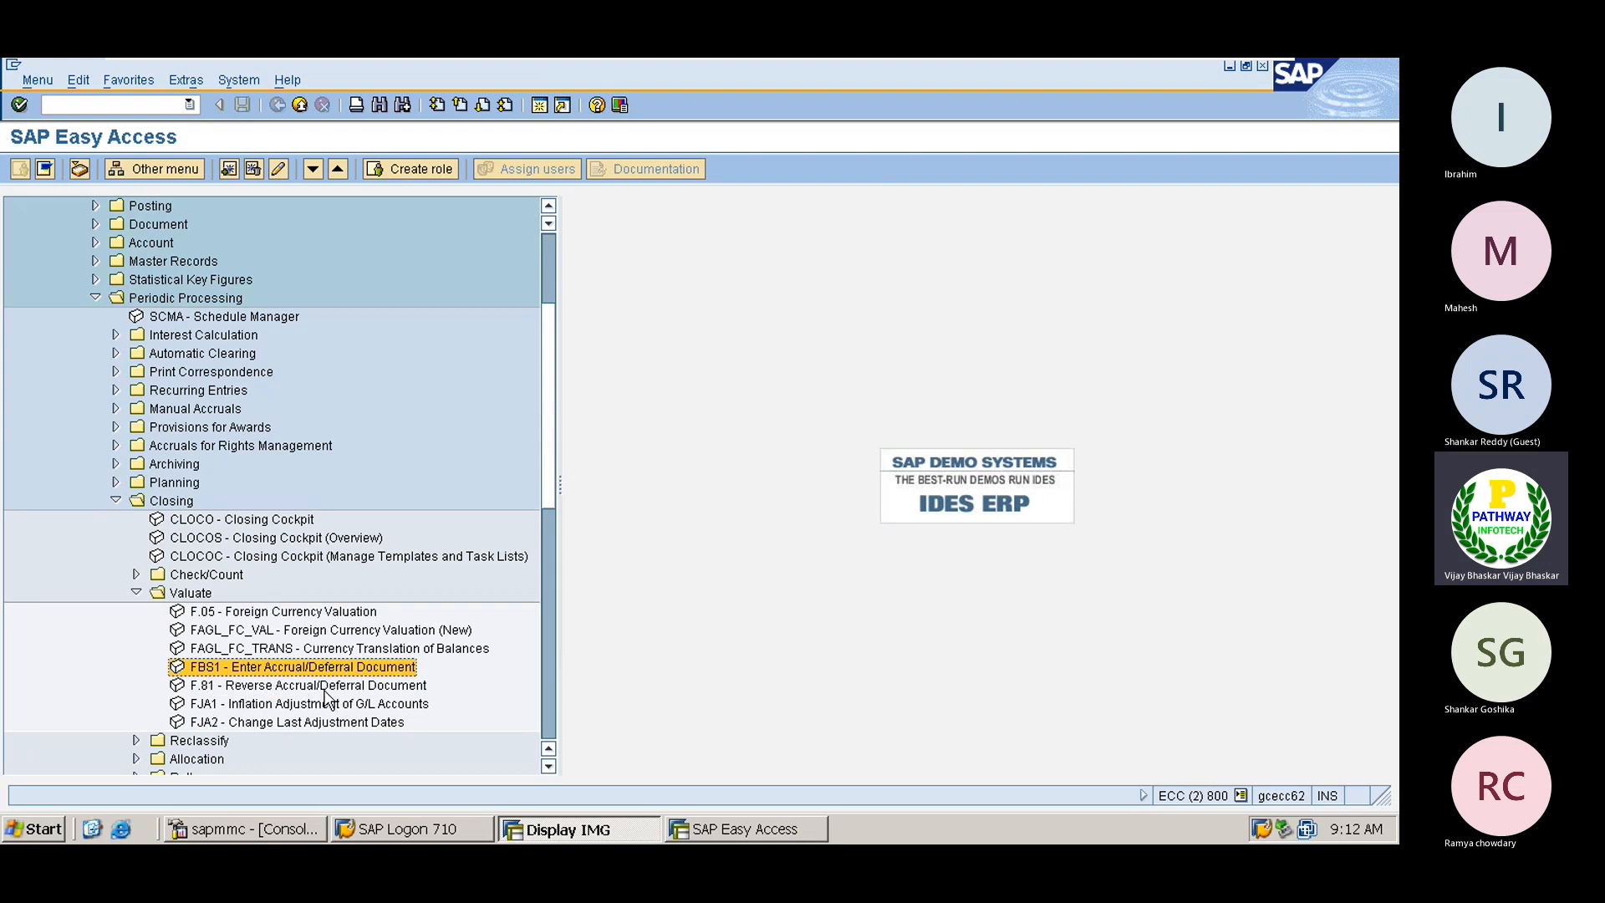
double_click(280, 674)
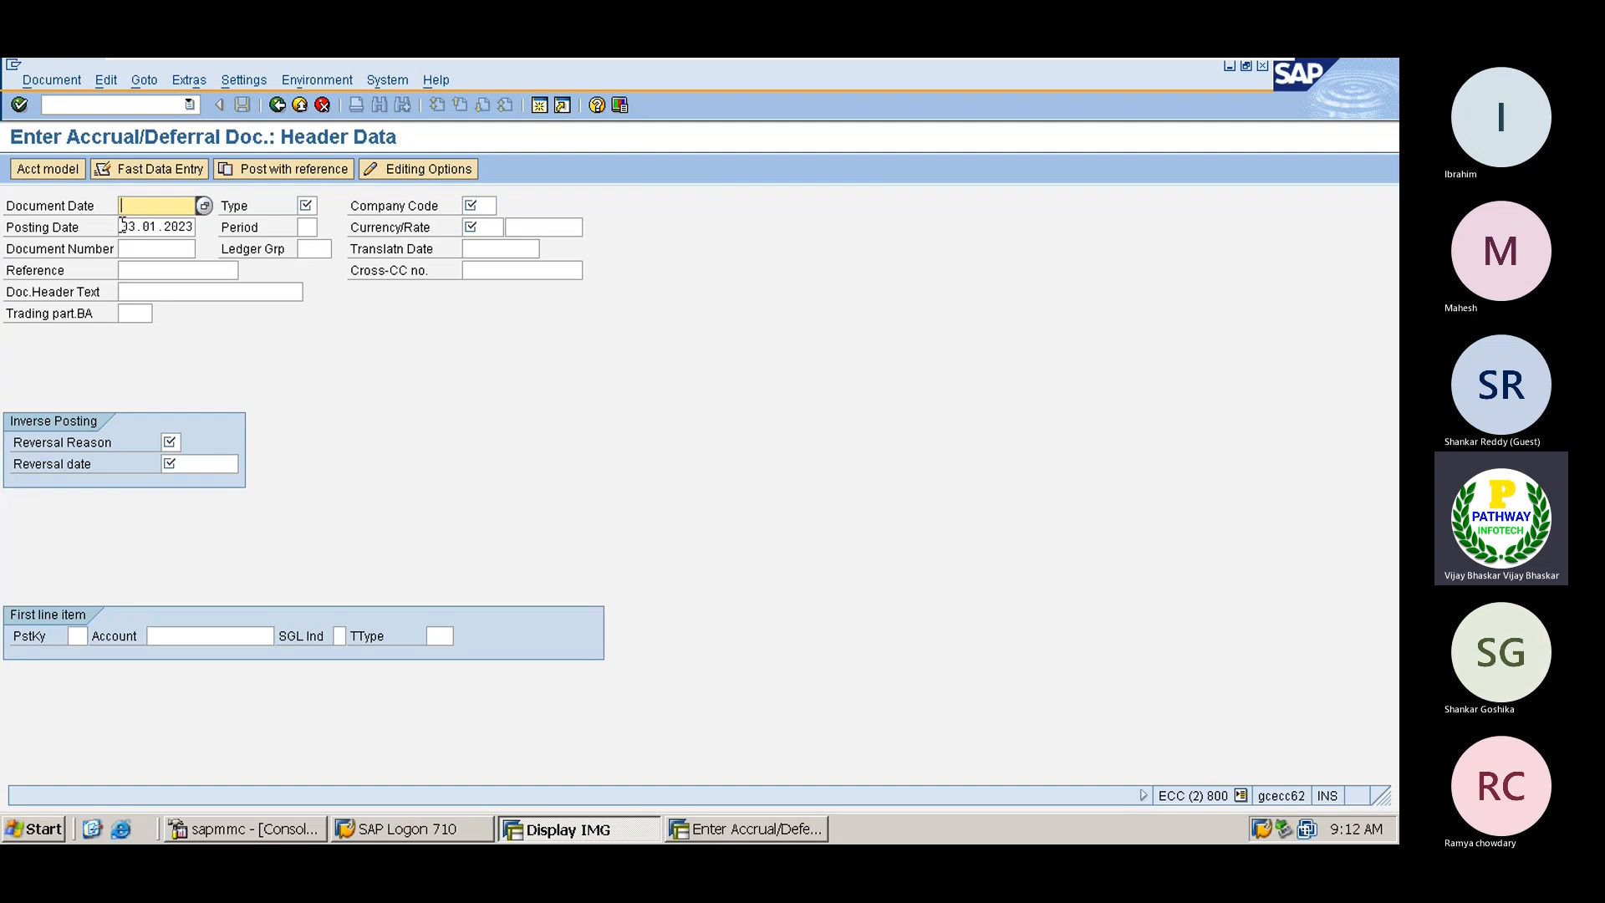
Step: Set the document date and posting date to 31122022 and the document type to SA
text(31)
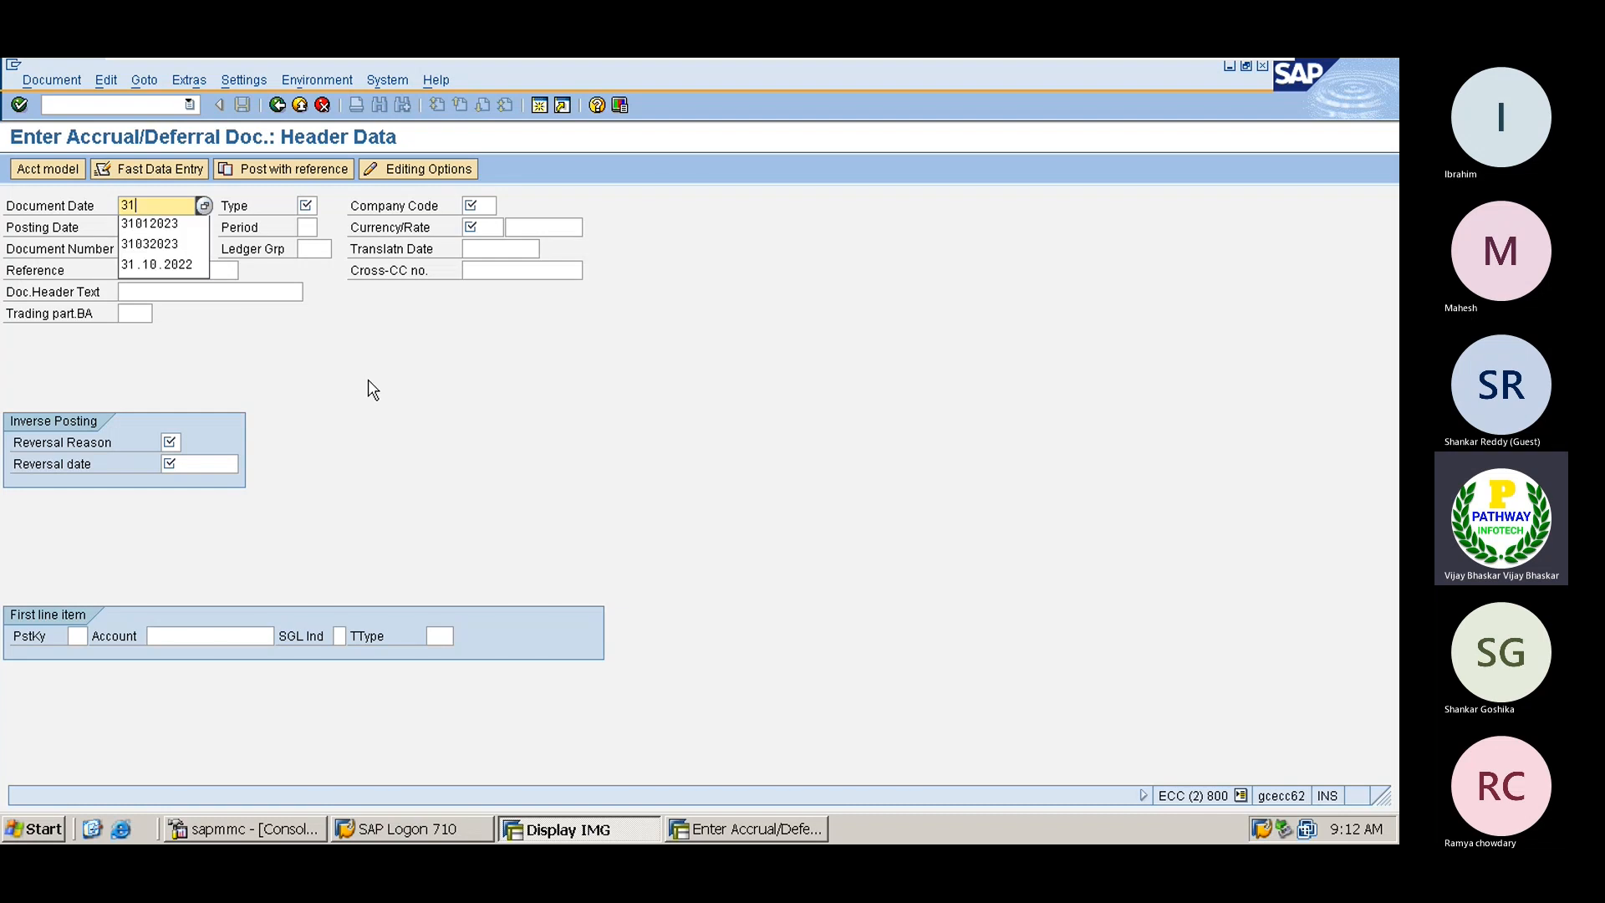
text(122022)
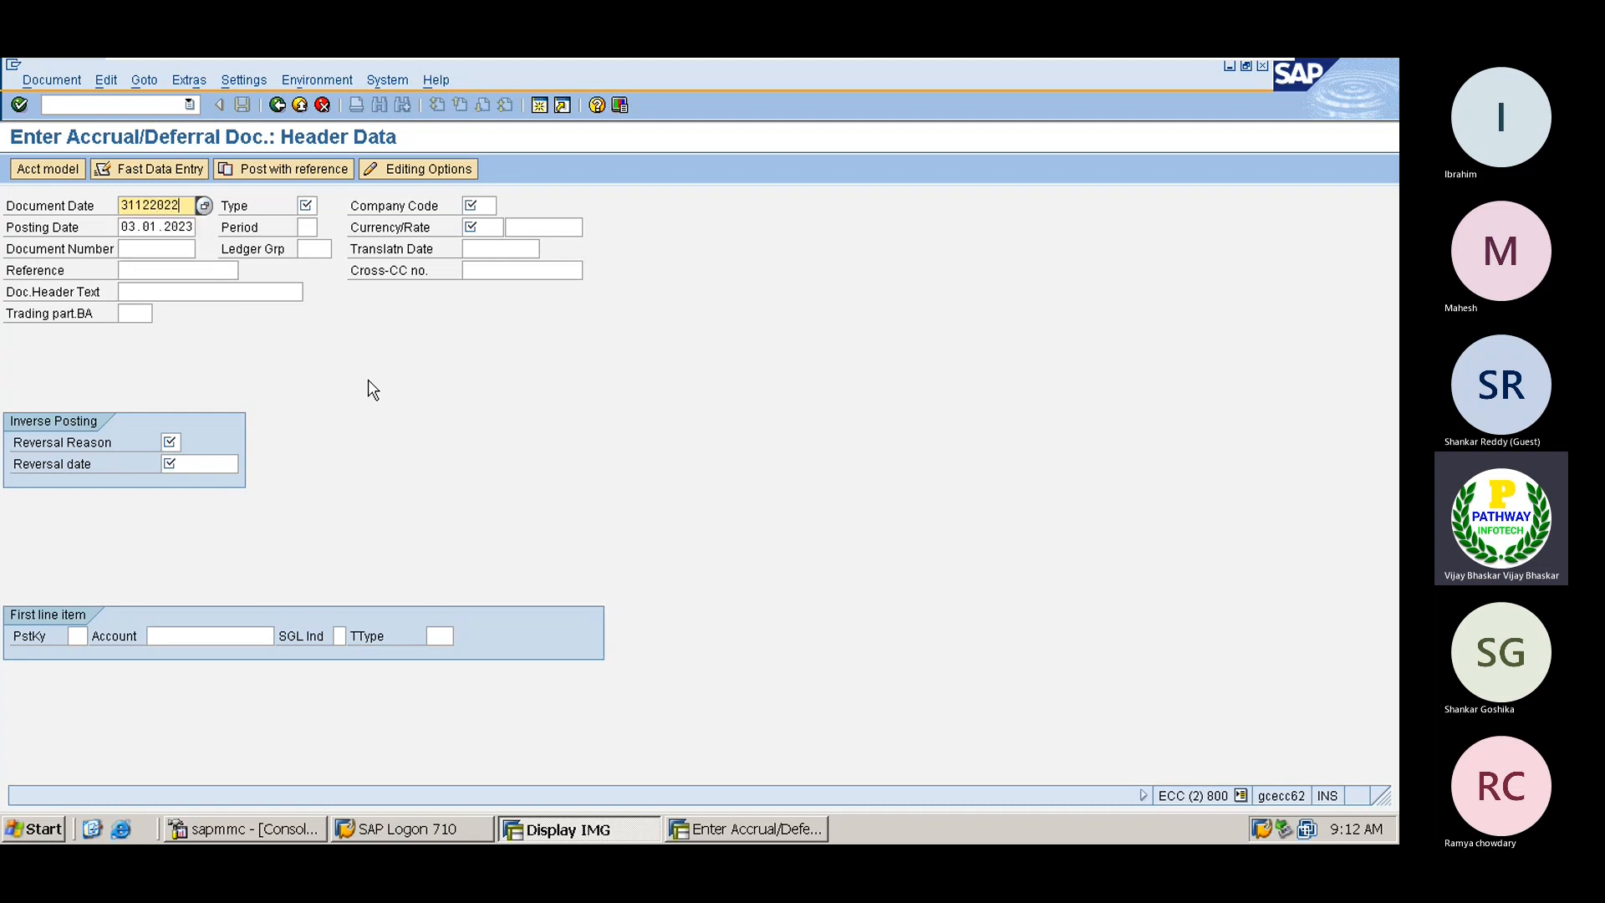
drag(189, 205, 113, 209)
key(Tab)
key(Tab)
key(Tab)
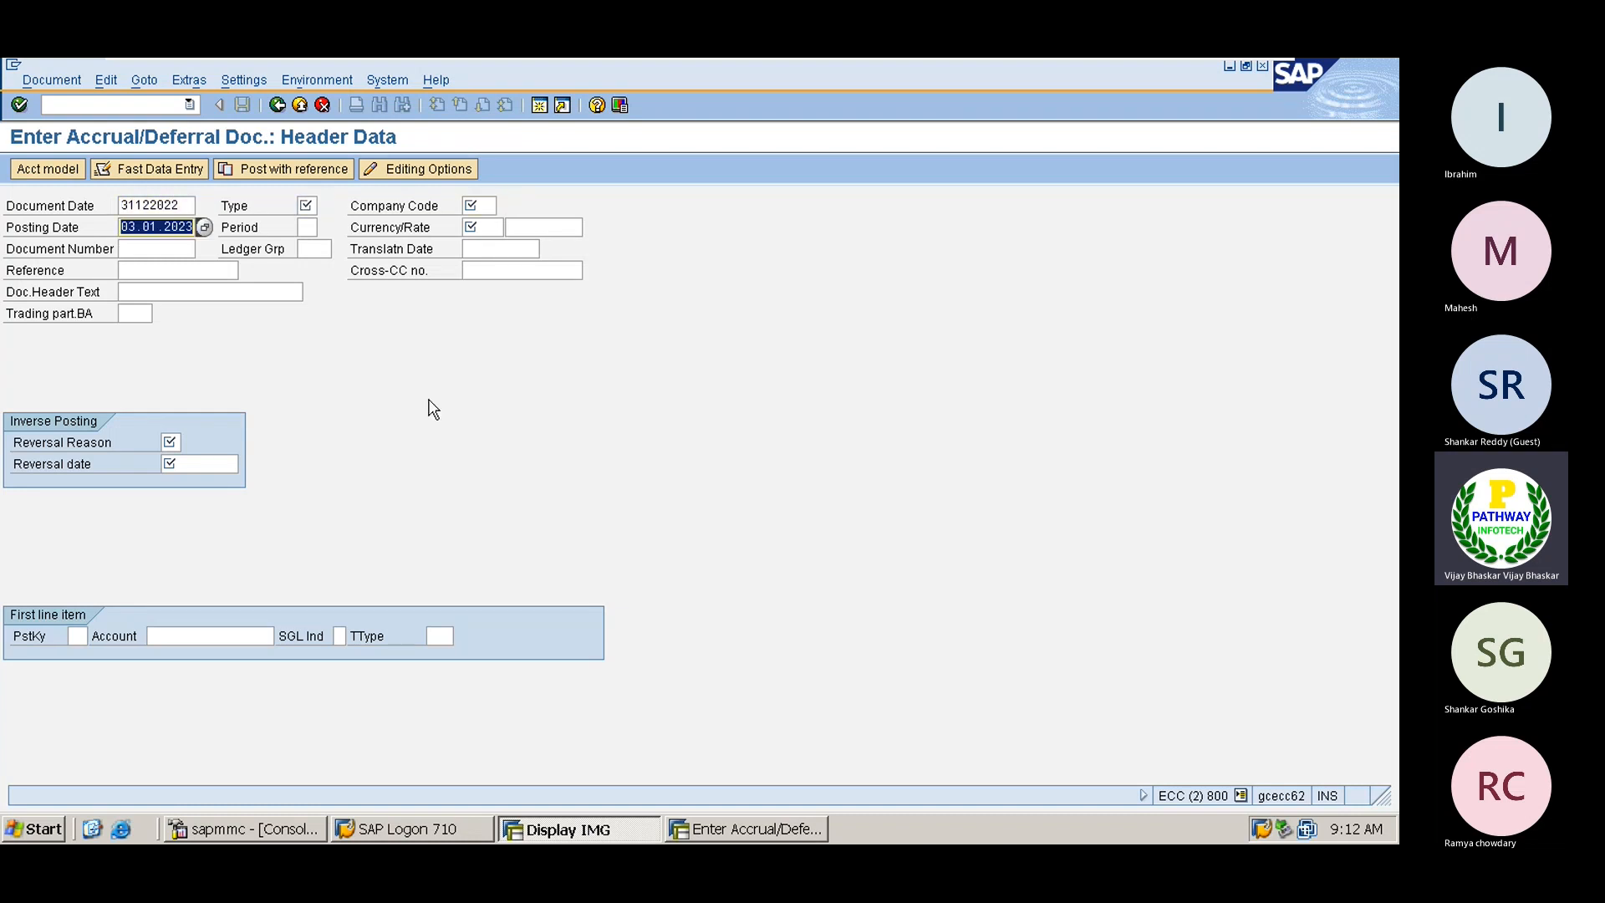
text(31122022)
click(306, 206)
text(sa)
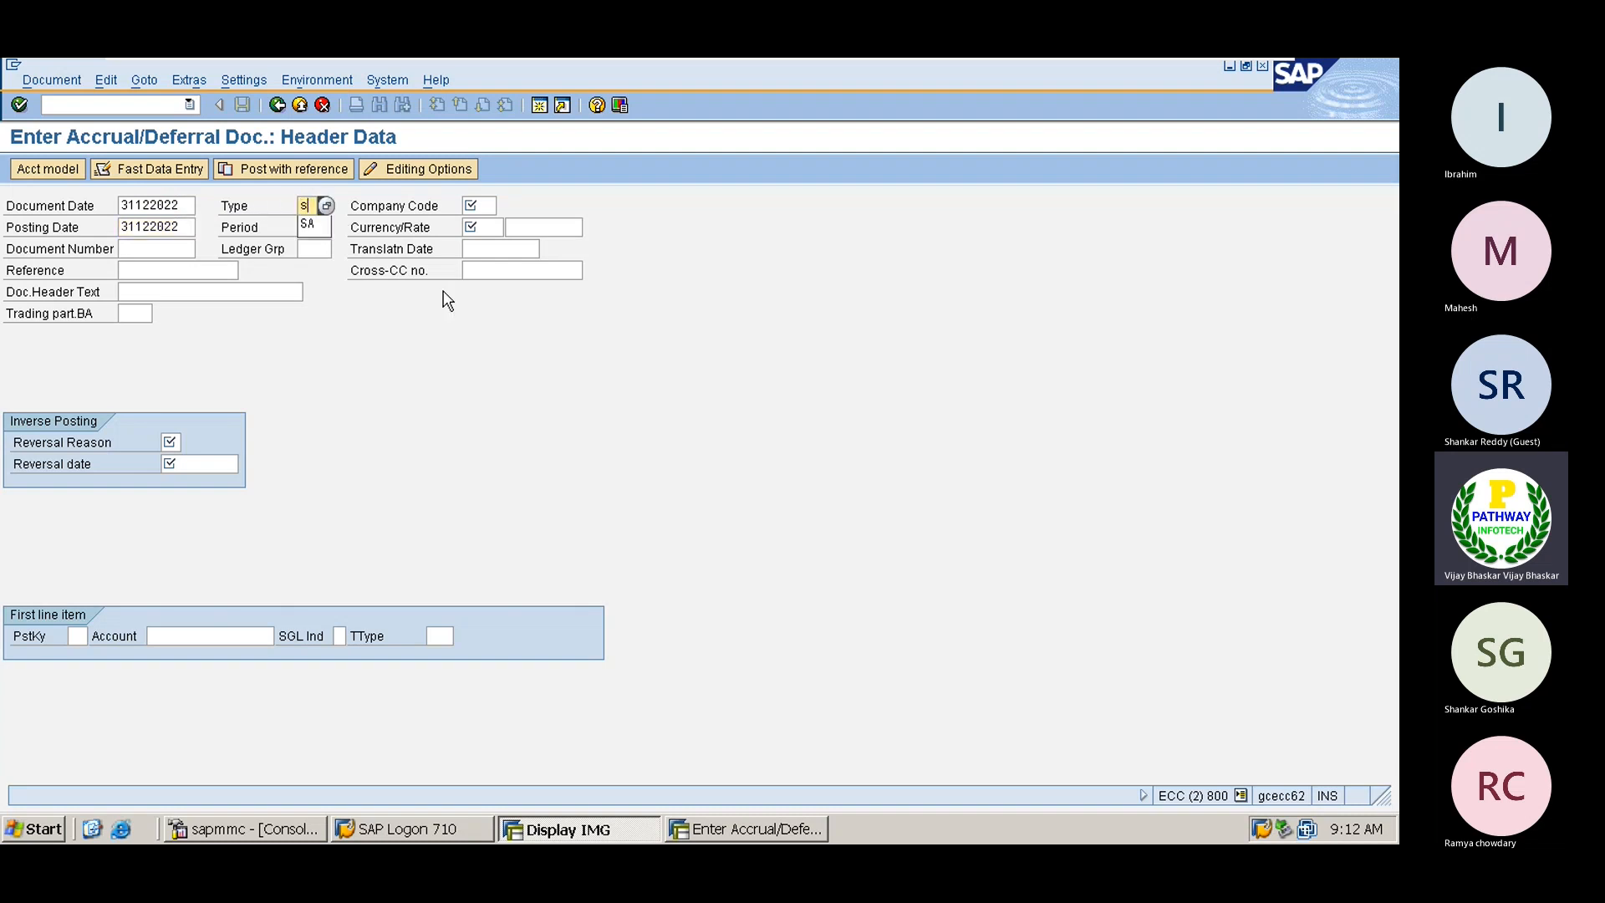
key(Tab)
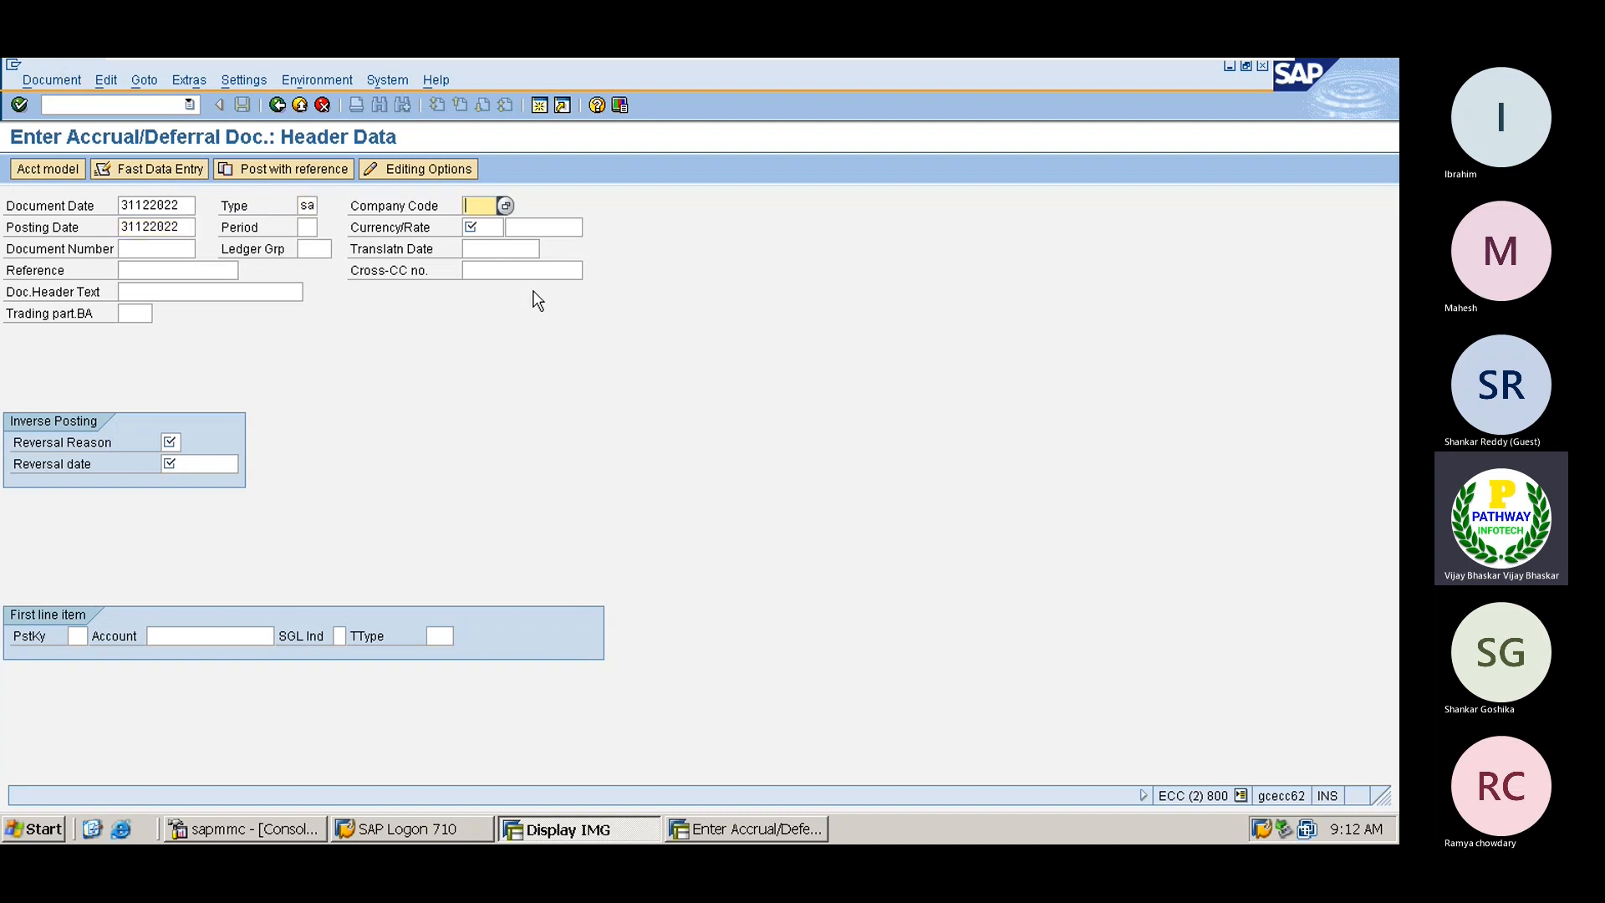
Step: Set the company code to A001 (Arvind Dairy Form, Mumbai) from the value list and the currency to INR
text(V001)
key(Tab)
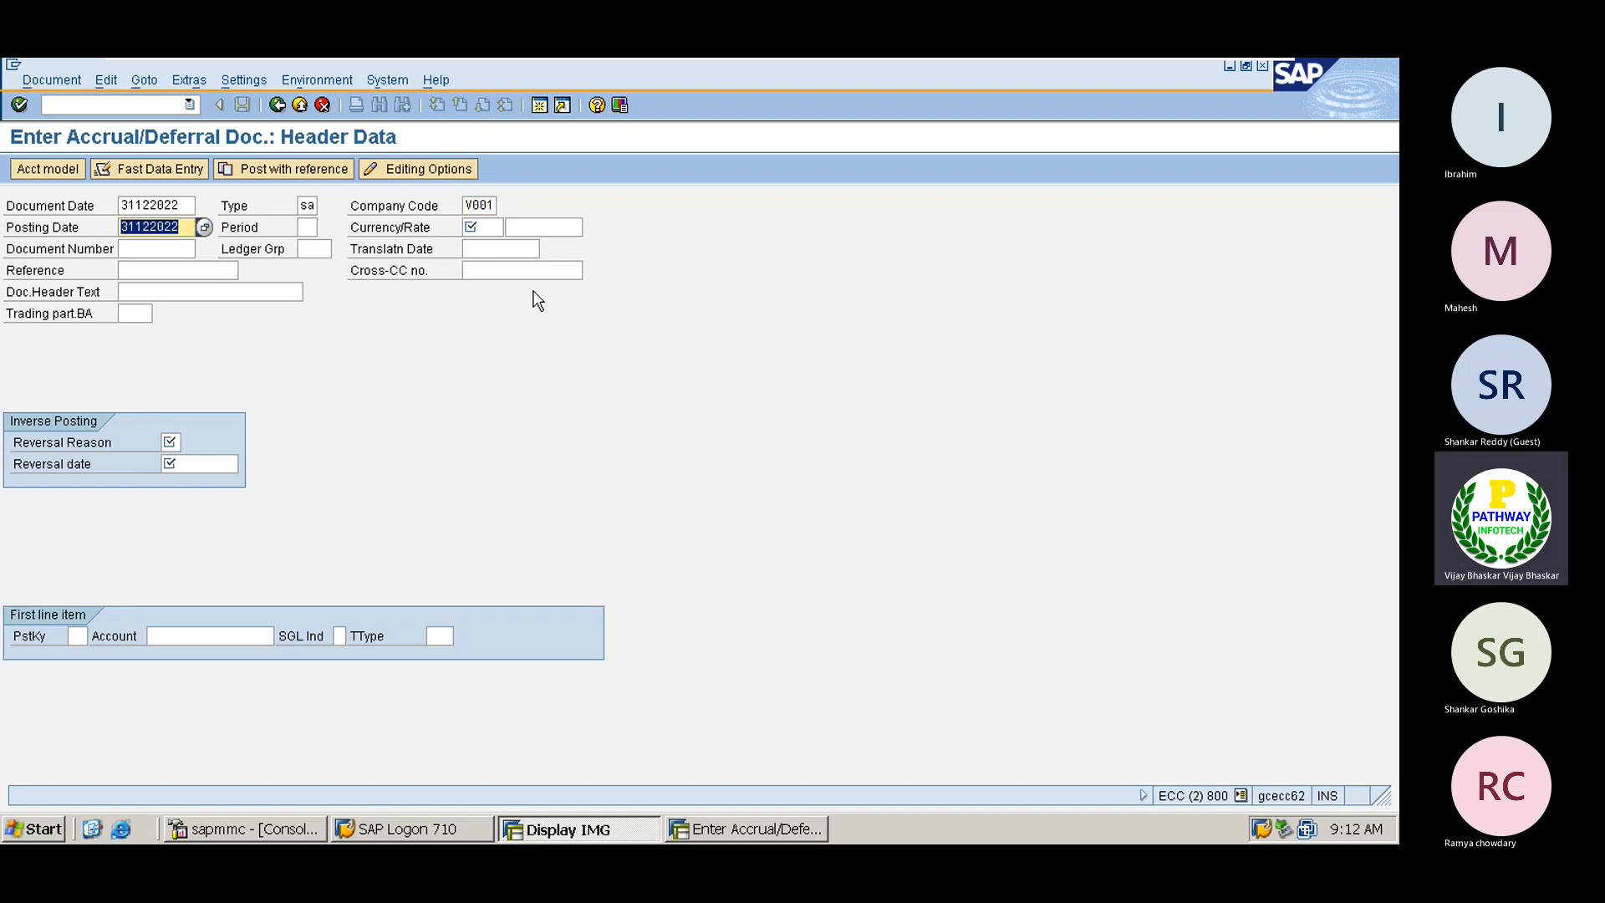
click(476, 203)
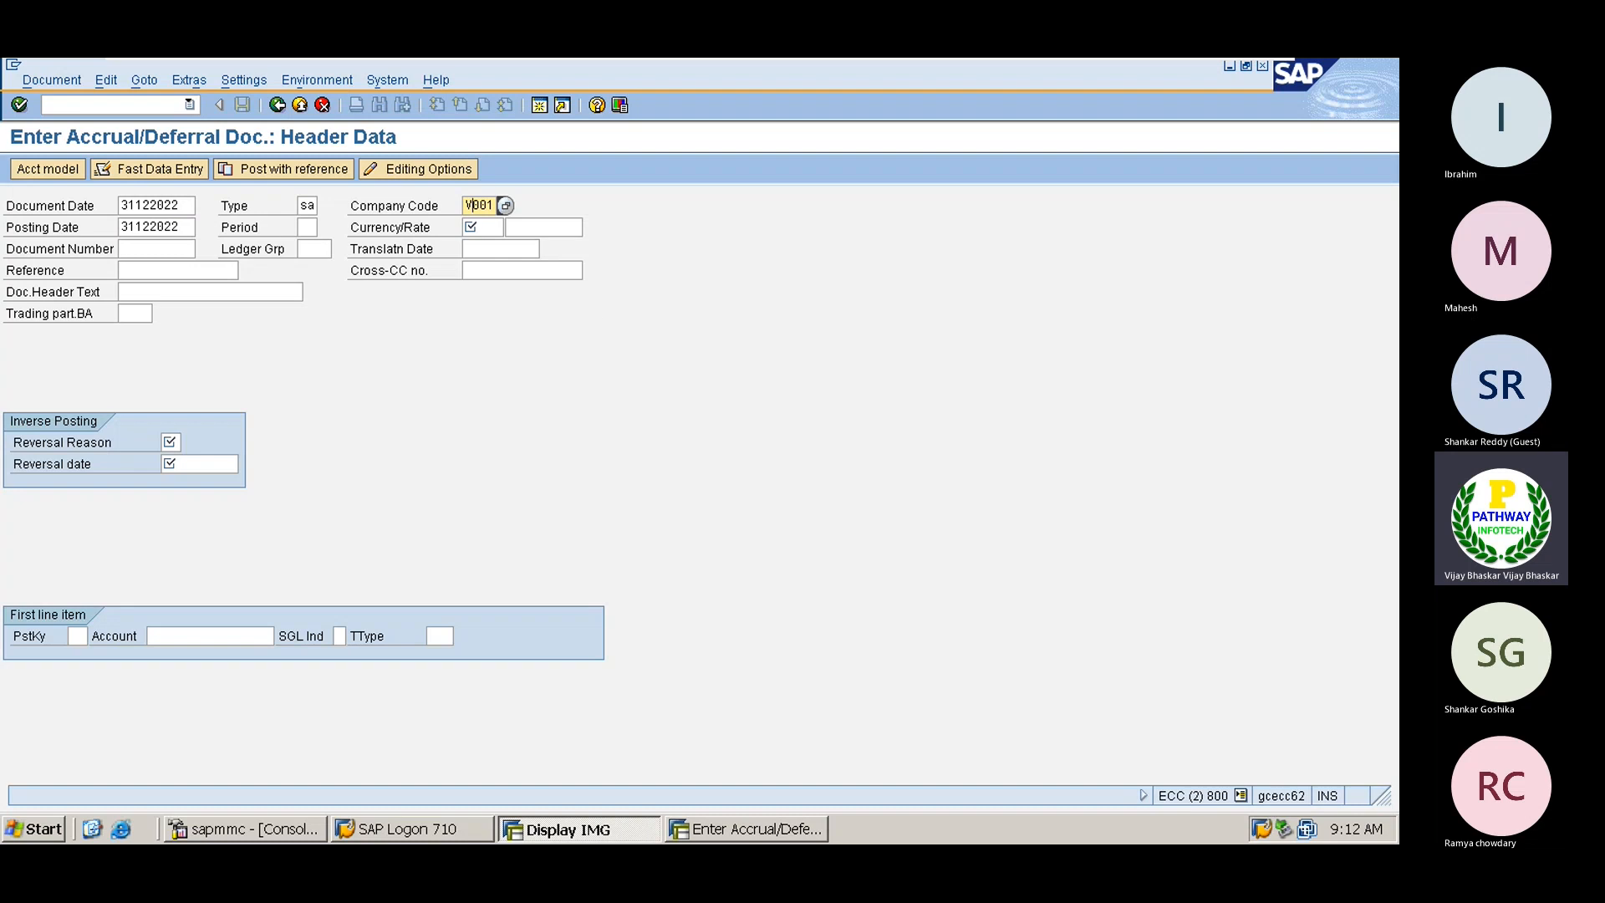
click(506, 205)
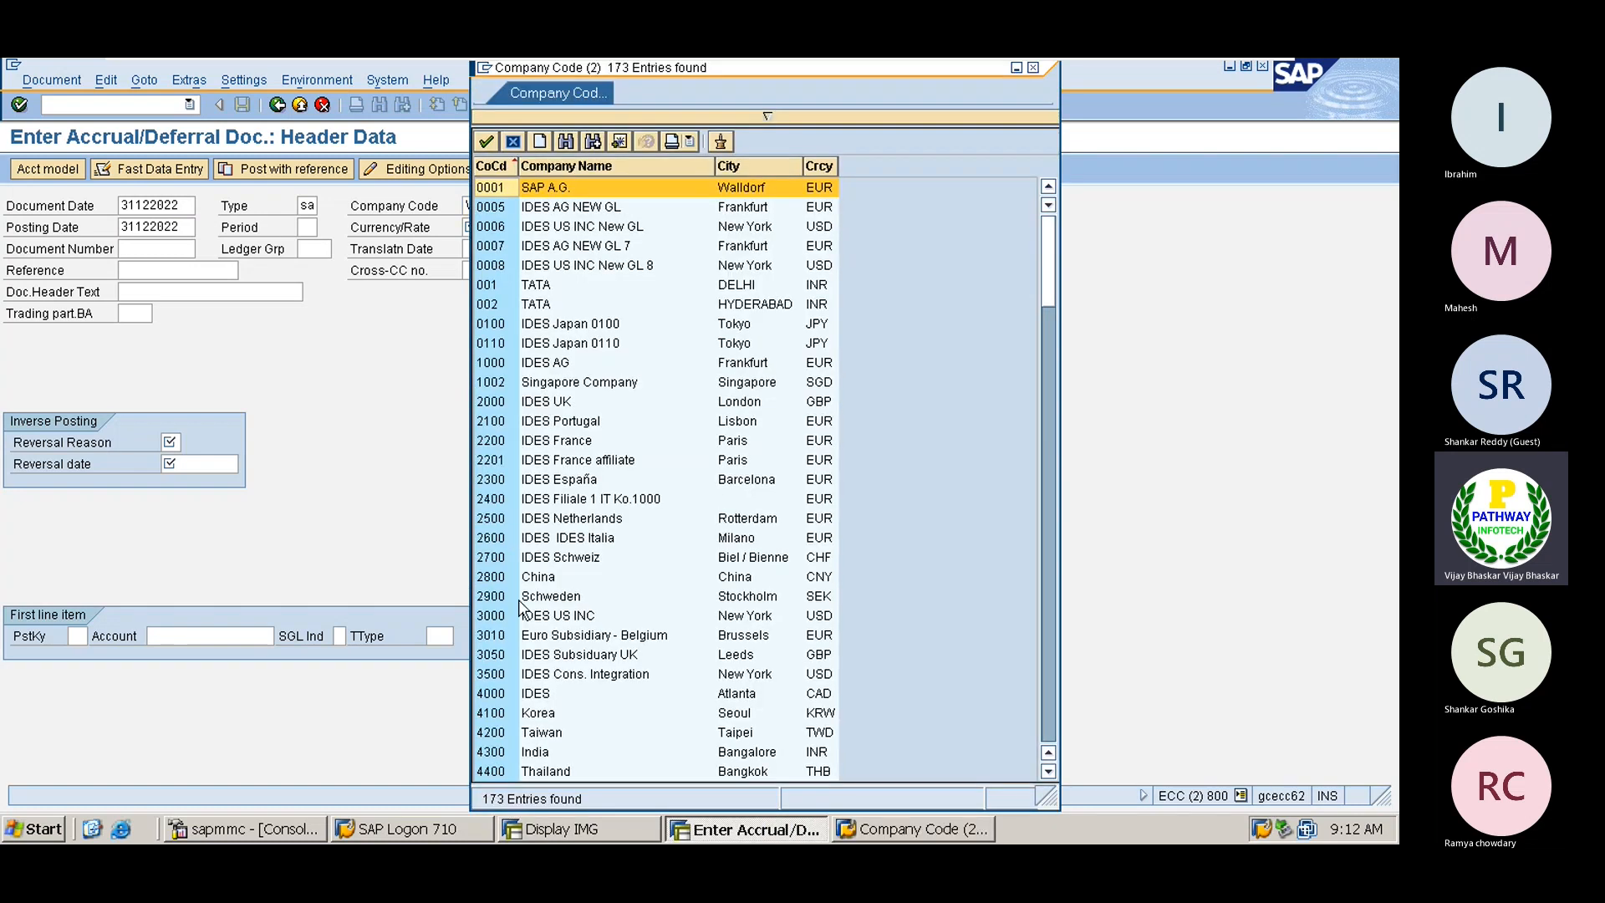
scroll(519, 607, down, 15)
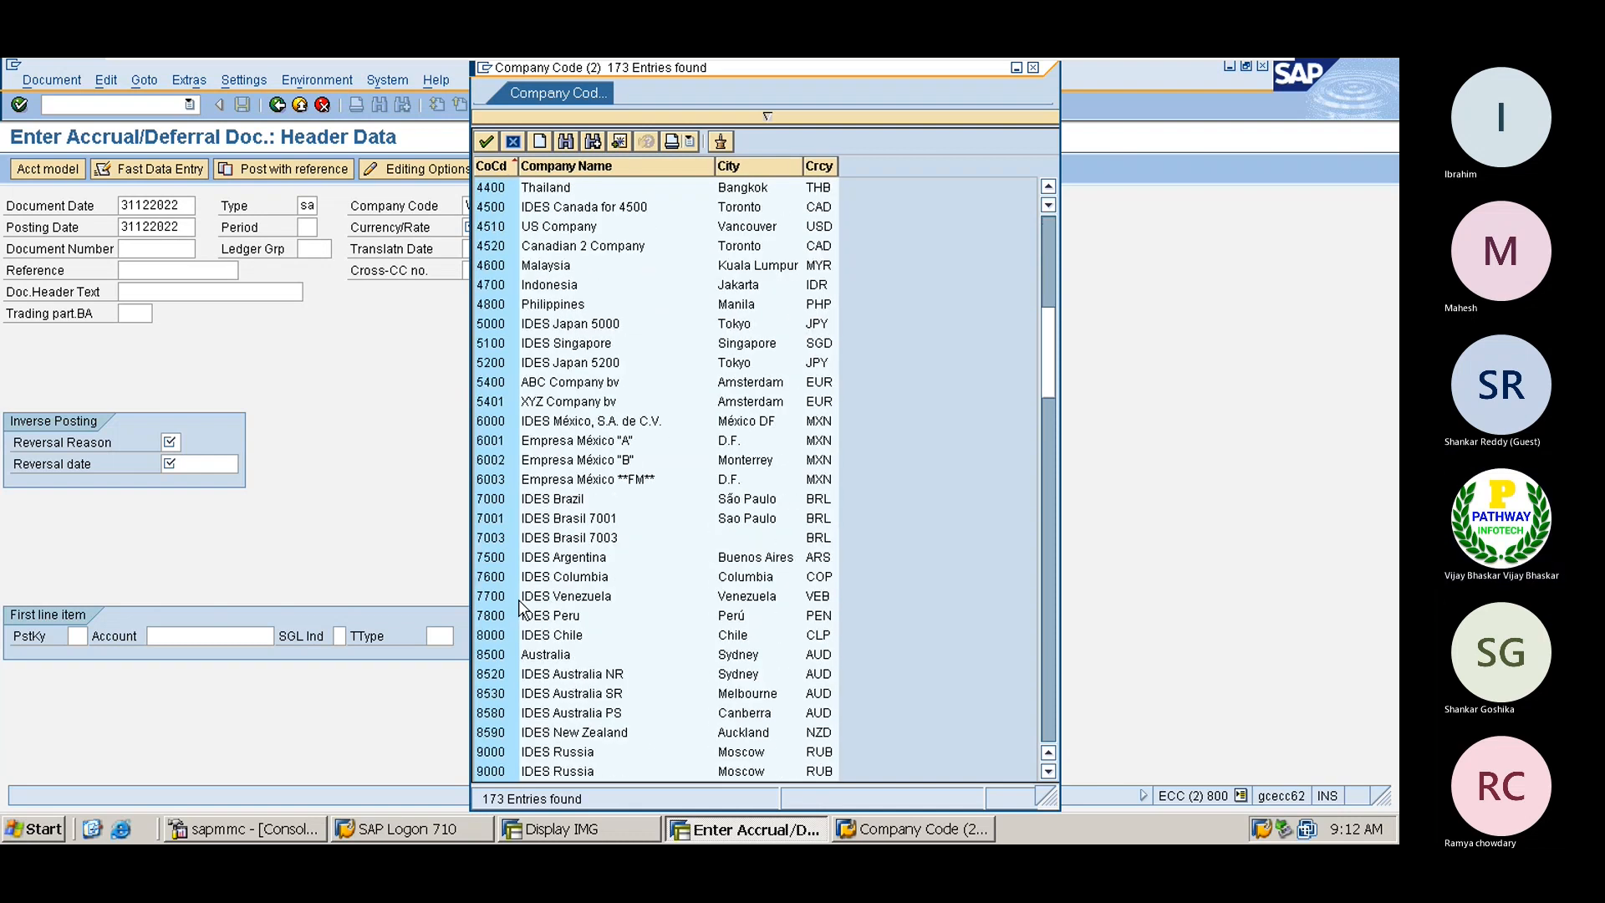
scroll(519, 607, down, 4)
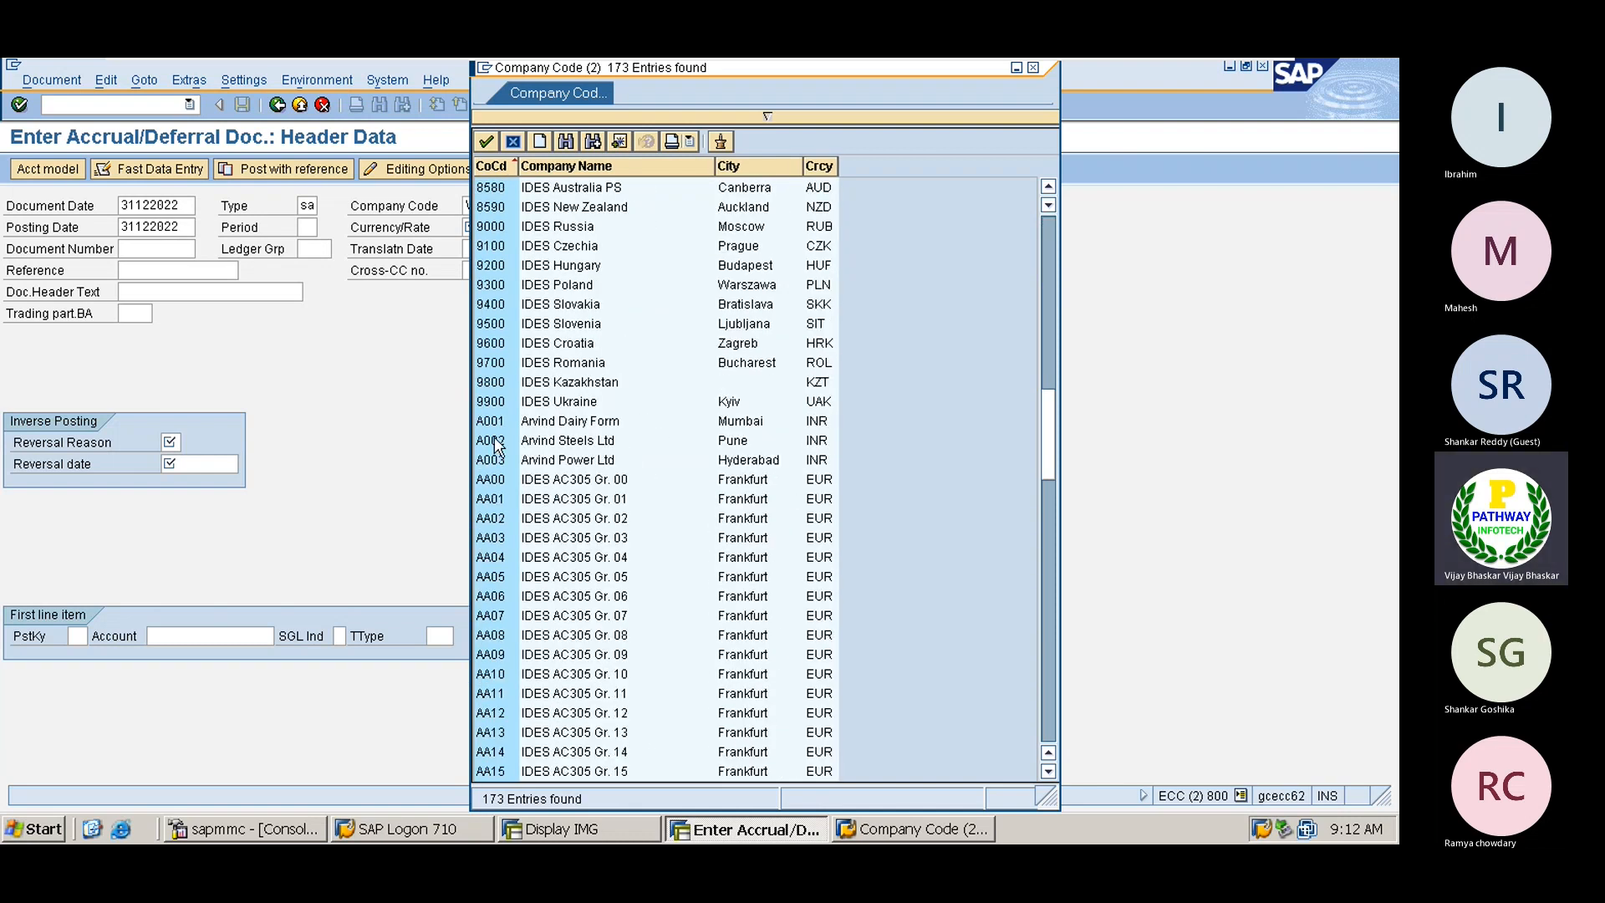
double_click(531, 423)
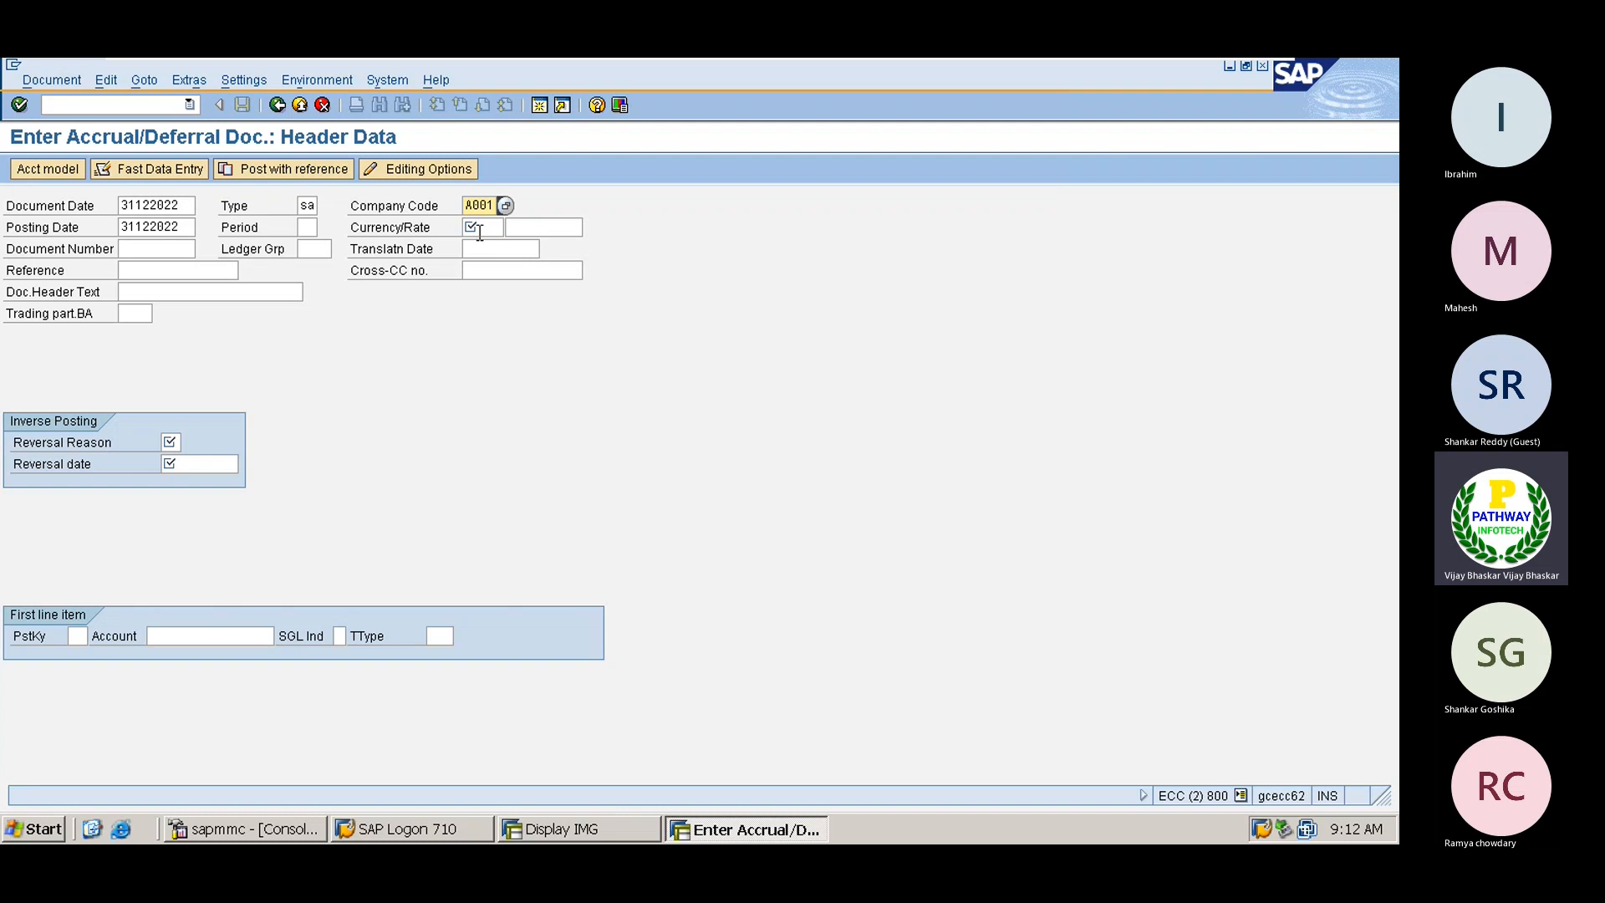
text(INr)
key(Tab)
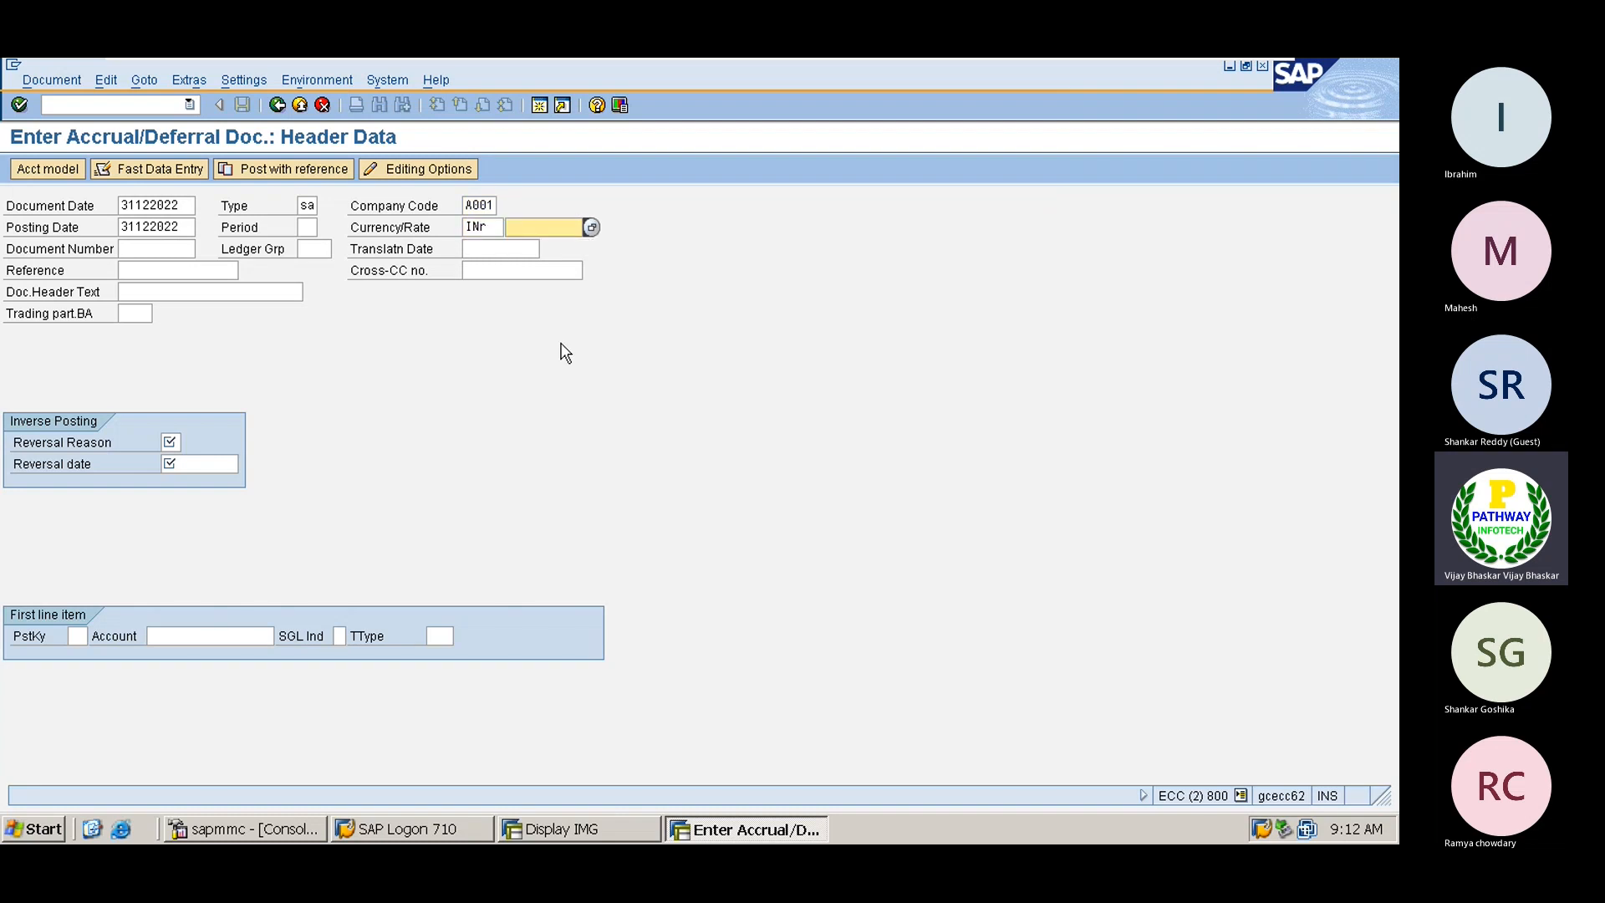
Step: Set the reversal reason to Z1 (Real/Deferral Reversal Reason) from the value list
click(175, 439)
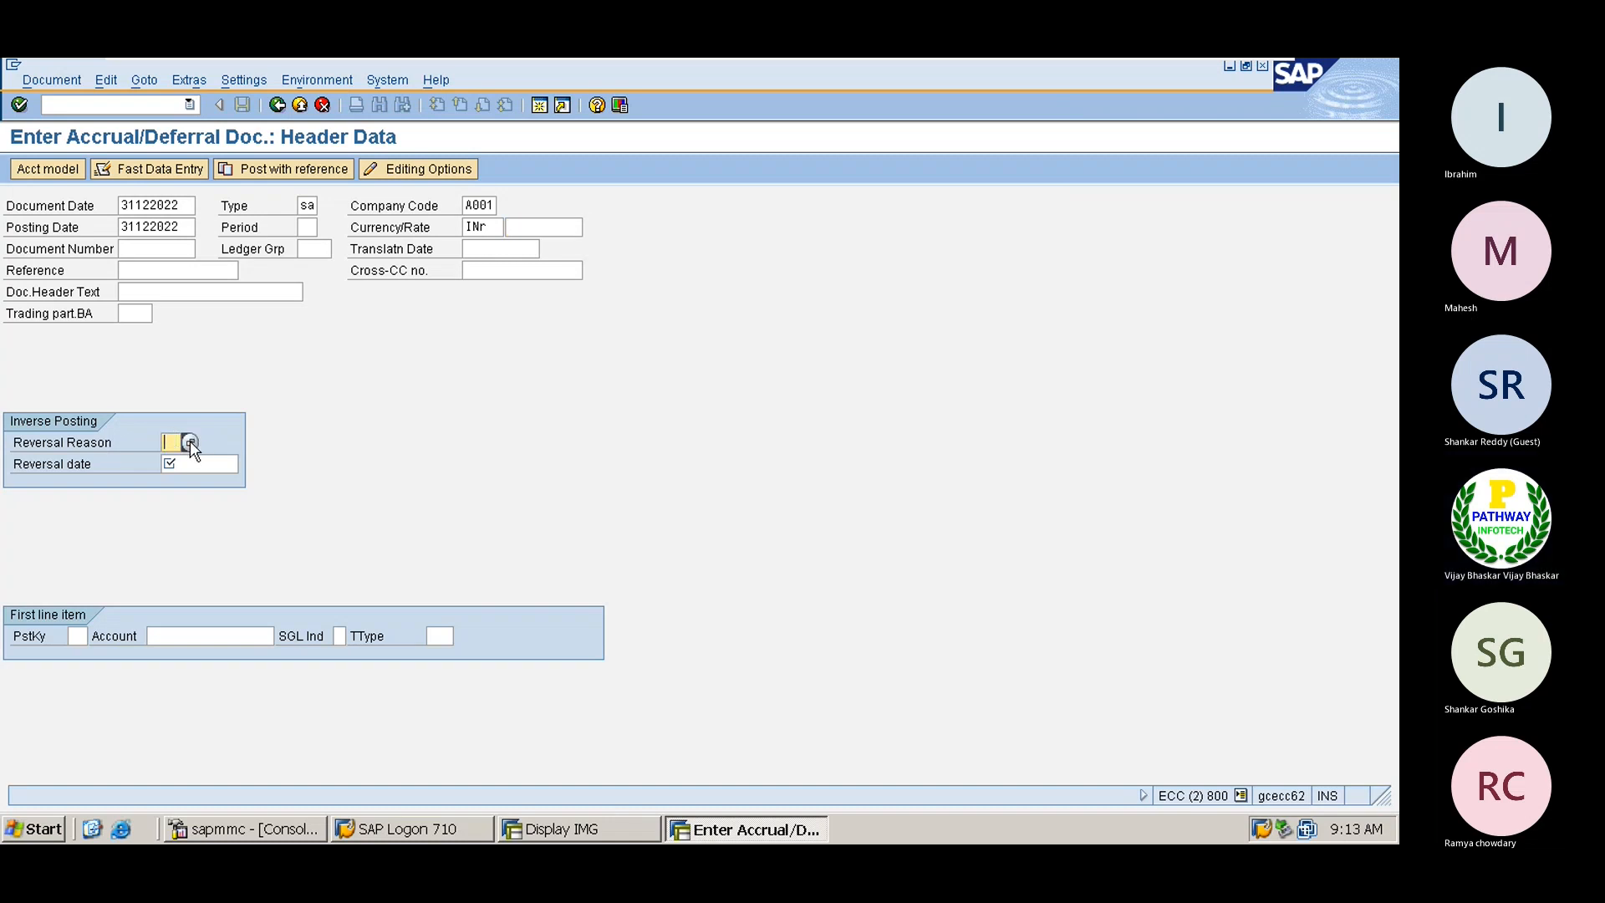
click(189, 440)
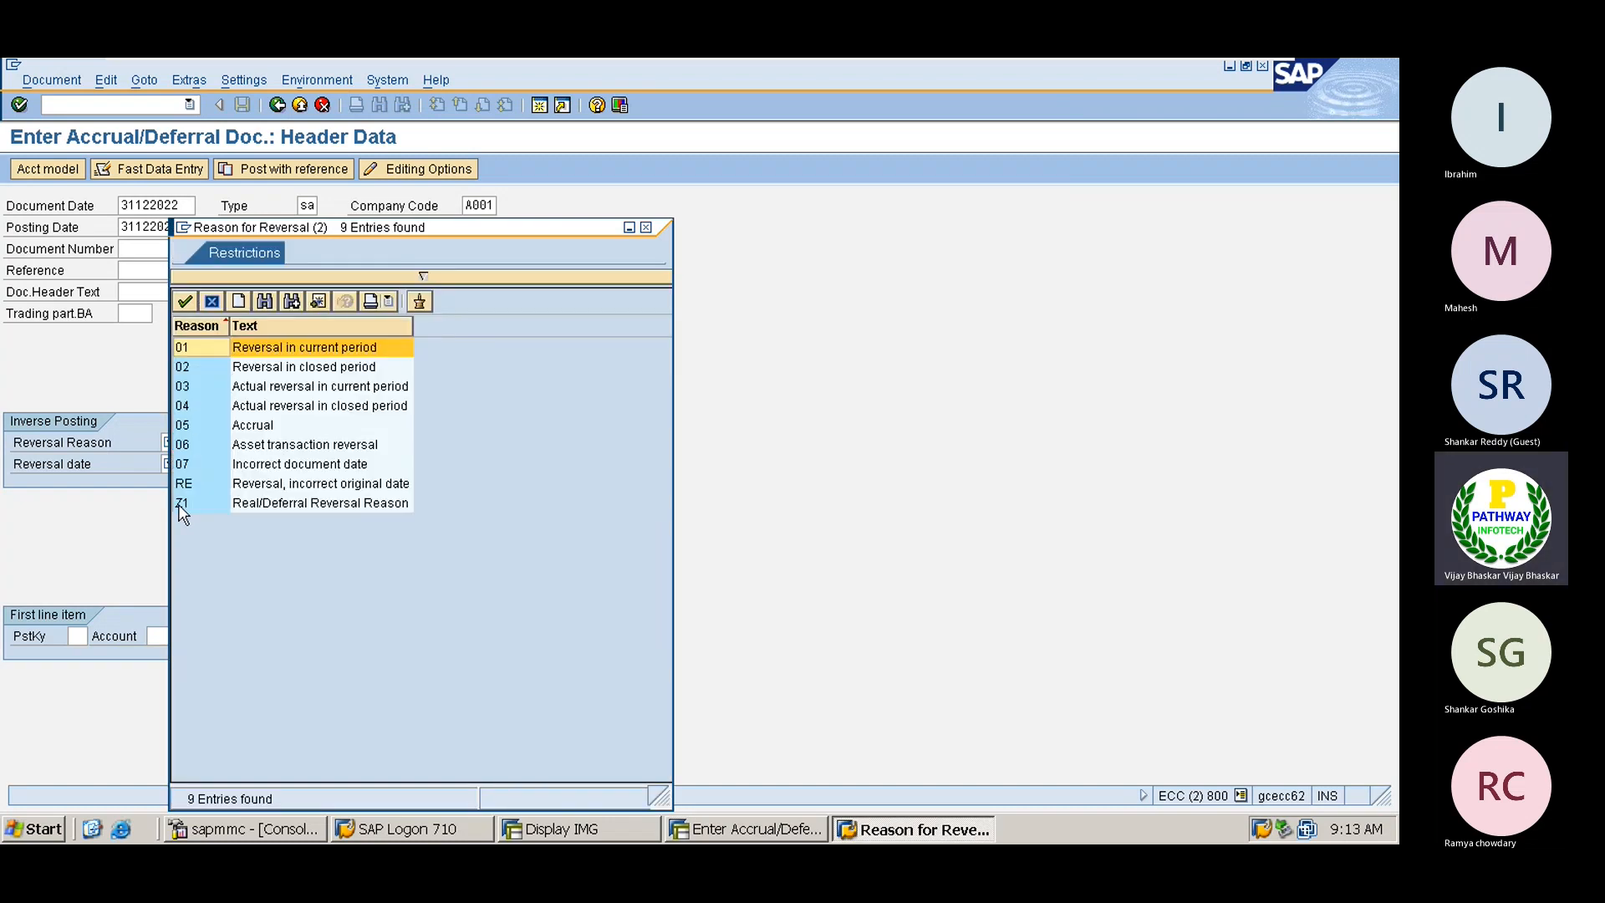
click(181, 504)
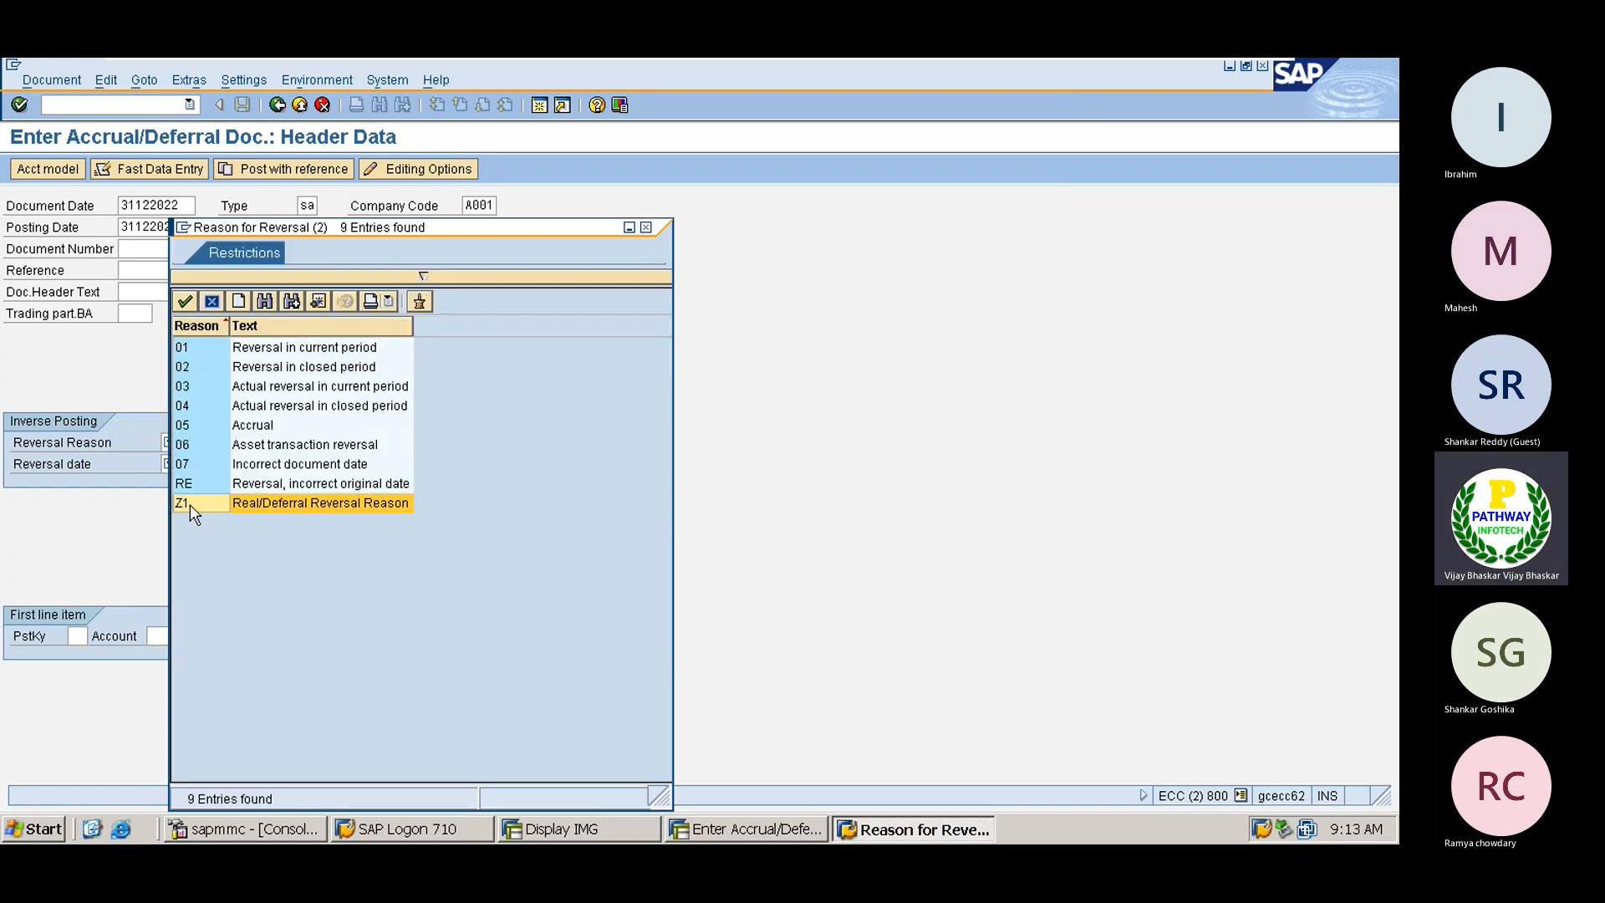
double_click(189, 504)
Step: Set the reversal date to 01.01.2023 from the calendar
click(188, 465)
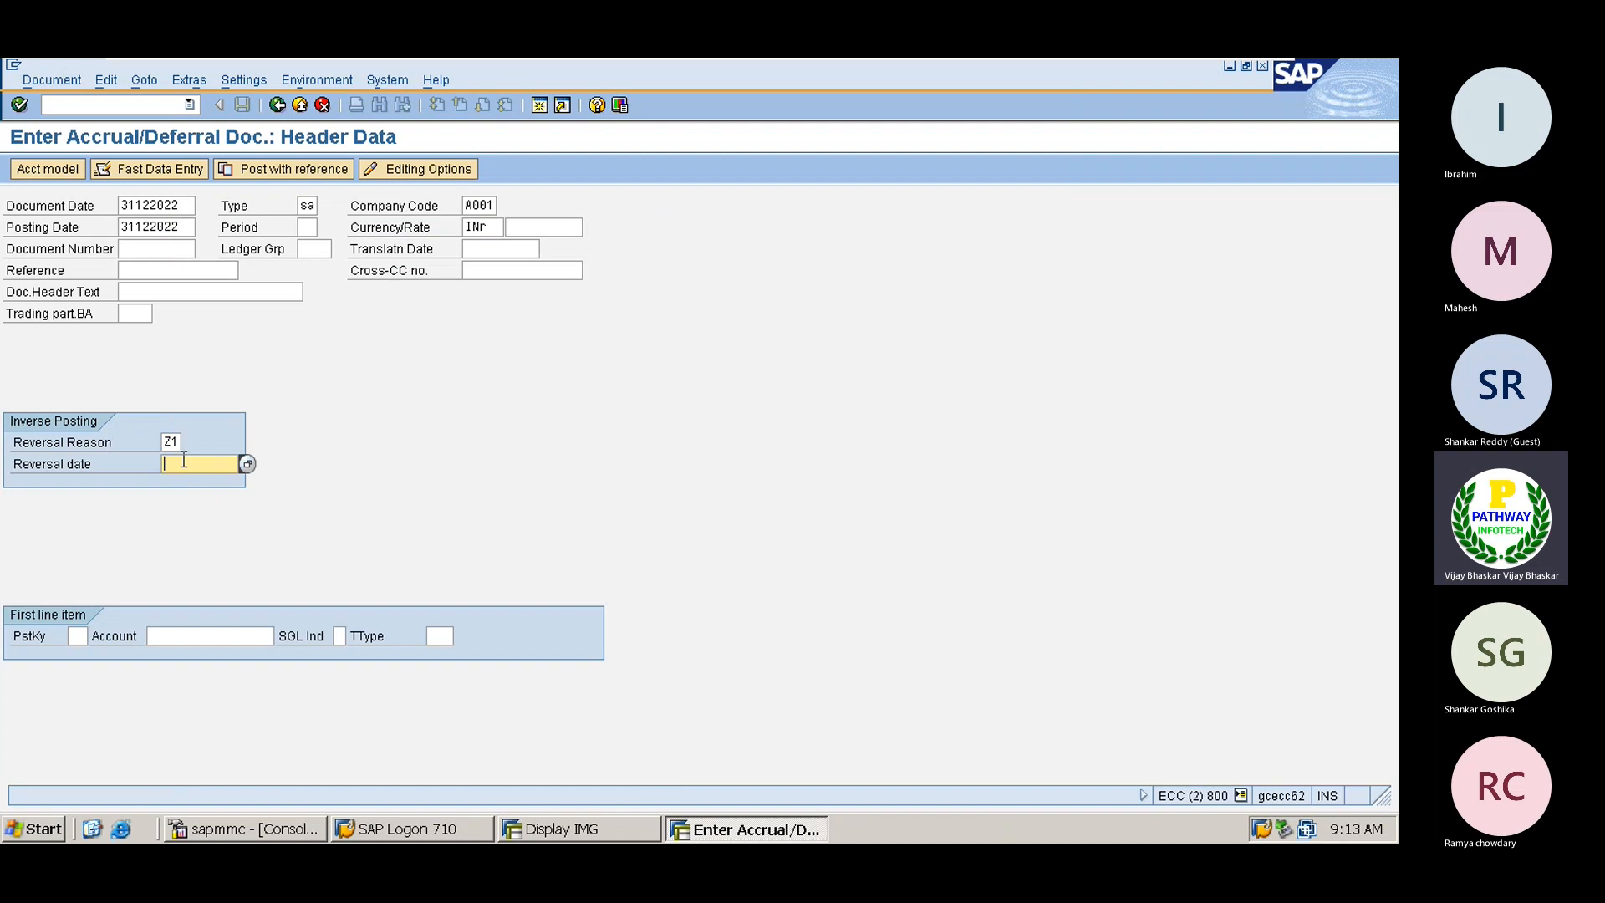
drag(190, 206, 122, 206)
click(123, 206)
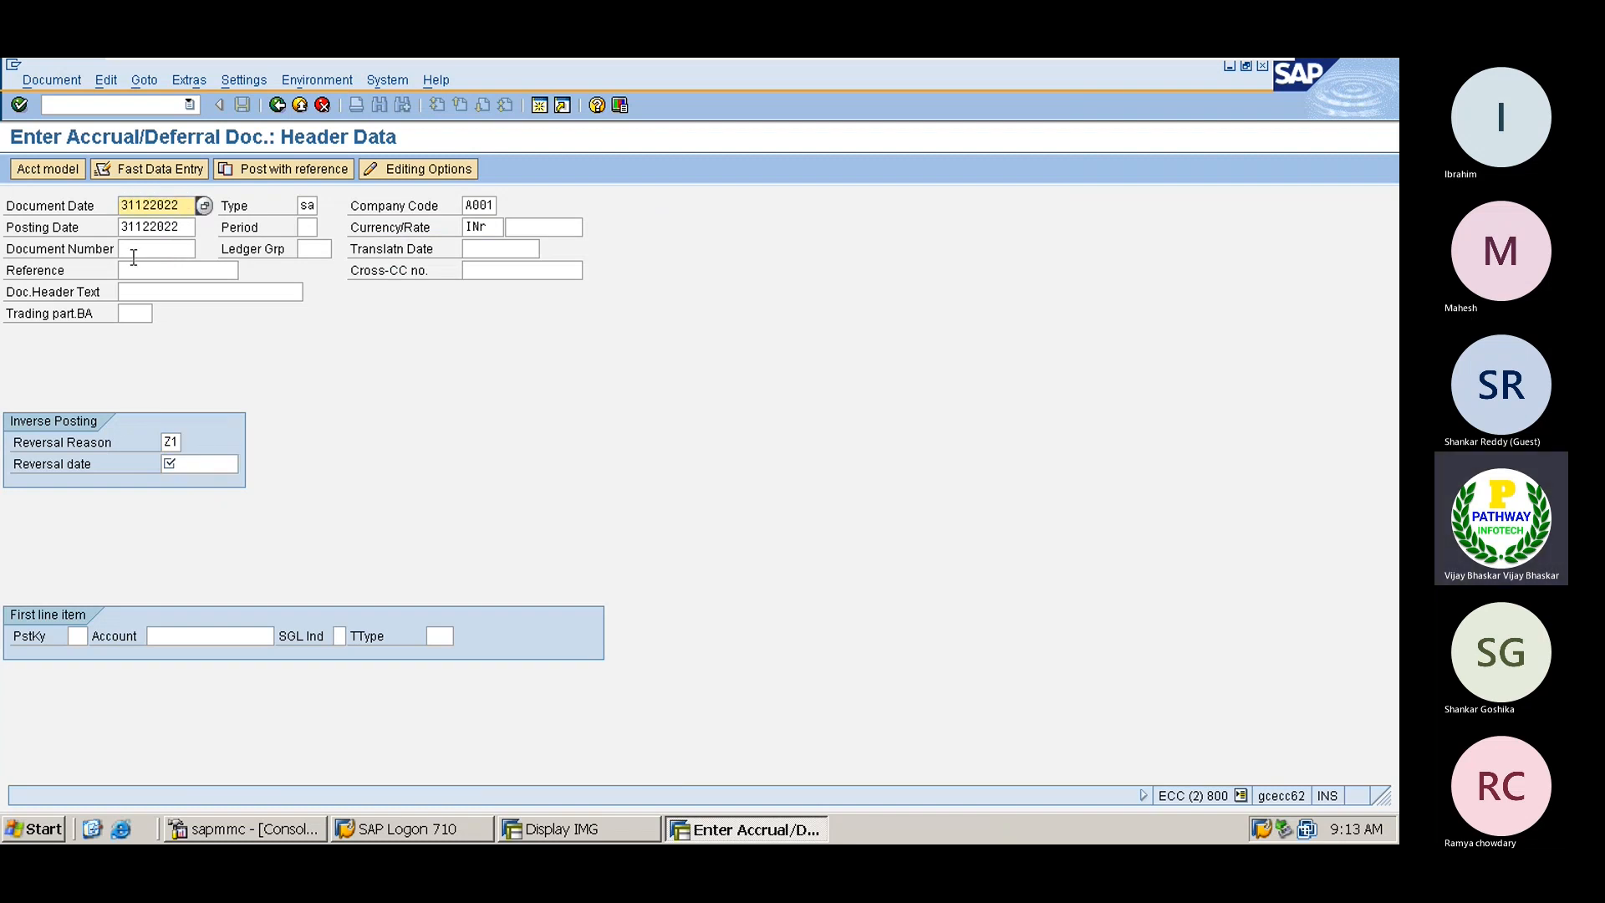
click(199, 465)
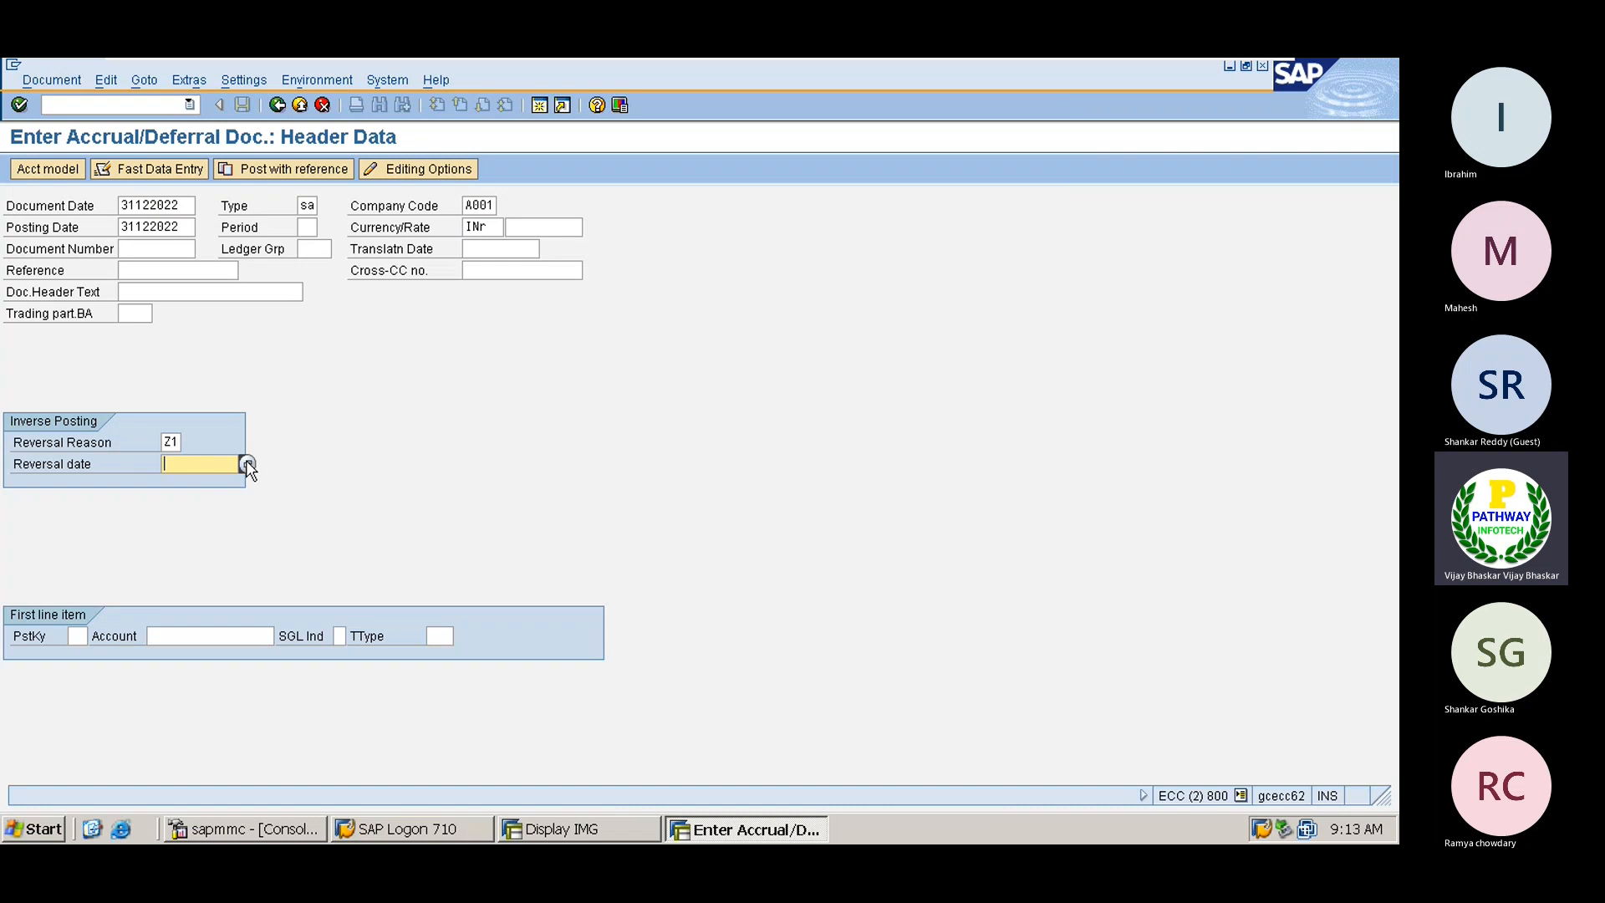
click(248, 465)
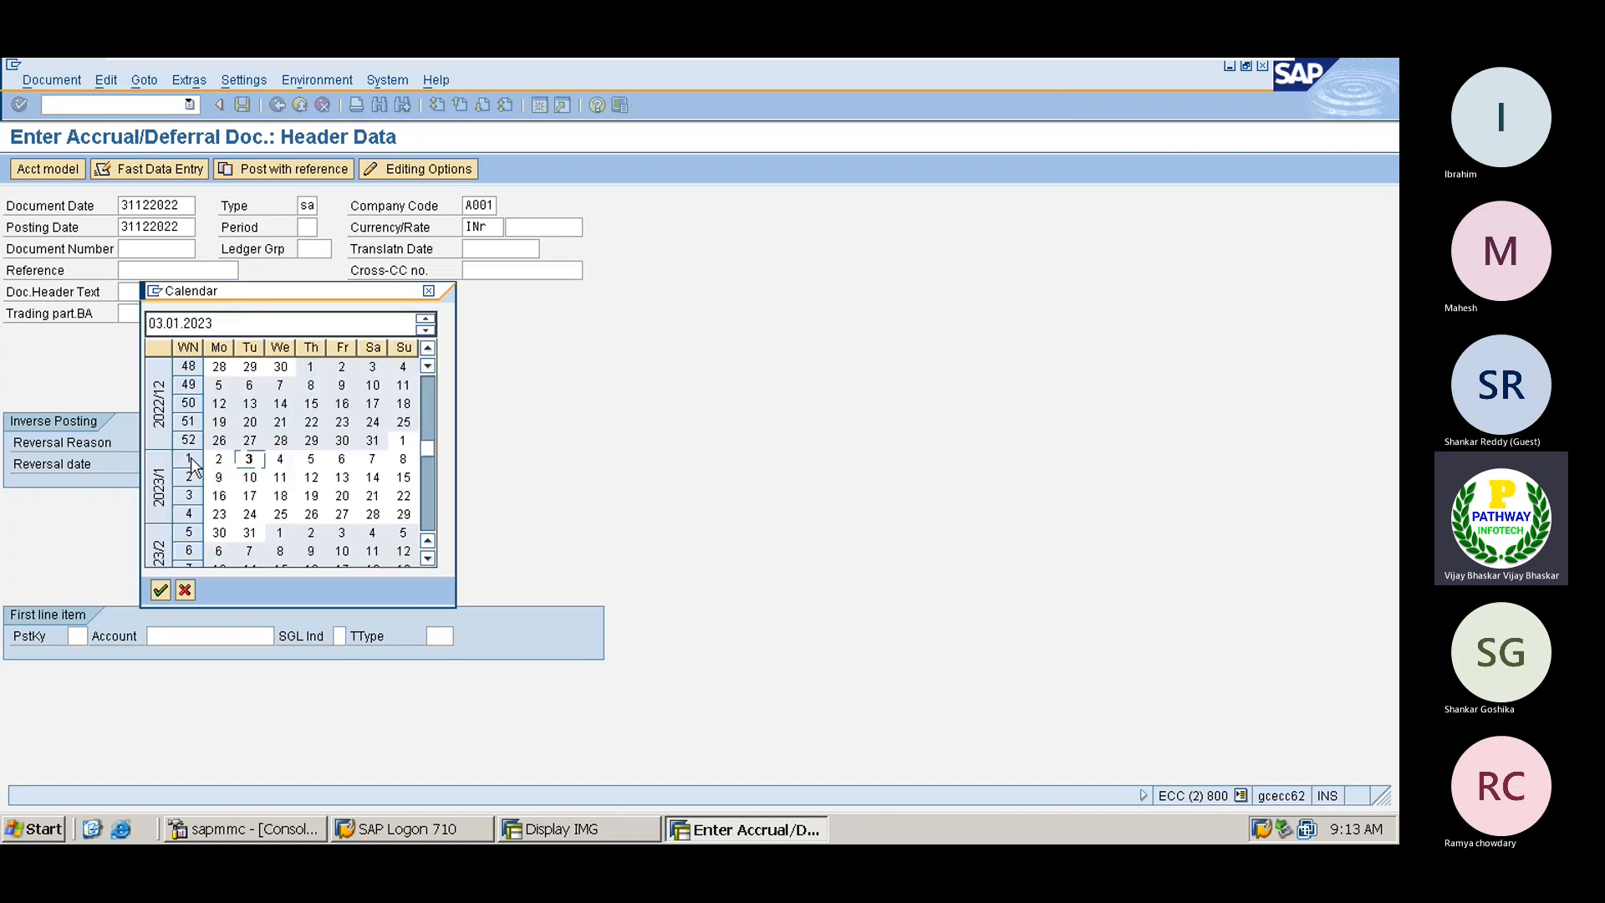
double_click(402, 442)
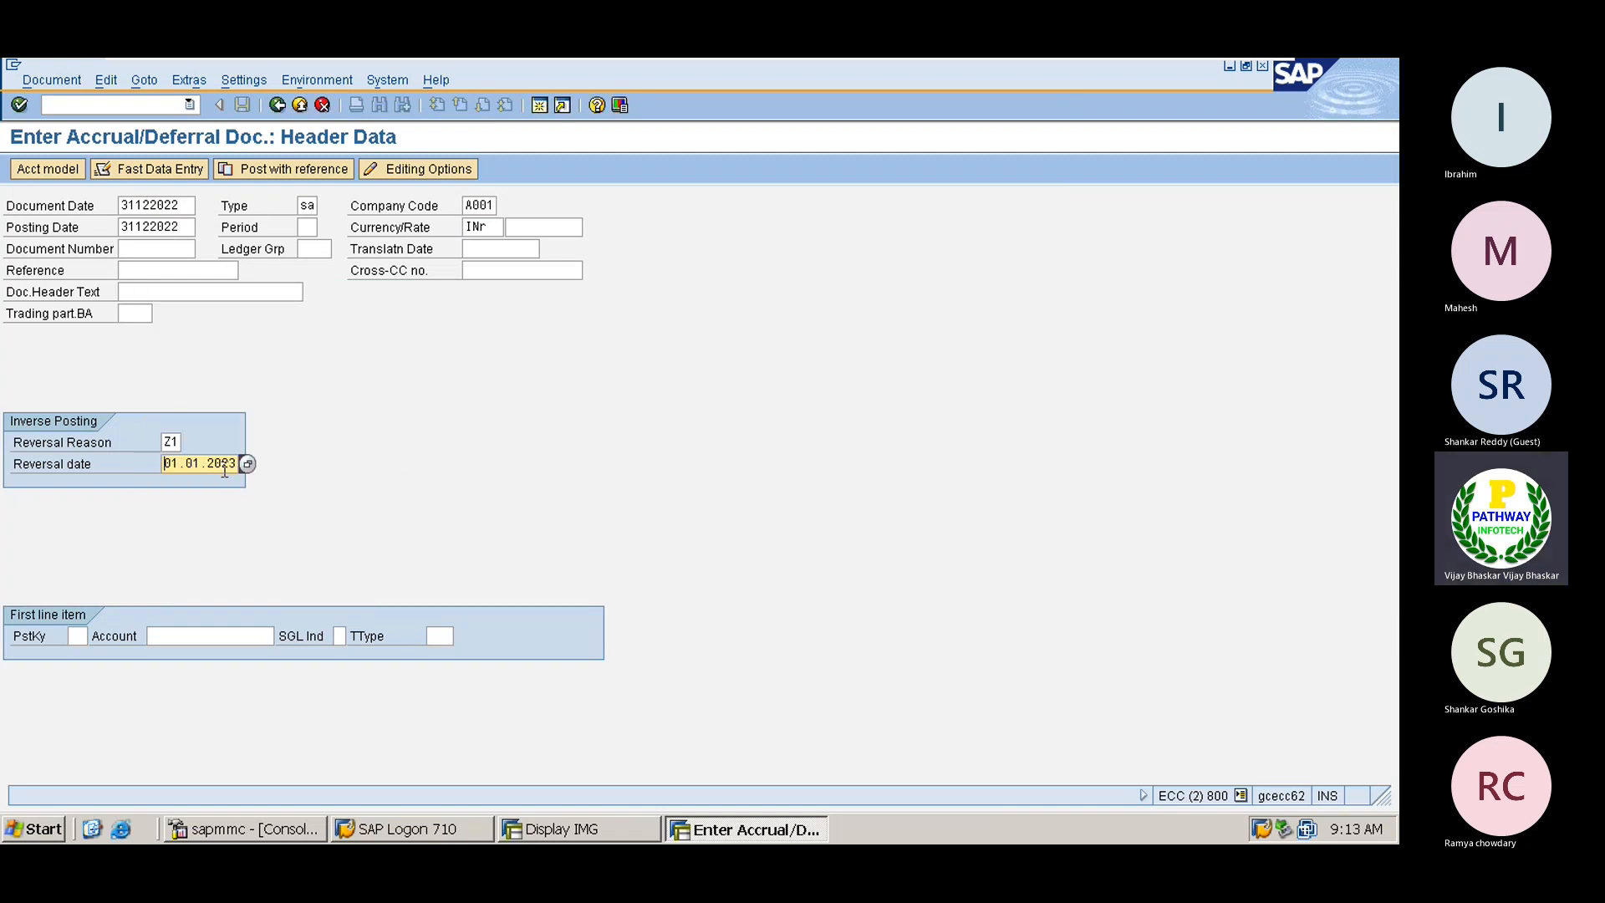
Step: Start the first line item with posting key 40 and the Rent G/L account picked from the company code's account list
click(77, 635)
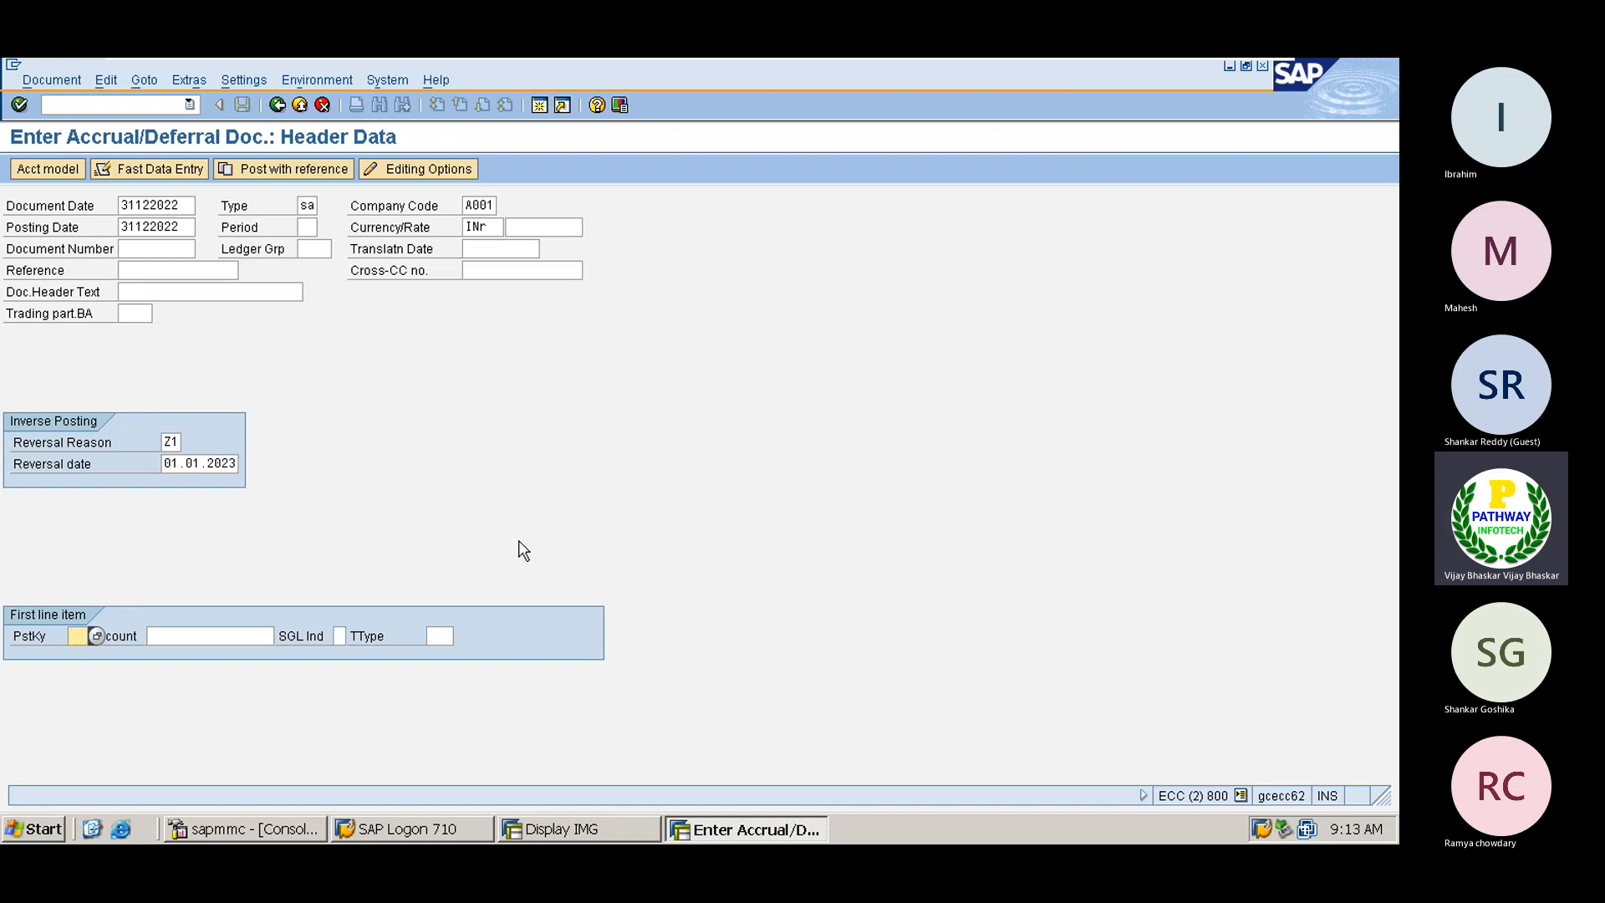
text(40)
key(Tab)
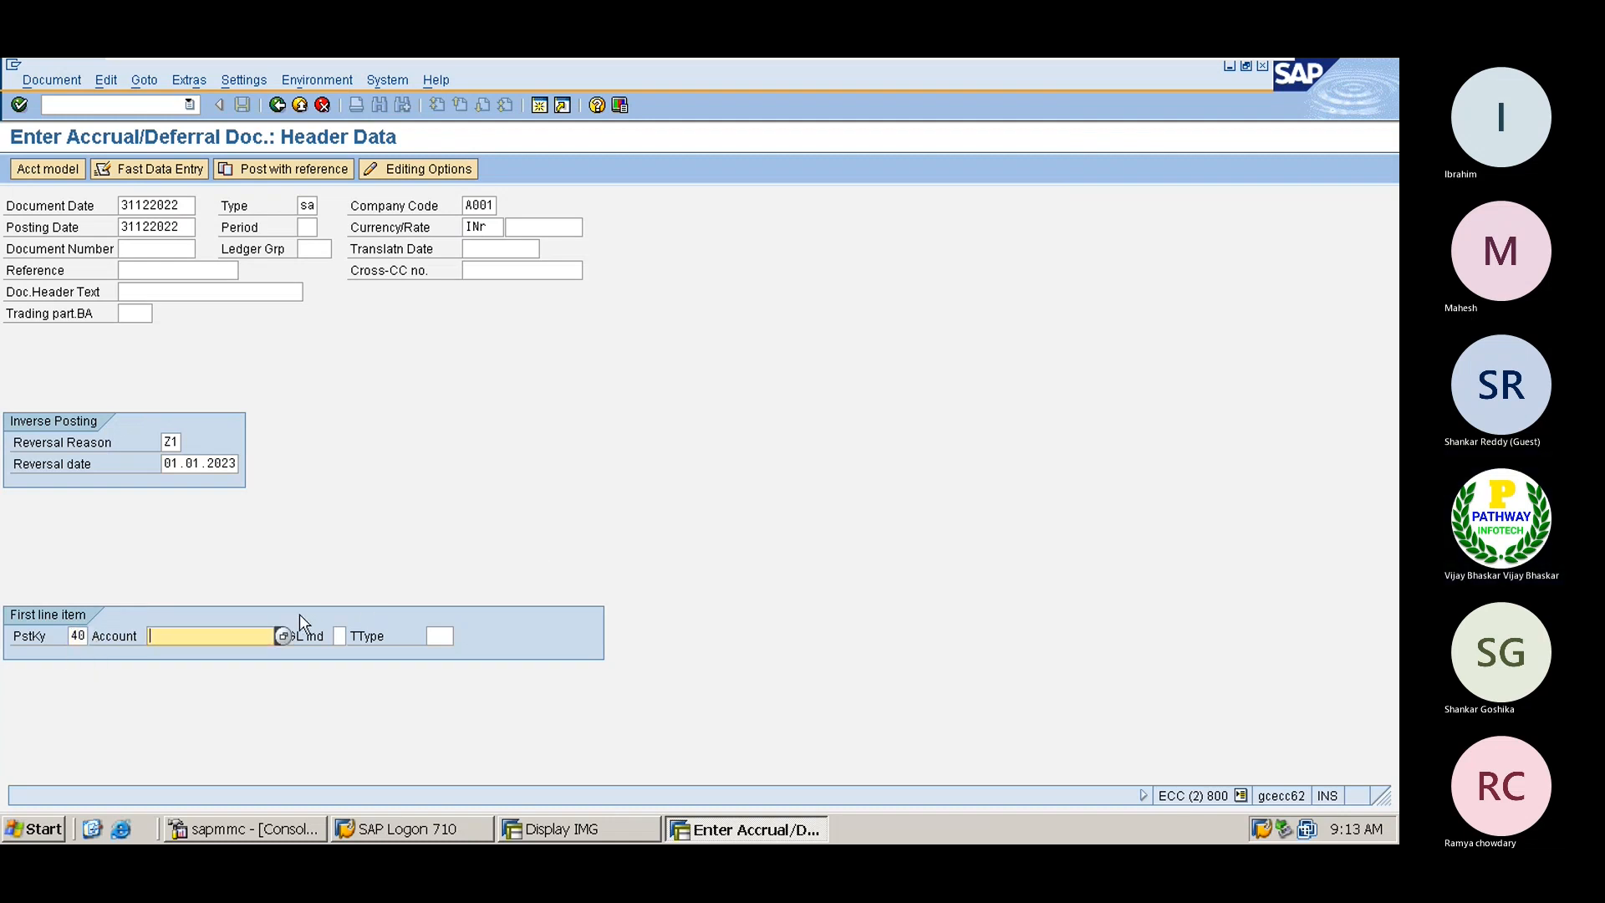
click(282, 636)
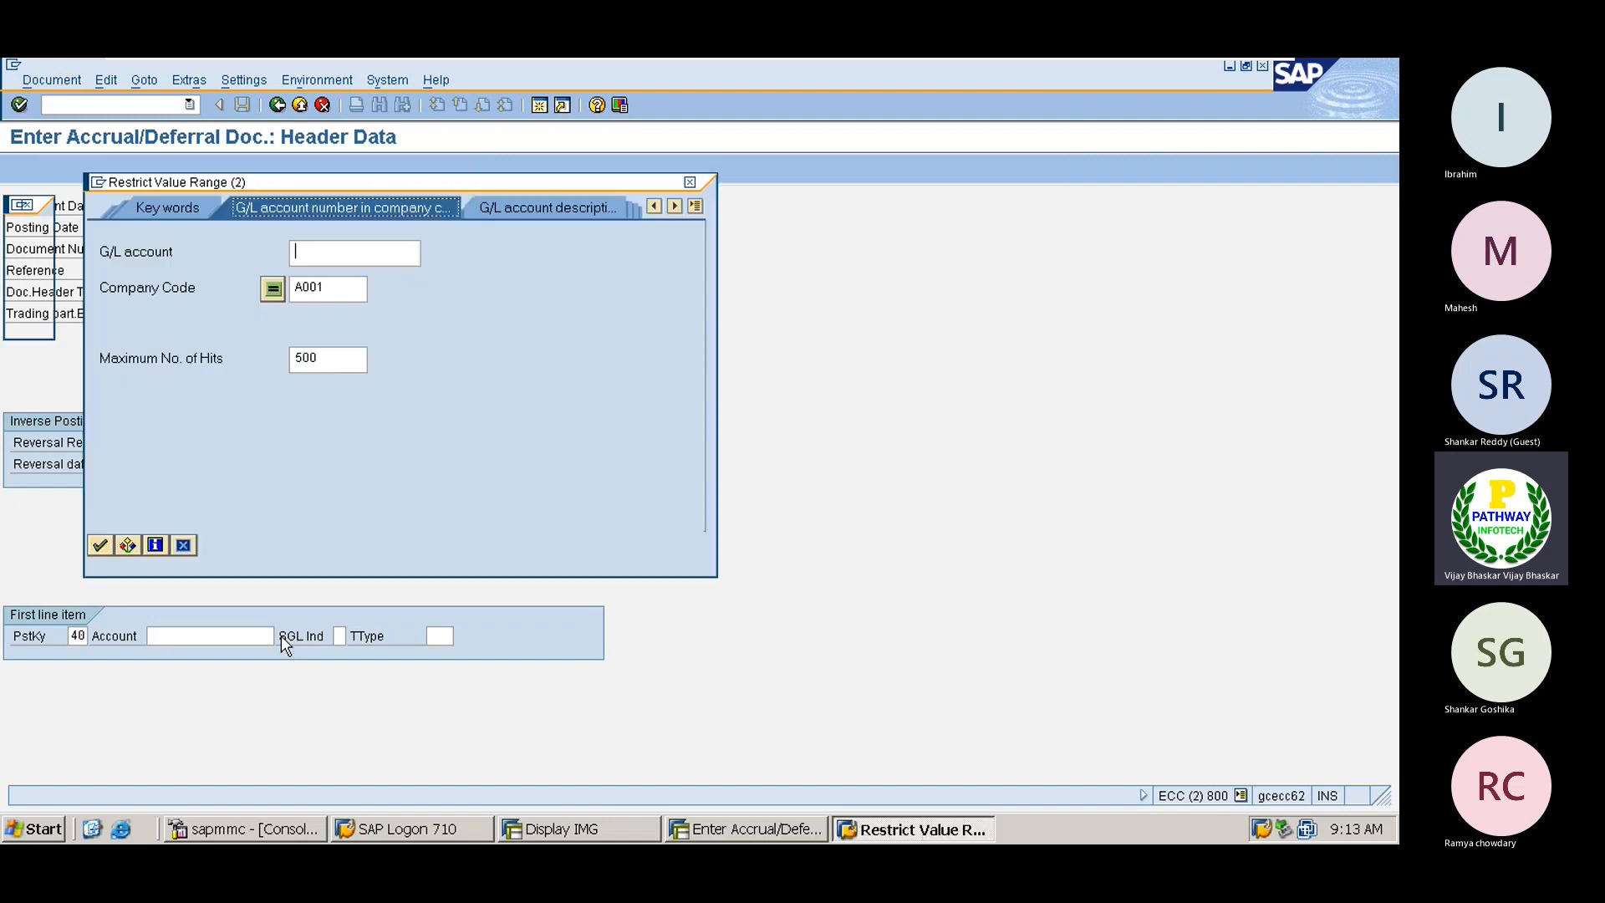
key(Return)
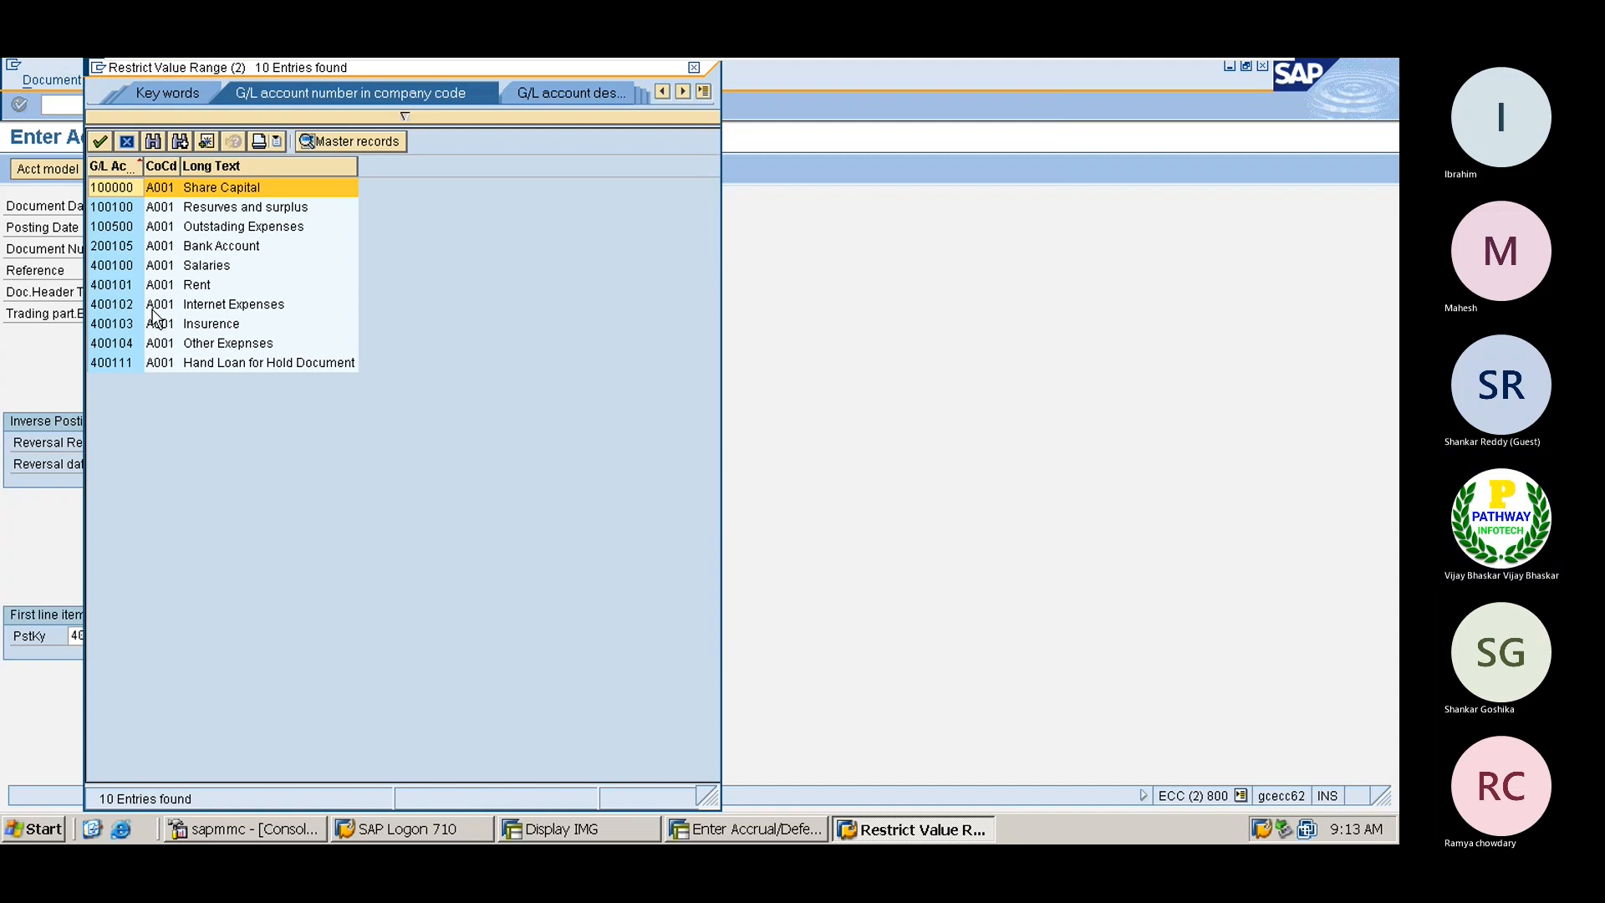
double_click(122, 284)
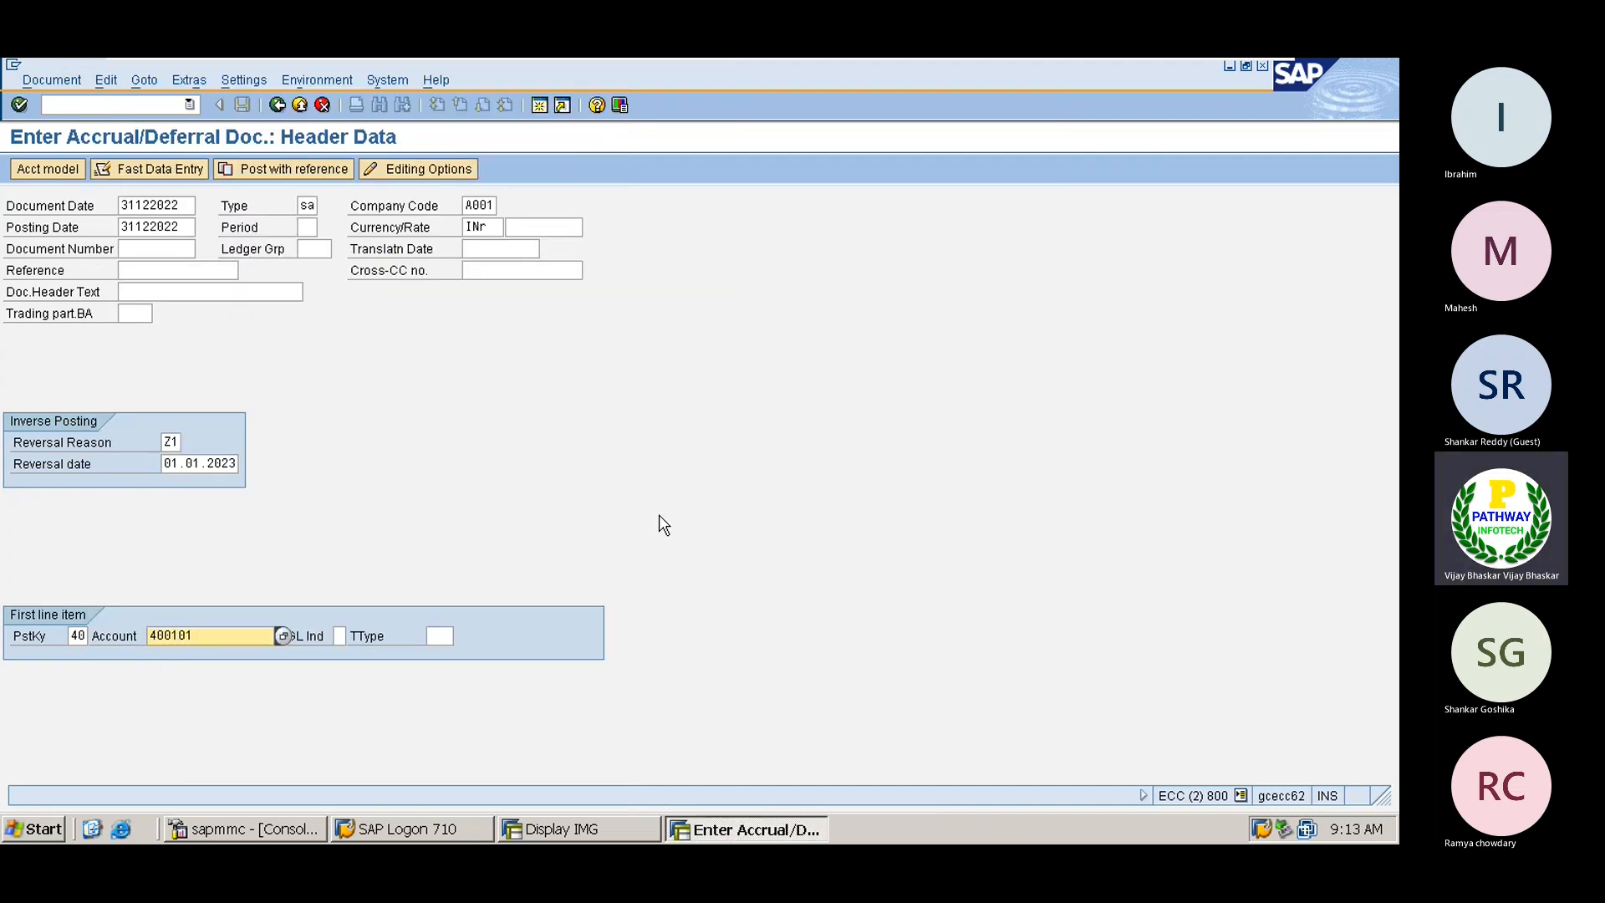
key(Return)
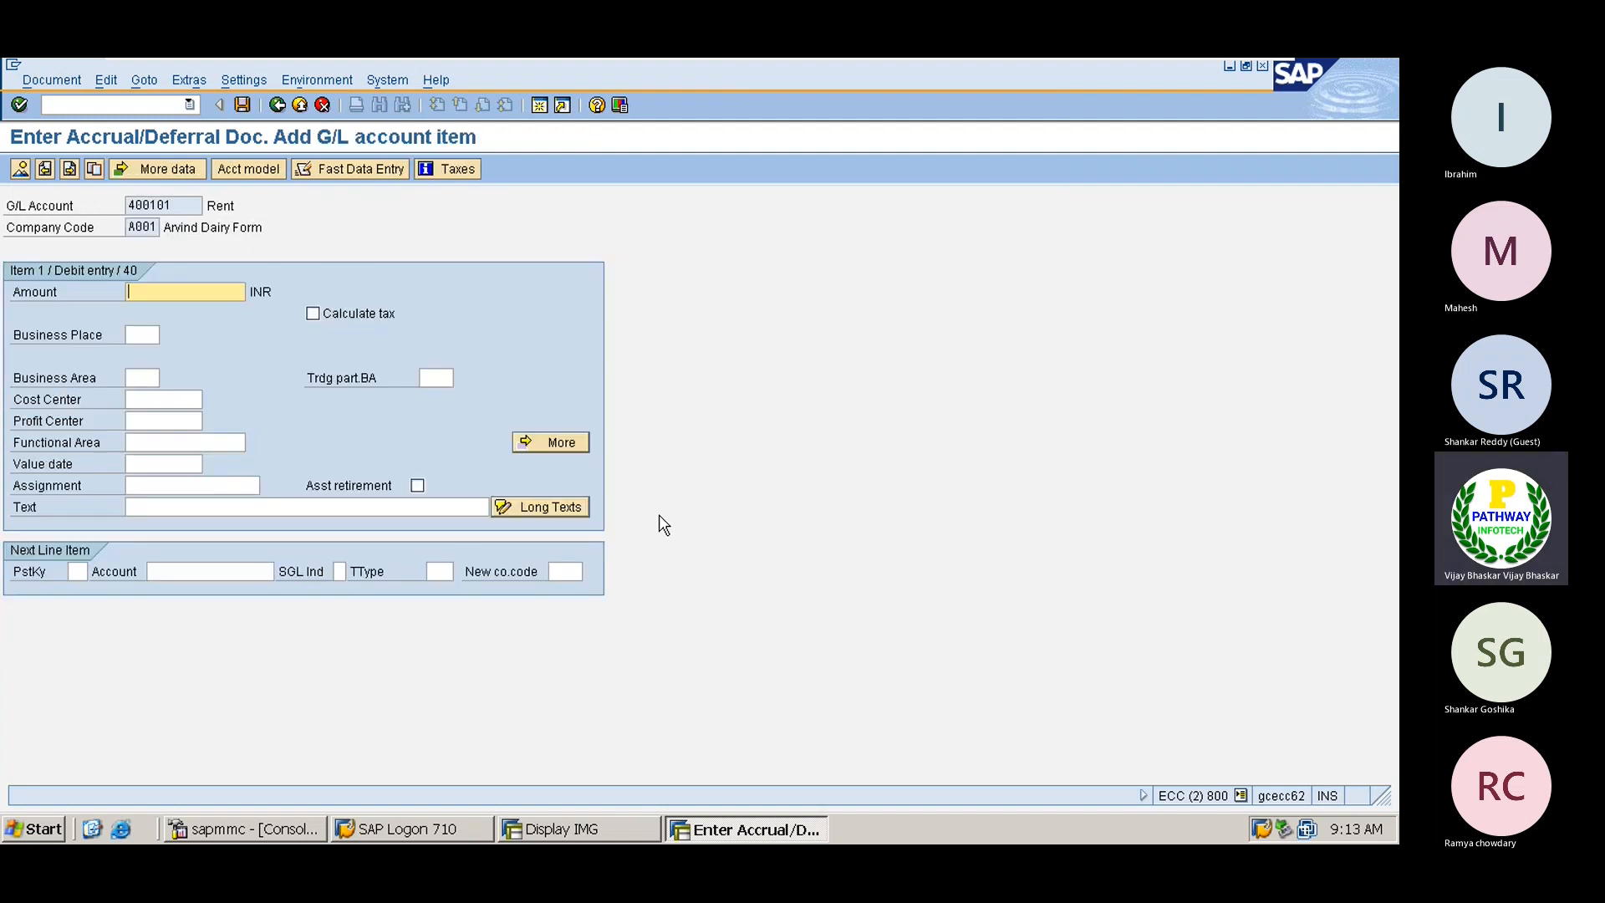
Step: Set the Rent debit item's amount to 50000 INR and its text to "Rent provision for the month Dec'22"
text(50000)
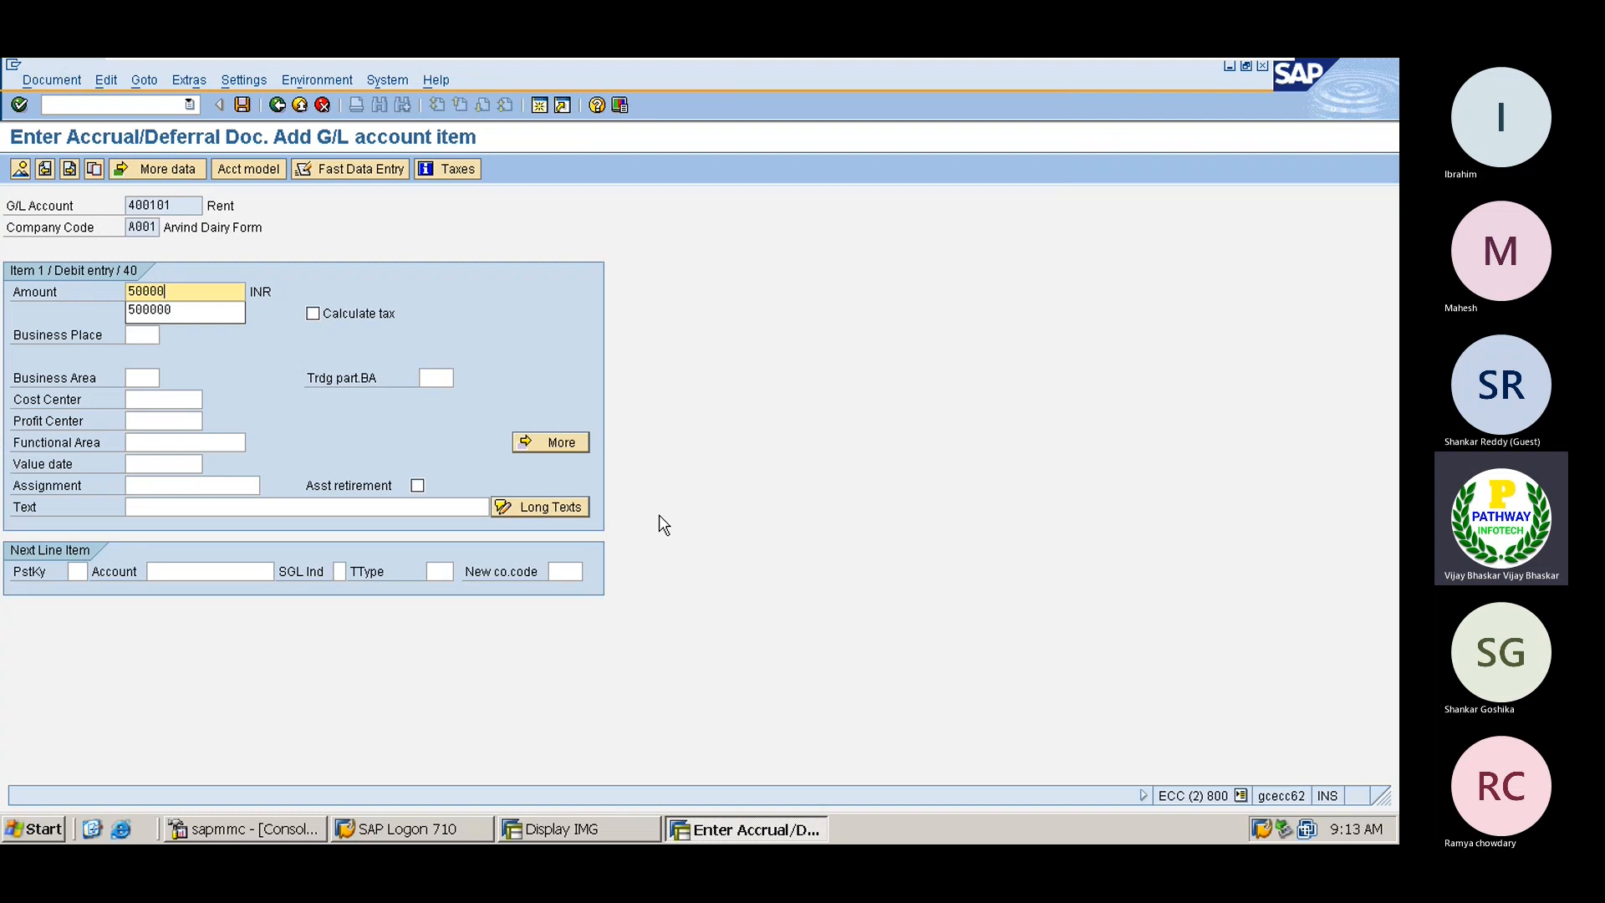
key(Tab)
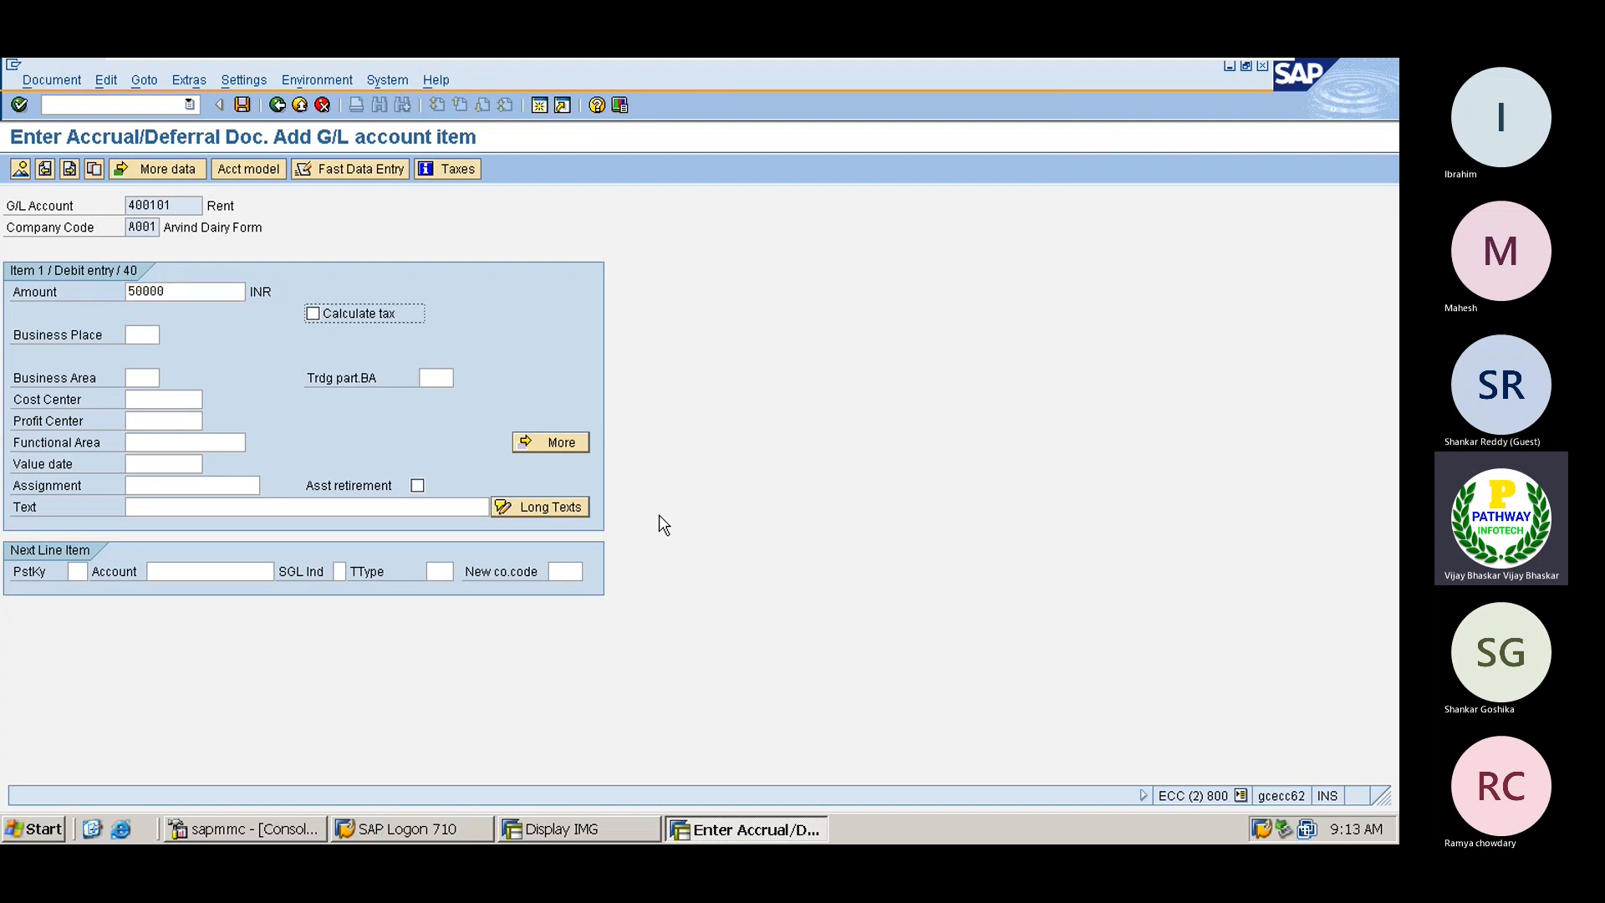
click(145, 330)
click(142, 378)
click(184, 509)
text(RE)
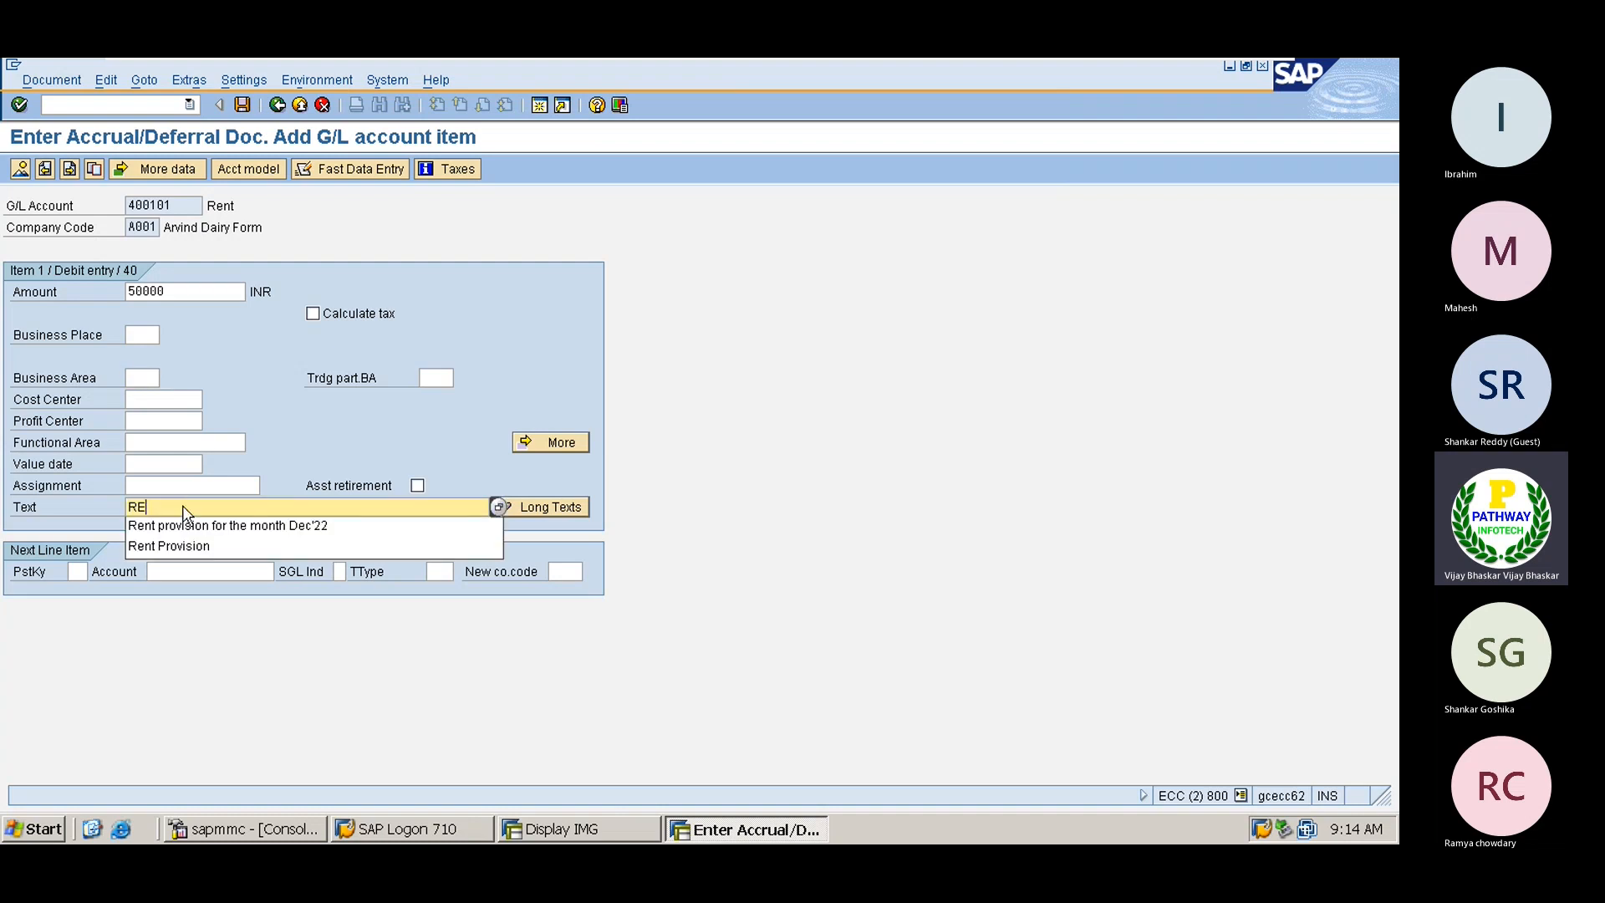
key(BackSpace)
key(BackSpace)
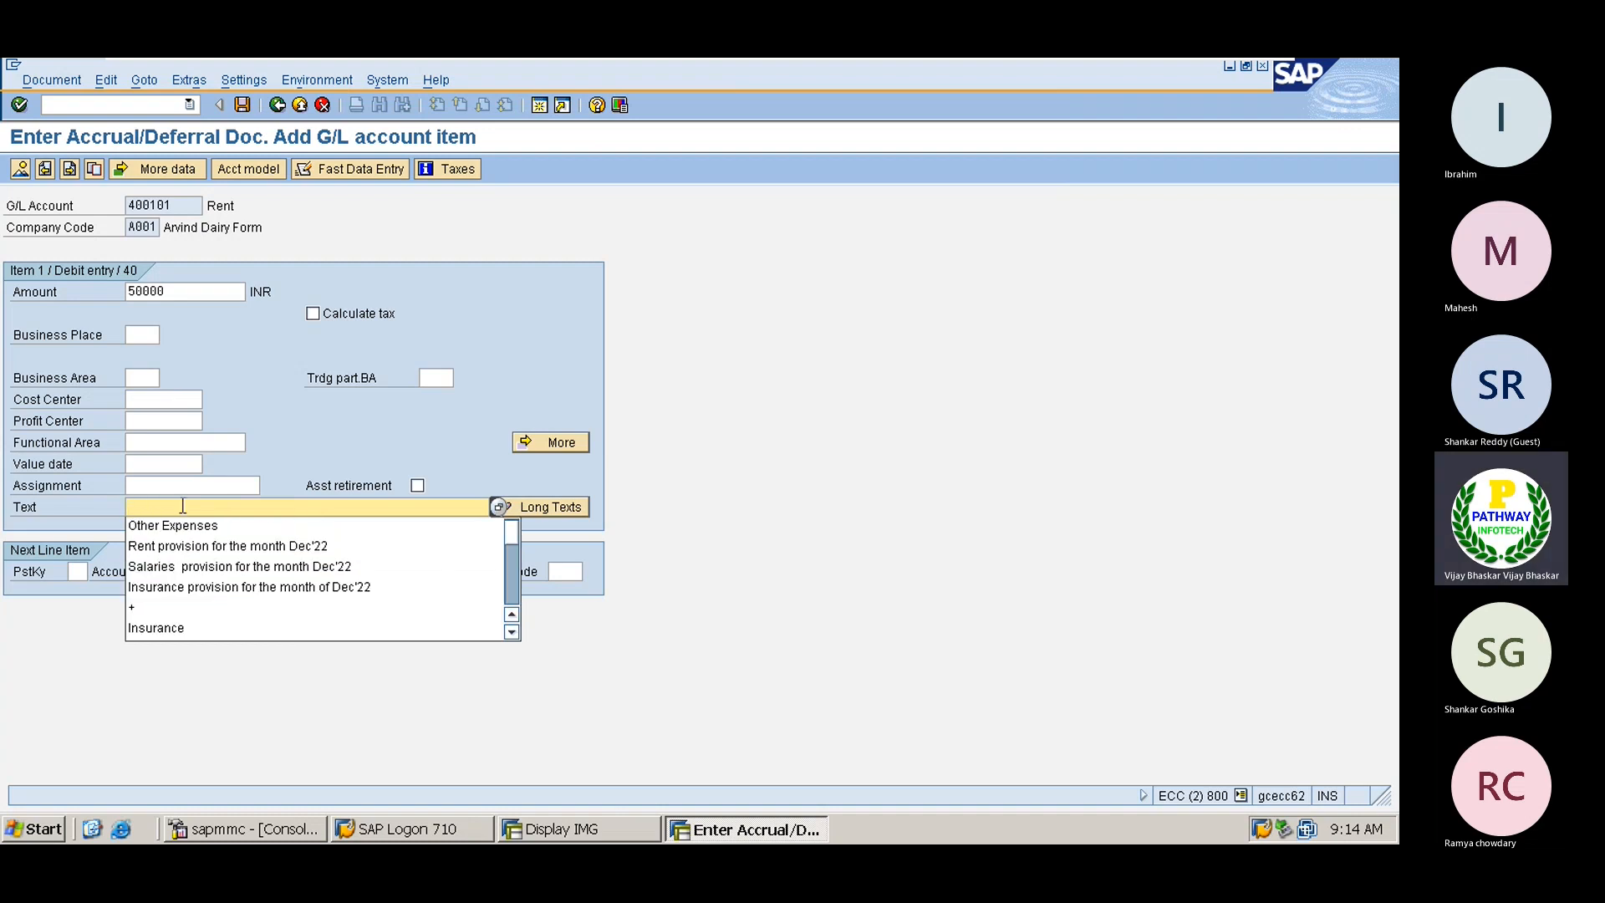
text(REnbt)
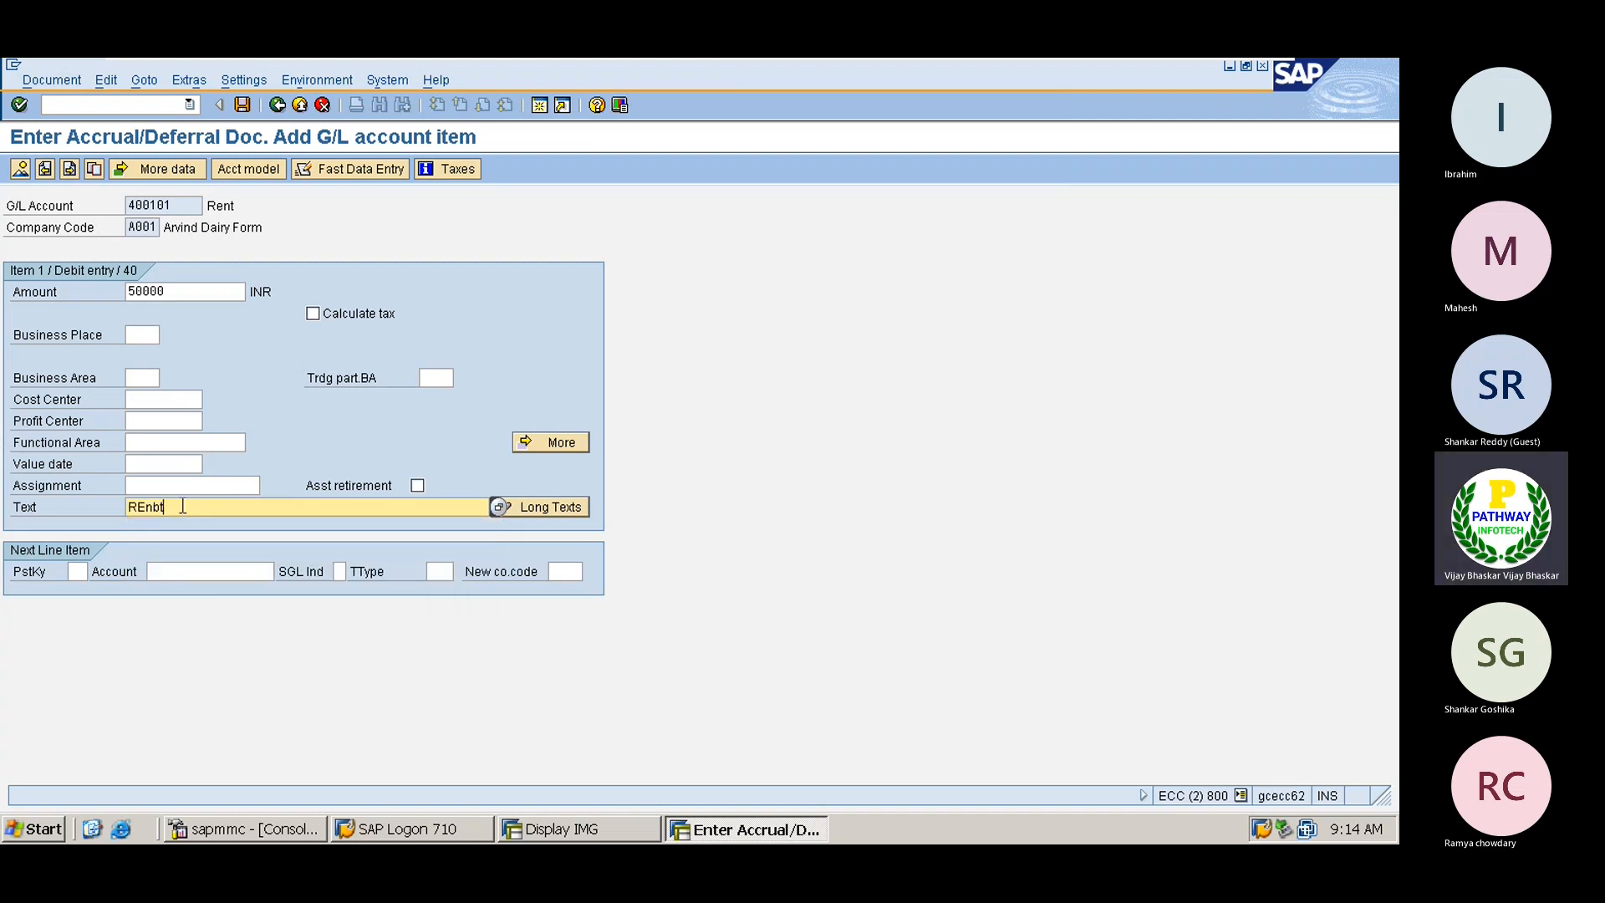
key(BackSpace)
key(BackSpace)
key(BackSpace)
key(BackSpace)
text(ent pr)
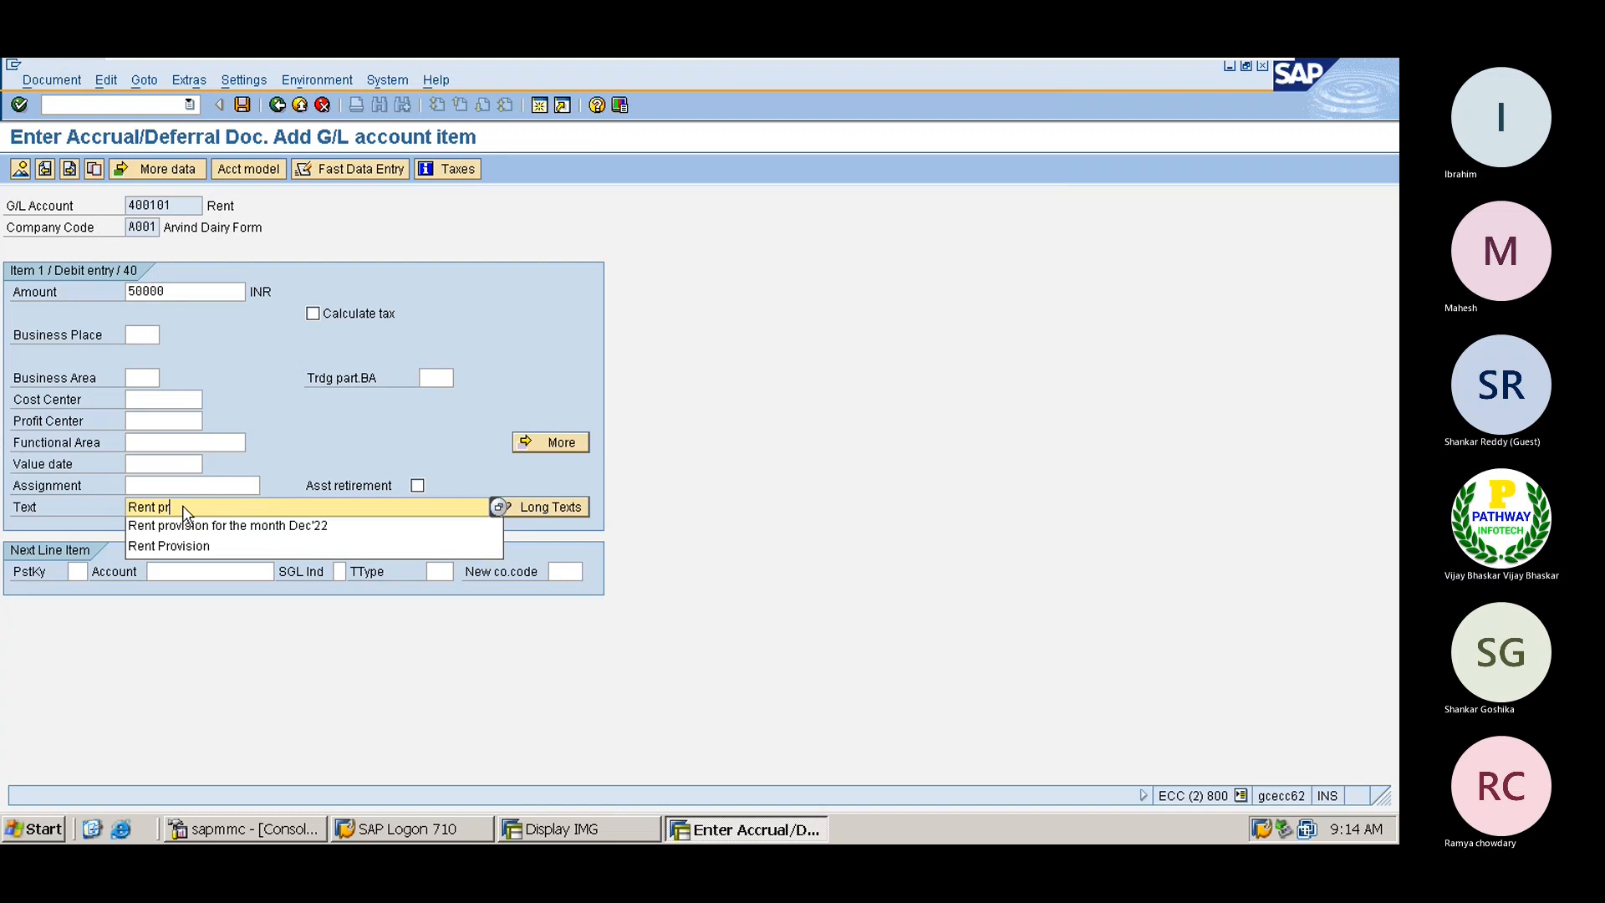
text(ovision for the m)
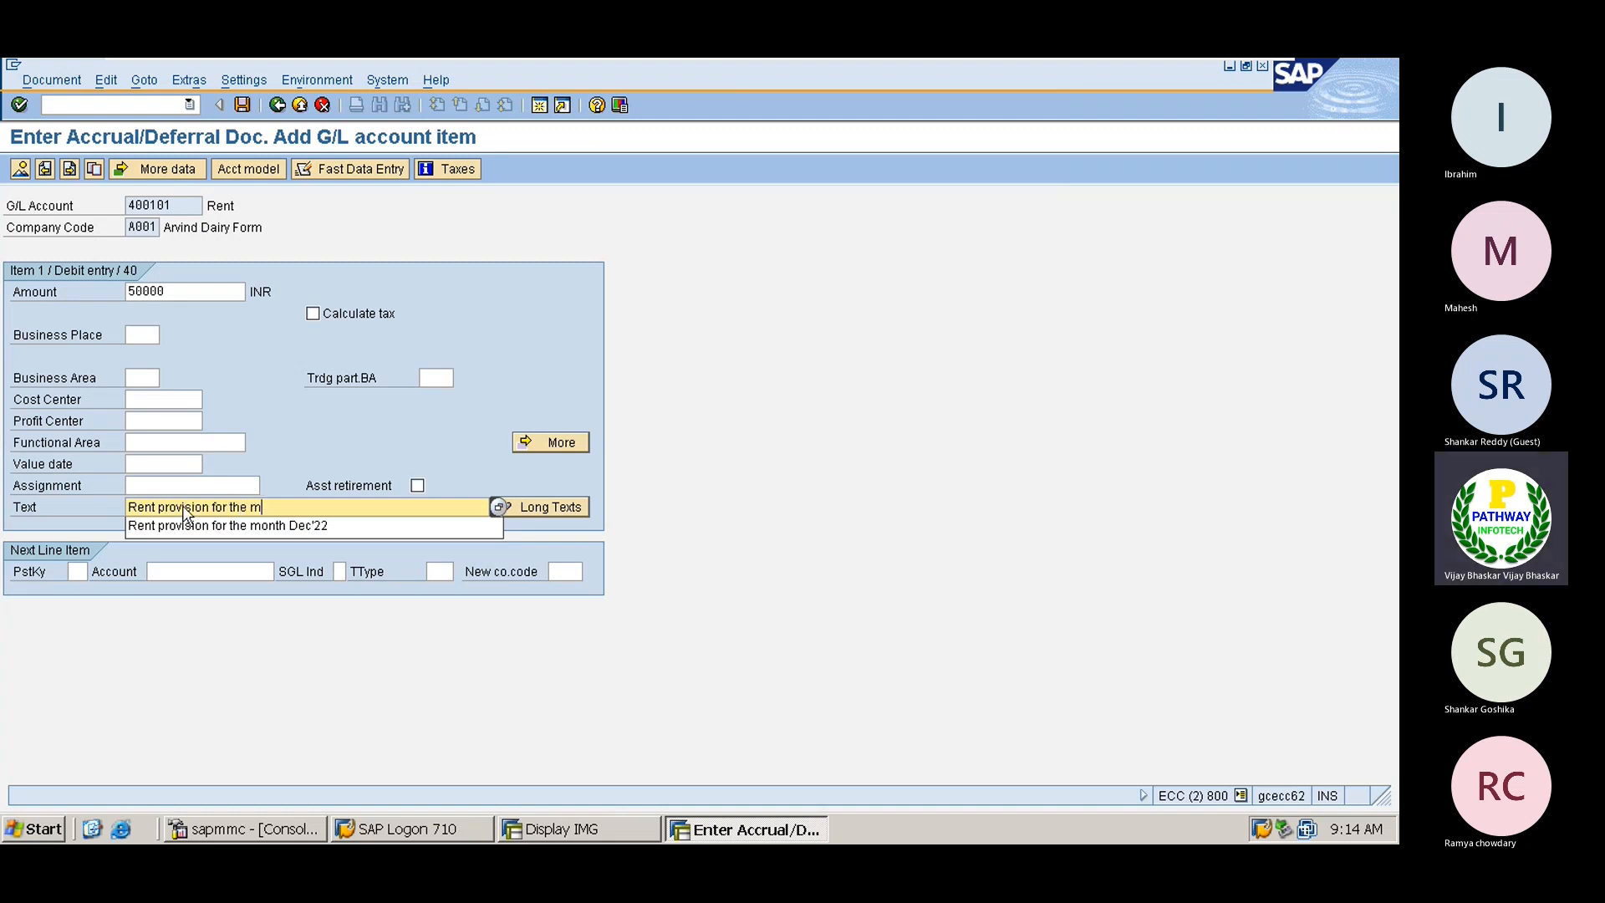
key(Down)
key(Return)
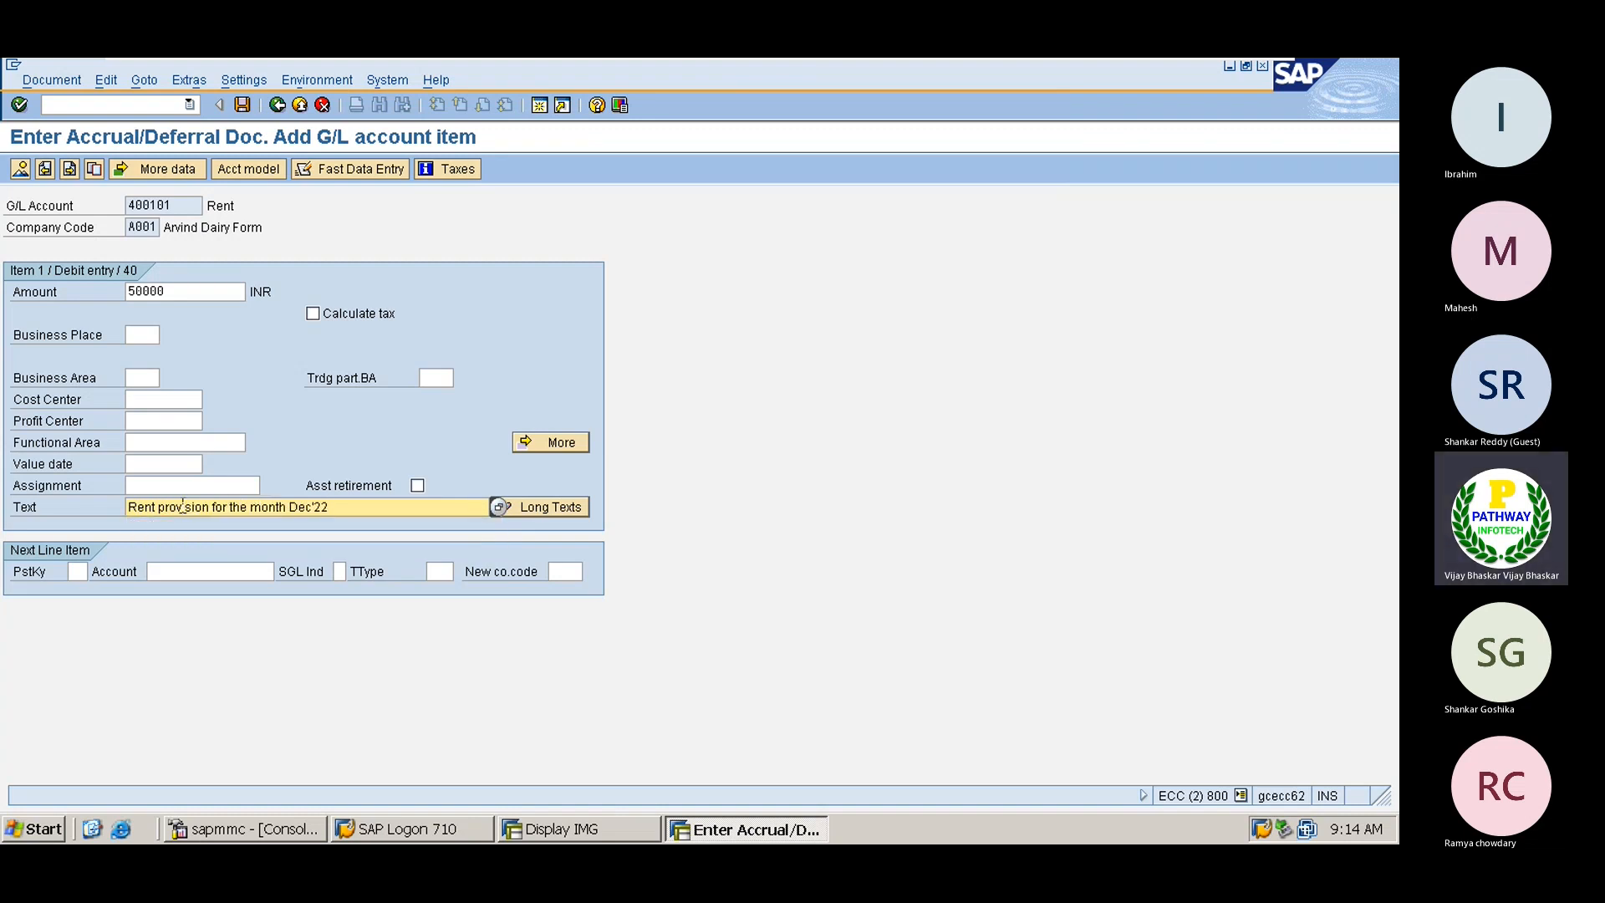
Step: Add the next line item with posting key 50 and the Outstading Expenses G/L account from the account list
key(Tab)
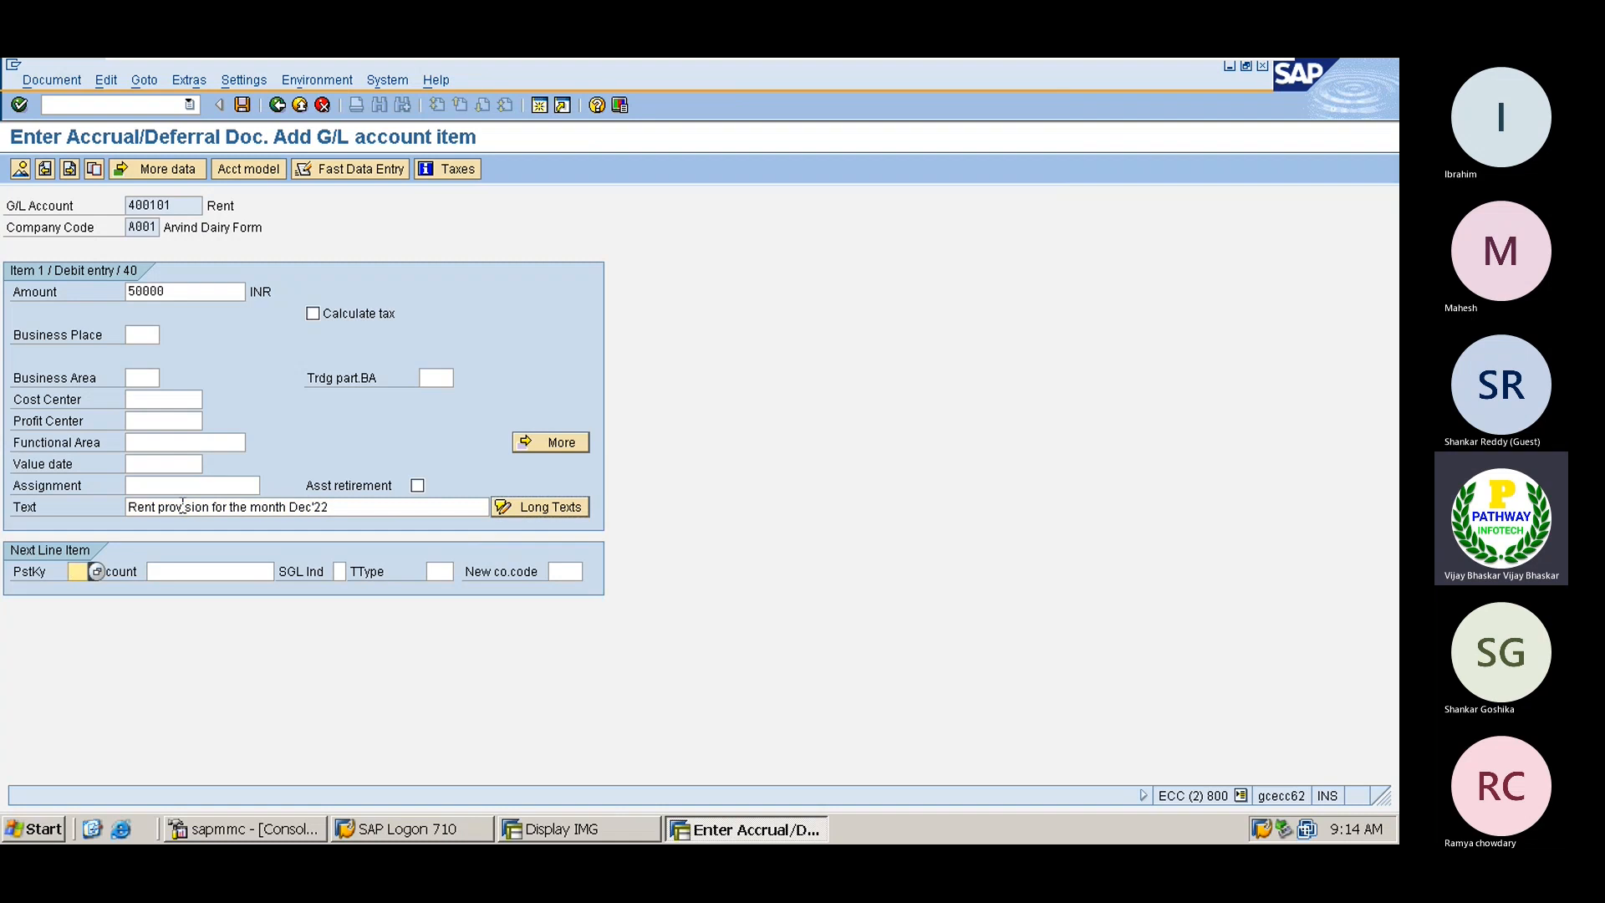
text(50)
key(Tab)
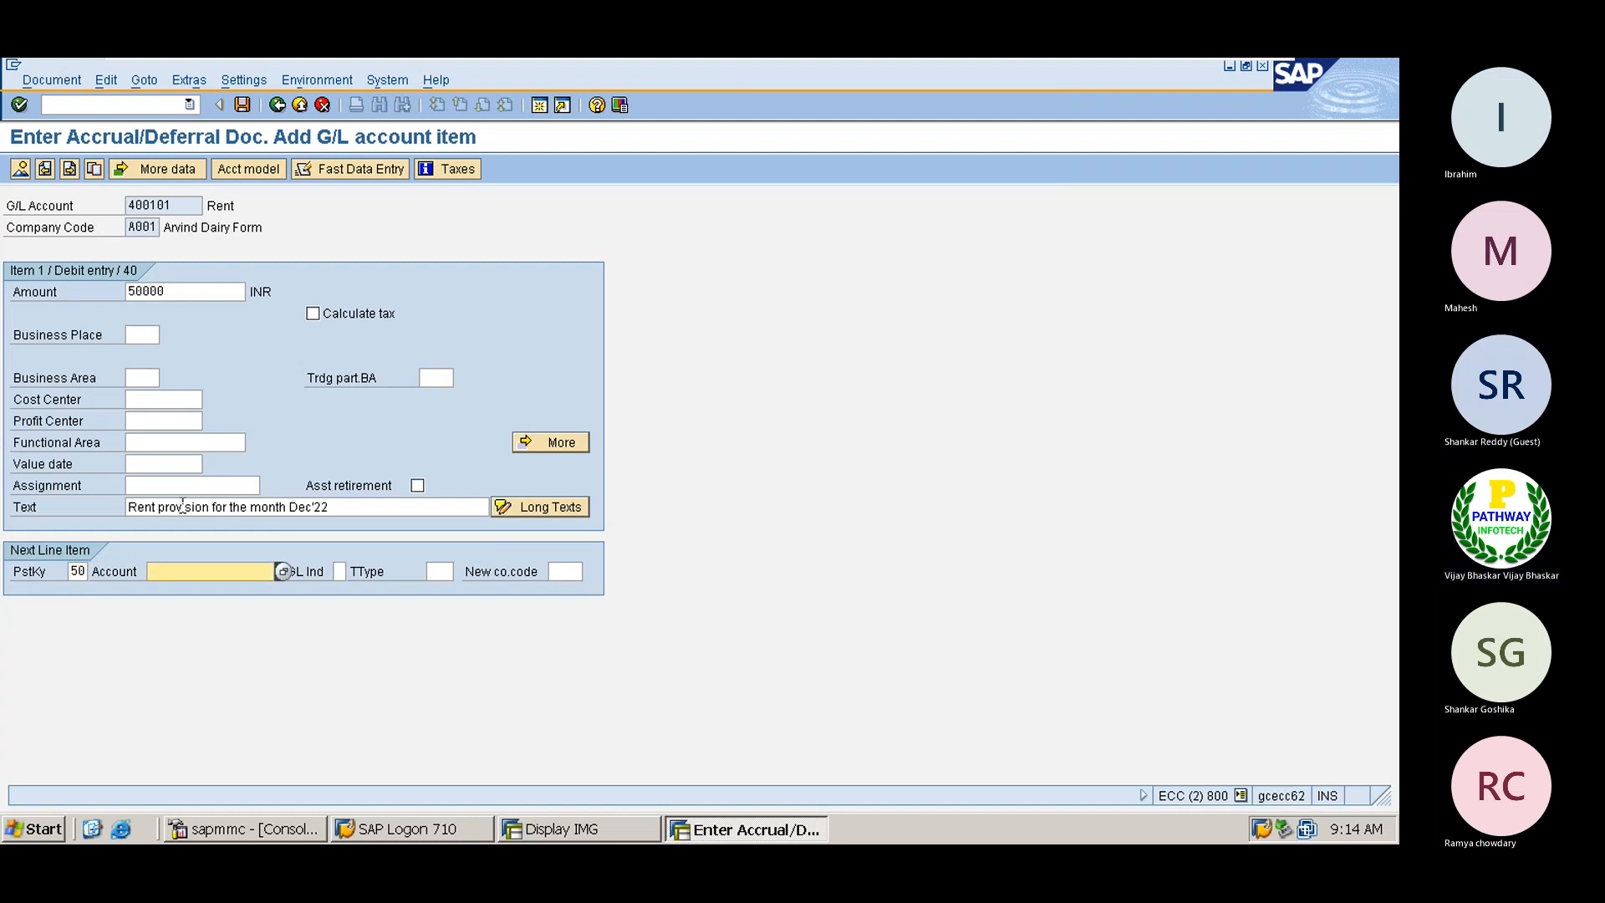
click(286, 575)
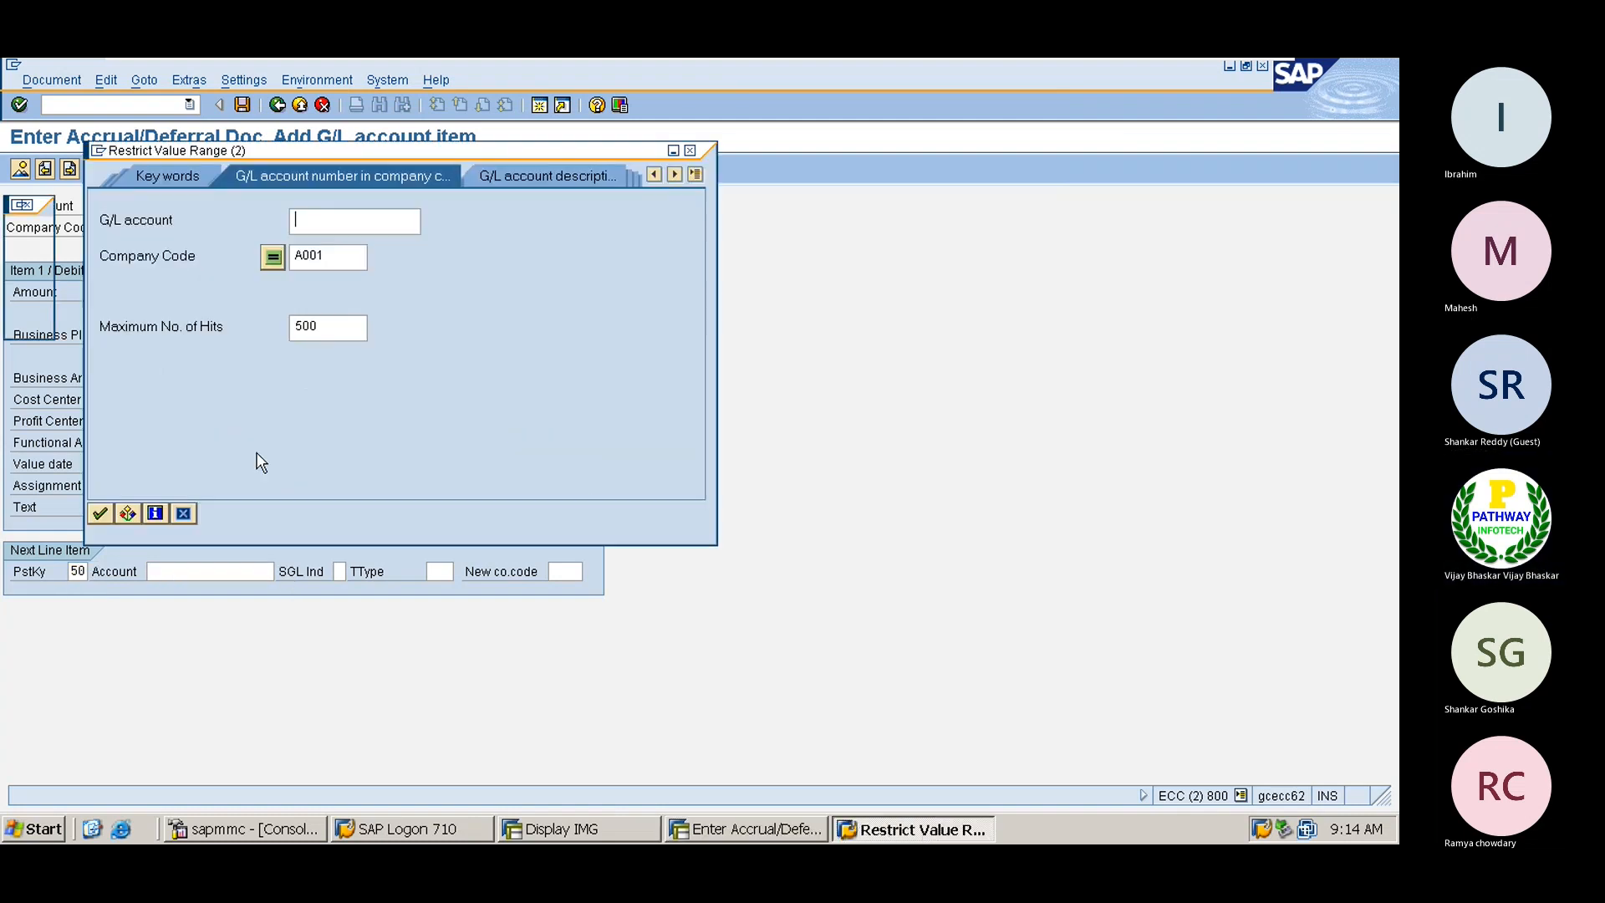
key(Return)
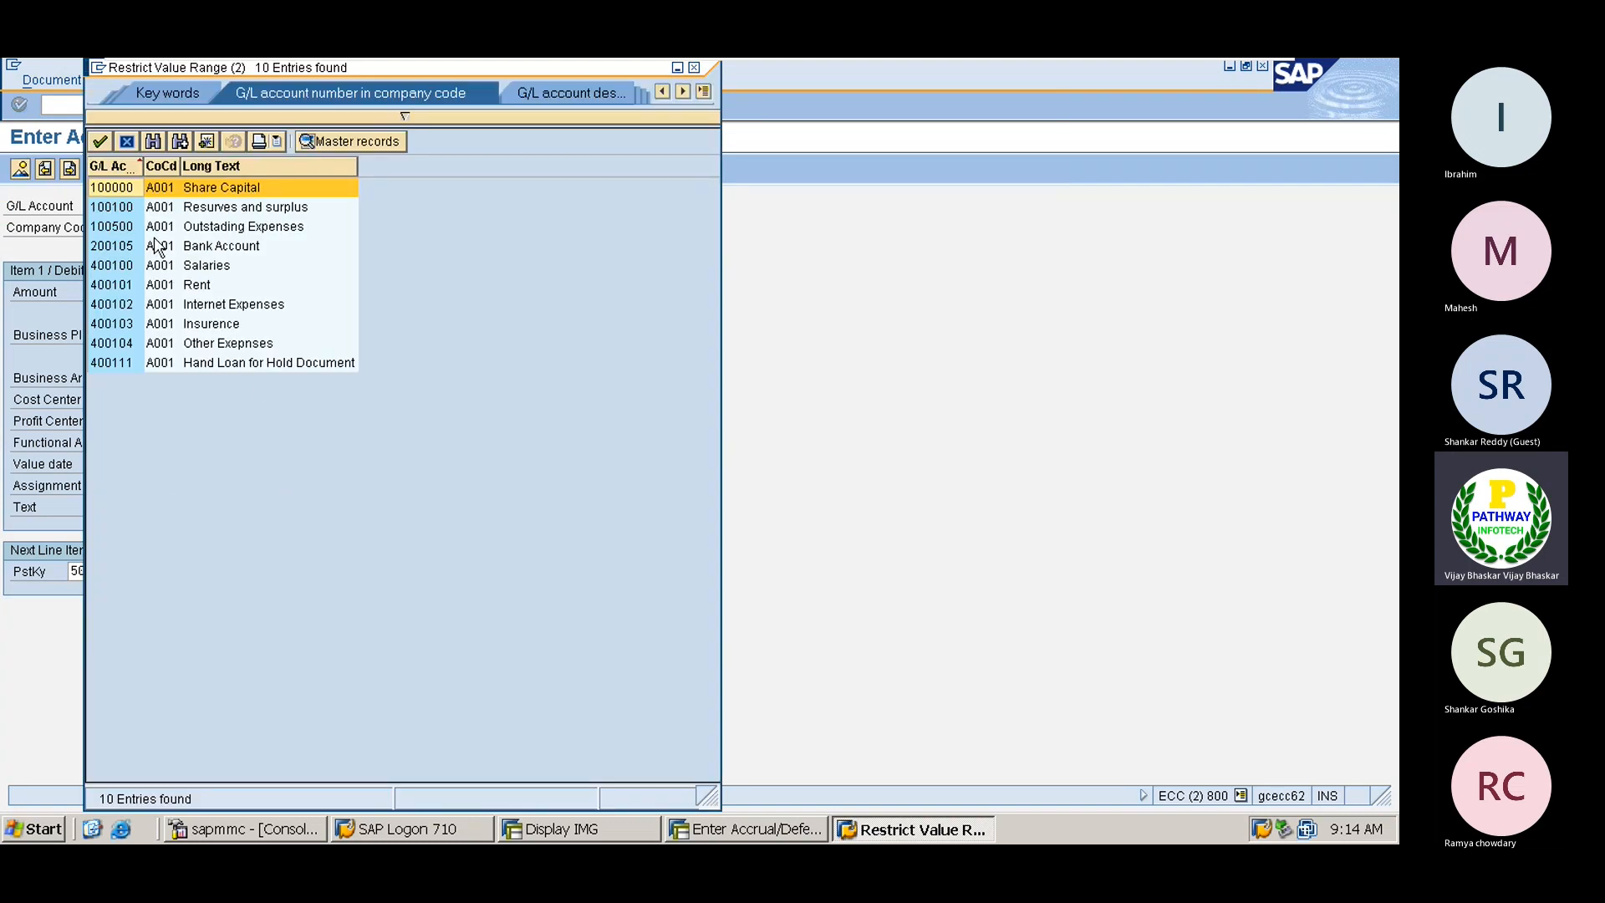
click(227, 230)
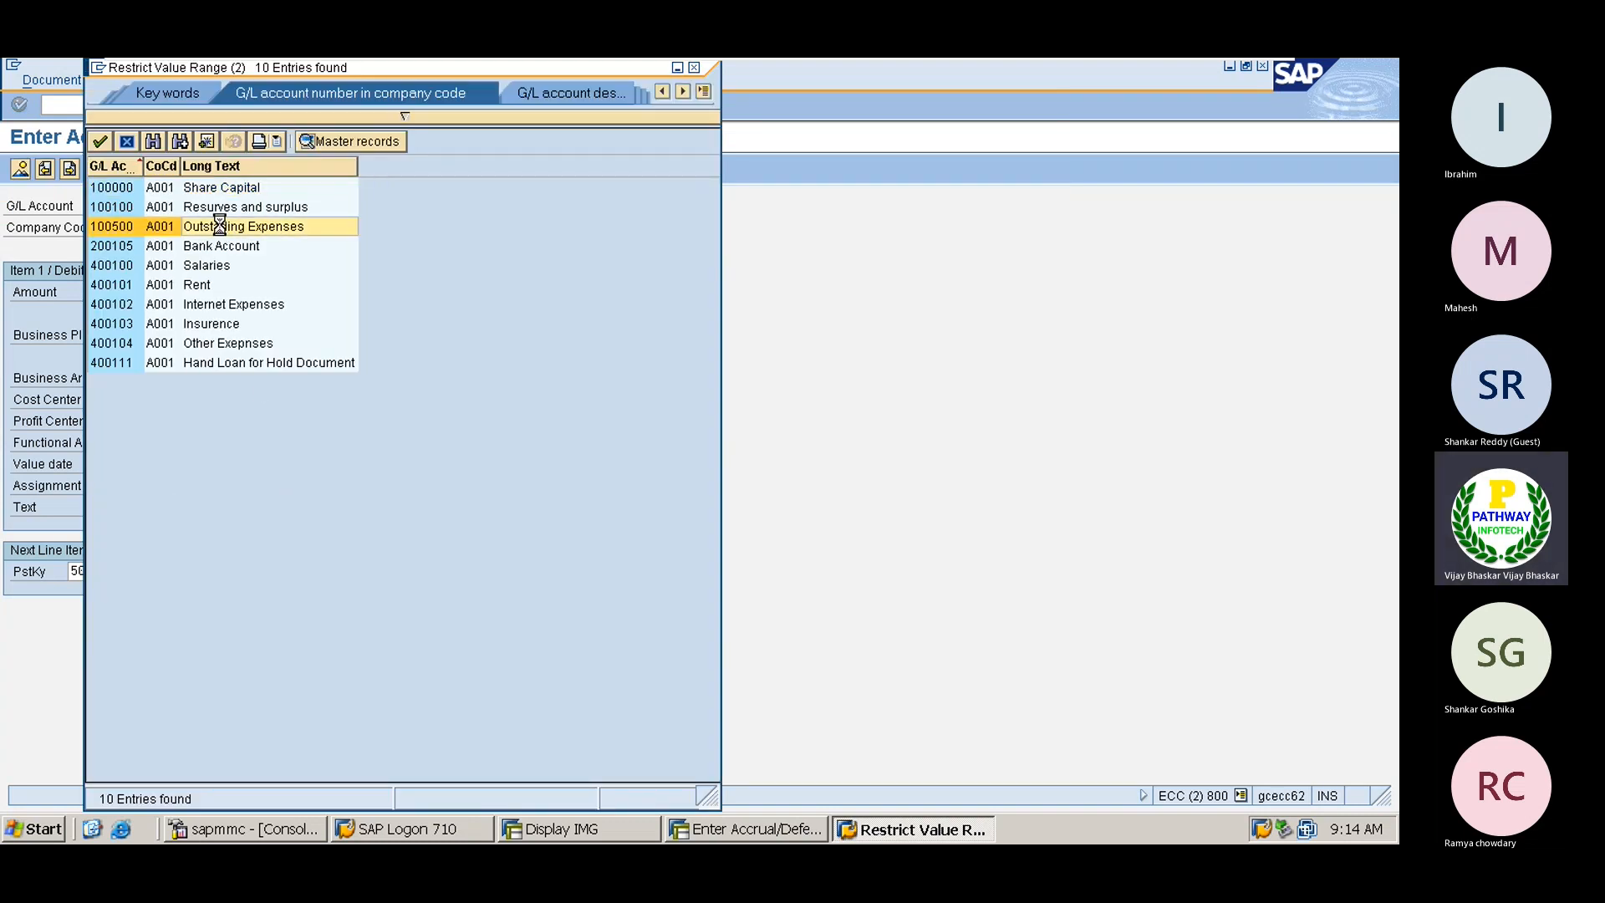
double_click(226, 228)
key(Return)
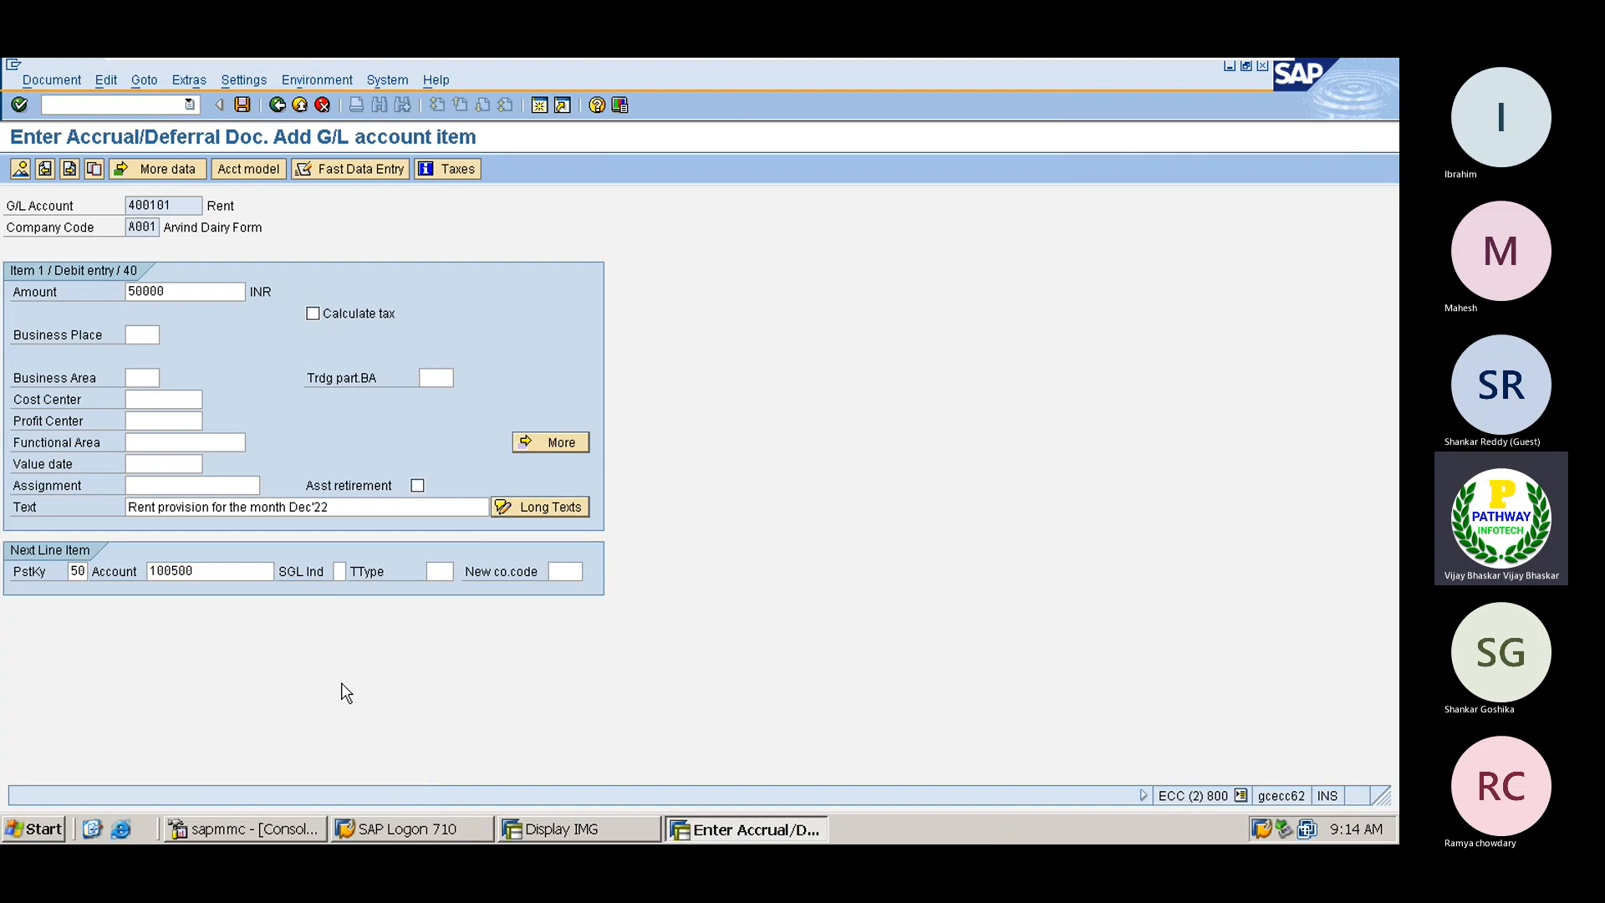
Step: Enter * as the credit item's amount and + as its text to carry over the balancing amount and the rent provision text
text(*)
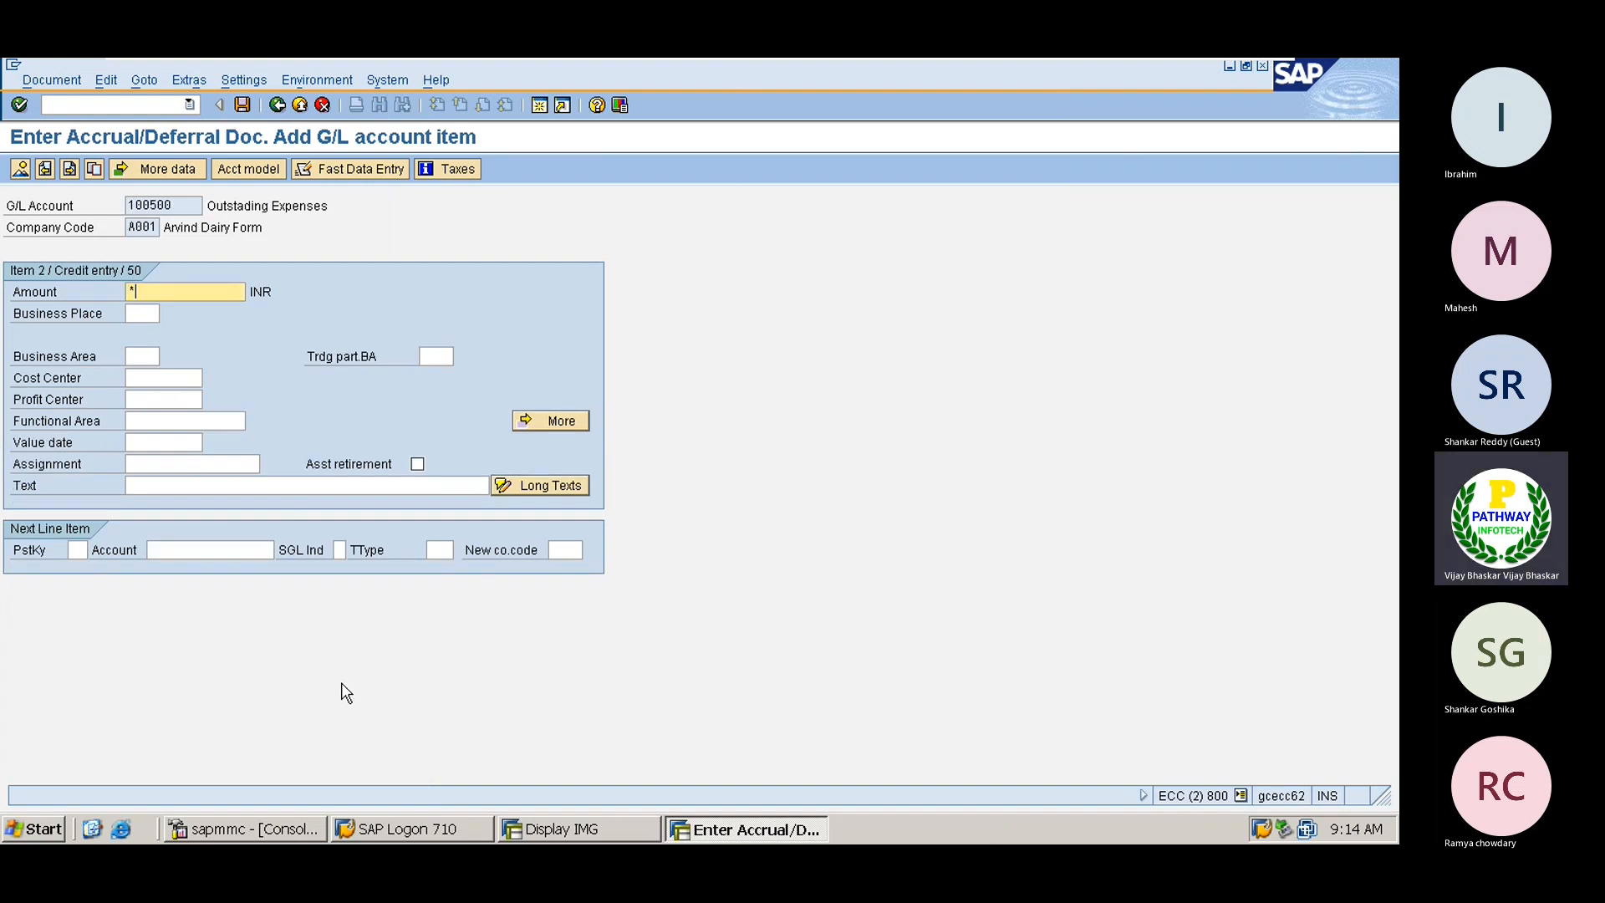
key(Tab)
key(Tab)
key(Tab)
key(Tab)
key(Tab)
key(Tab)
key(Tab)
key(Tab)
key(Tab)
key(Tab)
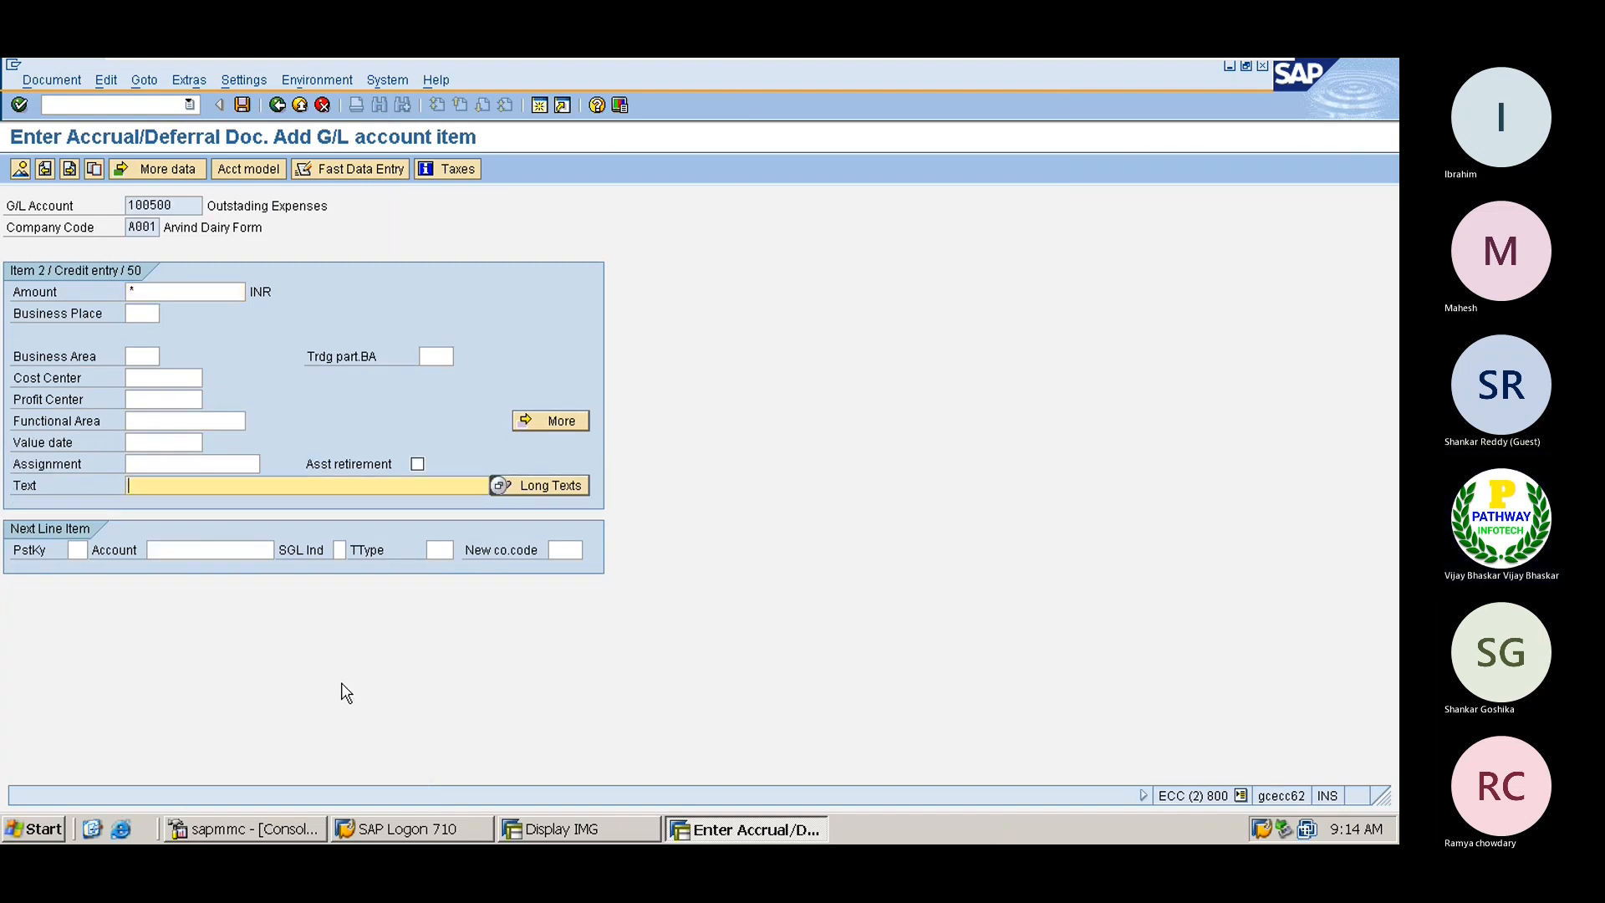
text(+)
key(Return)
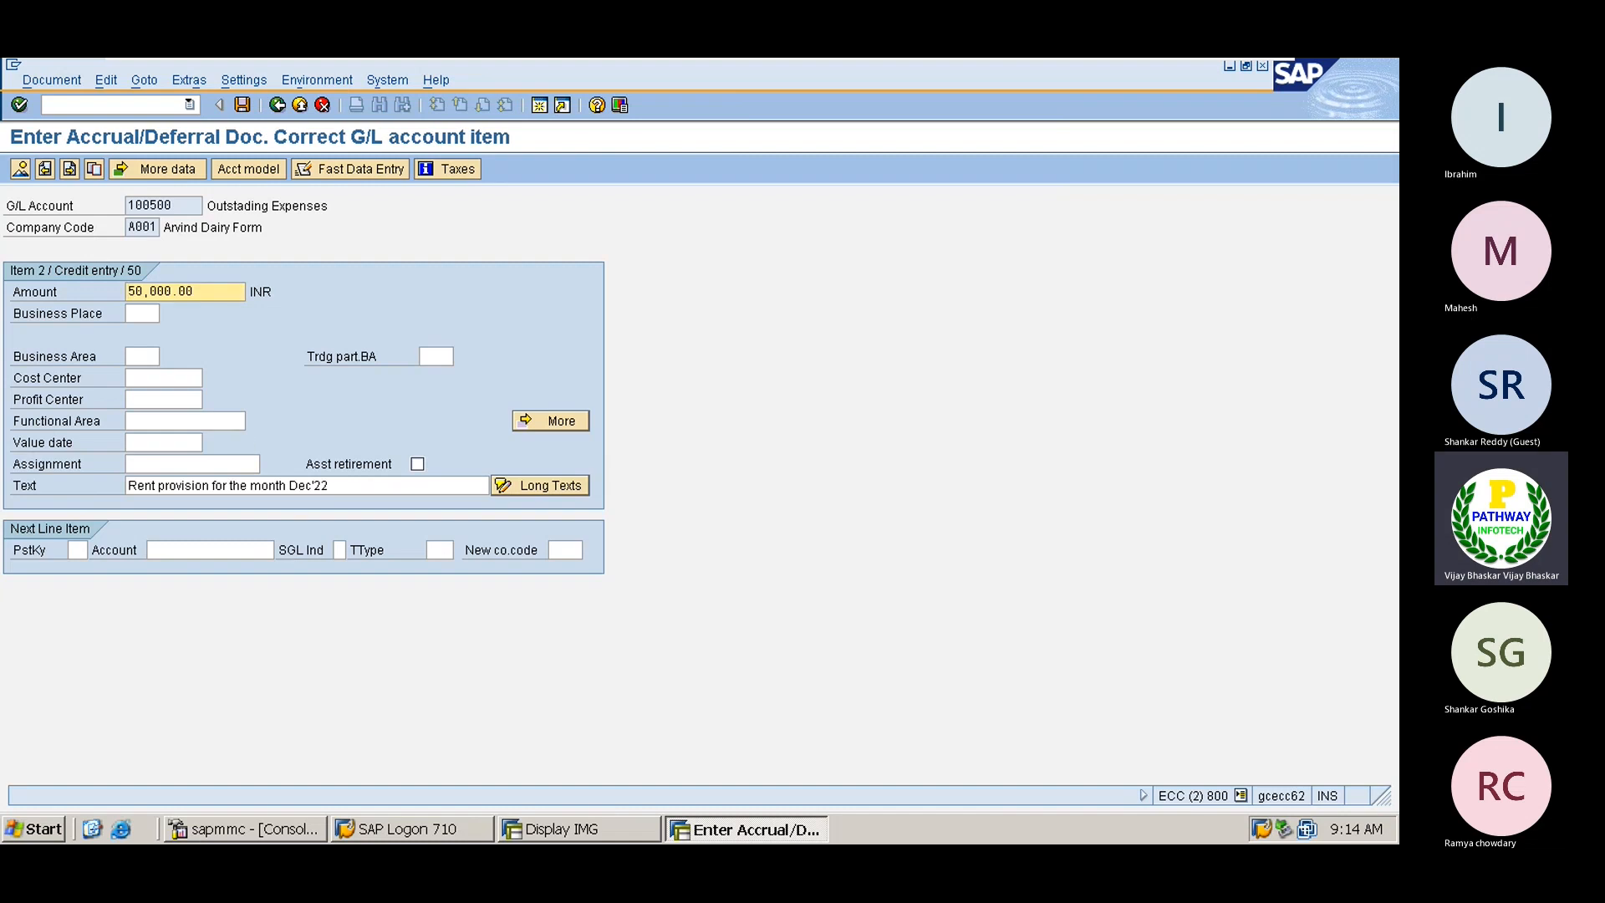
Step: Simulate the accrual/deferral document and post it
click(52, 80)
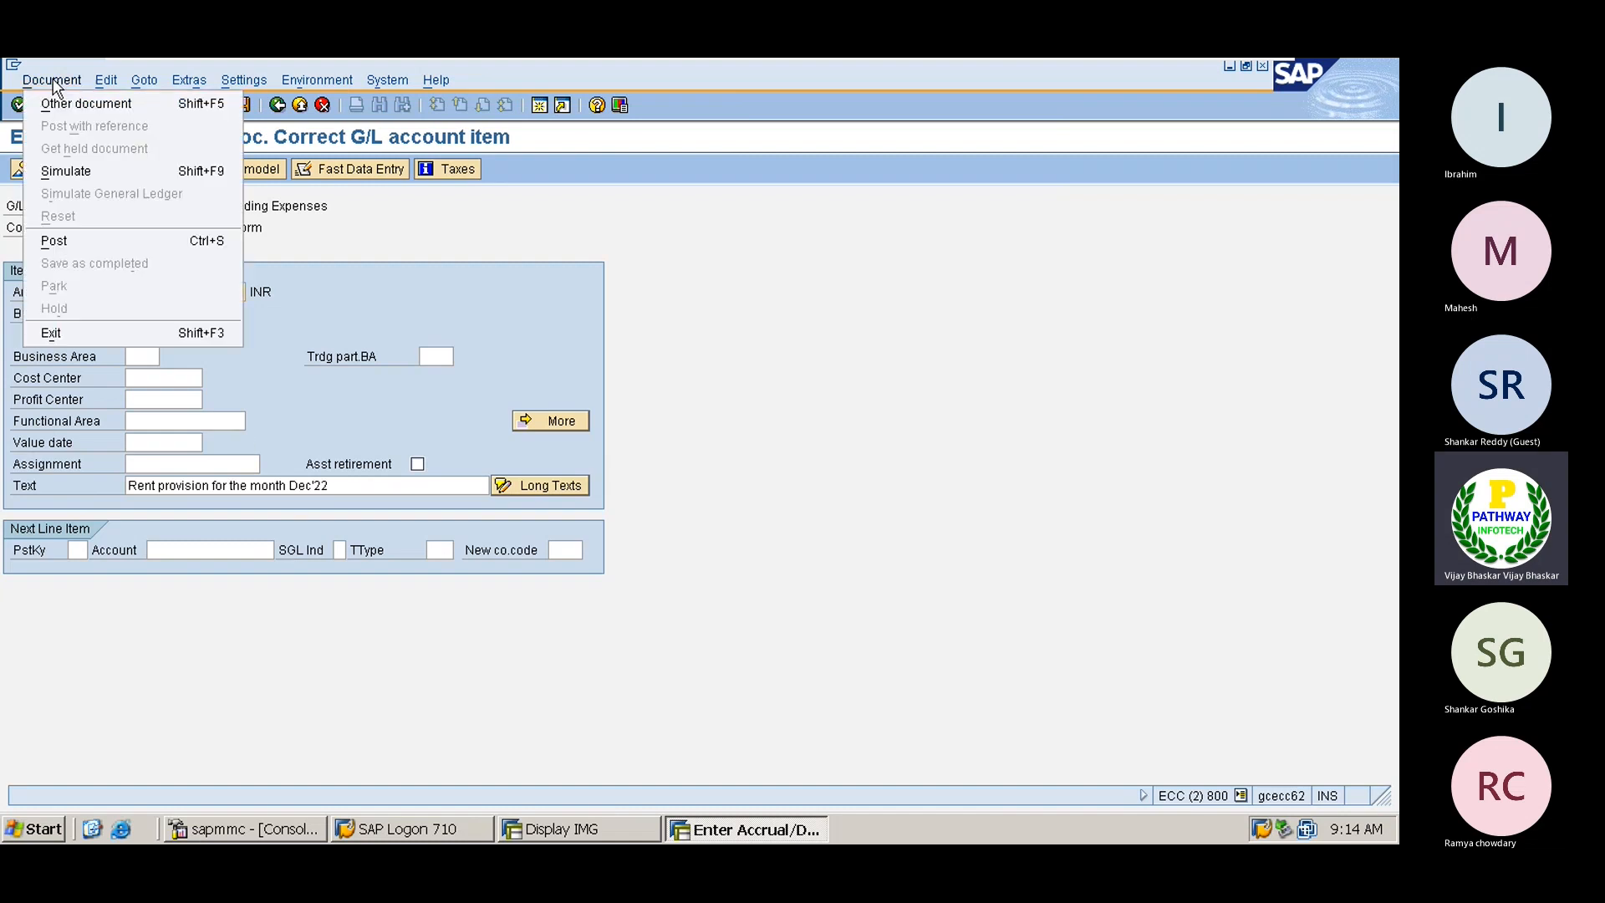
click(52, 170)
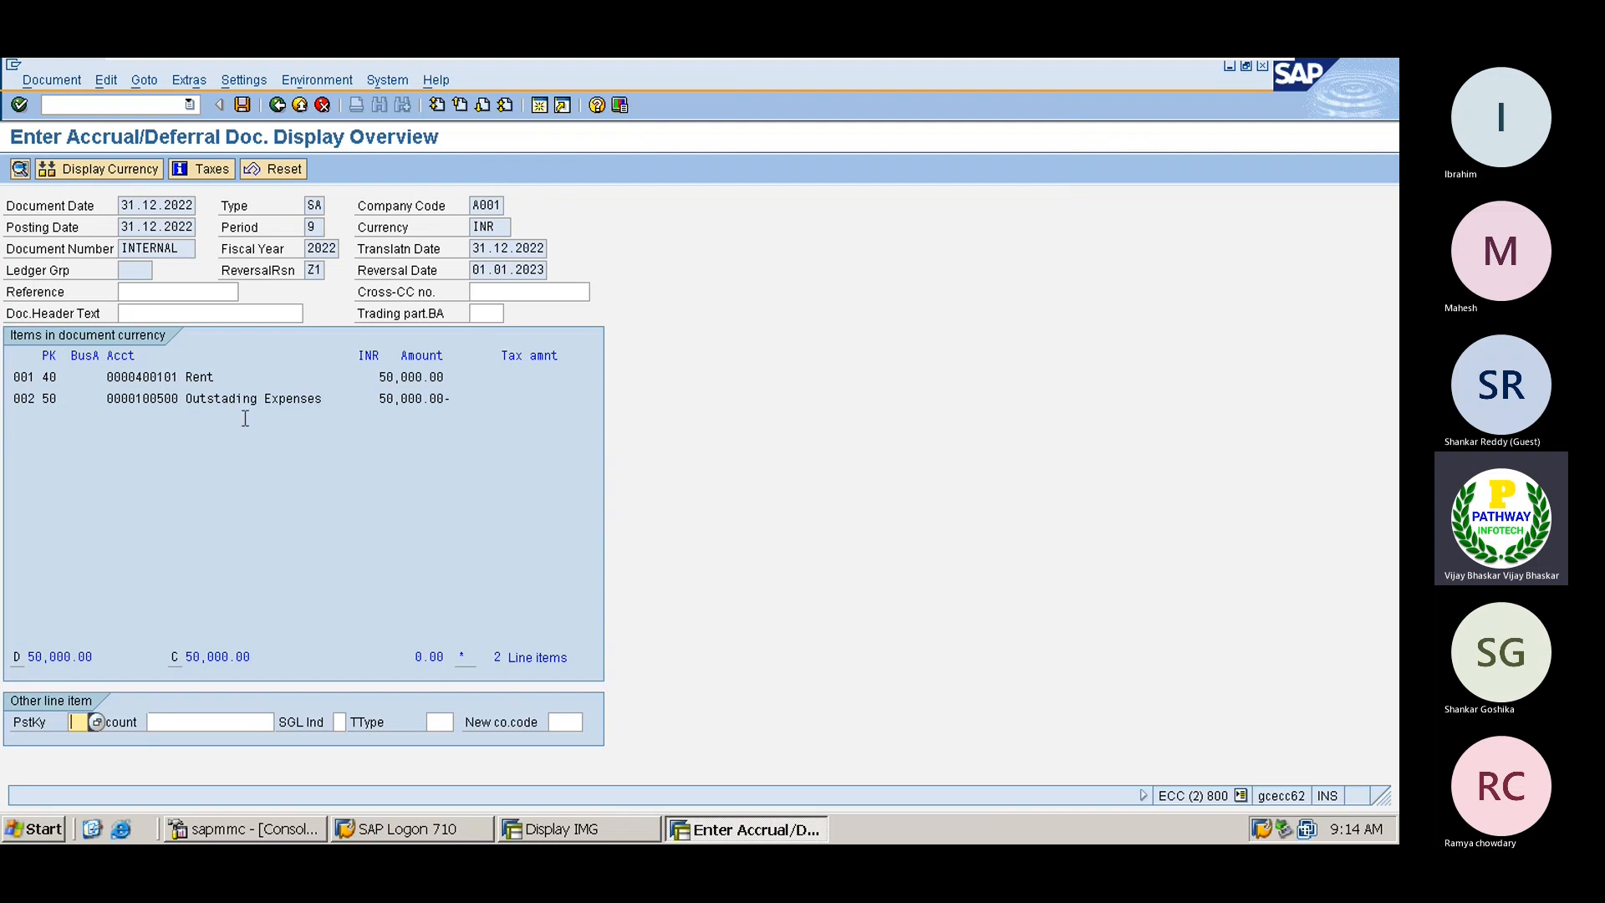
click(242, 105)
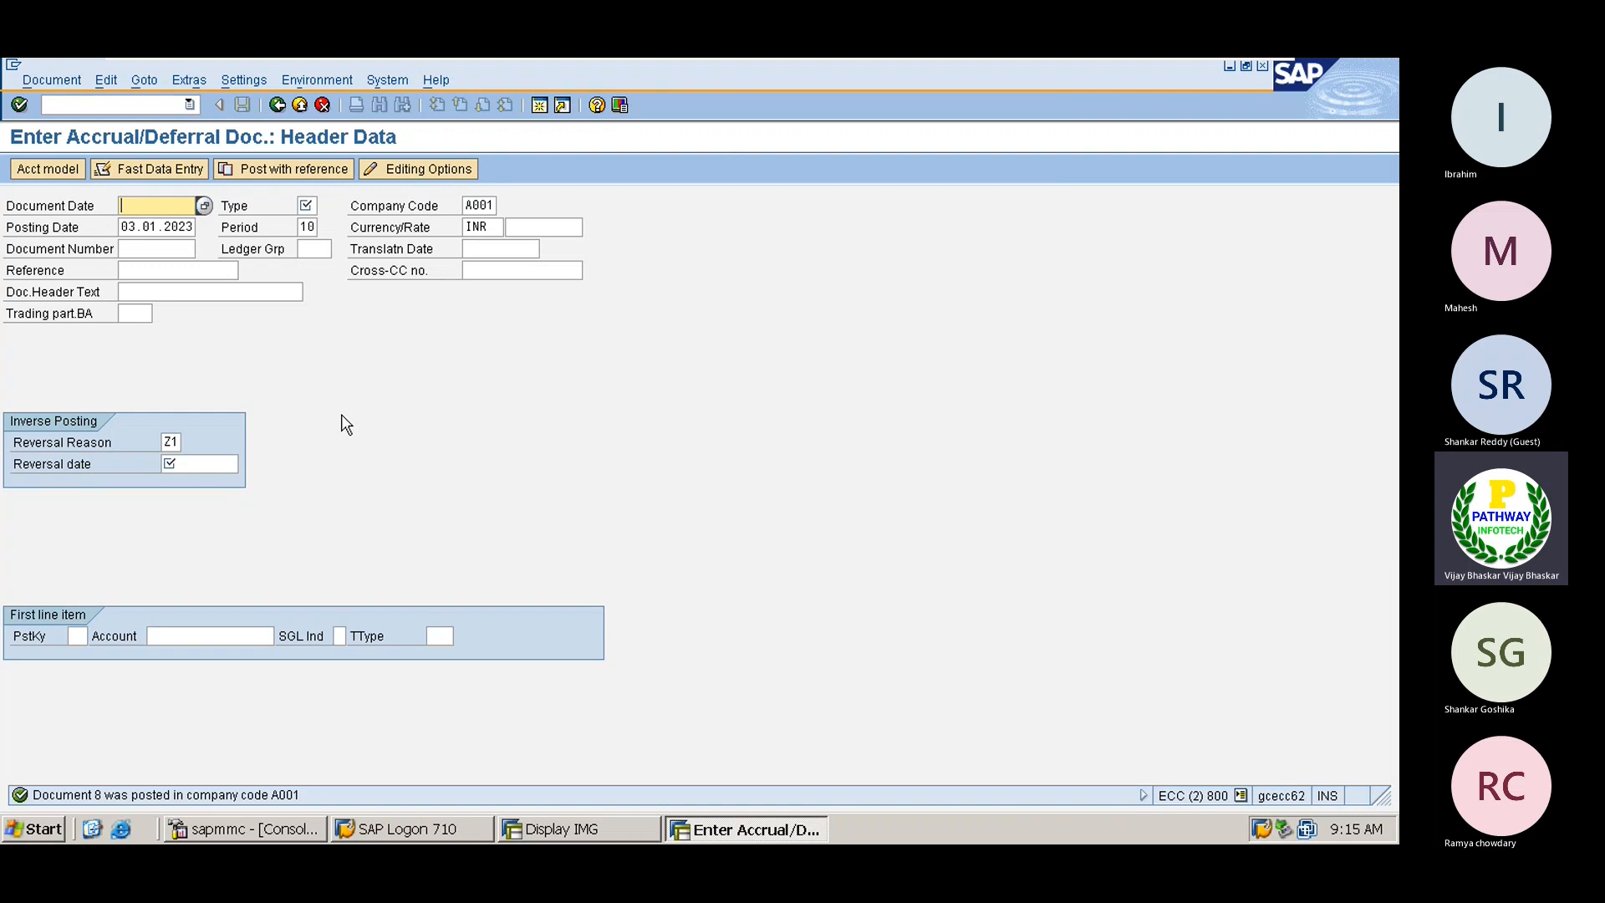
Step: Set the new accrual/deferral document's document date and posting date to 31.12.2022 and its document type to SA
text(31122022)
key(Tab)
text(sa)
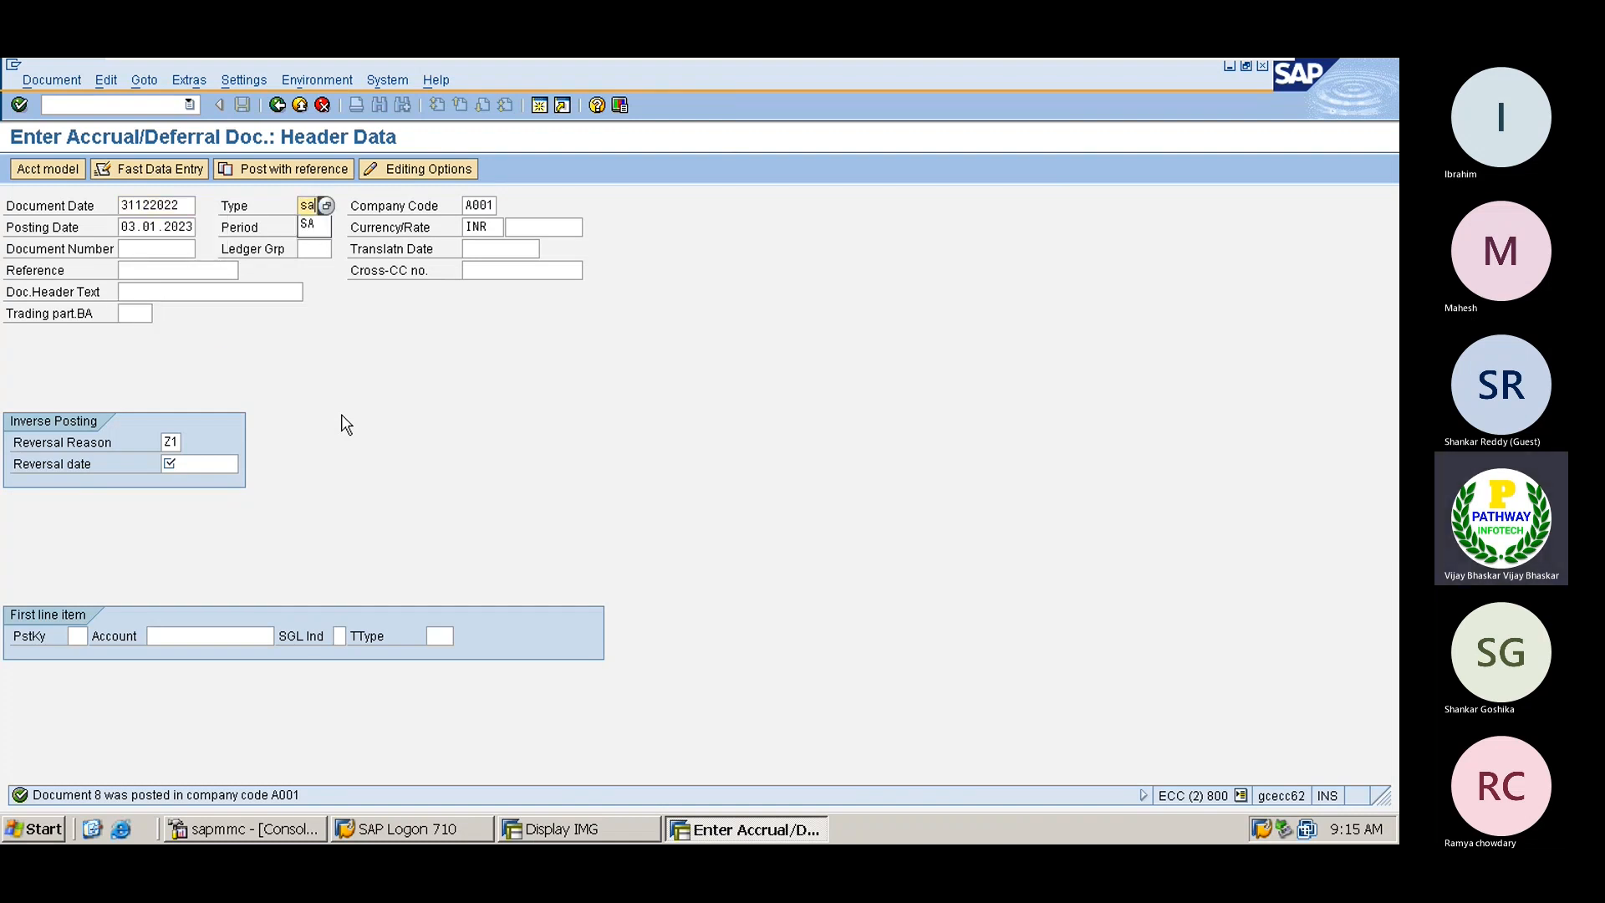
key(Tab)
key(Tab)
key(Delete)
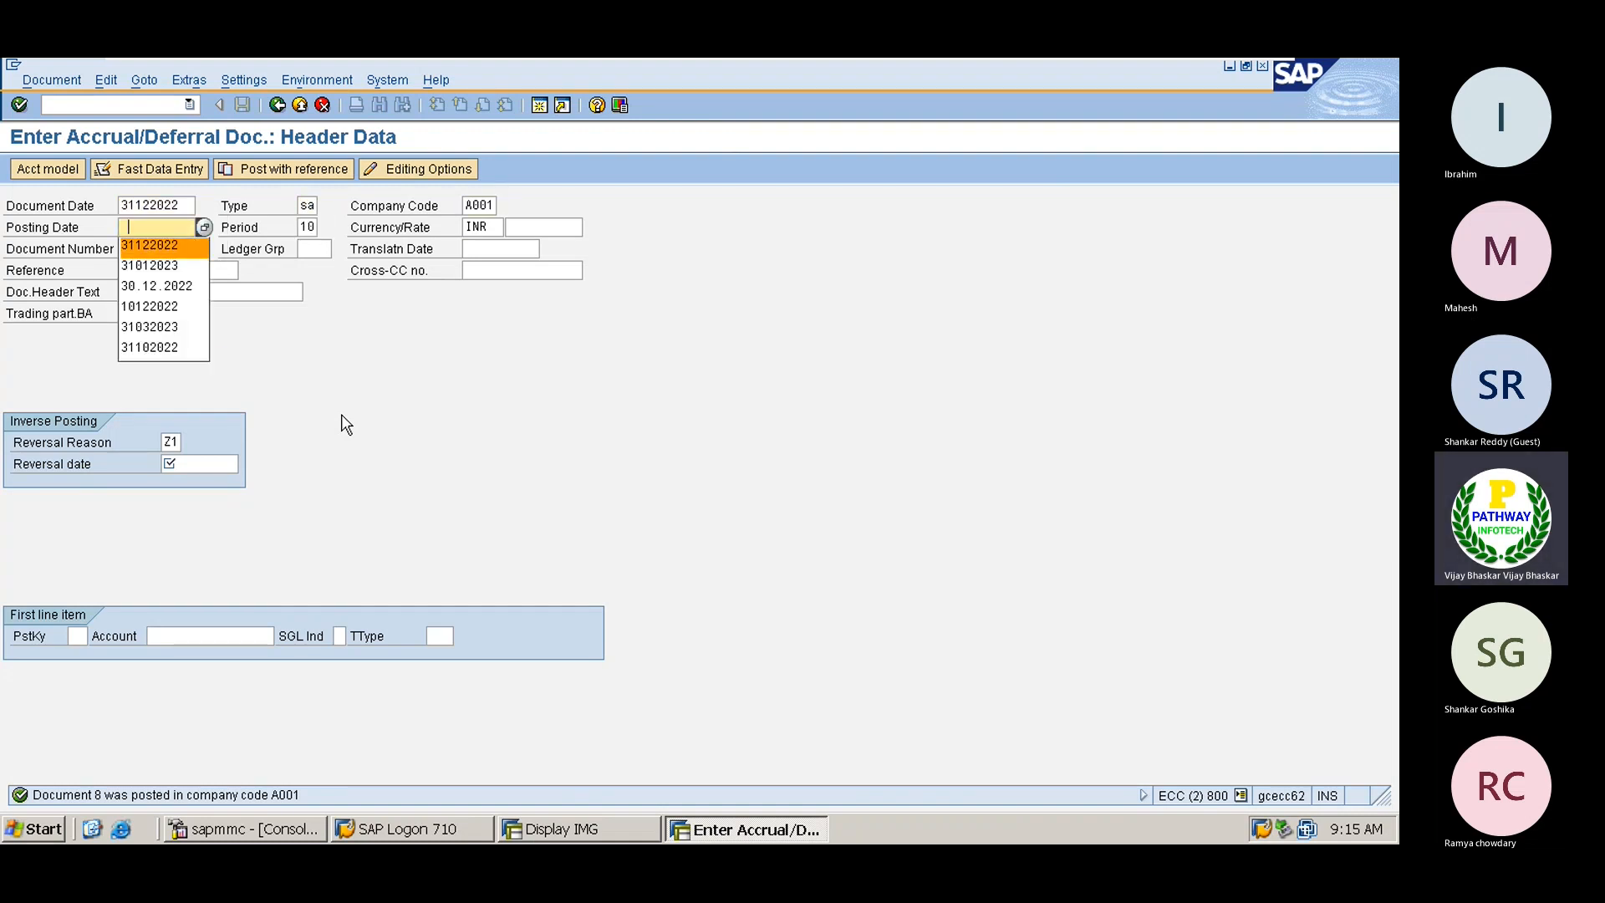
key(Tab)
Step: Set the inverse posting's reversal date to 01.01.2023
key(Tab)
key(Tab)
key(Tab)
key(Tab)
key(Tab)
key(Tab)
key(Tab)
key(Tab)
key(Tab)
key(Tab)
key(Tab)
key(Tab)
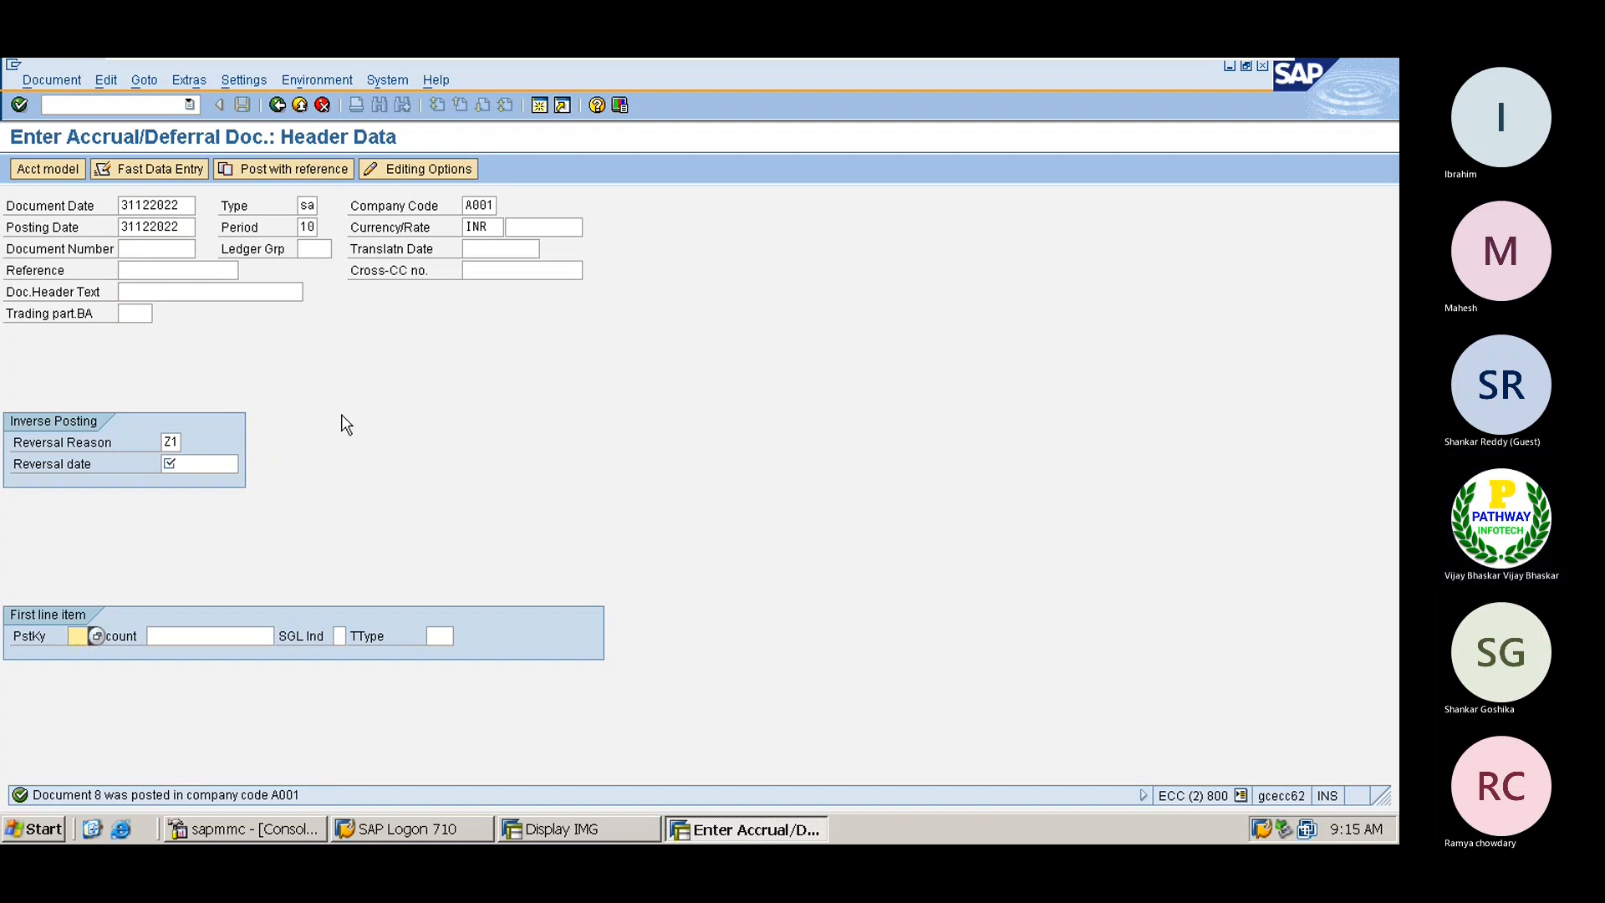
click(199, 464)
key(space)
click(194, 484)
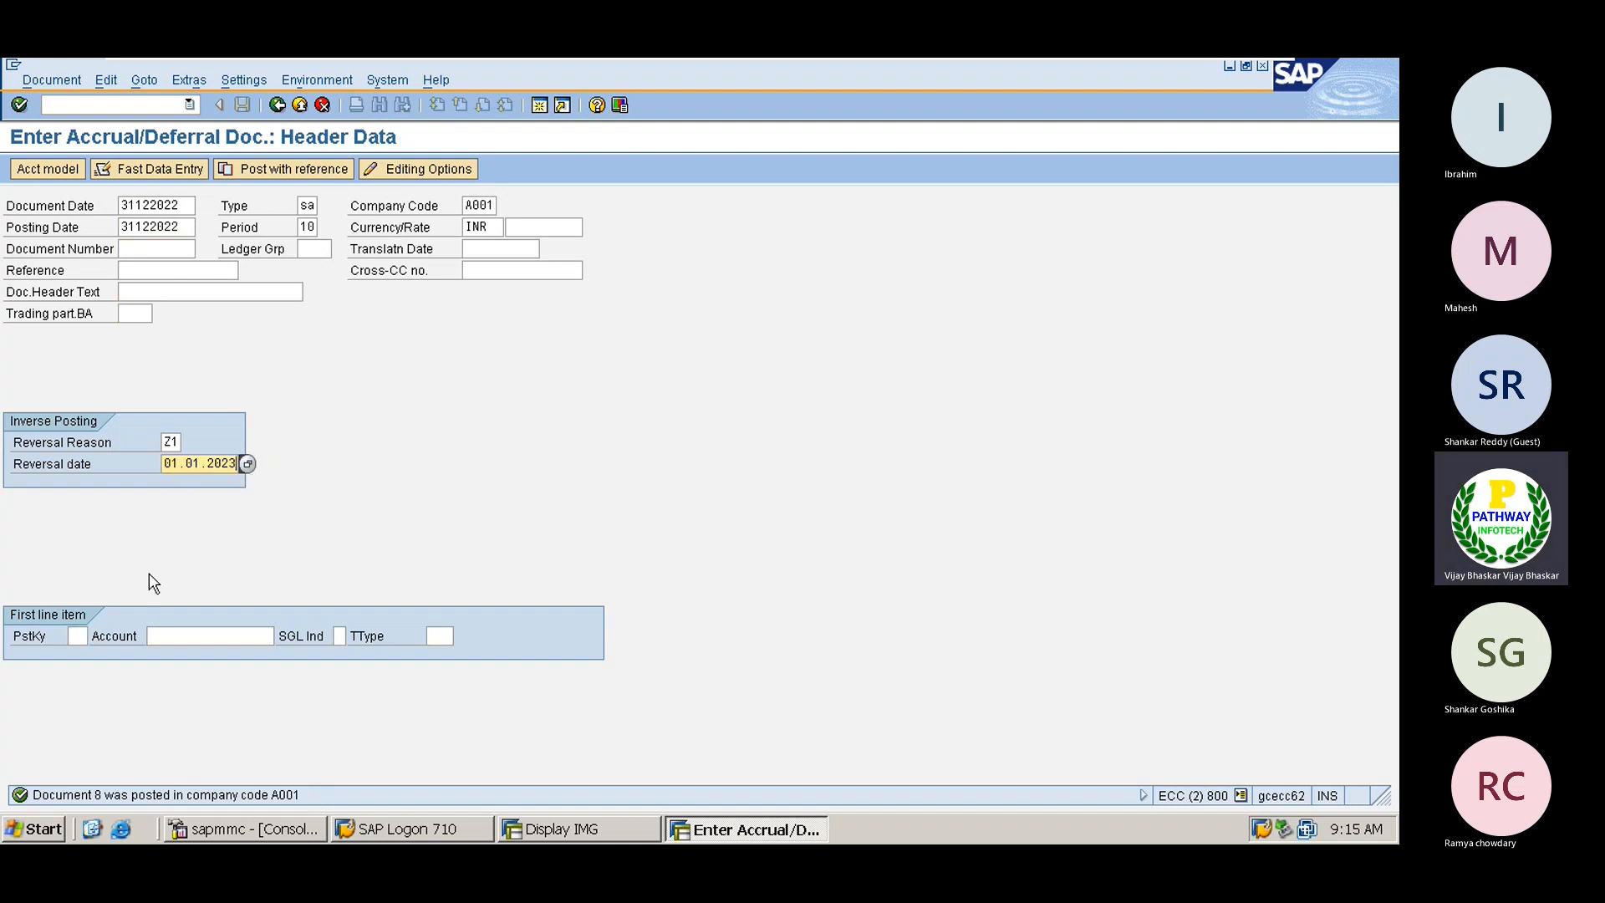
Step: Enter posting key 40 with the Salaries G/L account from the account list as first line item and continue to its details
click(77, 636)
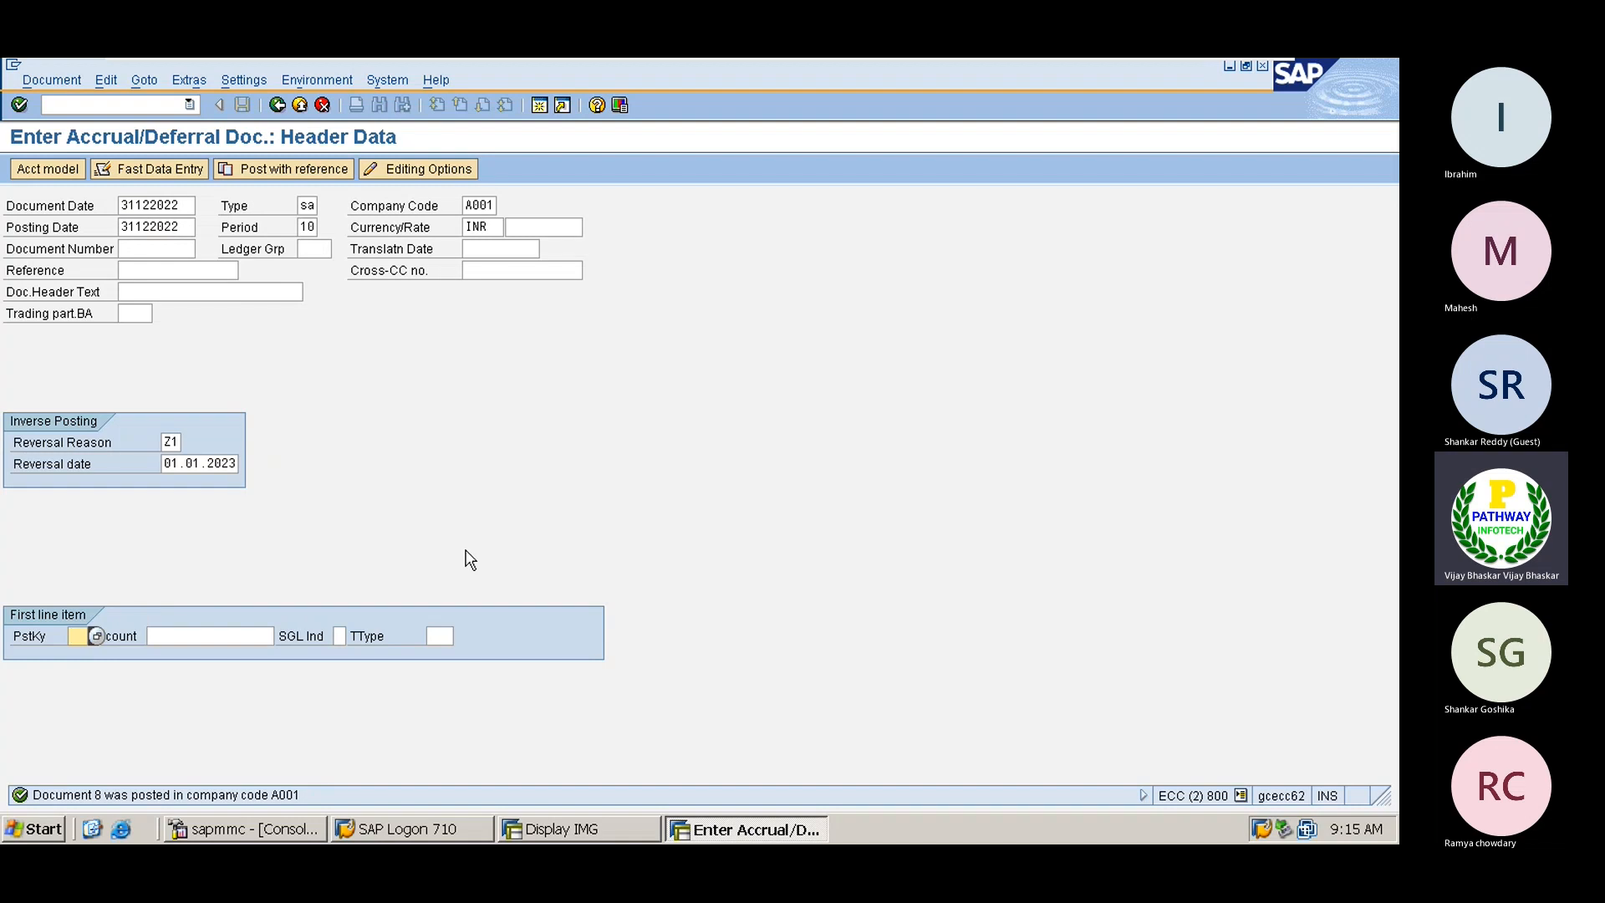
text(40)
key(Tab)
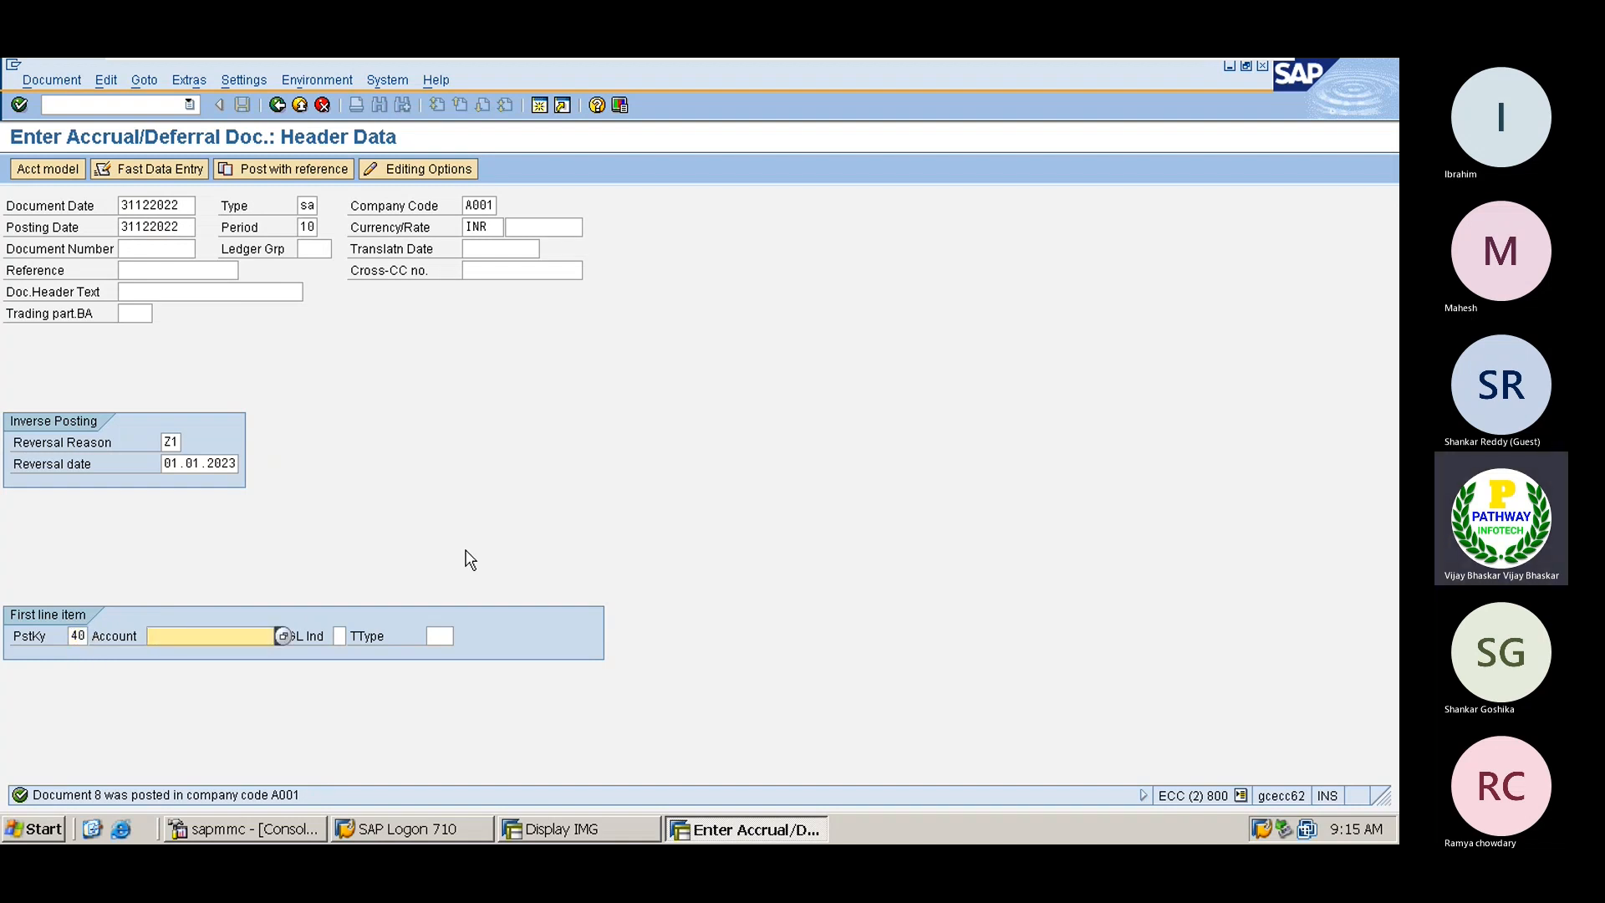
click(284, 637)
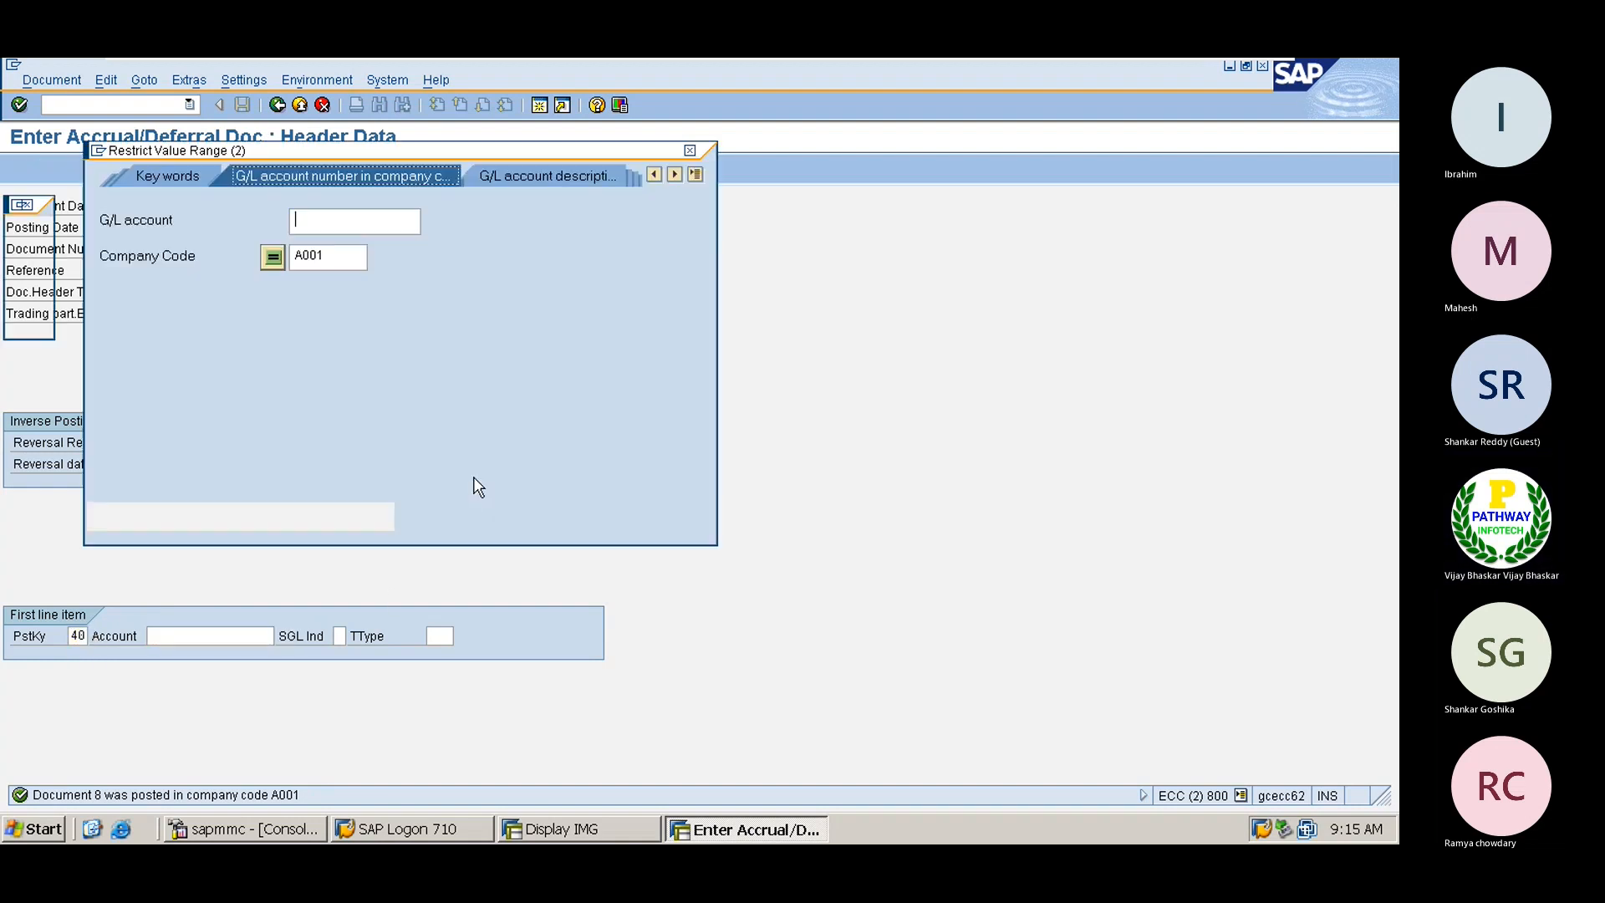
key(Return)
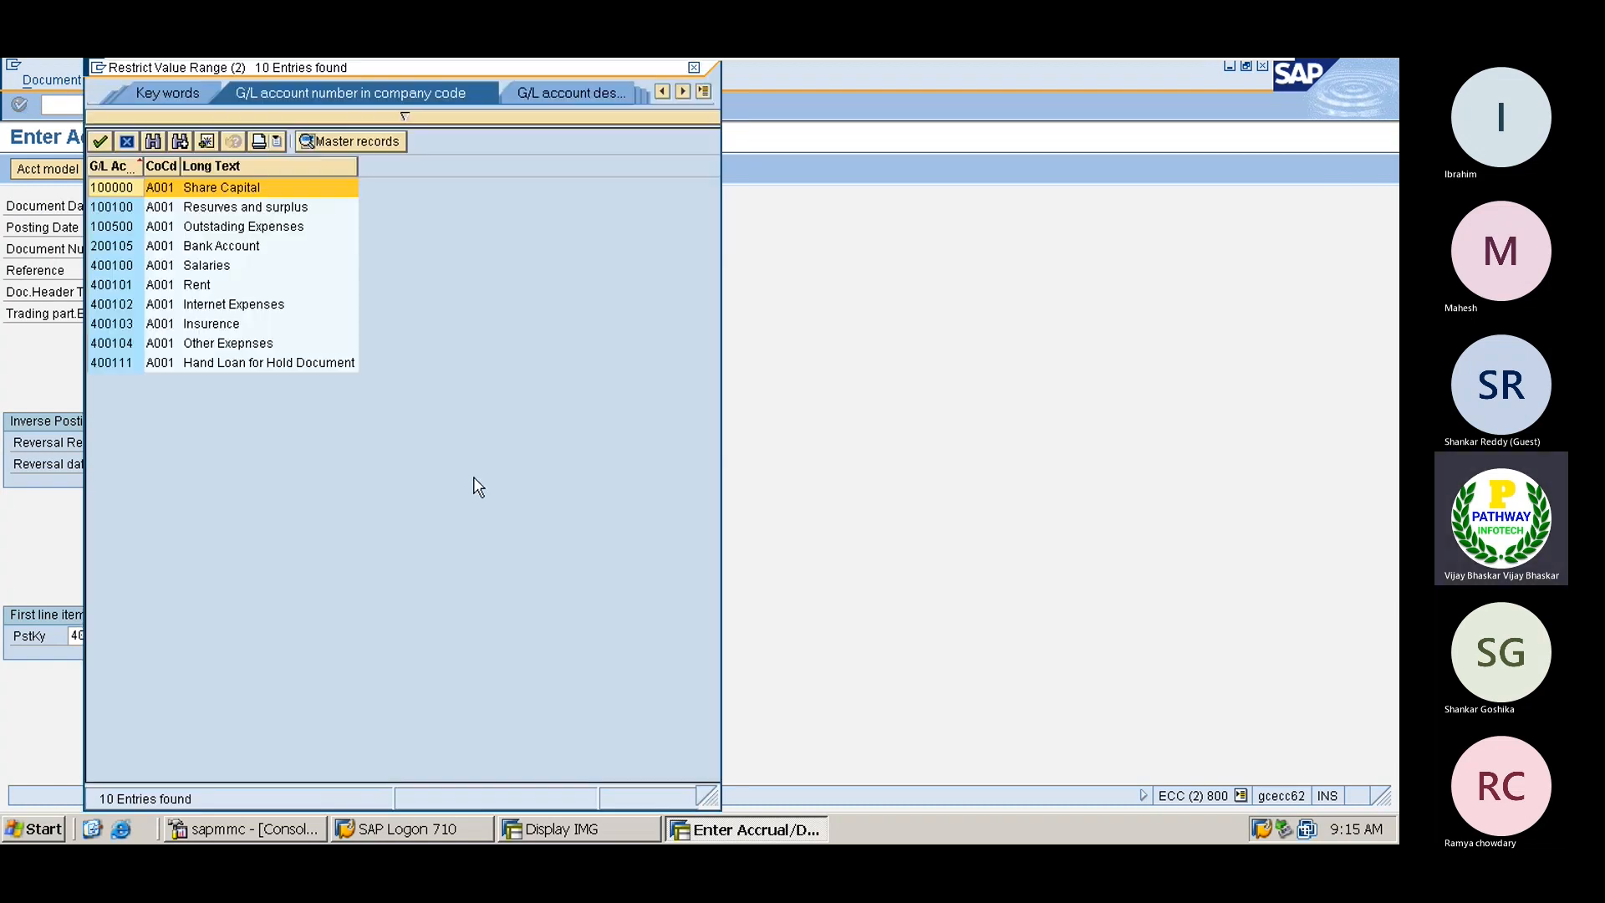
click(139, 265)
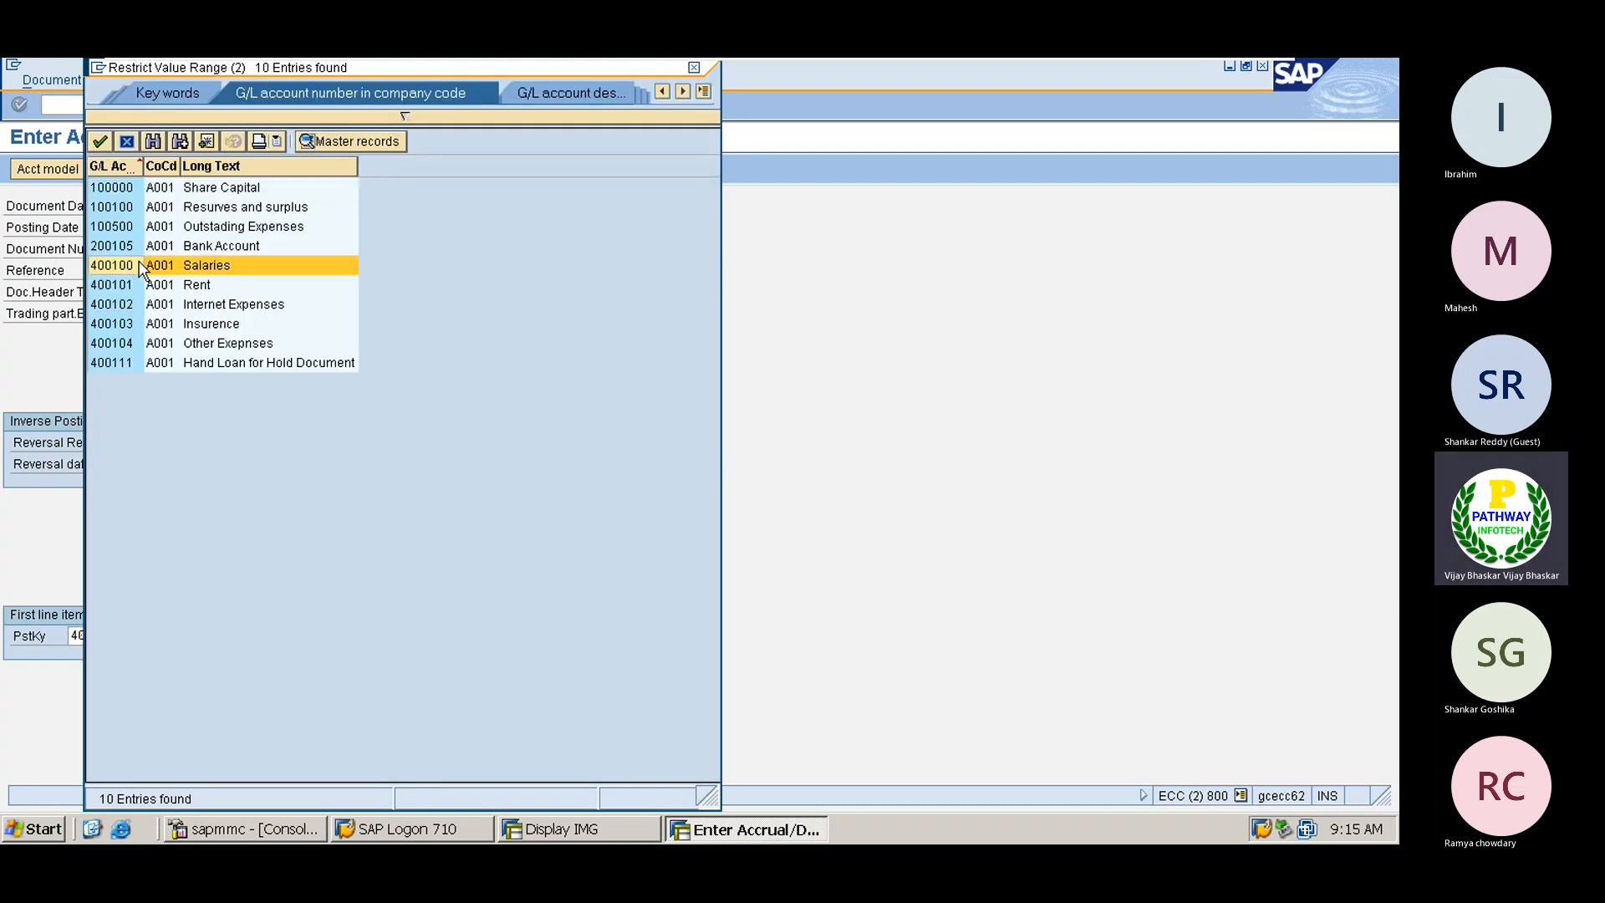
double_click(139, 265)
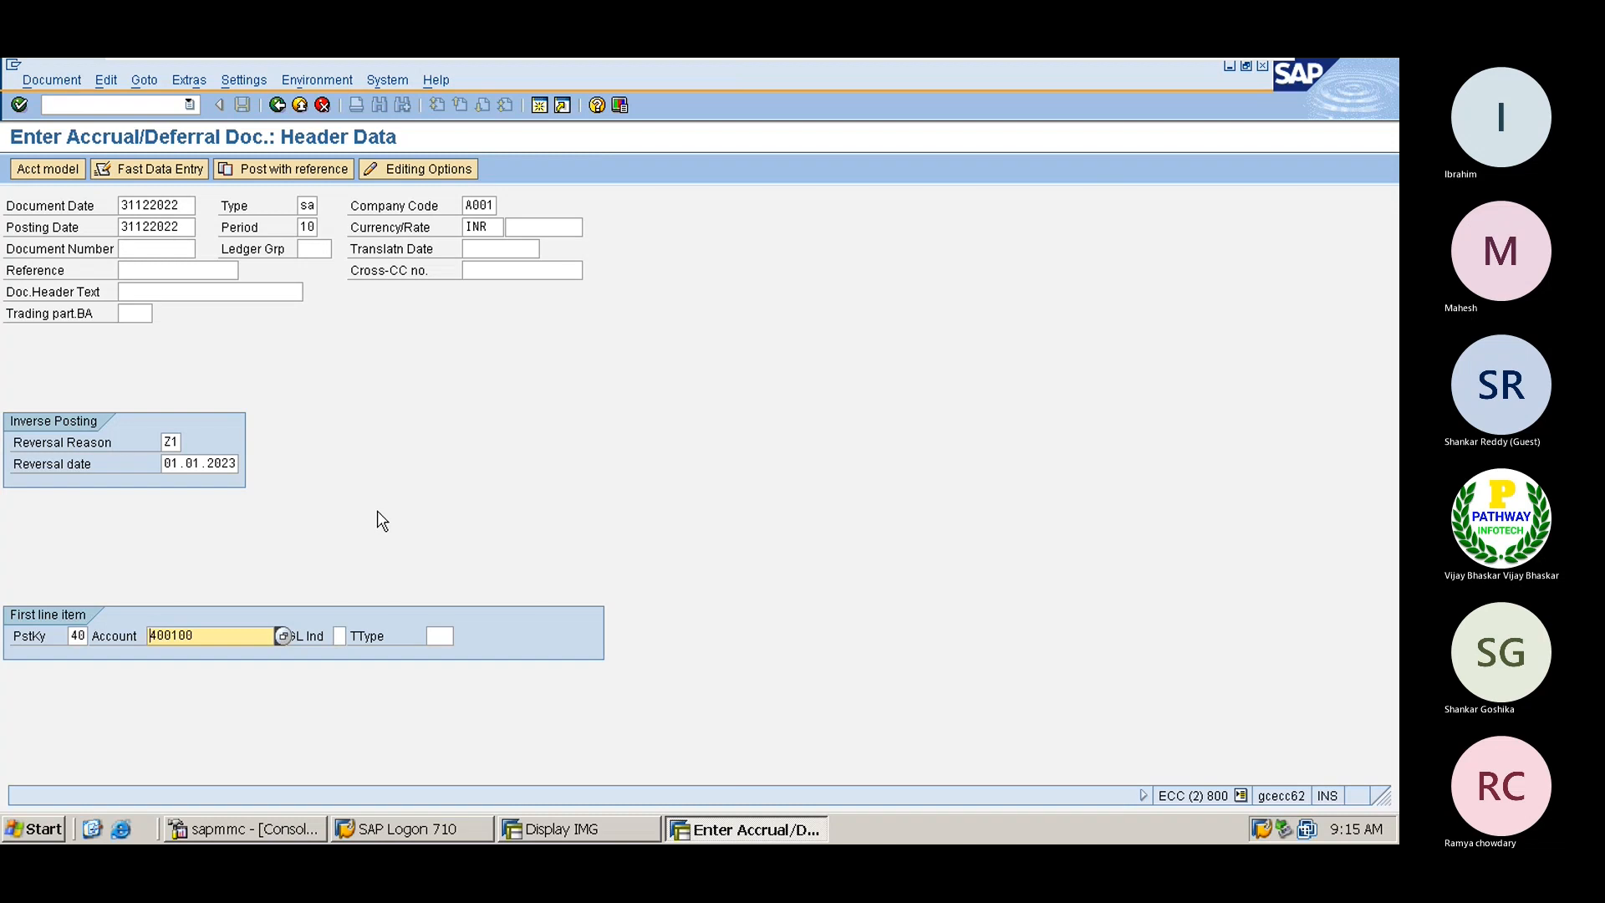
key(Return)
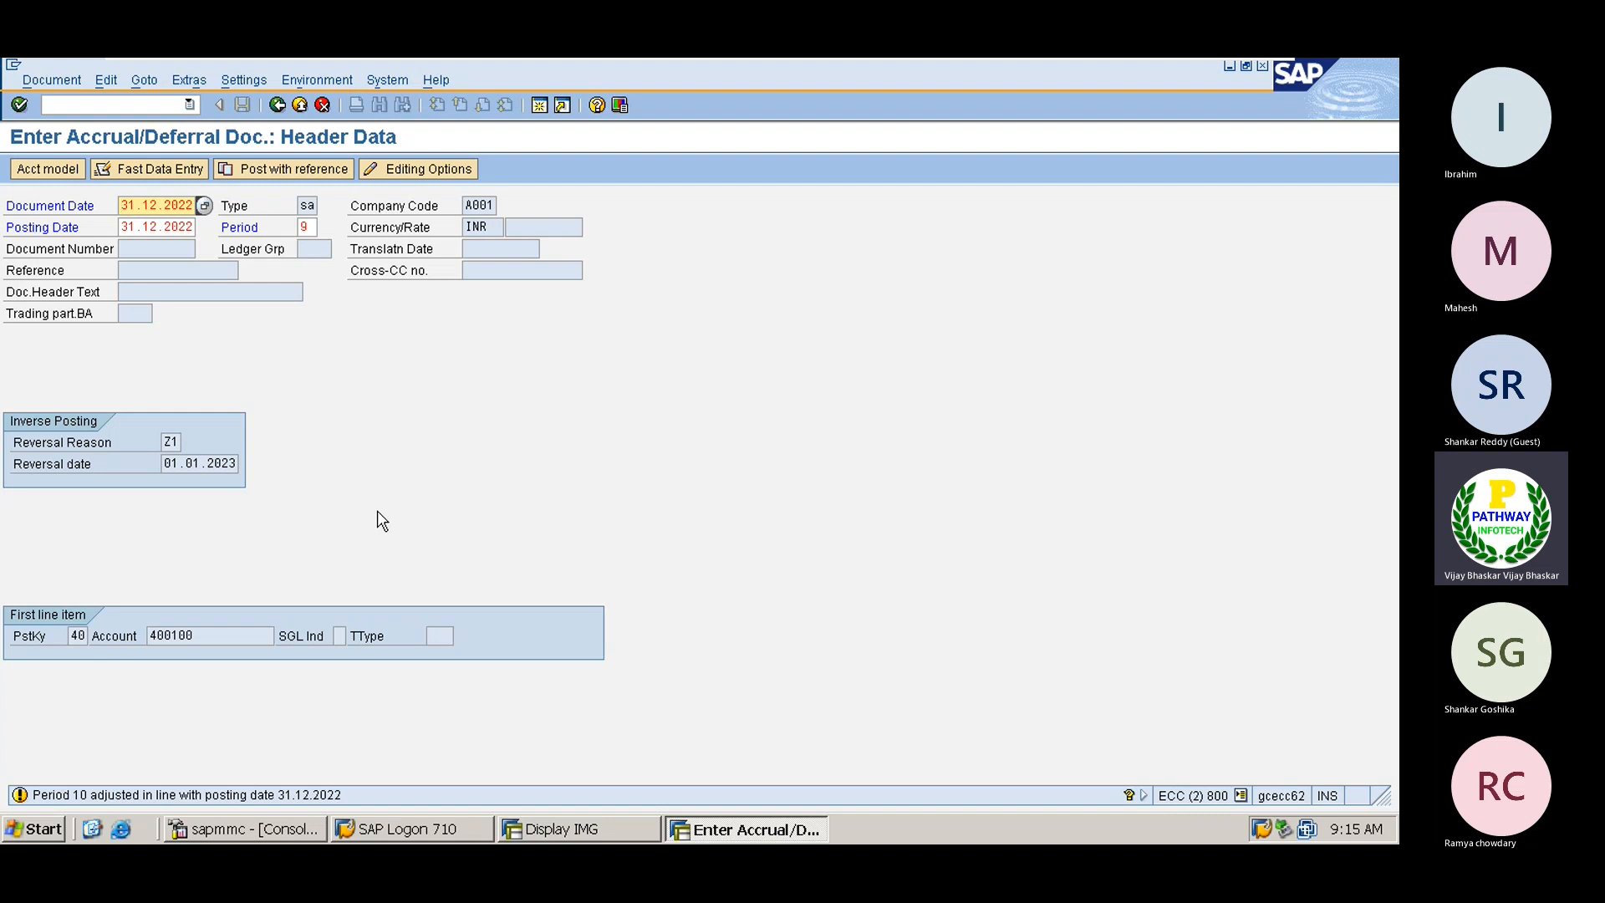
key(Return)
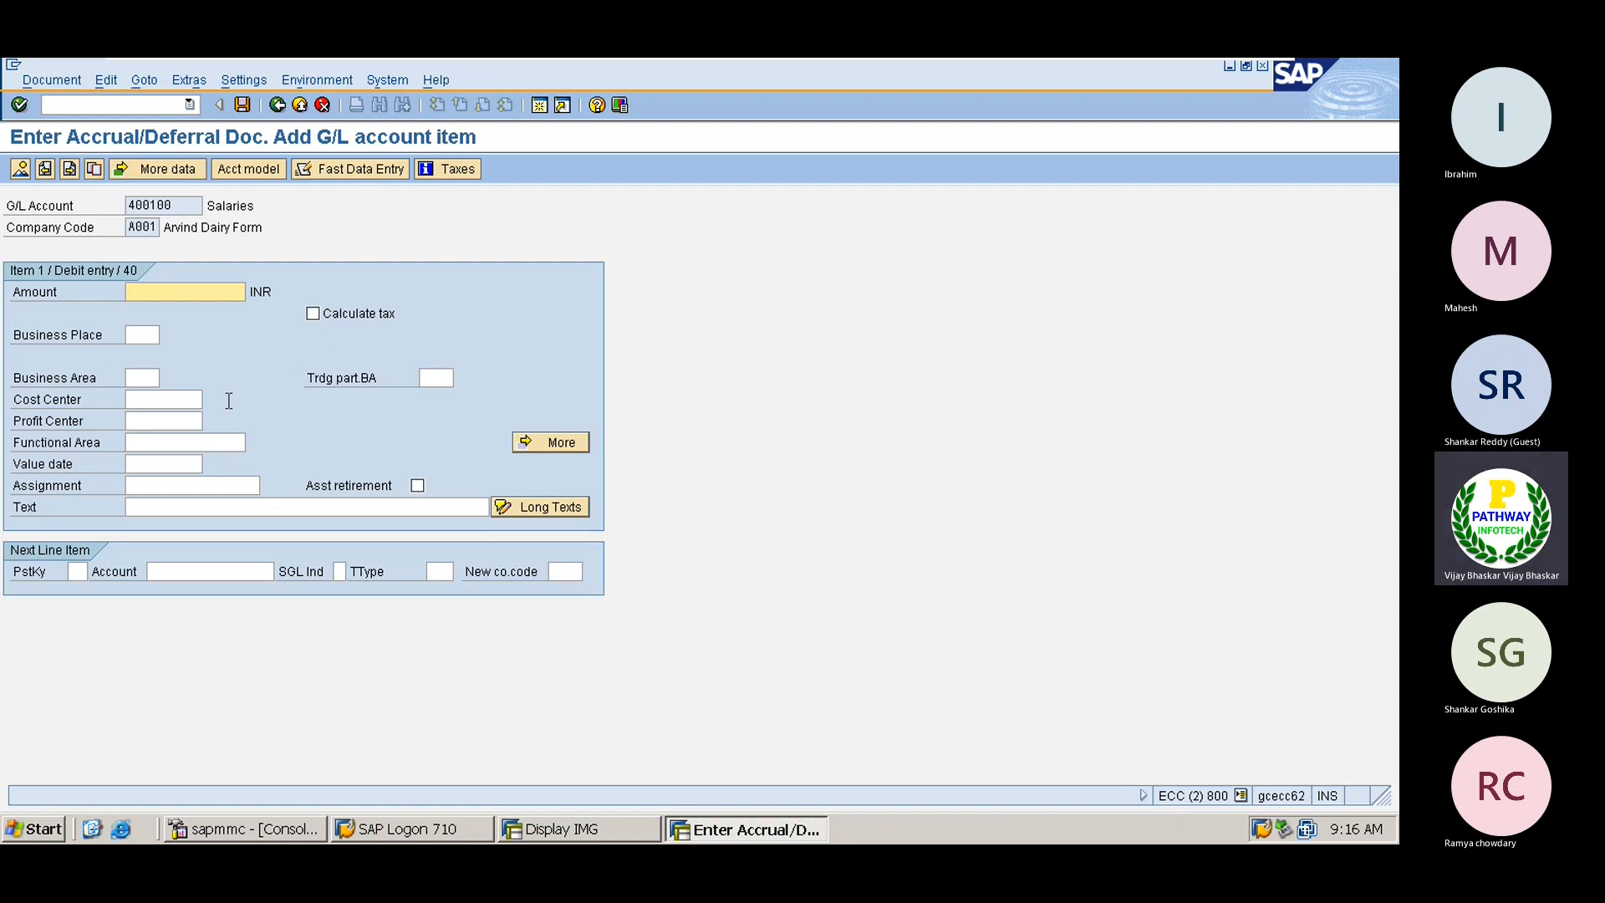
Step: Set the Salaries debit item's amount to 1000000 INR and its text to "Salaries provision for the month Dec'22"
text(1000000)
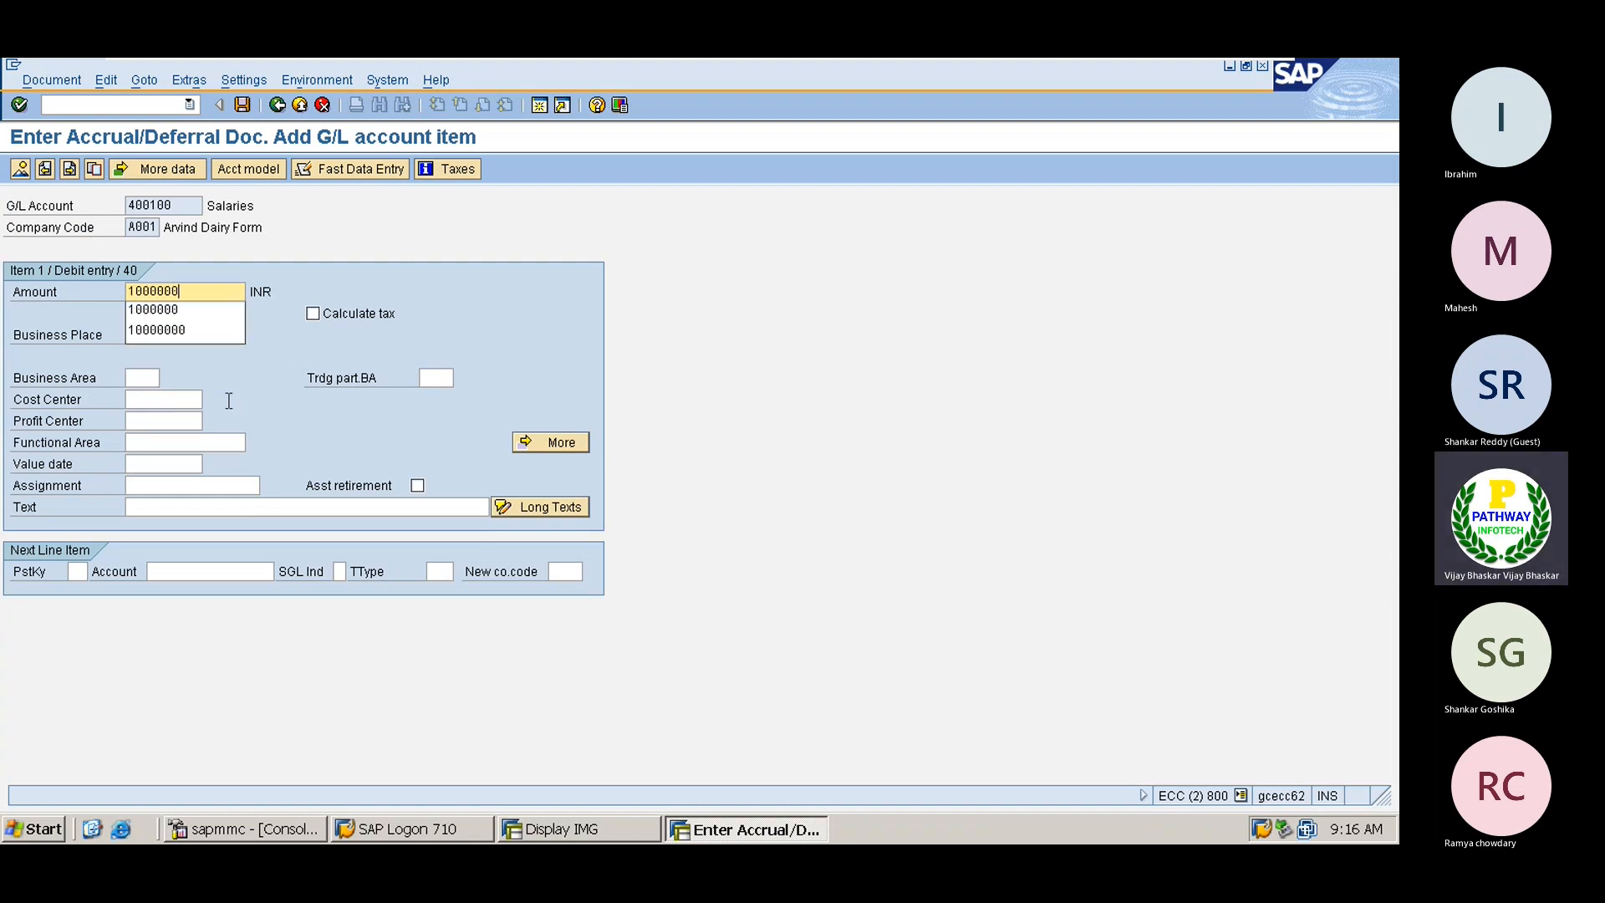
key(Tab)
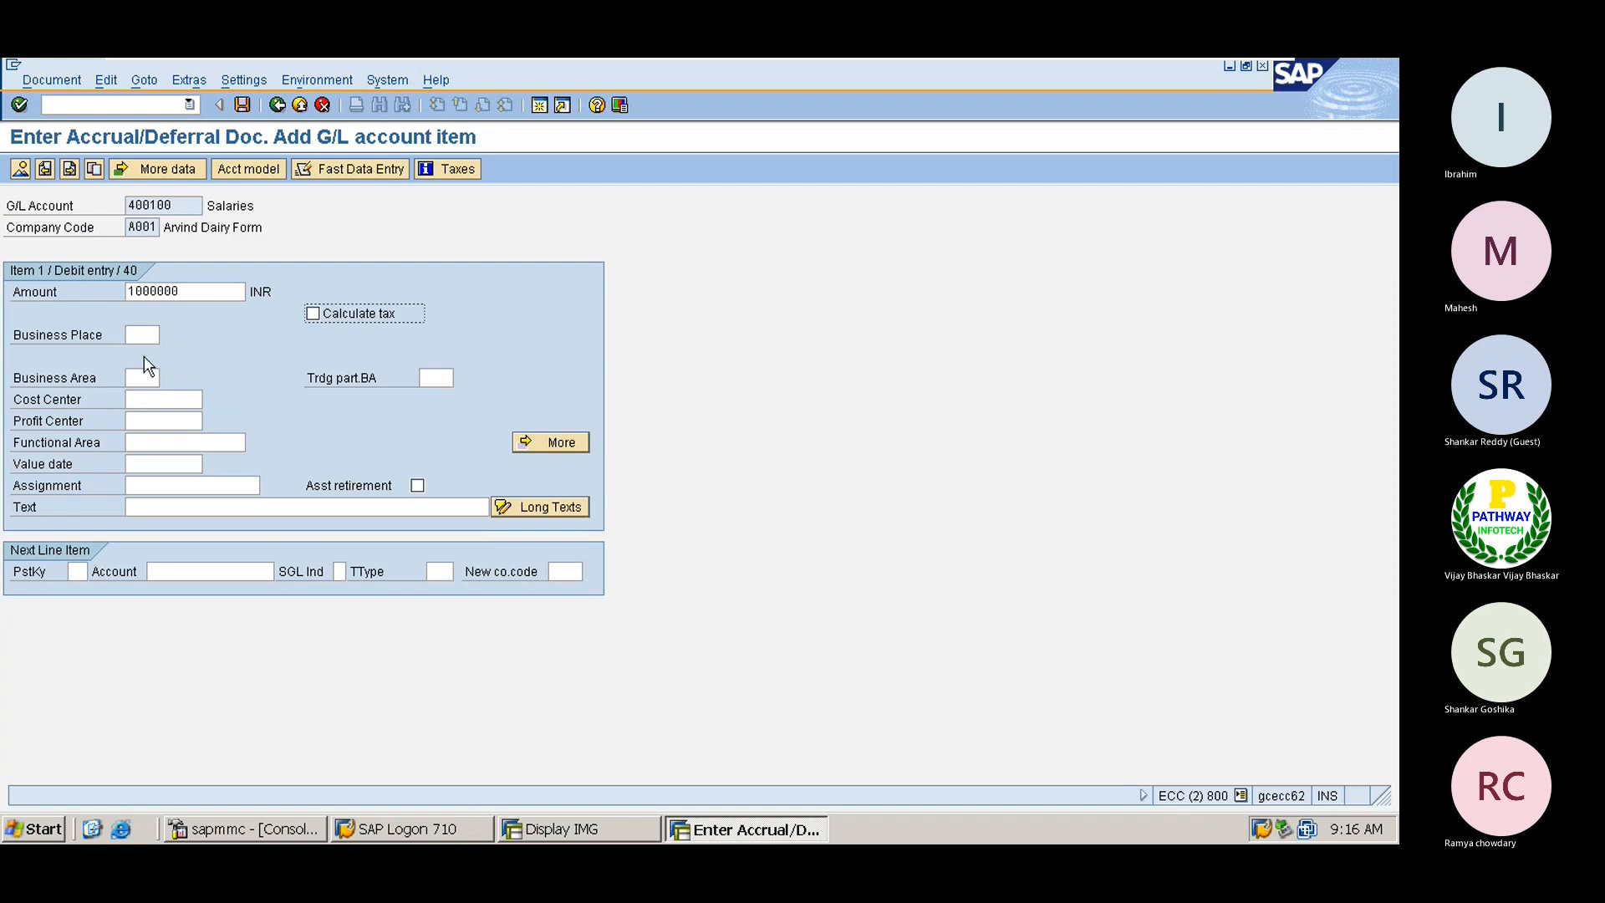
click(190, 507)
text(Sa)
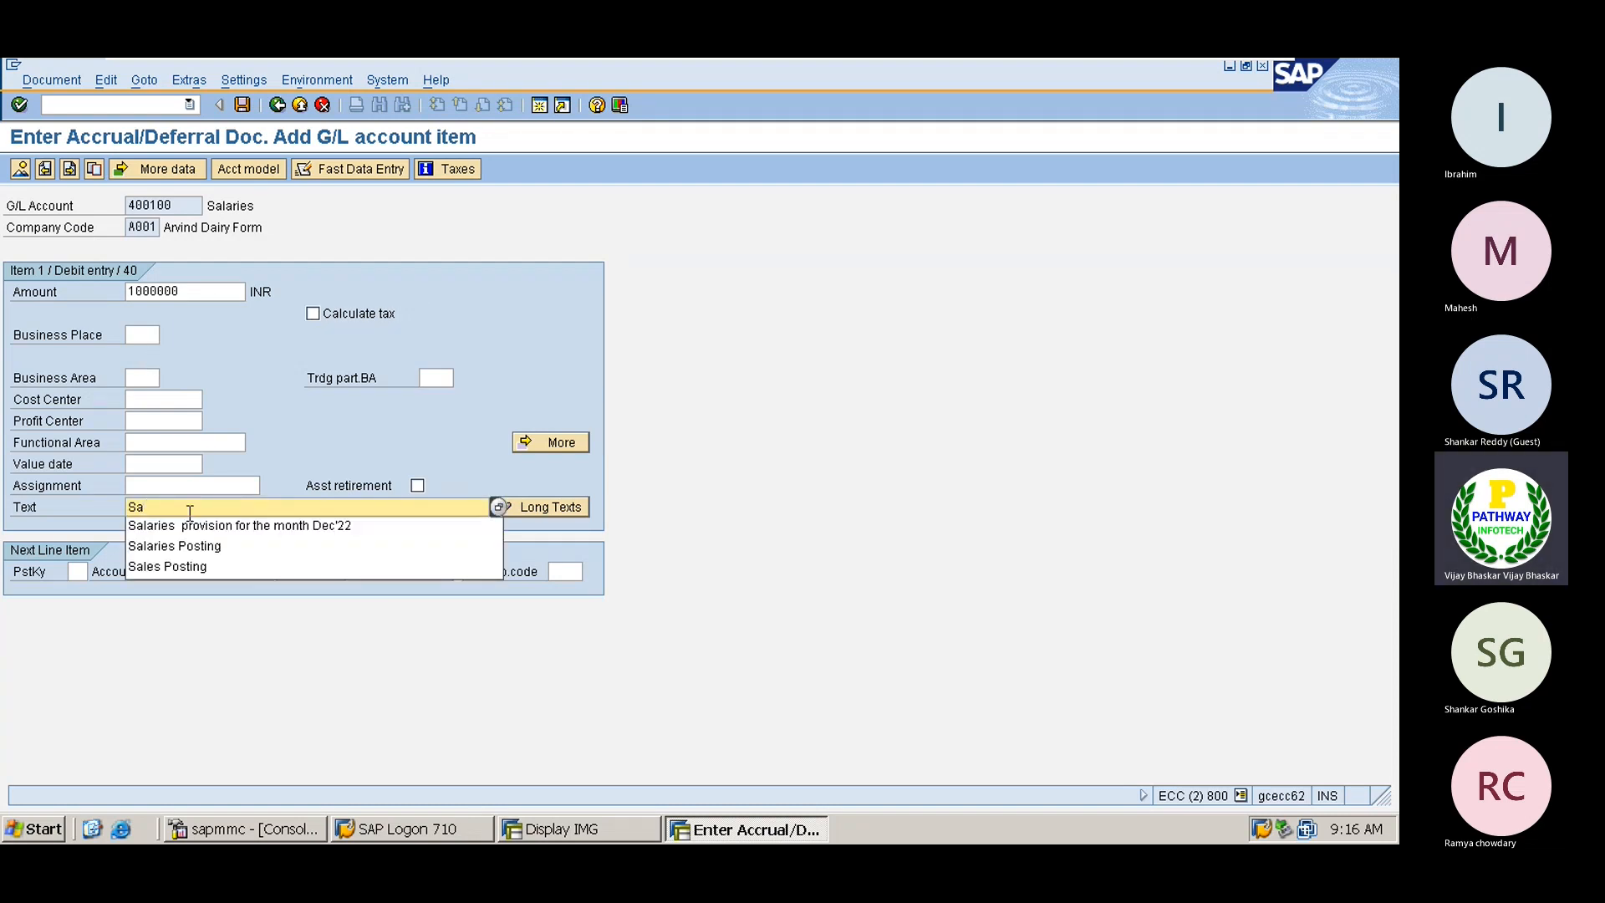
click(188, 525)
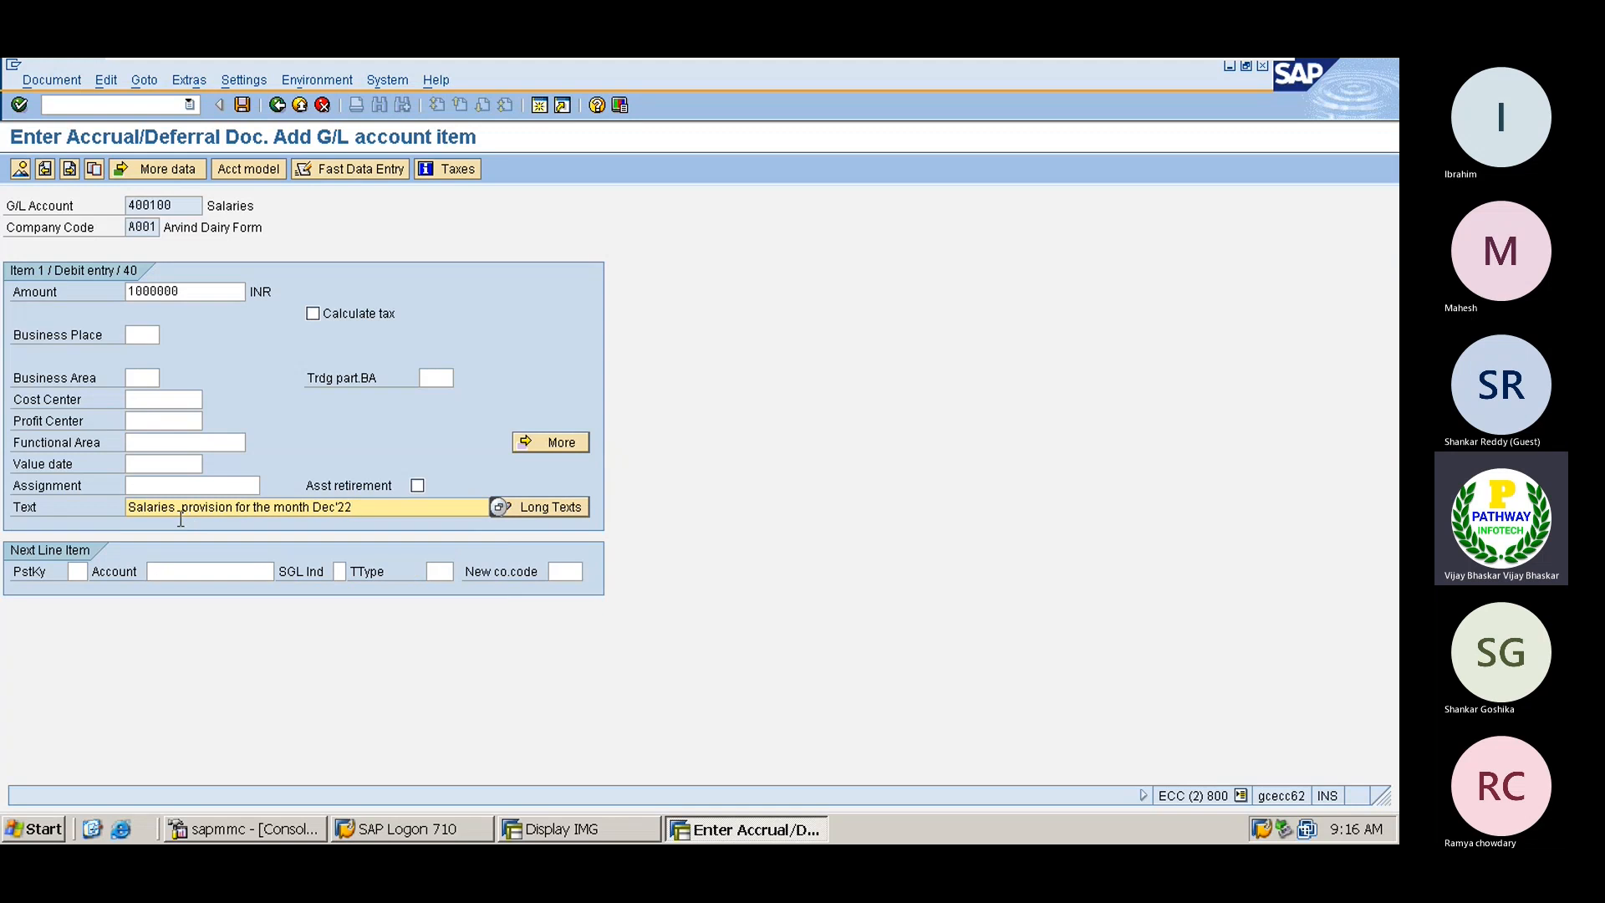
Step: Add the next line item with posting key 50 and G/L account 100500 for Outstading Expenses
click(84, 571)
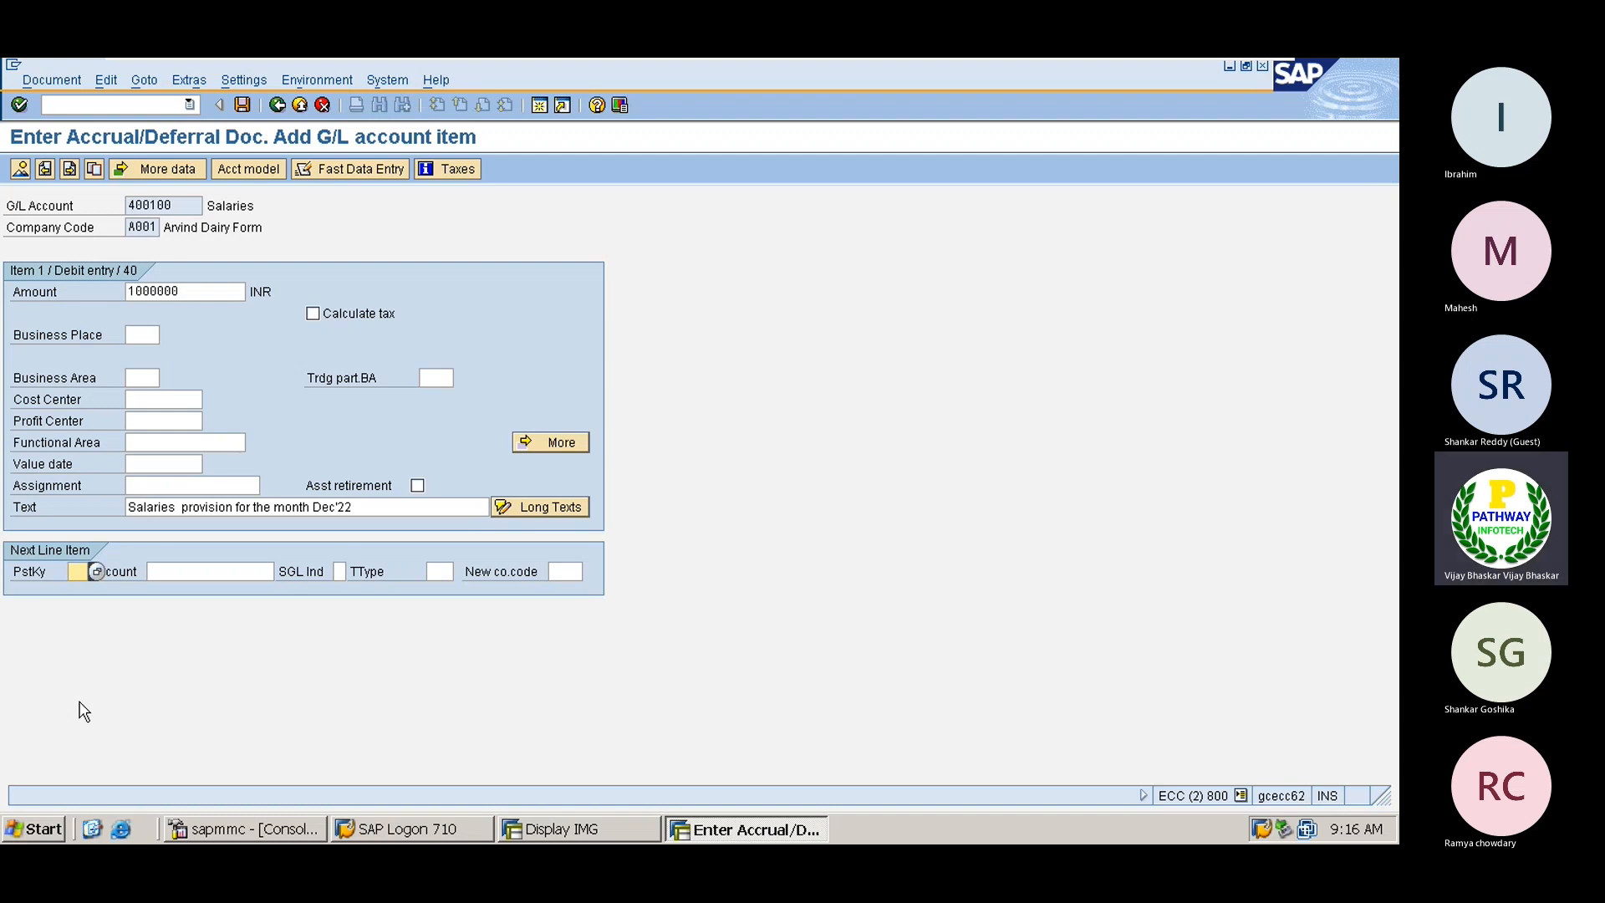
text(50)
key(Tab)
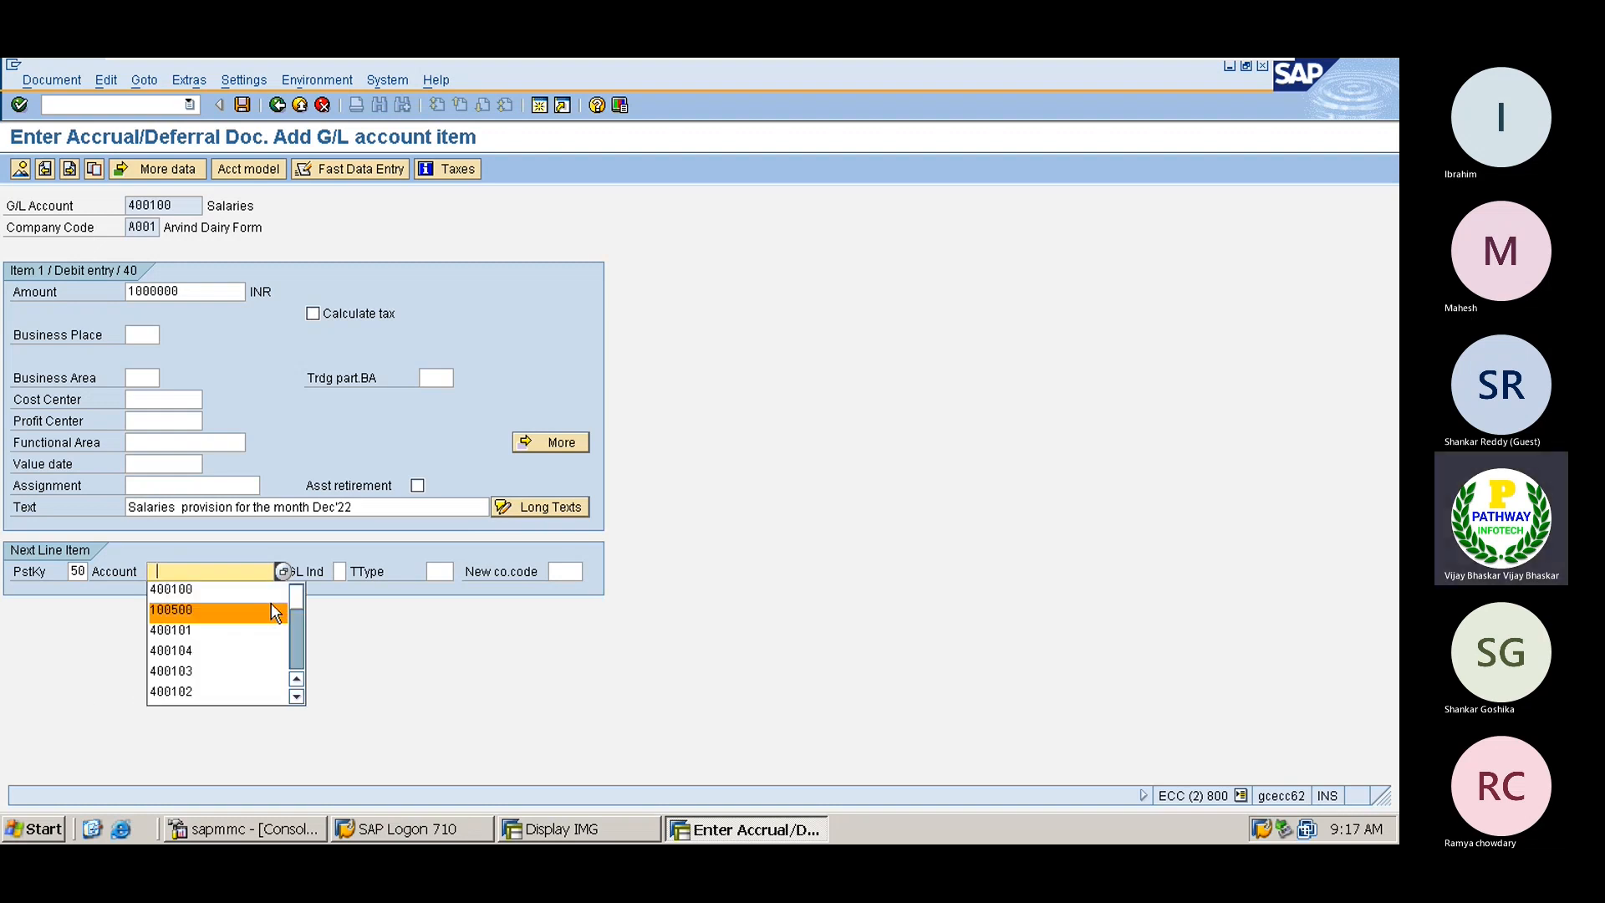
key(Down)
key(Up)
click(271, 611)
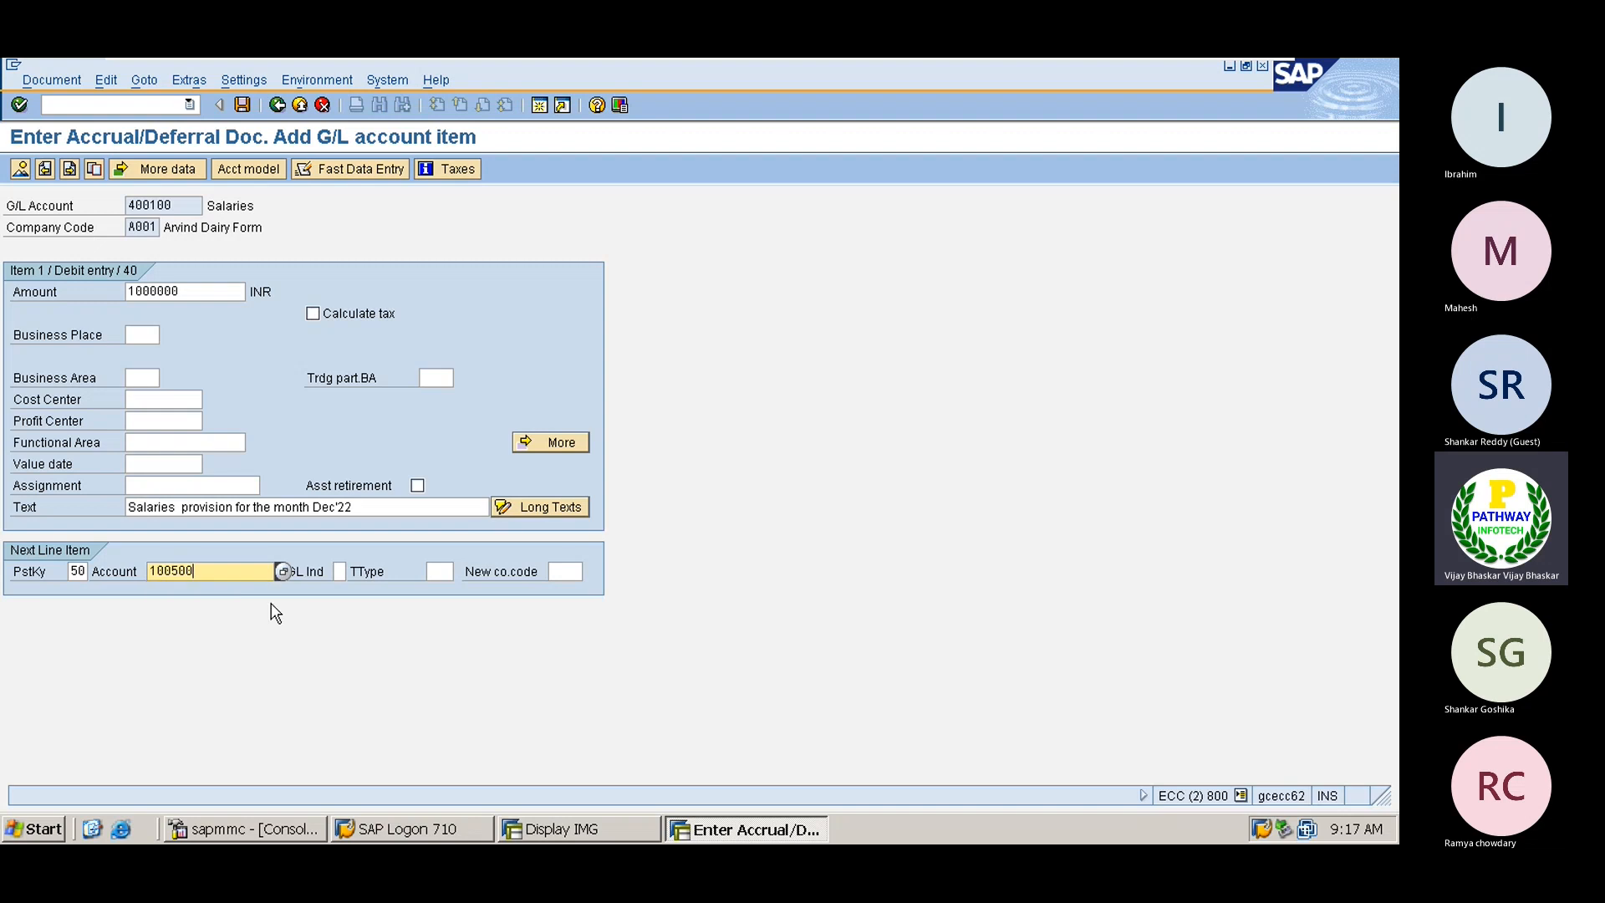
key(Return)
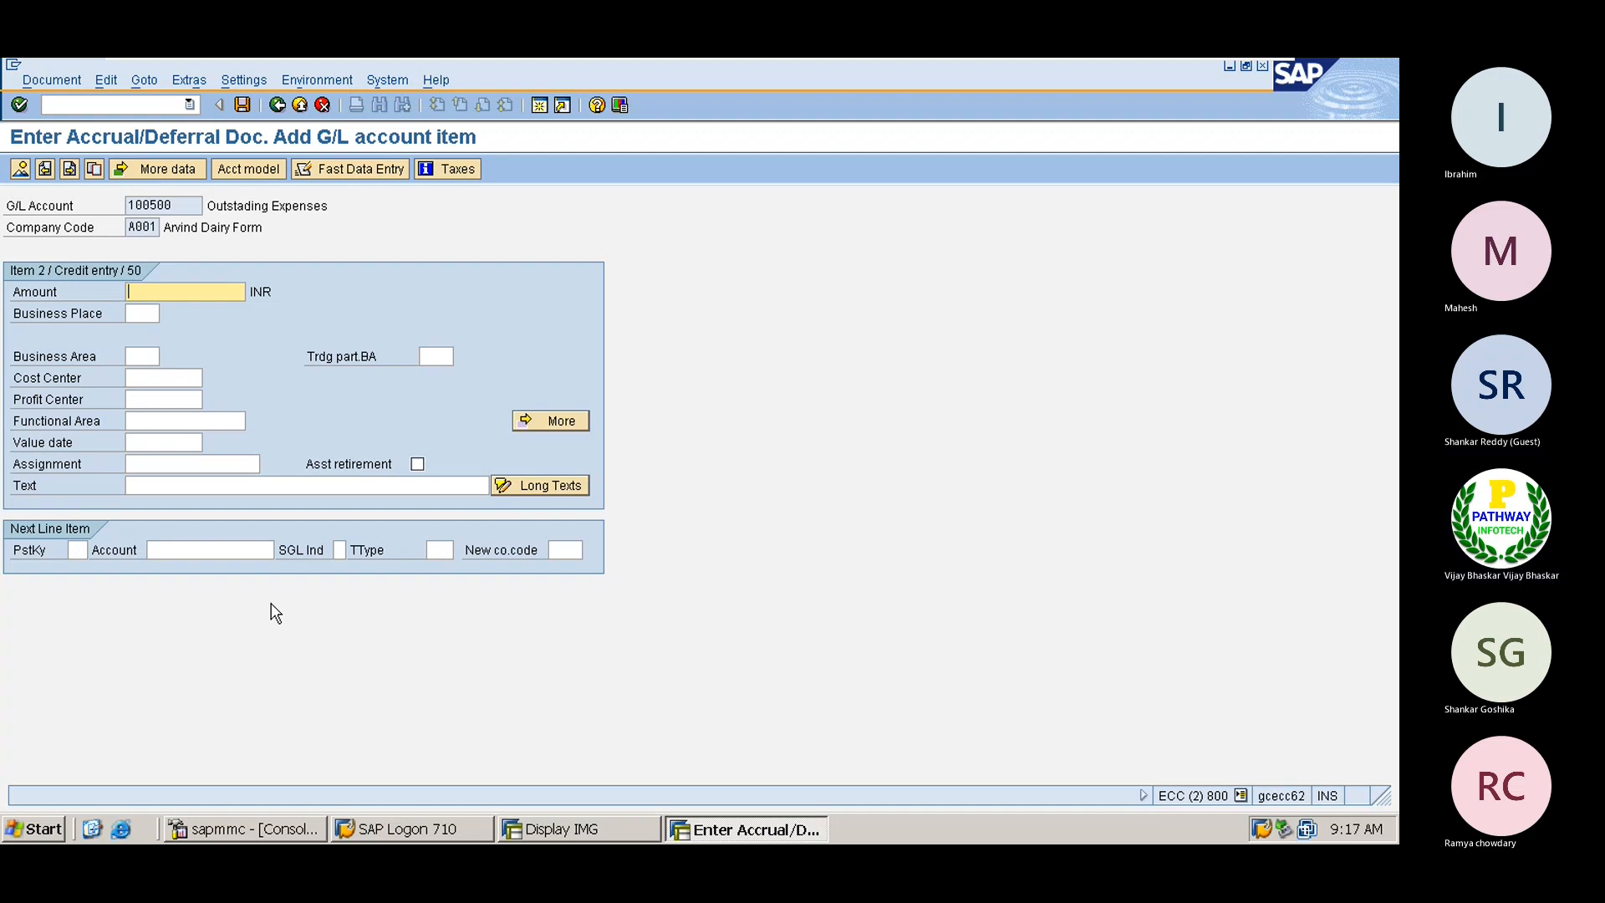
Step: Enter * as the credit item's amount and + as its text to carry over the balancing amount and the salaries provision text
text(*)
key(Tab)
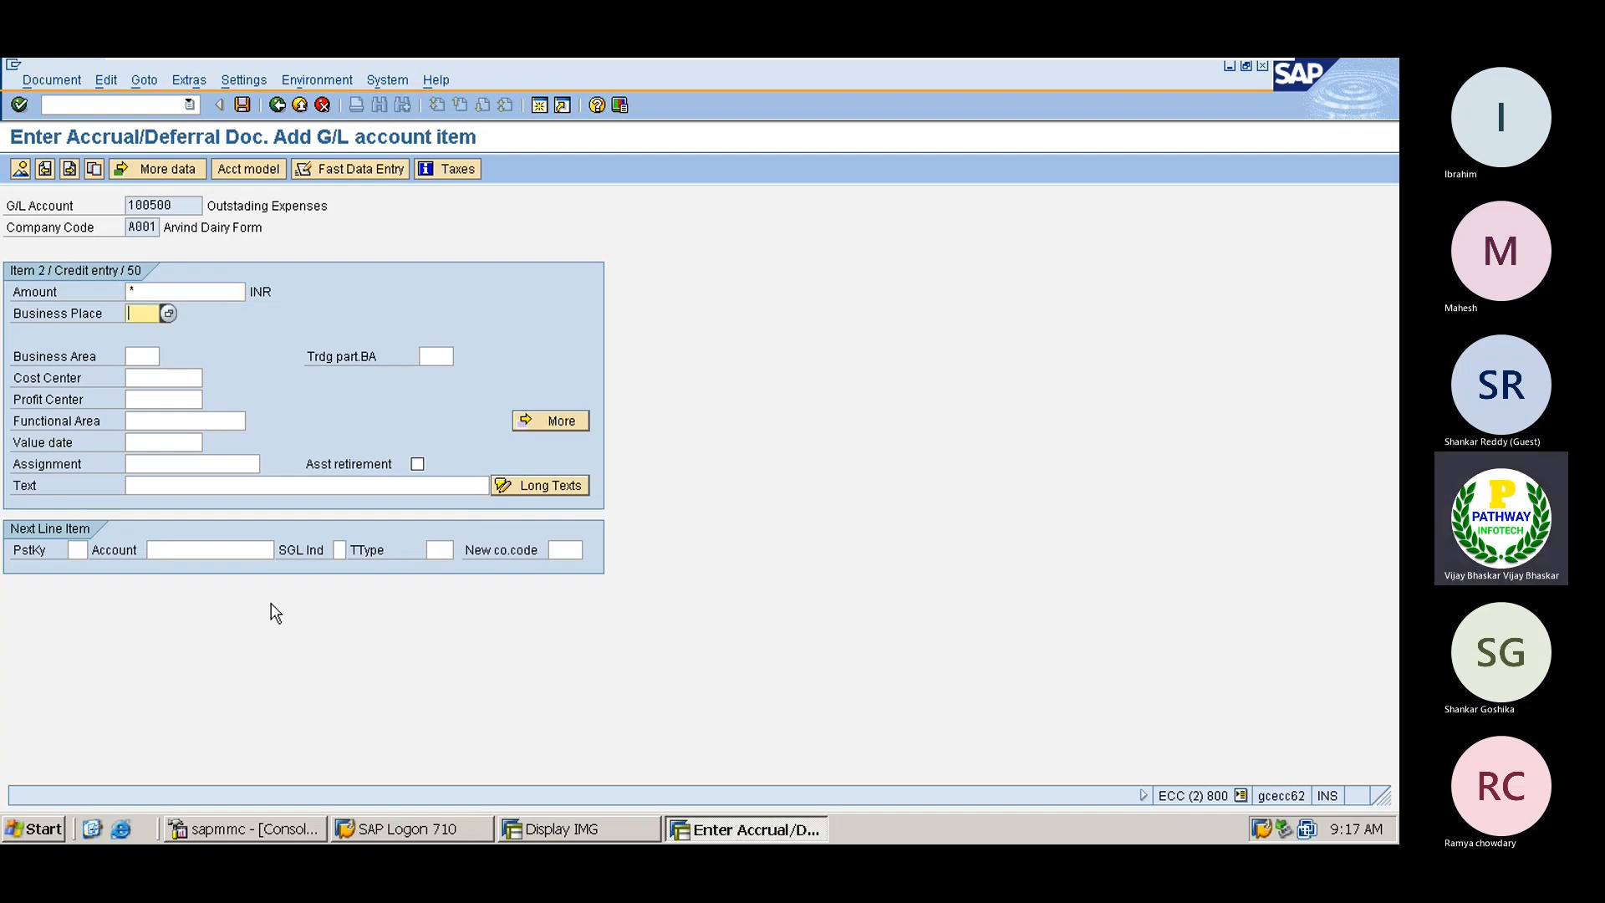
key(Tab)
key(Tab)
key(Tab)
key(Tab)
key(Tab)
key(Tab)
key(Tab)
key(Tab)
key(Tab)
key(Tab)
text(+)
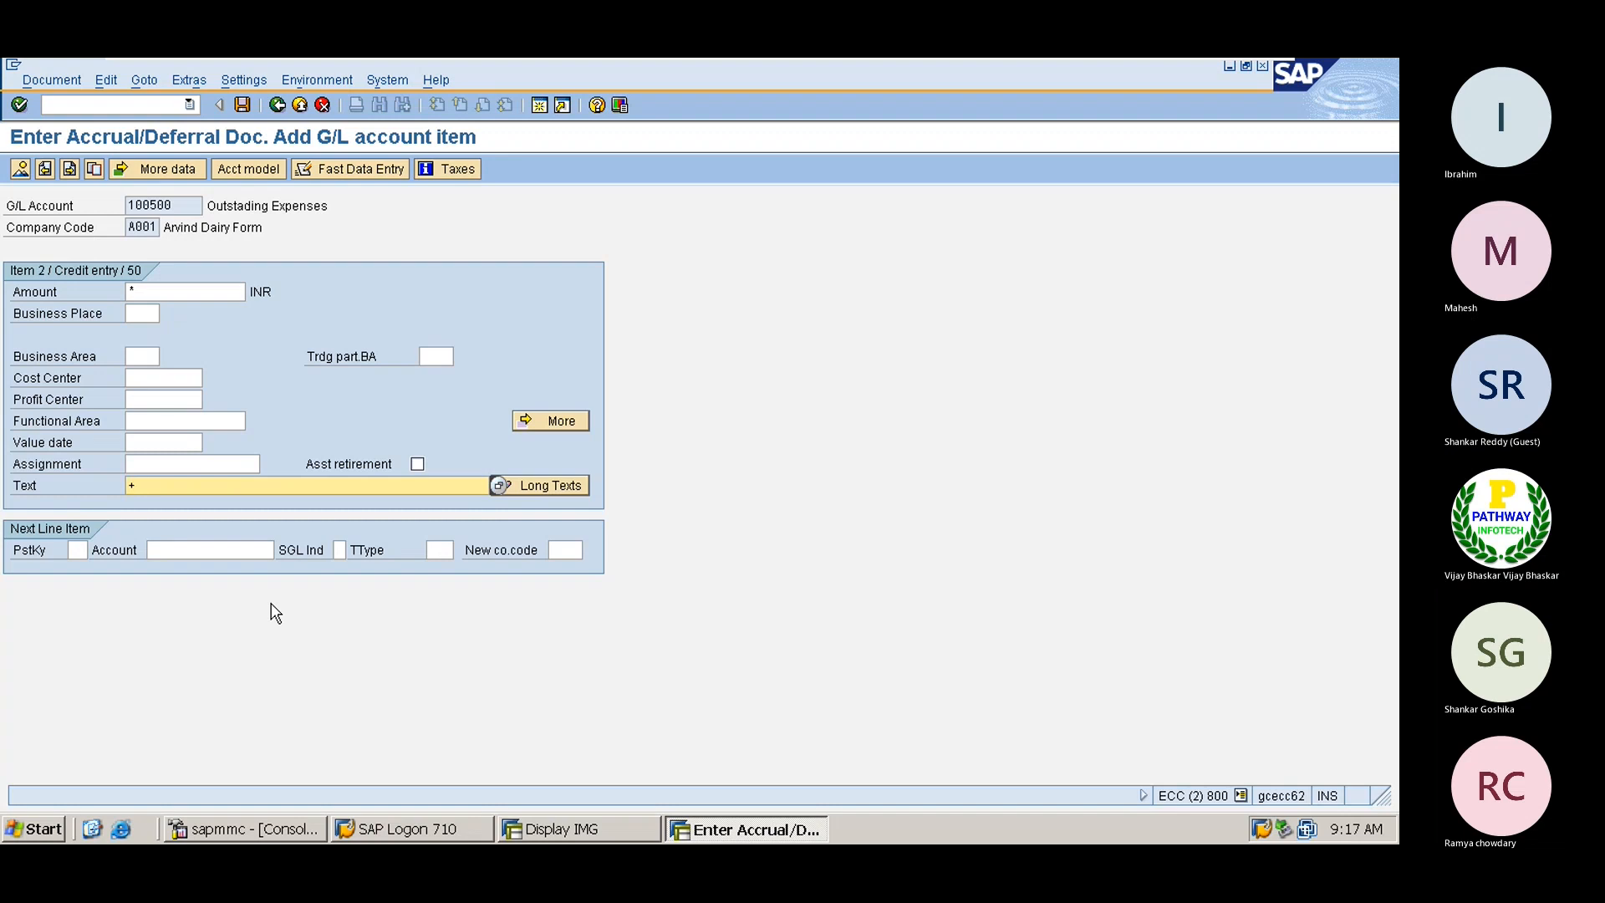
key(Return)
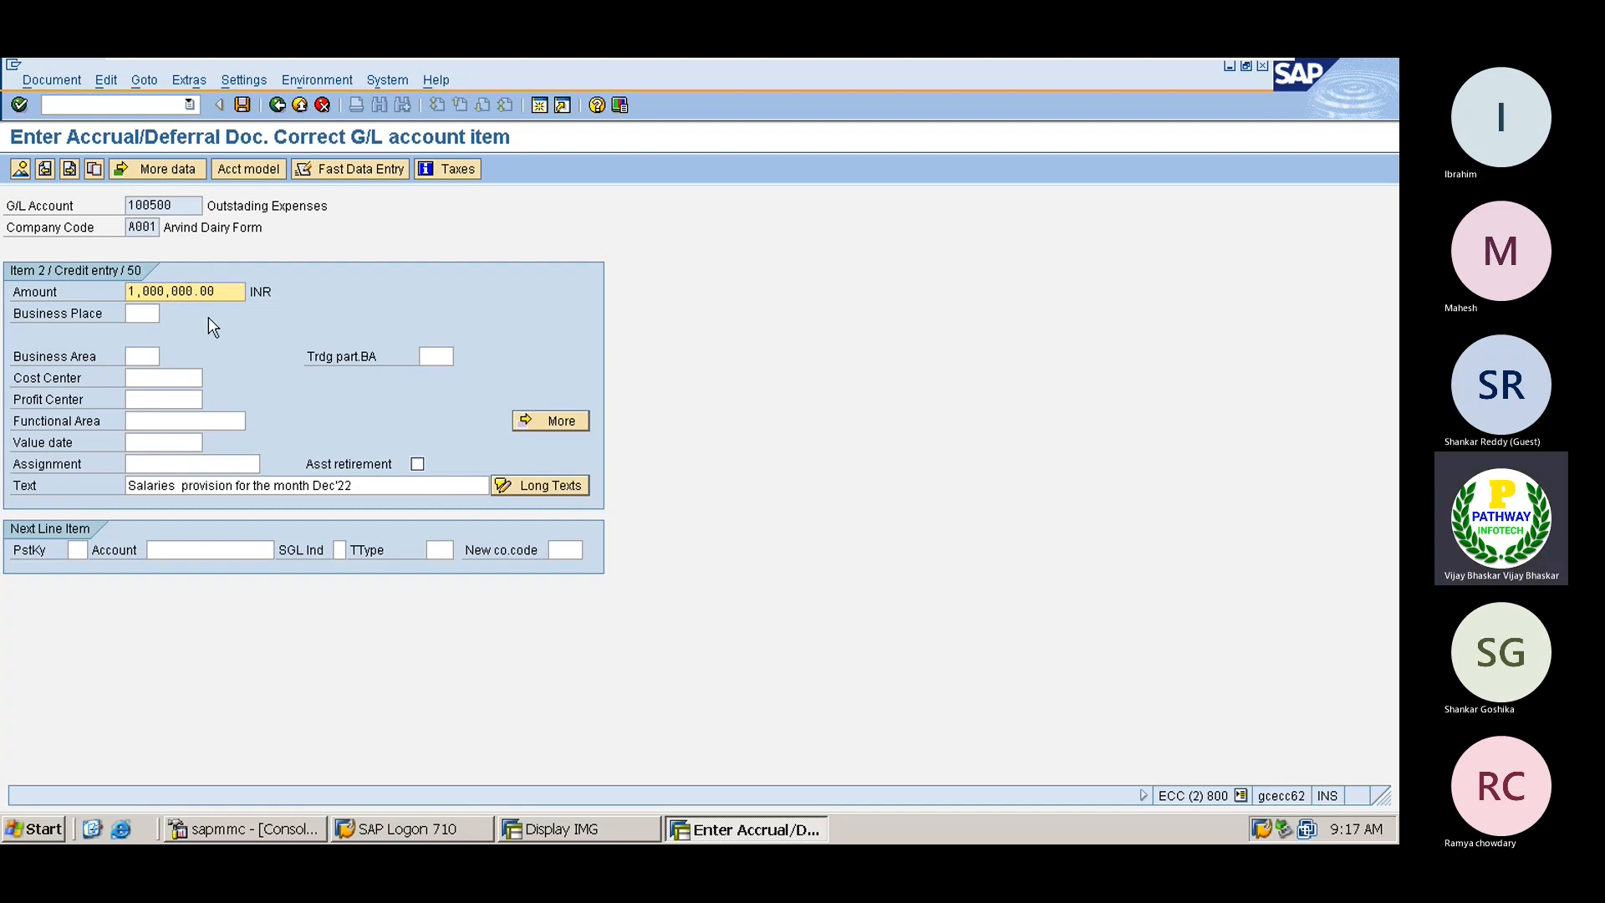
Step: Clear the wrongly formatted amount of the Outstading Expenses credit item and re-enter it as *
key(Return)
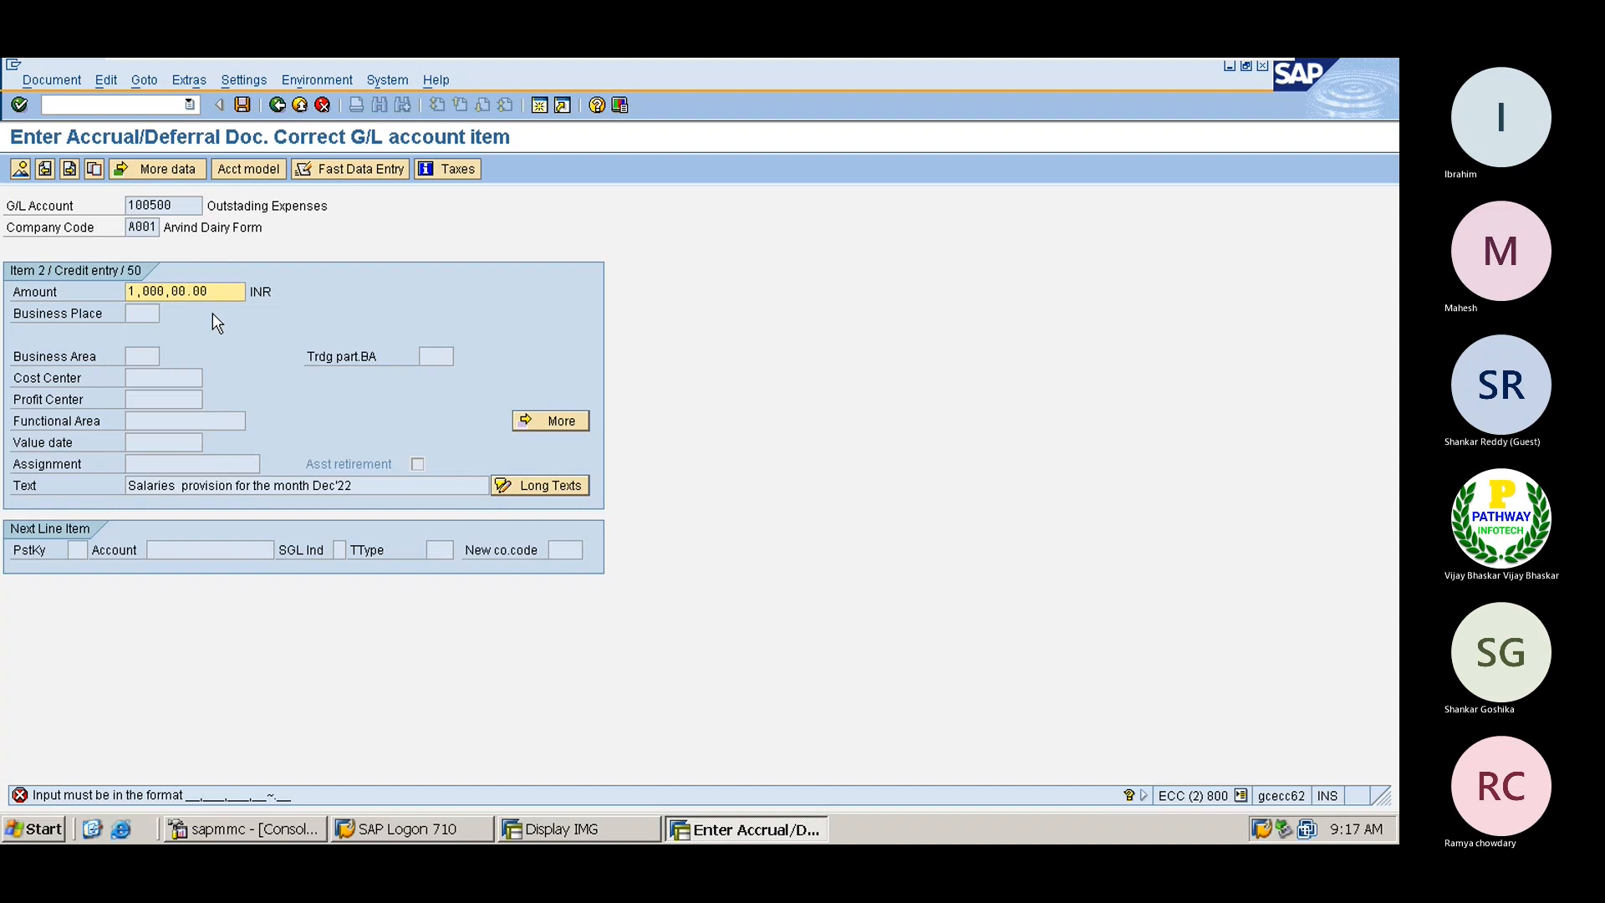
click(219, 288)
key(BackSpace)
key(BackSpace)
key(BackSpace)
key(BackSpace)
key(BackSpace)
key(BackSpace)
key(BackSpace)
key(BackSpace)
key(BackSpace)
key(BackSpace)
key(BackSpace)
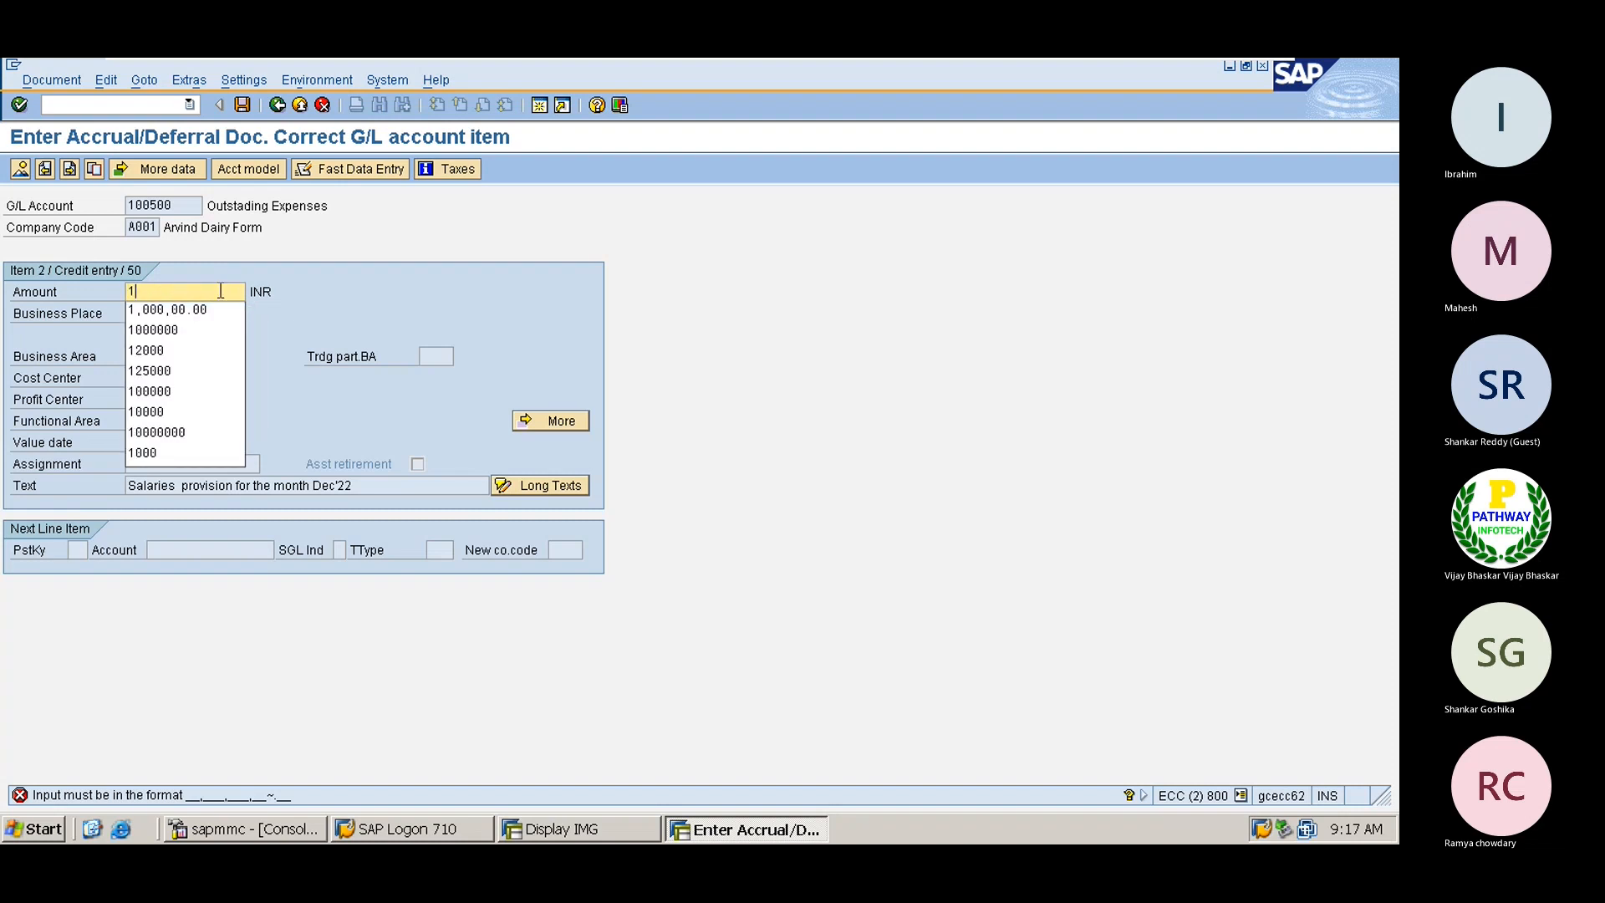
text(1000000)
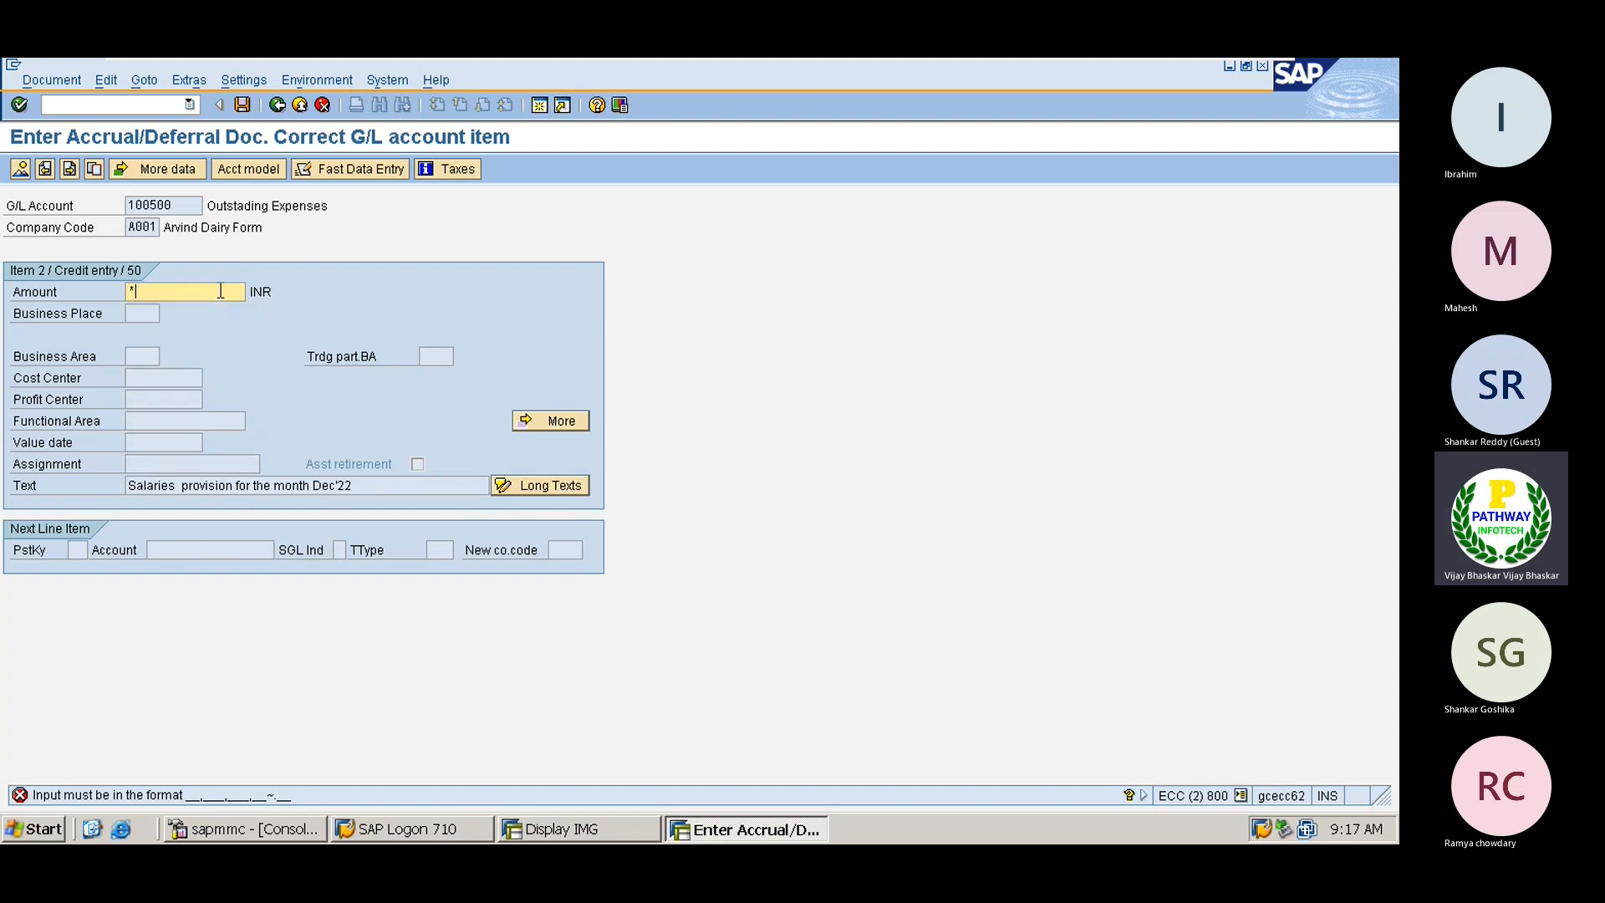
key(Return)
Step: Simulate the accrual/deferral document and check the details of its Salaries debit and Outstading Expenses credit items
click(44, 80)
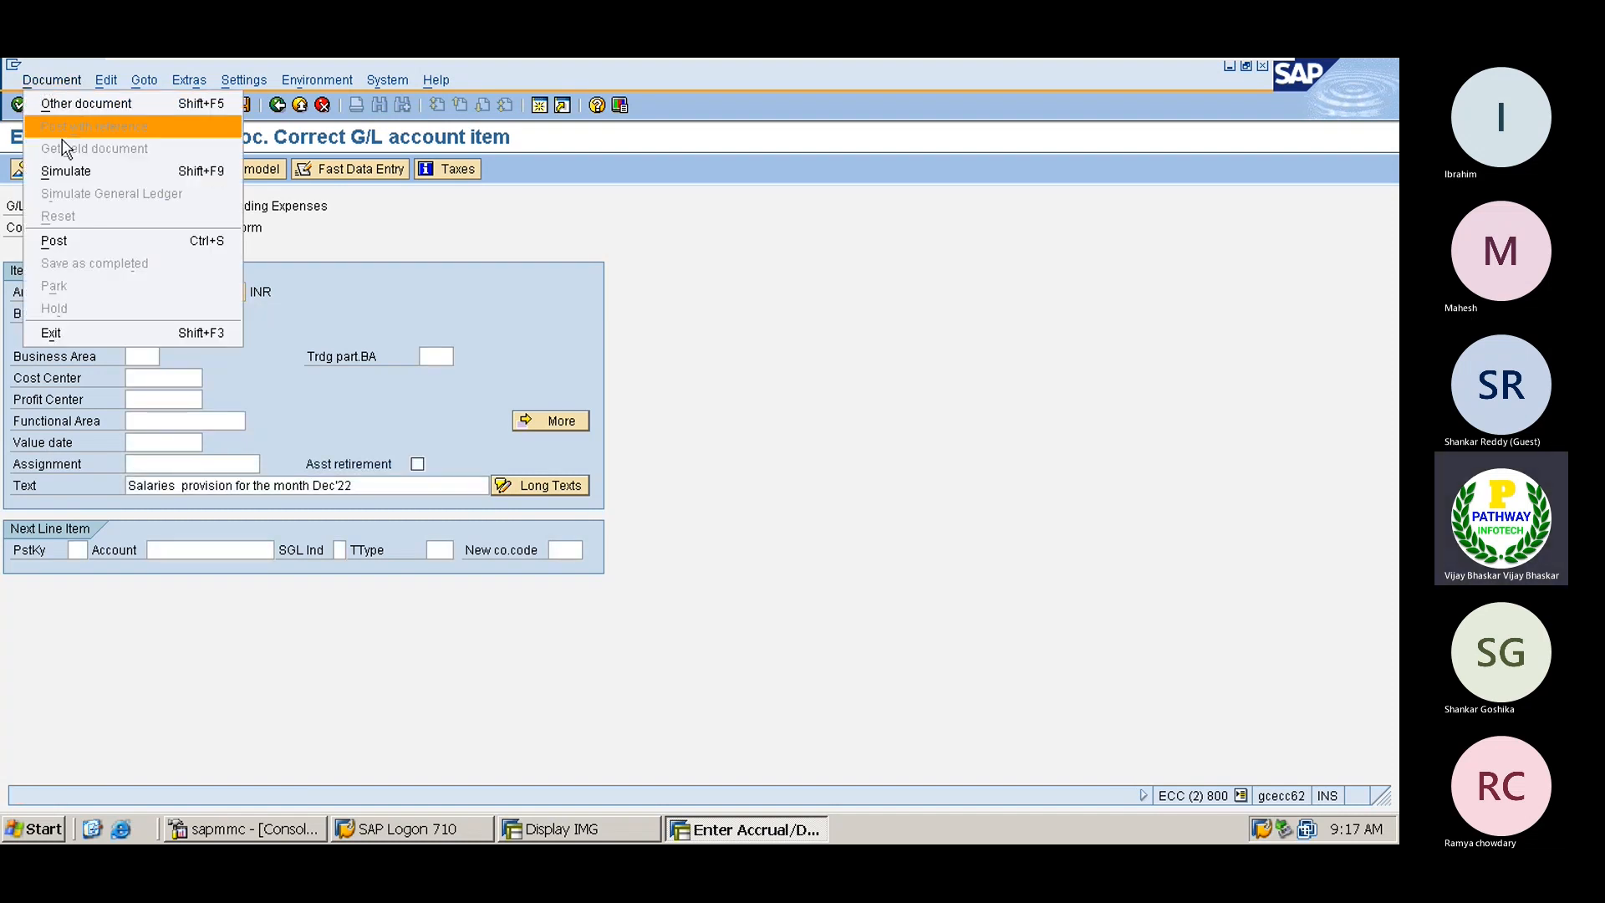
click(63, 168)
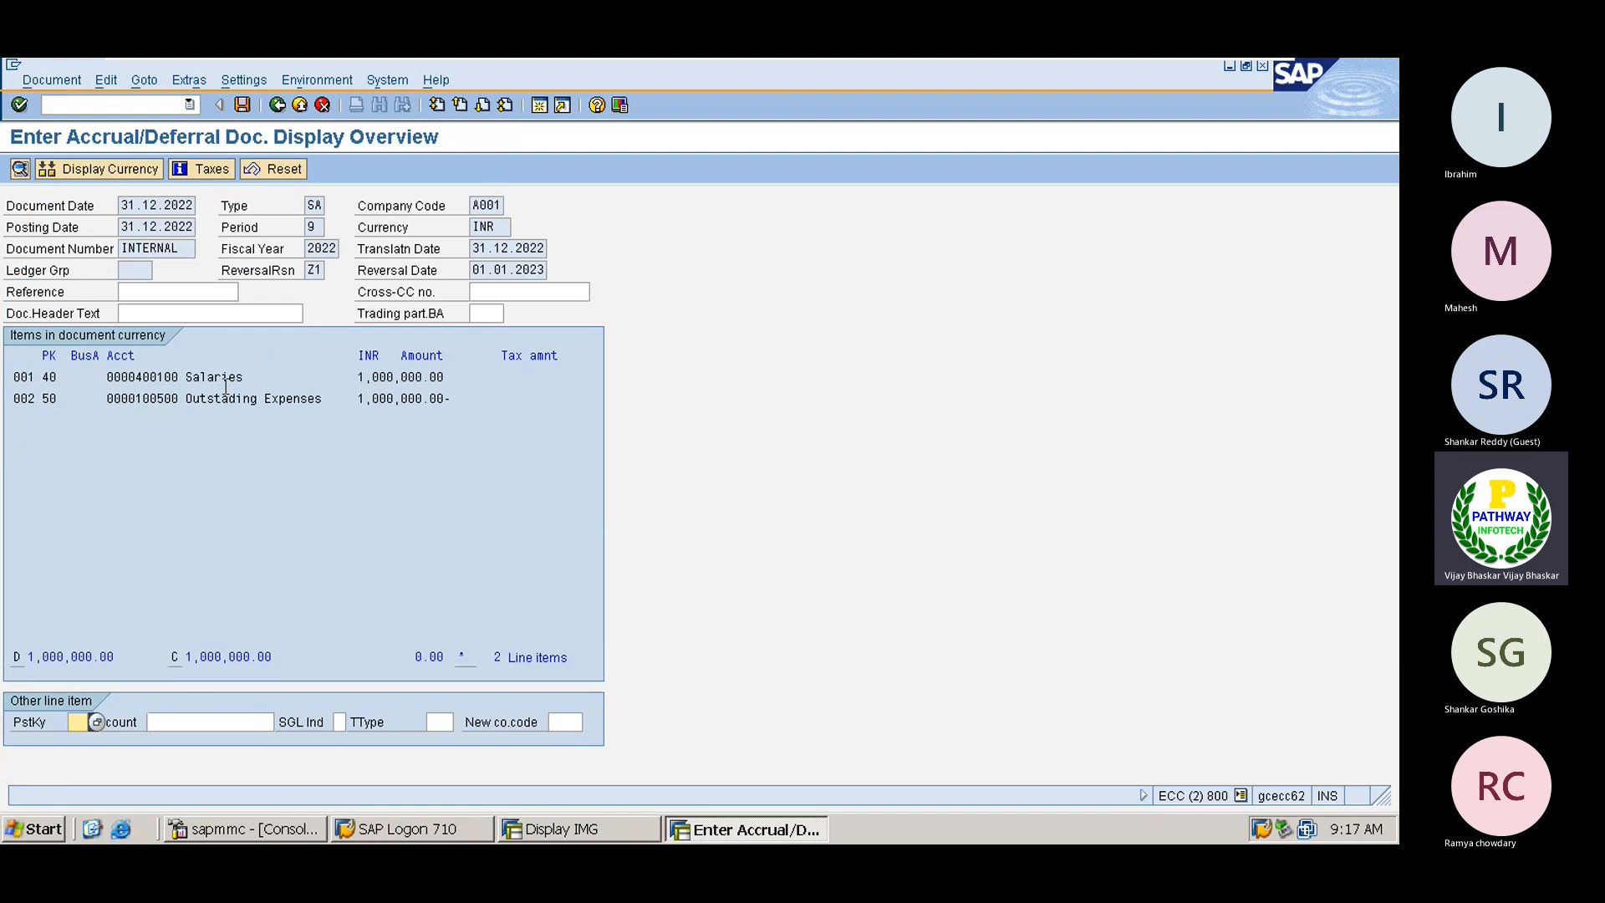
double_click(226, 378)
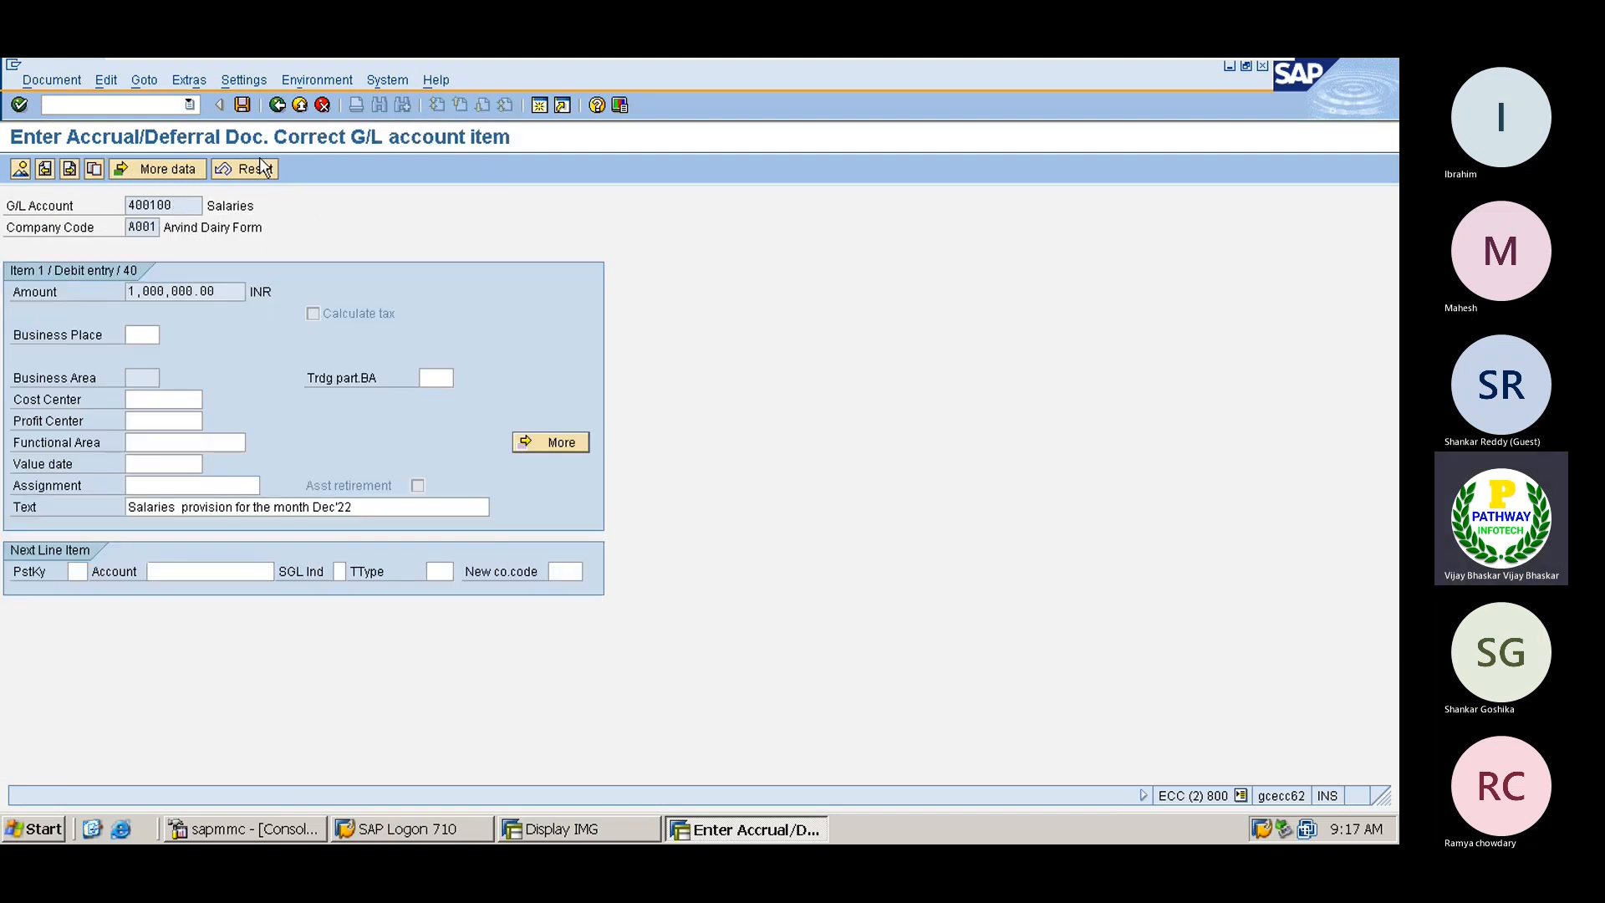
click(46, 79)
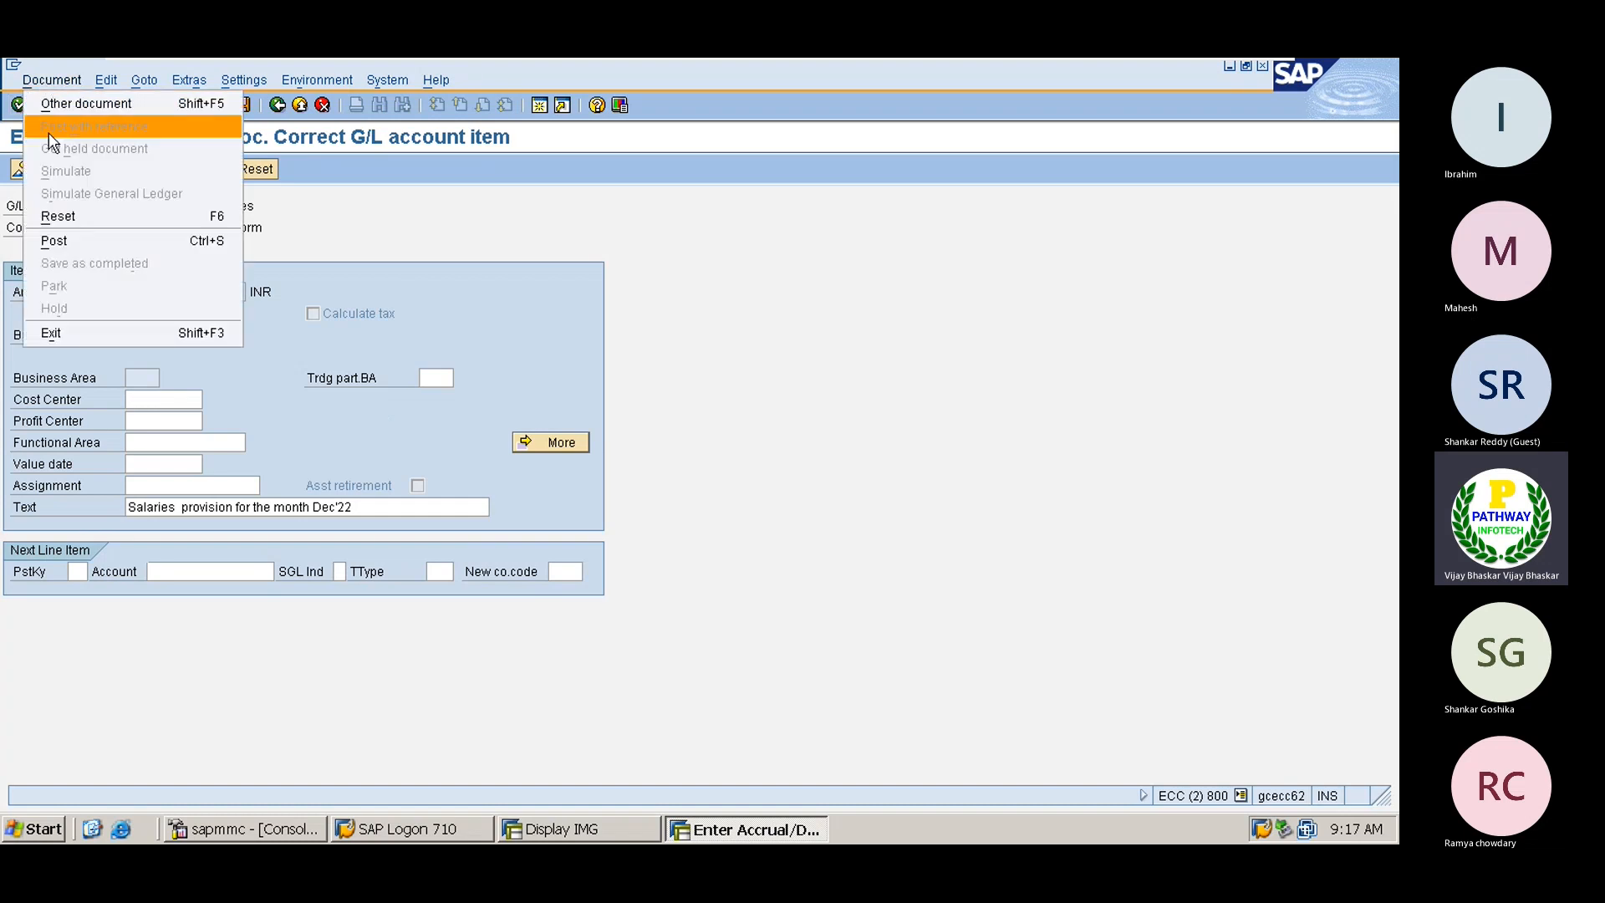
click(691, 217)
click(18, 171)
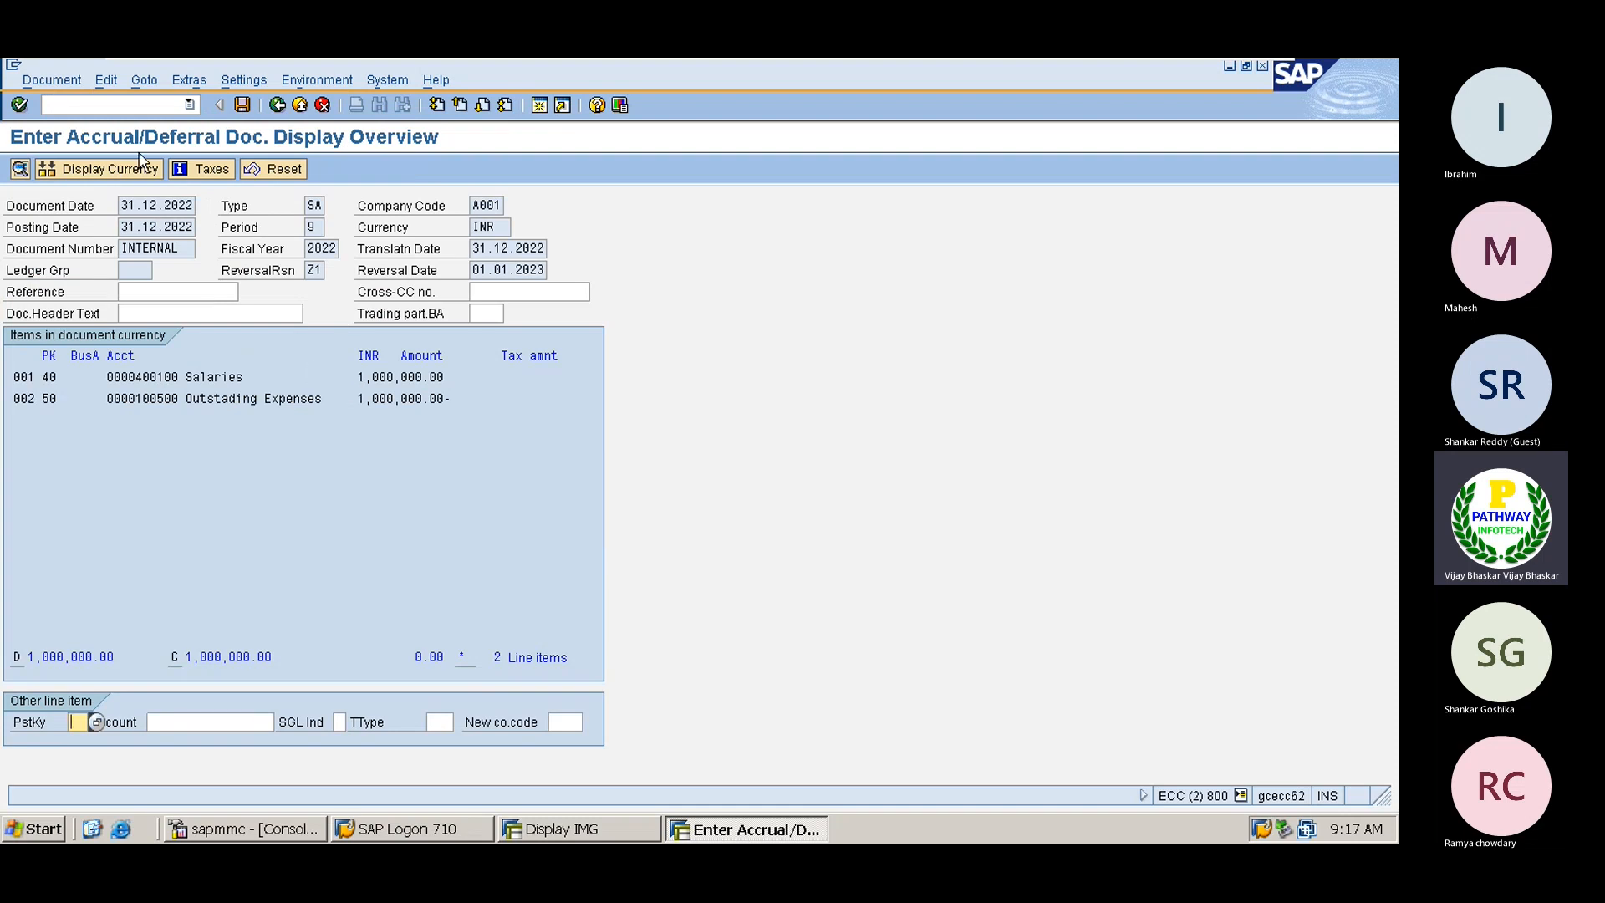
double_click(155, 377)
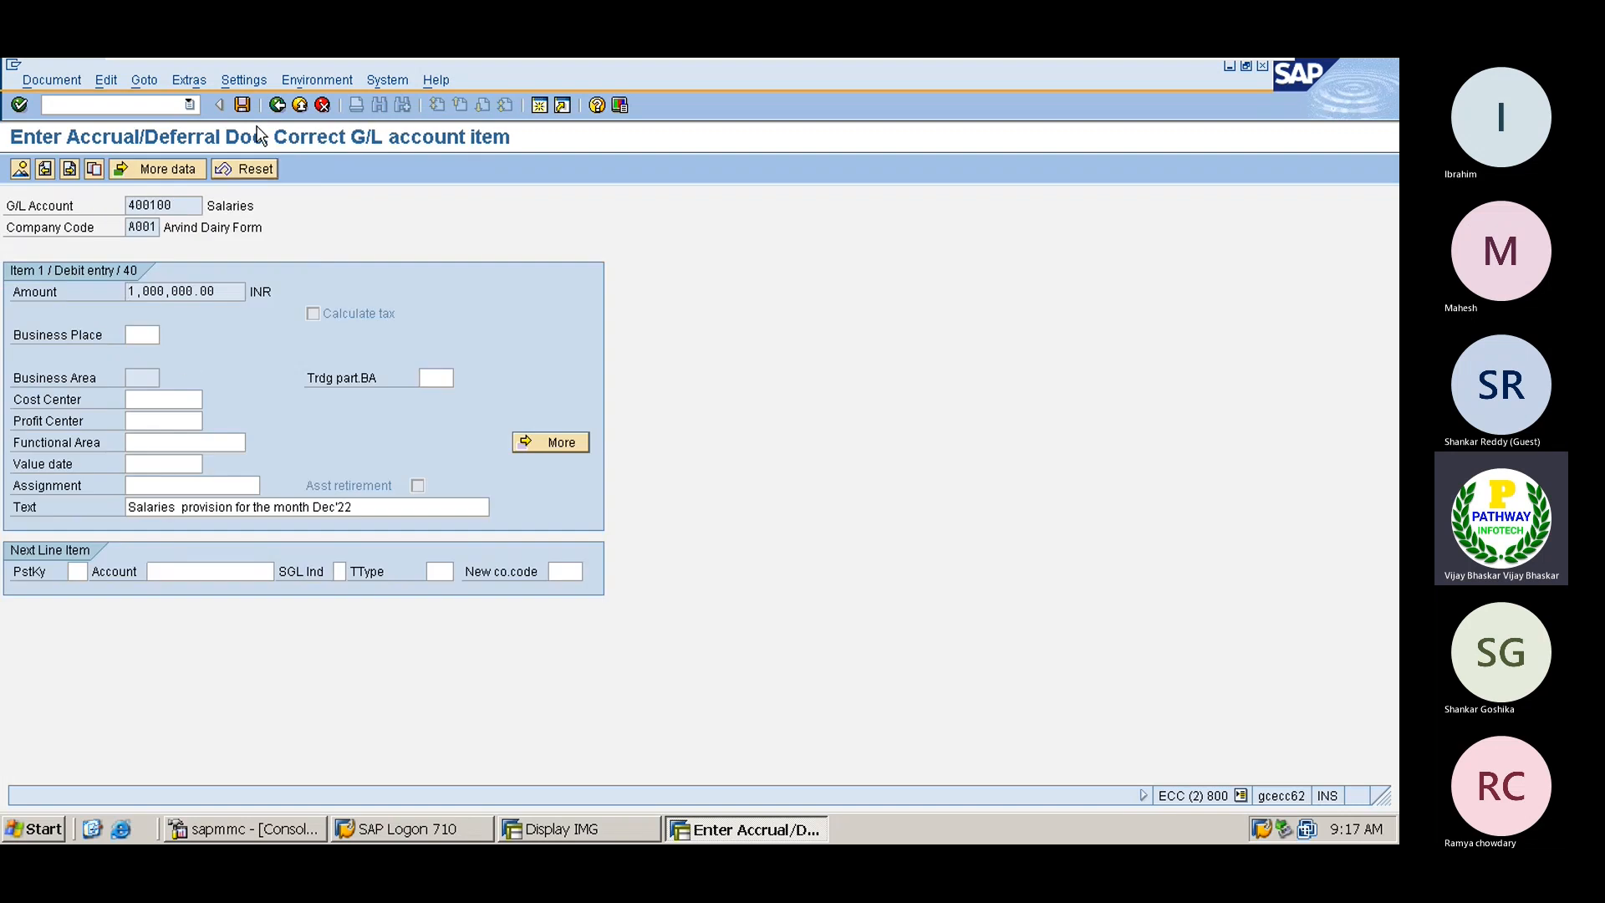
click(277, 107)
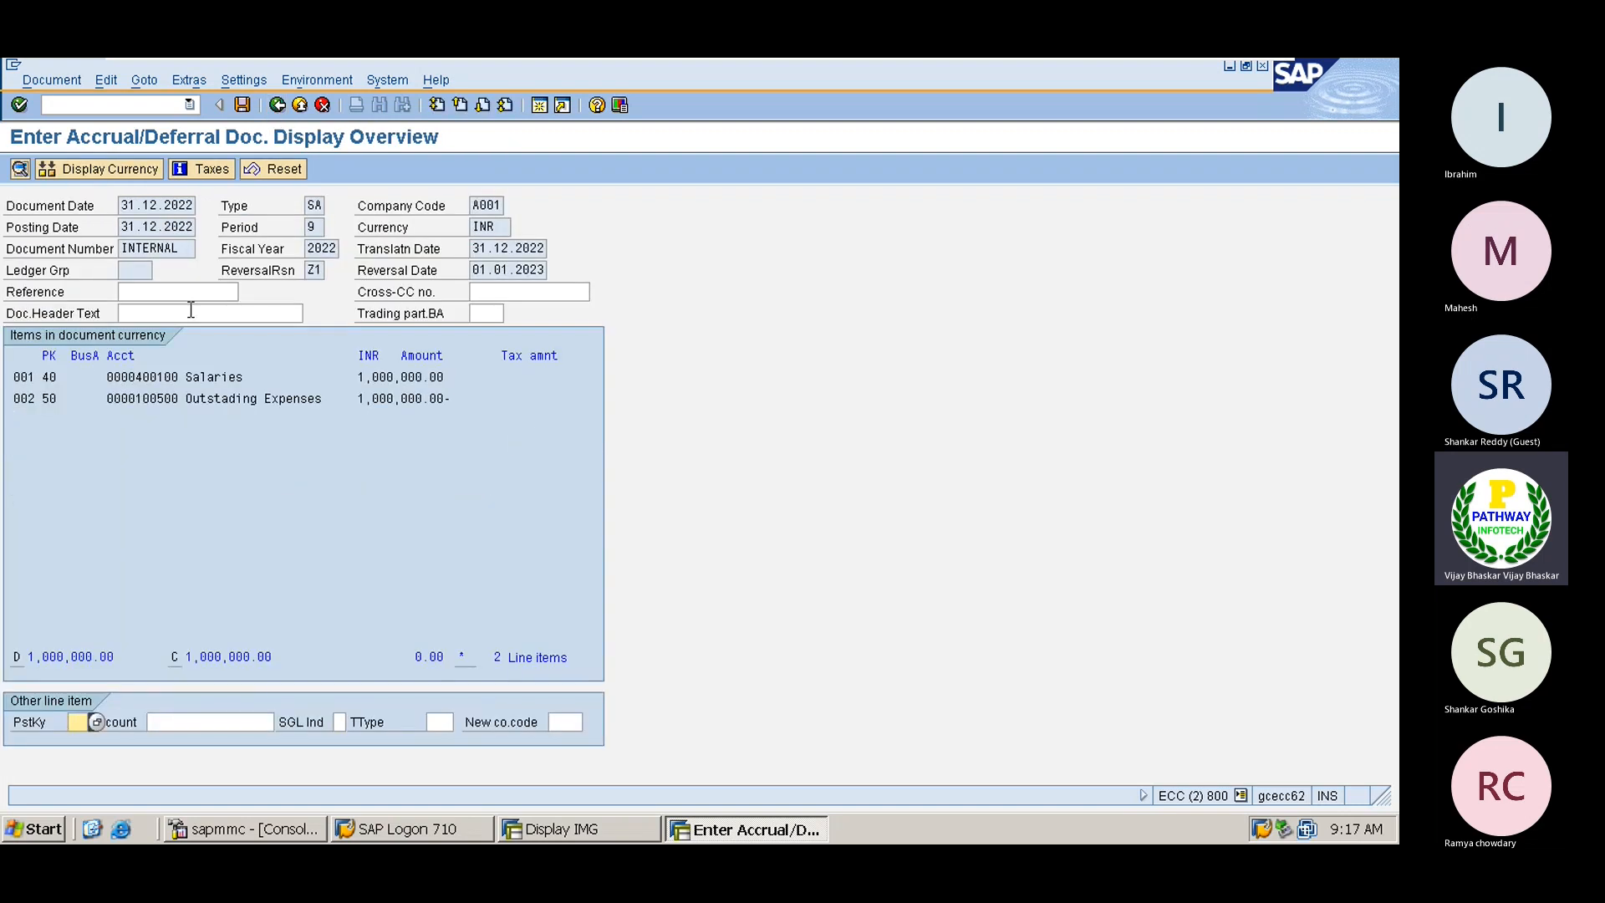
double_click(159, 399)
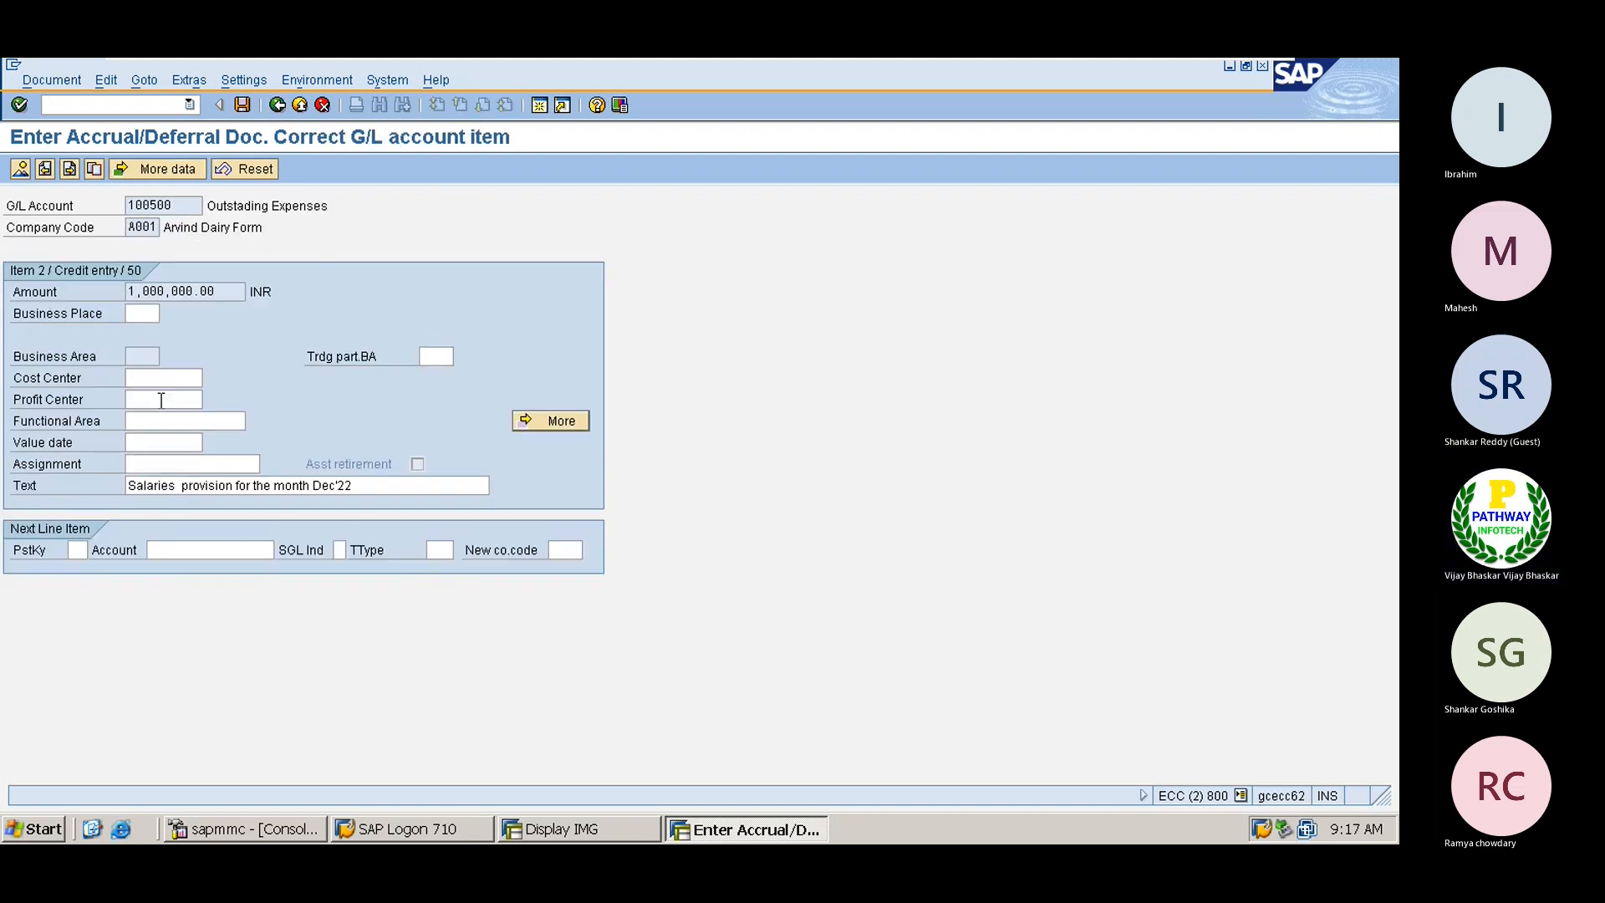
click(277, 104)
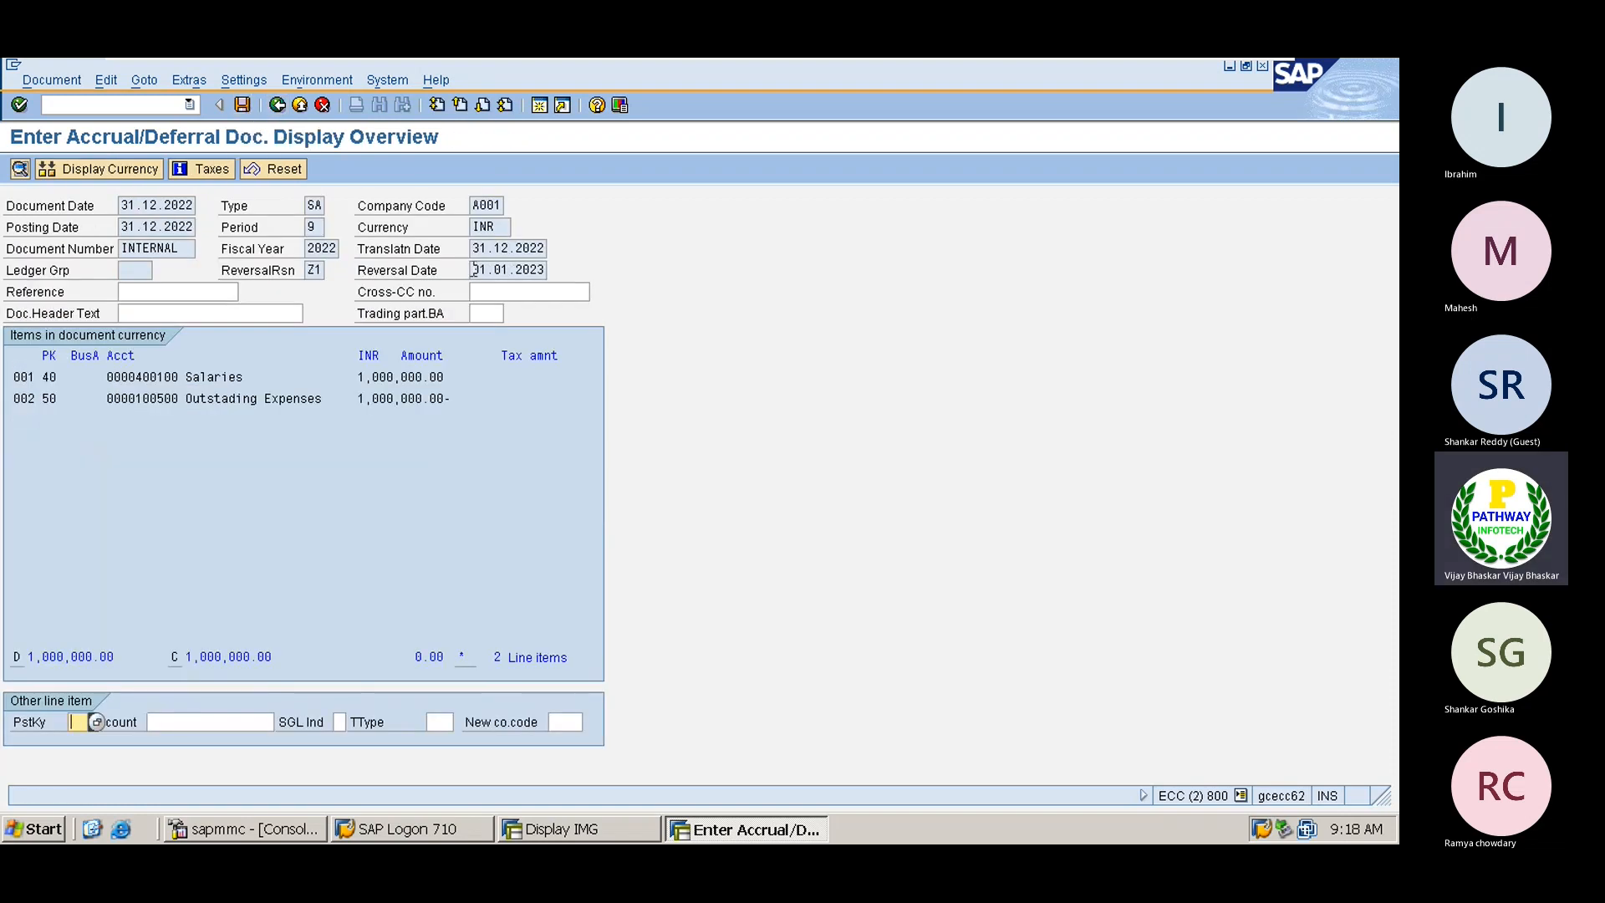
Step: Recheck the reversal reason, reversal date and Salaries item, and post the accrual/deferral document
drag(474, 269, 545, 269)
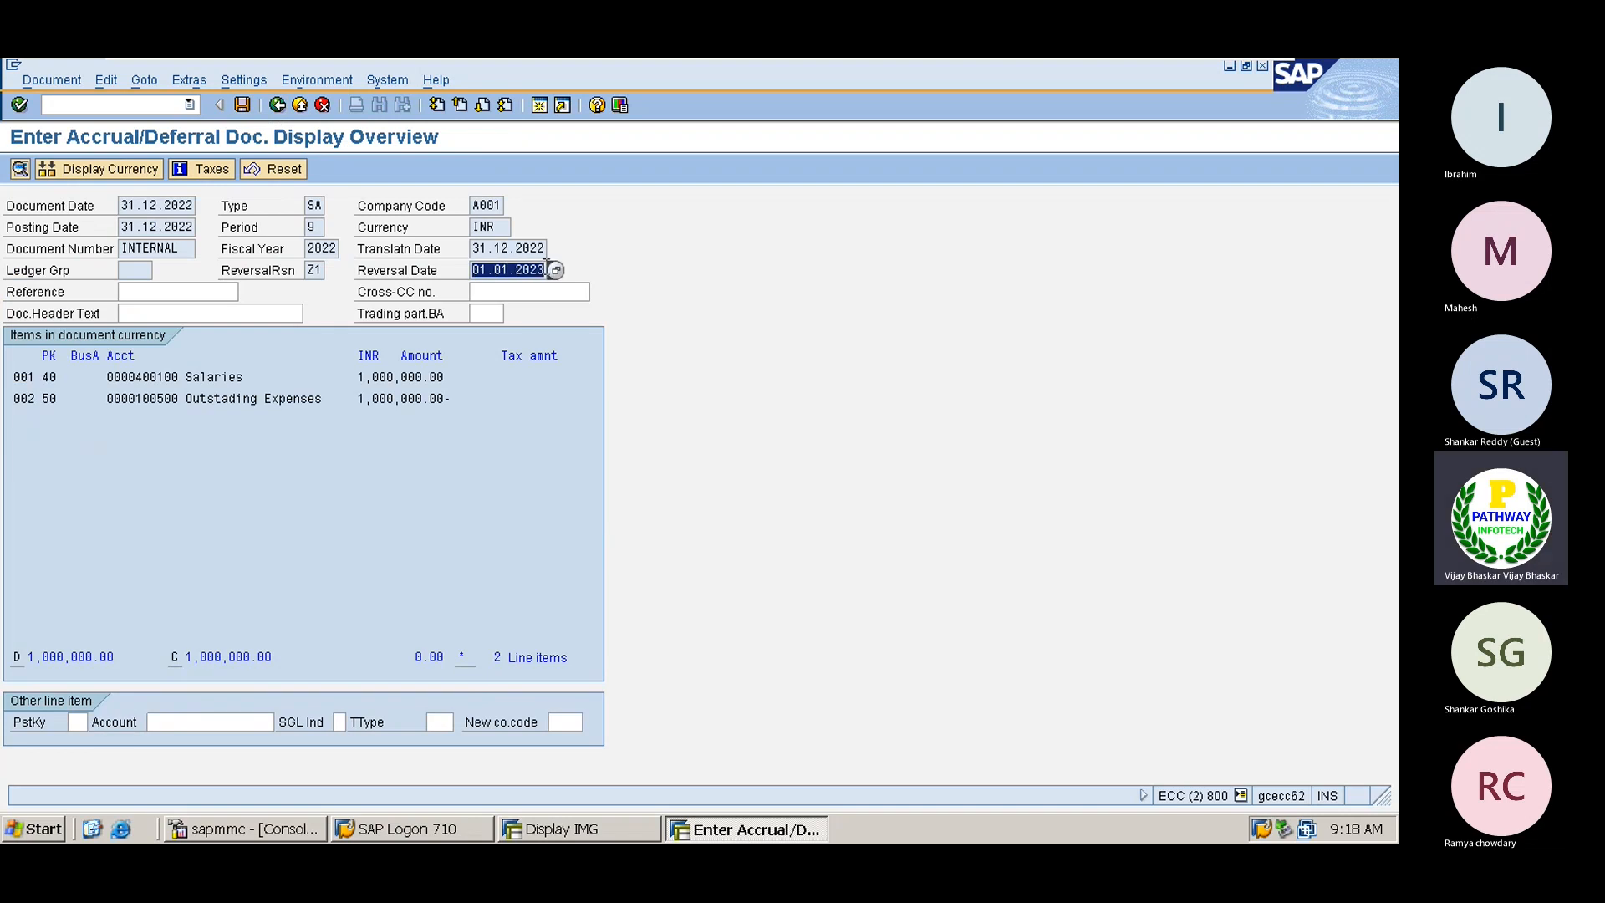
click(522, 269)
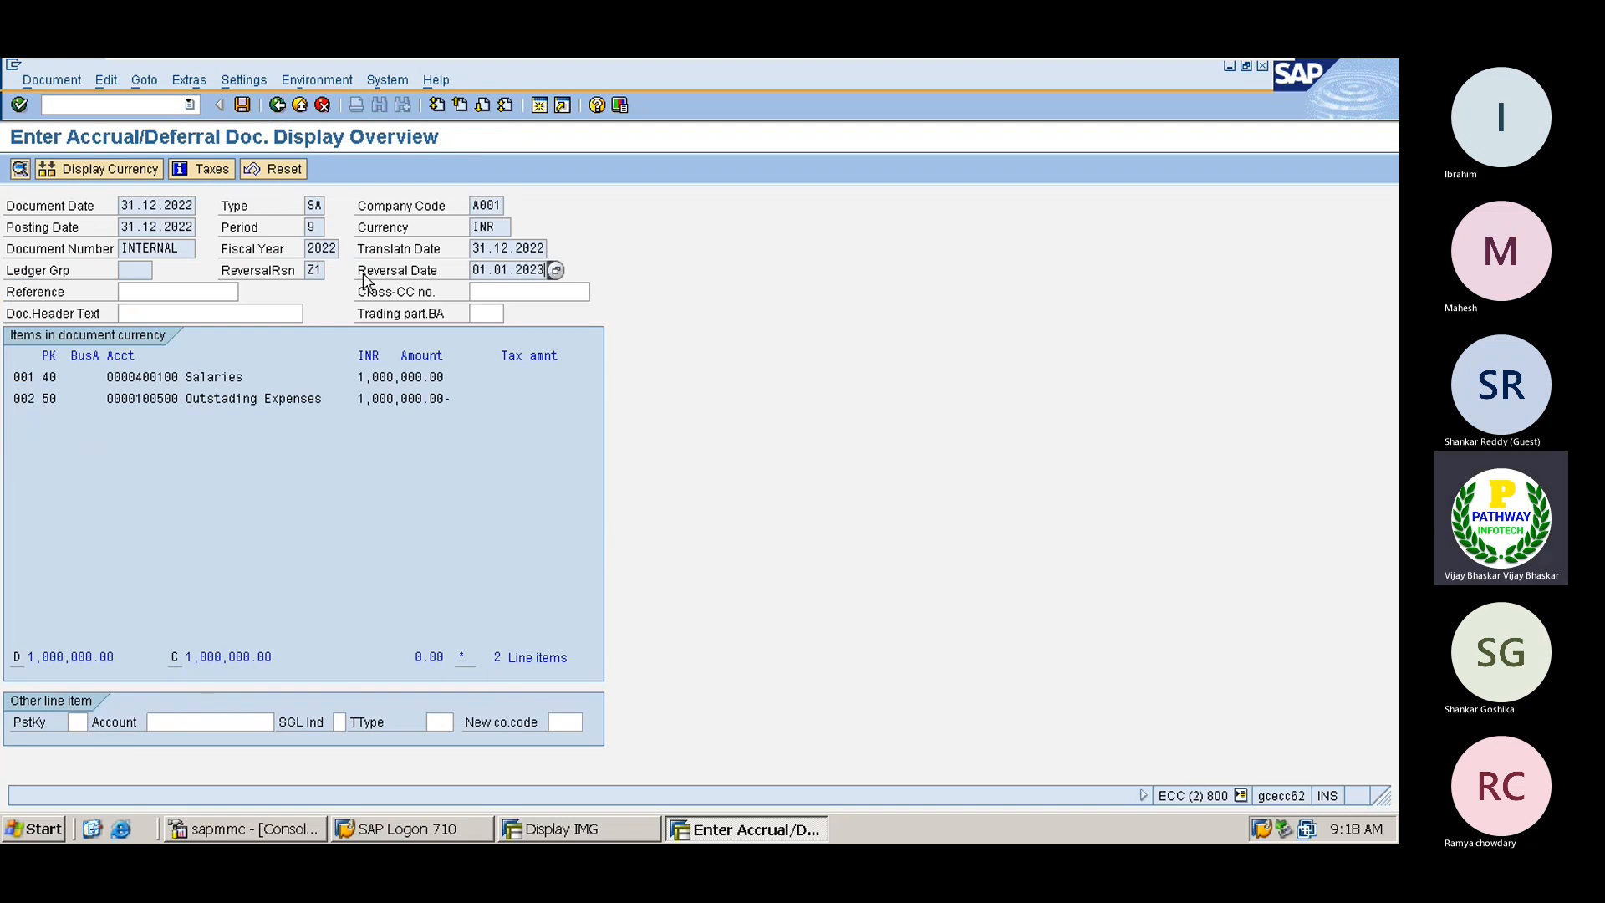
click(310, 270)
drag(473, 269, 555, 270)
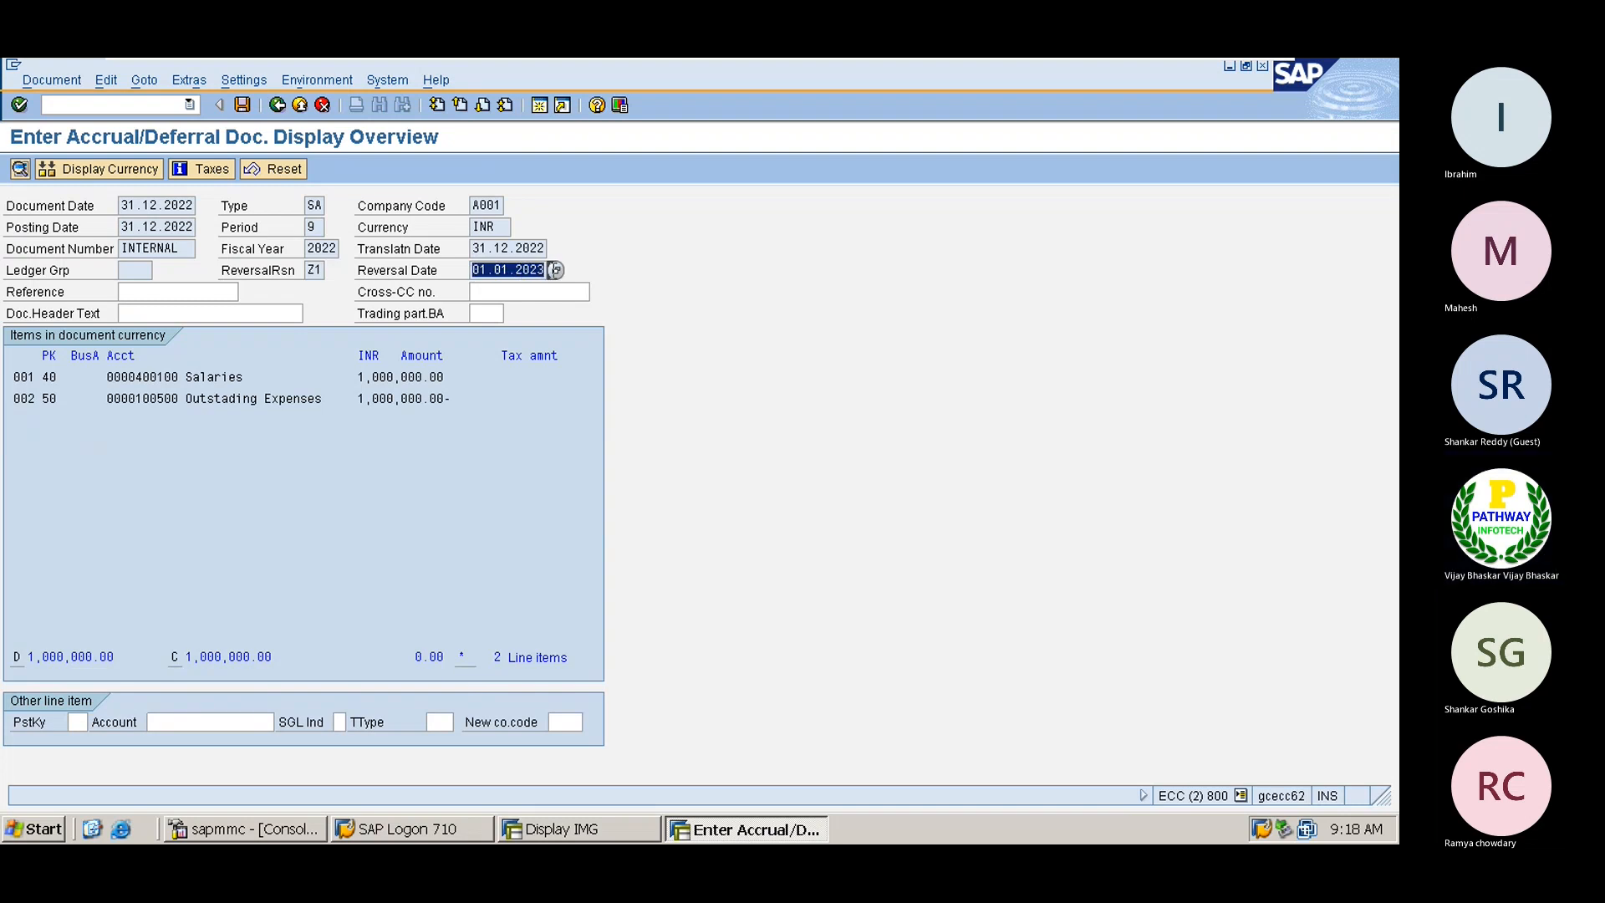
double_click(210, 377)
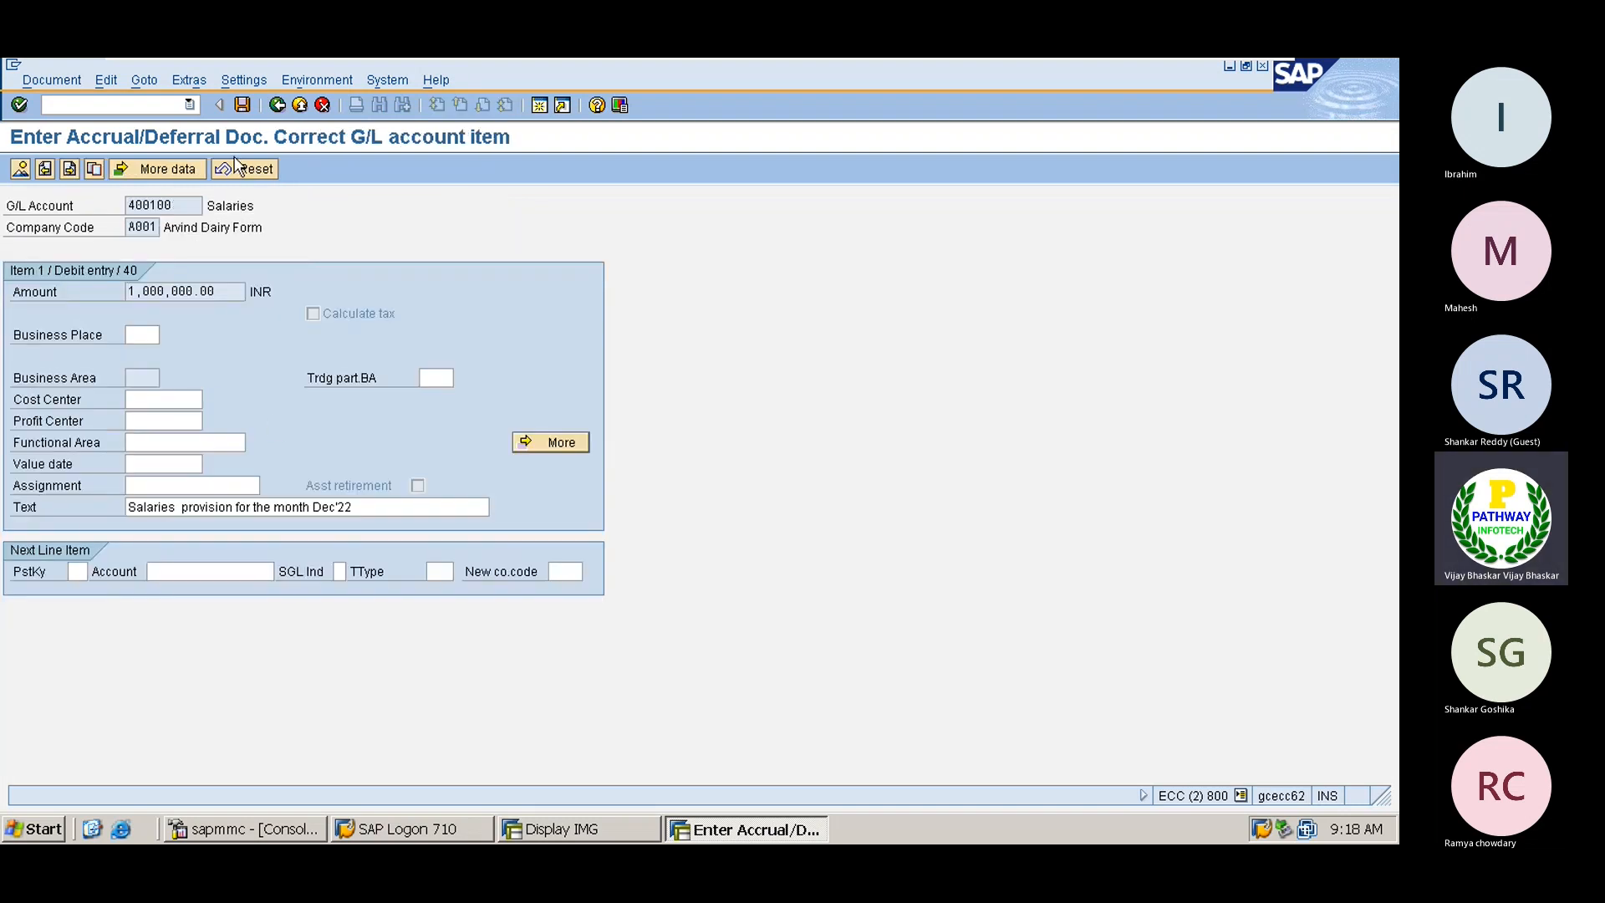
click(21, 170)
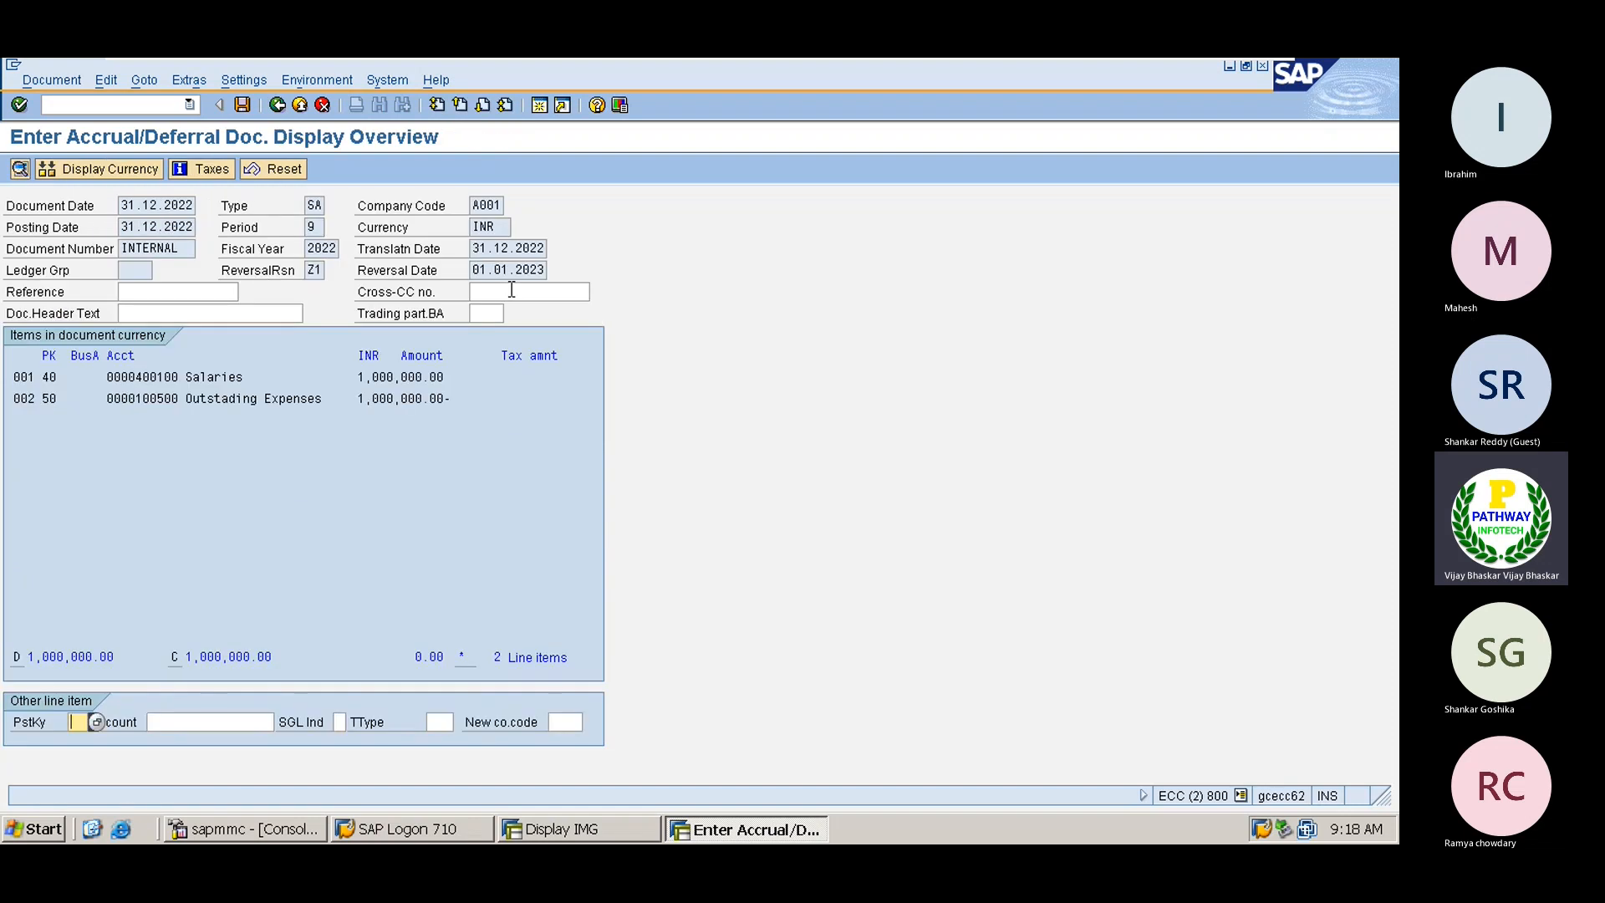
click(489, 270)
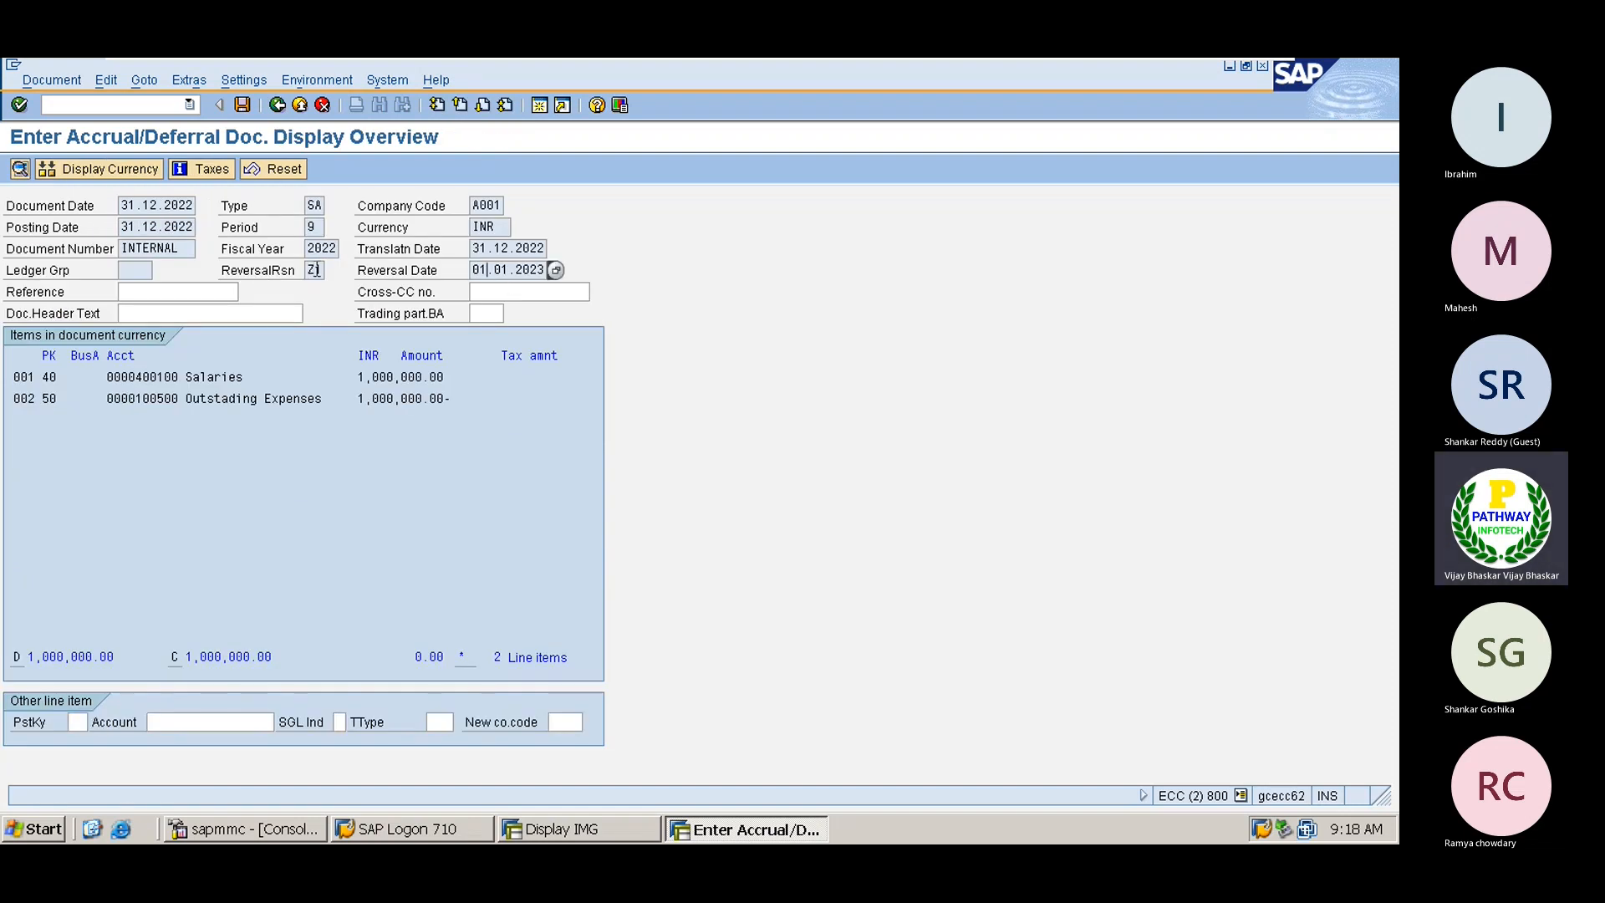
click(316, 270)
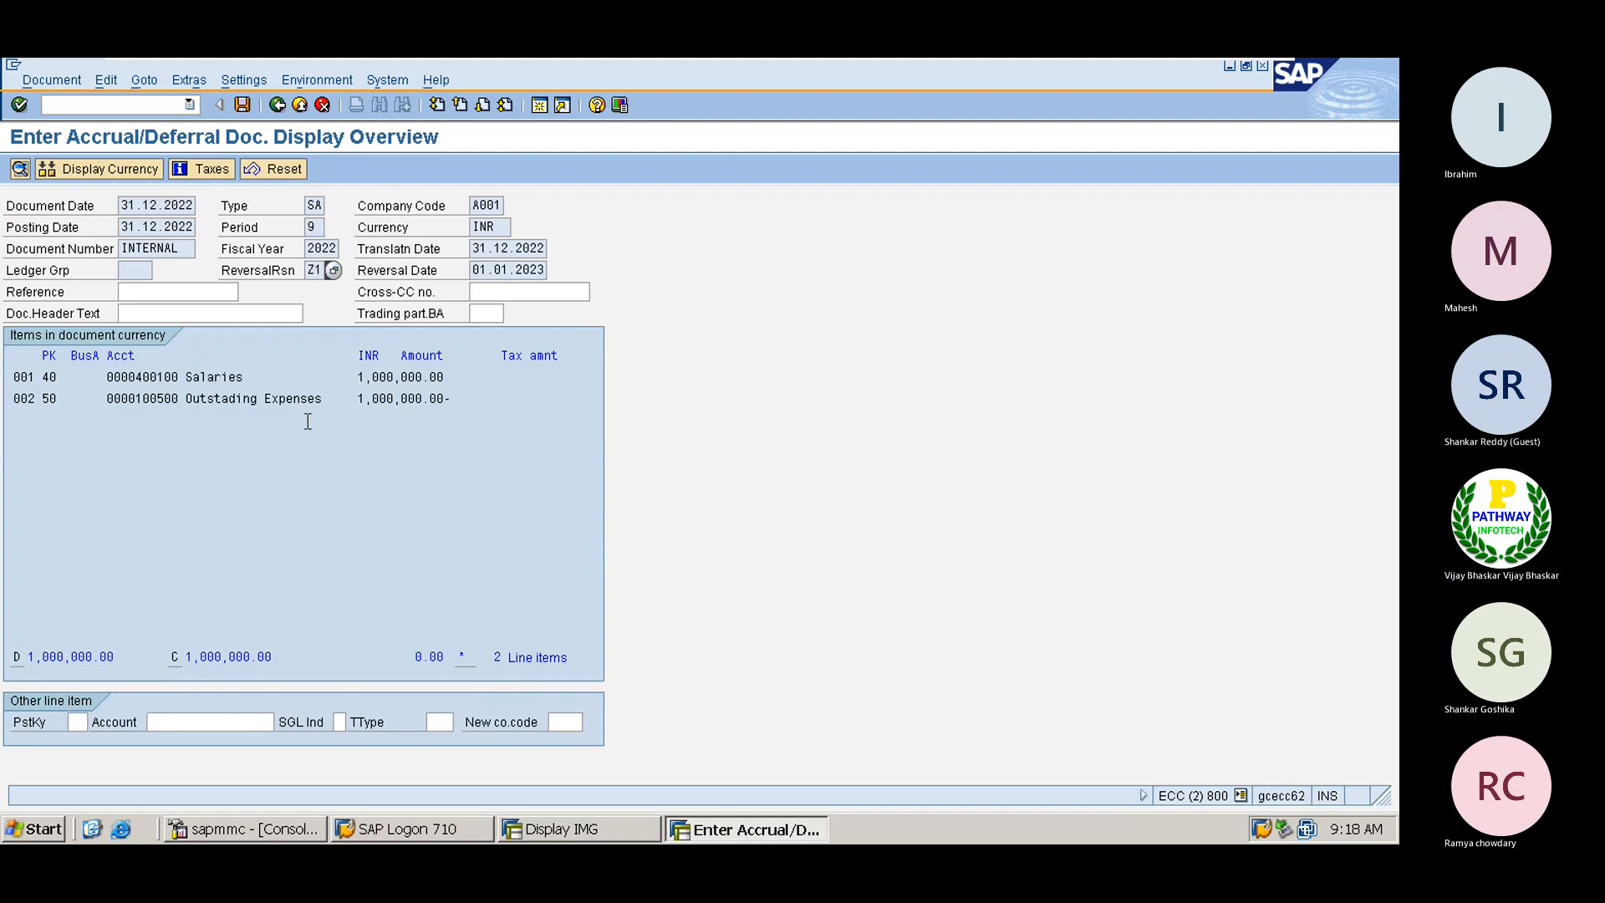
click(244, 106)
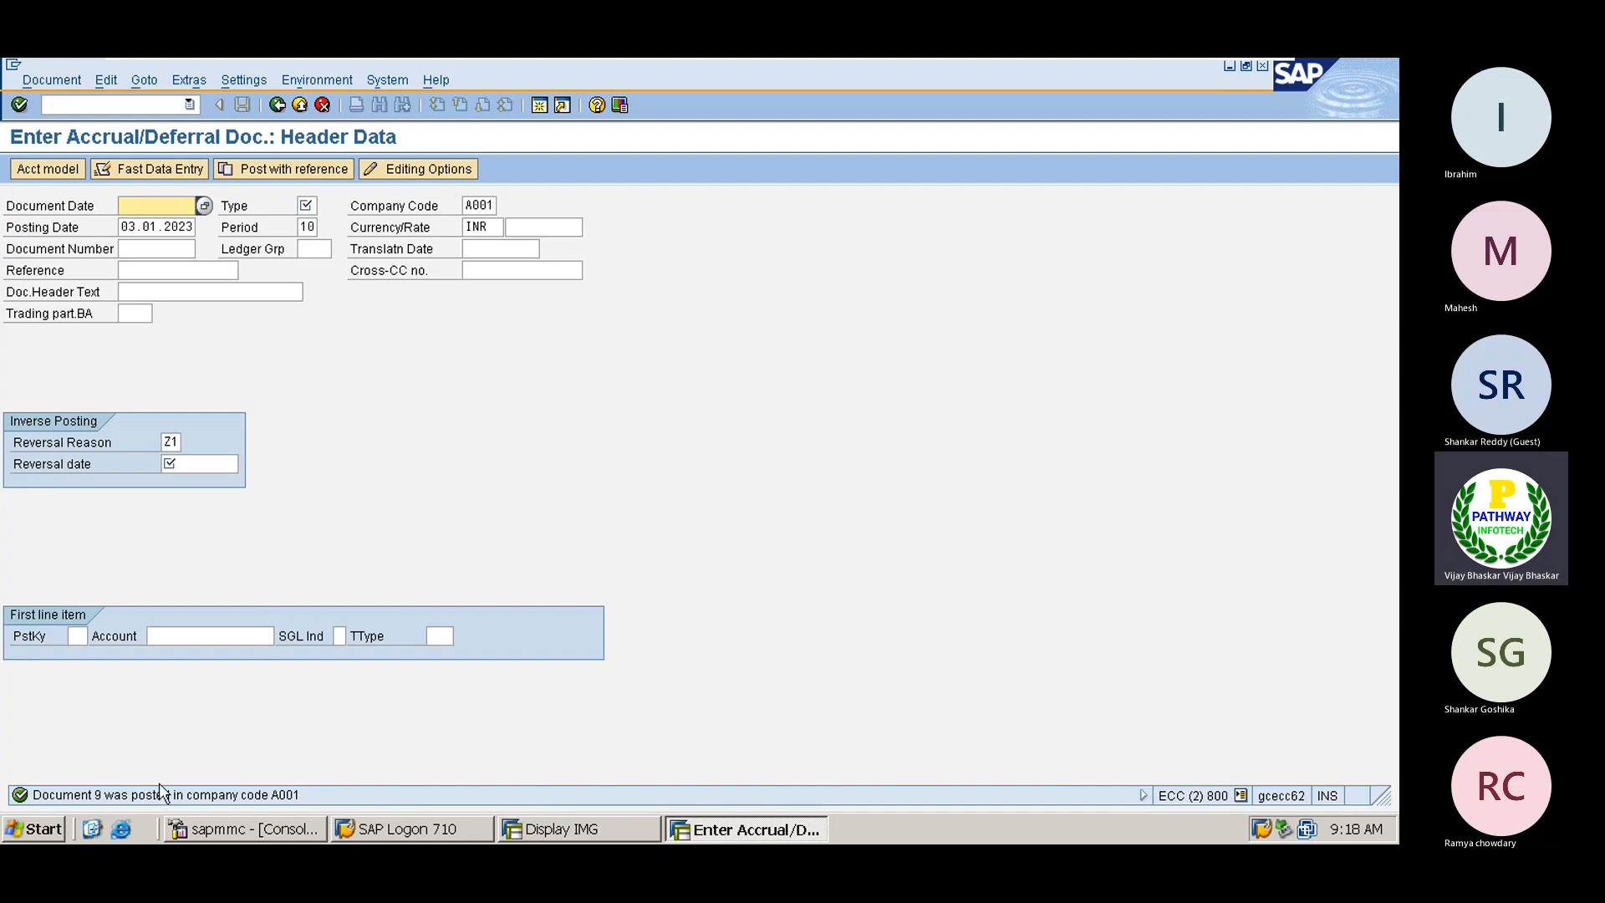
Step: Leave accrual/deferral document entry and open transaction F.81 for reversing accrual/deferral documents
click(321, 105)
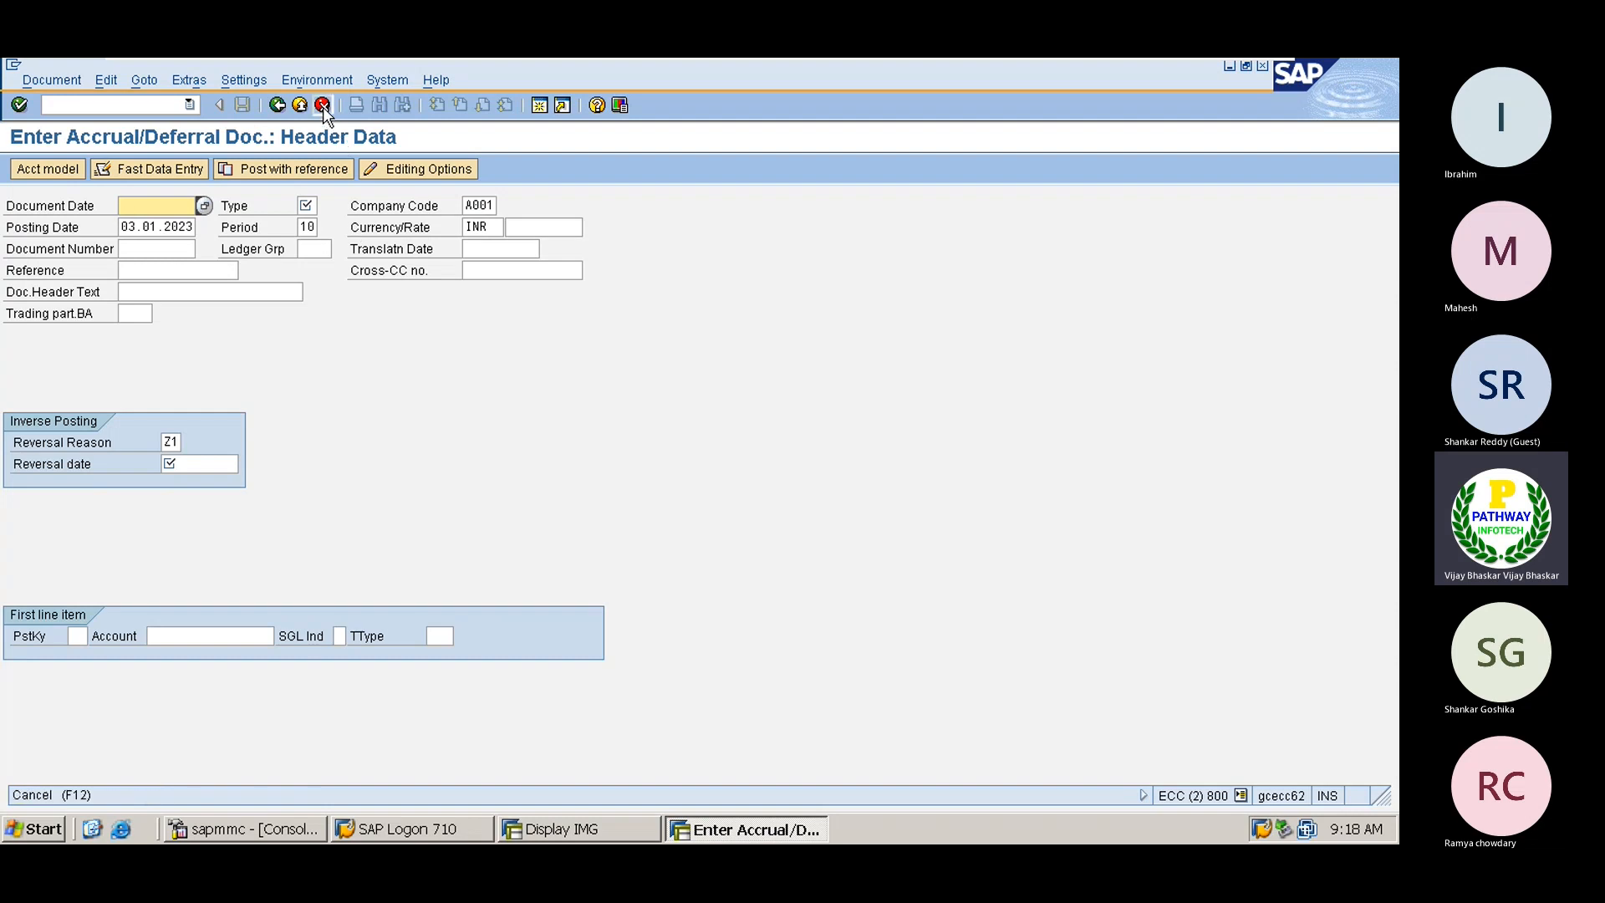
click(276, 449)
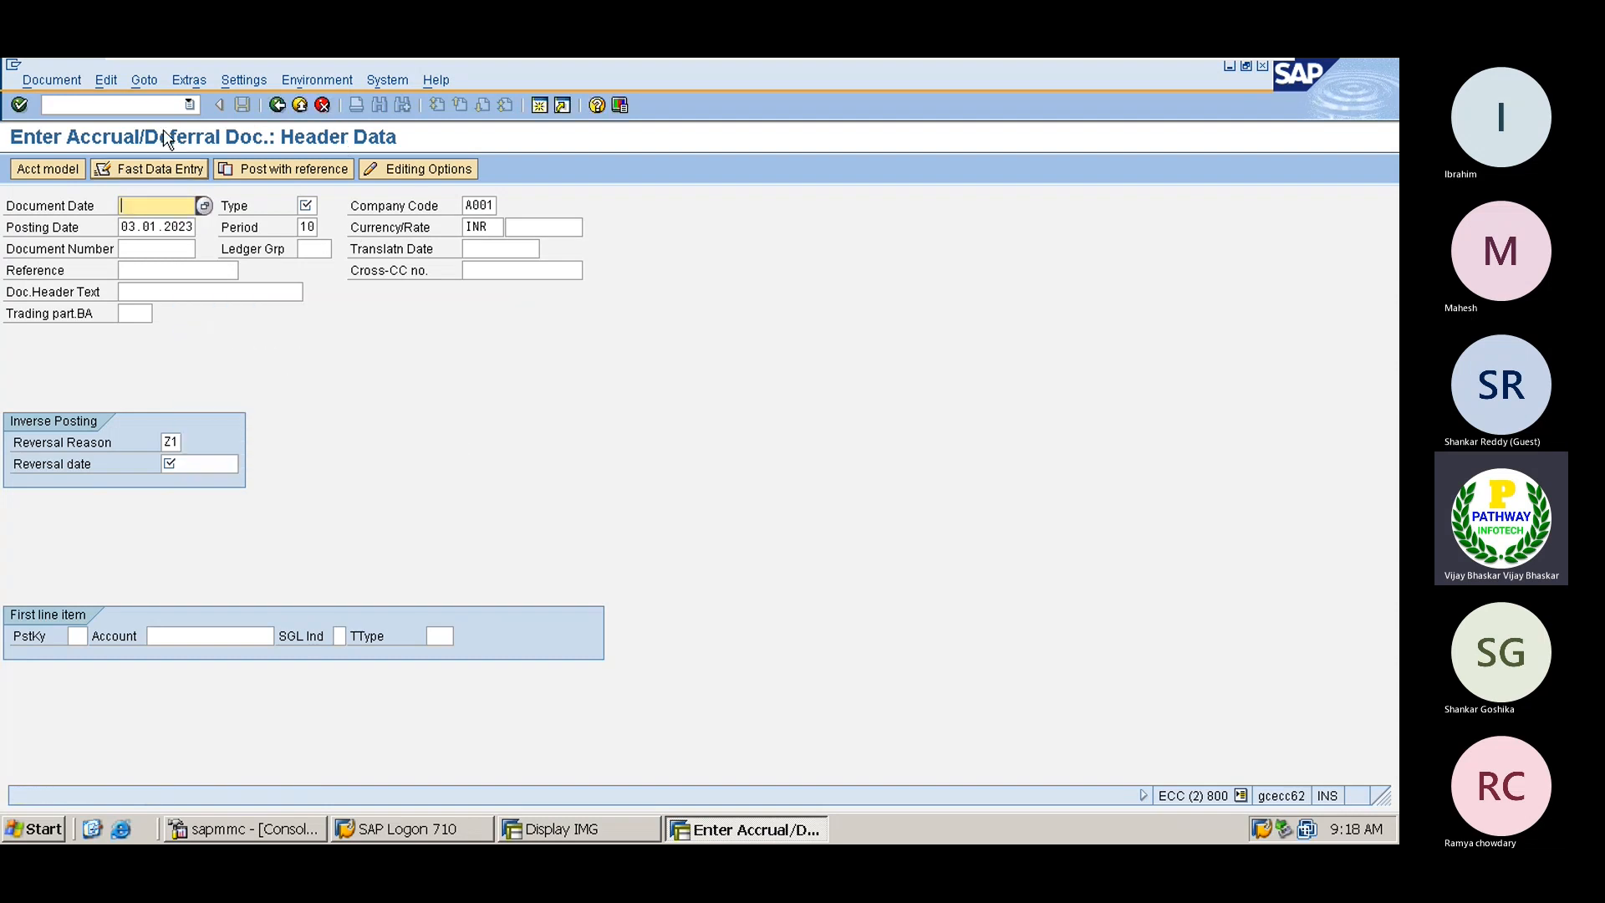
click(146, 105)
text(/n)
key(Return)
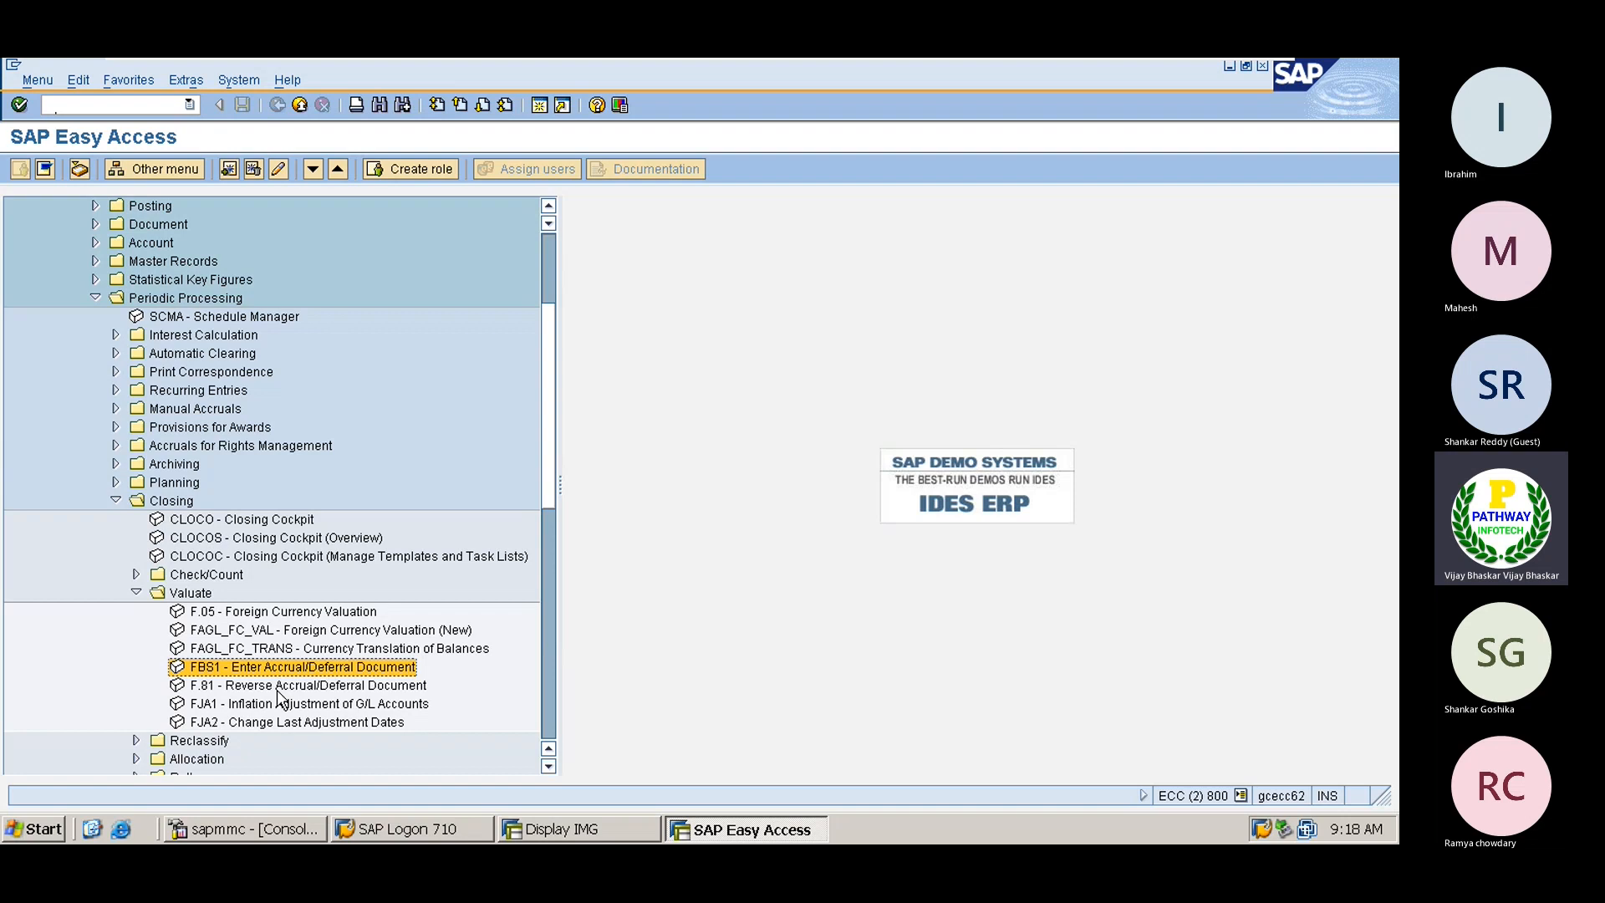
double_click(278, 689)
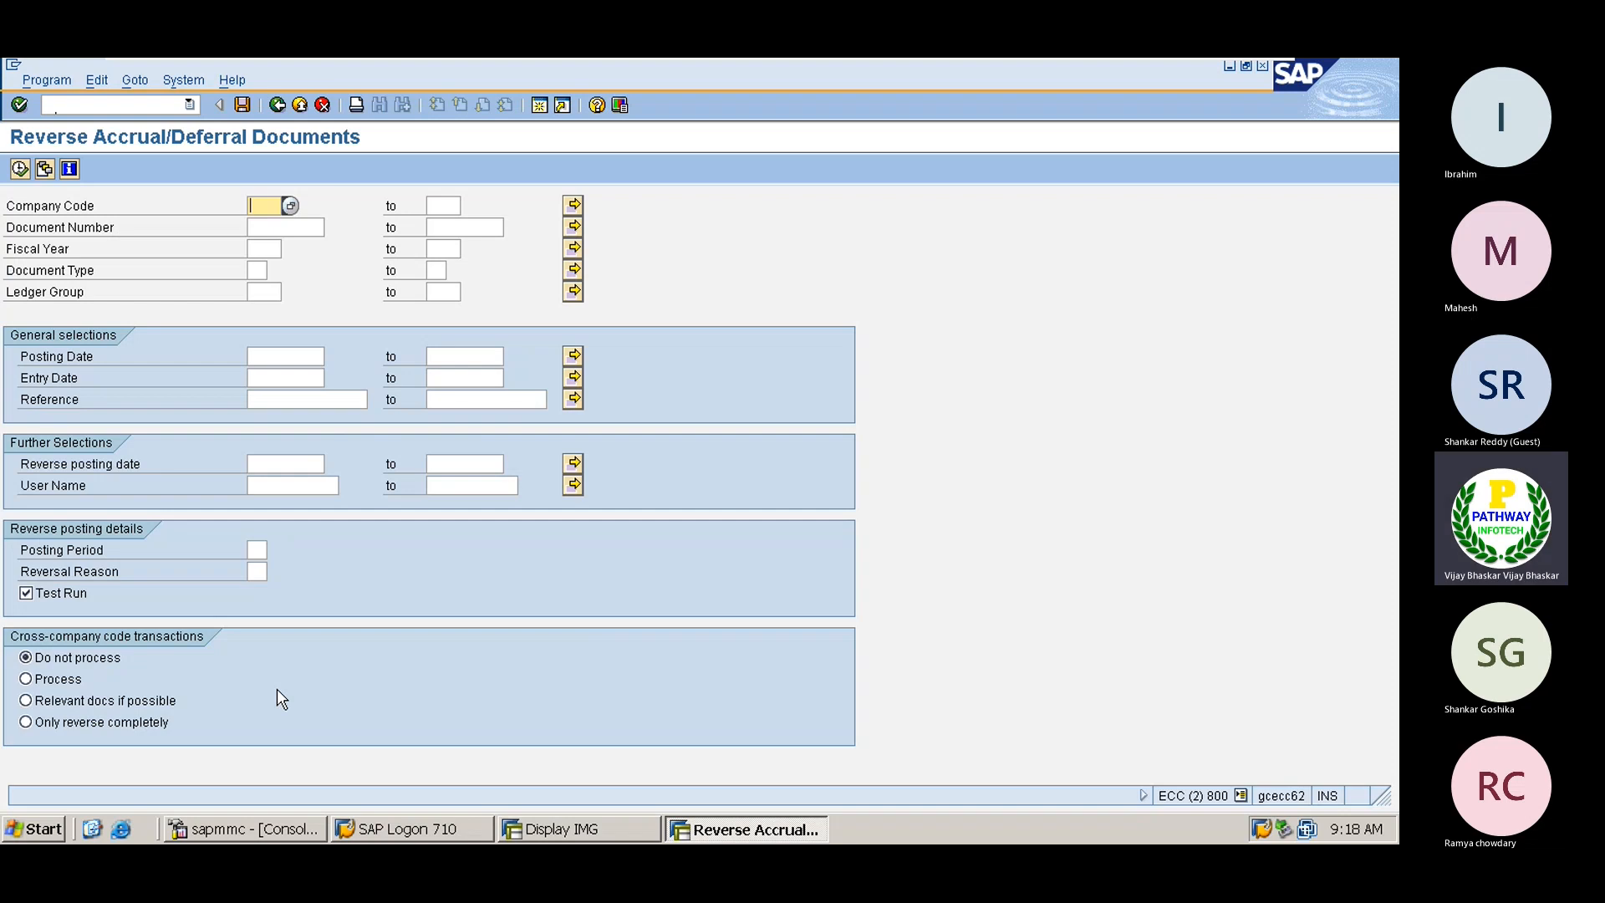
Step: Run a test reversal for company code A001 with reverse posting date 01.01.2023 and review its log
text(A001)
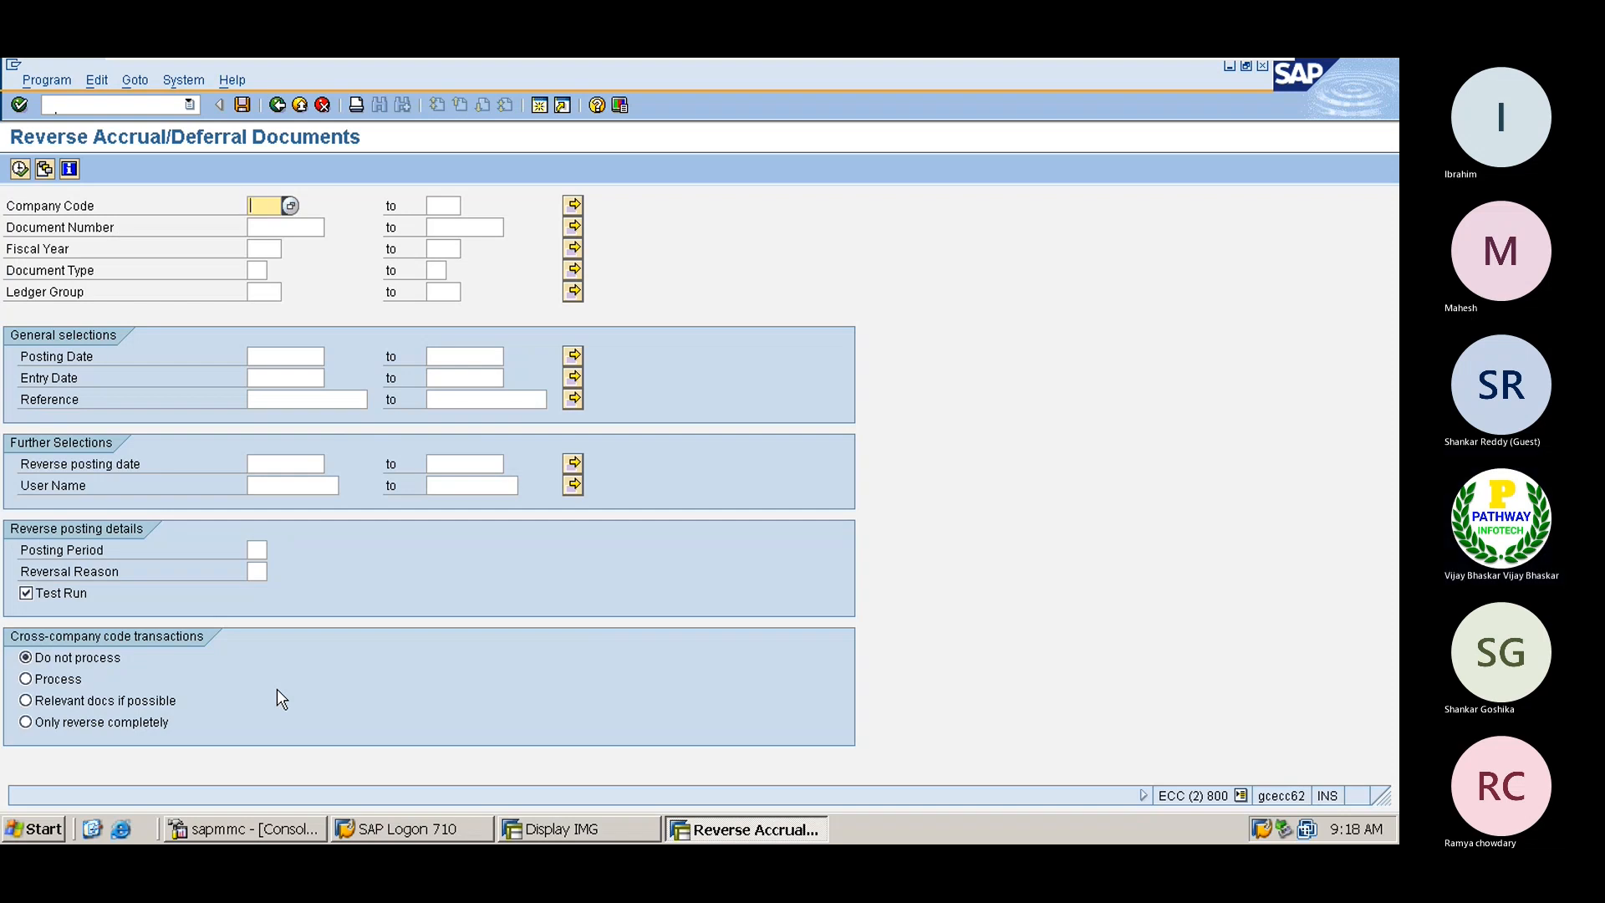
key(Tab)
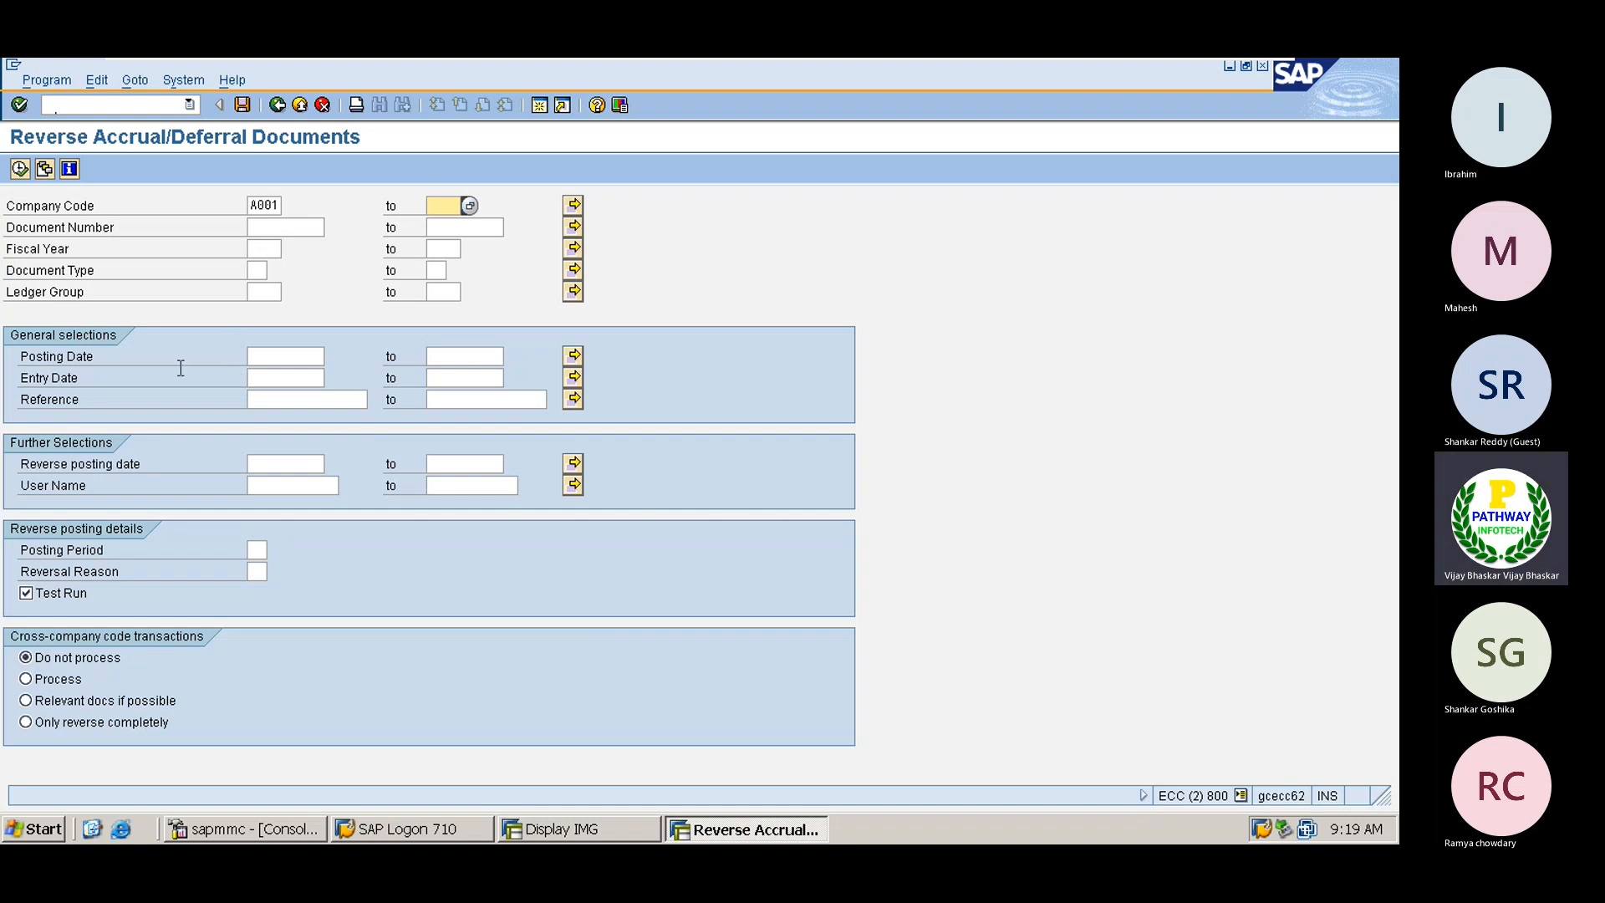
click(275, 463)
text(0101)
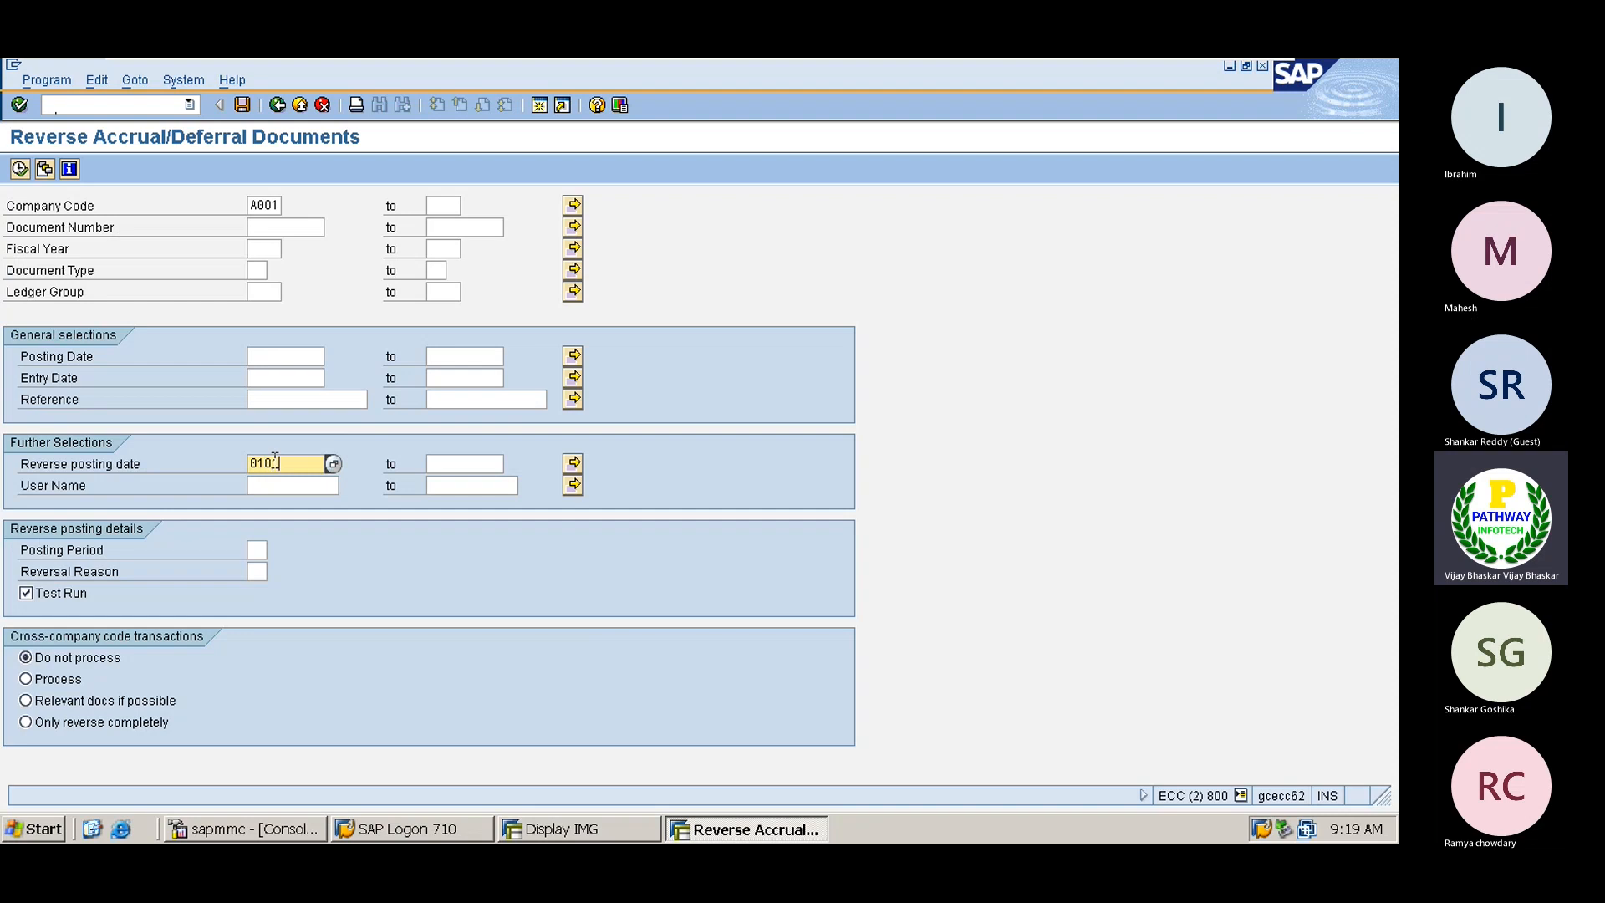
text(2023)
click(19, 169)
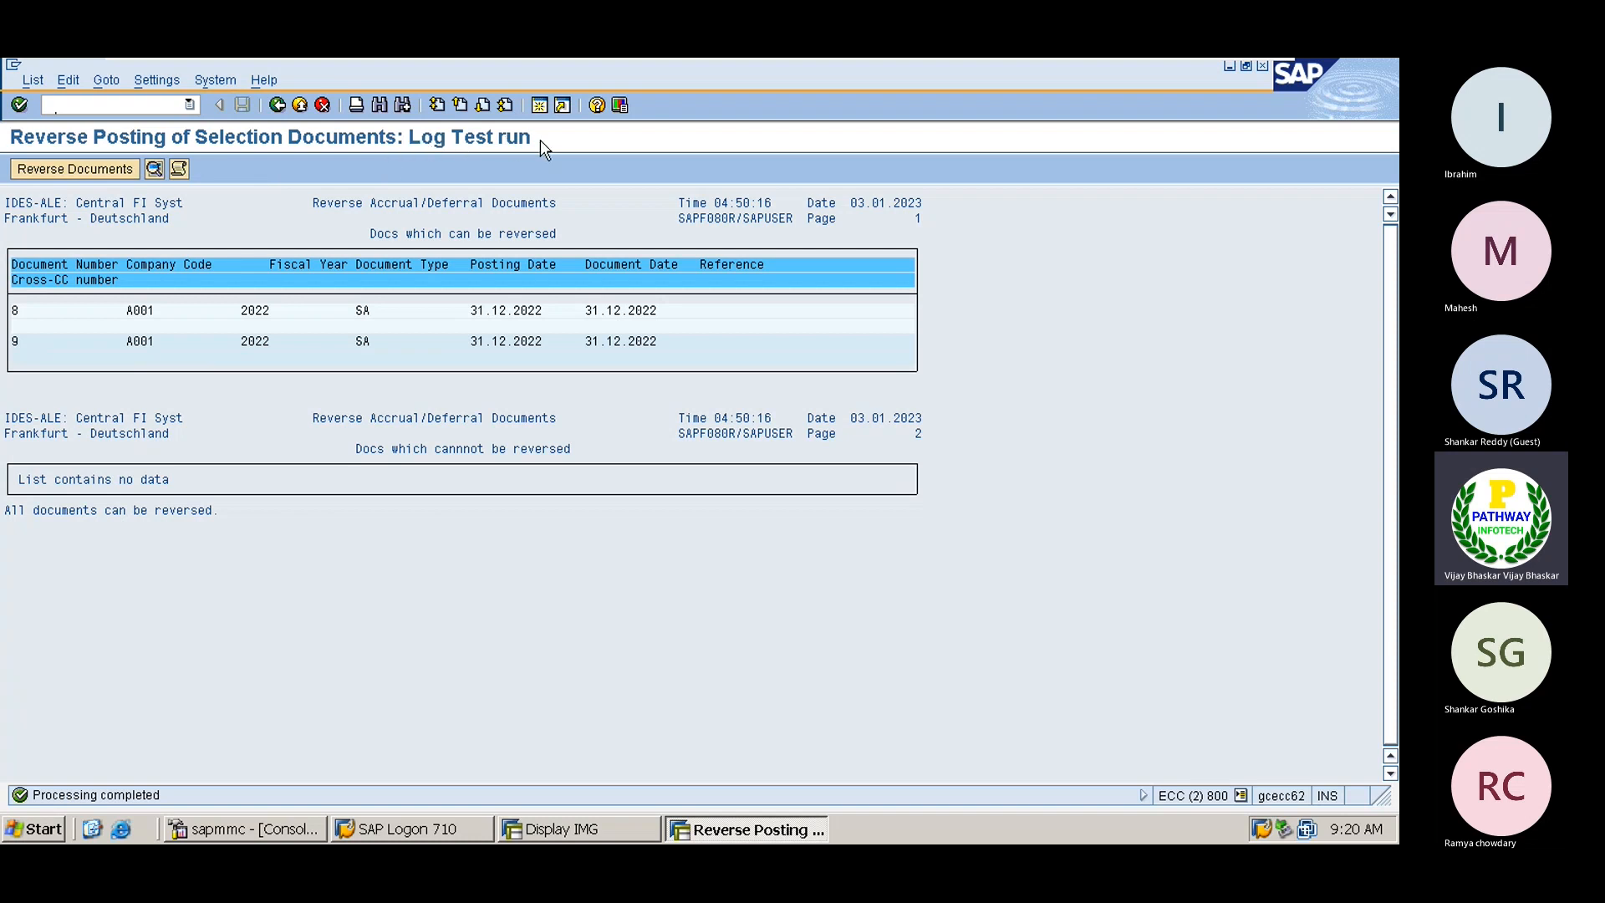
drag(271, 452, 498, 184)
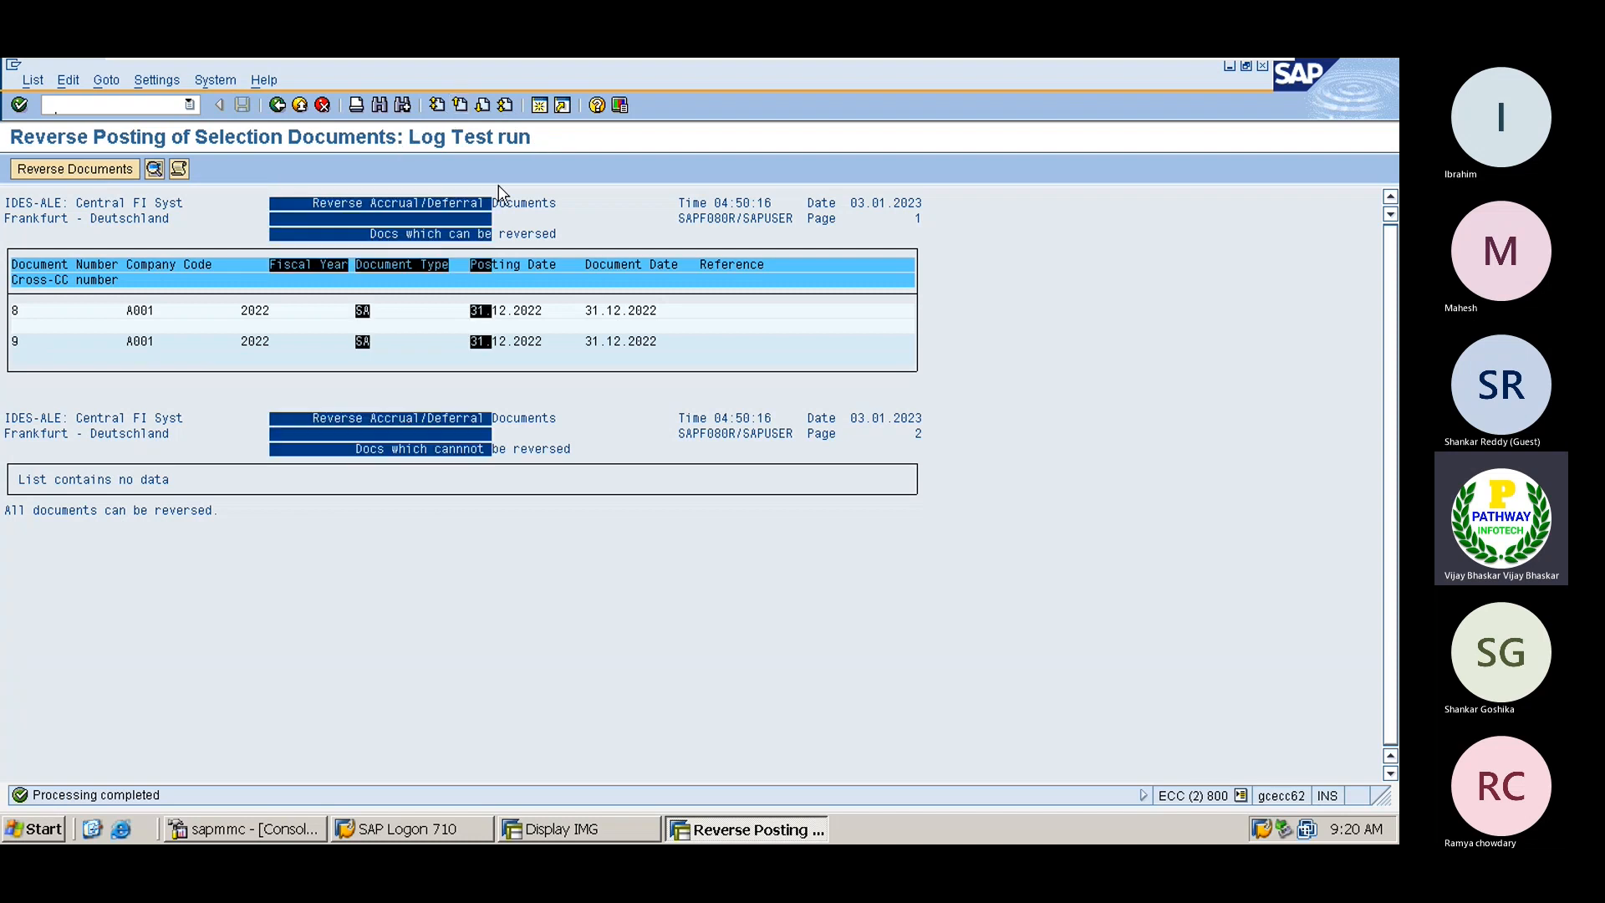
click(595, 165)
click(436, 621)
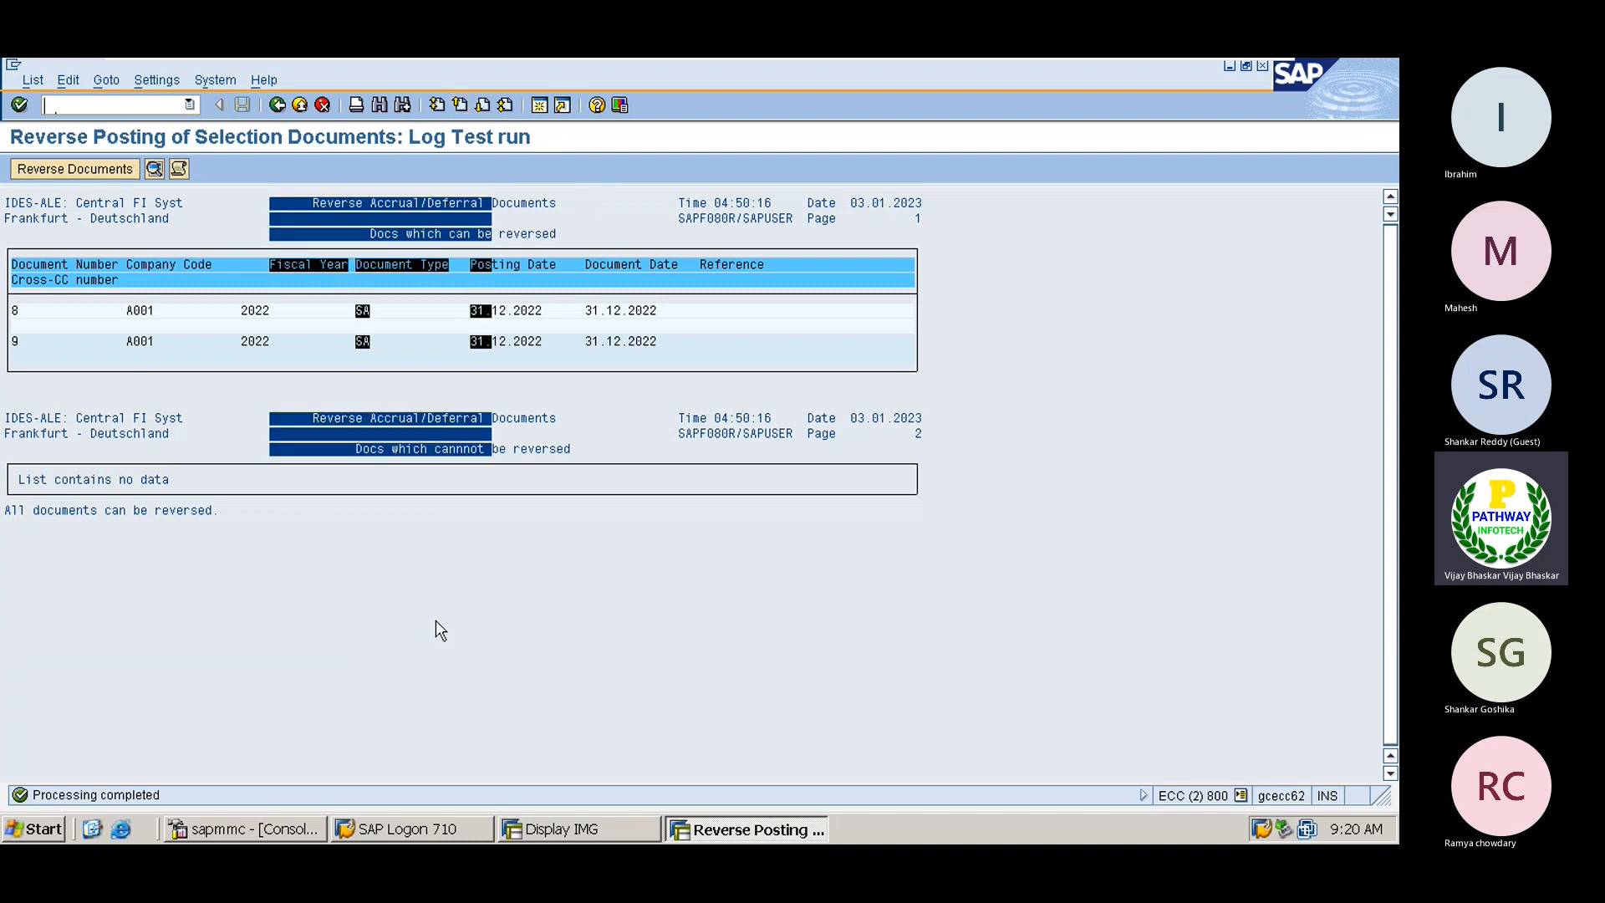
click(590, 423)
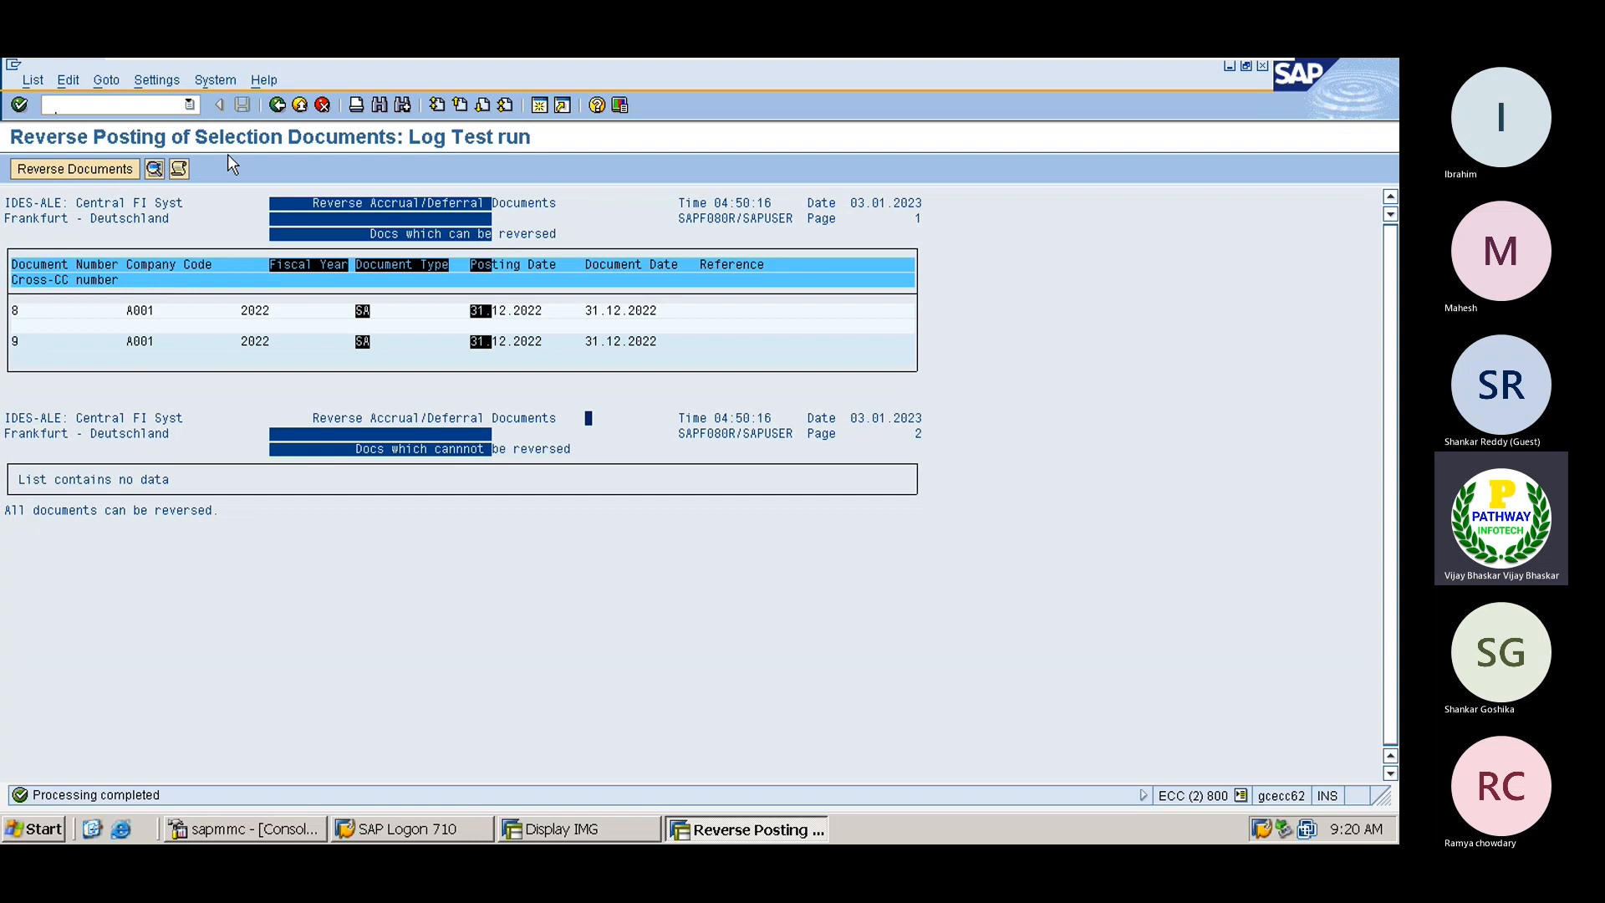
Step: Return to the reversal selection, turn off Test Run and execute the actual reversal of the accrual/deferral documents
click(279, 106)
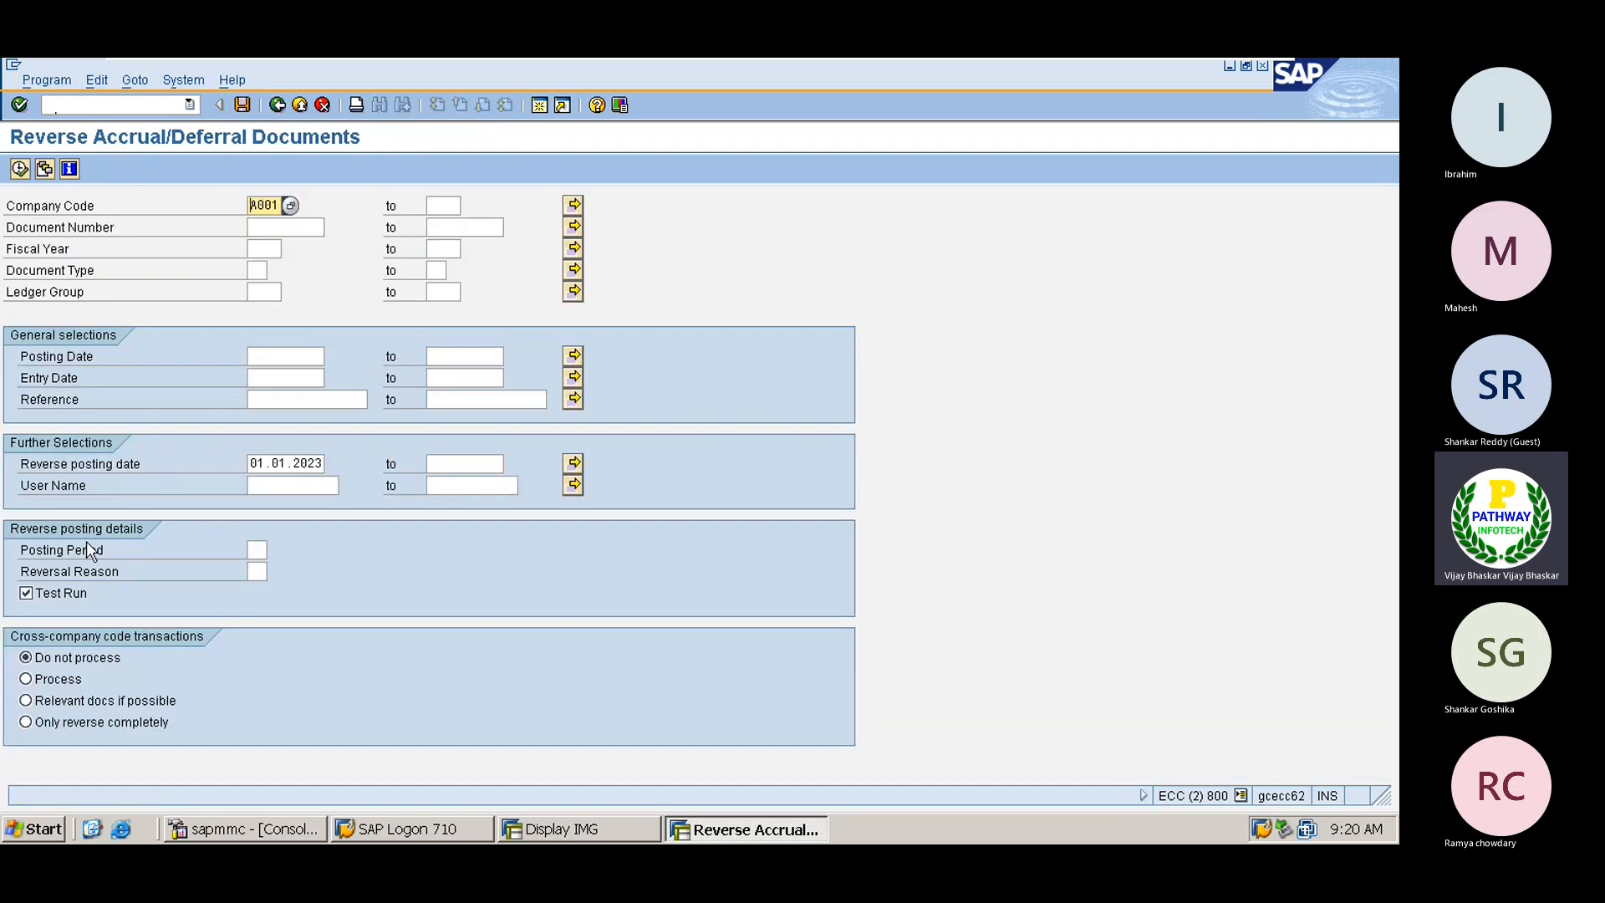
click(55, 590)
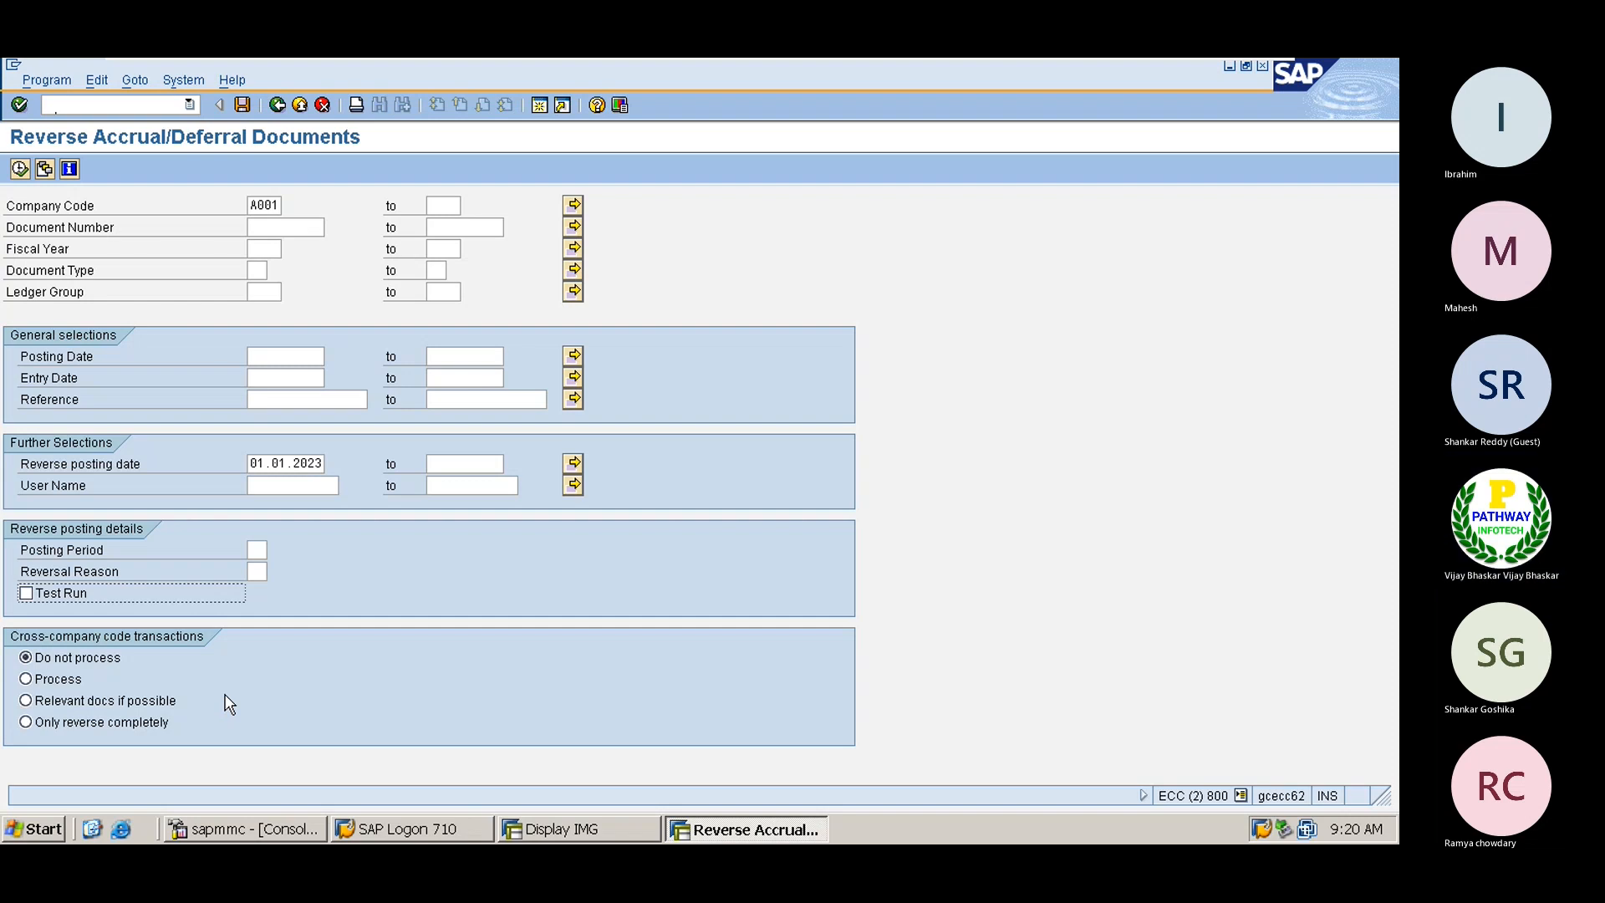
click(19, 170)
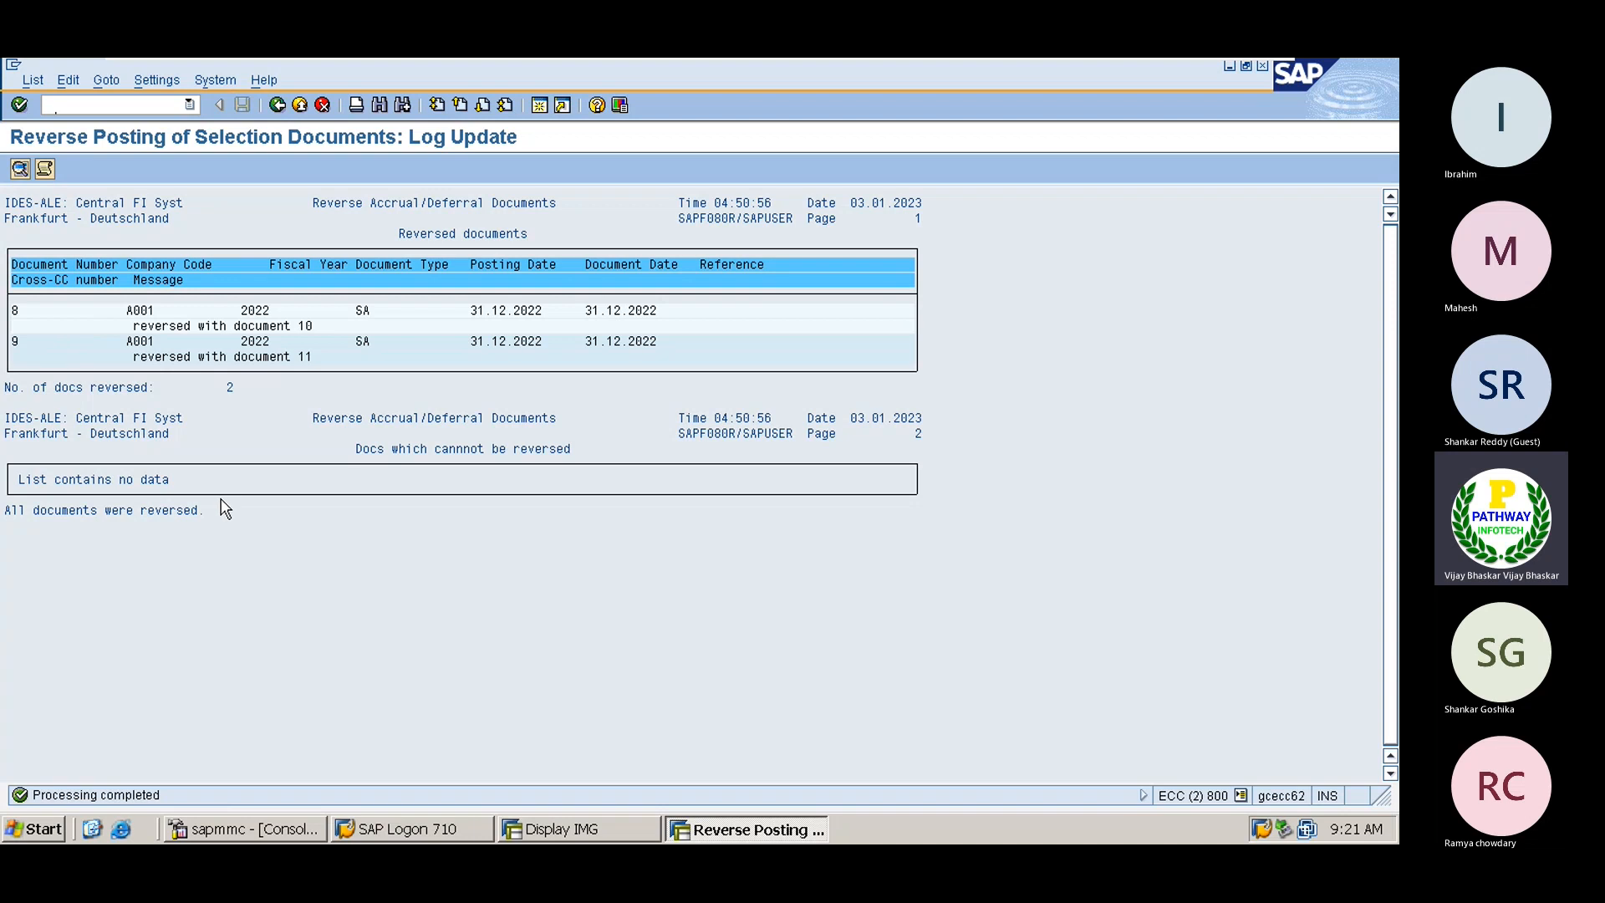
Step: In the Display IMG session, start FB03 and list the documents of company code A001 for fiscal year 2022
click(585, 828)
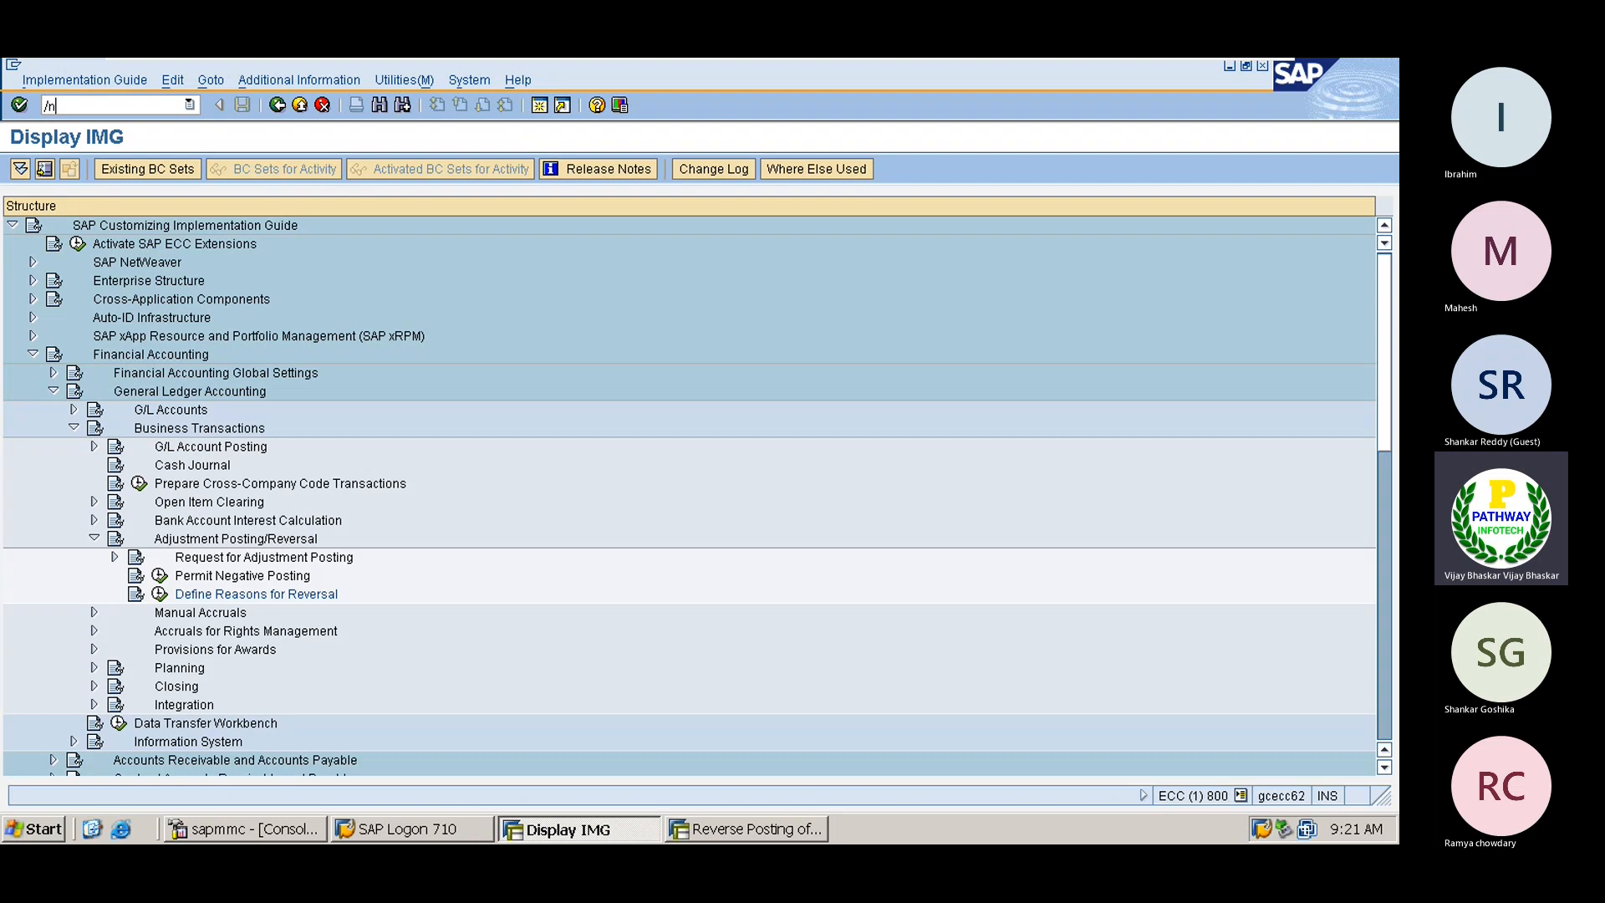
text(fb03)
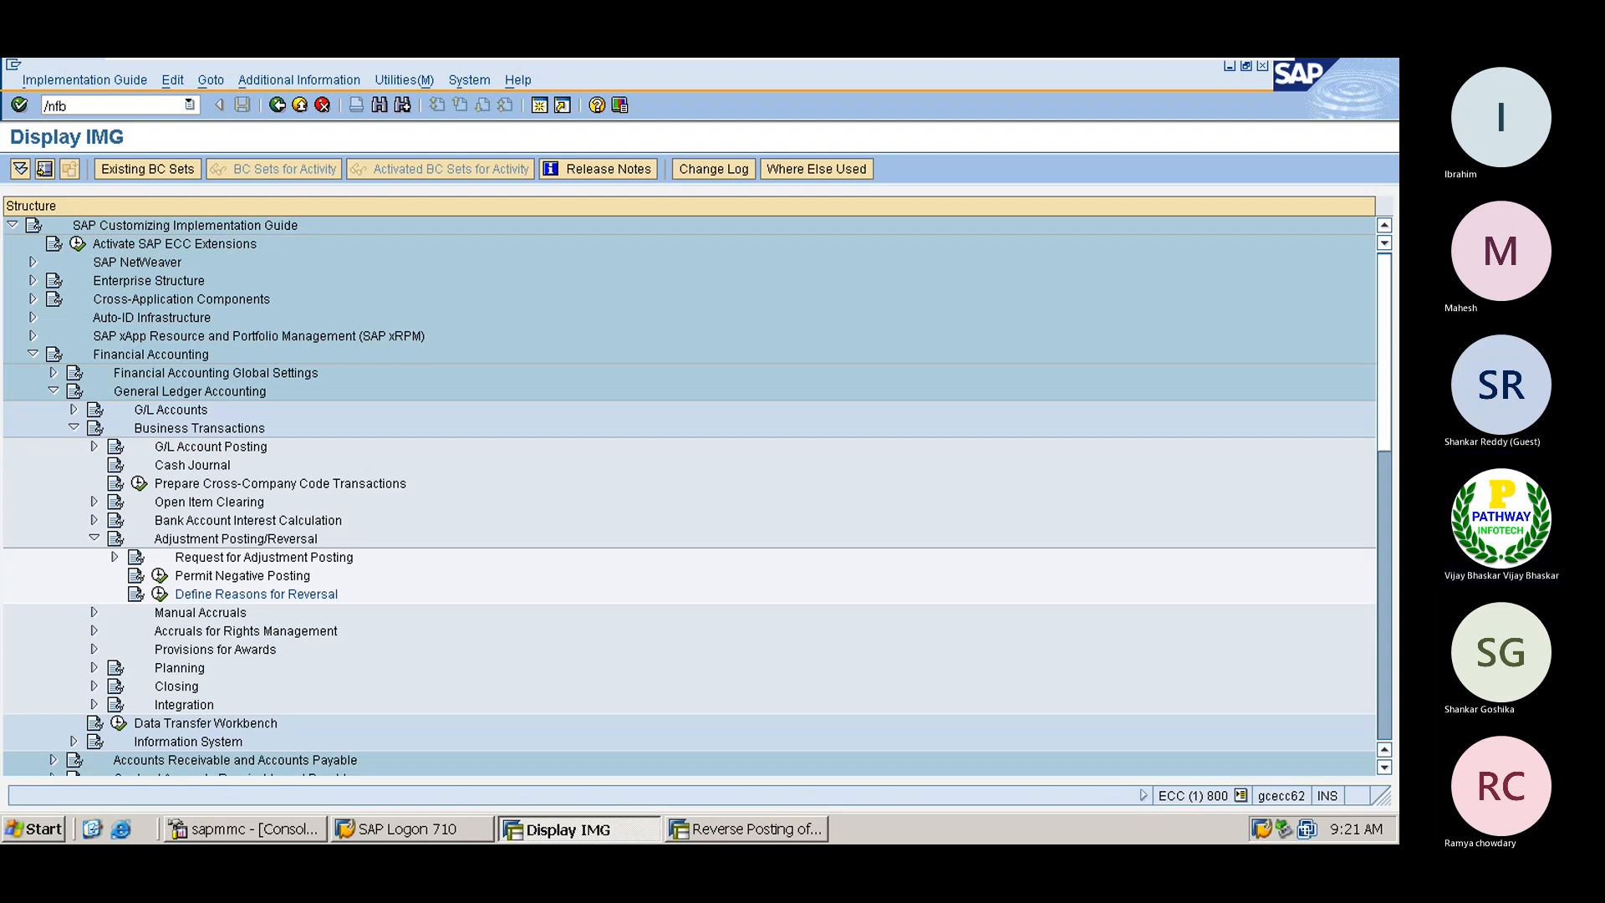
key(Return)
click(94, 172)
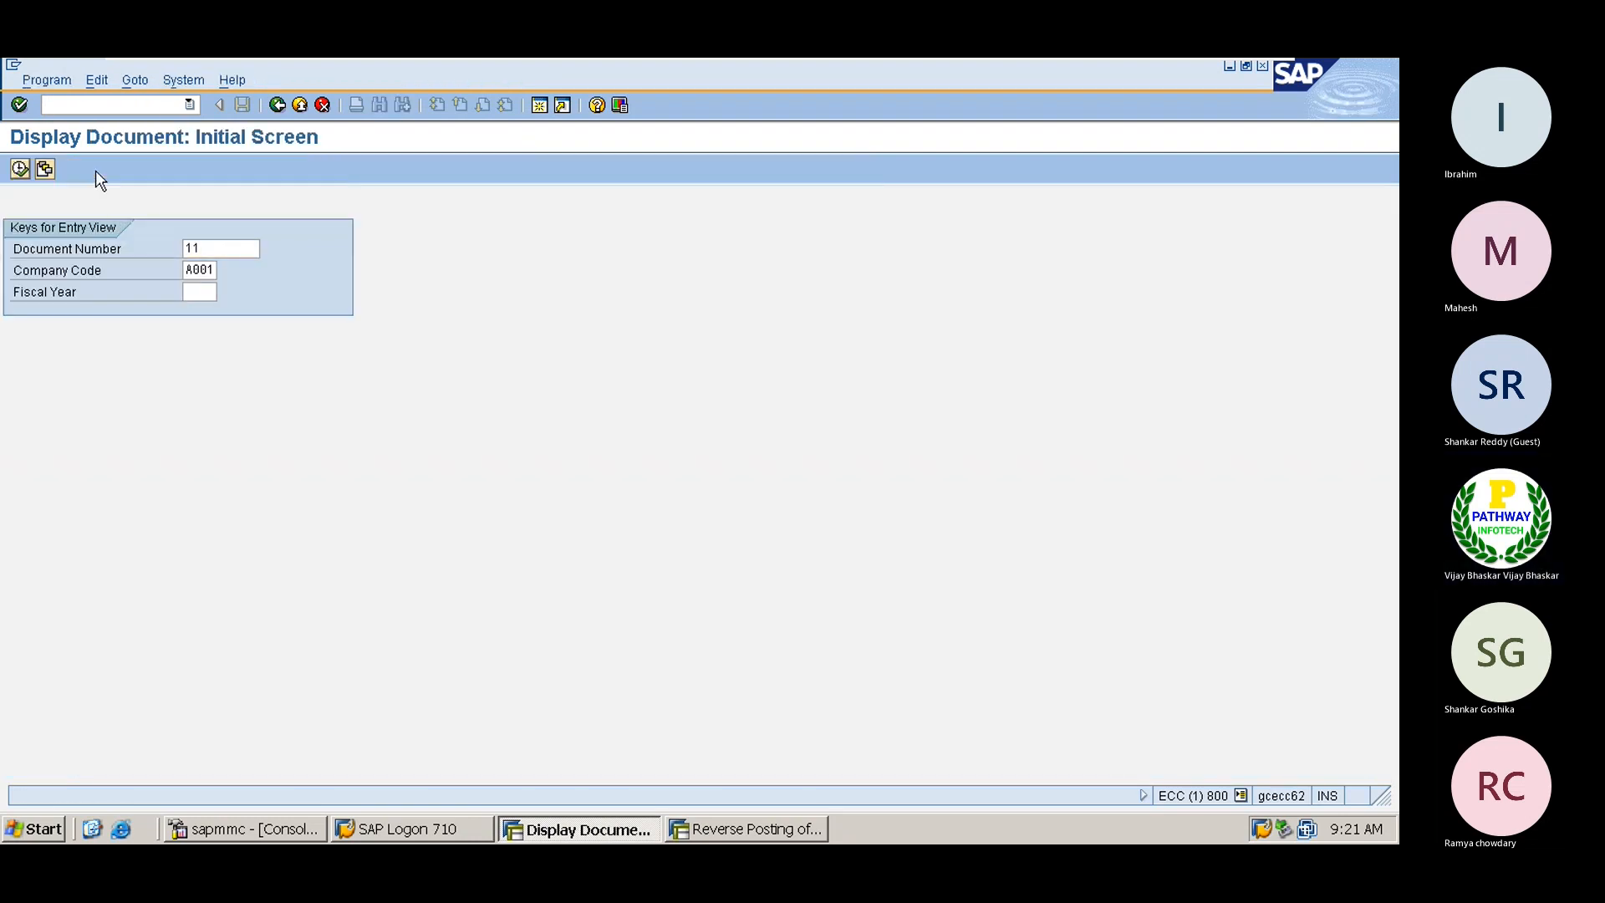
click(258, 252)
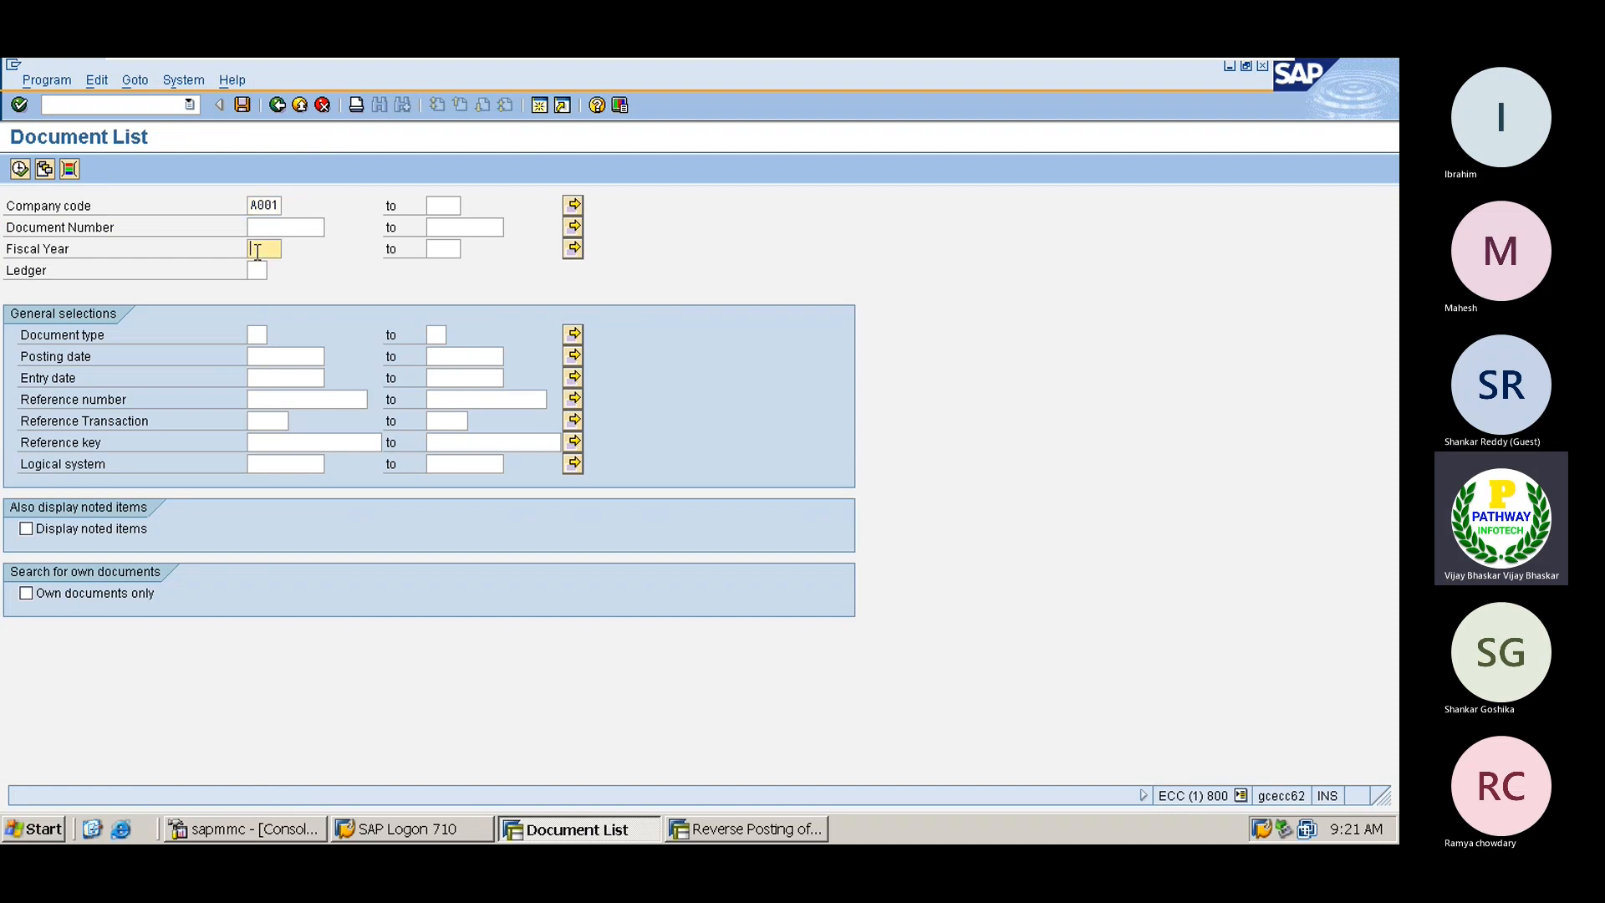
text(20)
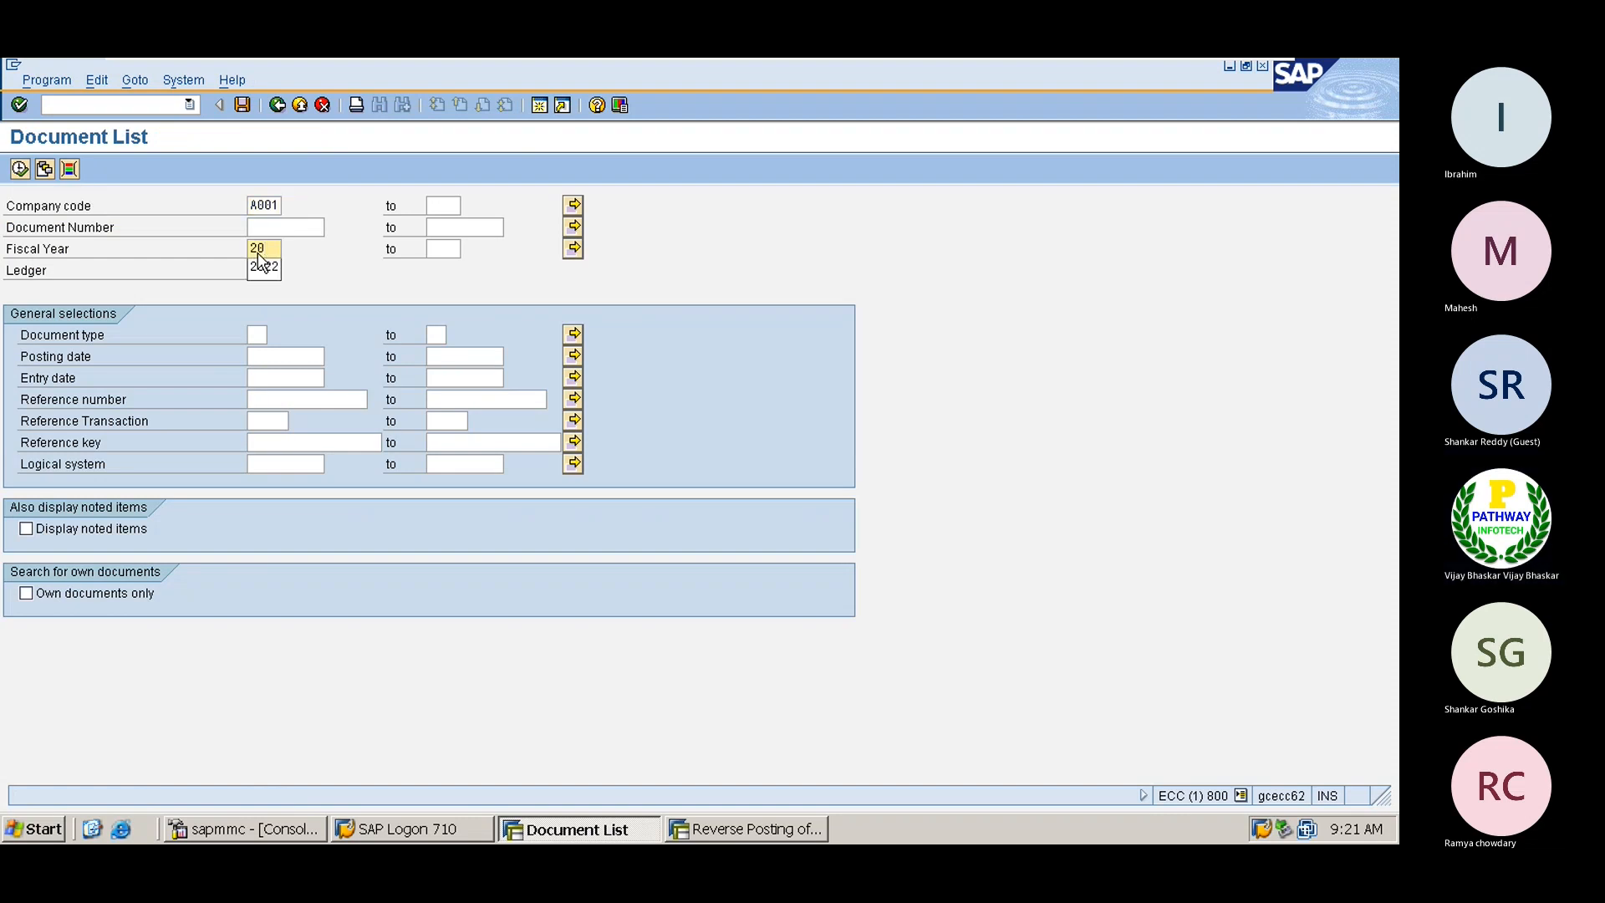
click(262, 266)
key(Return)
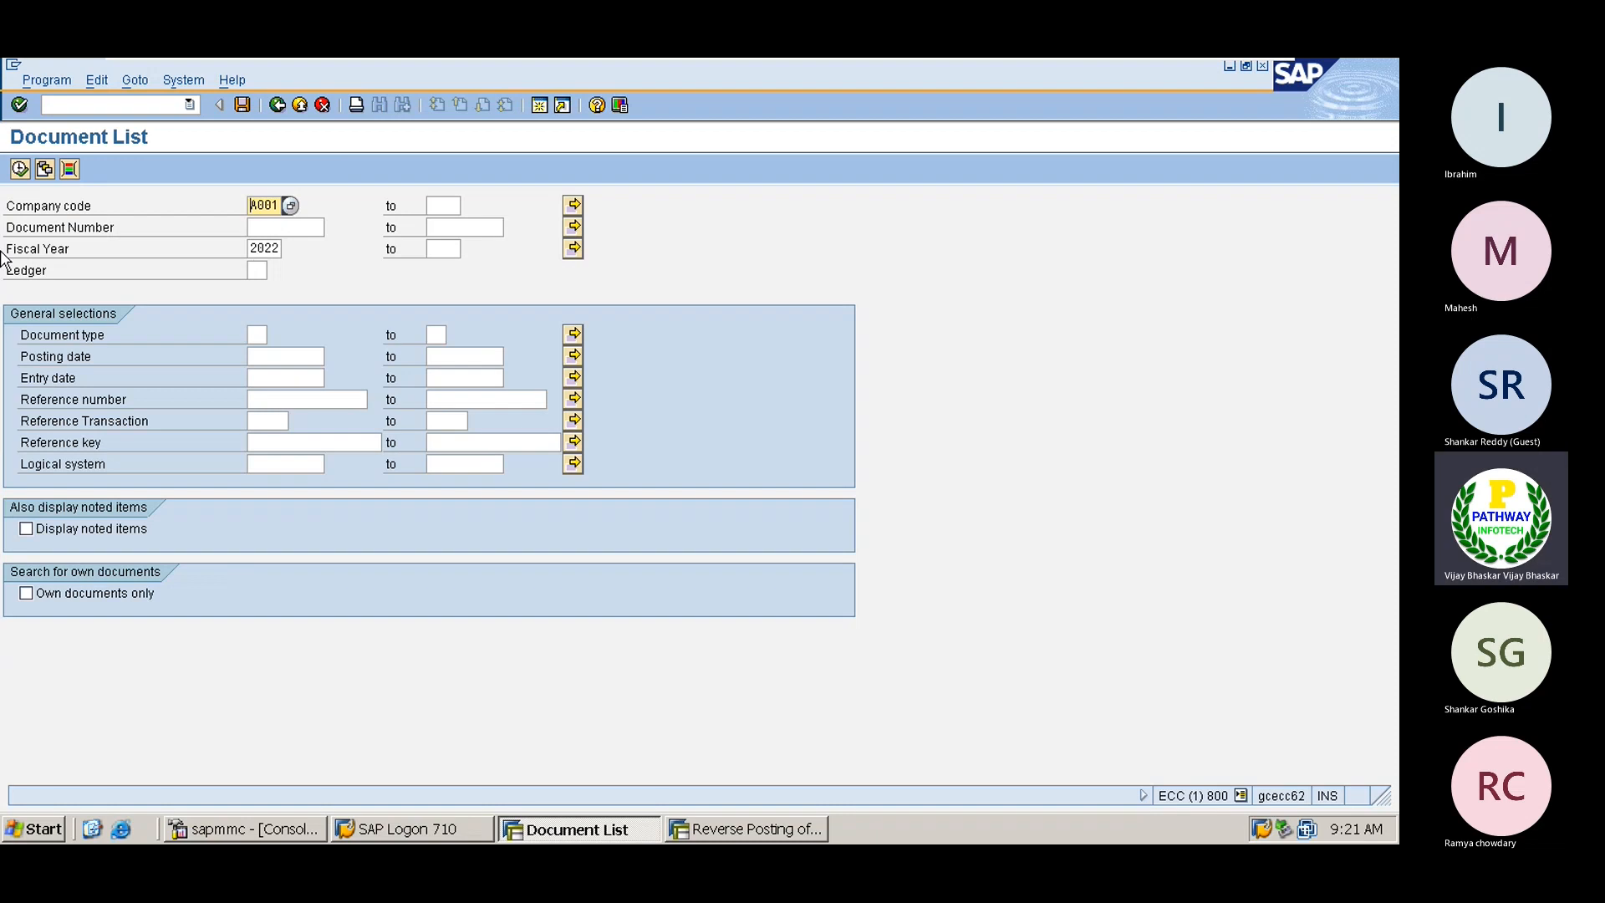
click(20, 169)
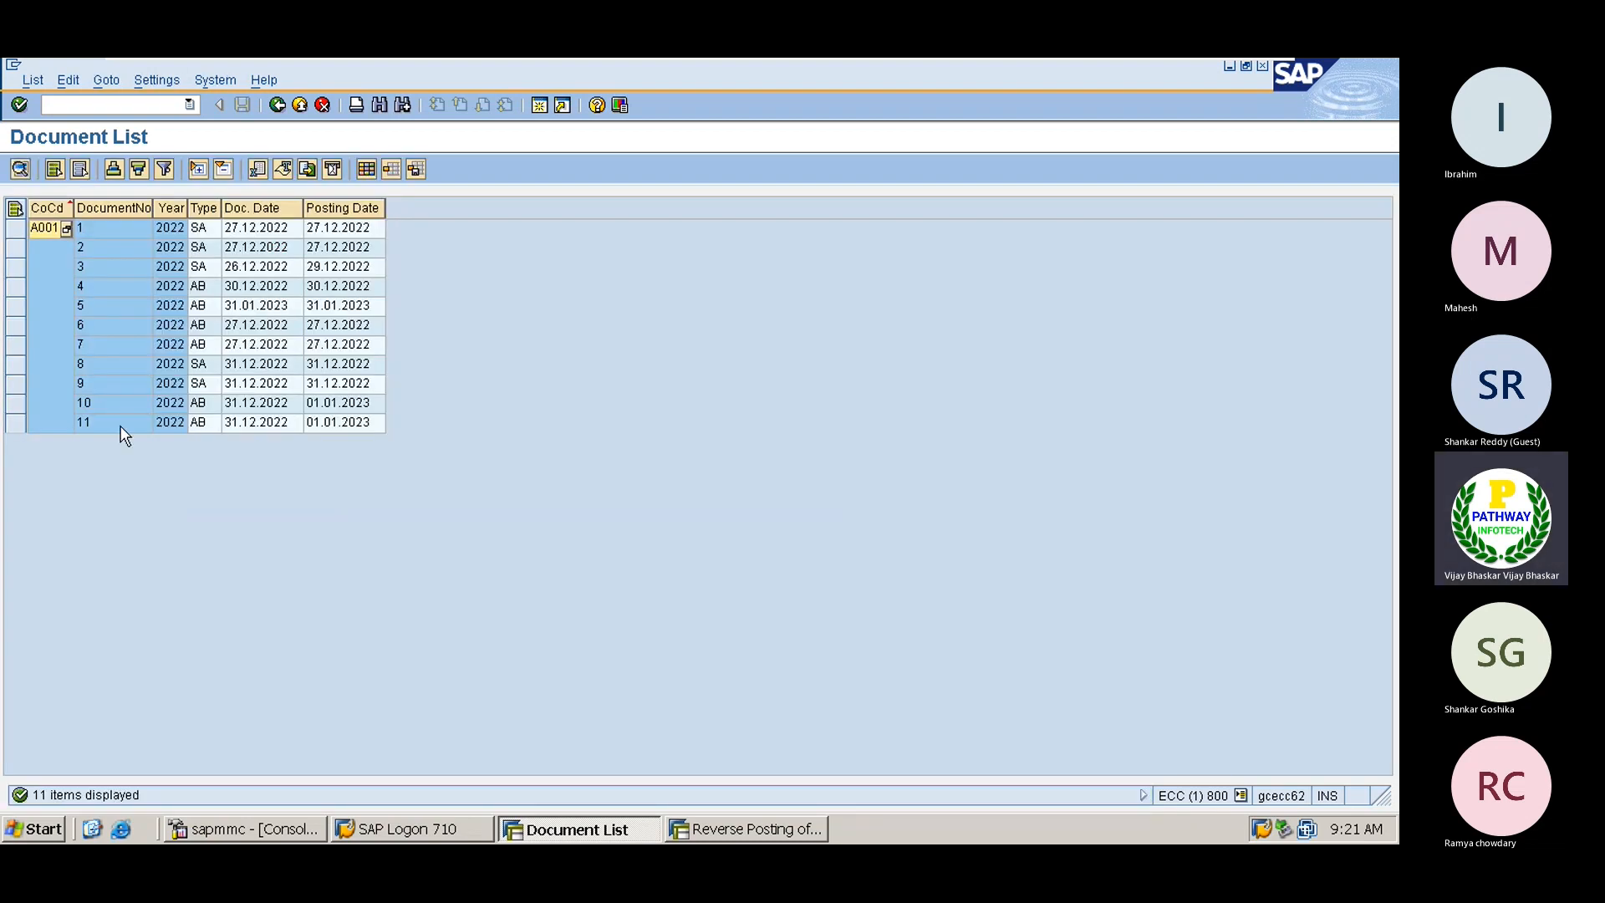
Step: Compare documents 8 and 9 with 10 and 11 in the list, and view Rent document 8 and its reversal document
click(111, 407)
click(103, 425)
click(87, 367)
click(94, 381)
click(96, 366)
click(97, 386)
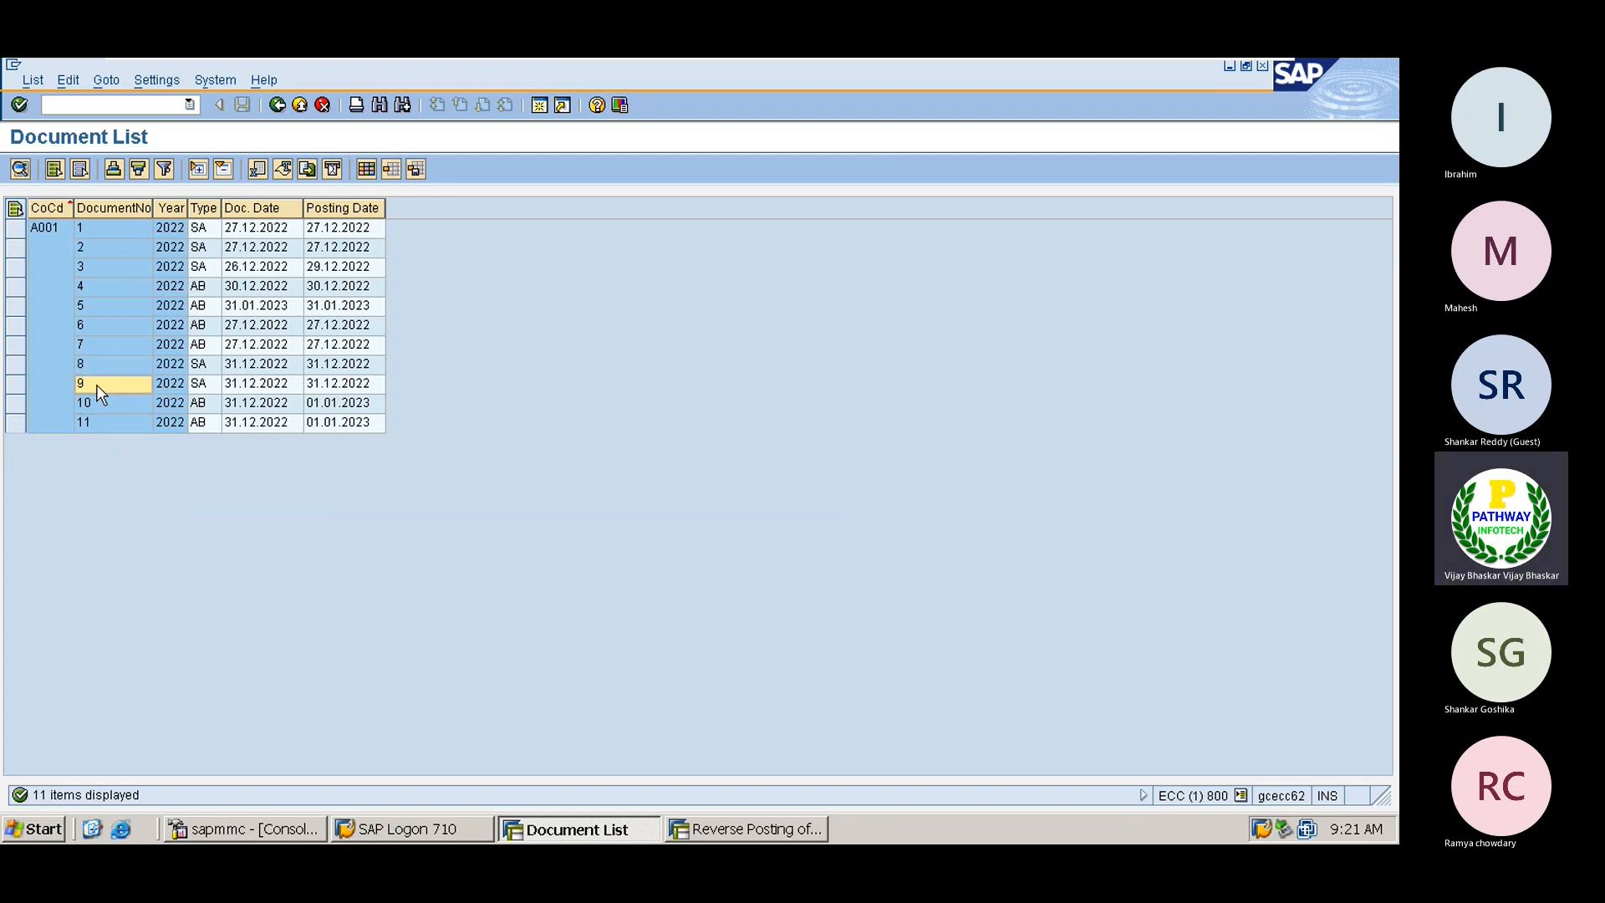
double_click(173, 365)
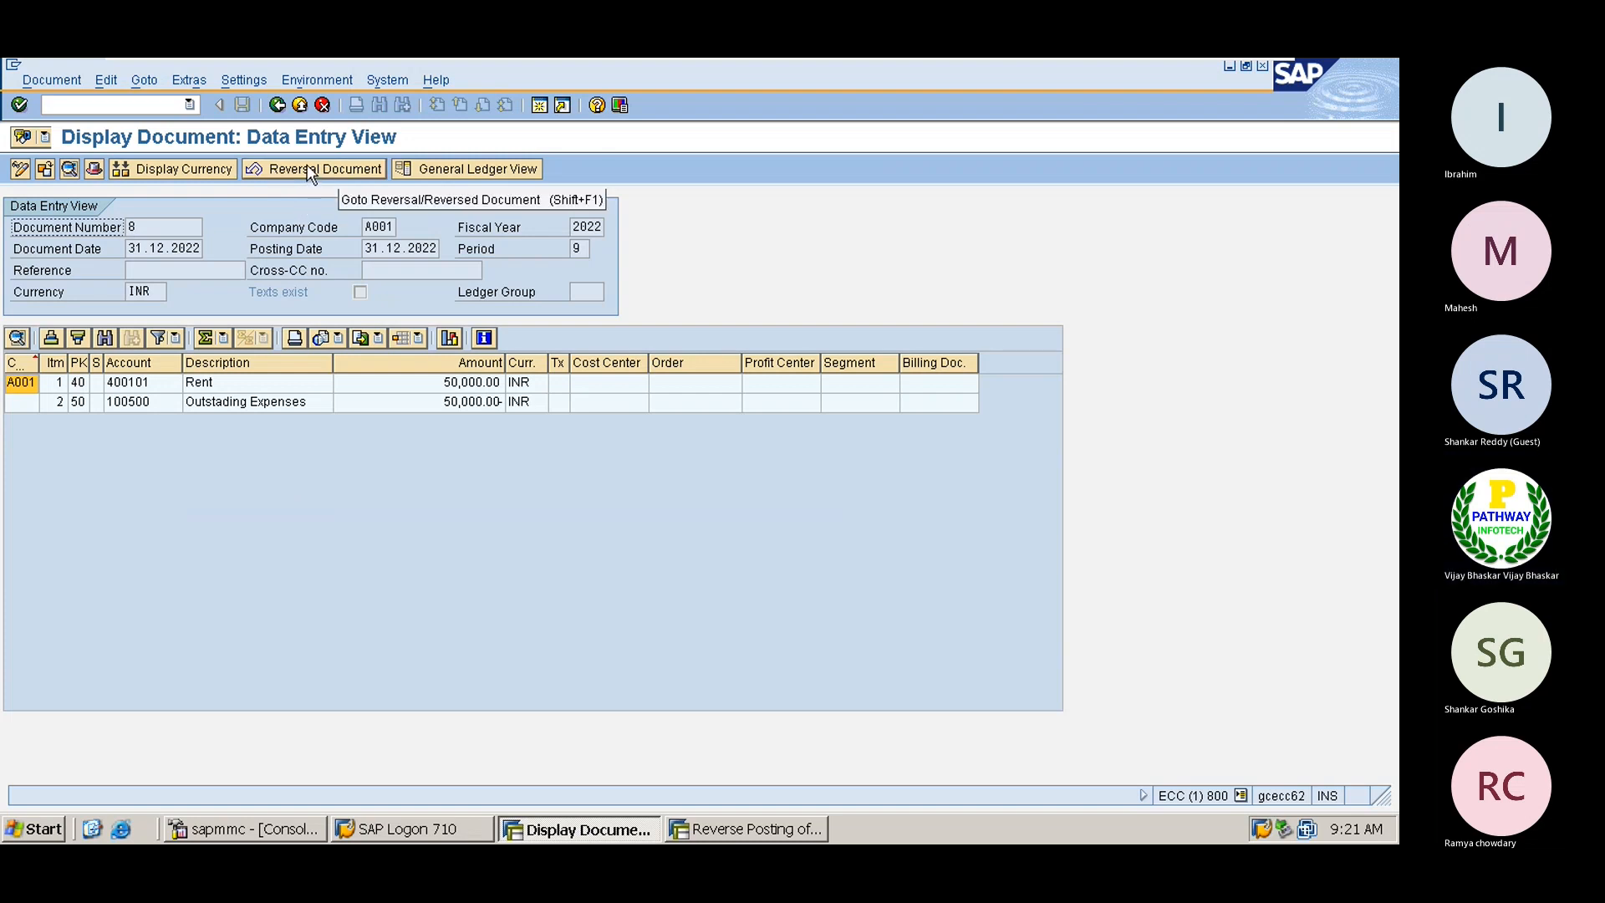
click(310, 170)
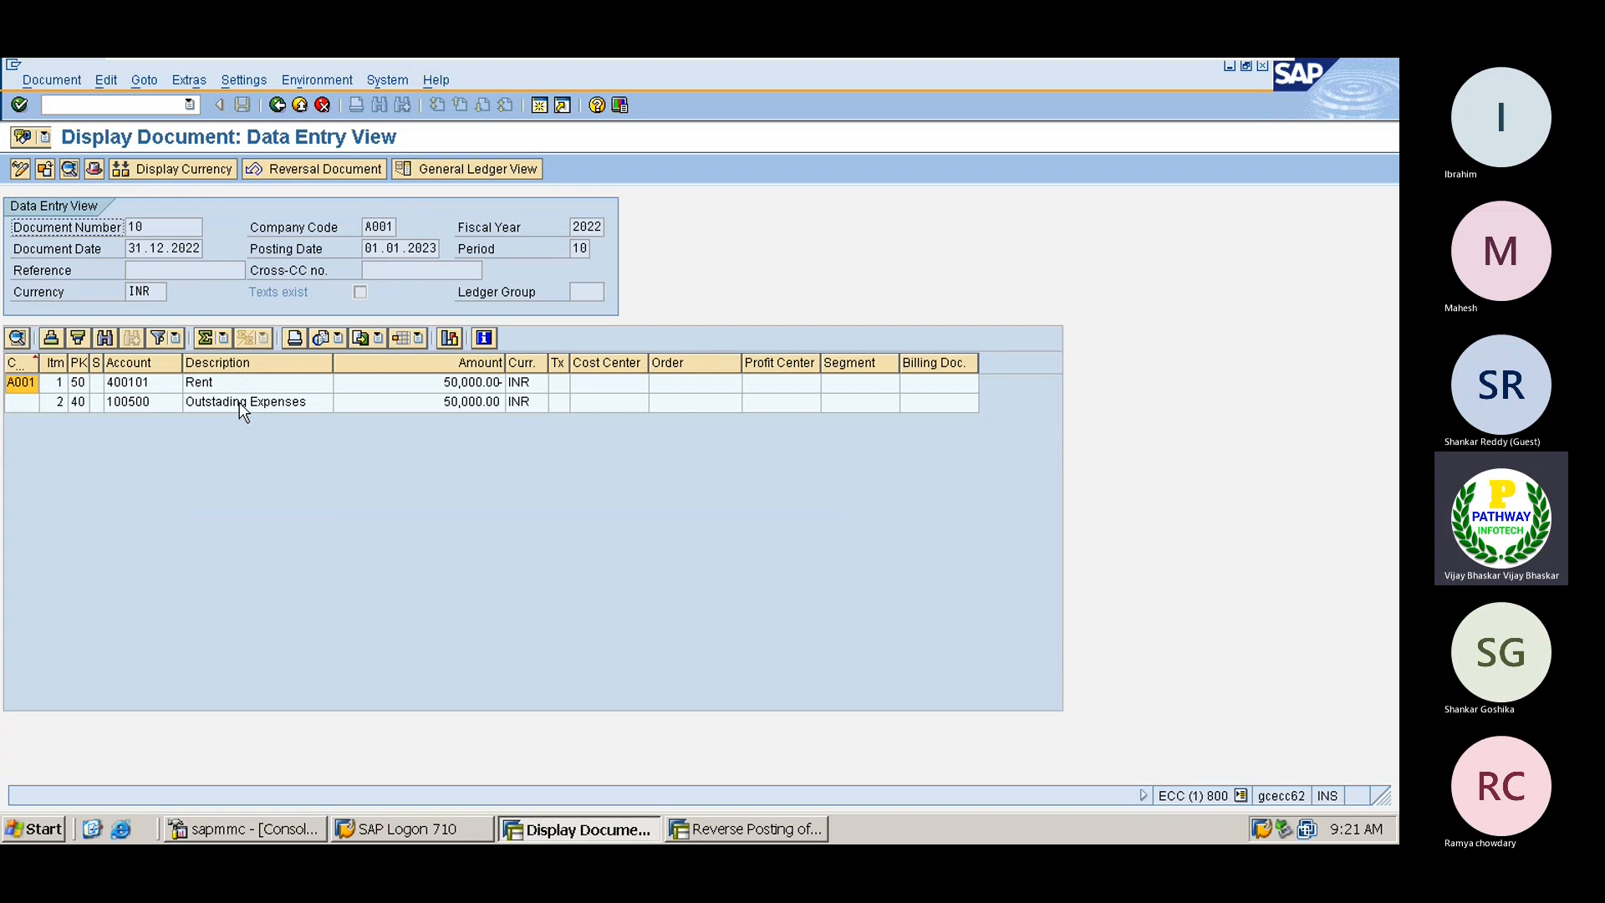
click(277, 106)
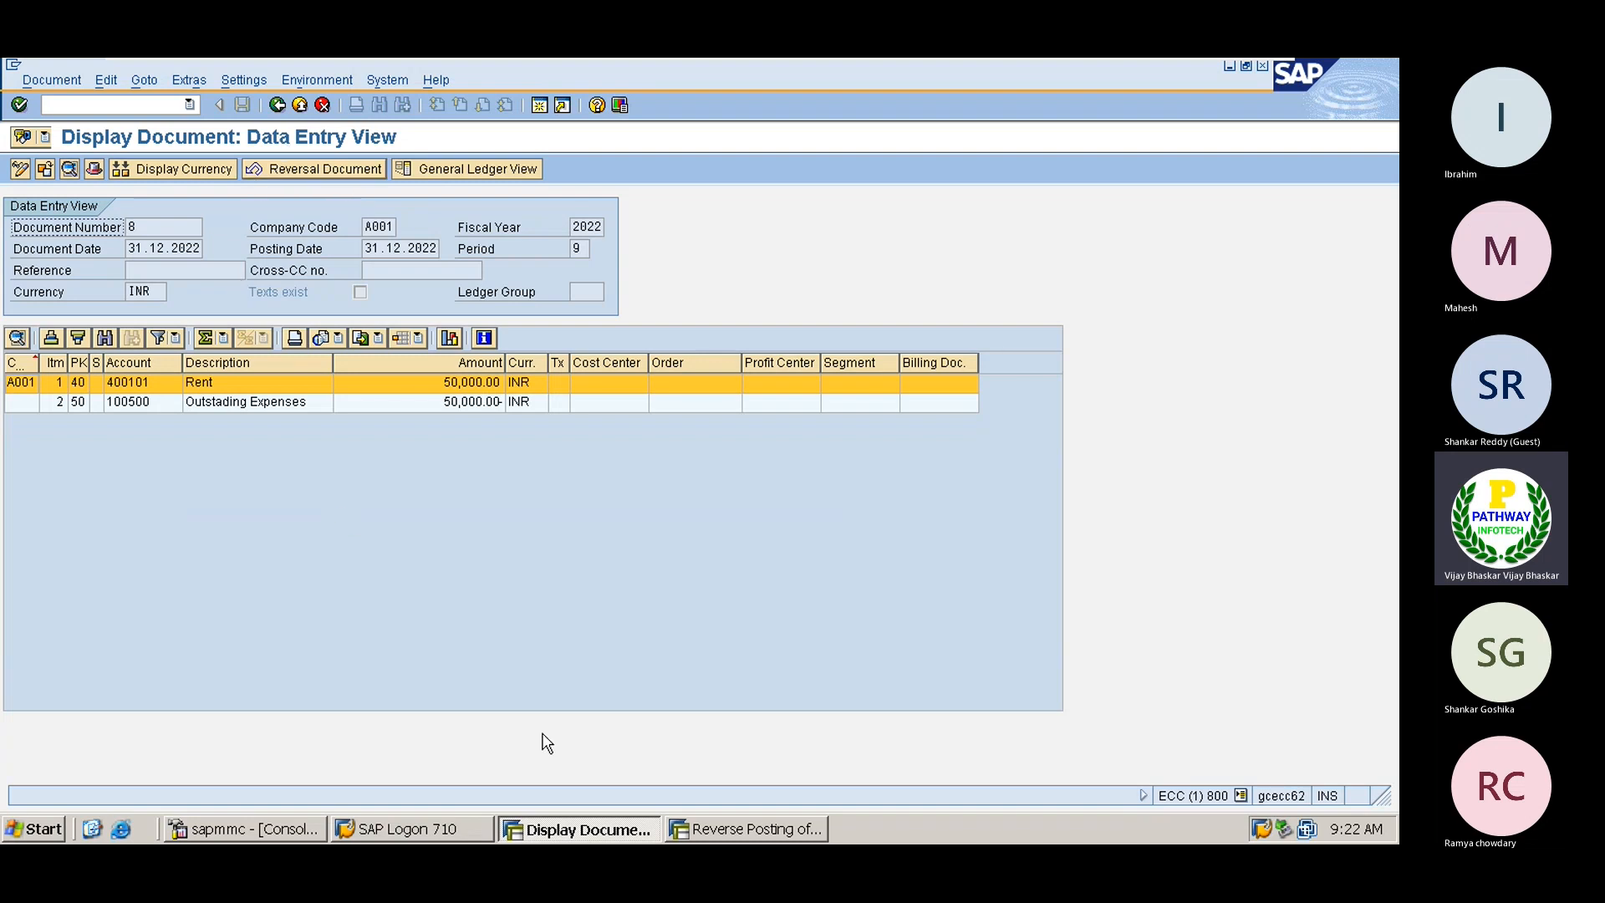
Step: Switch to Excel and review the Option No#1 entries for the salaries provision, the 01-Jan-23 reversal and the 02-Jan-23 payment
mouse_move(1108, 59)
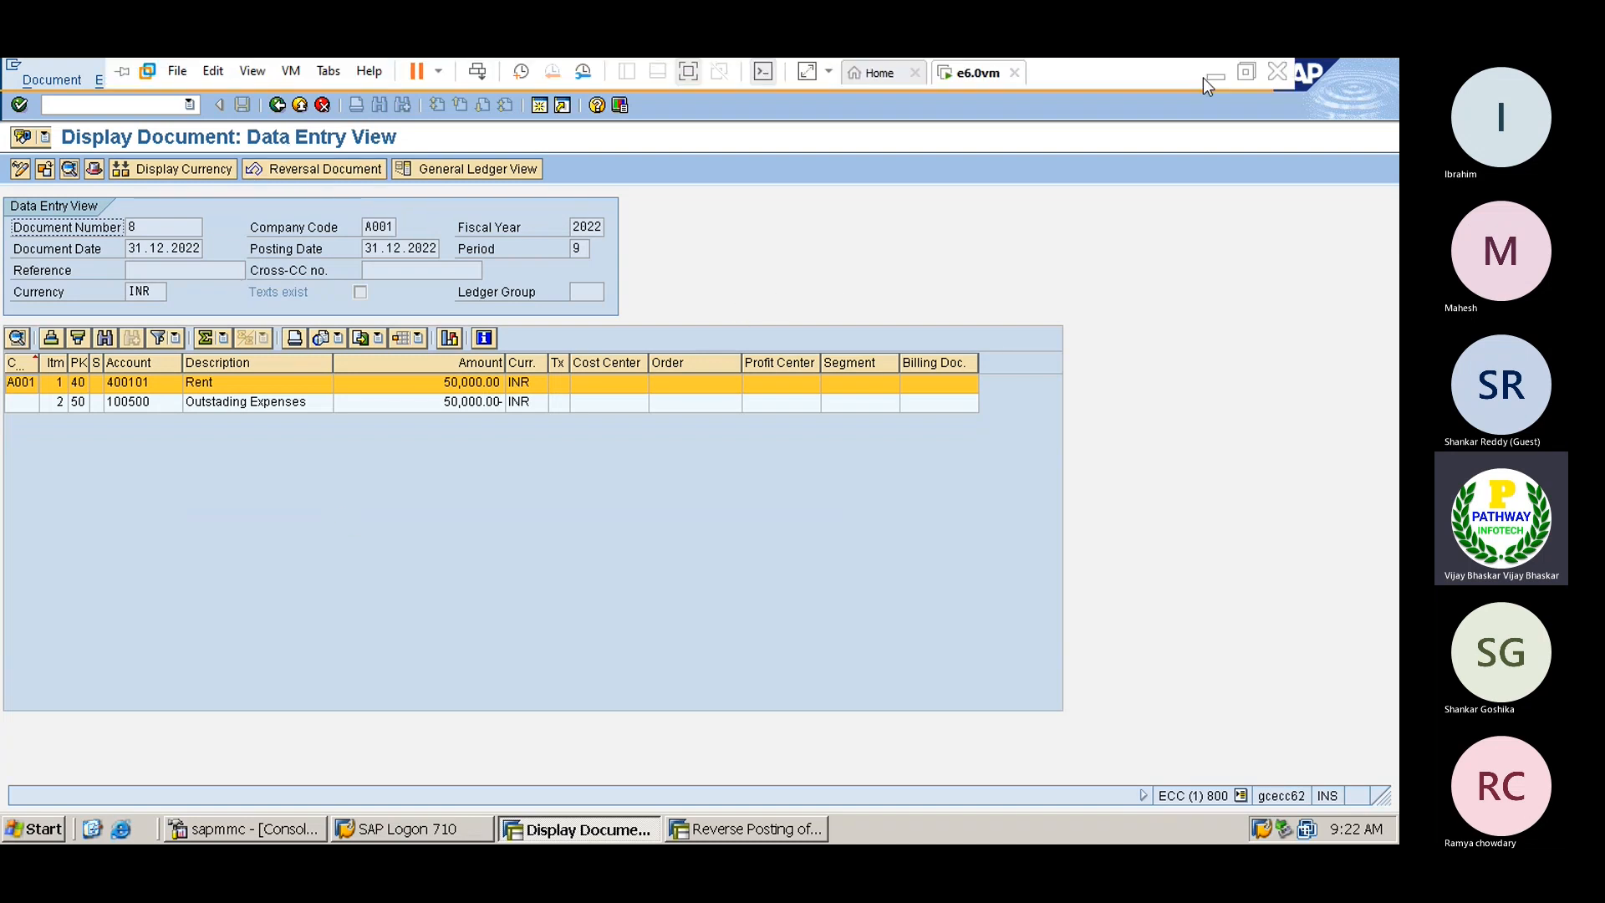
click(1211, 73)
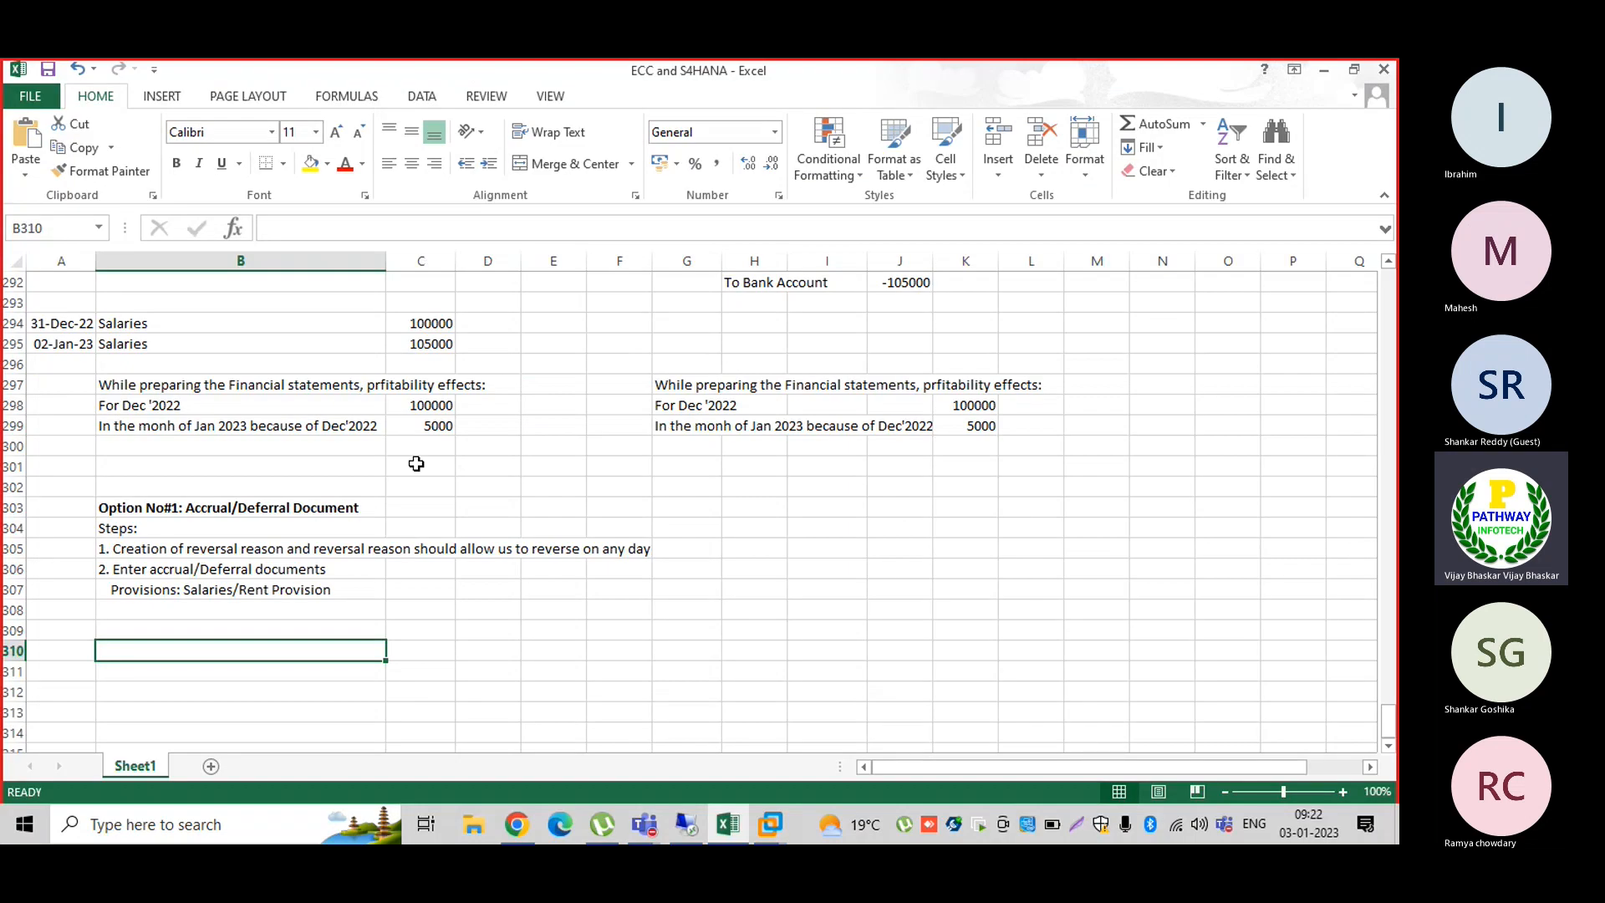
scroll(264, 416, up, 1)
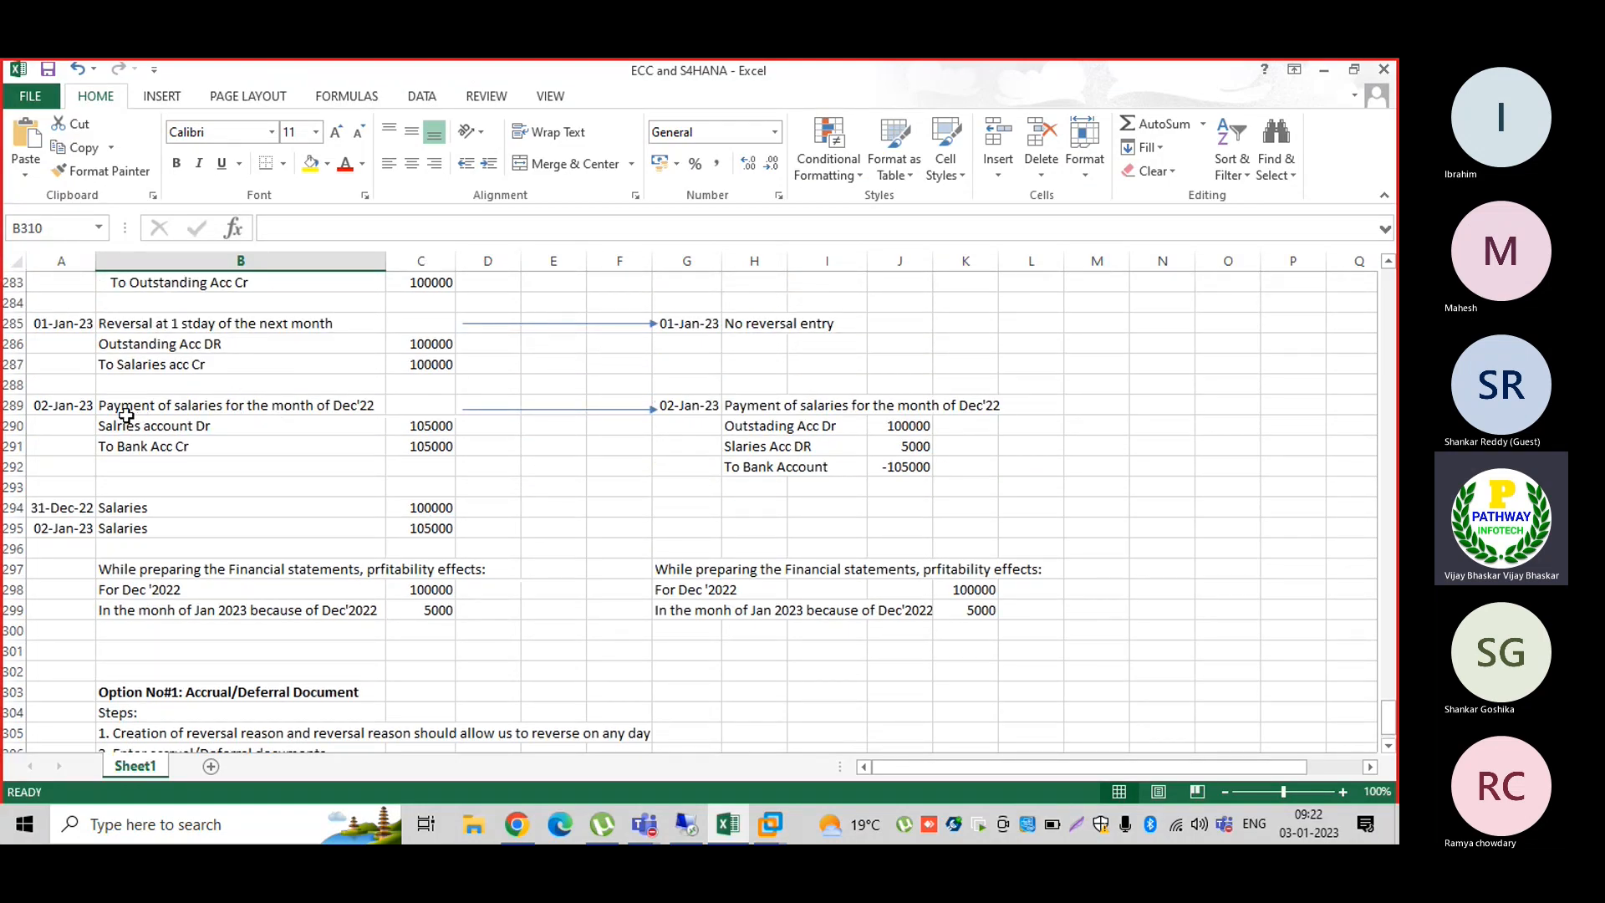
drag(111, 410, 323, 442)
scroll(284, 446, up, 3)
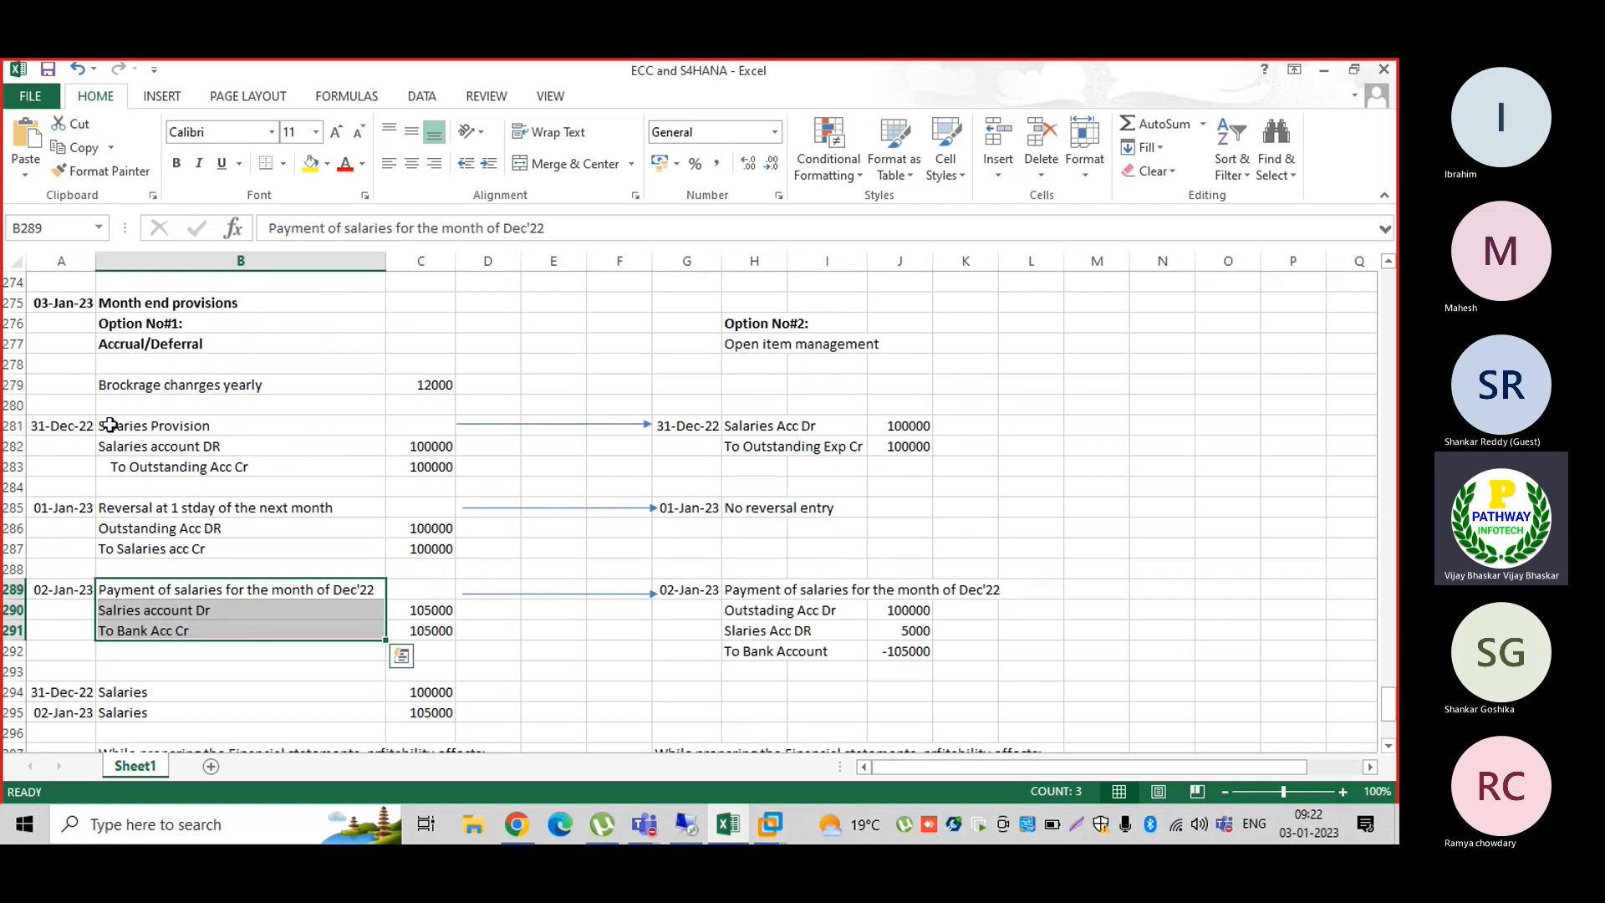
drag(113, 425, 416, 465)
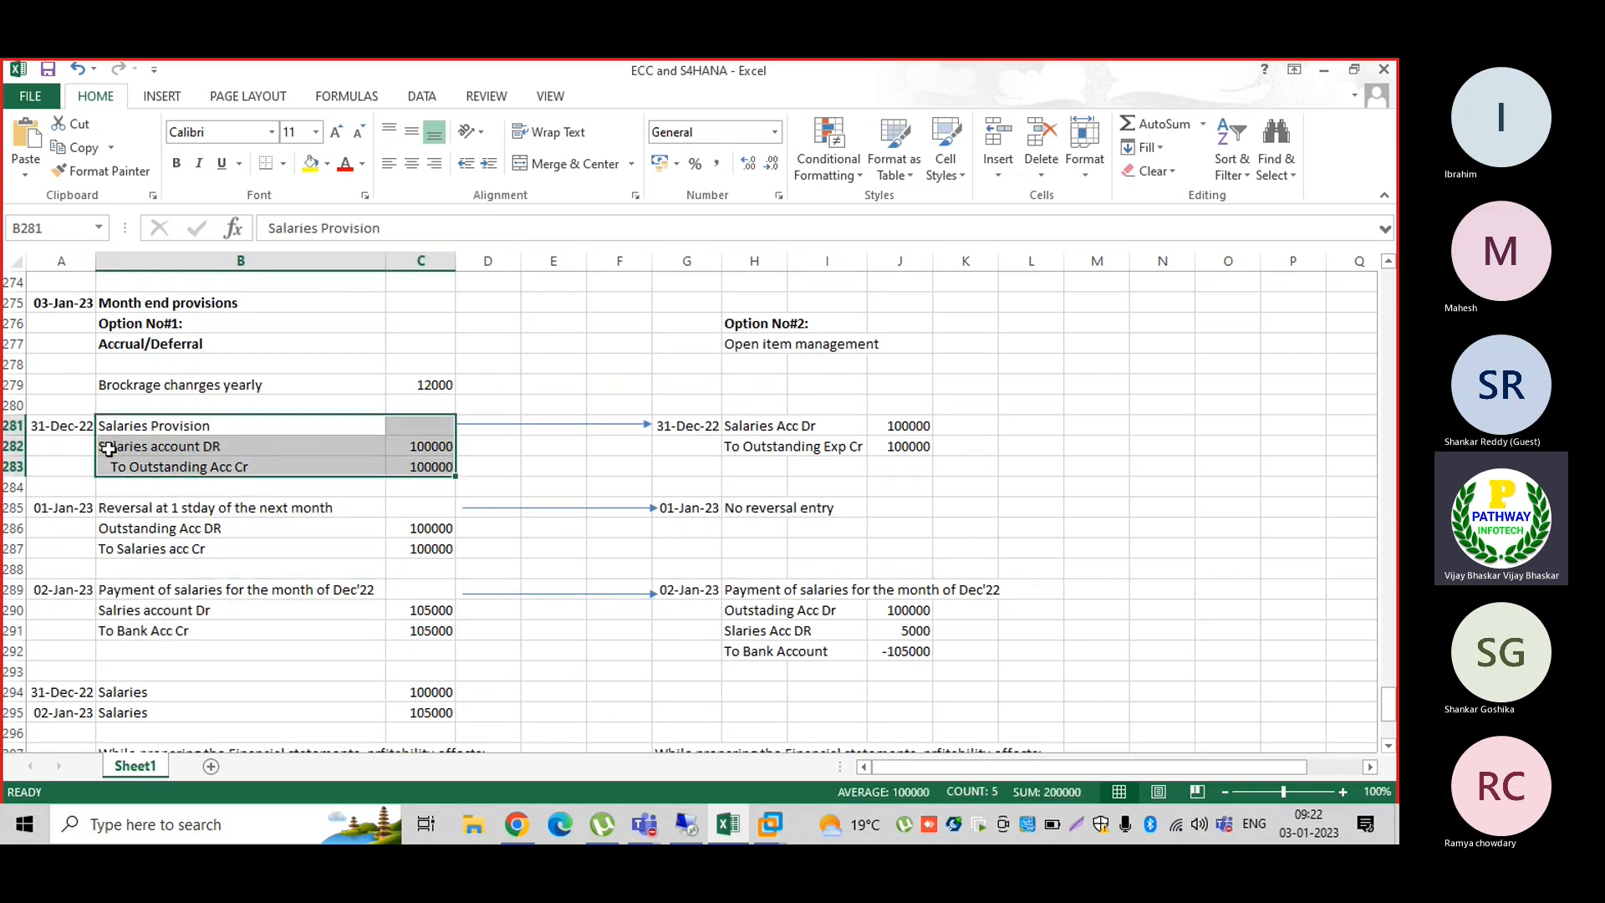
drag(110, 447, 430, 466)
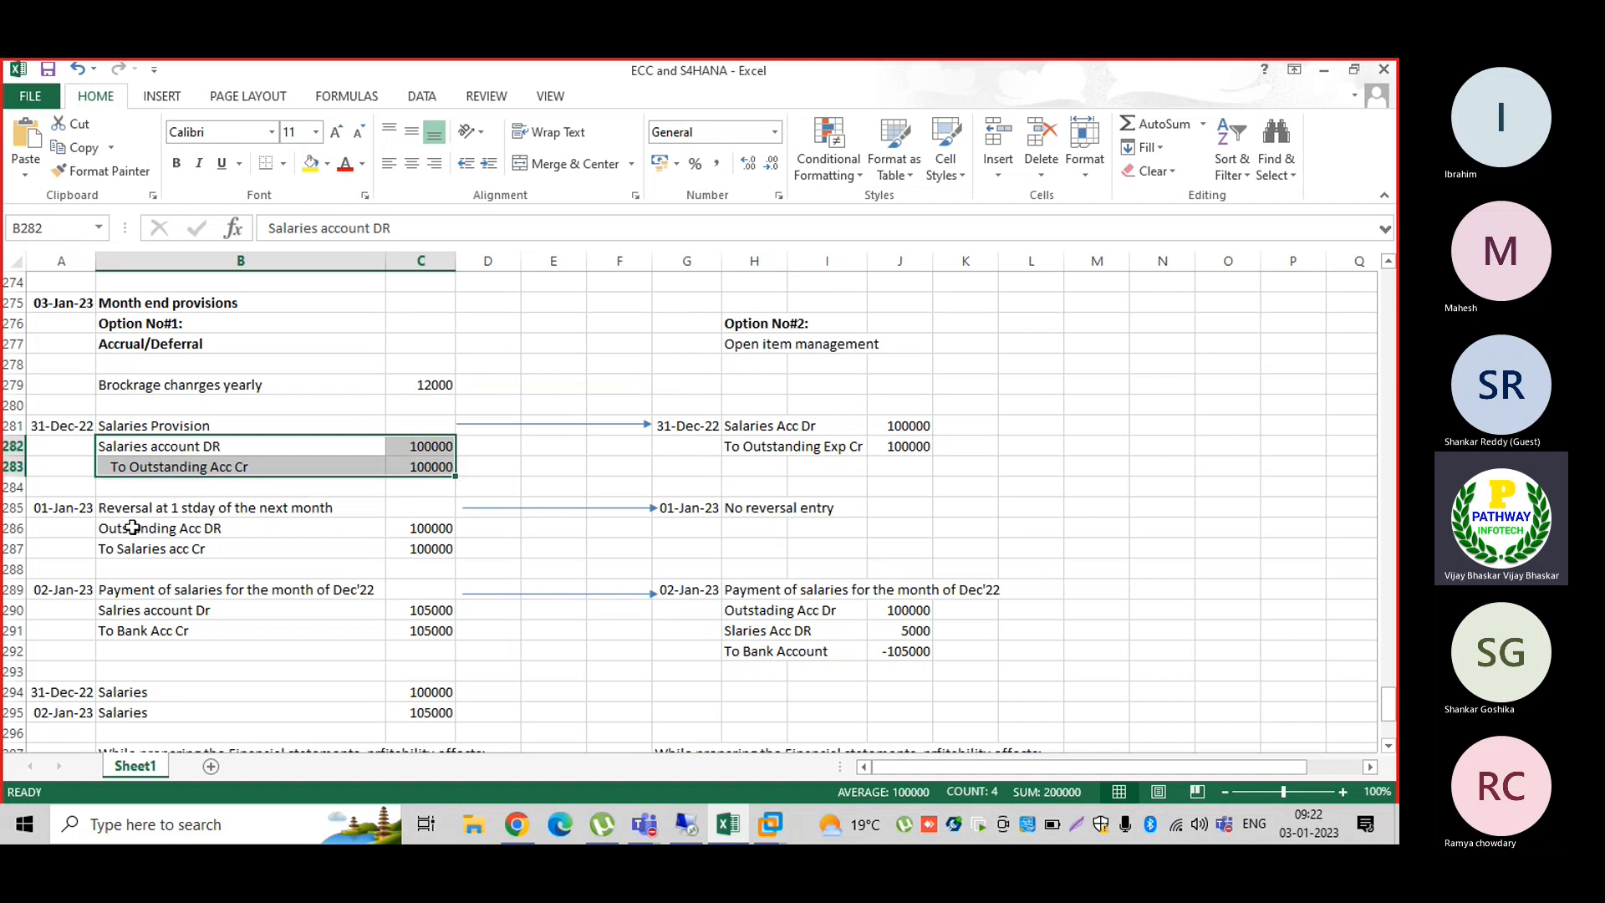
drag(123, 527, 430, 551)
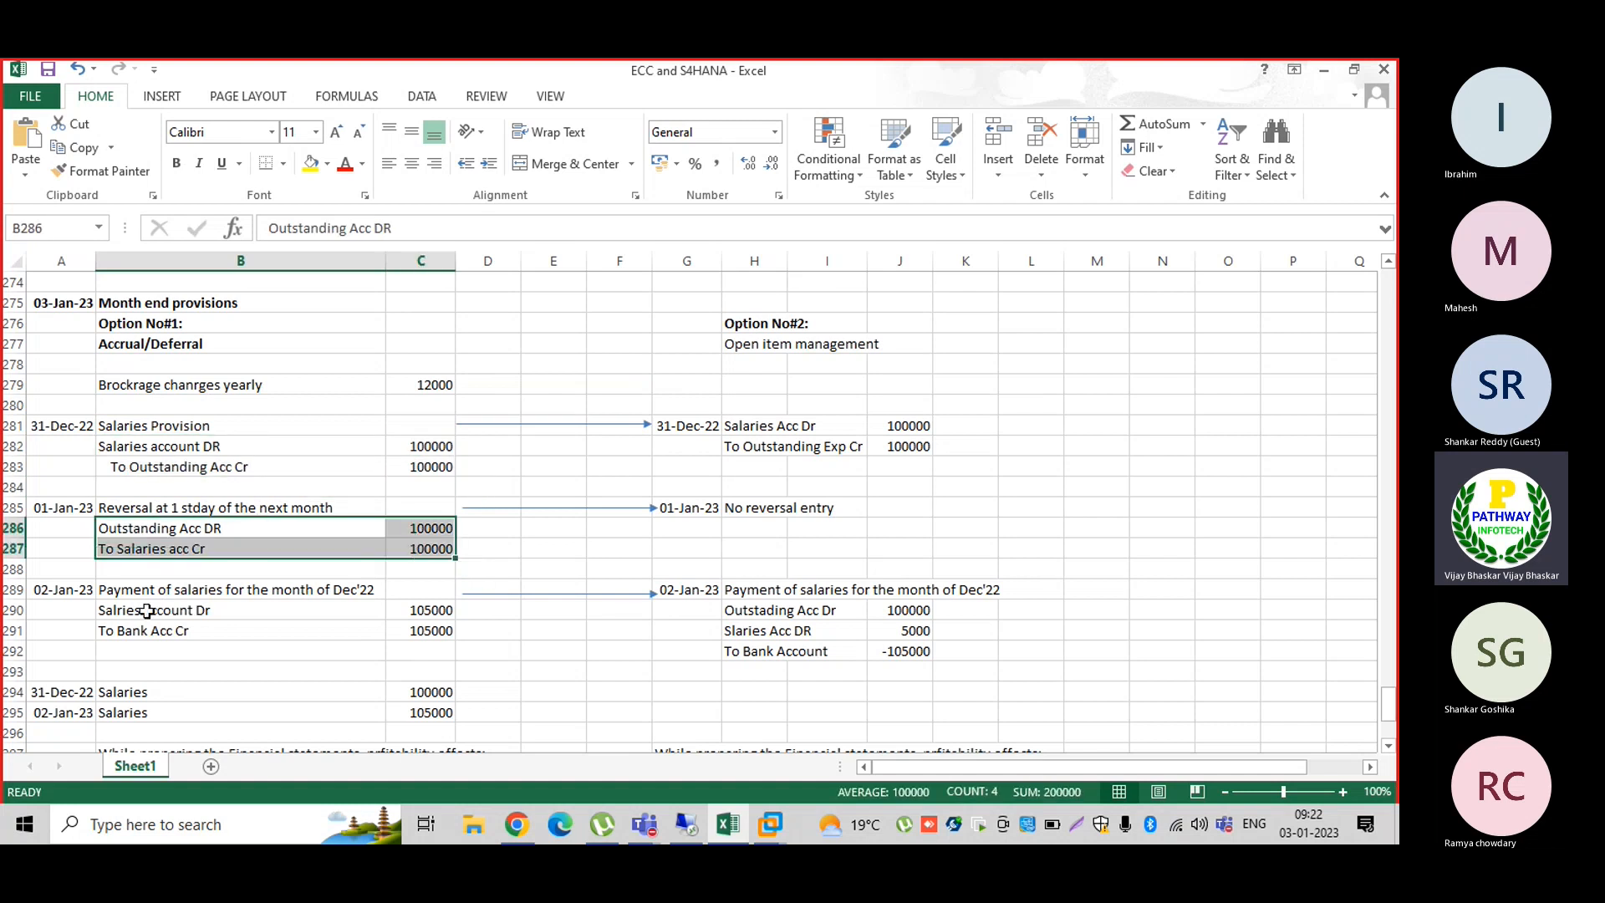
drag(123, 609, 415, 622)
scroll(341, 626, down, 1)
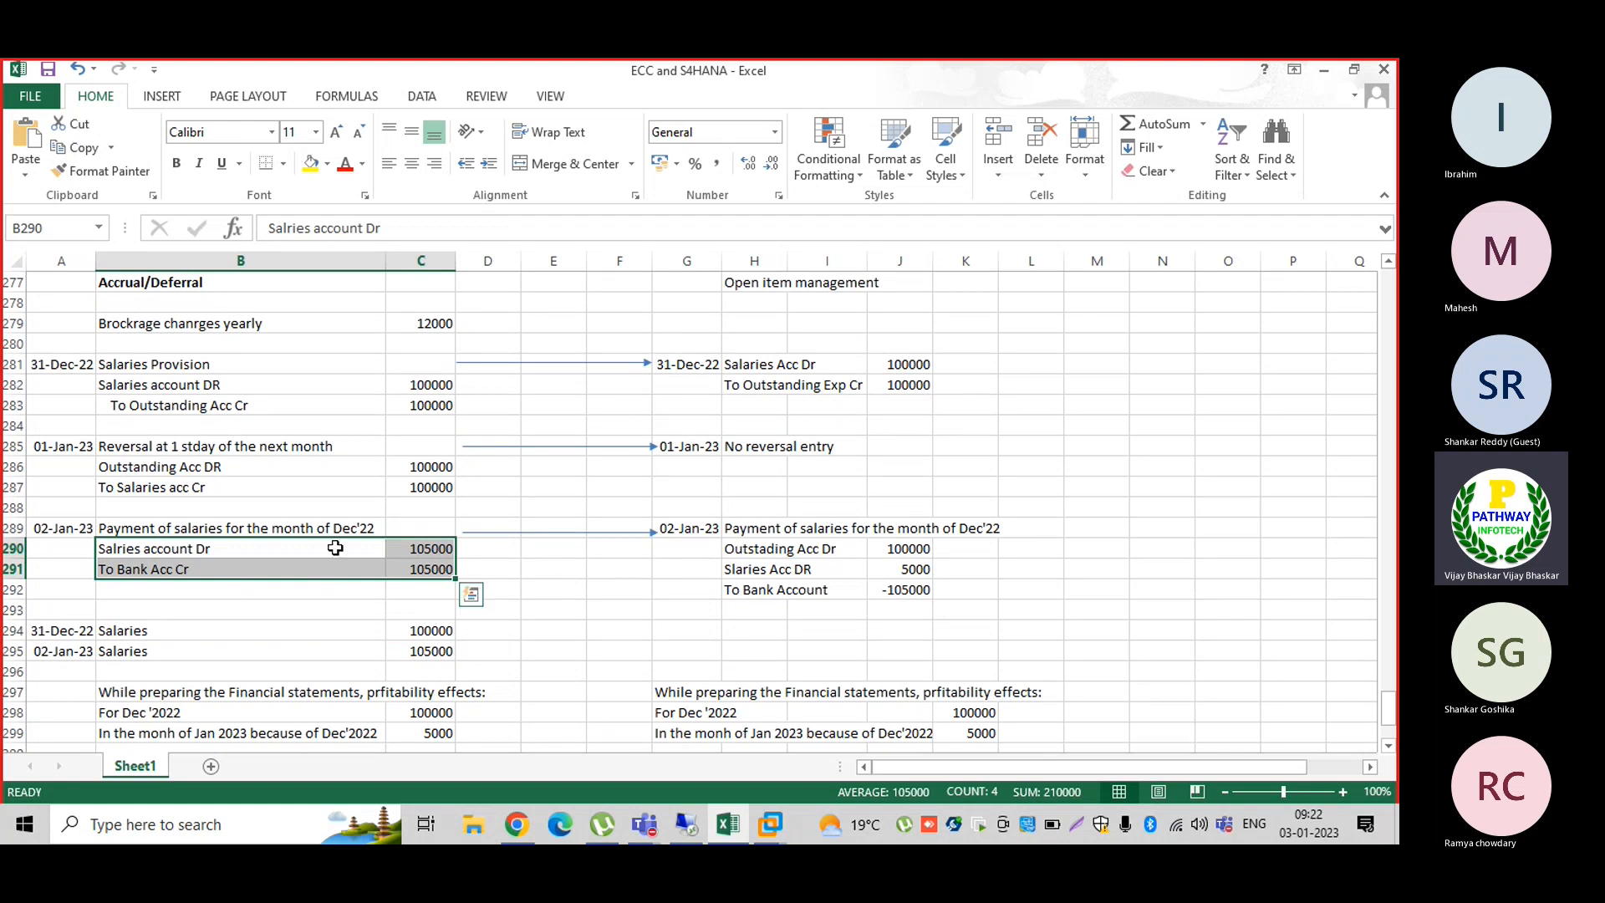
click(277, 589)
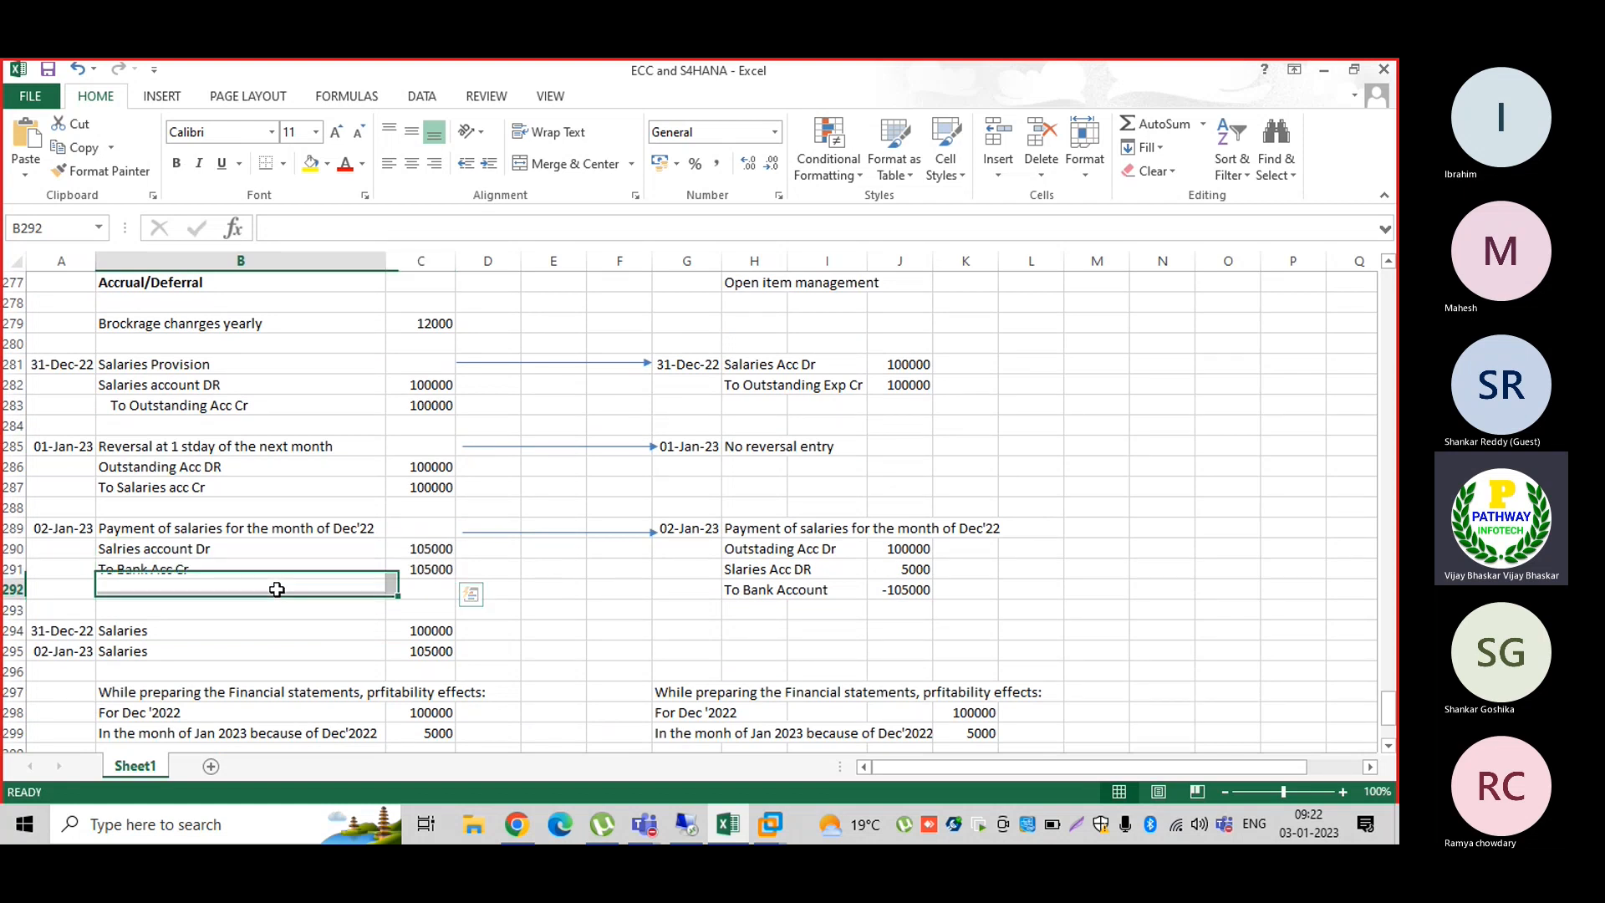
Step: Switch back to the SAP document list, view documents 7 and 5, and check documents 10 and 11 in the list
mouse_move(769, 824)
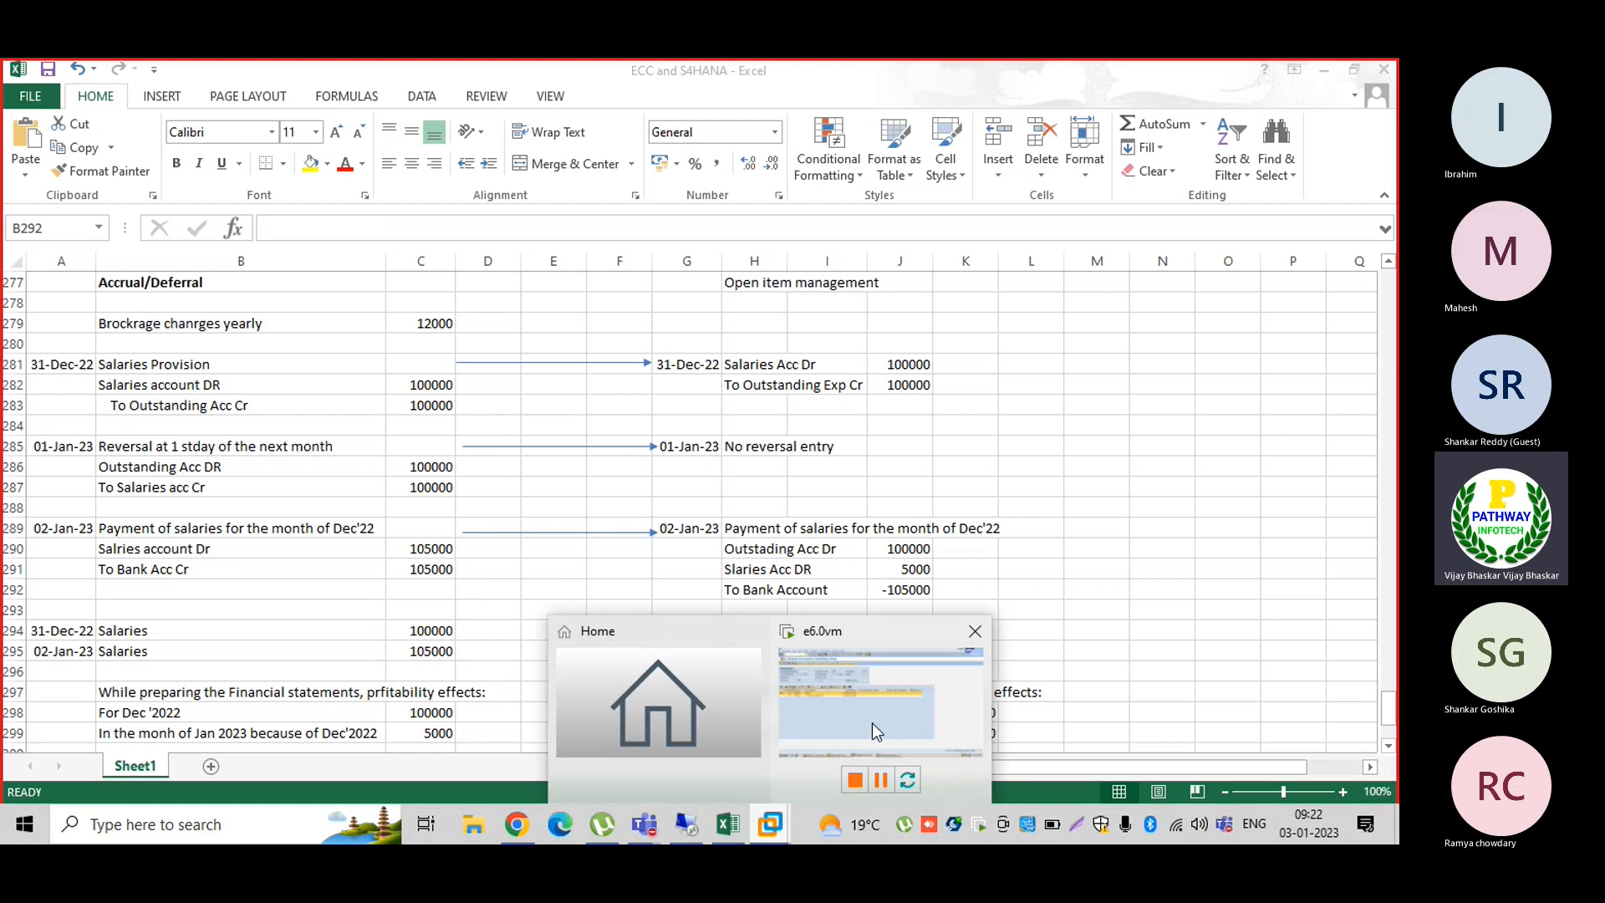
click(871, 722)
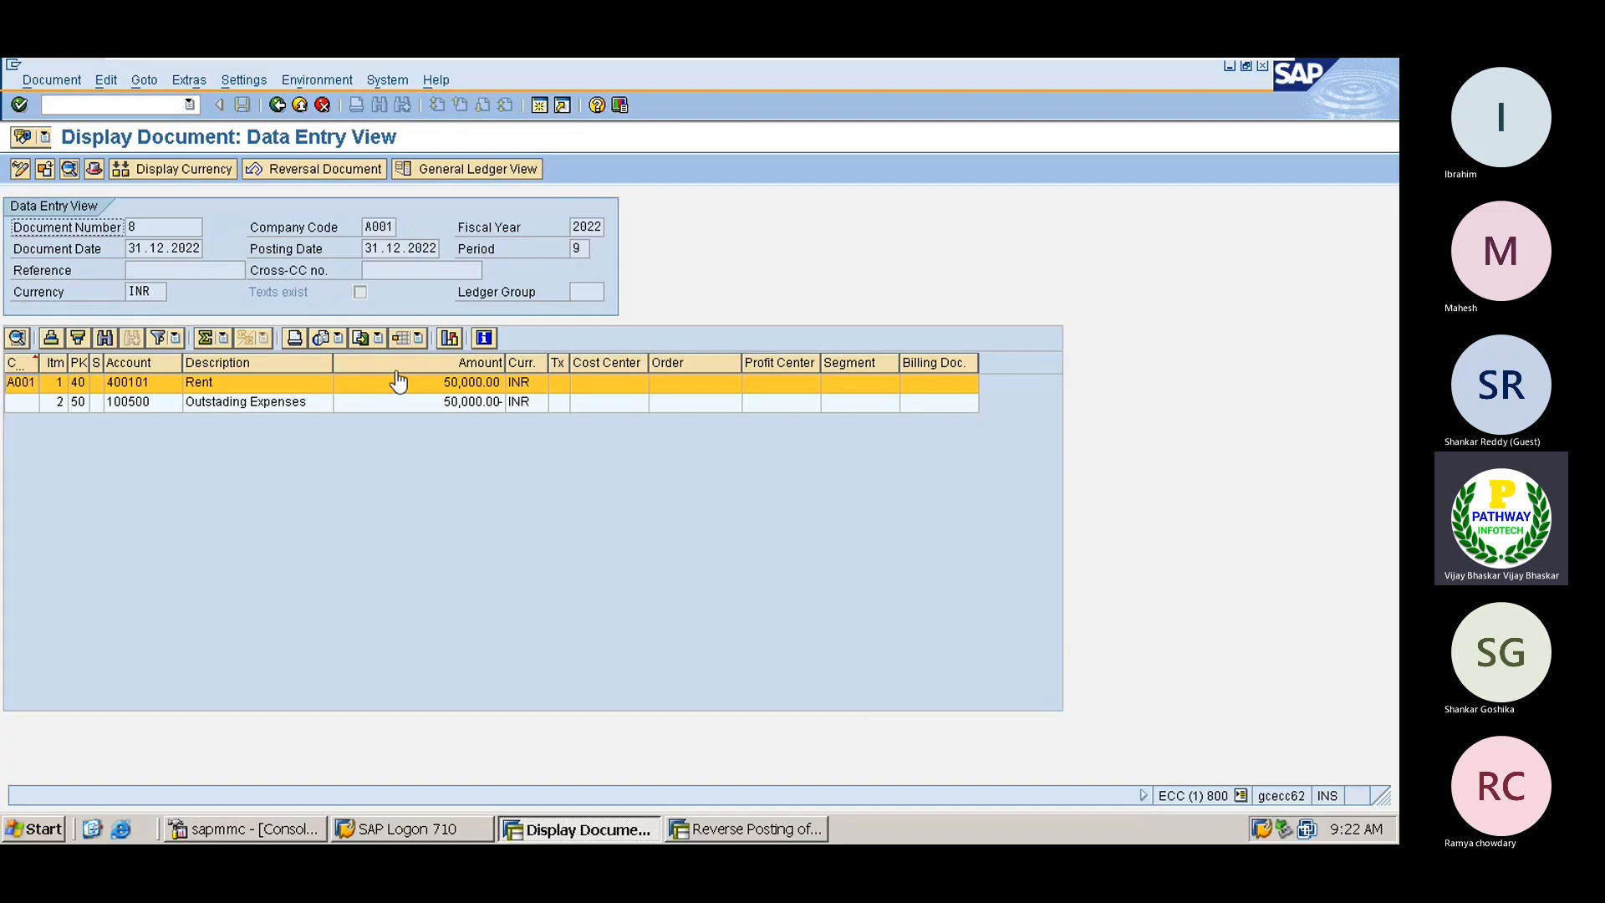
click(277, 106)
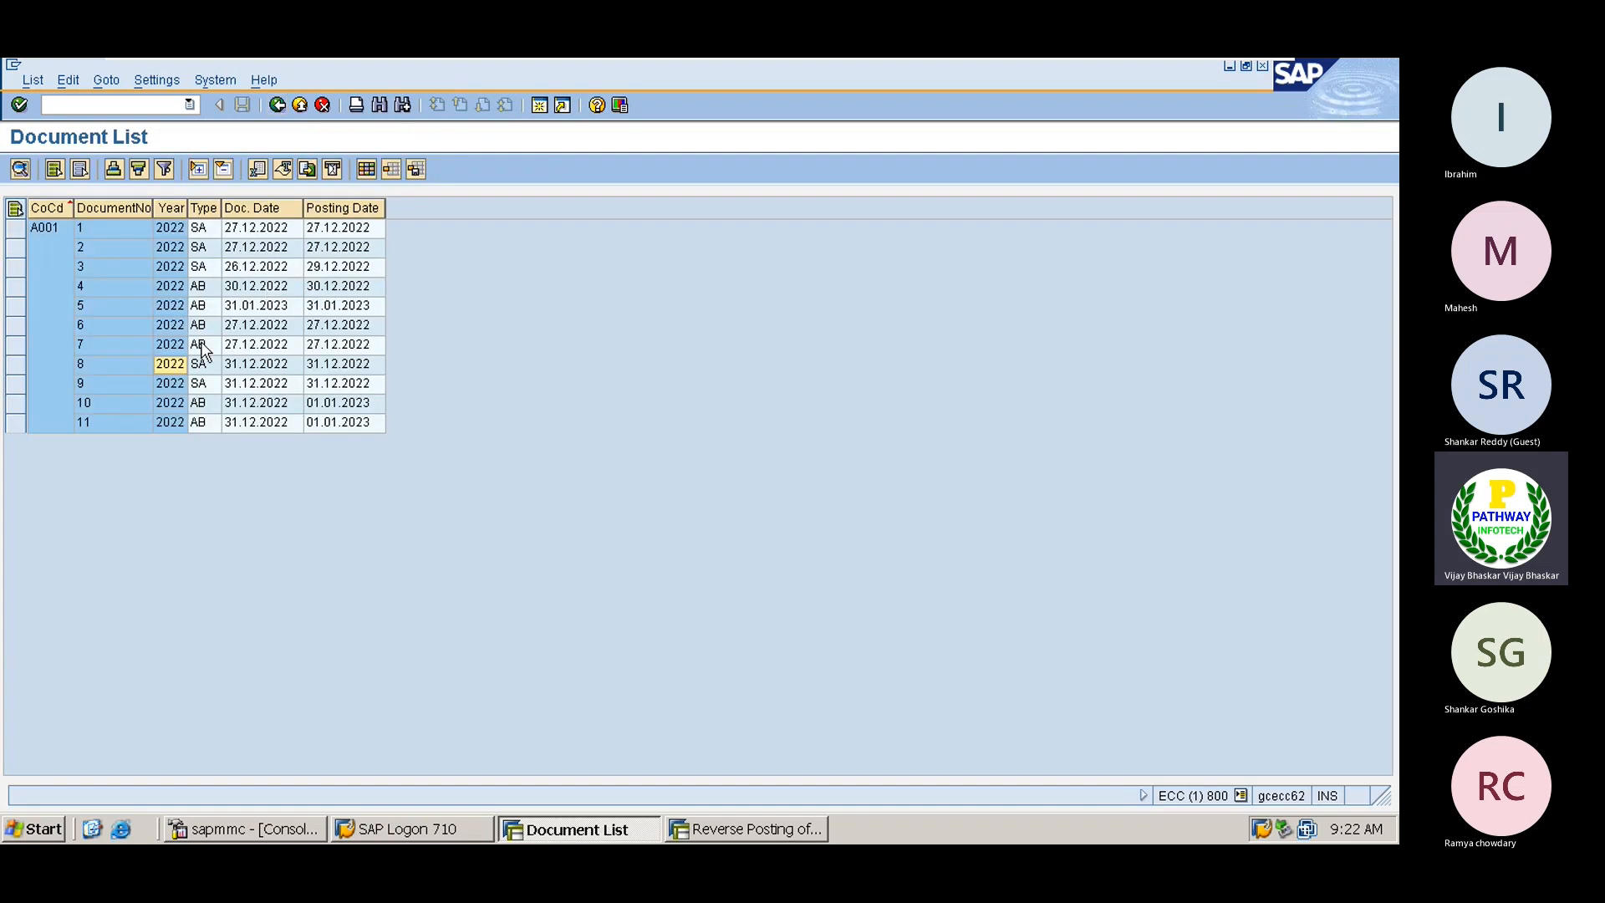
double_click(167, 346)
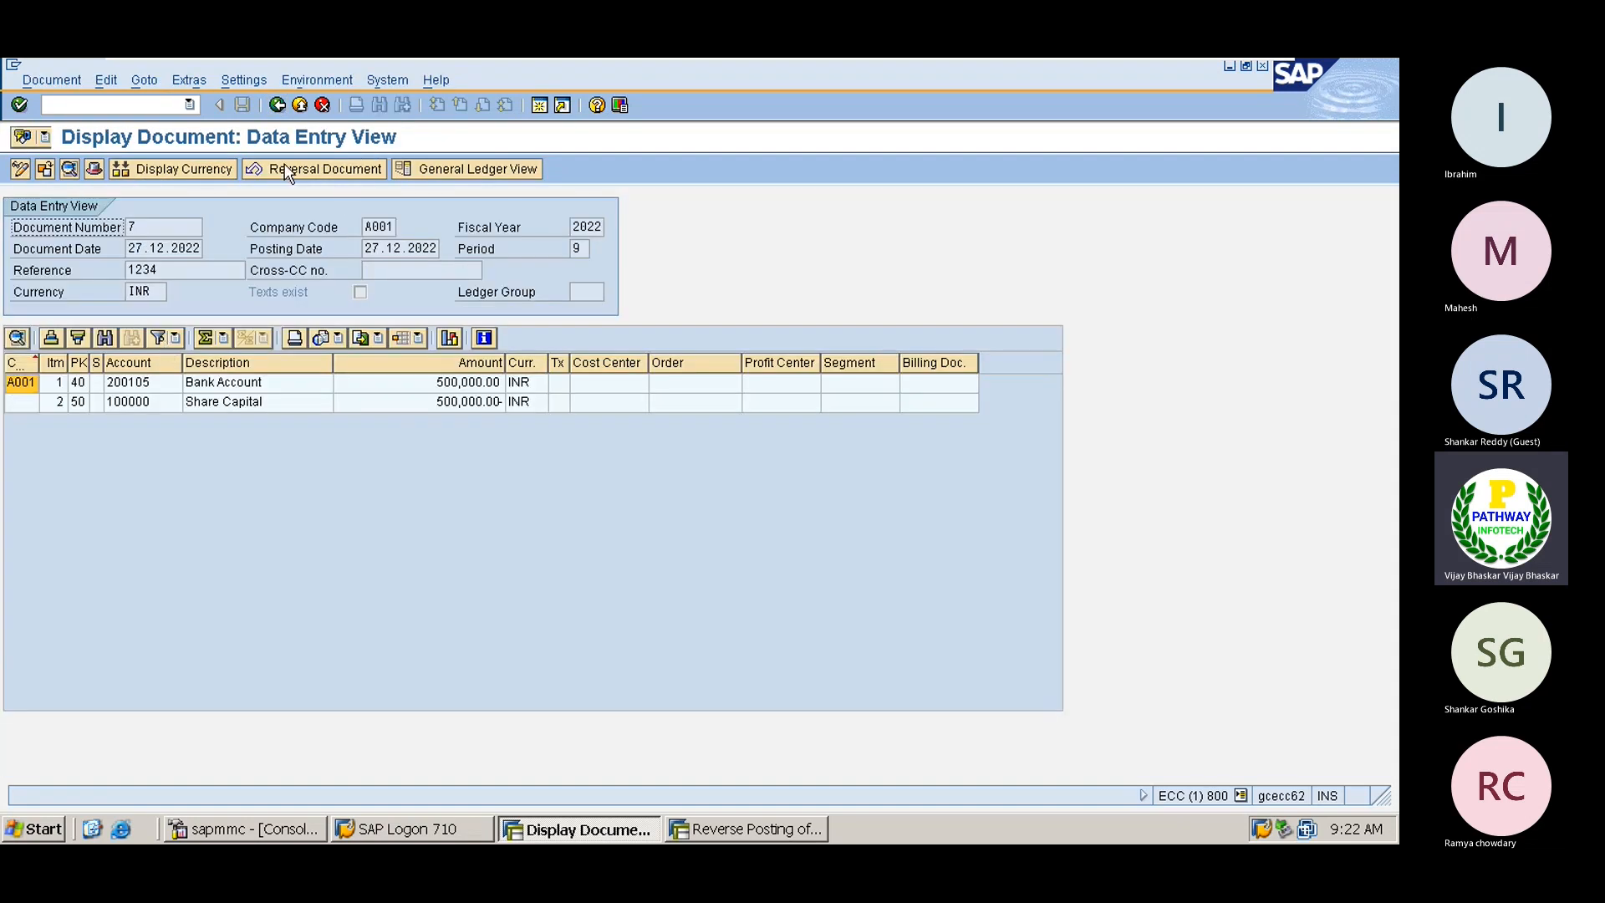
click(276, 104)
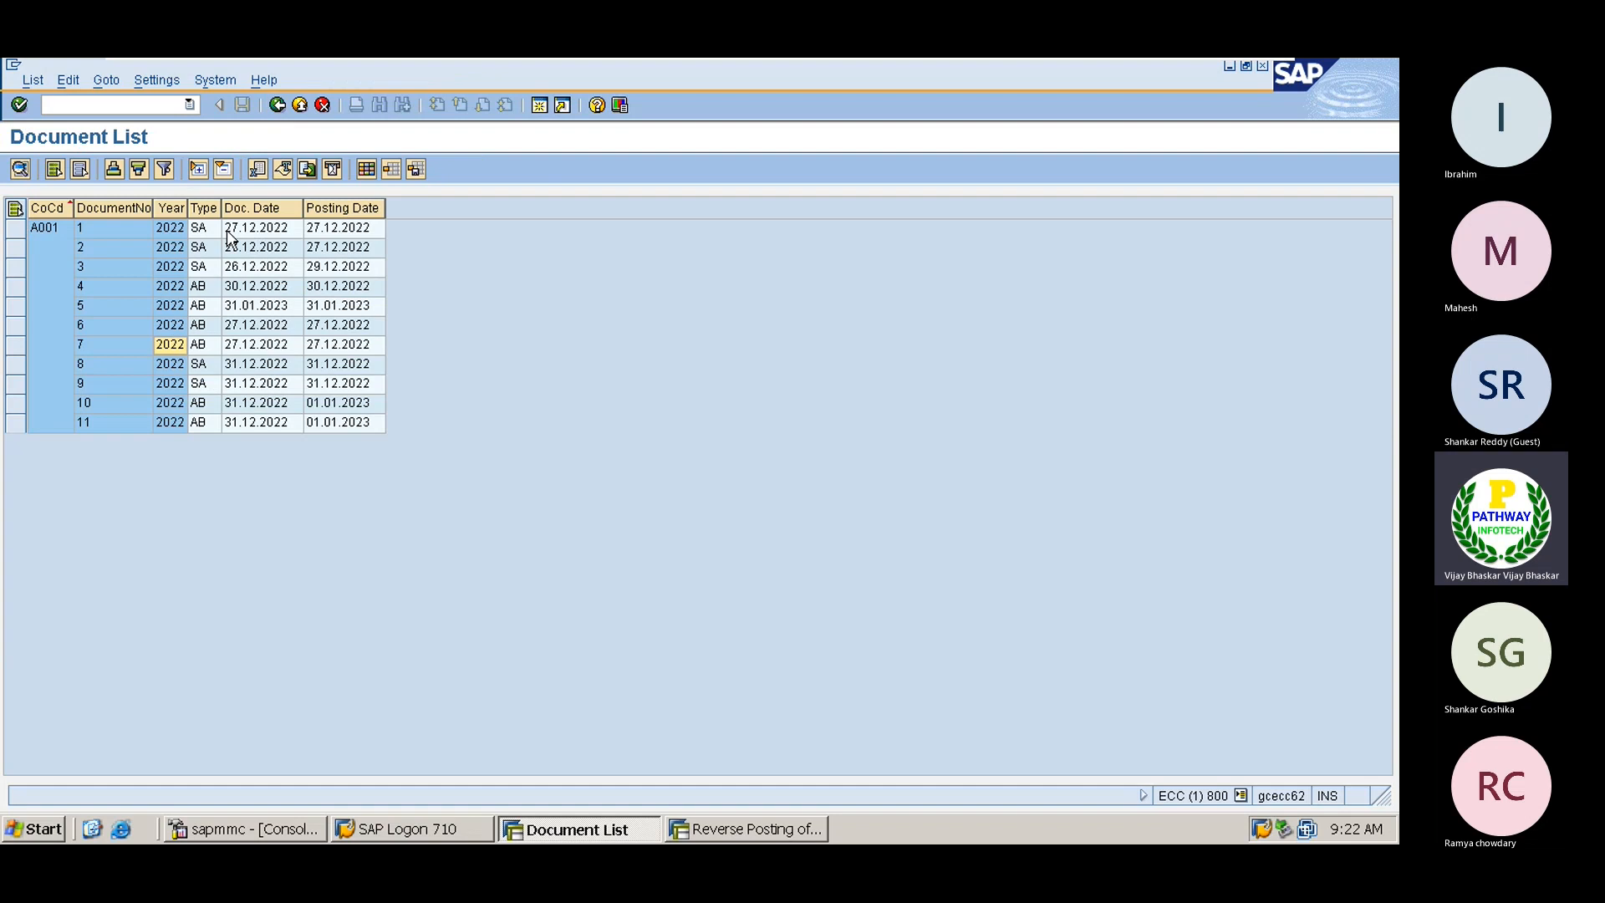
double_click(172, 306)
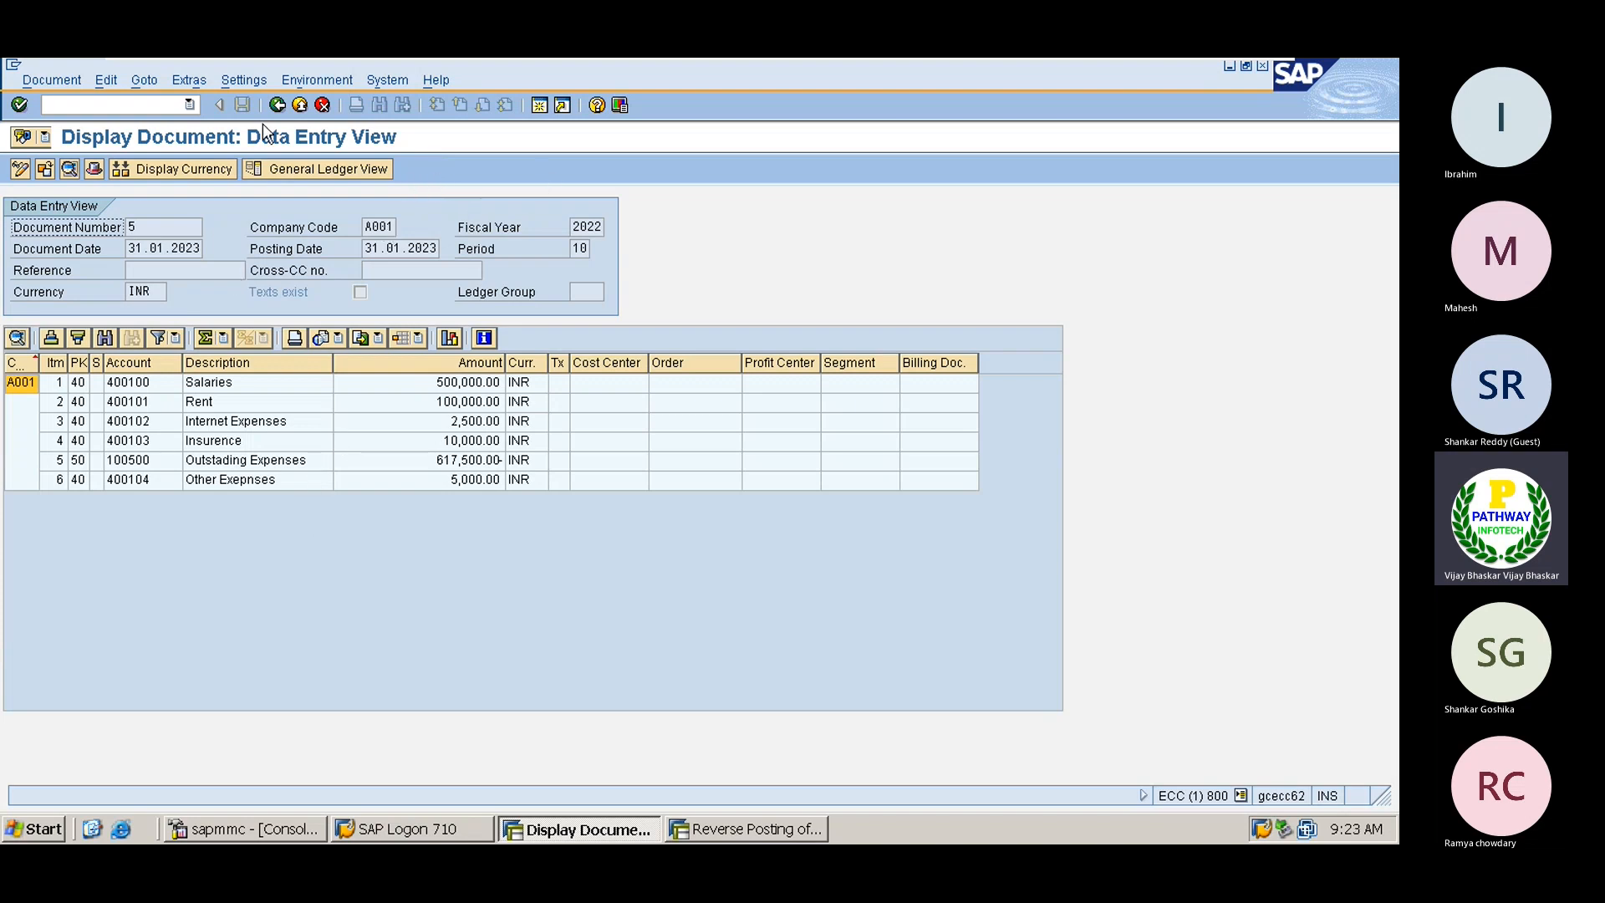
click(277, 105)
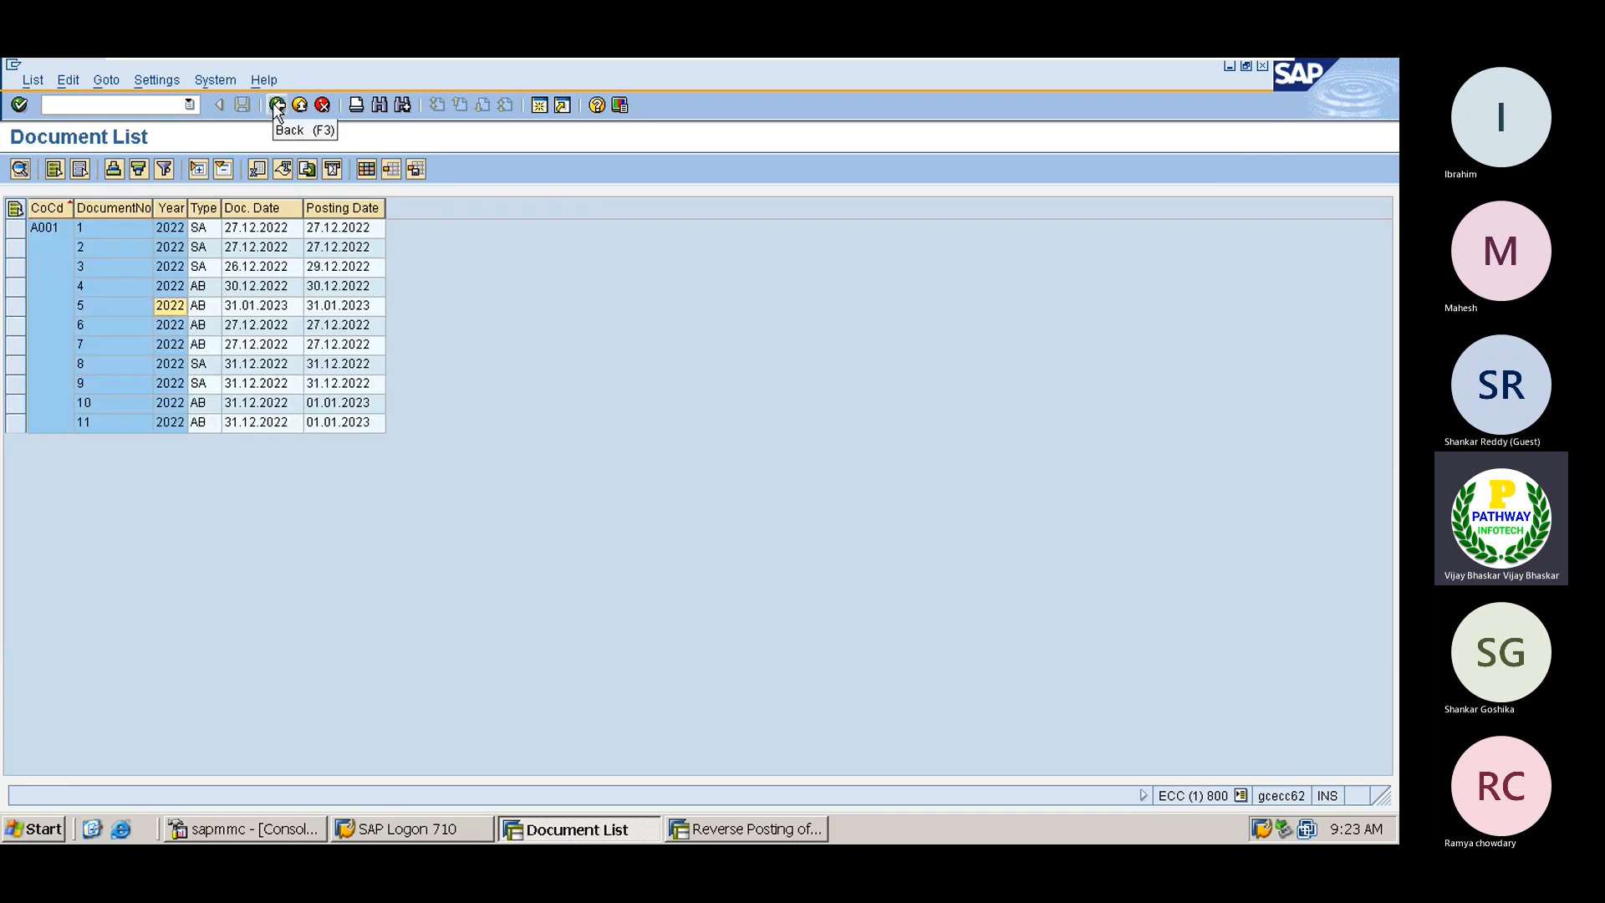
click(170, 406)
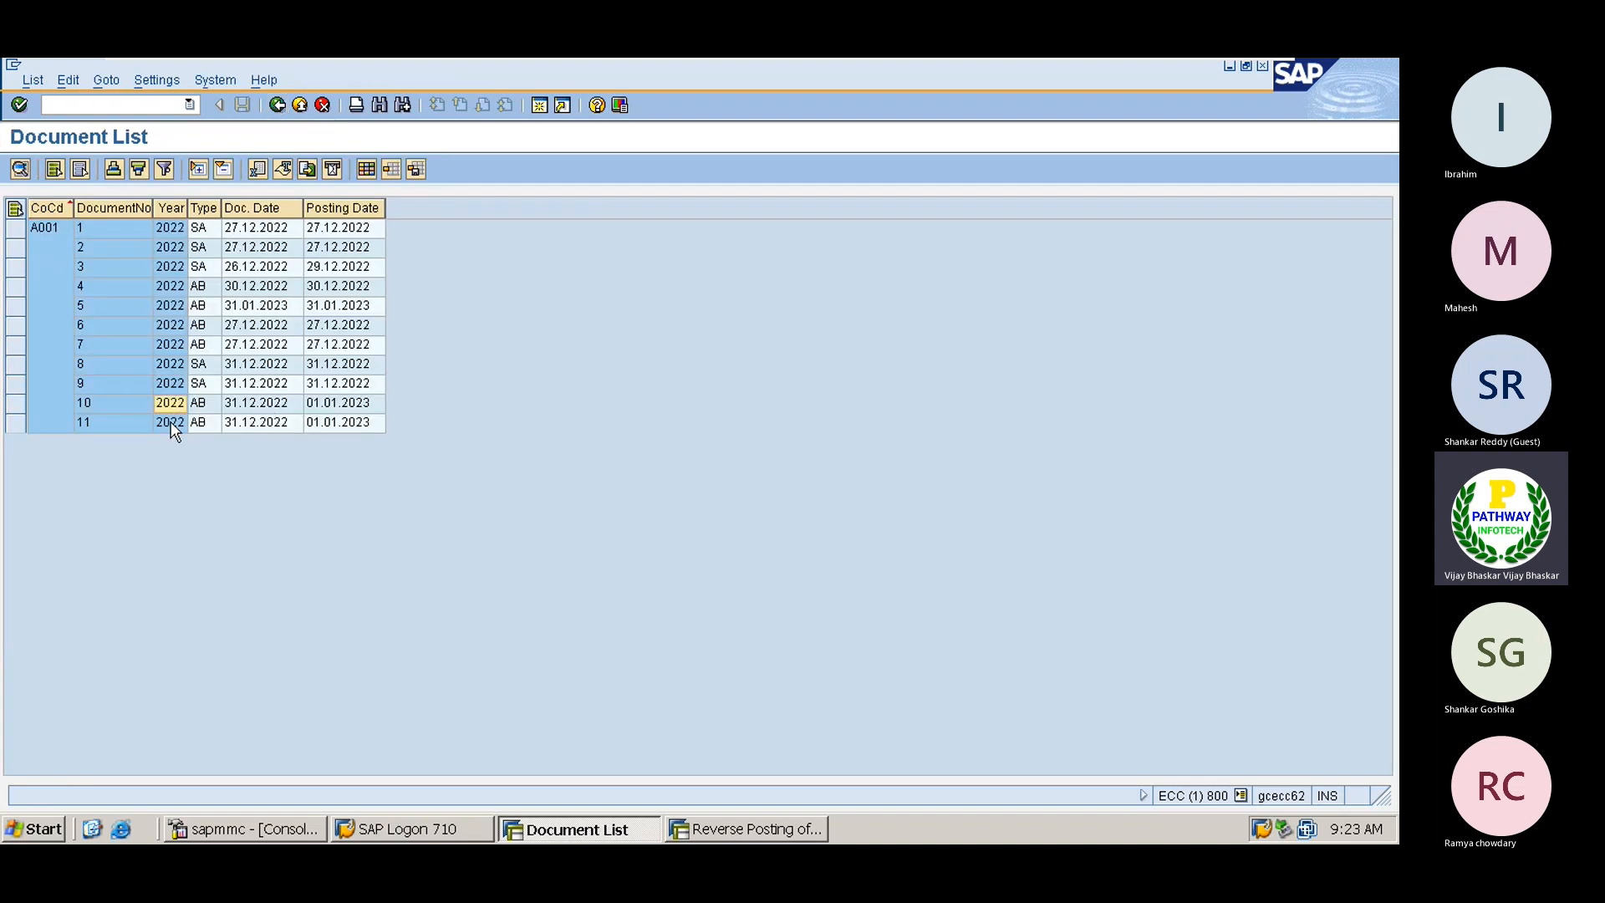
click(170, 421)
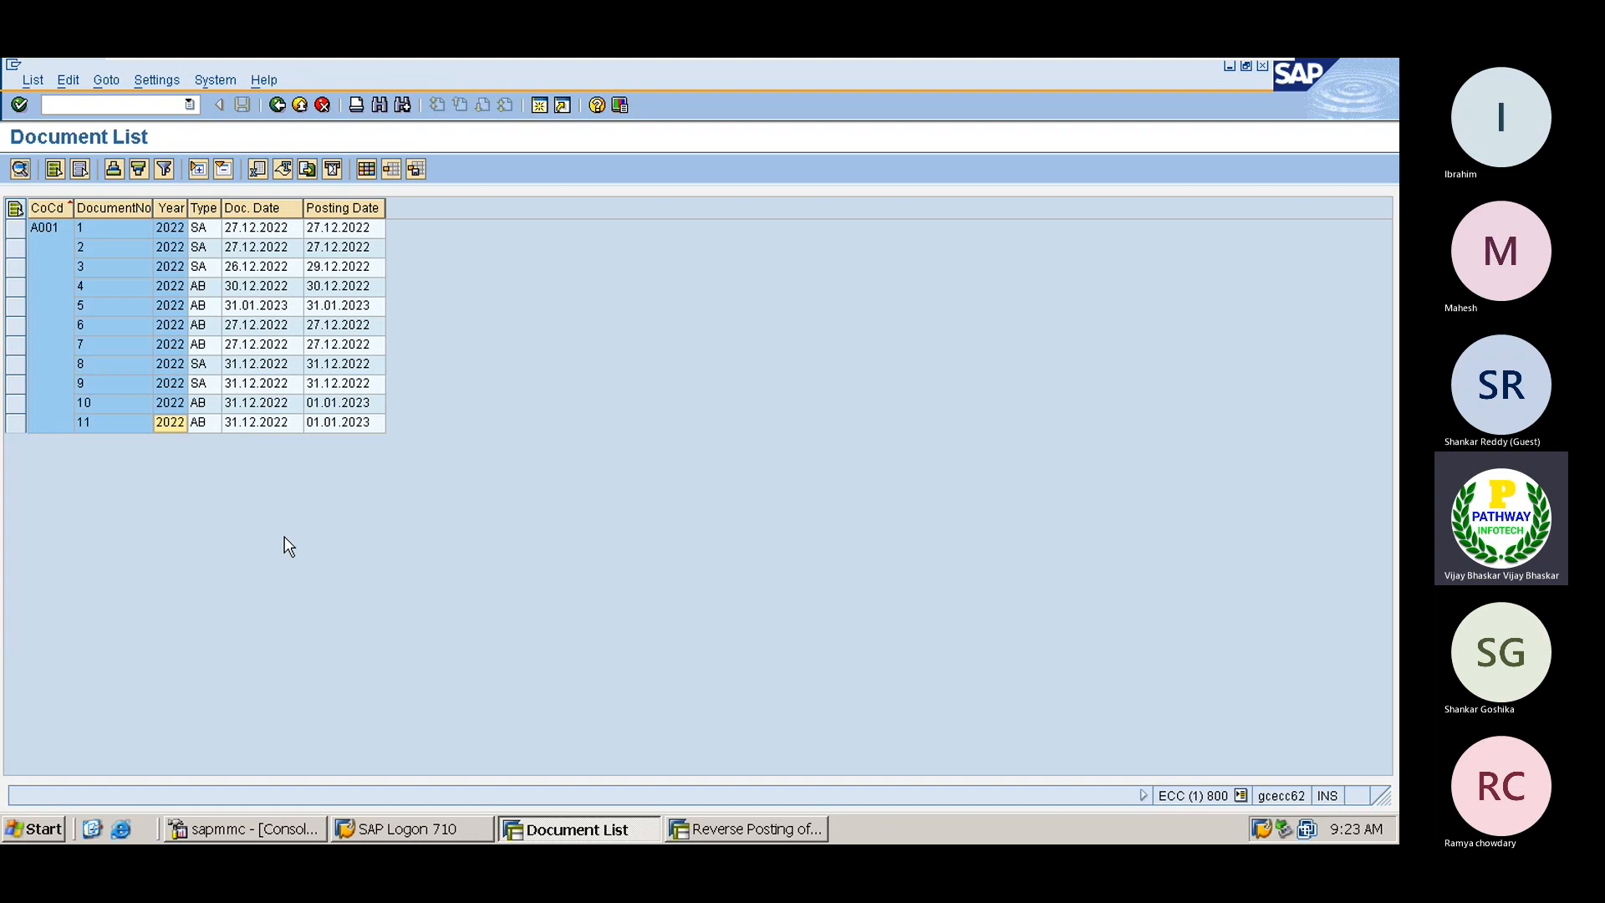
Step: Switch to Excel and compare the salaries payment entry in rows 290–291 with the provision and reversal entries above it
mouse_move(1109, 59)
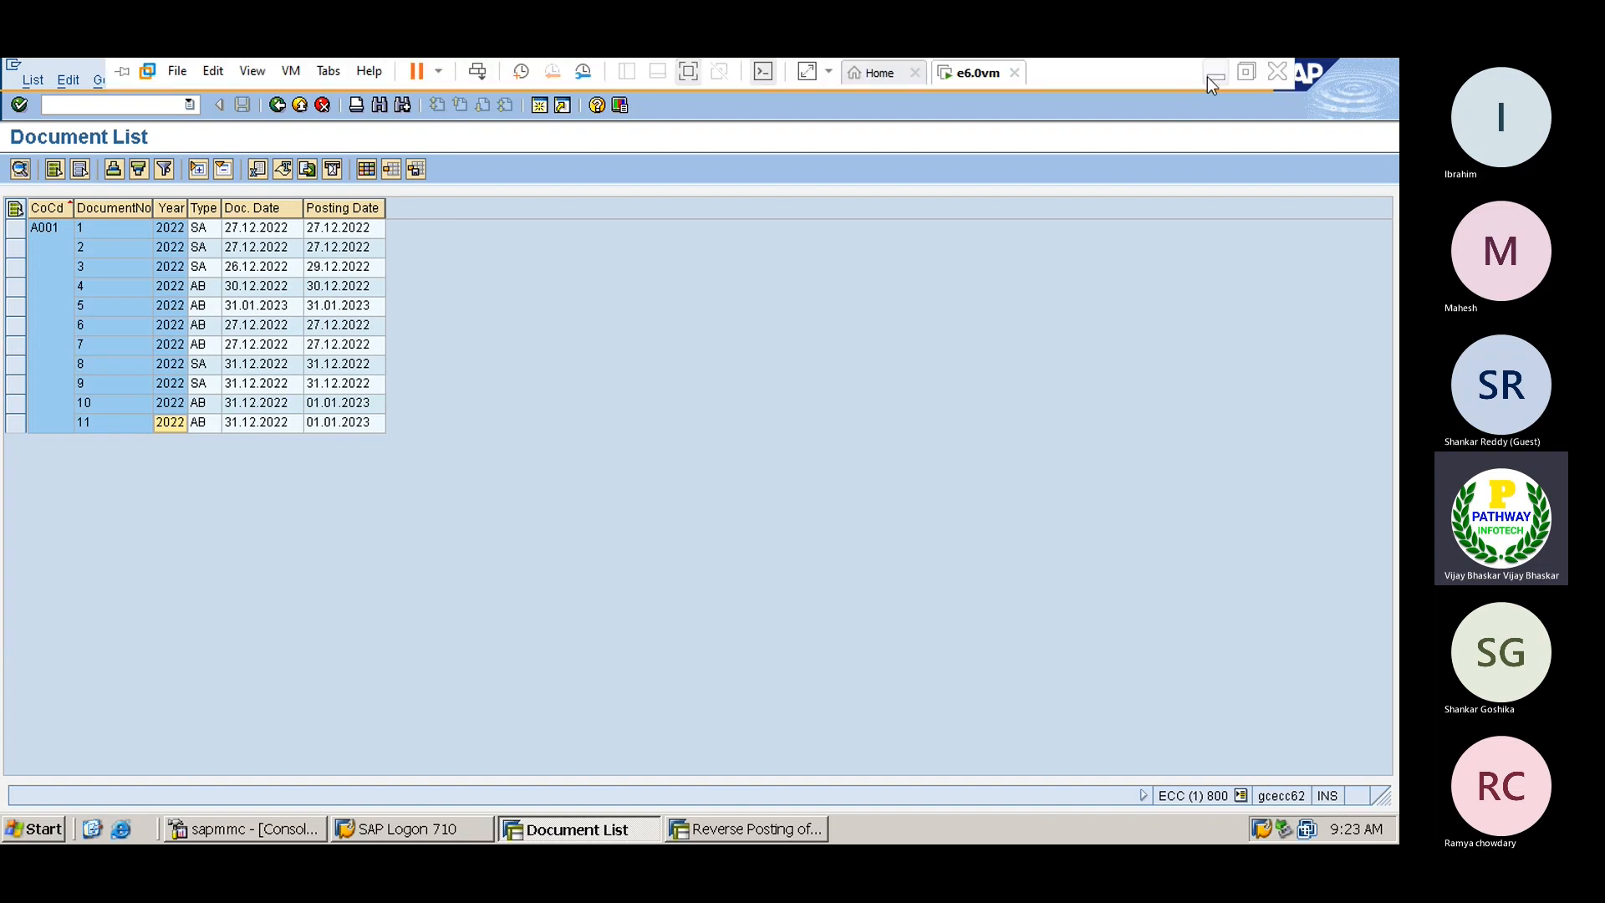
click(1209, 77)
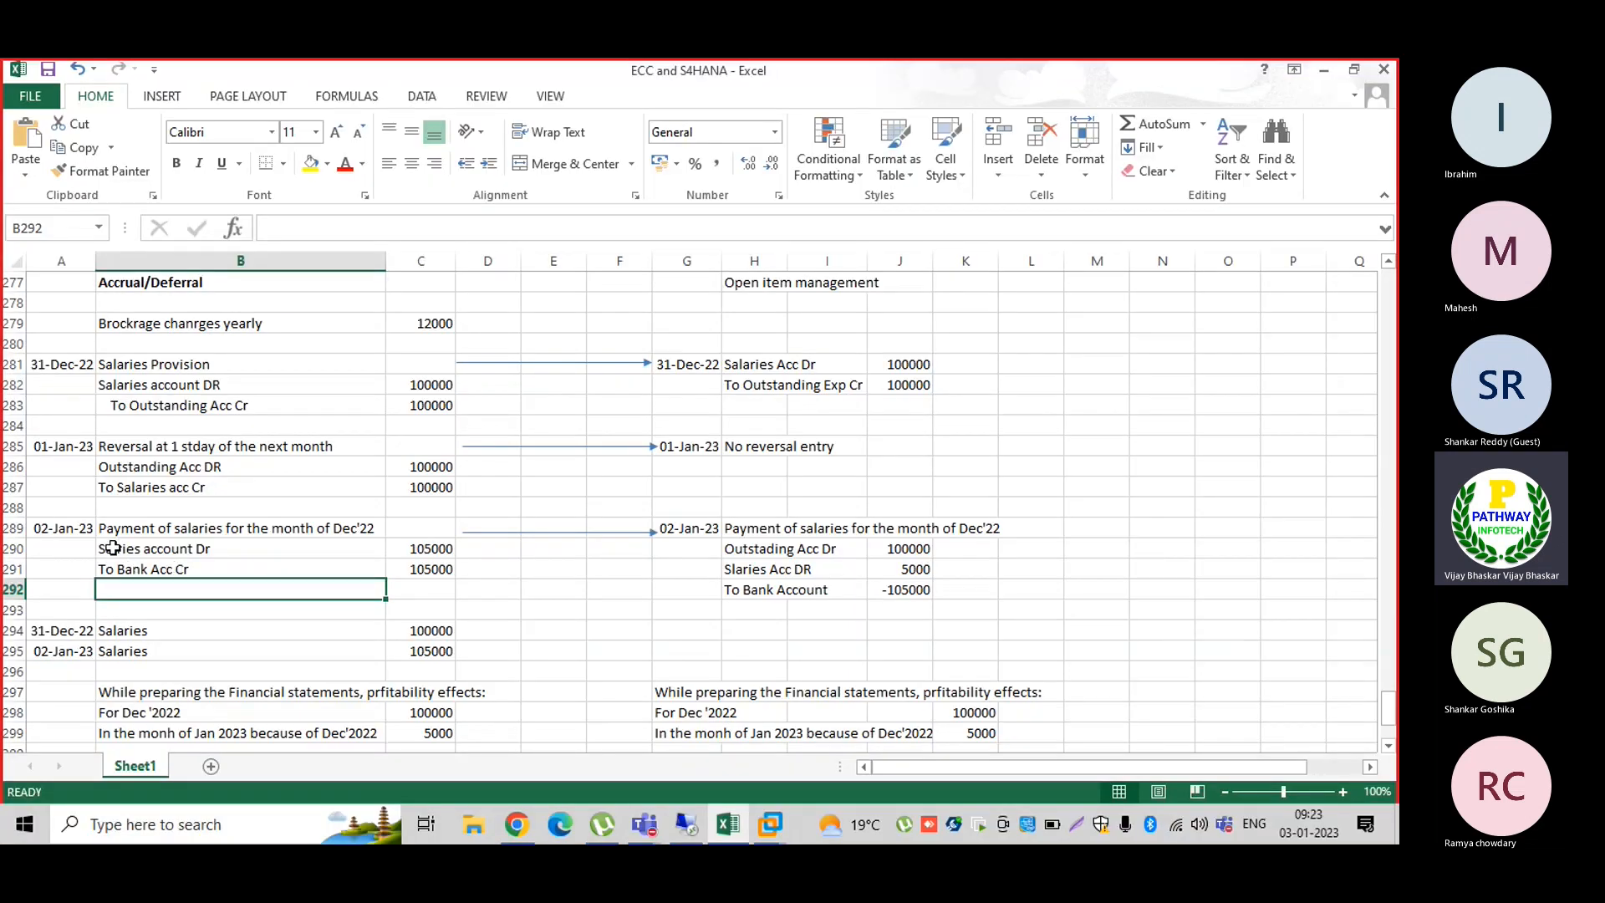
drag(124, 549, 413, 574)
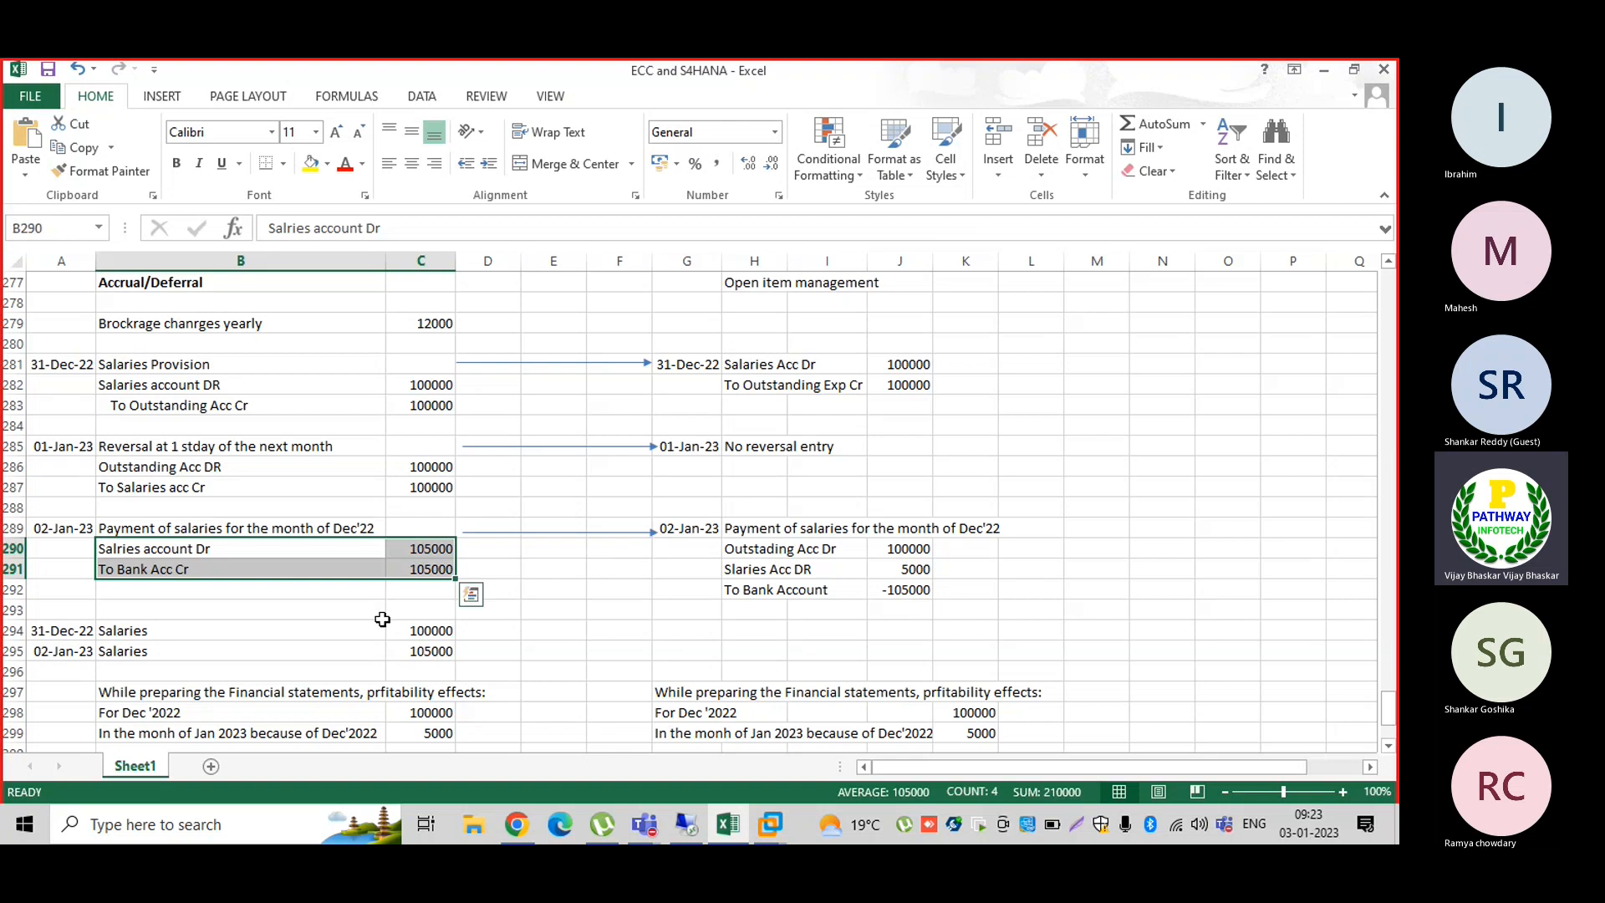
click(139, 389)
drag(139, 389, 452, 405)
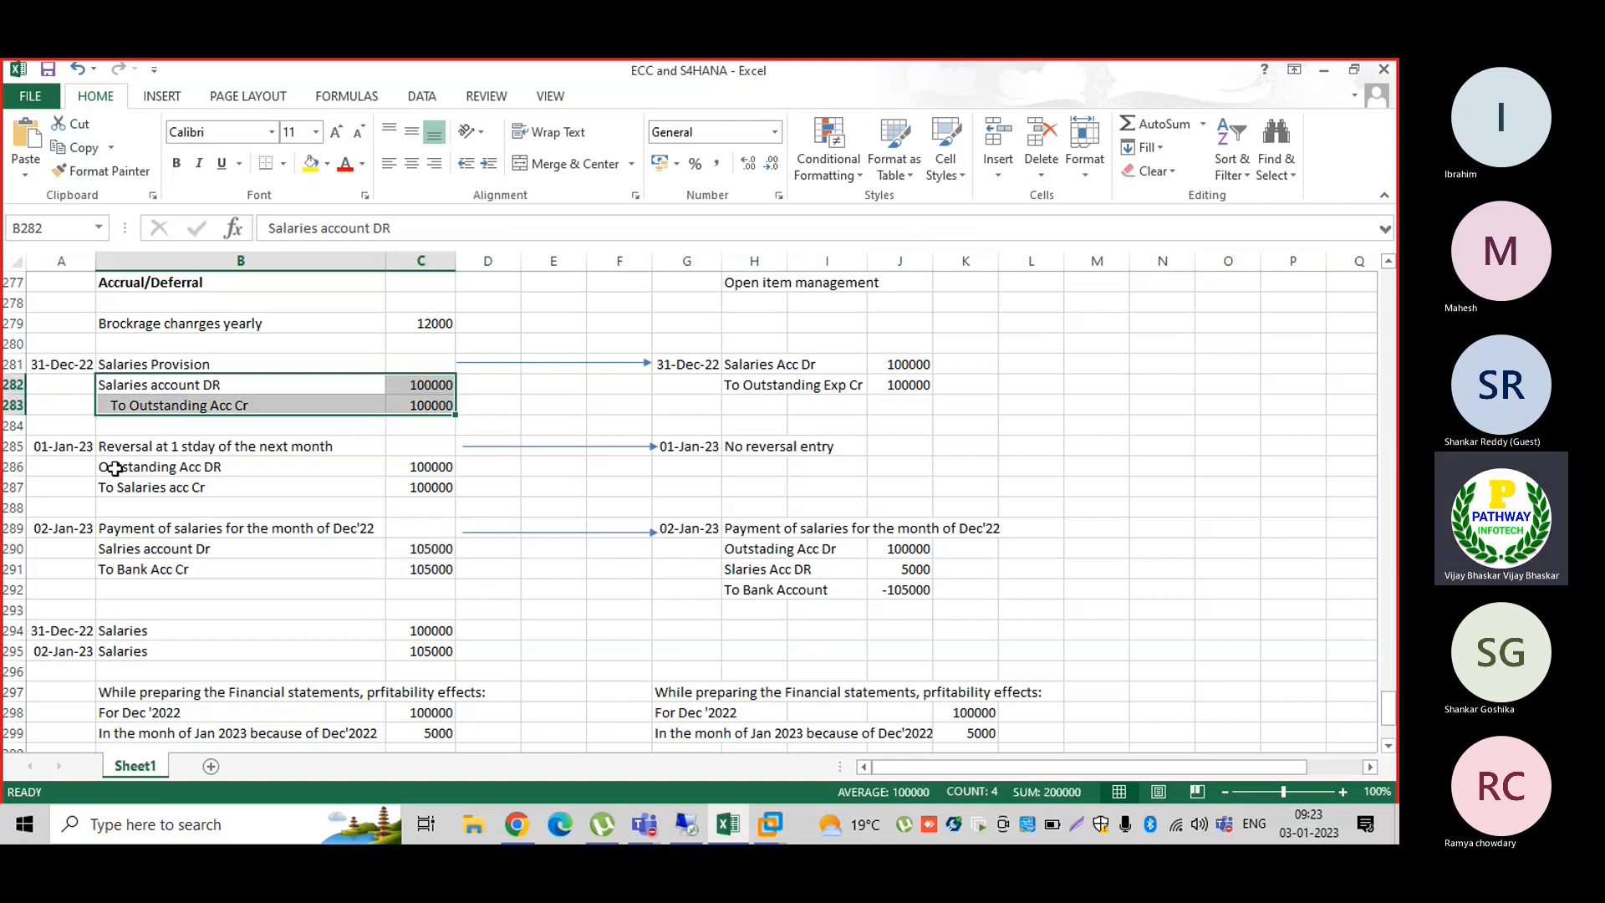
drag(109, 467, 429, 493)
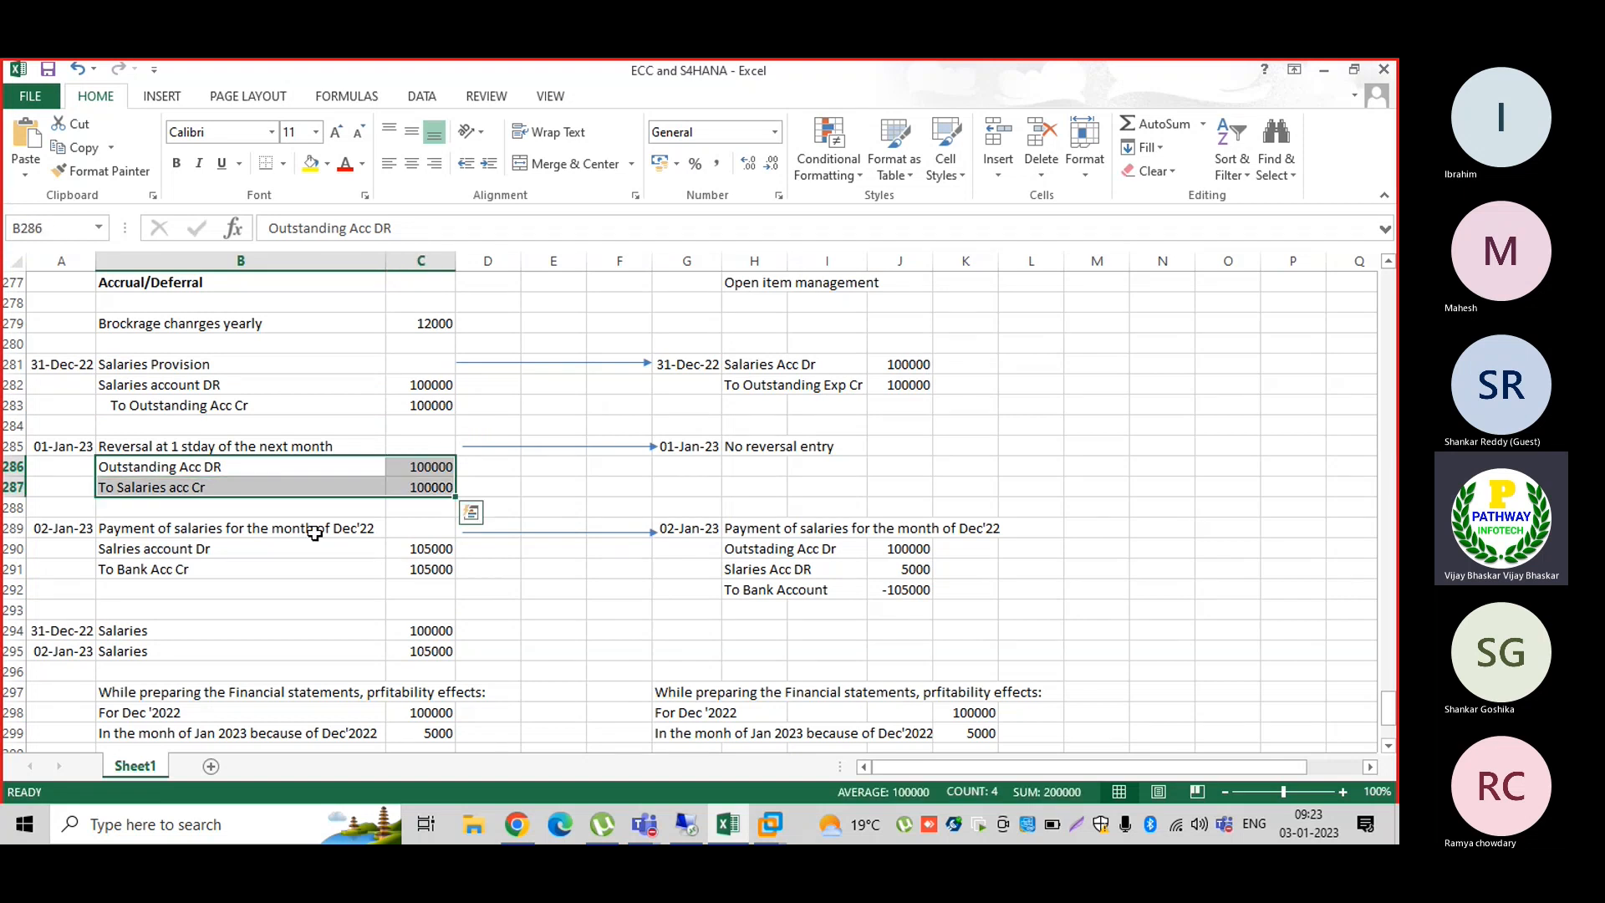
click(122, 552)
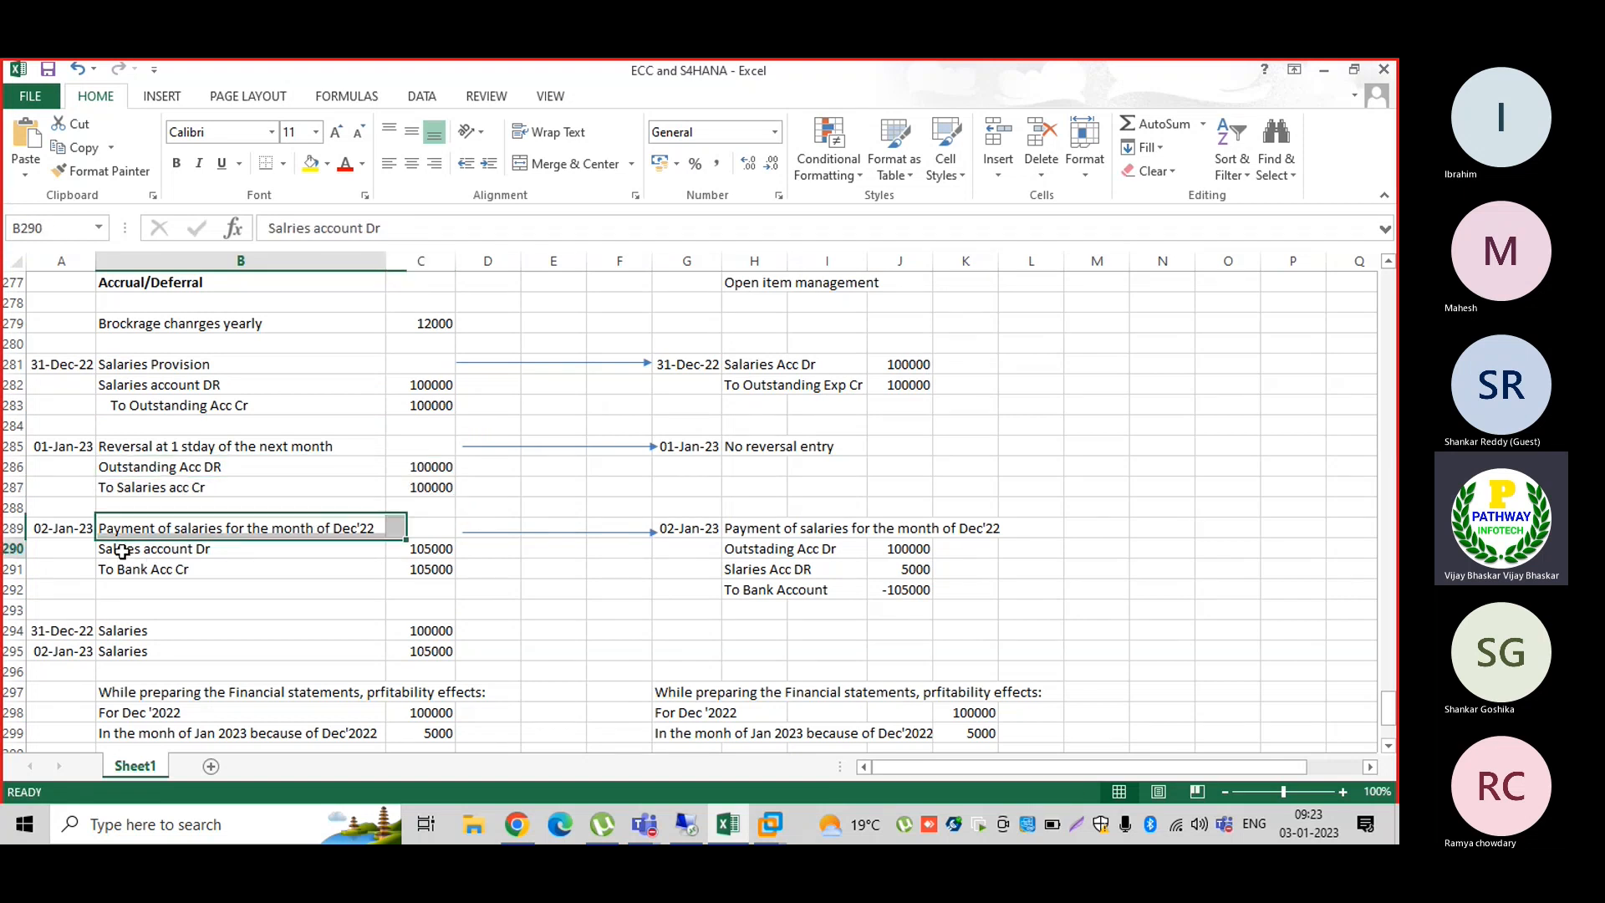
Step: Switch to SAP, start transaction F-53 and set both the document date and the posting date to 02.01.2023
click(770, 828)
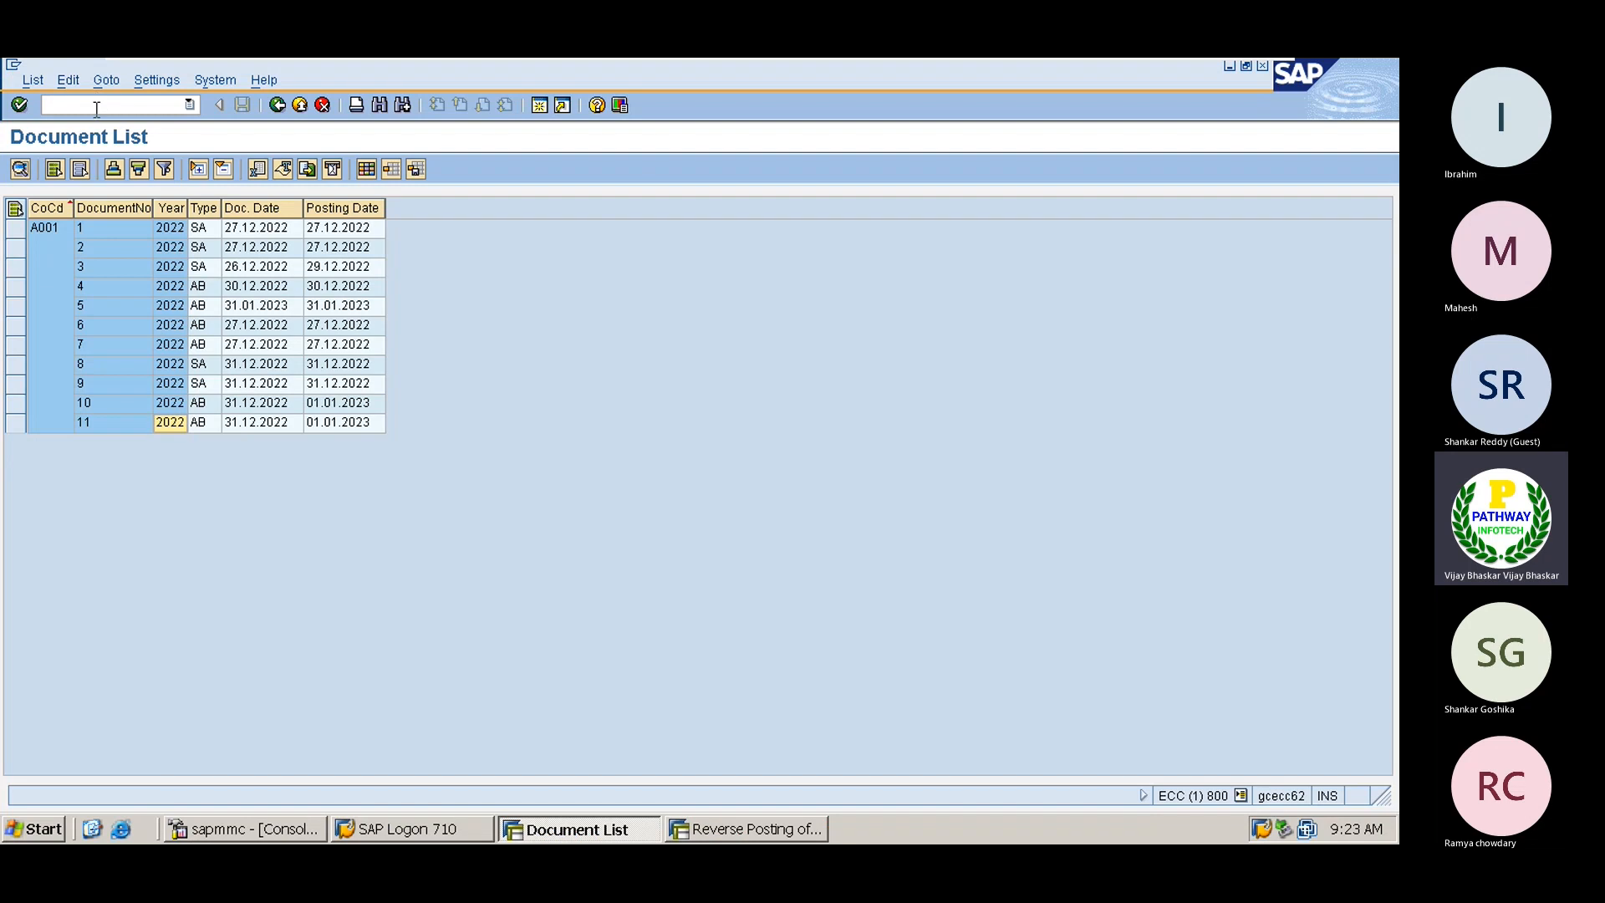
text(/n)
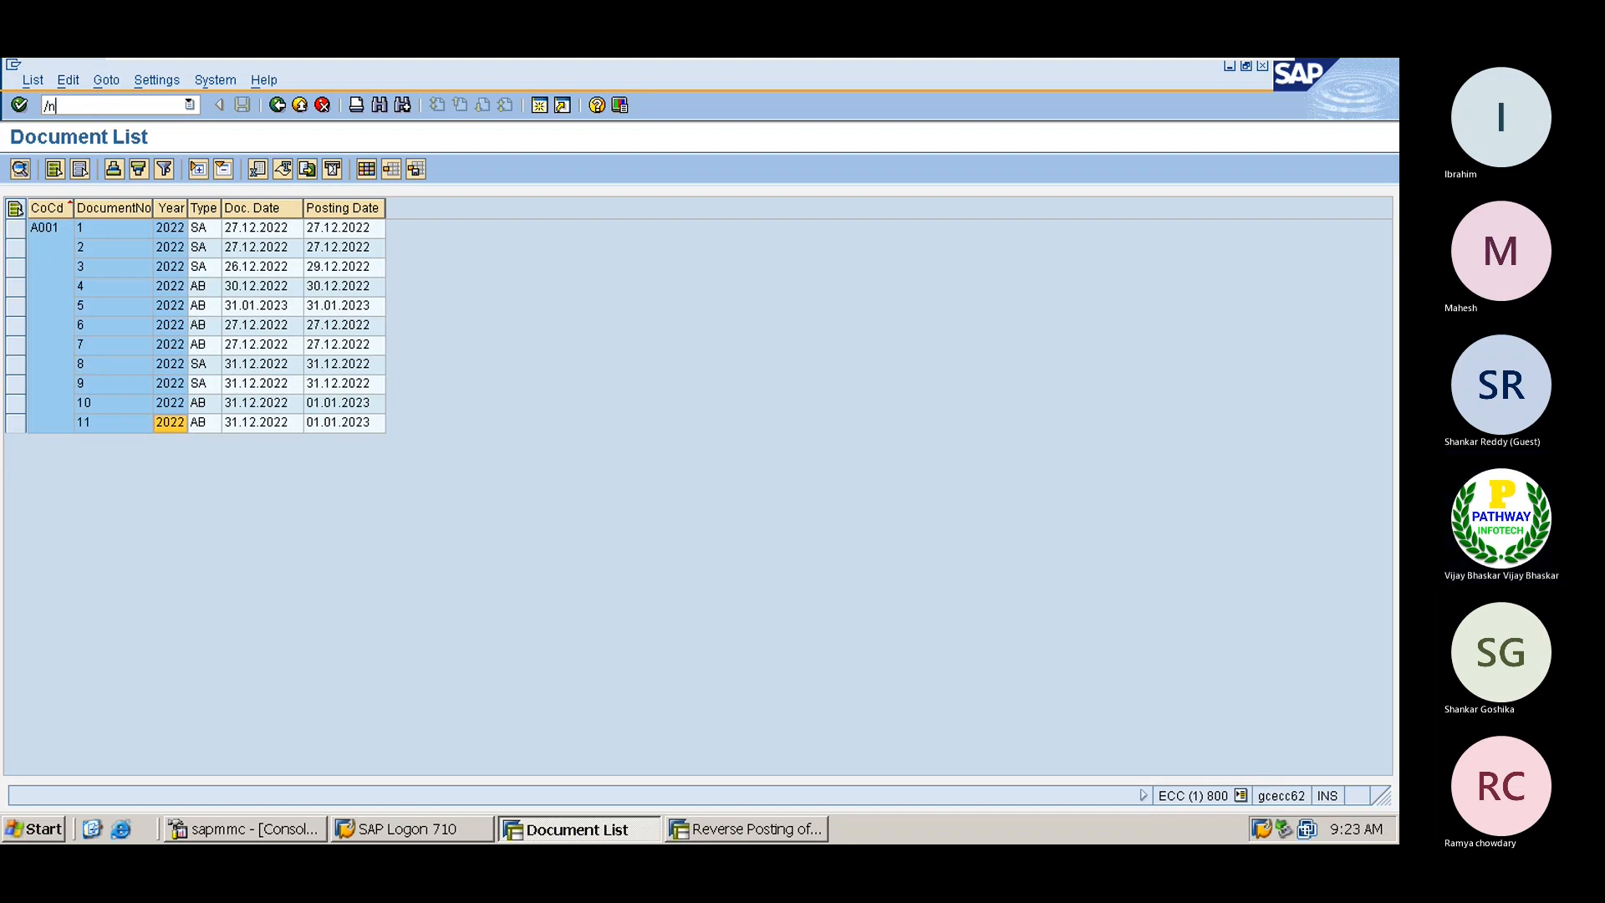
text(f-53)
key(Return)
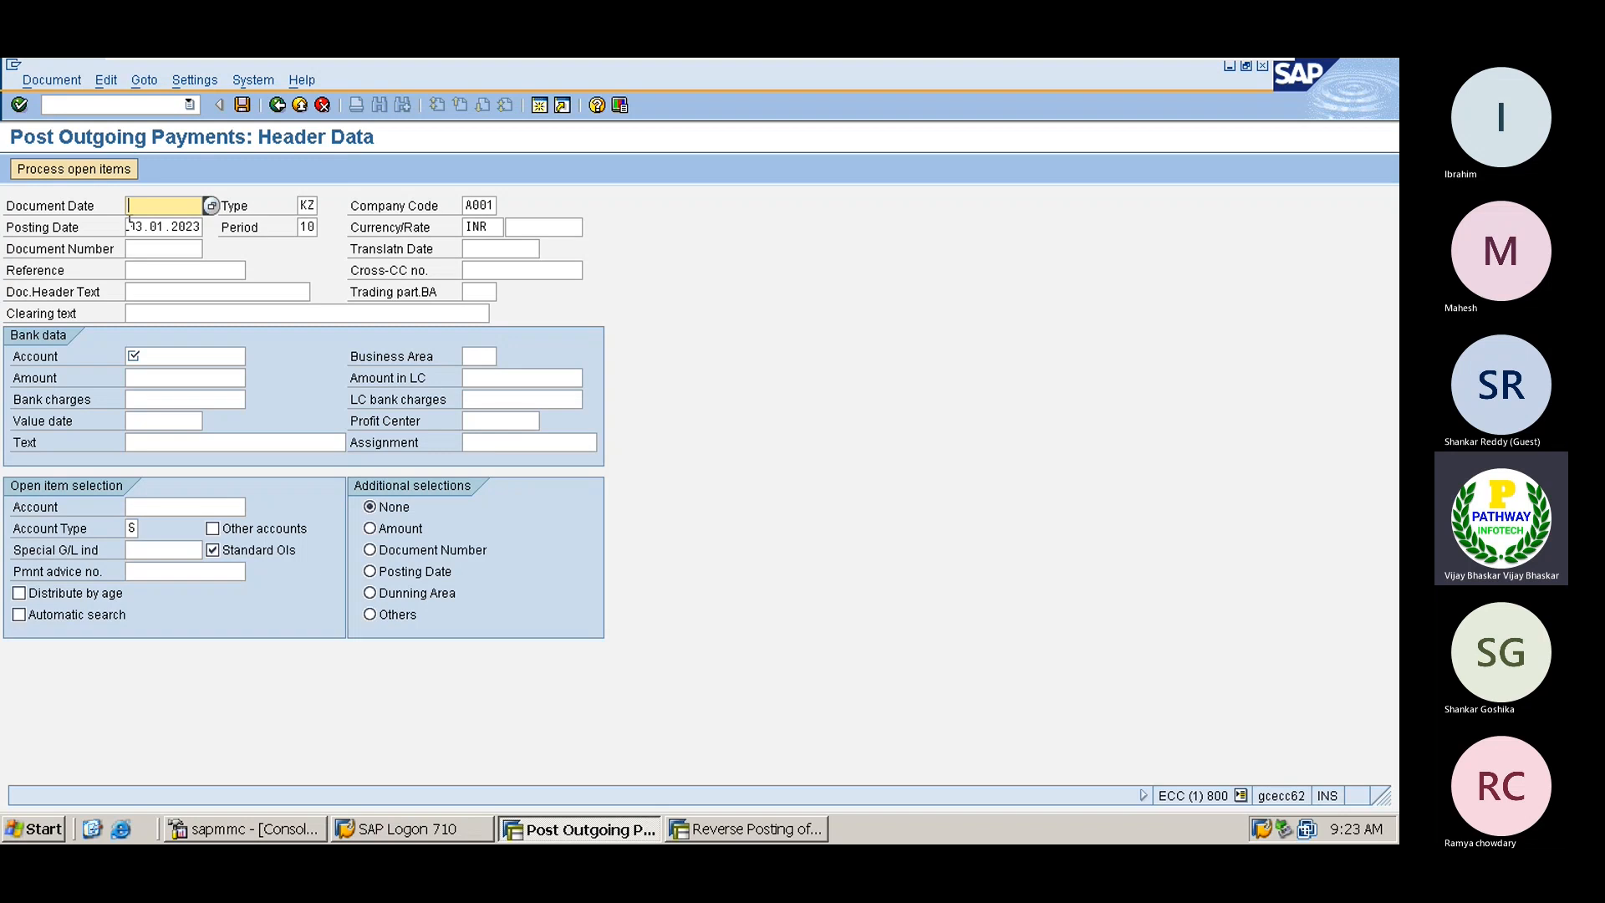
drag(129, 219, 221, 219)
key(ctrl+c)
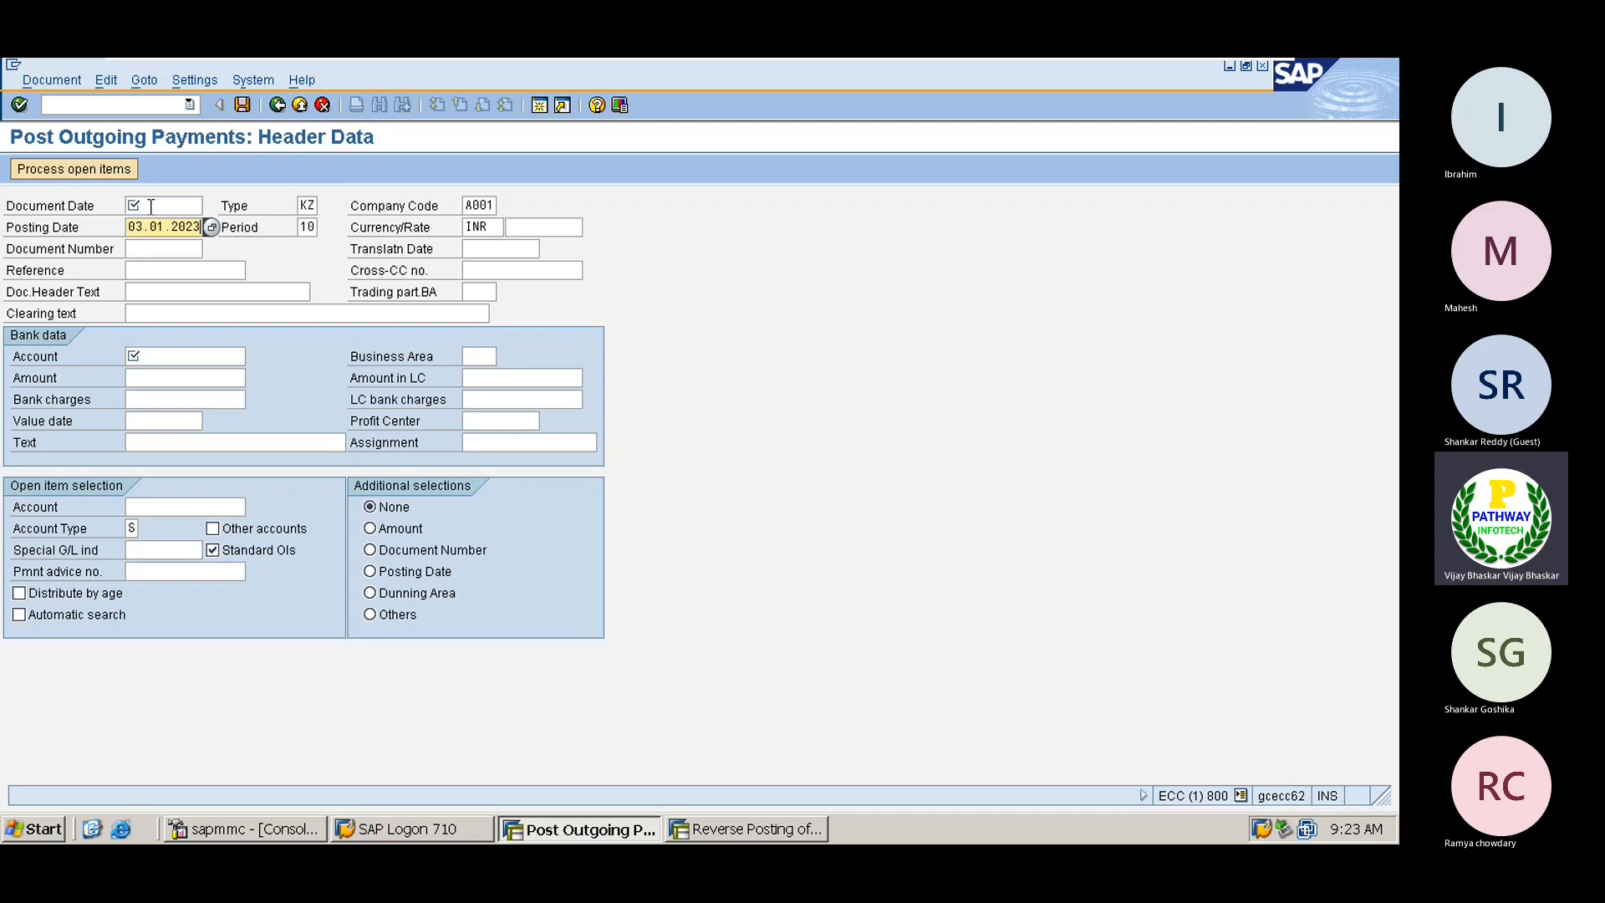
click(143, 205)
key(ctrl+v)
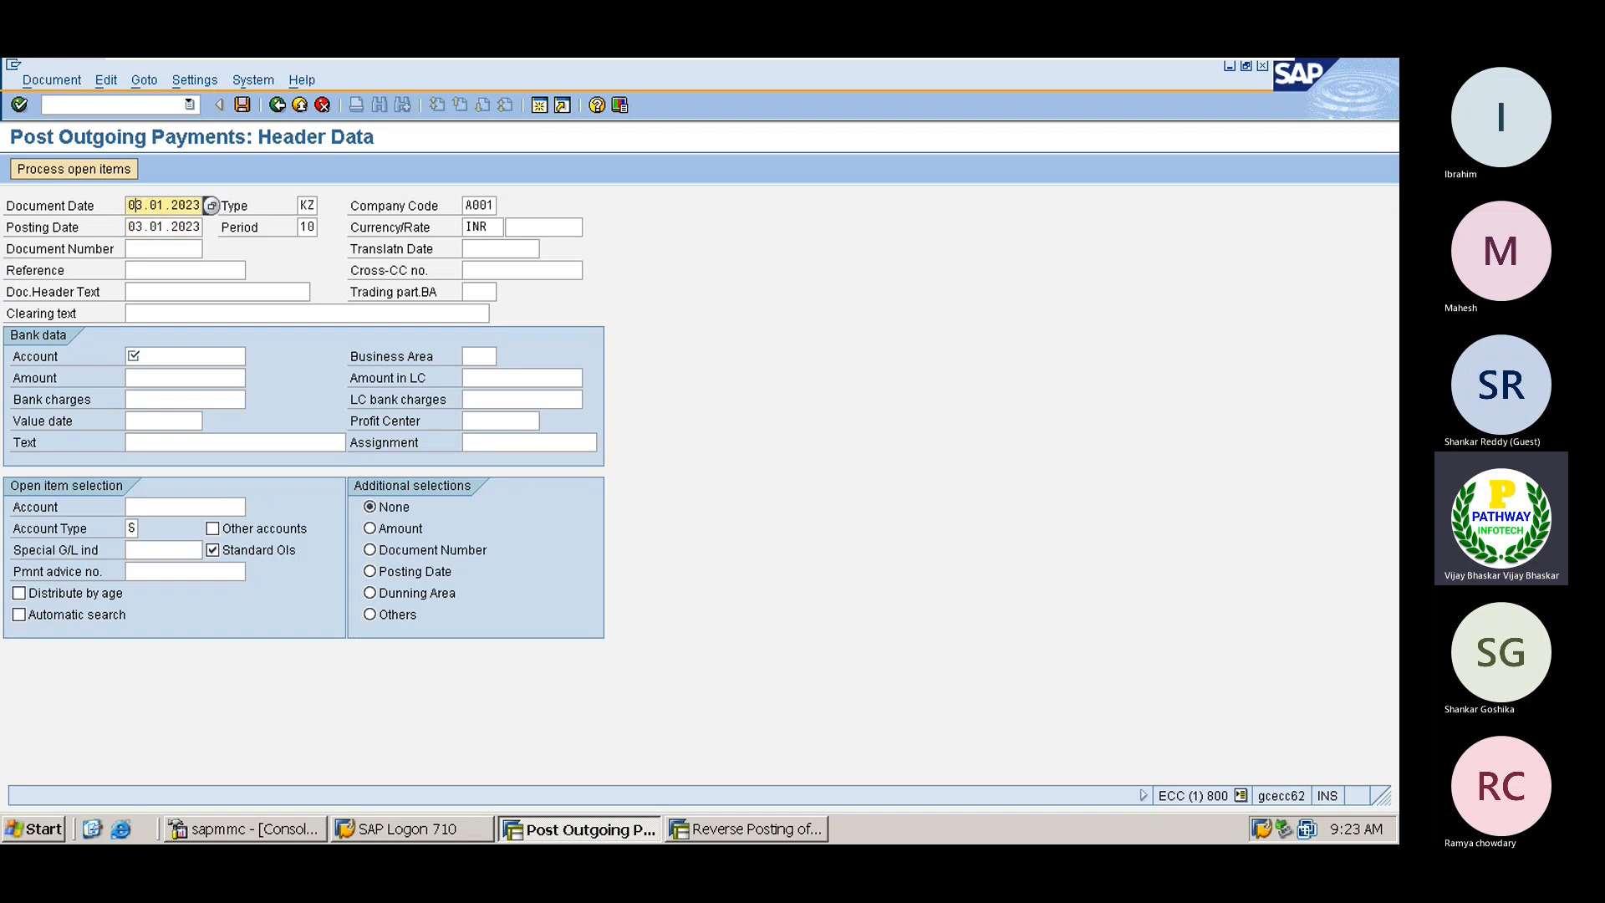
key(BackSpace)
text(2)
key(Down)
key(BackSpace)
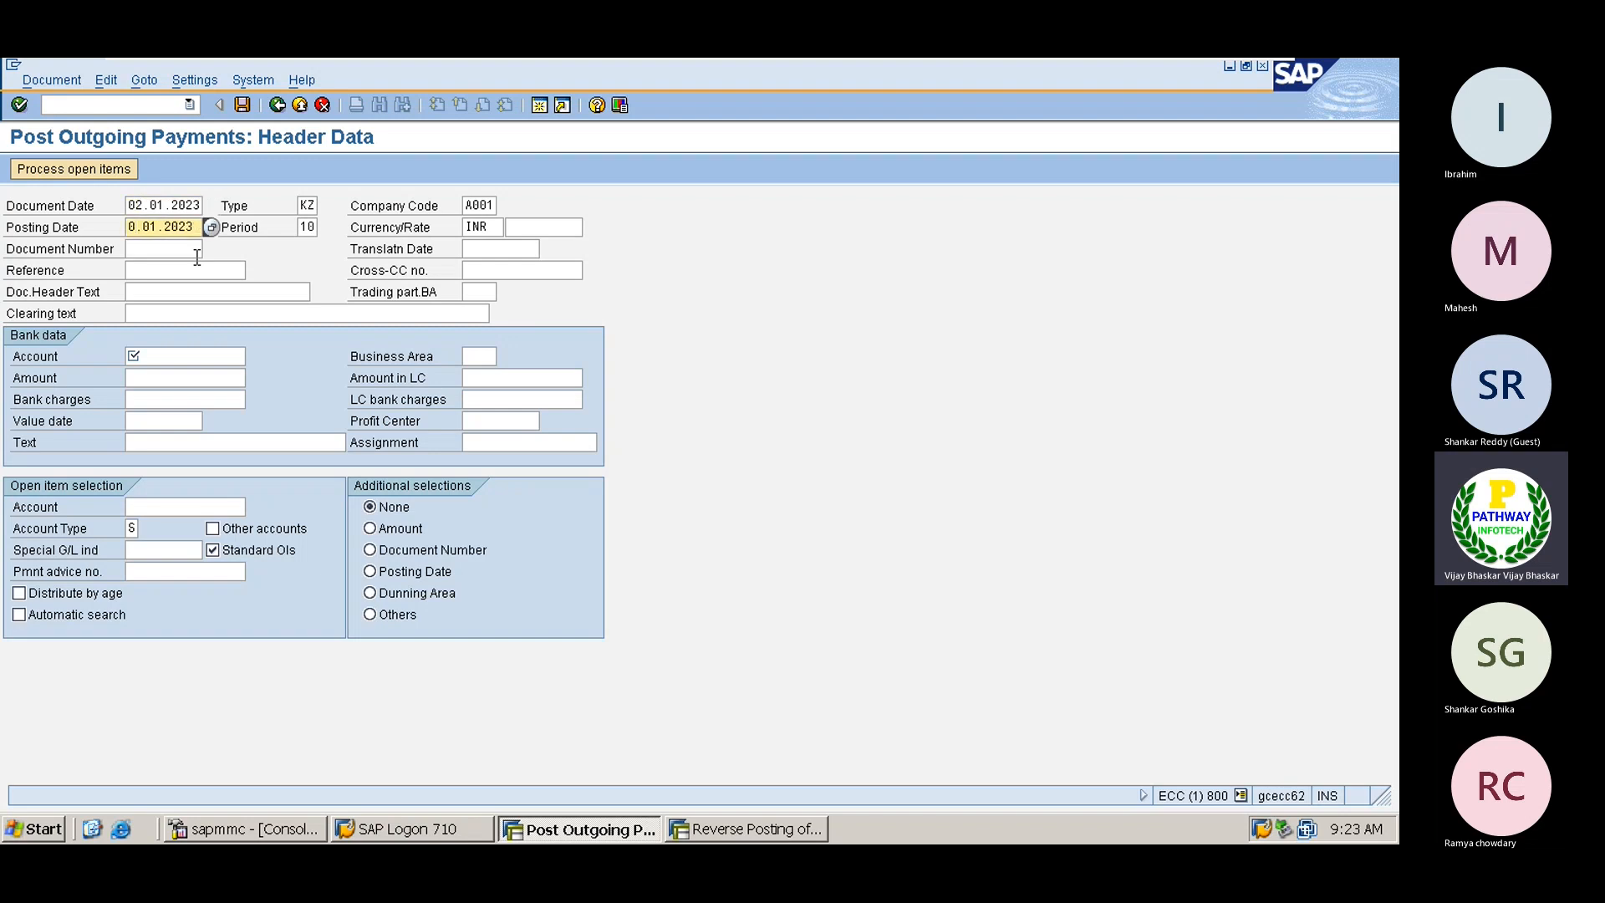
text(2)
Step: Enter bank account 200105 (Bank Account) and the amount 105000 in the bank data
click(154, 353)
click(254, 357)
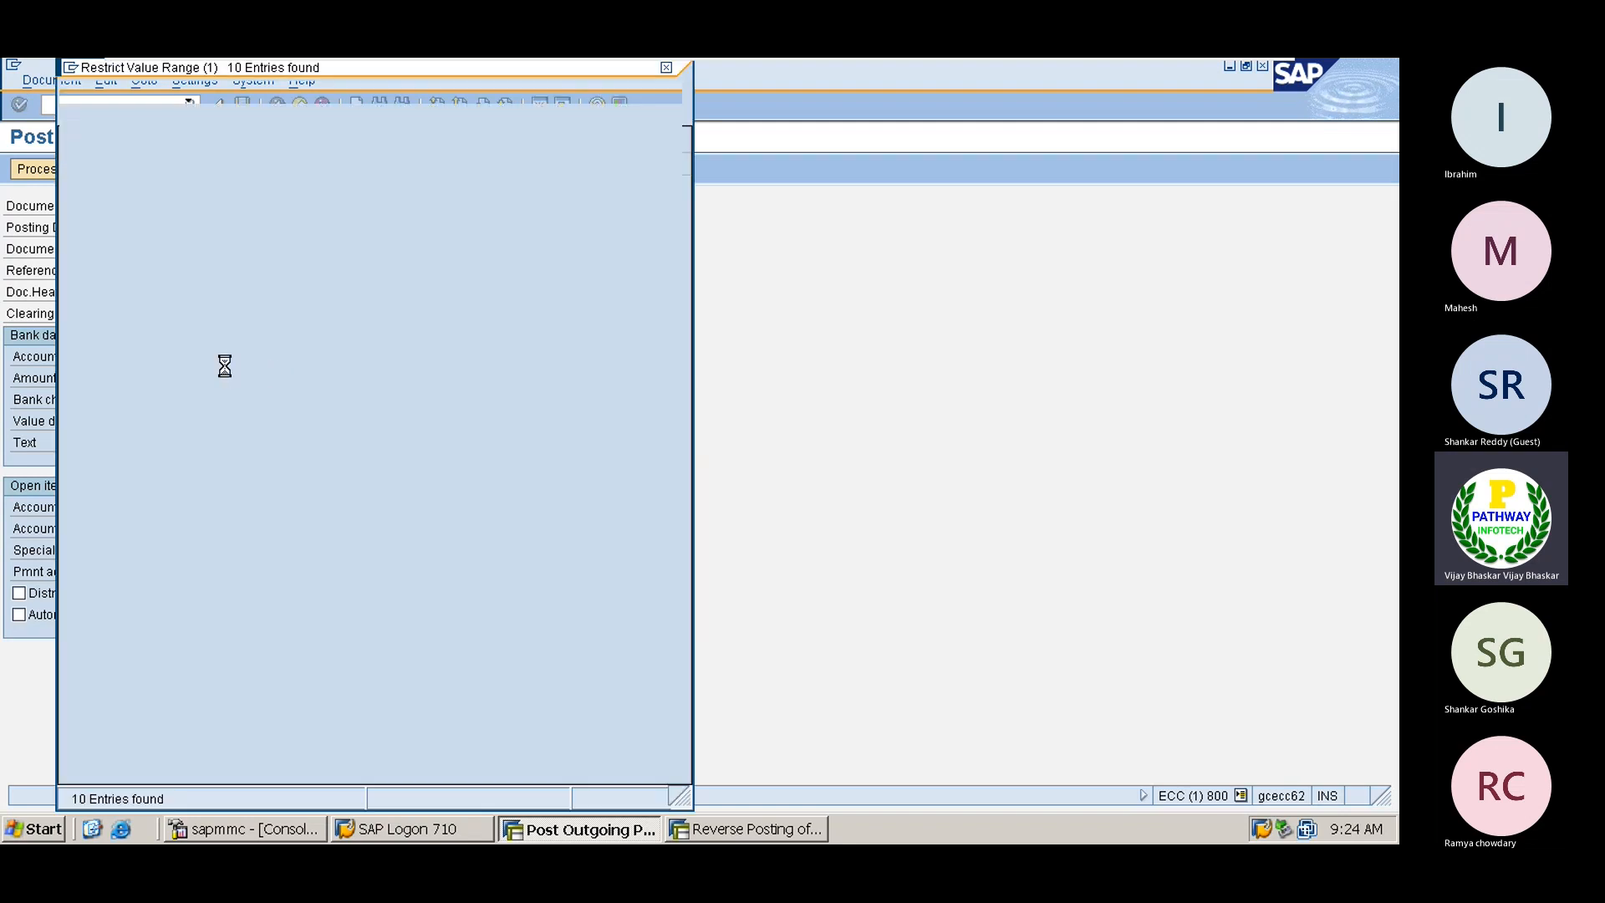
double_click(104, 249)
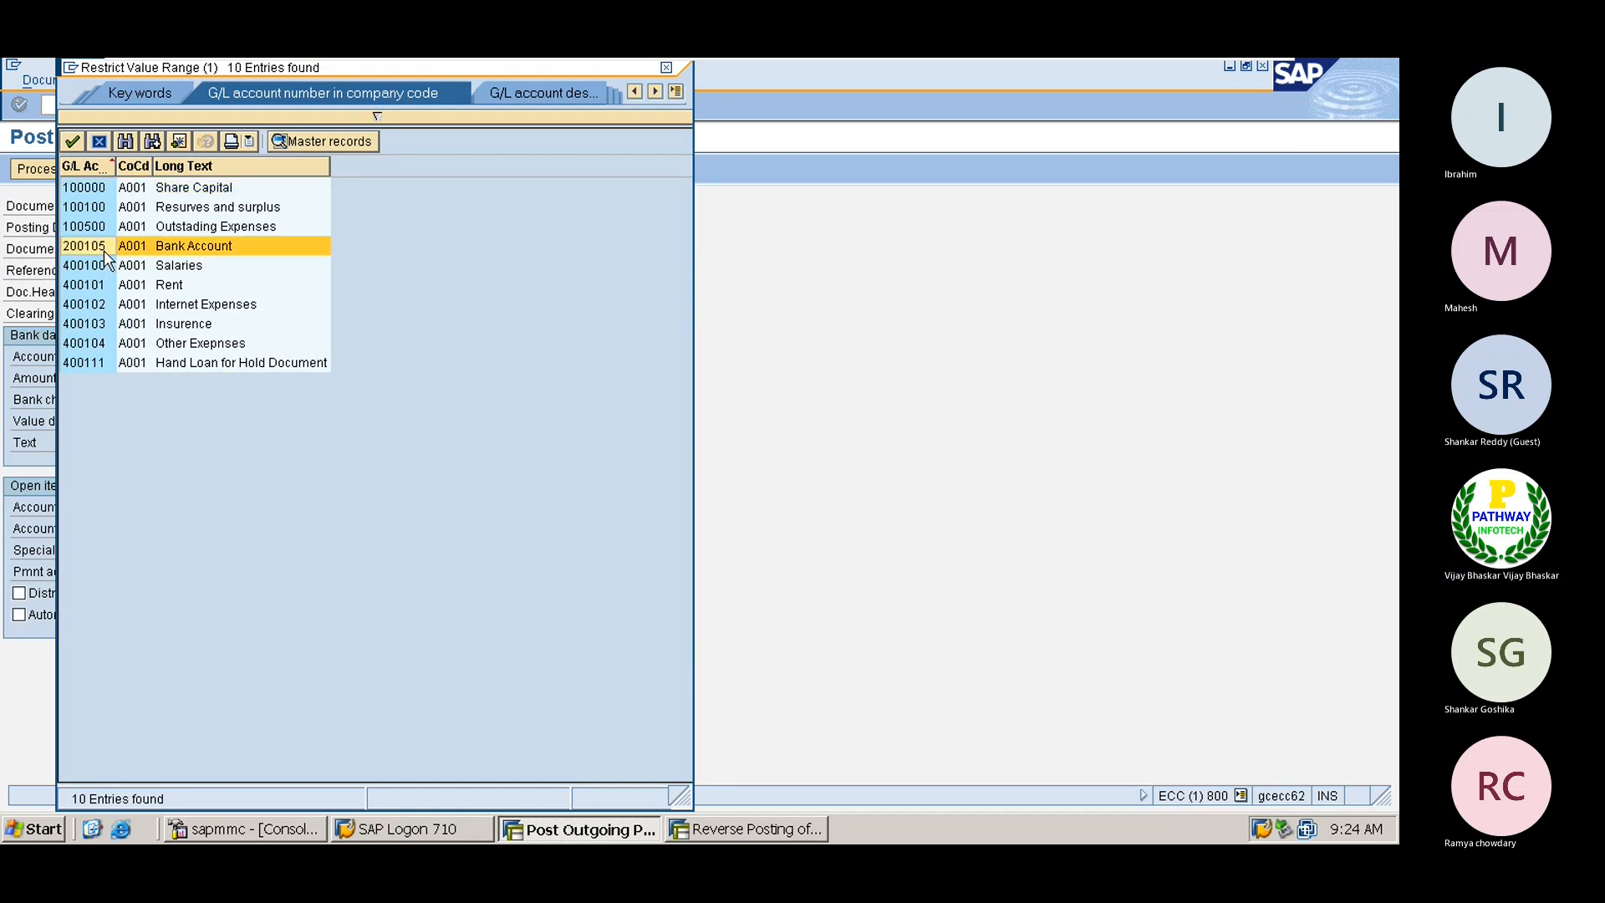
click(143, 382)
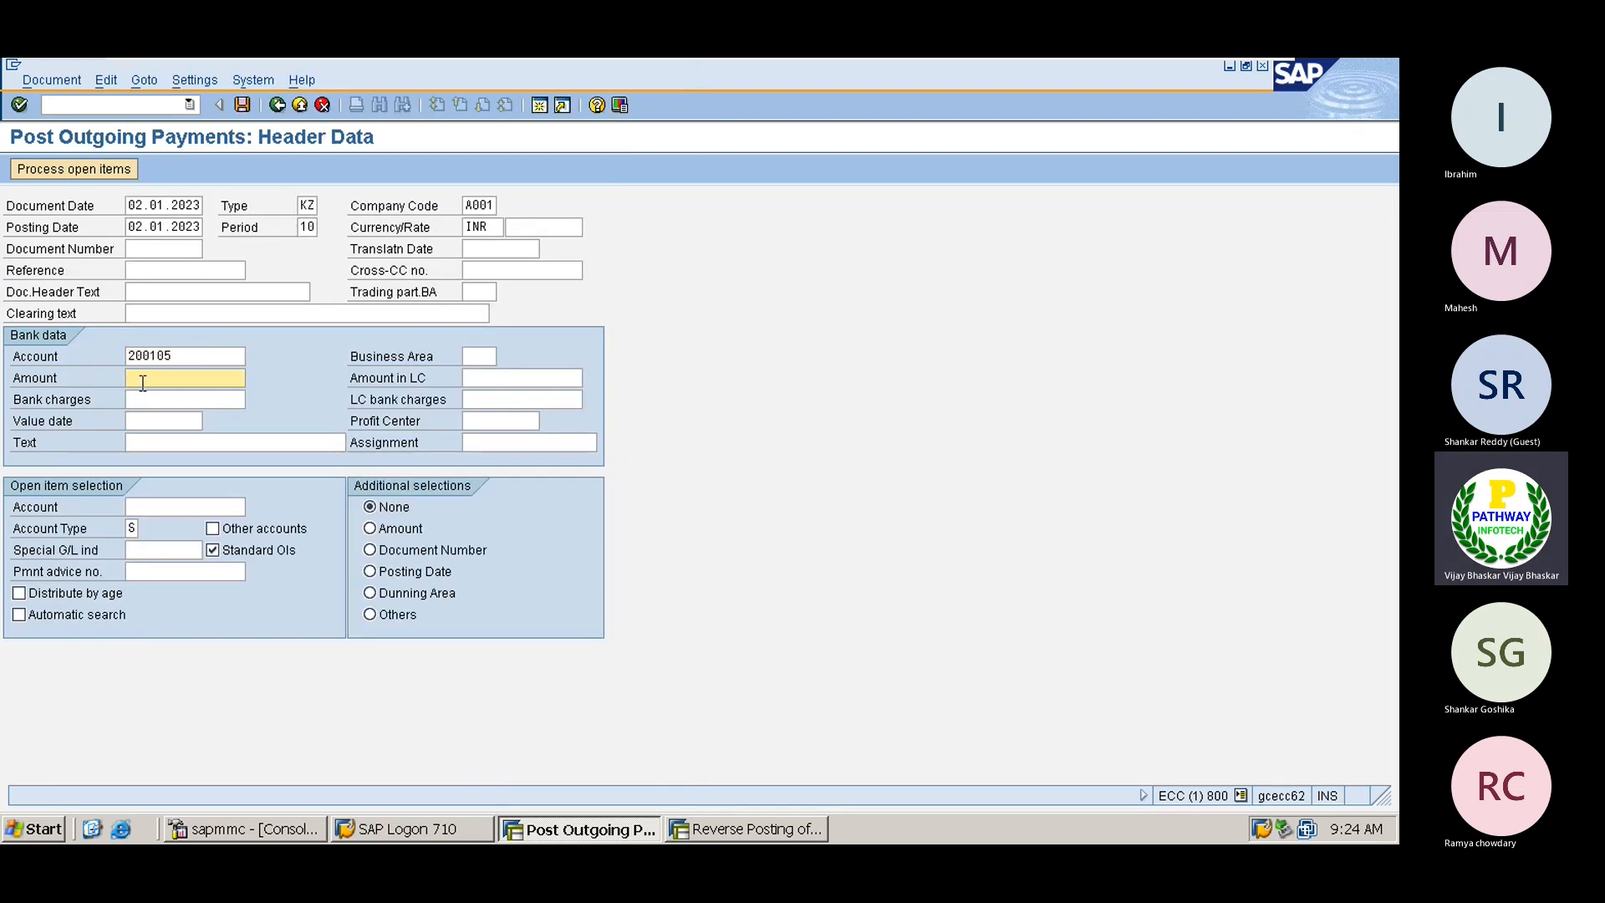
text(105000)
Step: Enter "Salaries Payment" as the text in the bank data
click(157, 443)
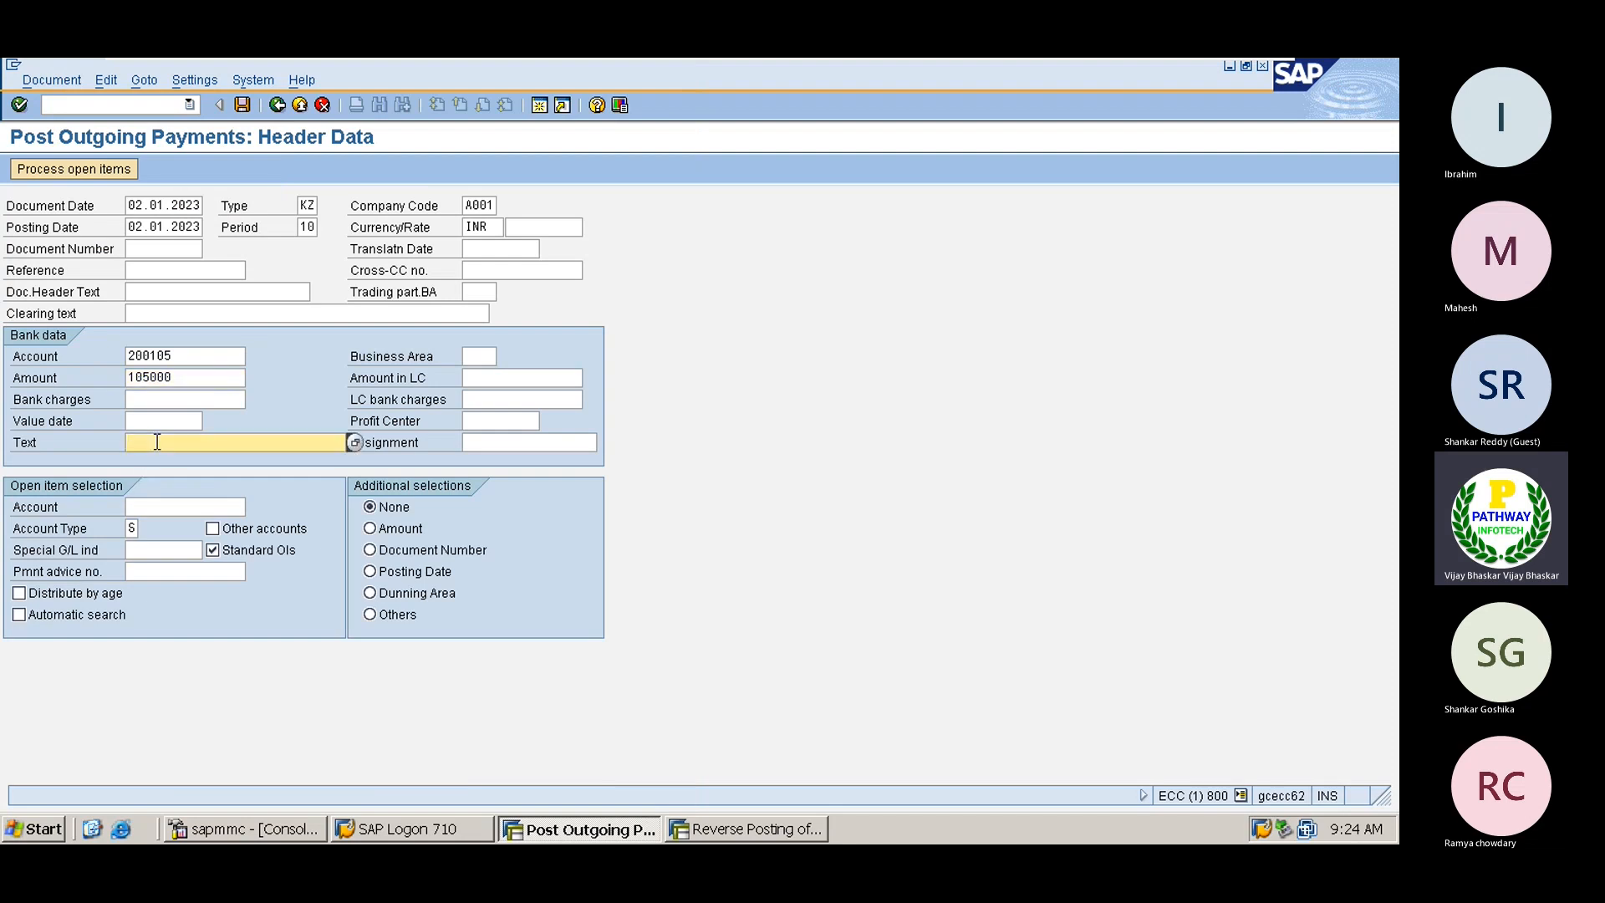
text(Sa)
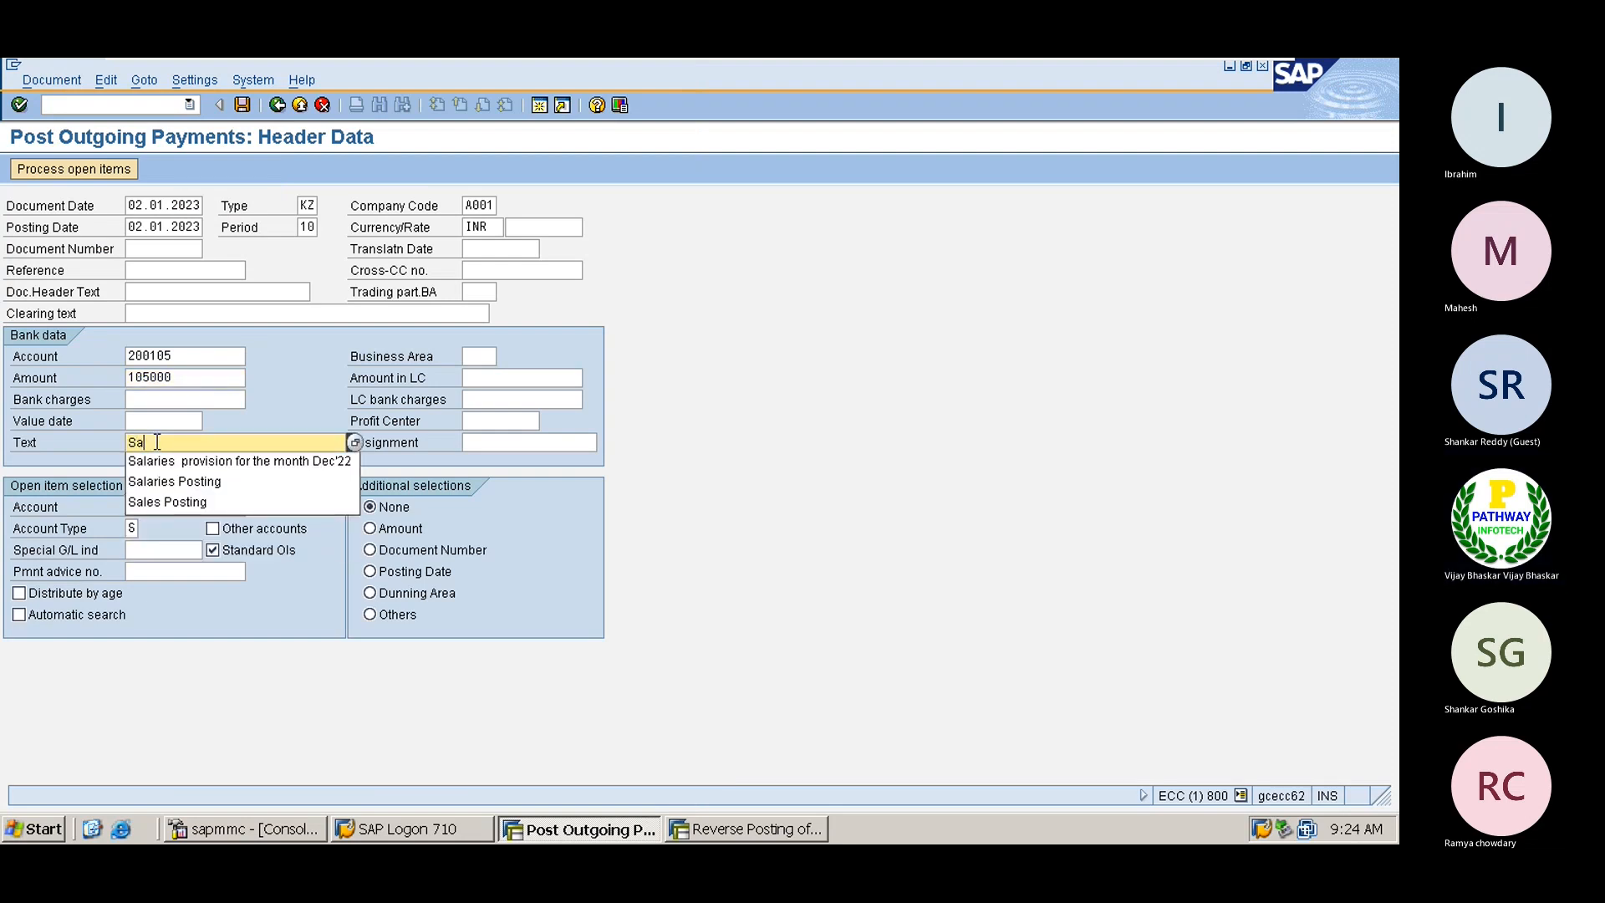
key(Down)
key(Down)
key(Return)
key(BackSpace)
key(BackSpace)
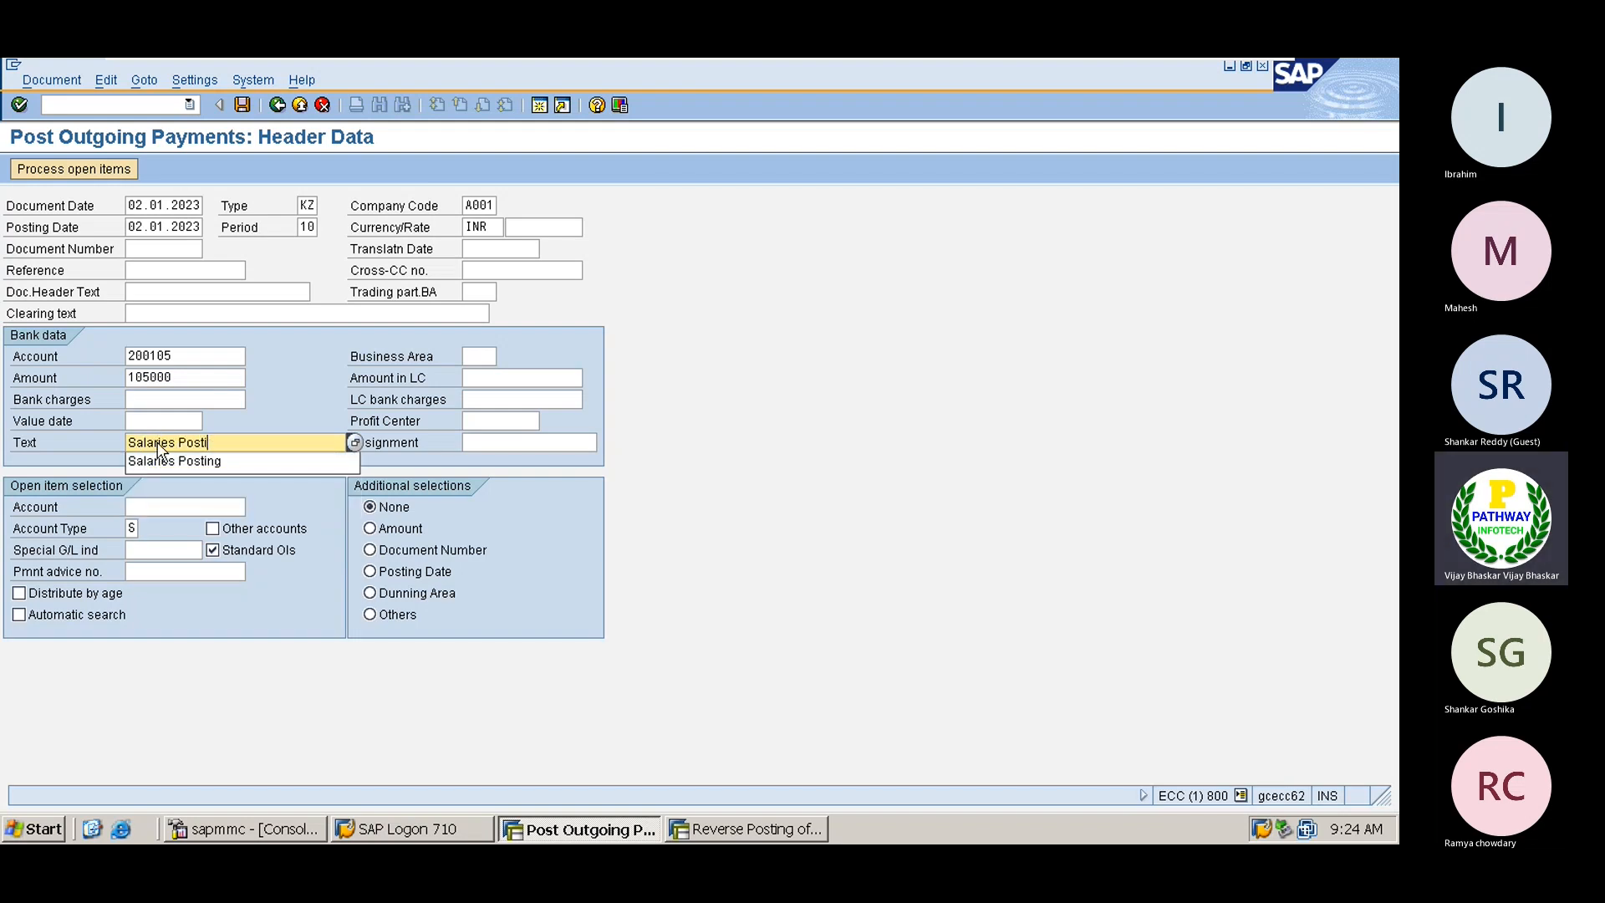
key(BackSpace)
key(BackSpace)
text(ayment)
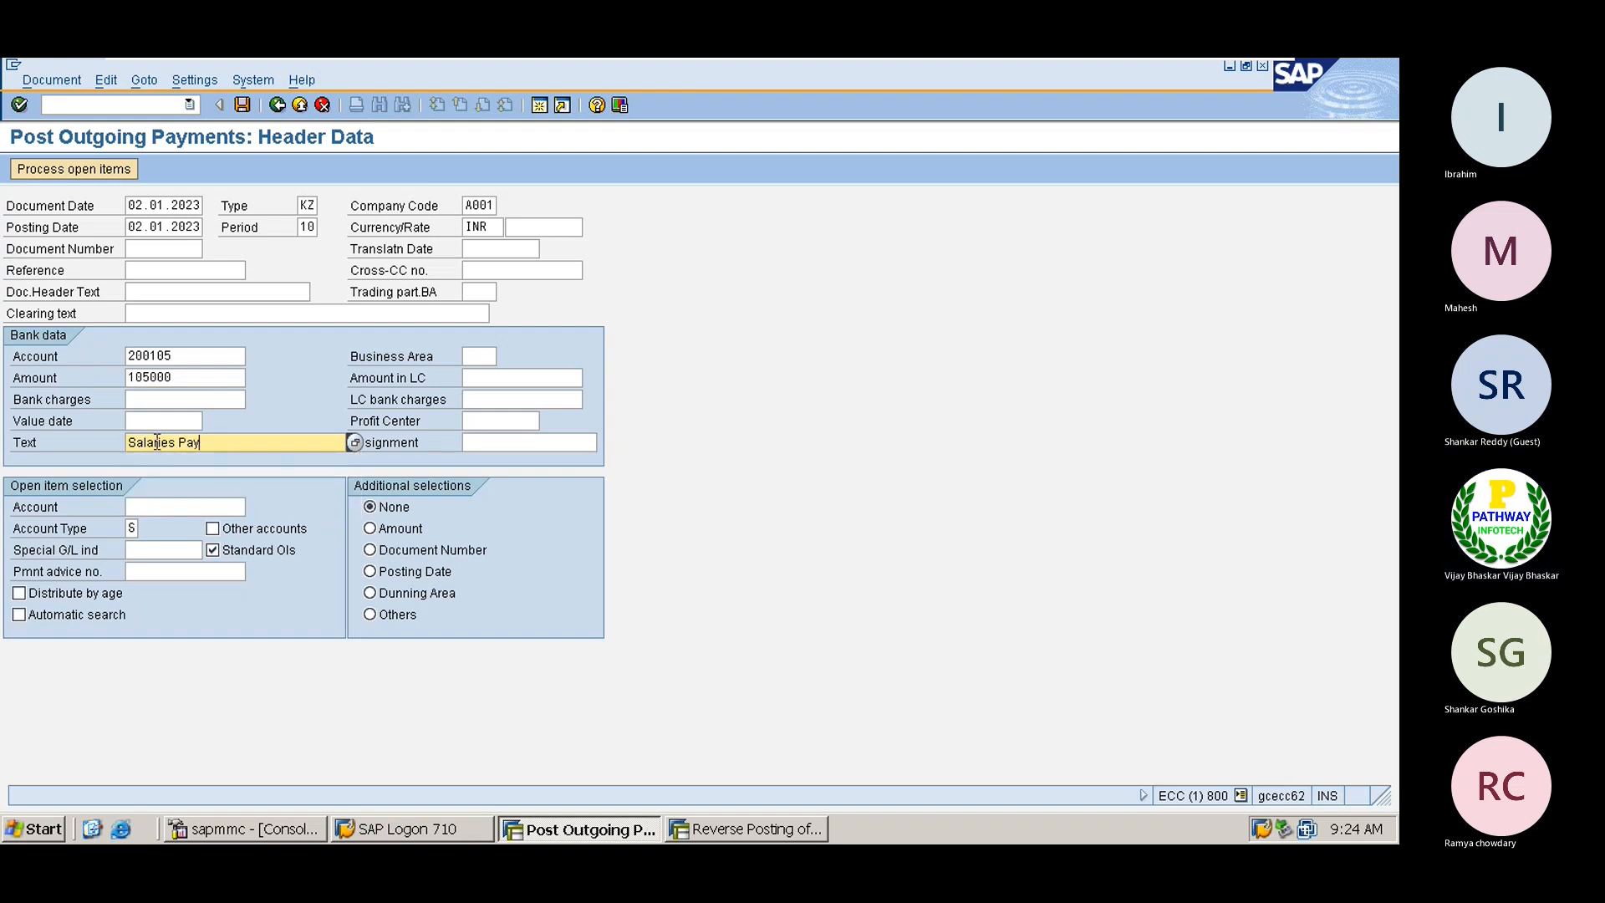
key(Tab)
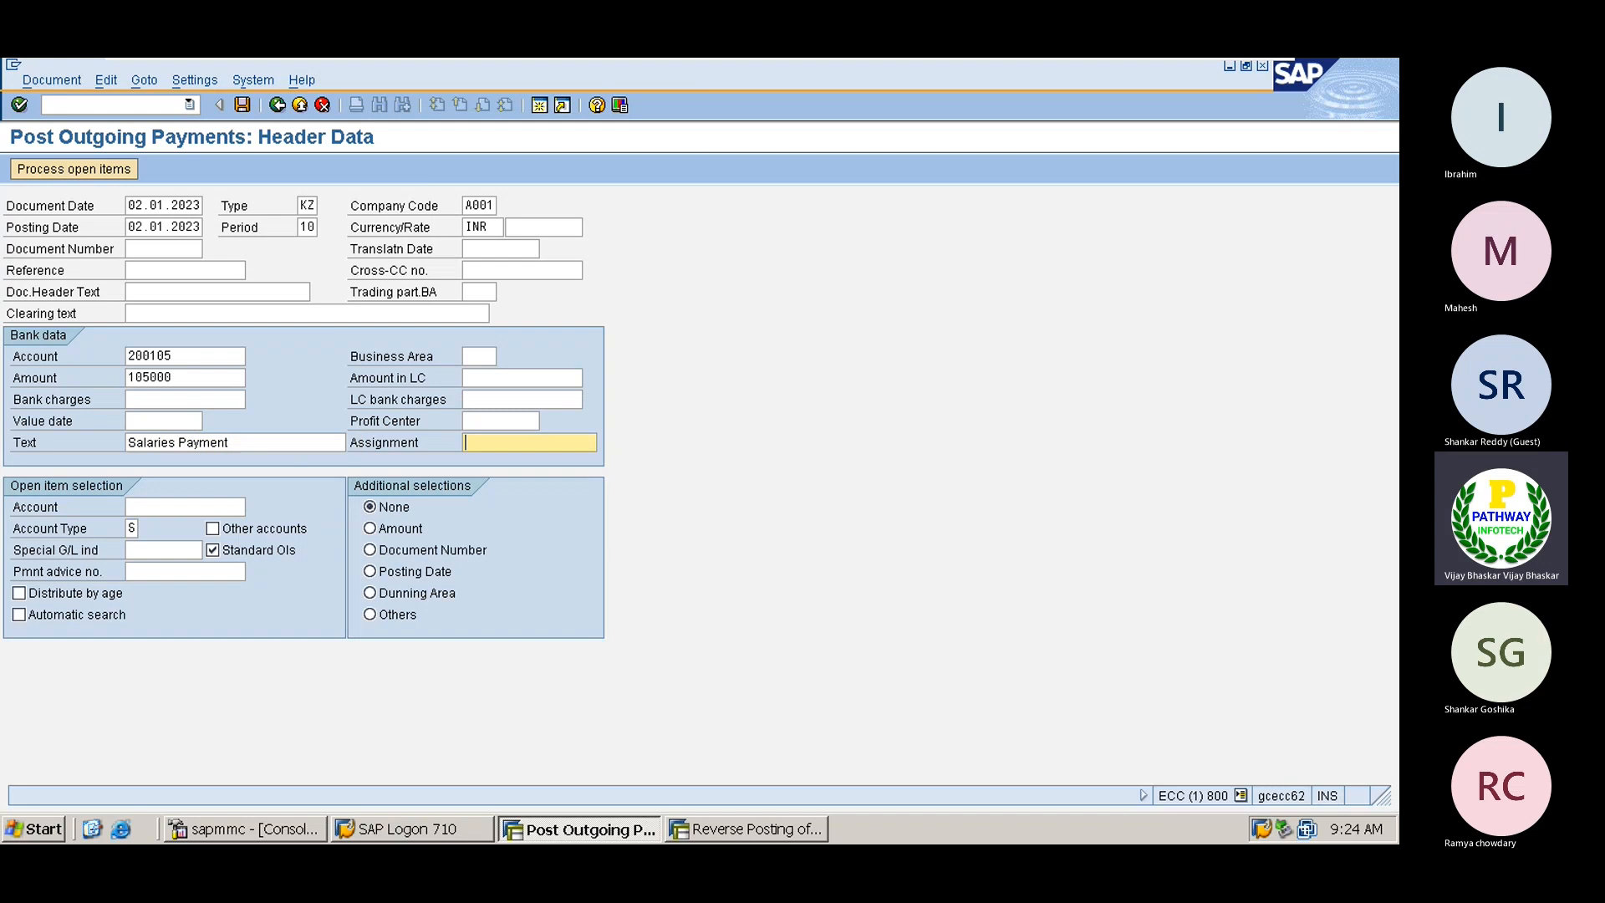
Step: Choose account 100500 (Outstading Expenses) for the open item selection and submit the payment header data
click(153, 507)
click(257, 504)
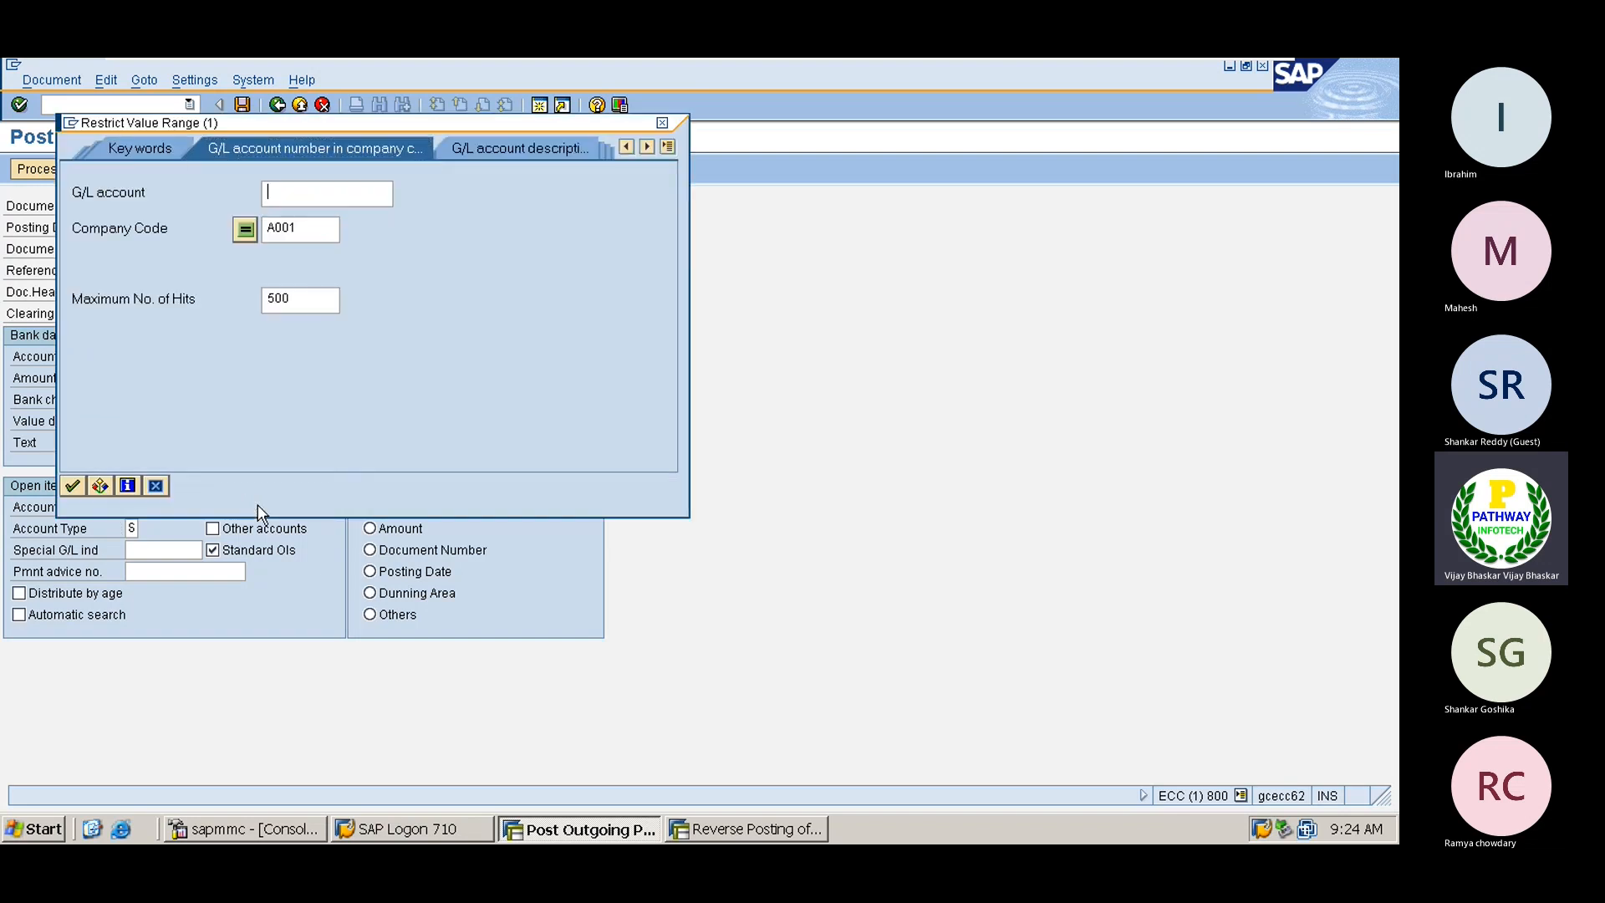
key(Return)
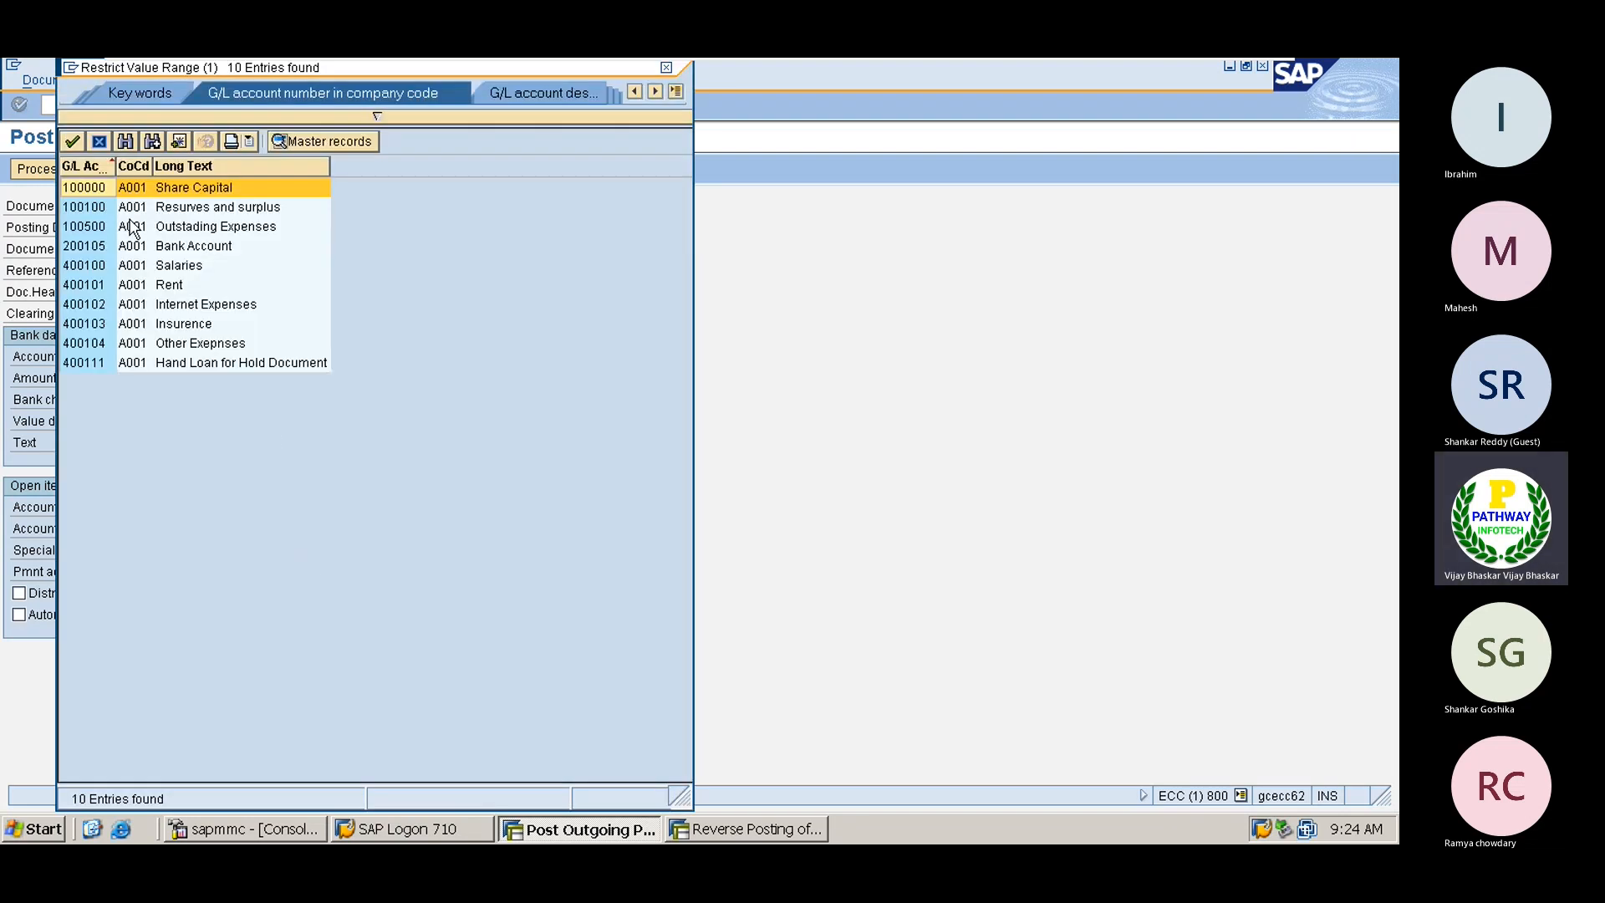
double_click(109, 223)
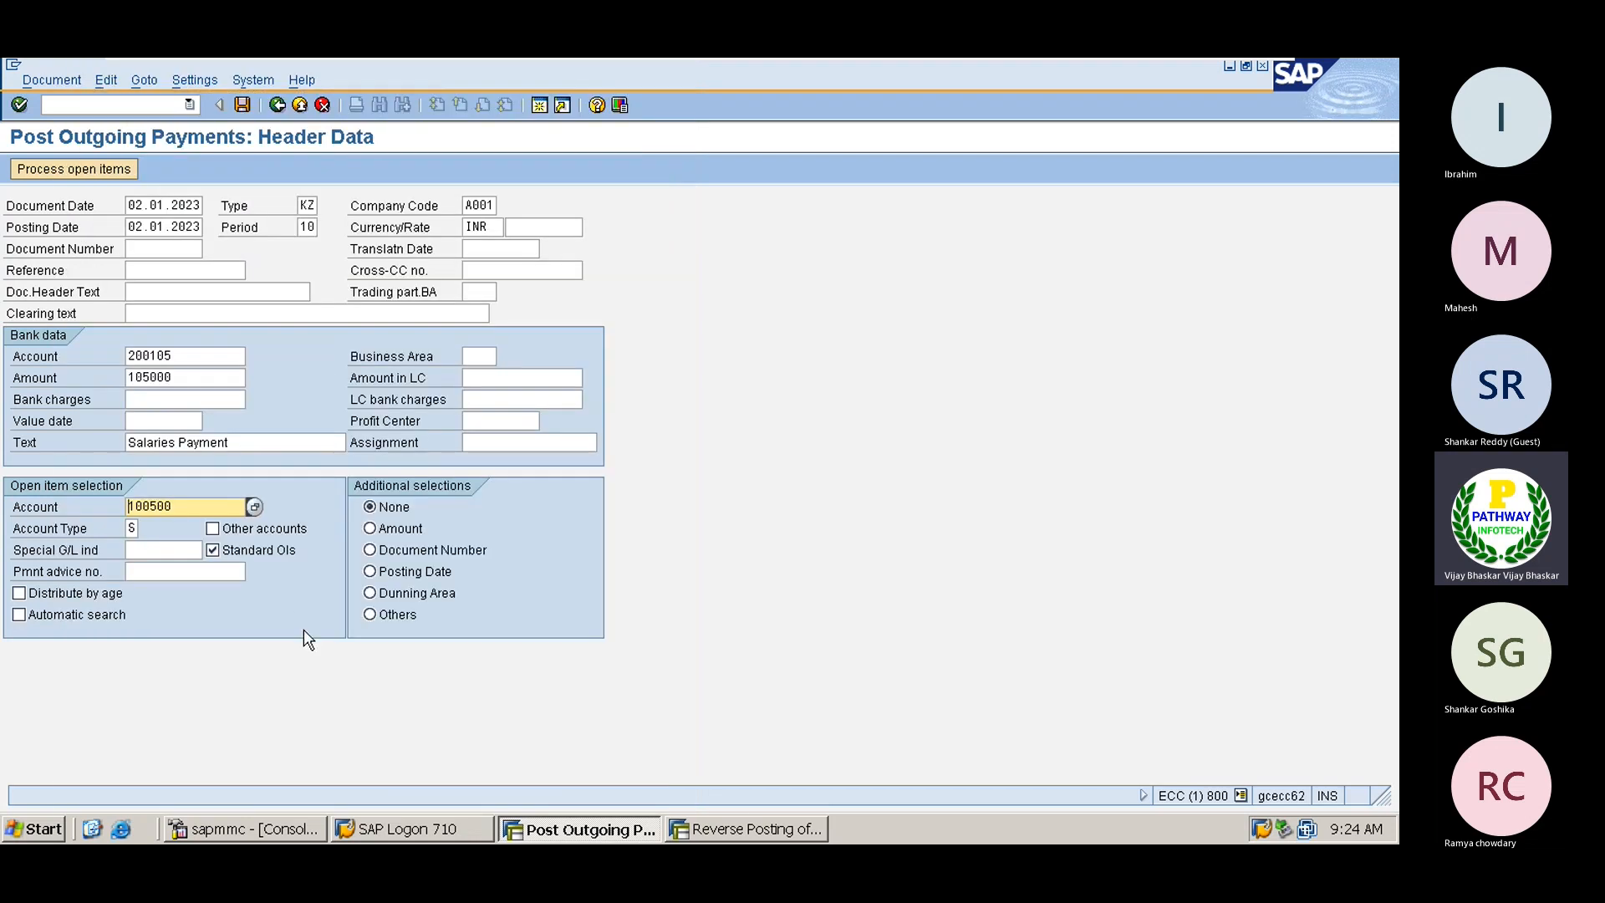
key(Return)
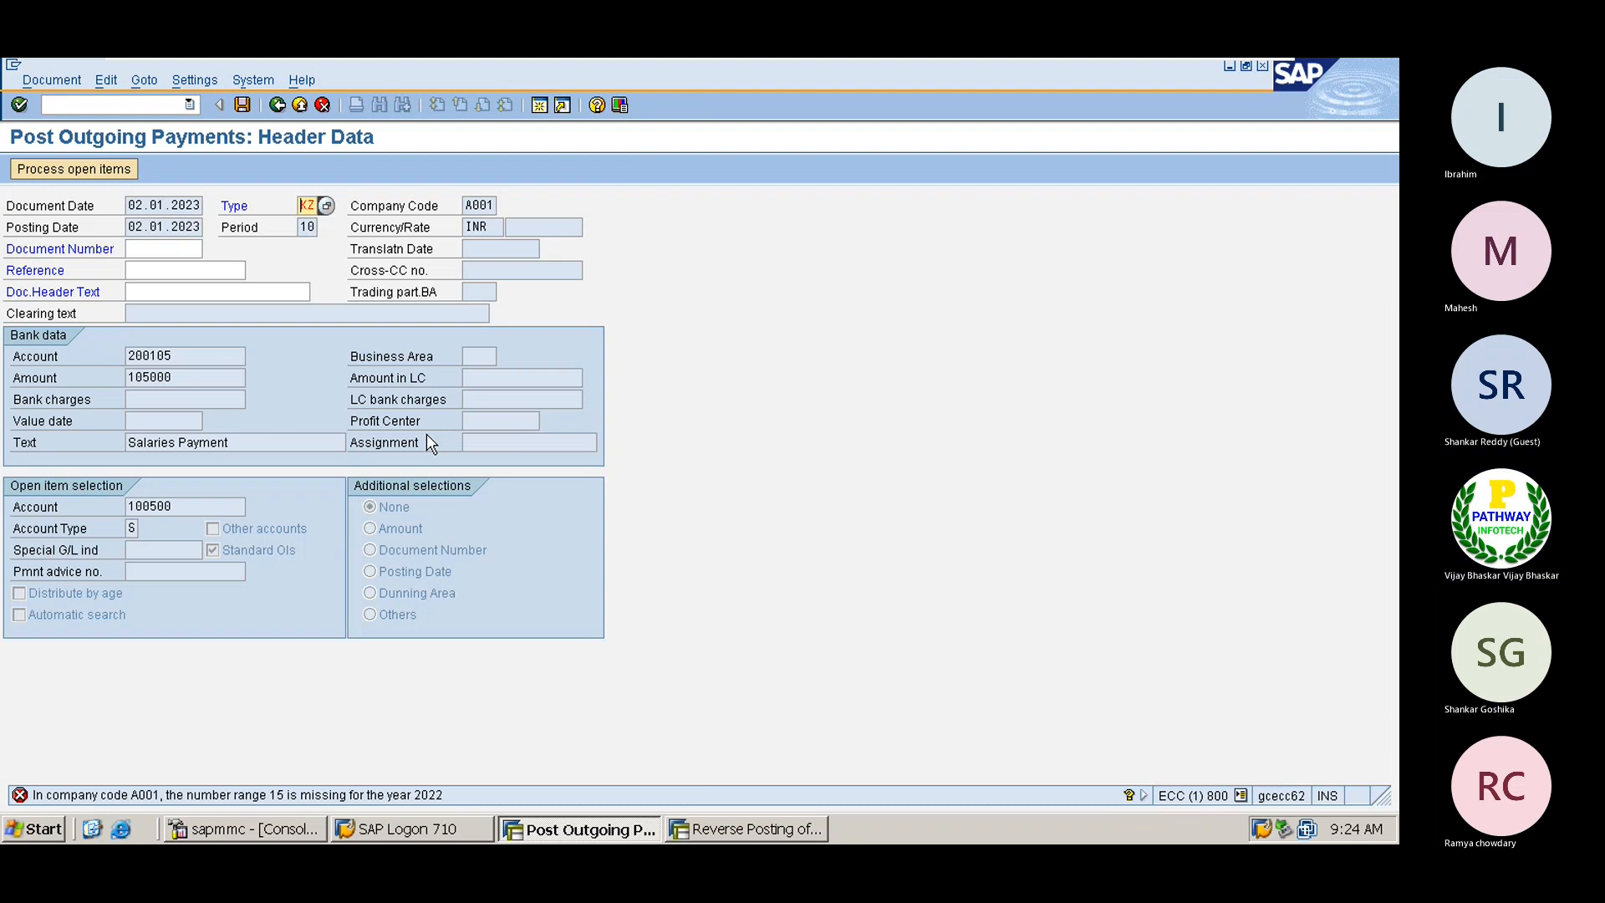
click(747, 828)
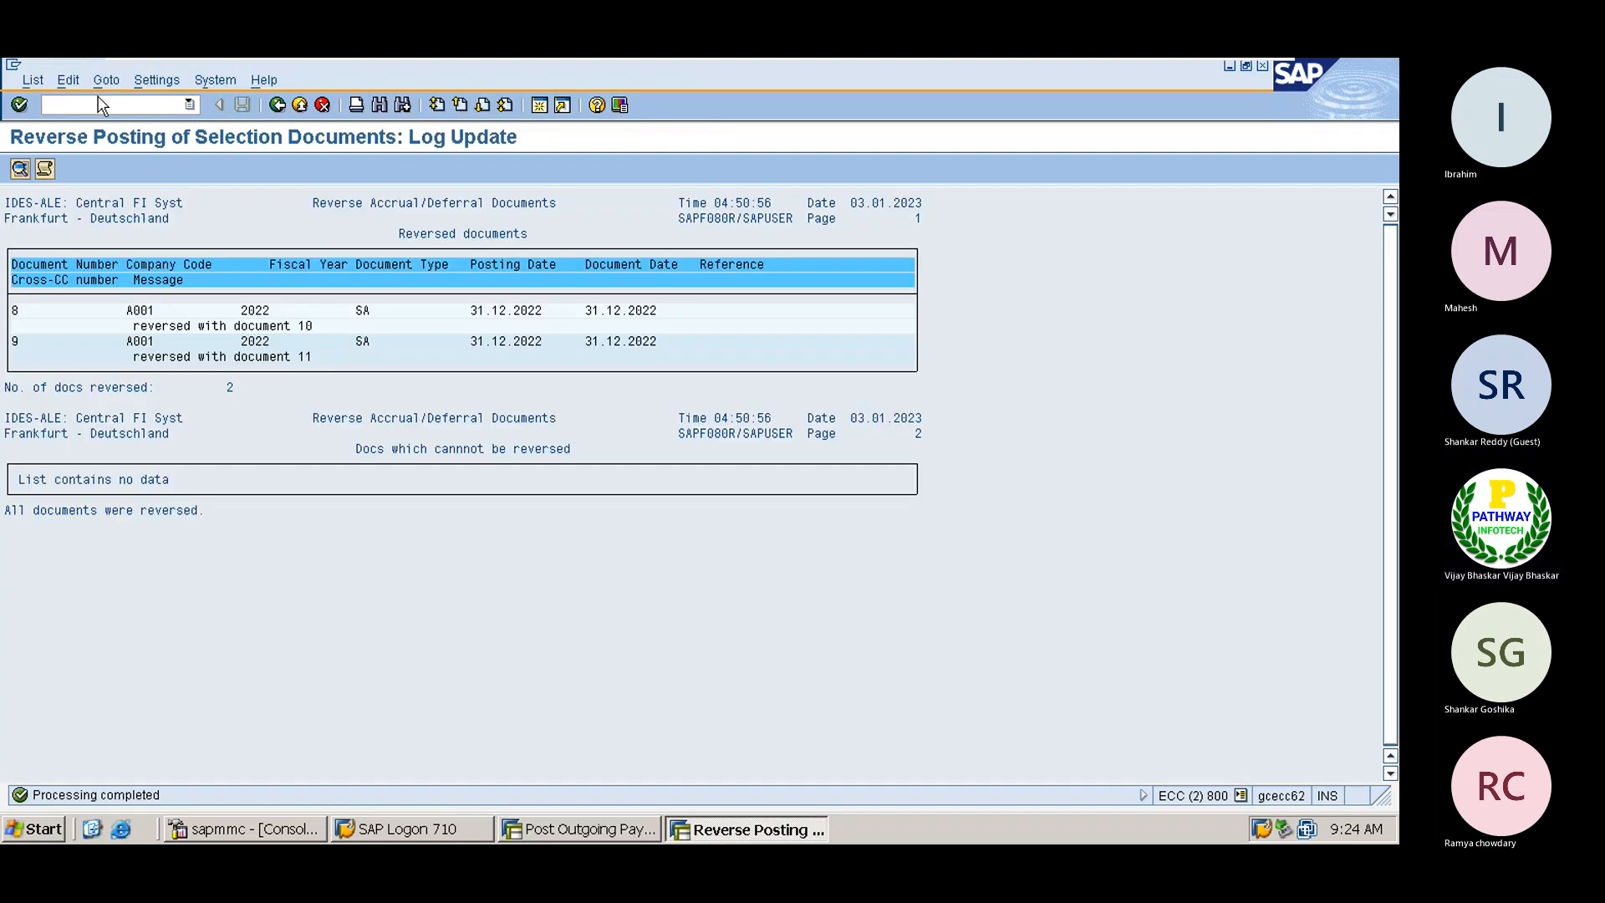
click(101, 109)
text(/n)
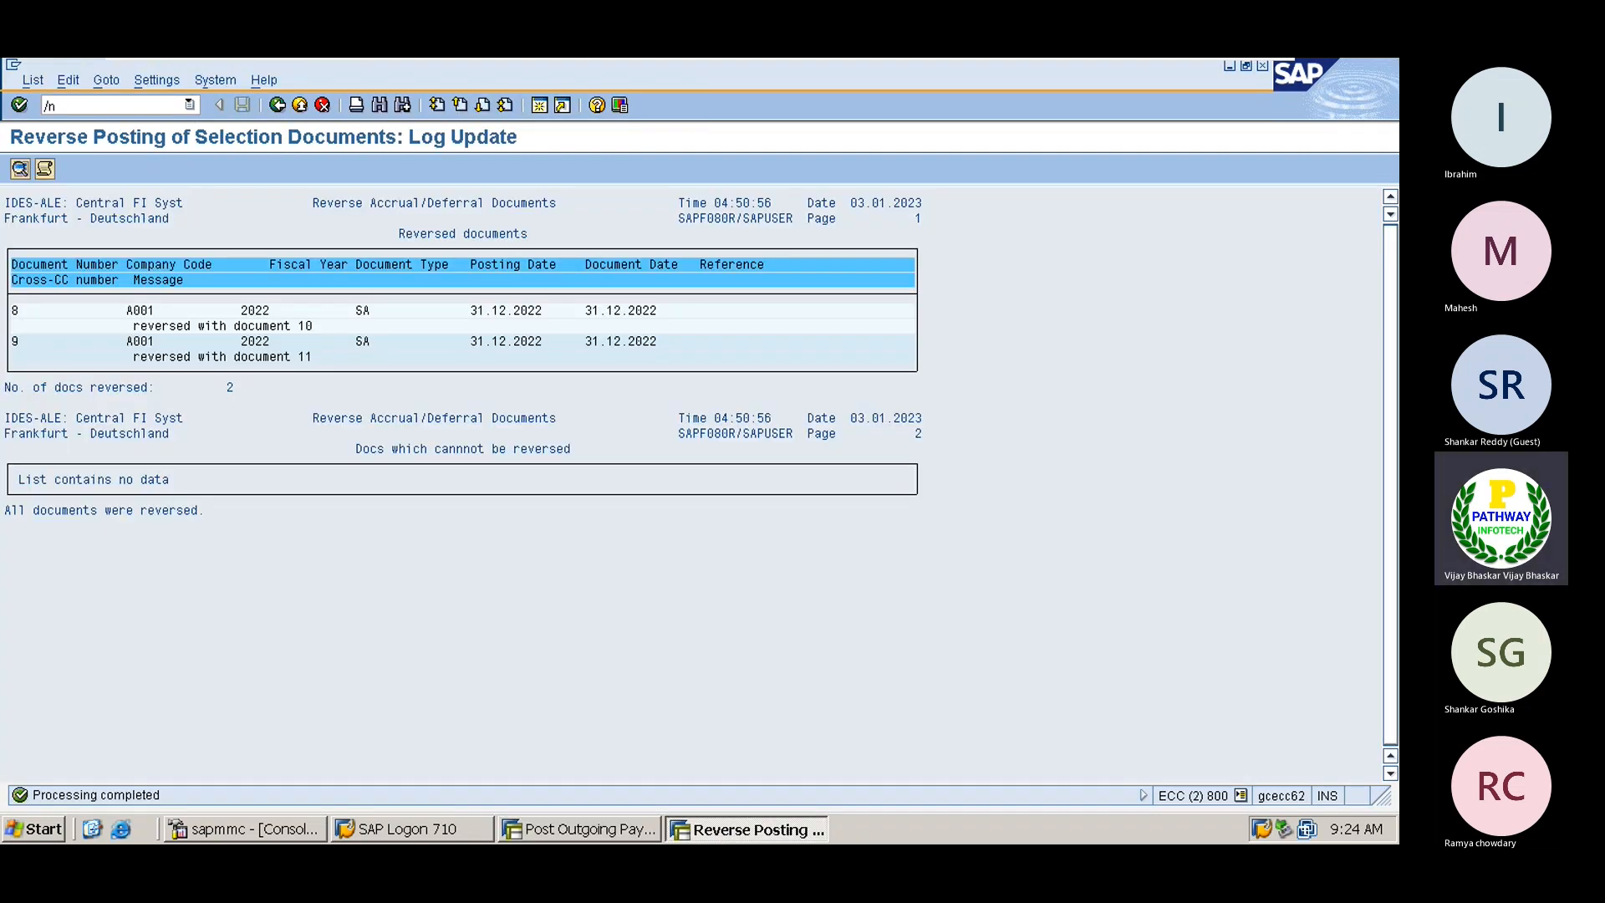
text(fbn1)
key(Return)
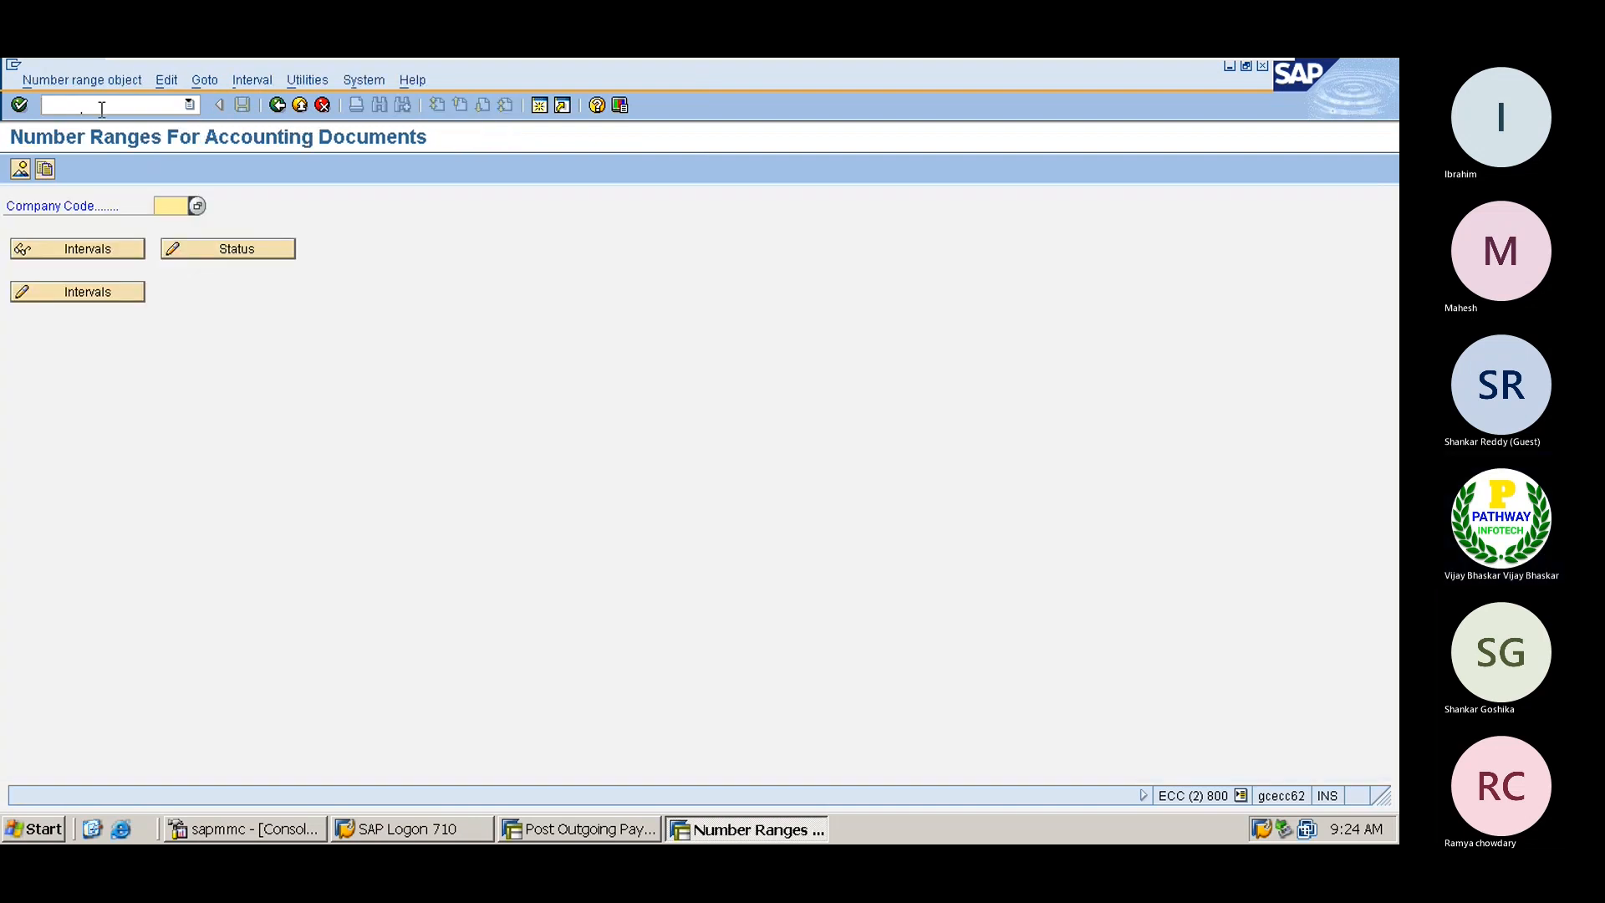
Step: In the second session, start transaction OBA7 and check the number range assigned to document type KZ (Vendor payment)
click(95, 107)
text(/)
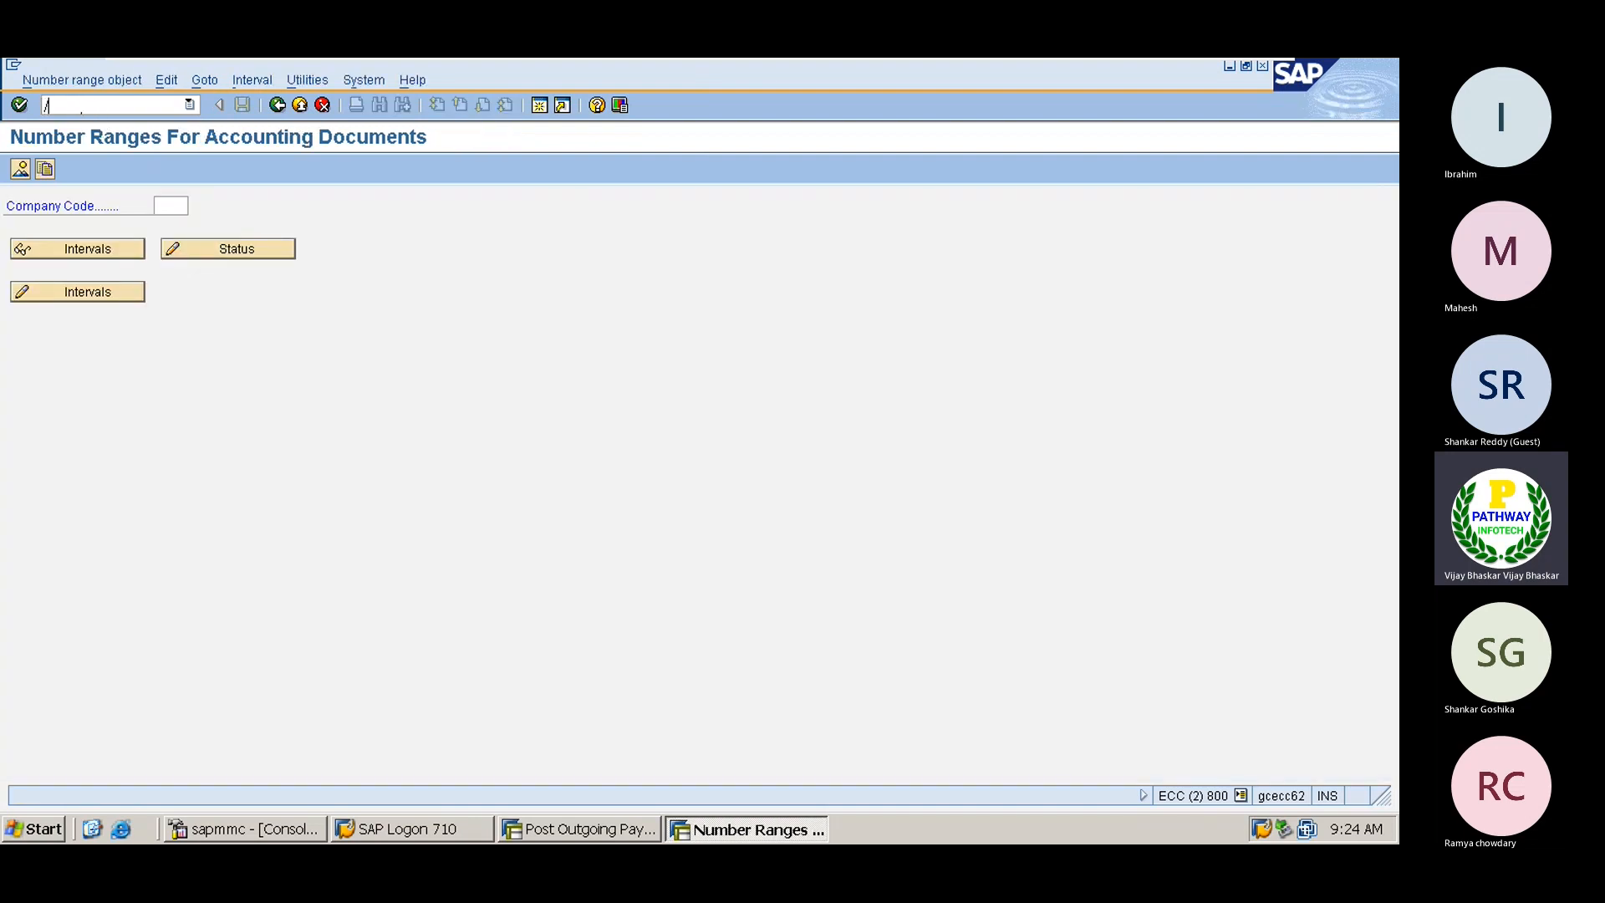
text(n)
key(Return)
key(alt+Tab)
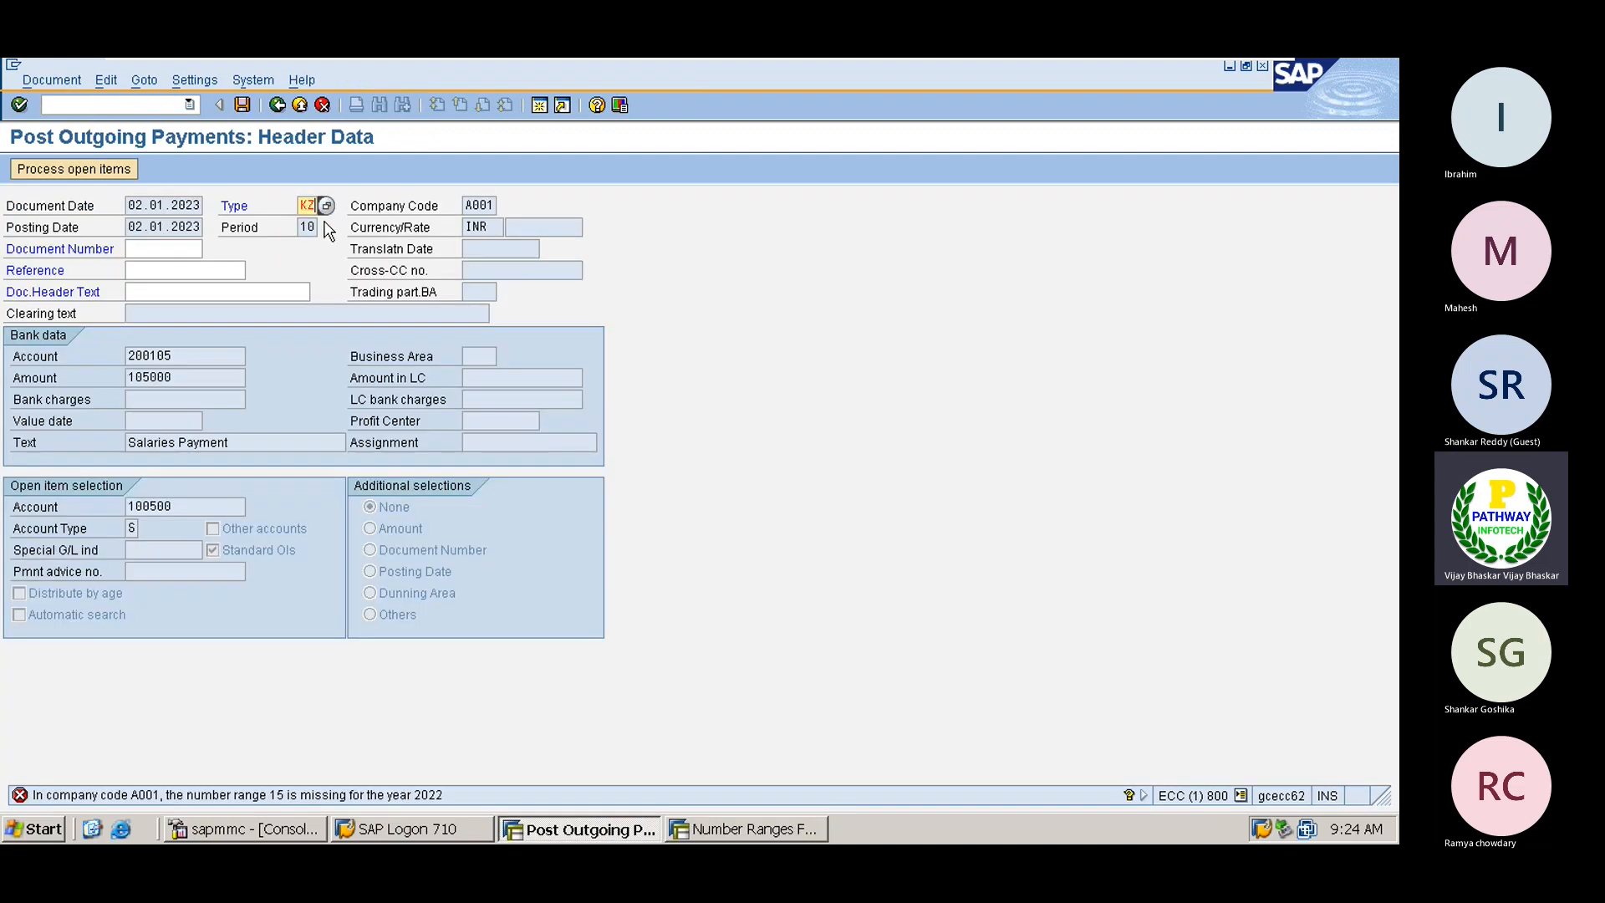
key(alt+Tab)
click(103, 100)
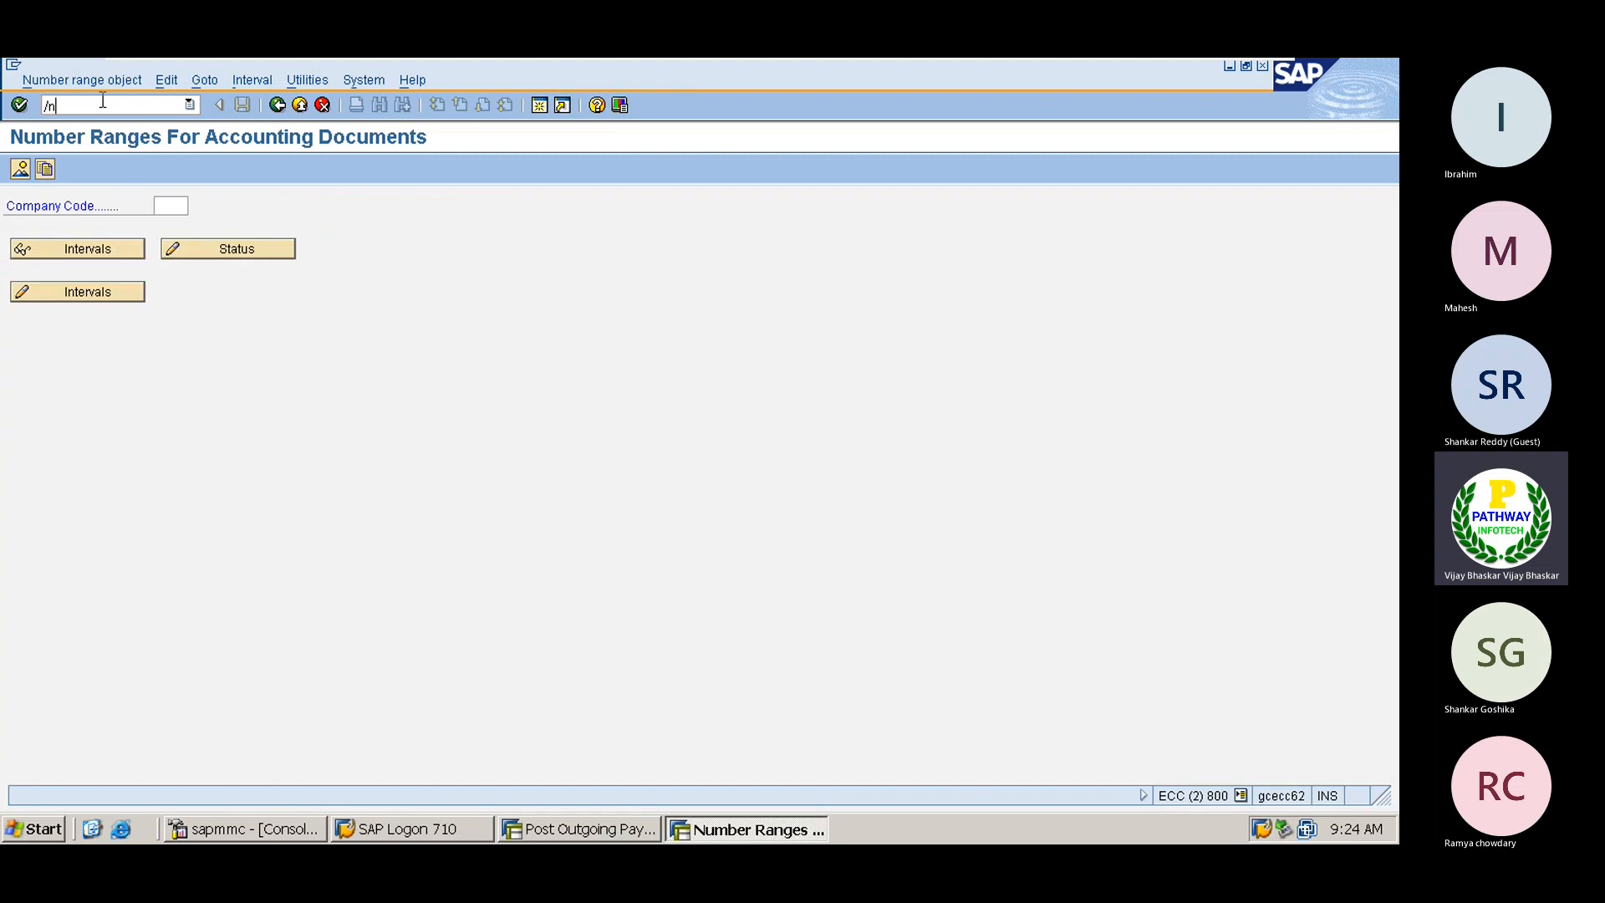
text(oba7)
key(Return)
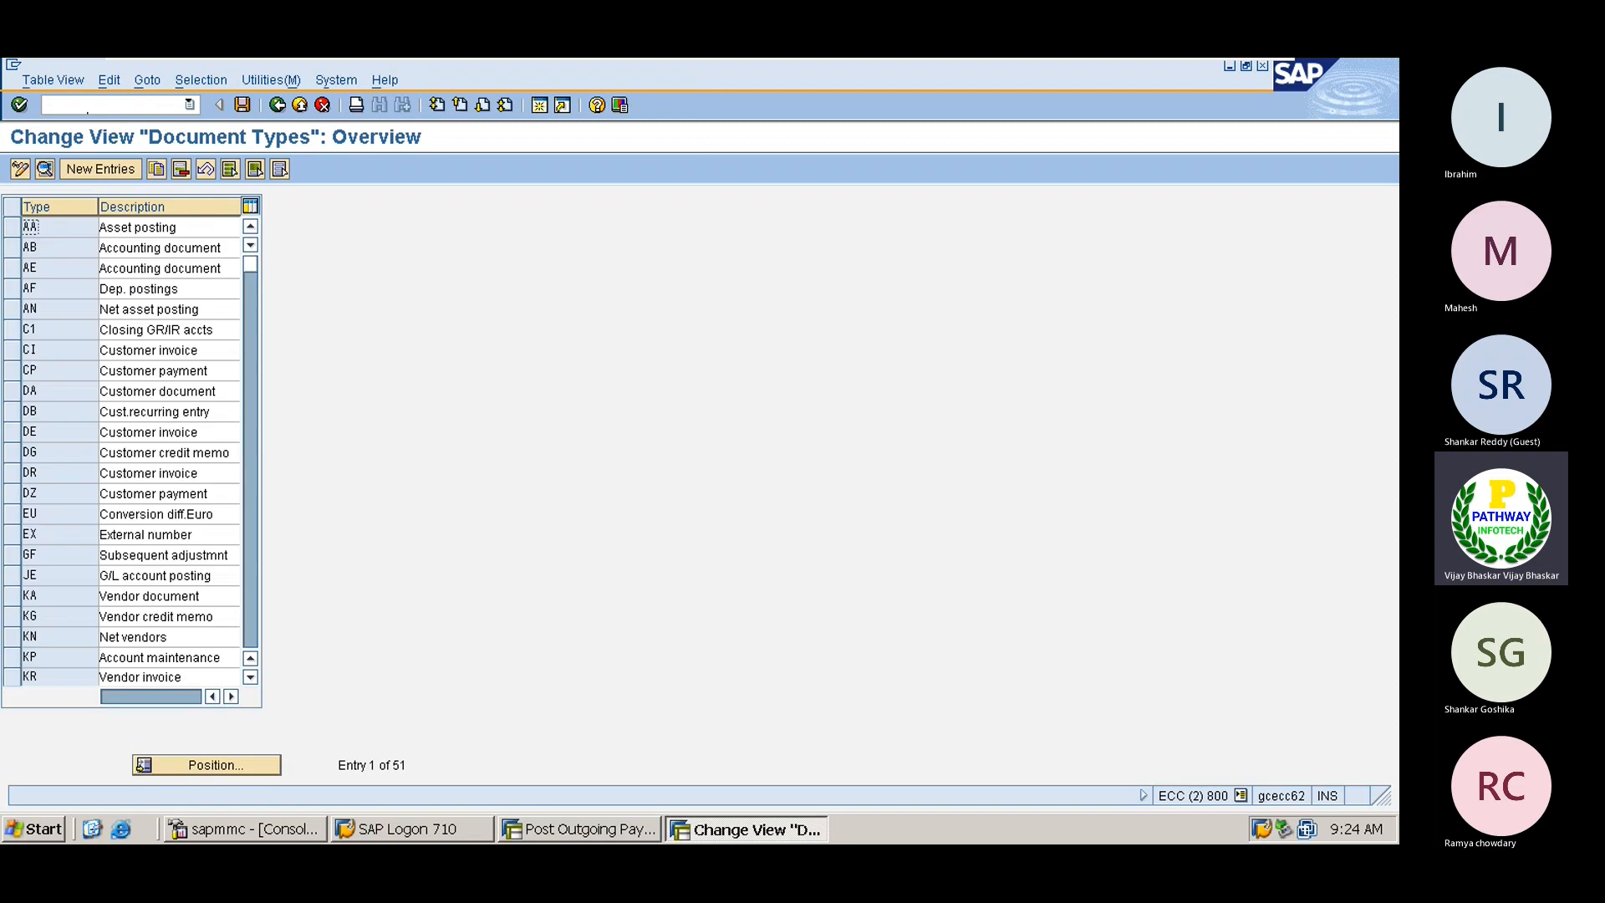
scroll(46, 444, down, 1)
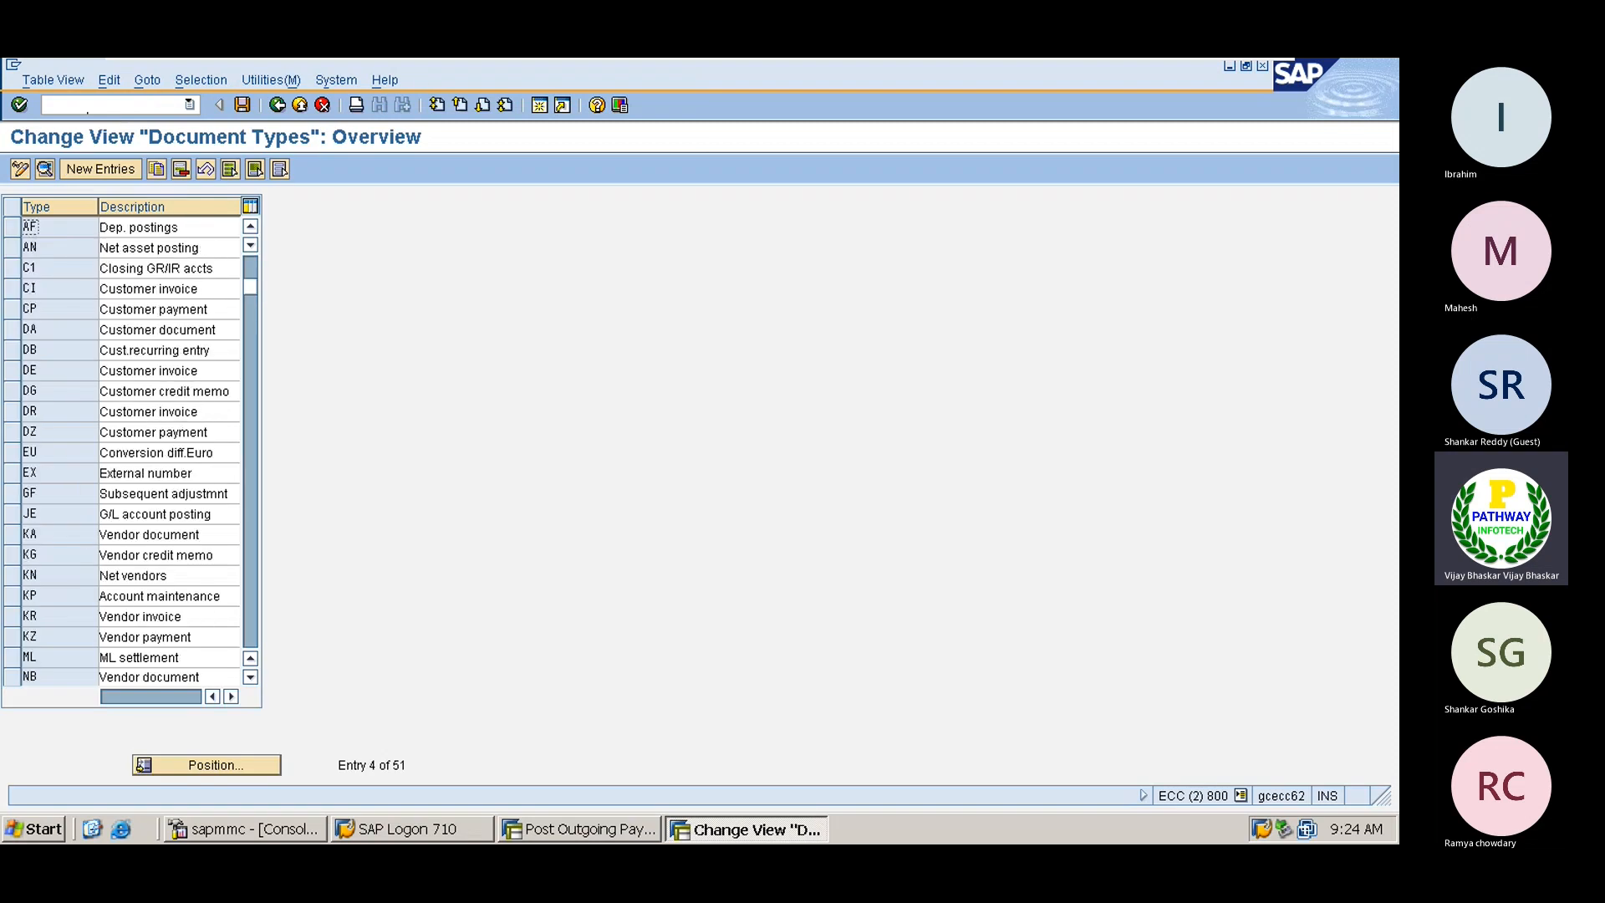
click(199, 637)
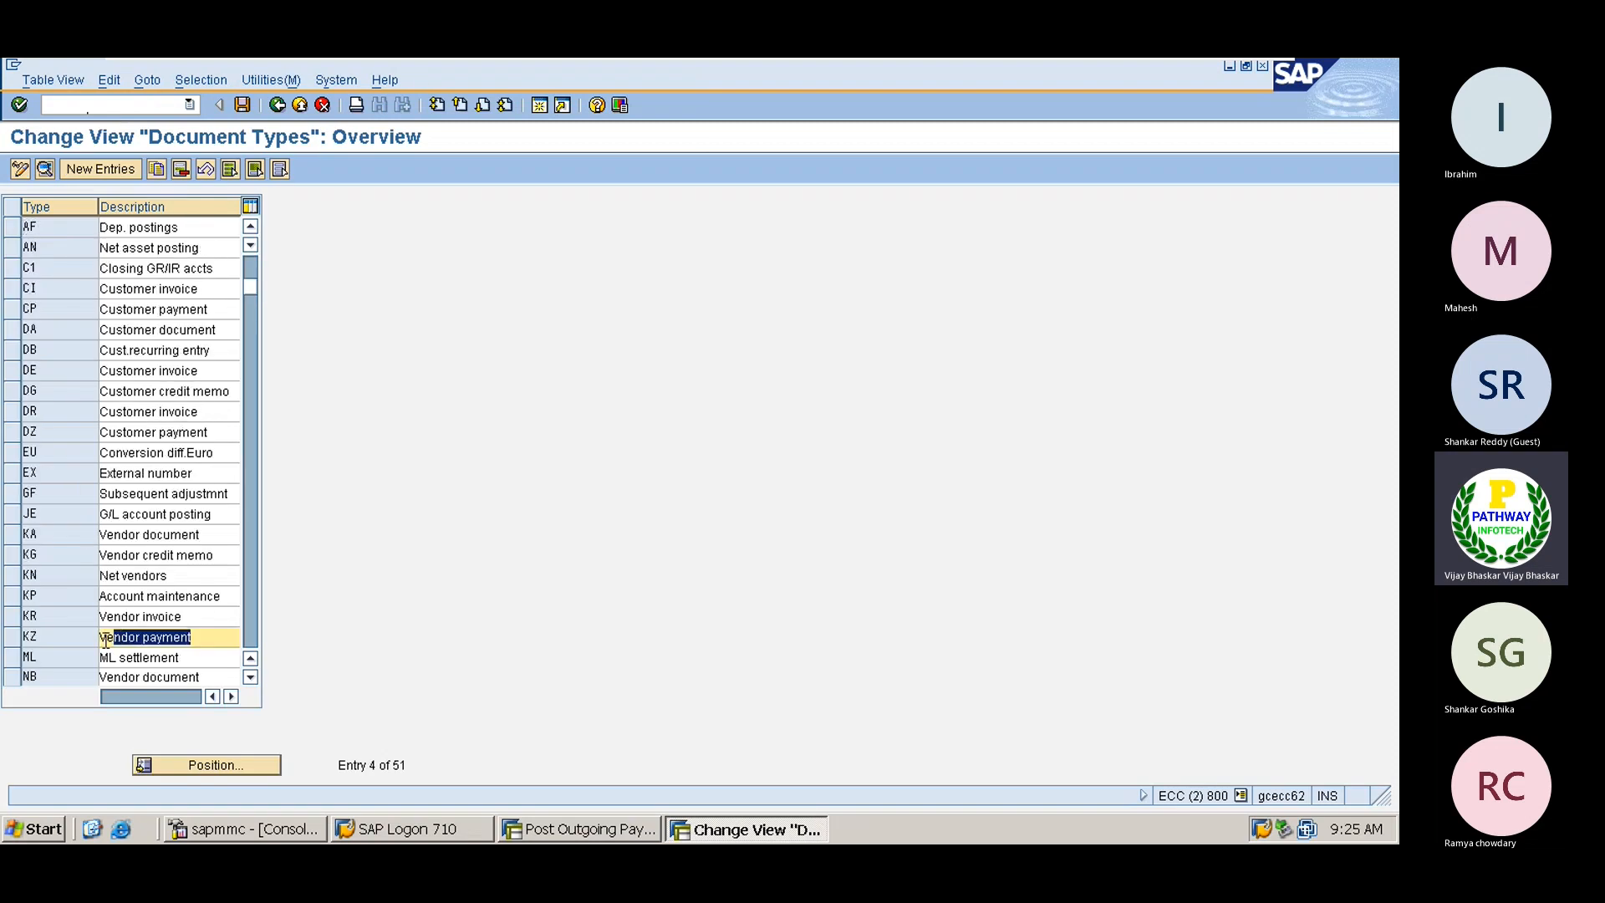
double_click(55, 635)
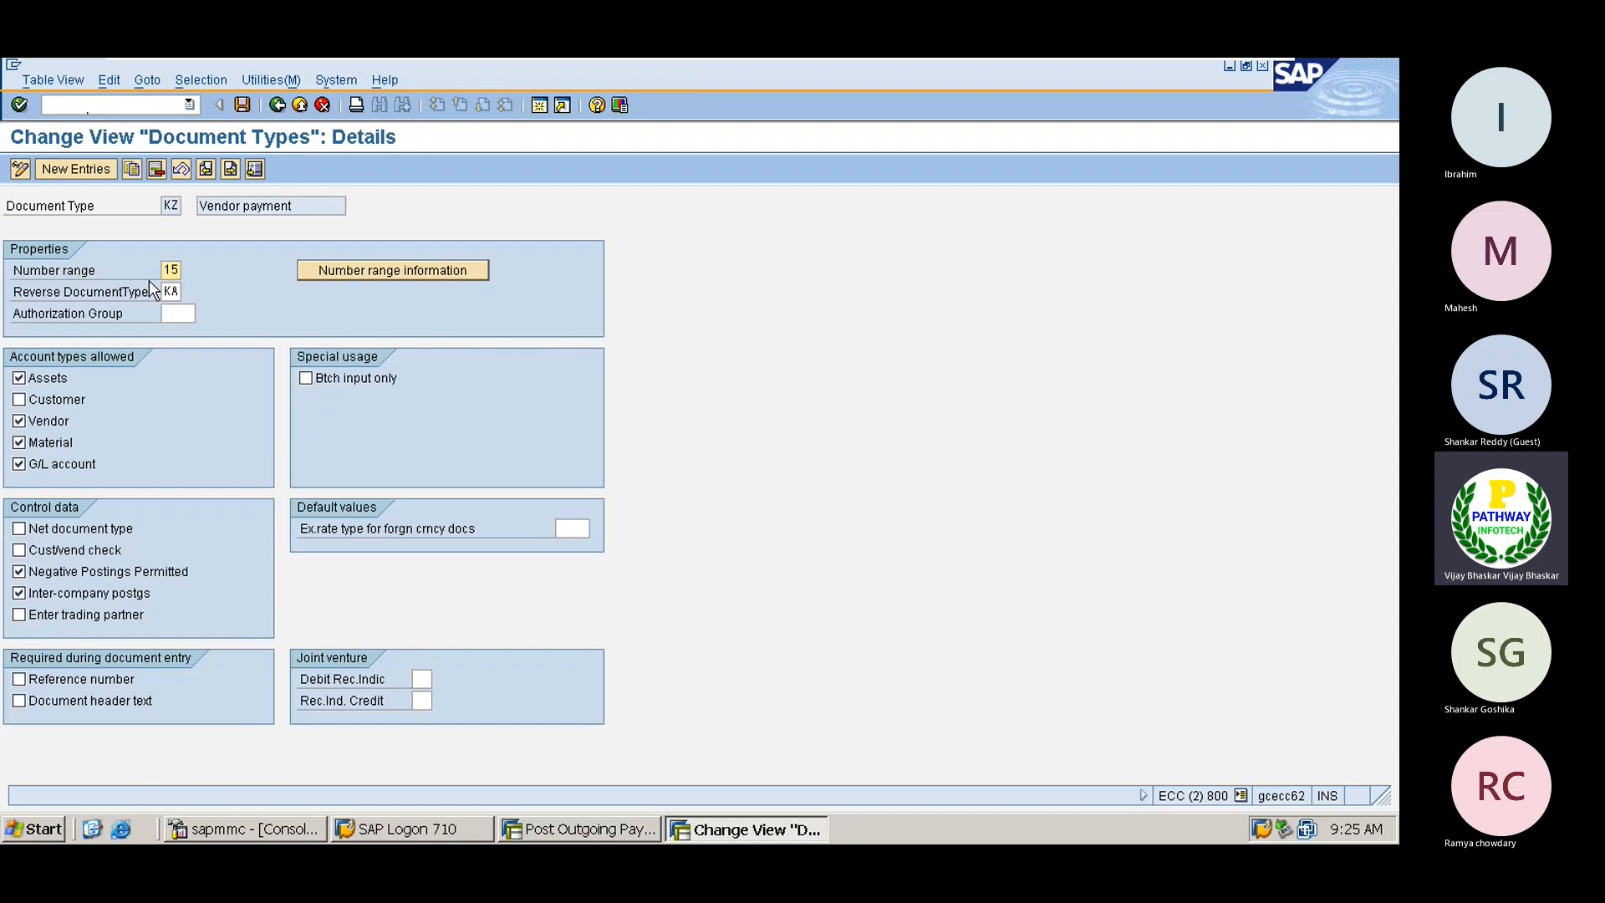
drag(167, 270, 230, 269)
Step: Switch back to the outgoing payment session and change the document type to SA
click(90, 104)
key(alt+Tab)
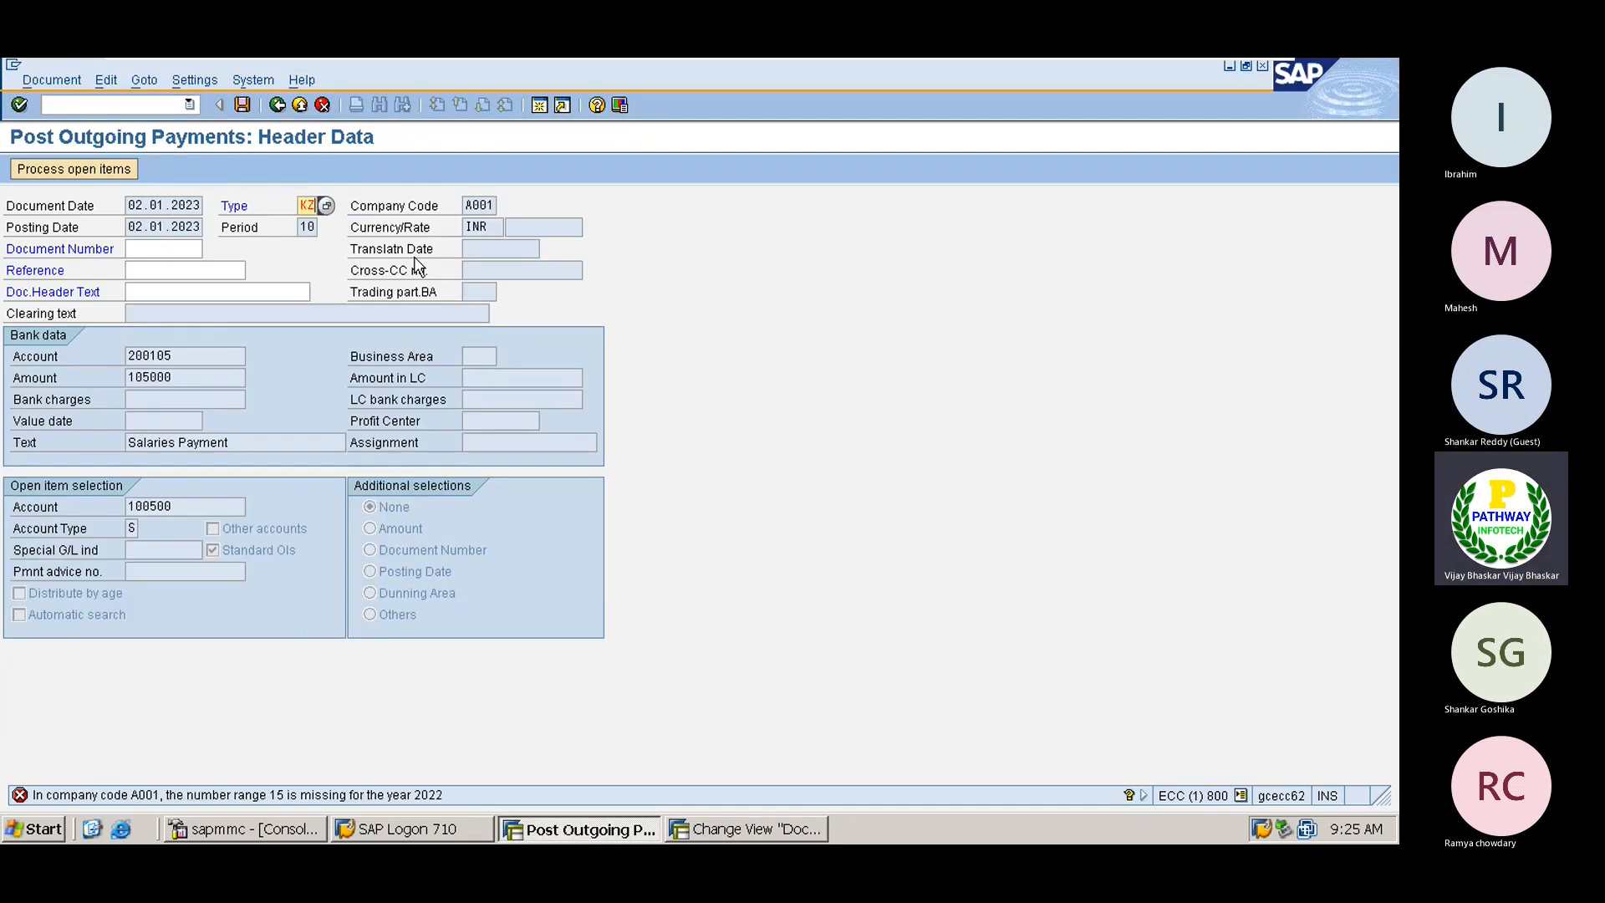
key(BackSpace)
key(BackSpace)
text(sa)
key(Return)
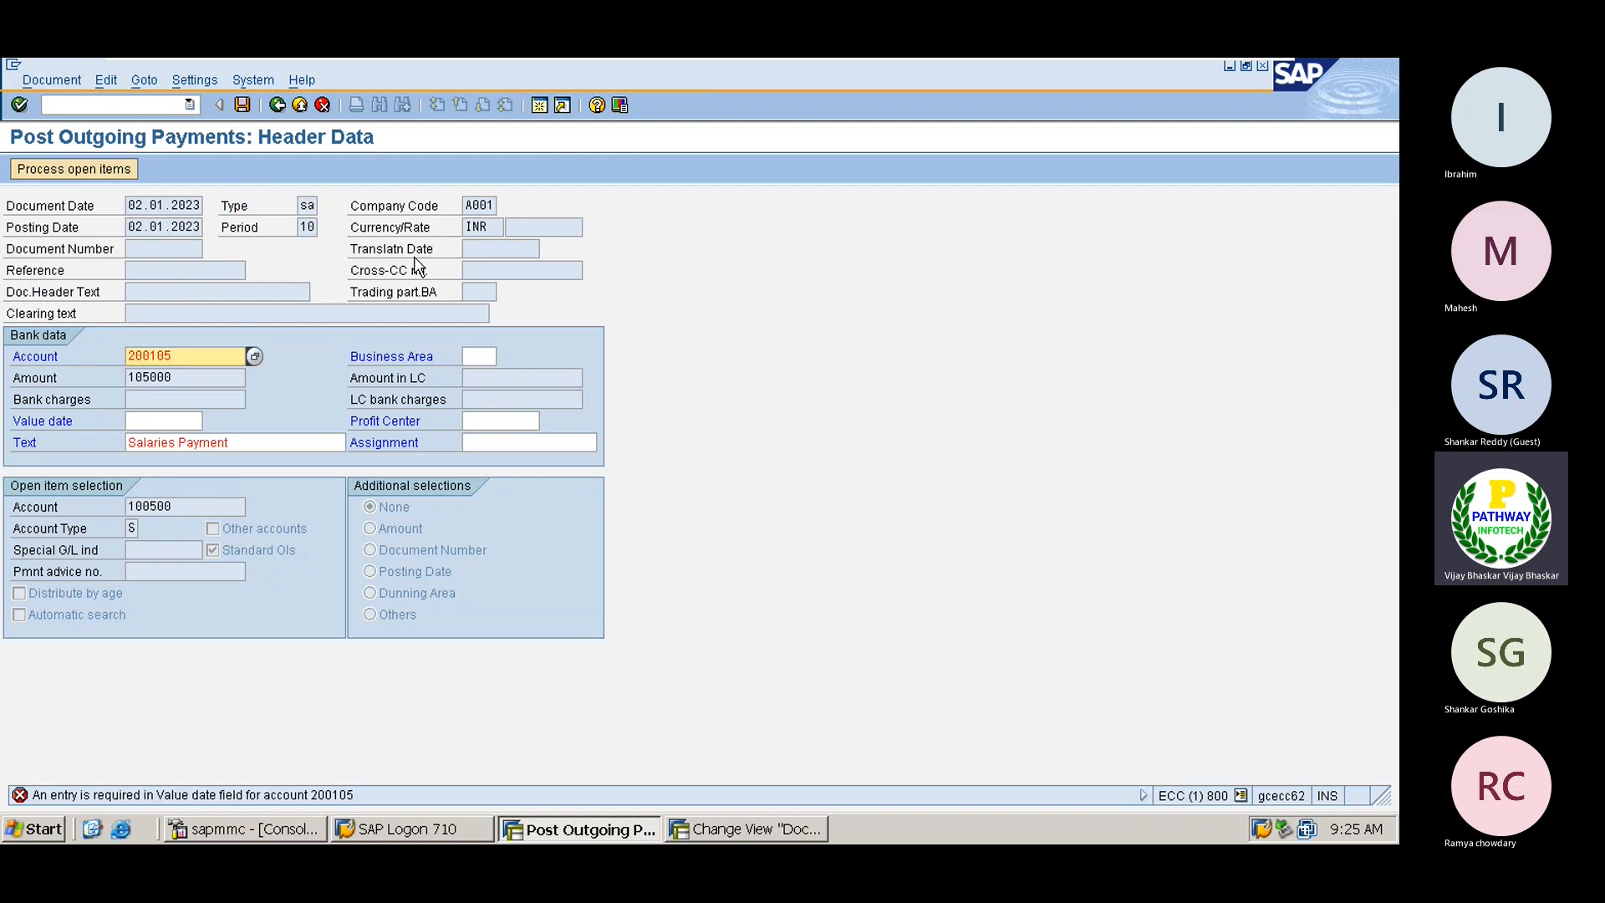
Step: Set the value date of the bank item to 03.01.2023
click(191, 424)
click(211, 421)
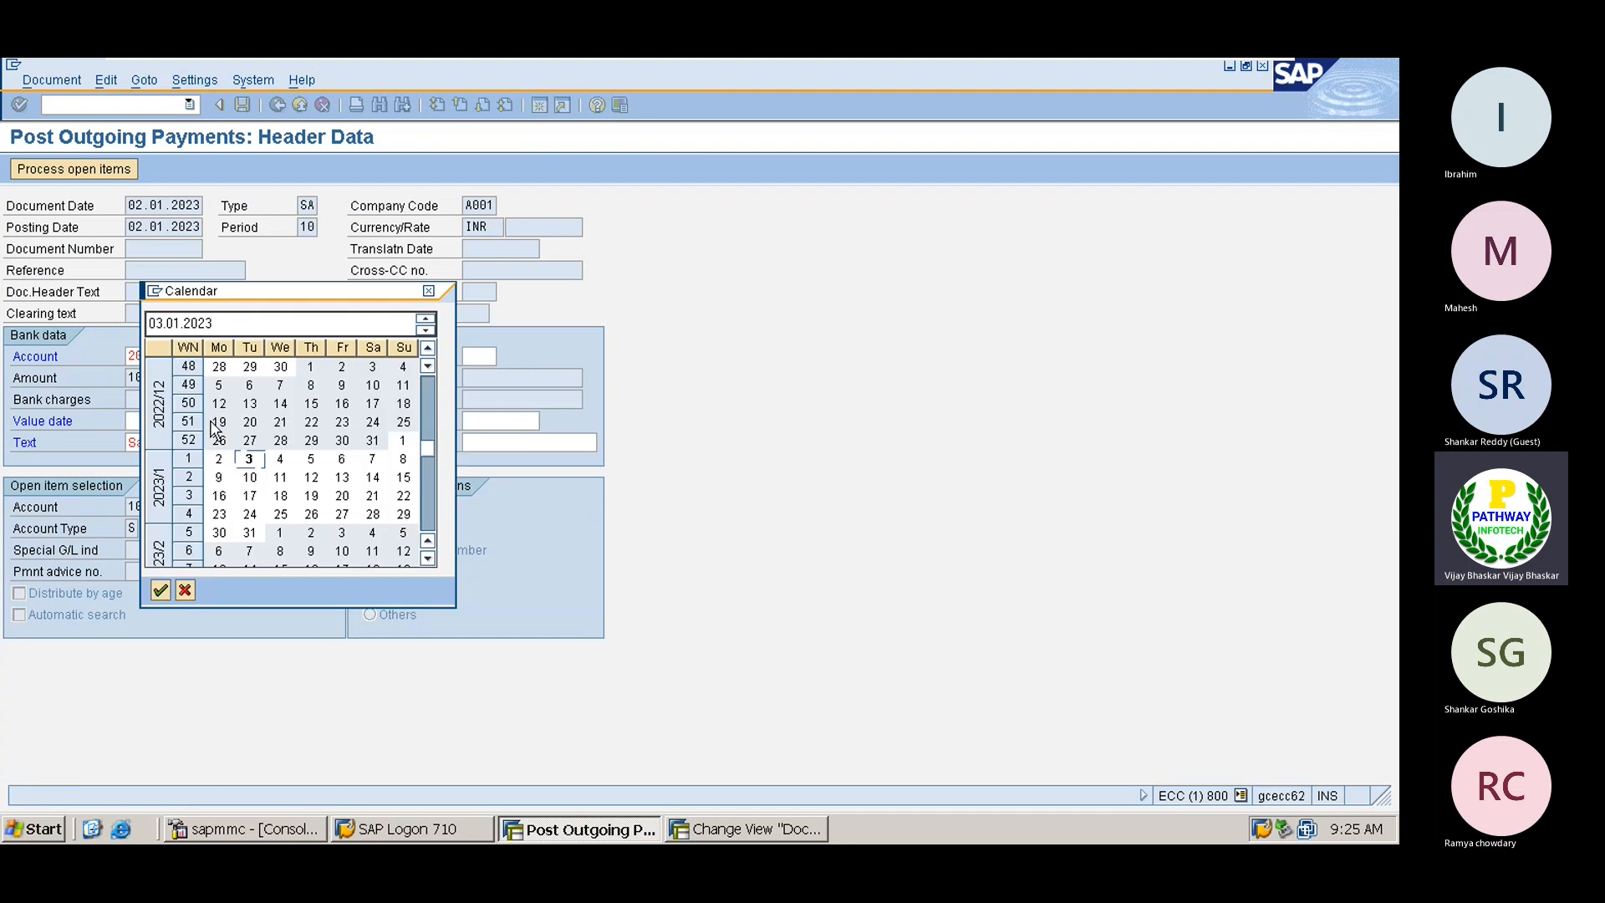
double_click(250, 460)
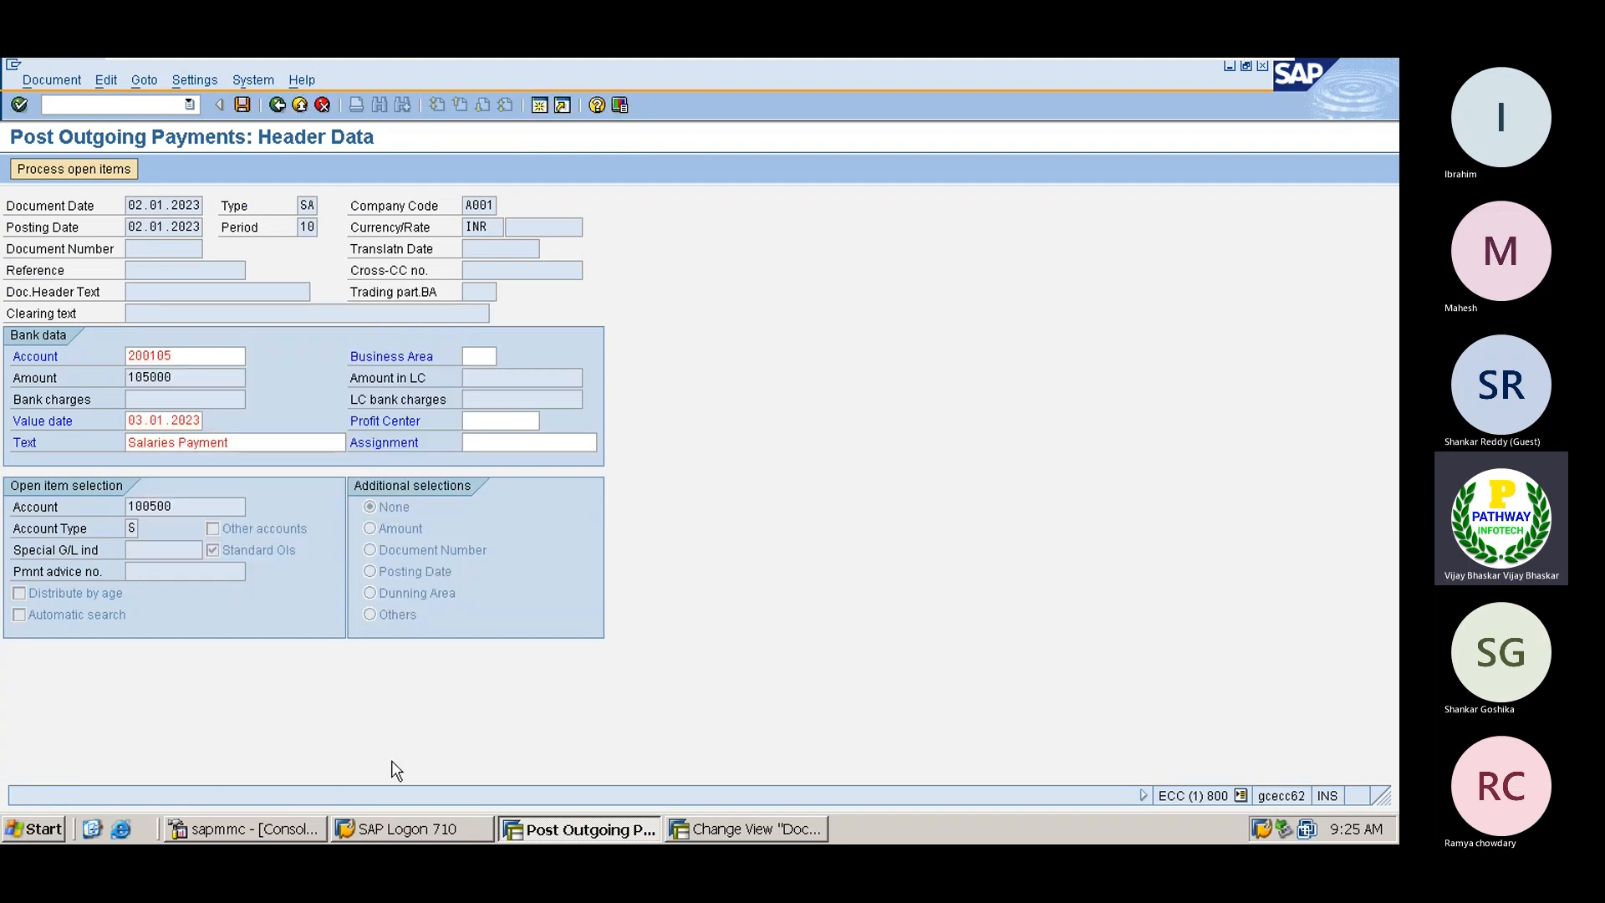
Step: Process the open items and assign a partial payment of 105,000 to document 4
key(shift+F4)
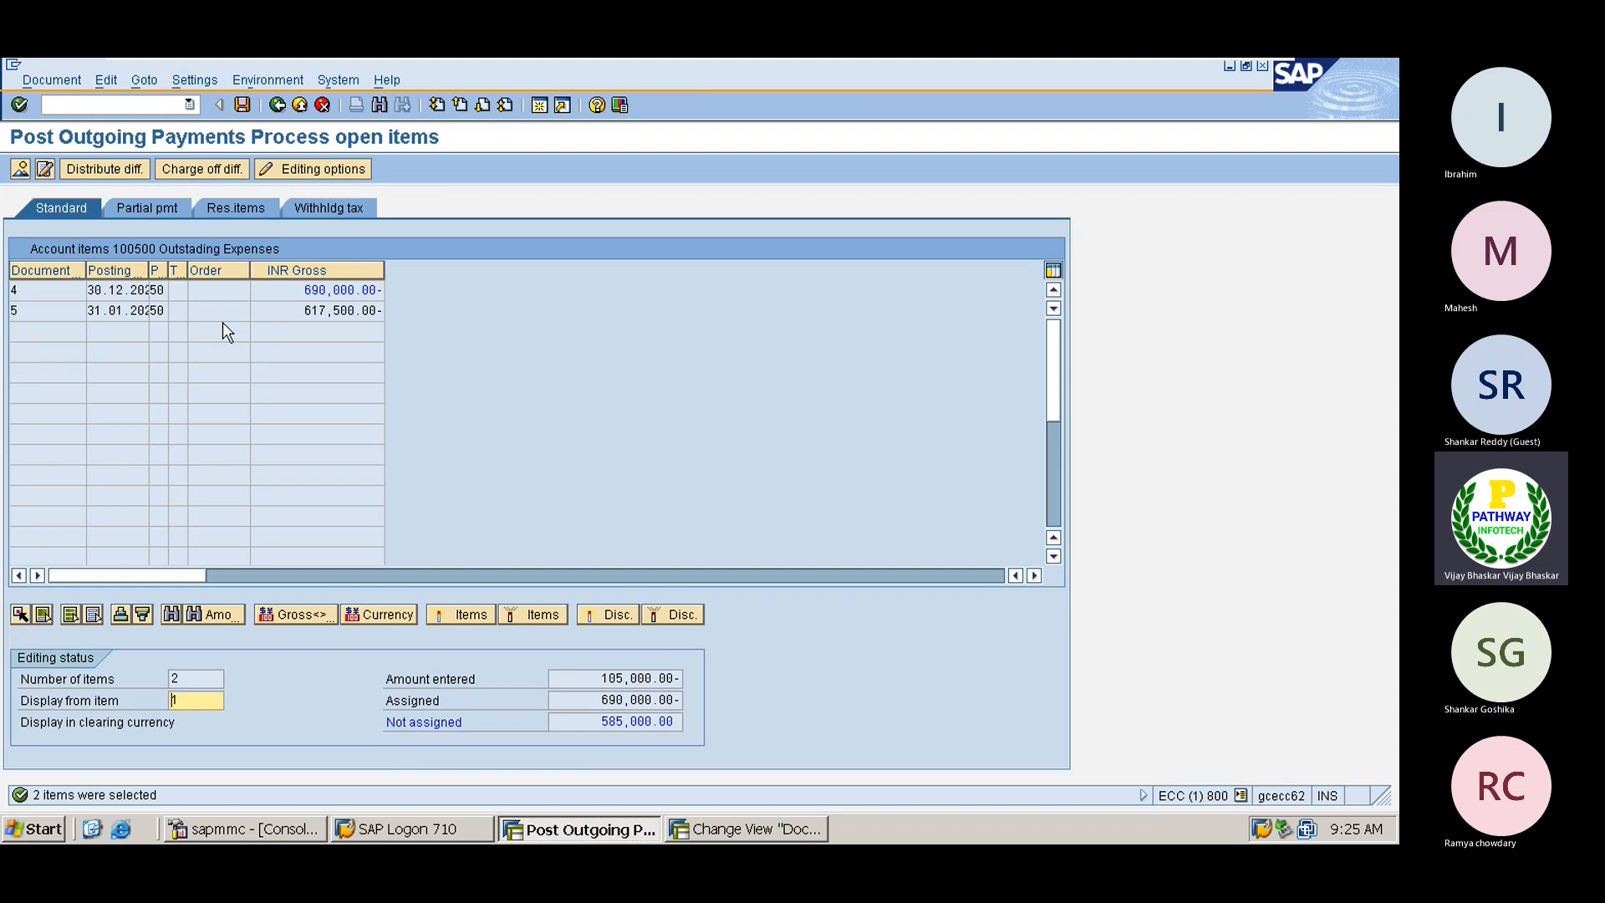
click(144, 207)
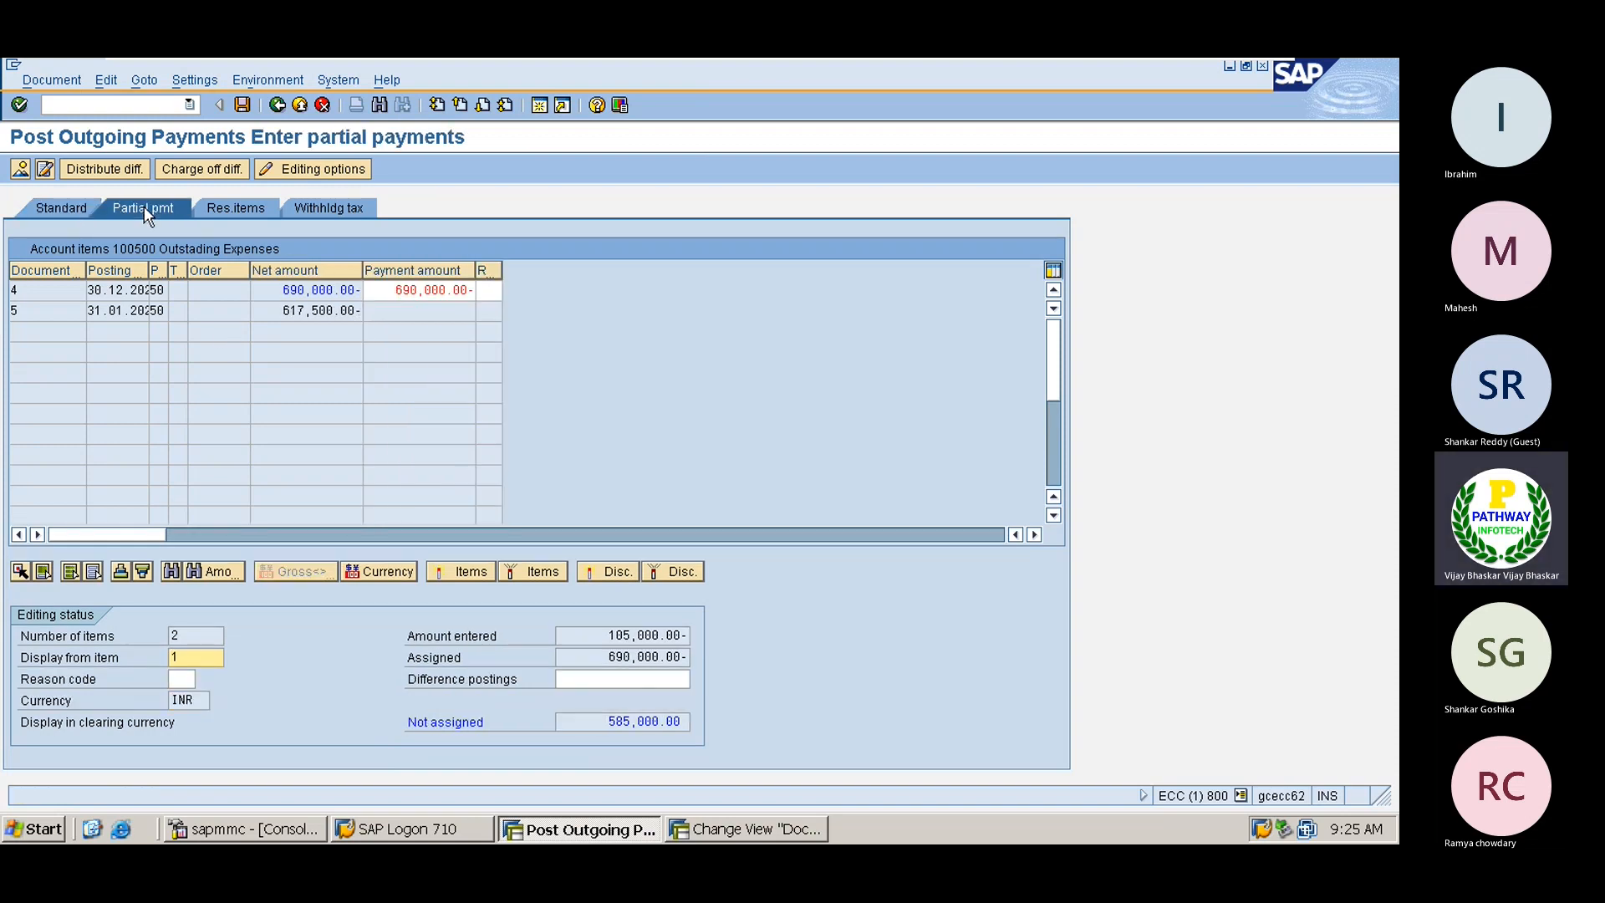
double_click(414, 289)
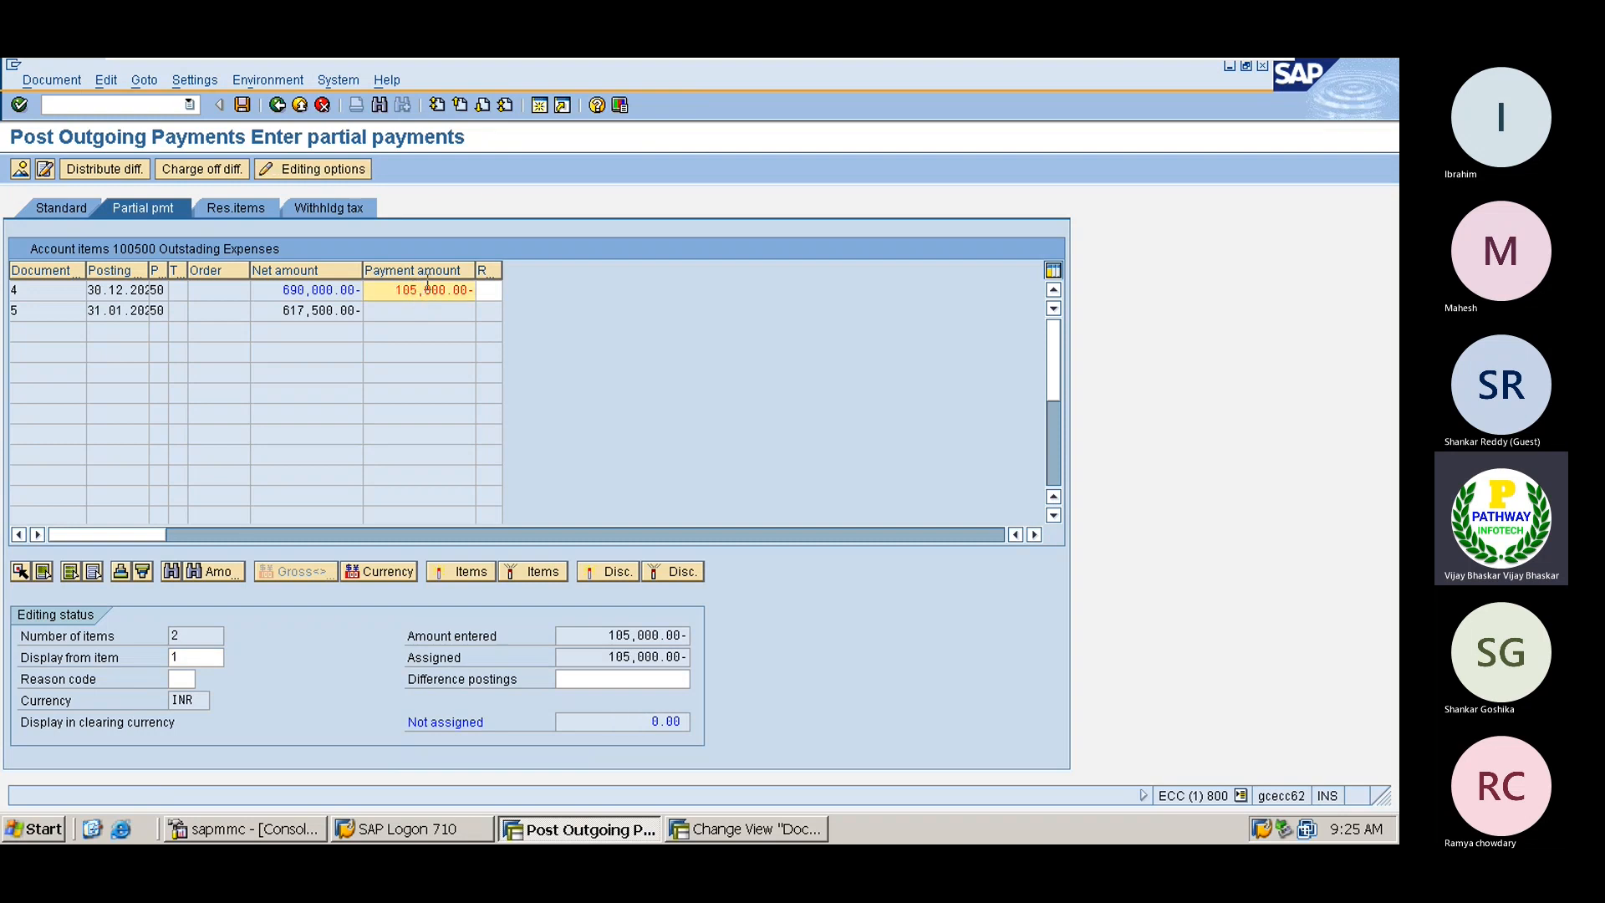
Step: Simulate the salaries payment, check its bank and outstanding expenses line items, and post the document
click(66, 80)
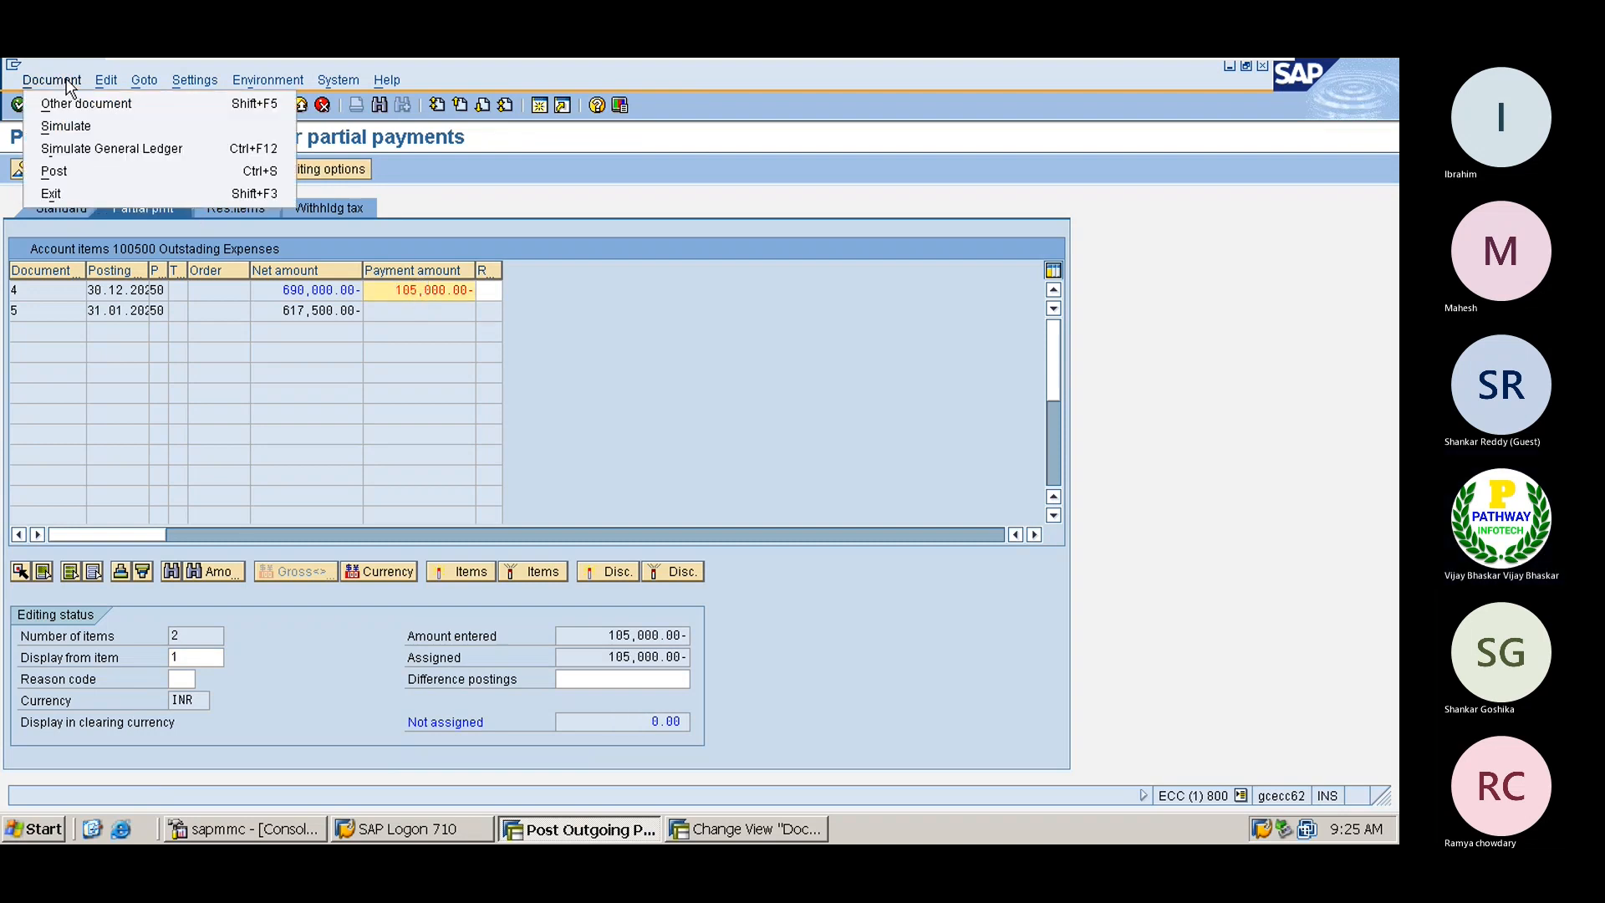
click(65, 125)
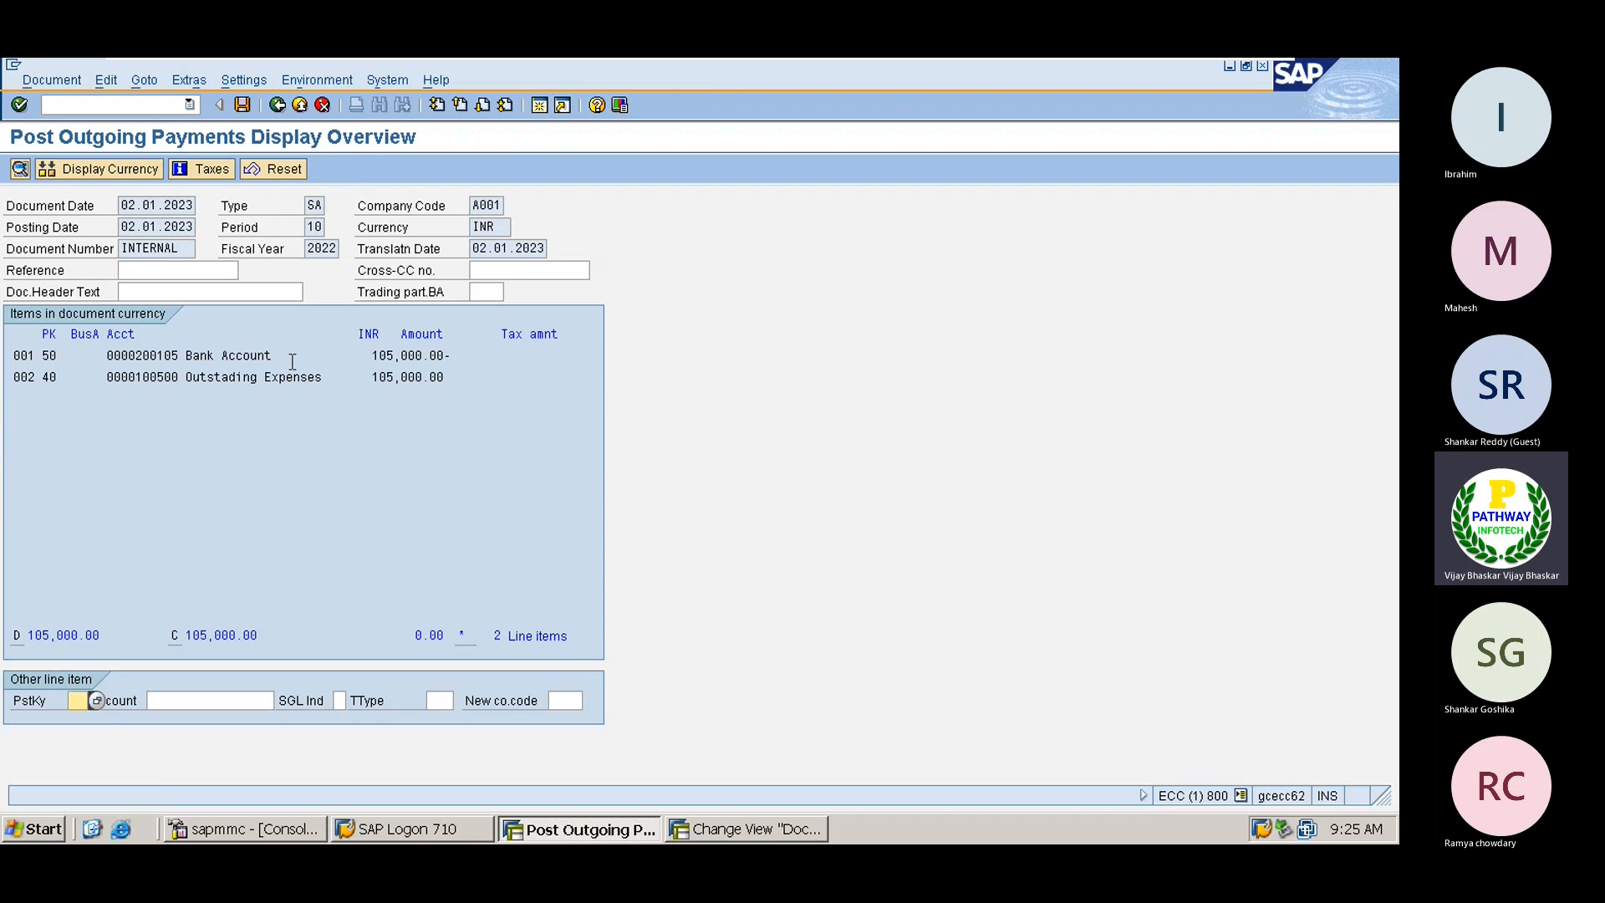
drag(294, 356, 45, 377)
click(75, 352)
click(44, 377)
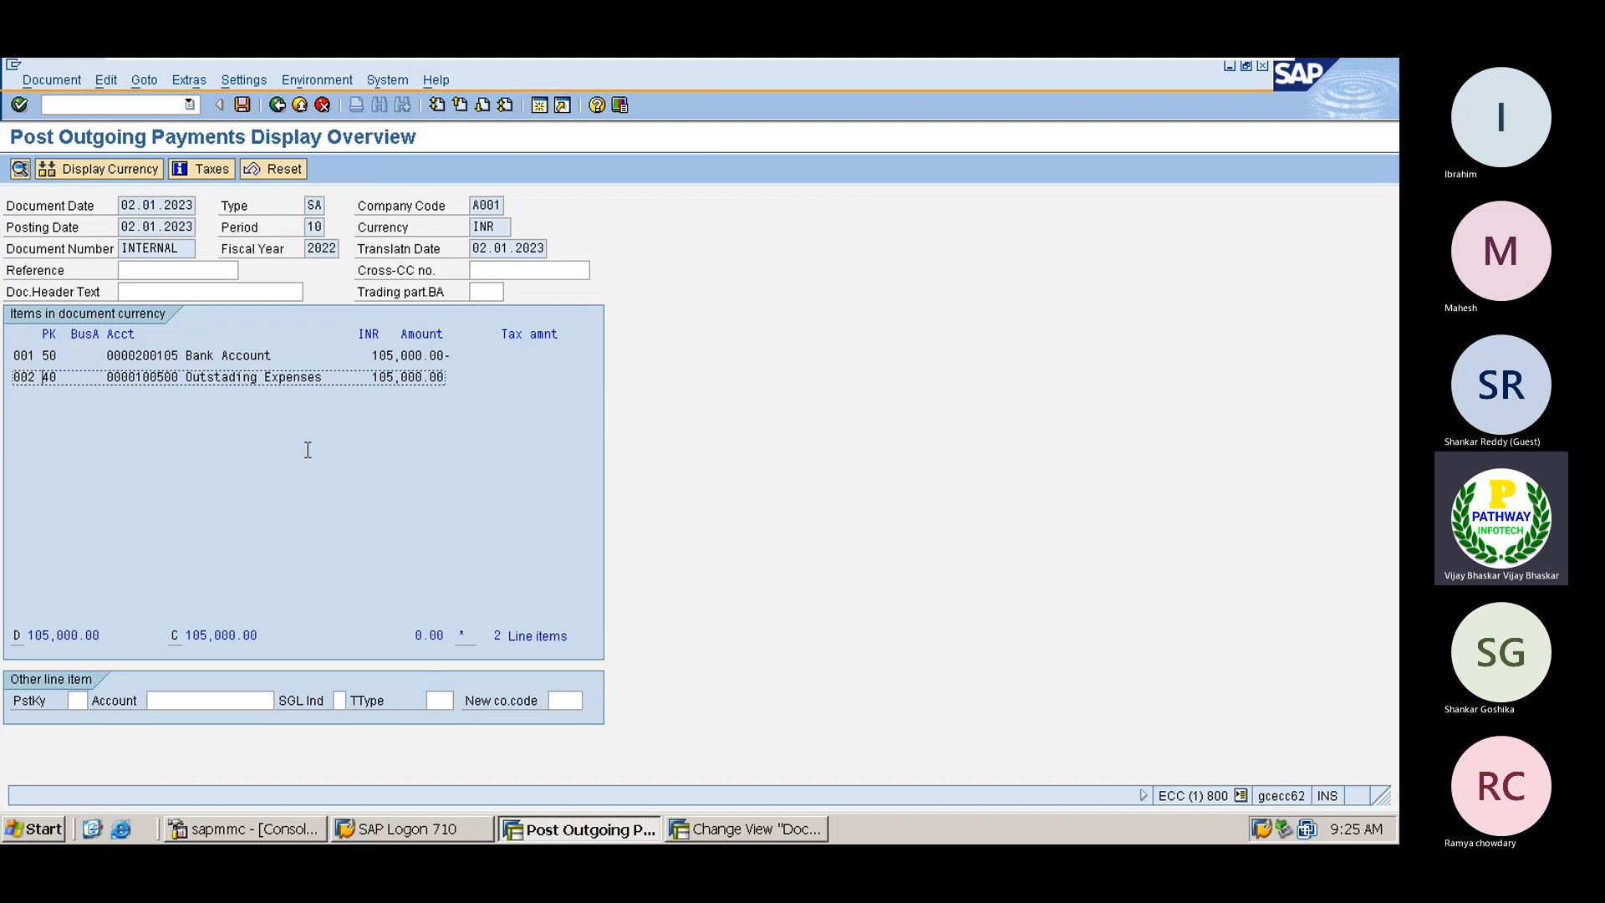
click(243, 106)
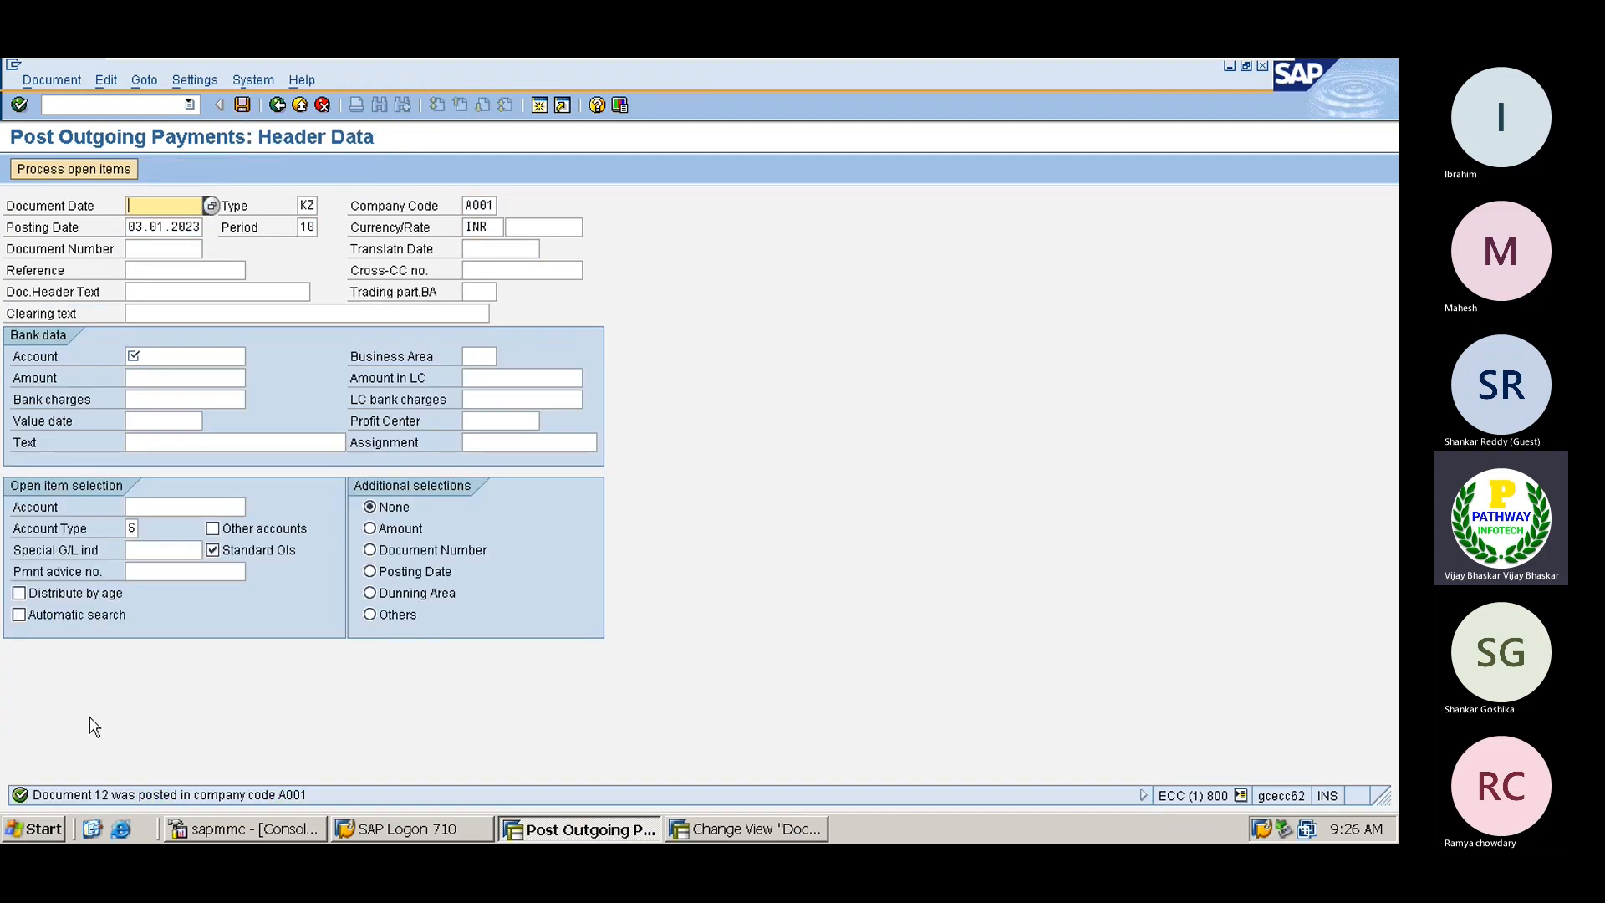
Step: Switch to the document types session, display document 12 of company code A001 with FB03, and check its bank and outstanding expenses line items
click(775, 828)
click(109, 106)
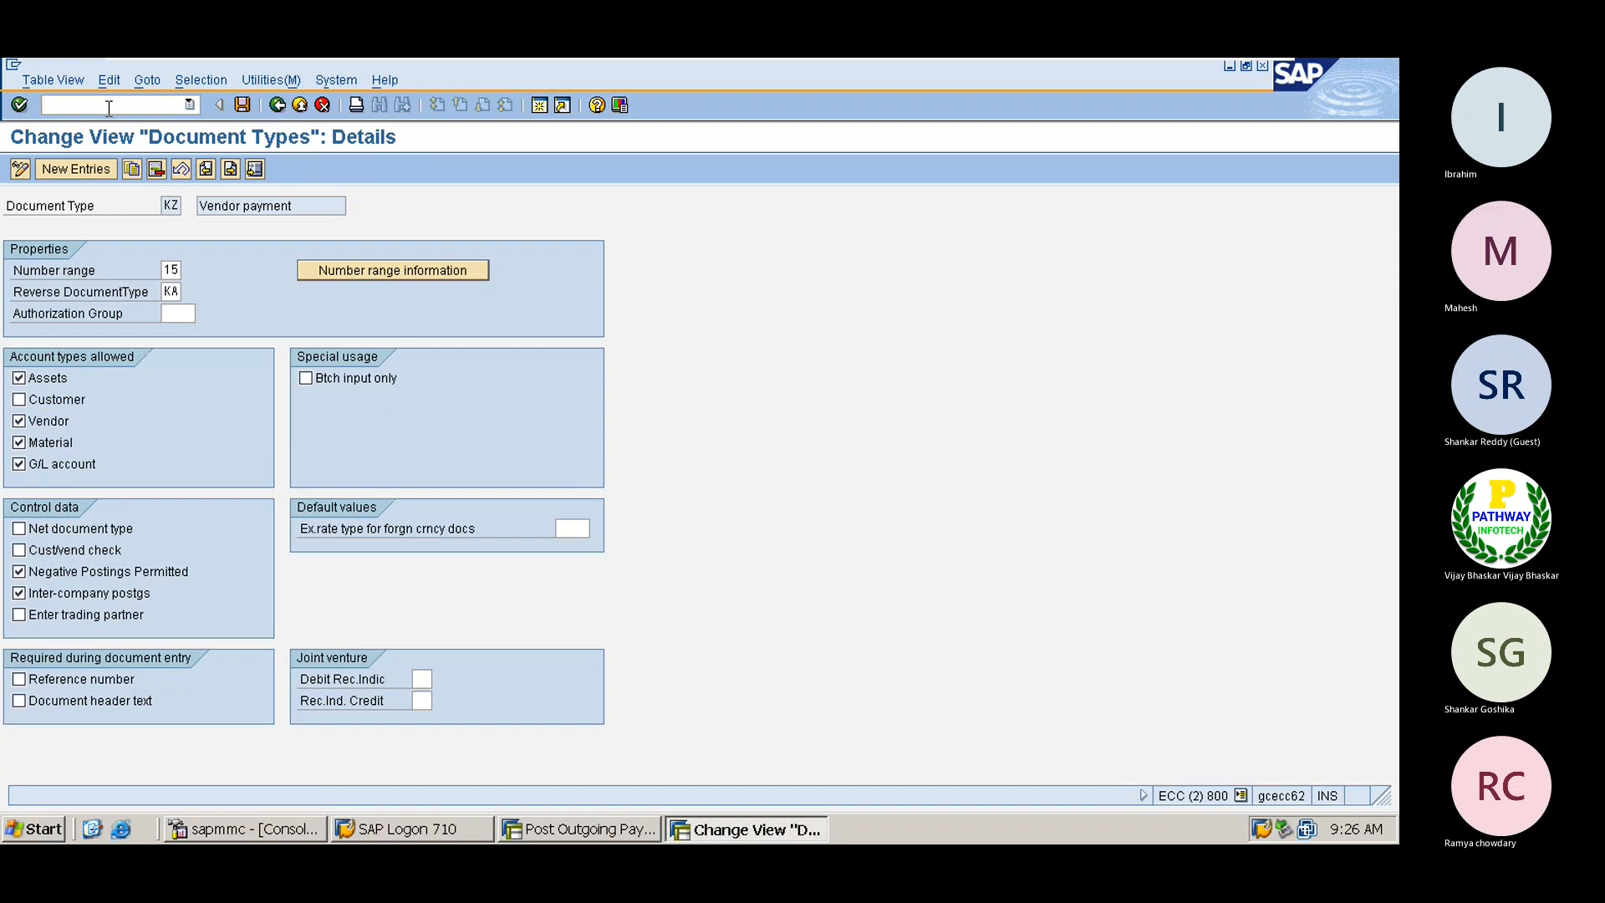
text(/nfb0)
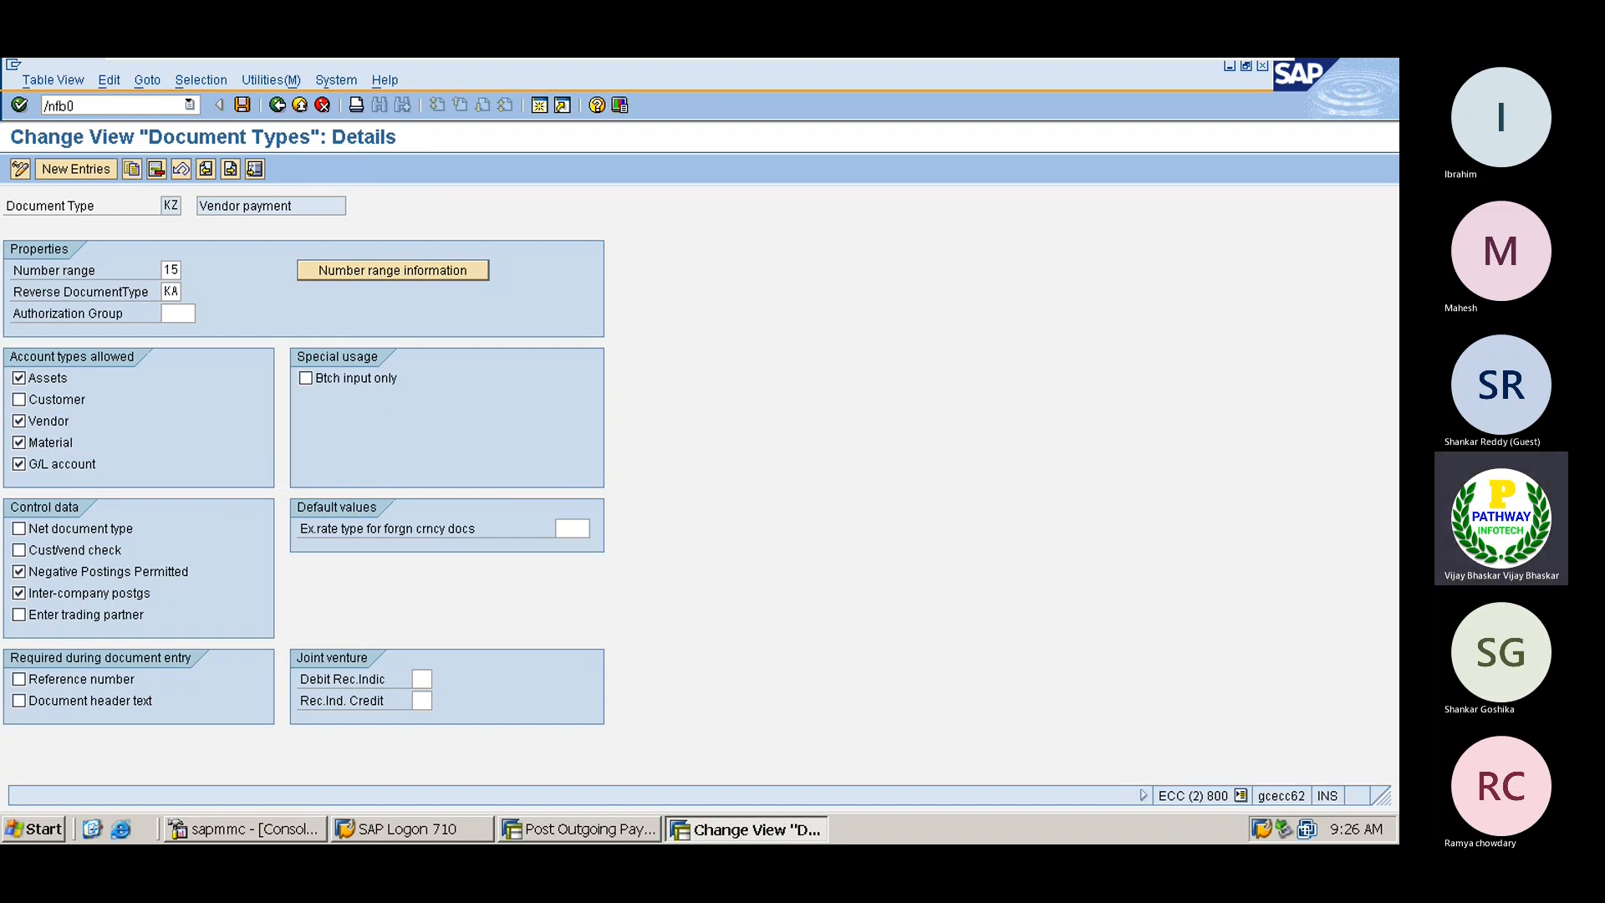
key(Return)
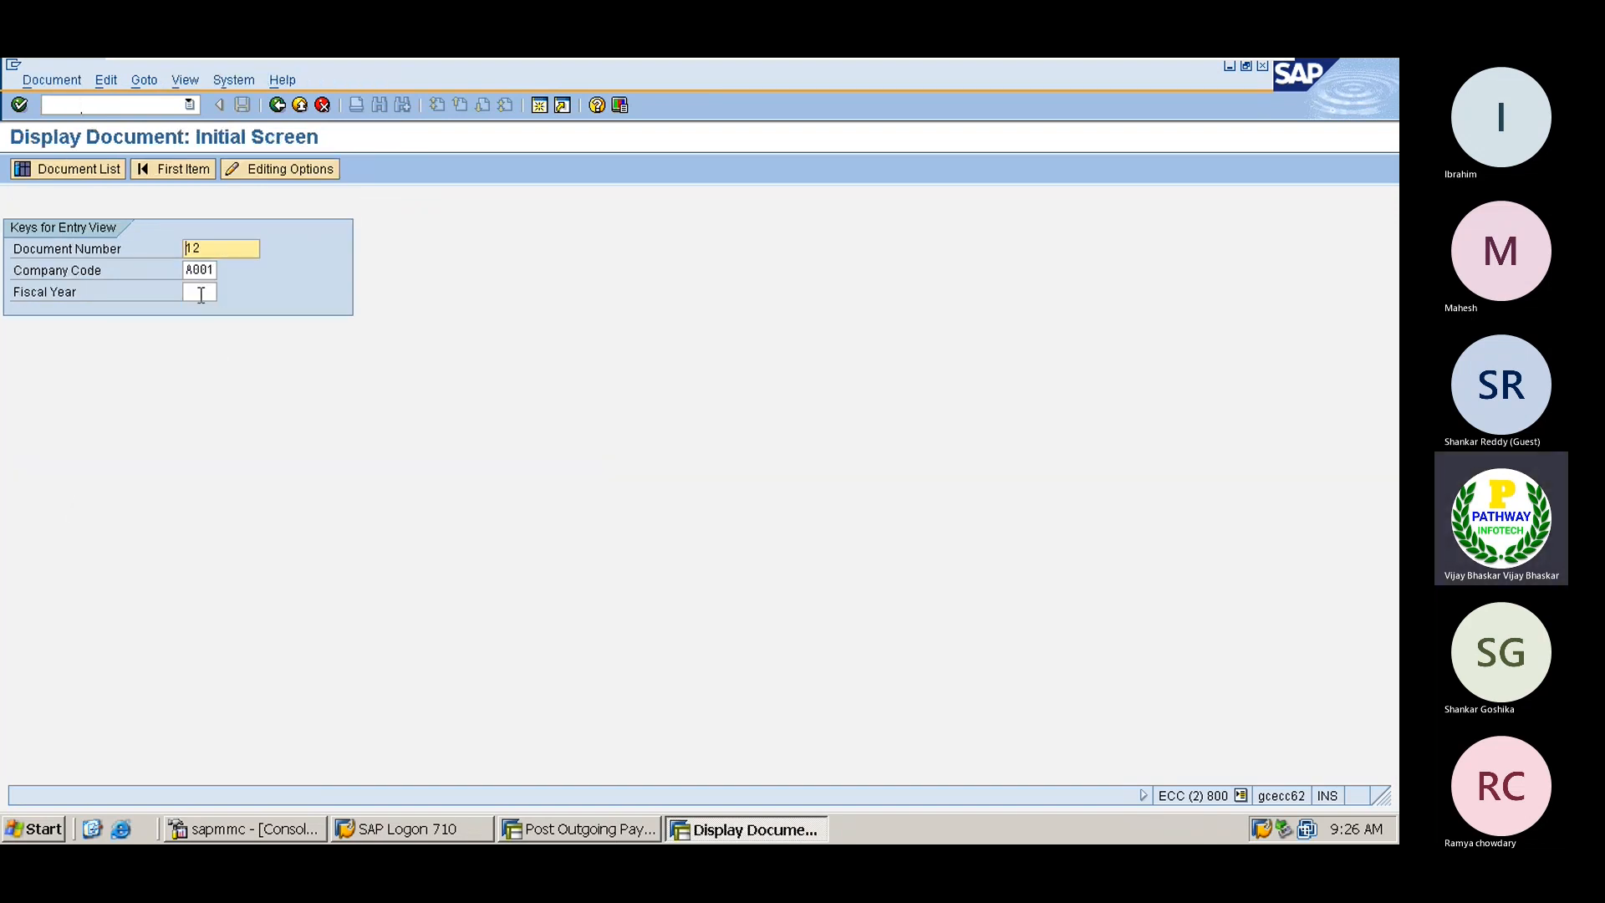
click(201, 295)
click(199, 310)
key(Return)
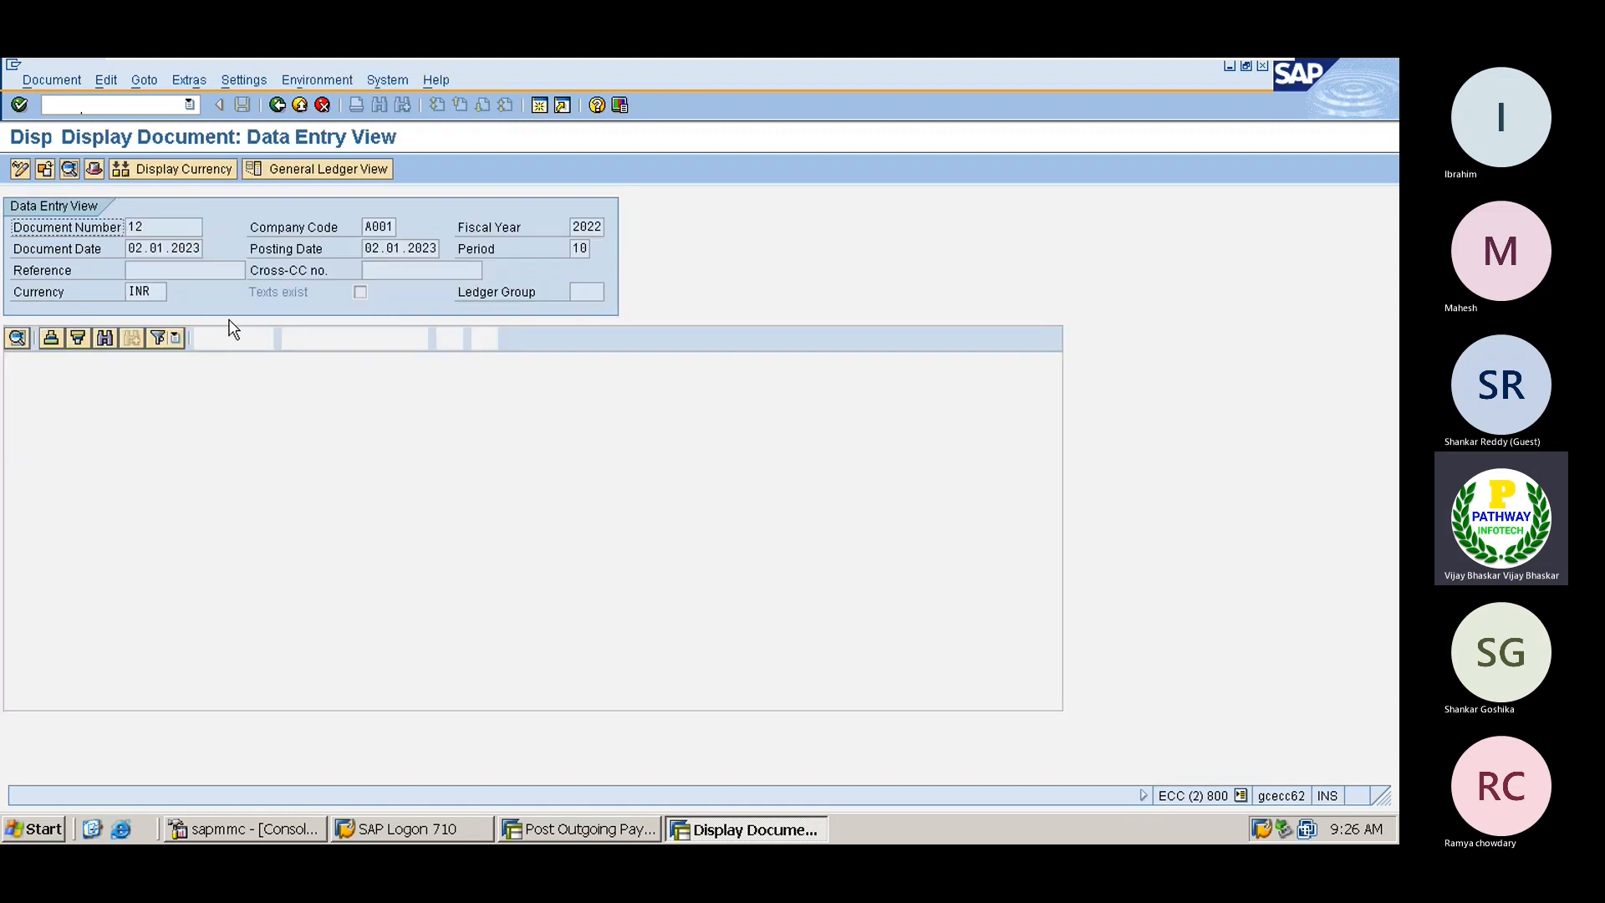
click(242, 386)
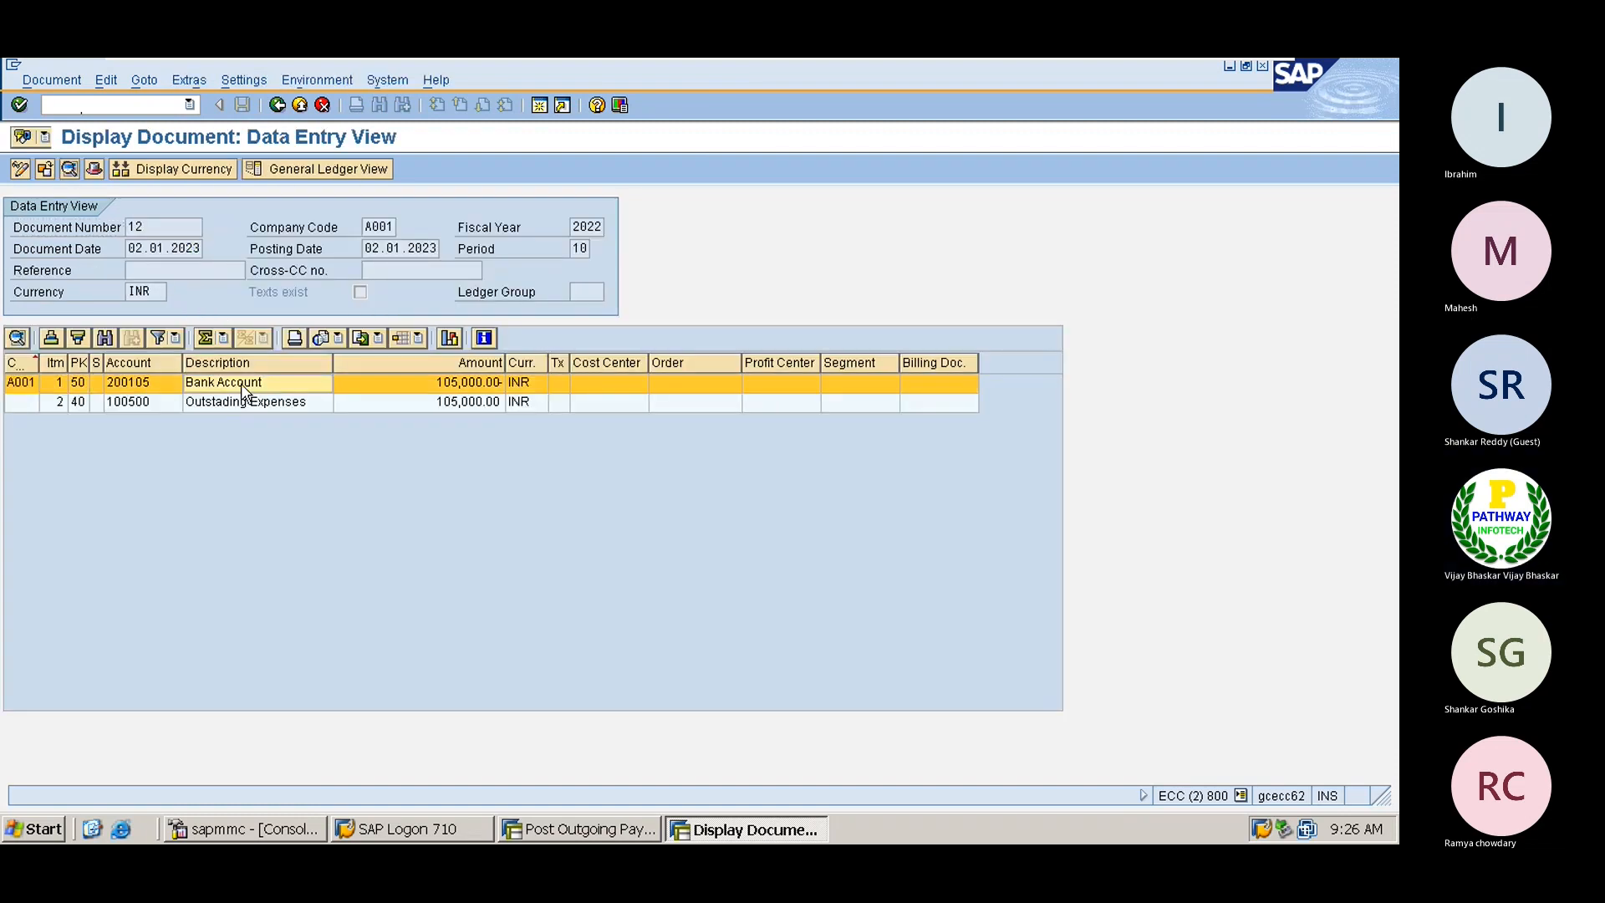
click(242, 403)
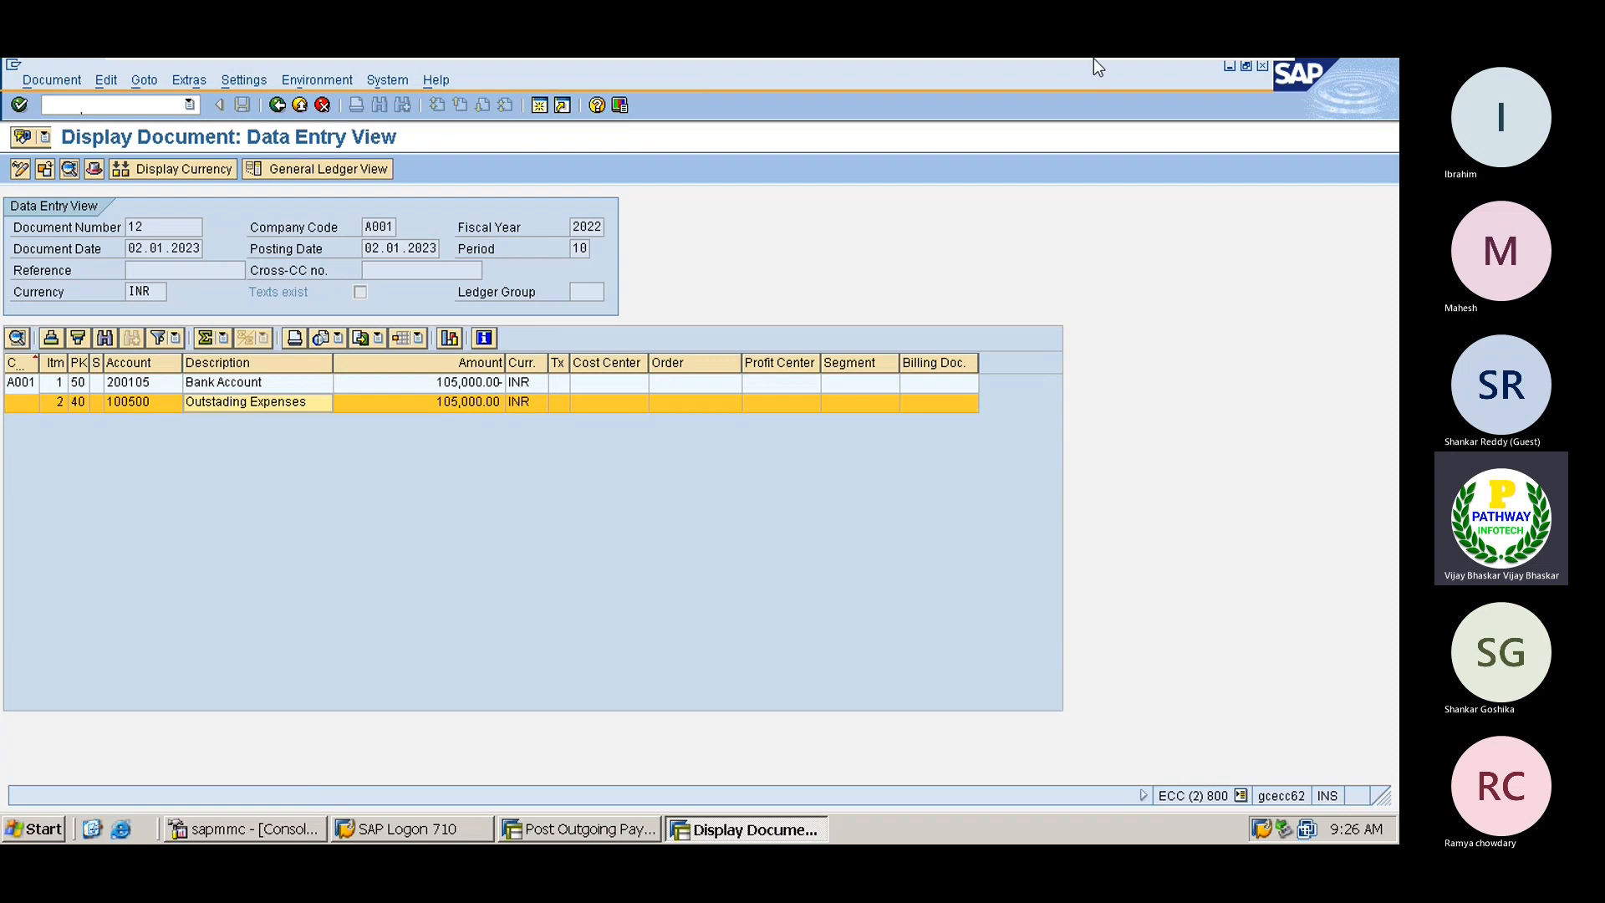
Step: Switch to the ECC and S4HANA workbook in Excel and review the Accrual/Deferral salaries payment entry and the Open item management option
mouse_move(1121, 72)
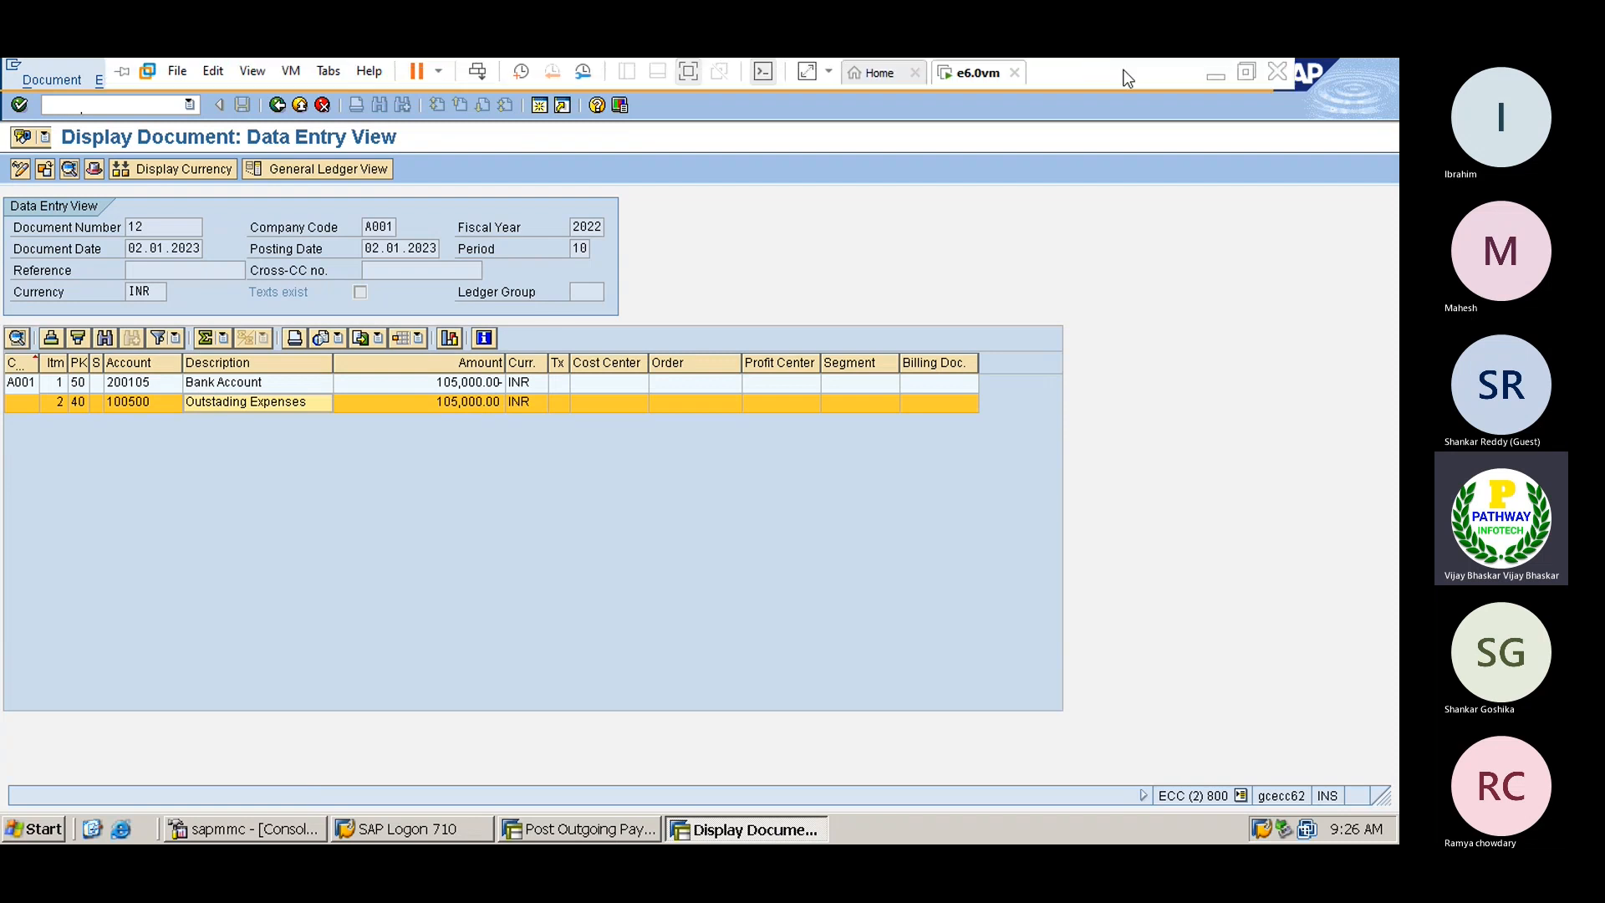
click(1214, 81)
drag(112, 551, 430, 579)
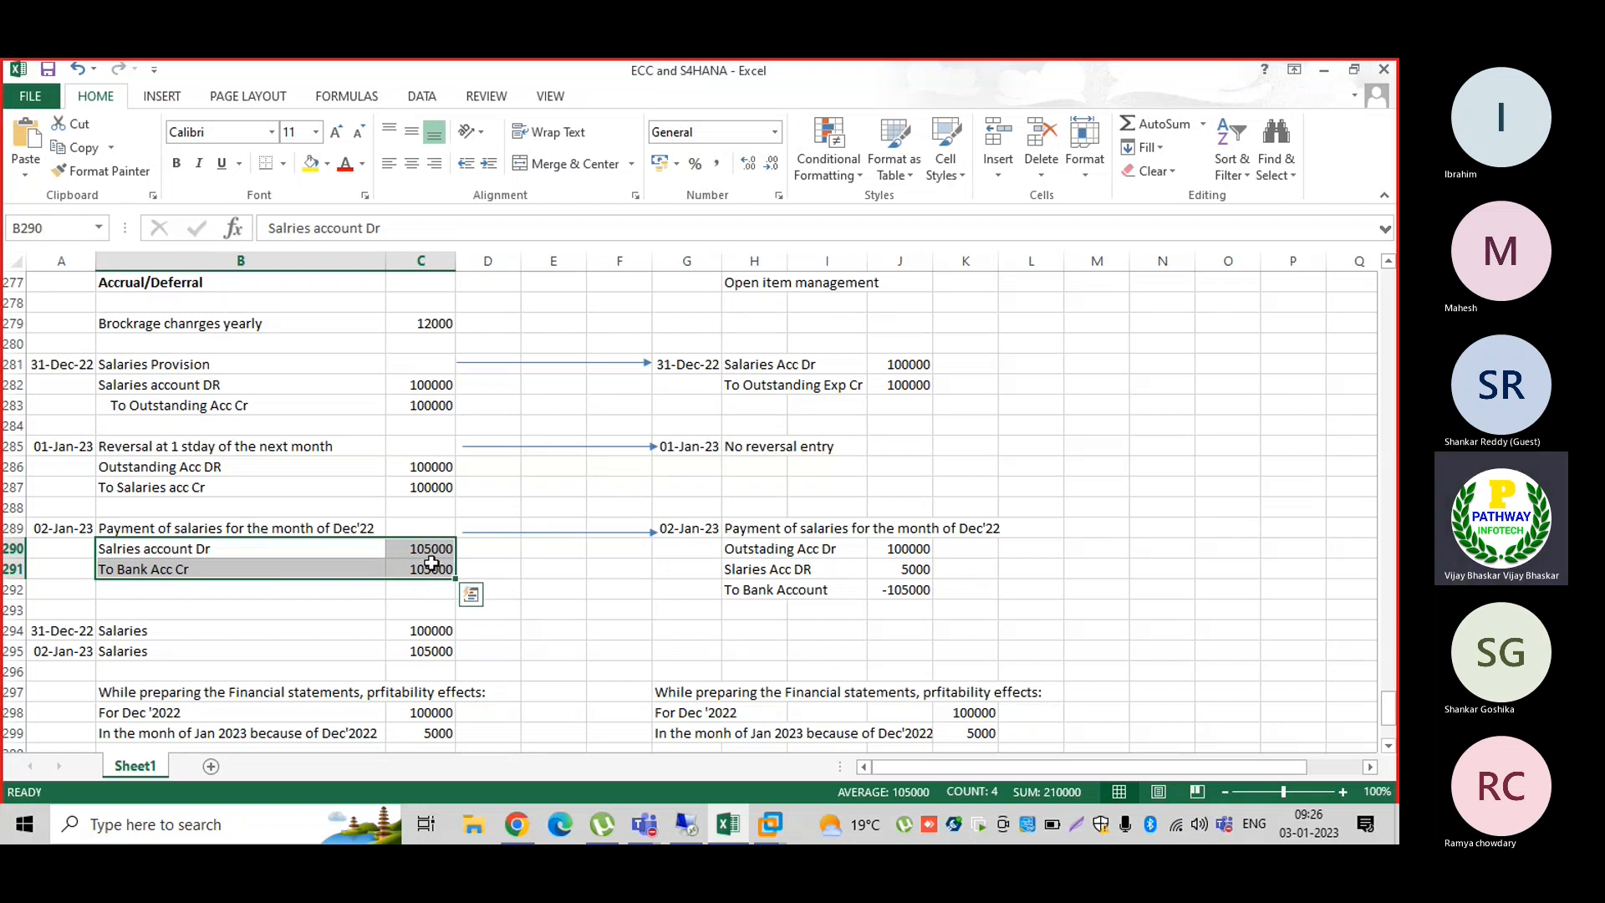
click(662, 609)
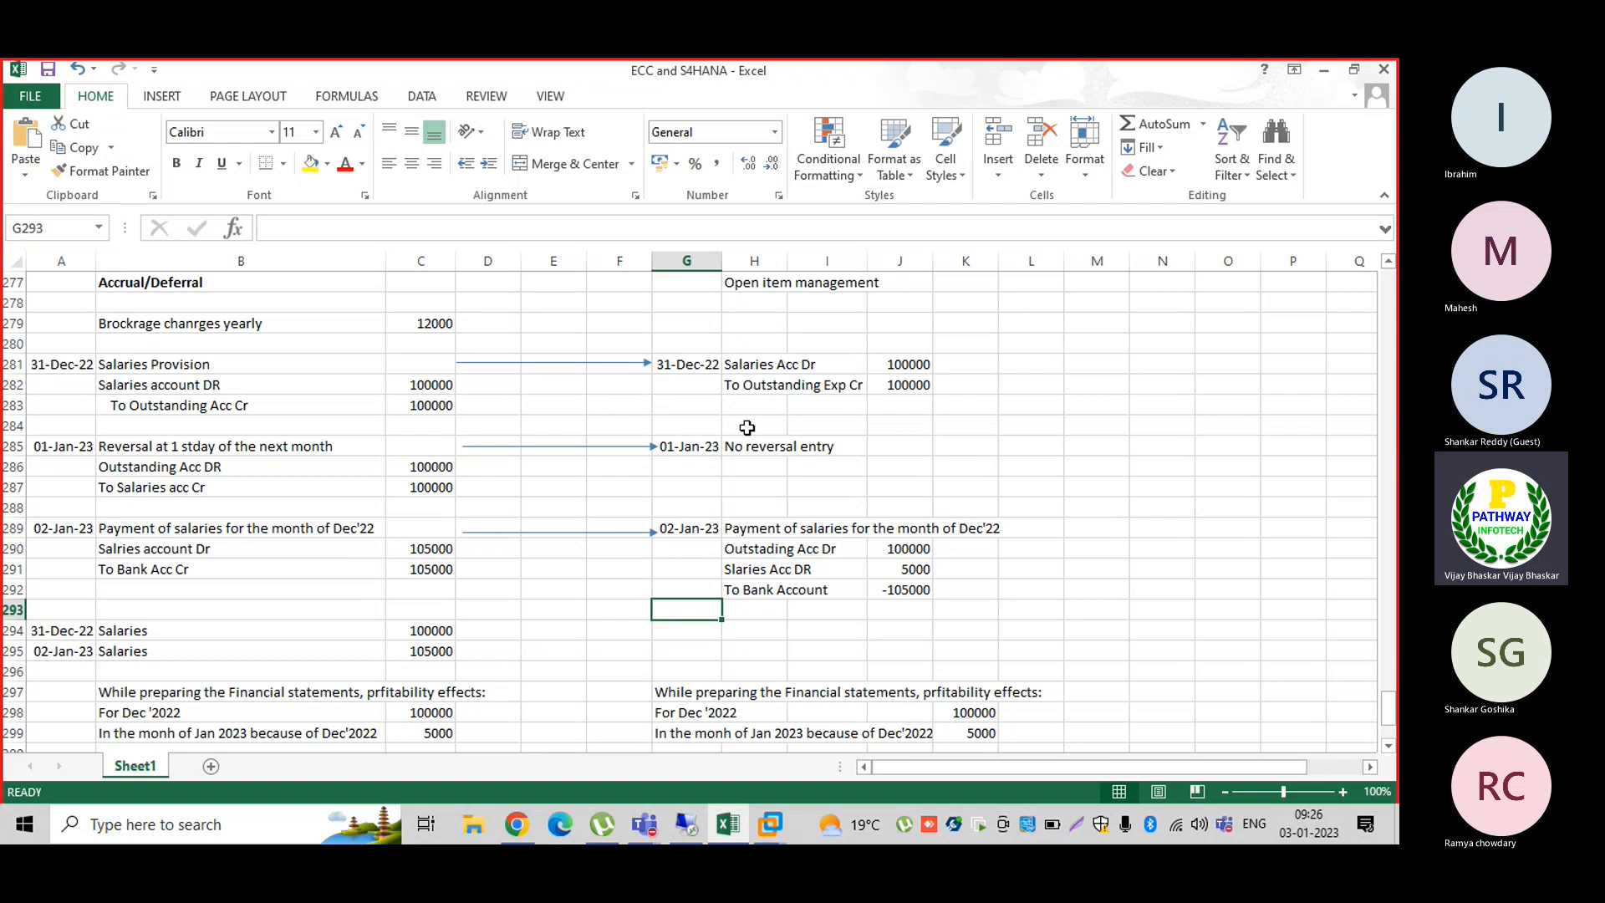
scroll(746, 427, up, 1)
scroll(287, 481, down, 2)
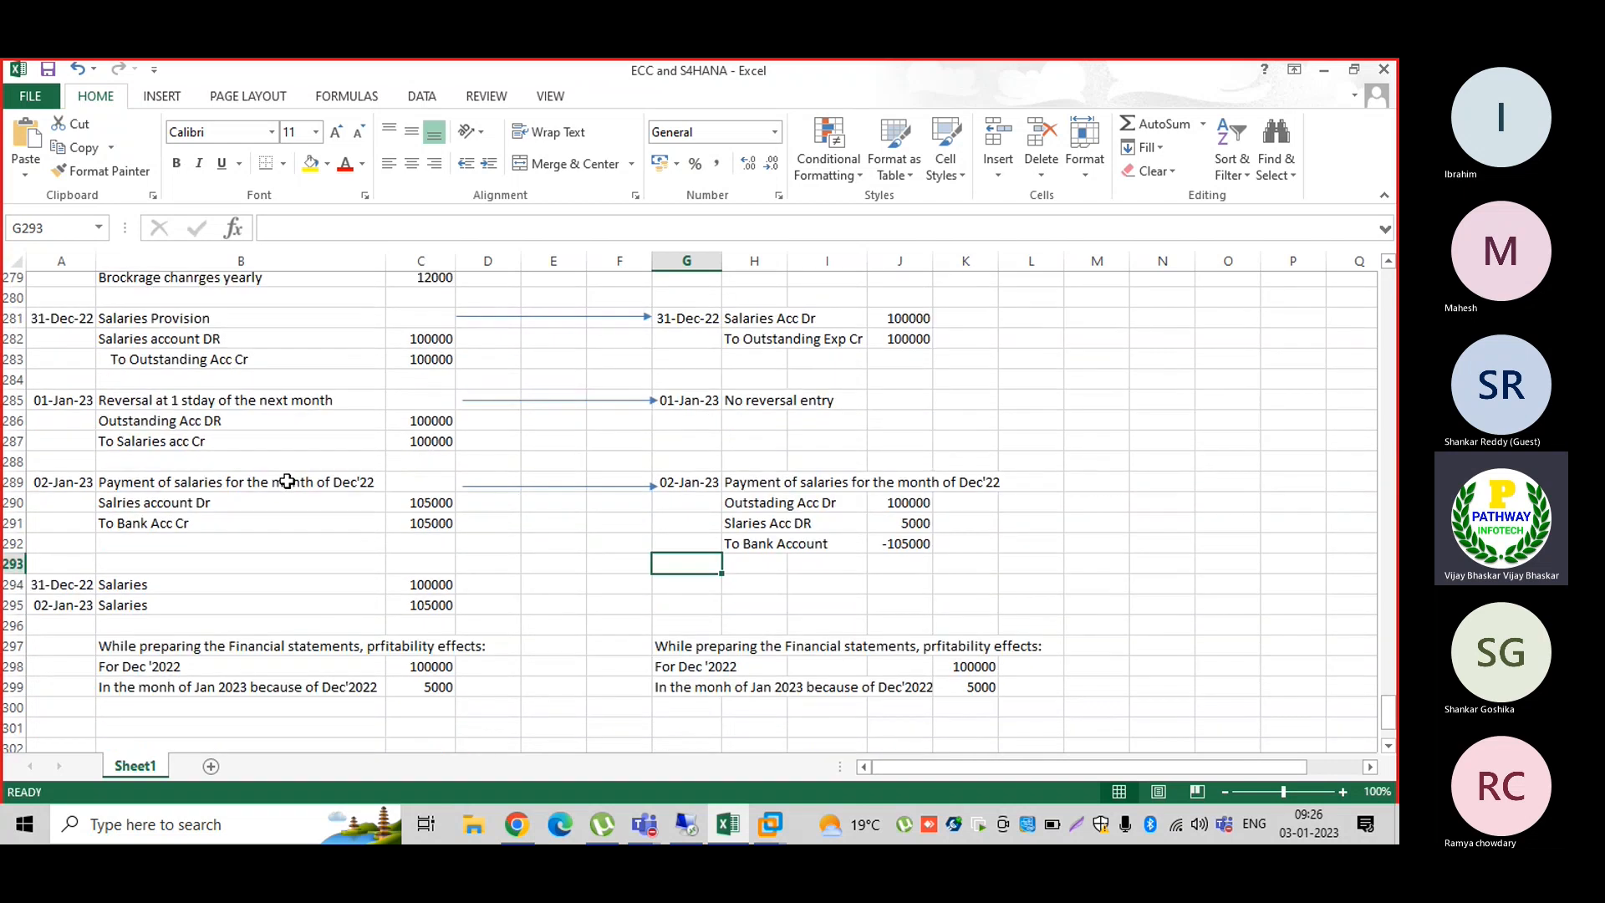
scroll(286, 481, down, 1)
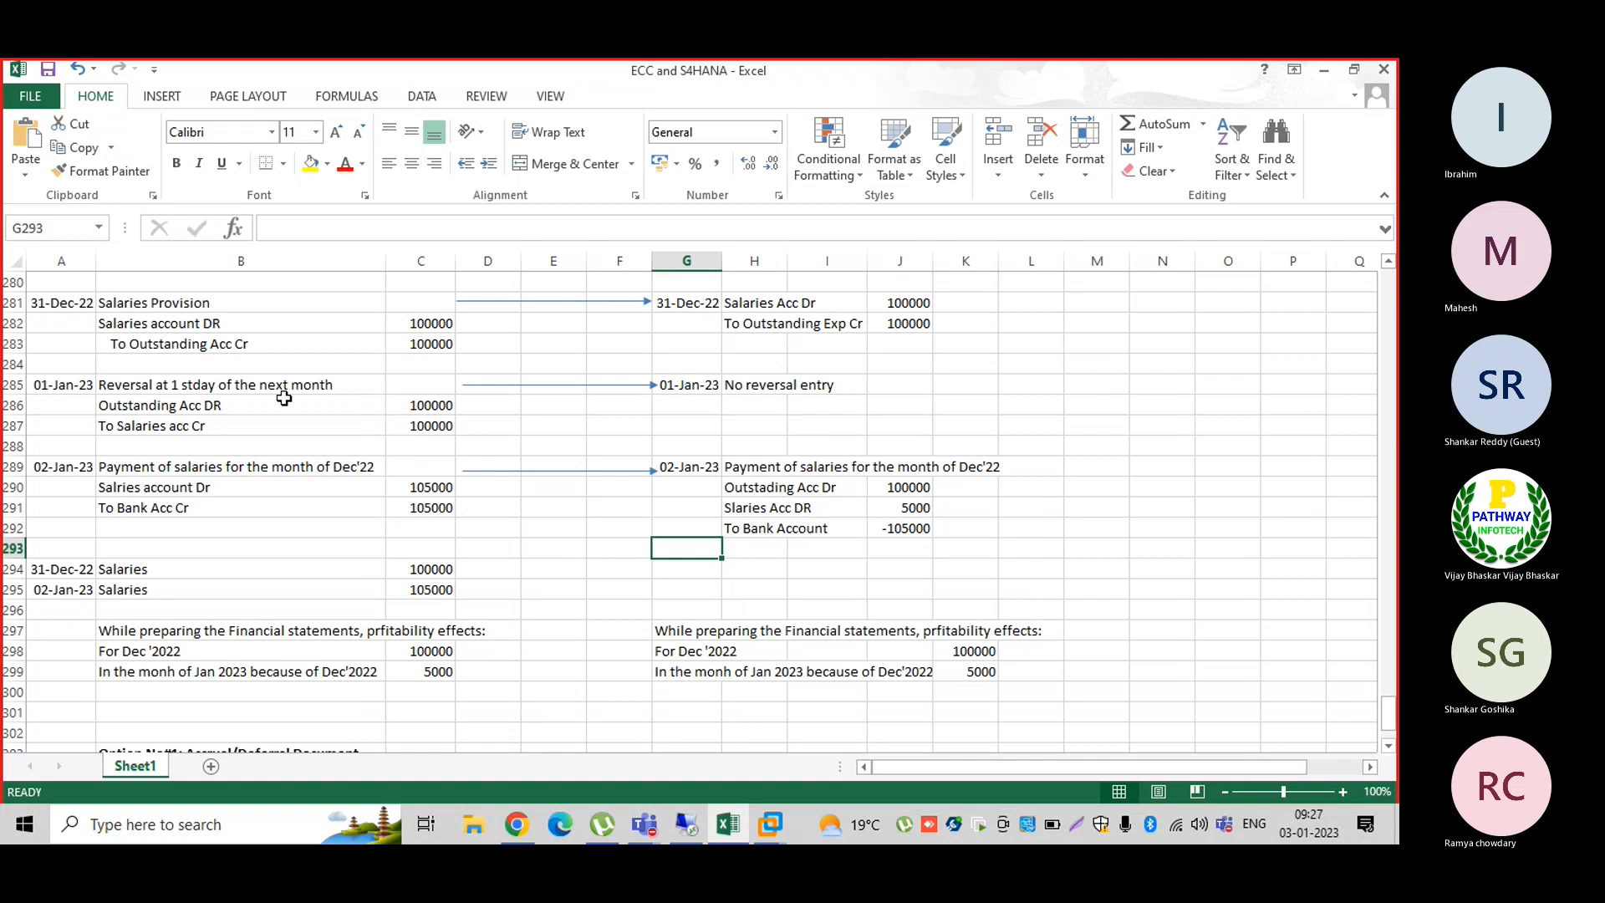
scroll(1049, 412, up, 2)
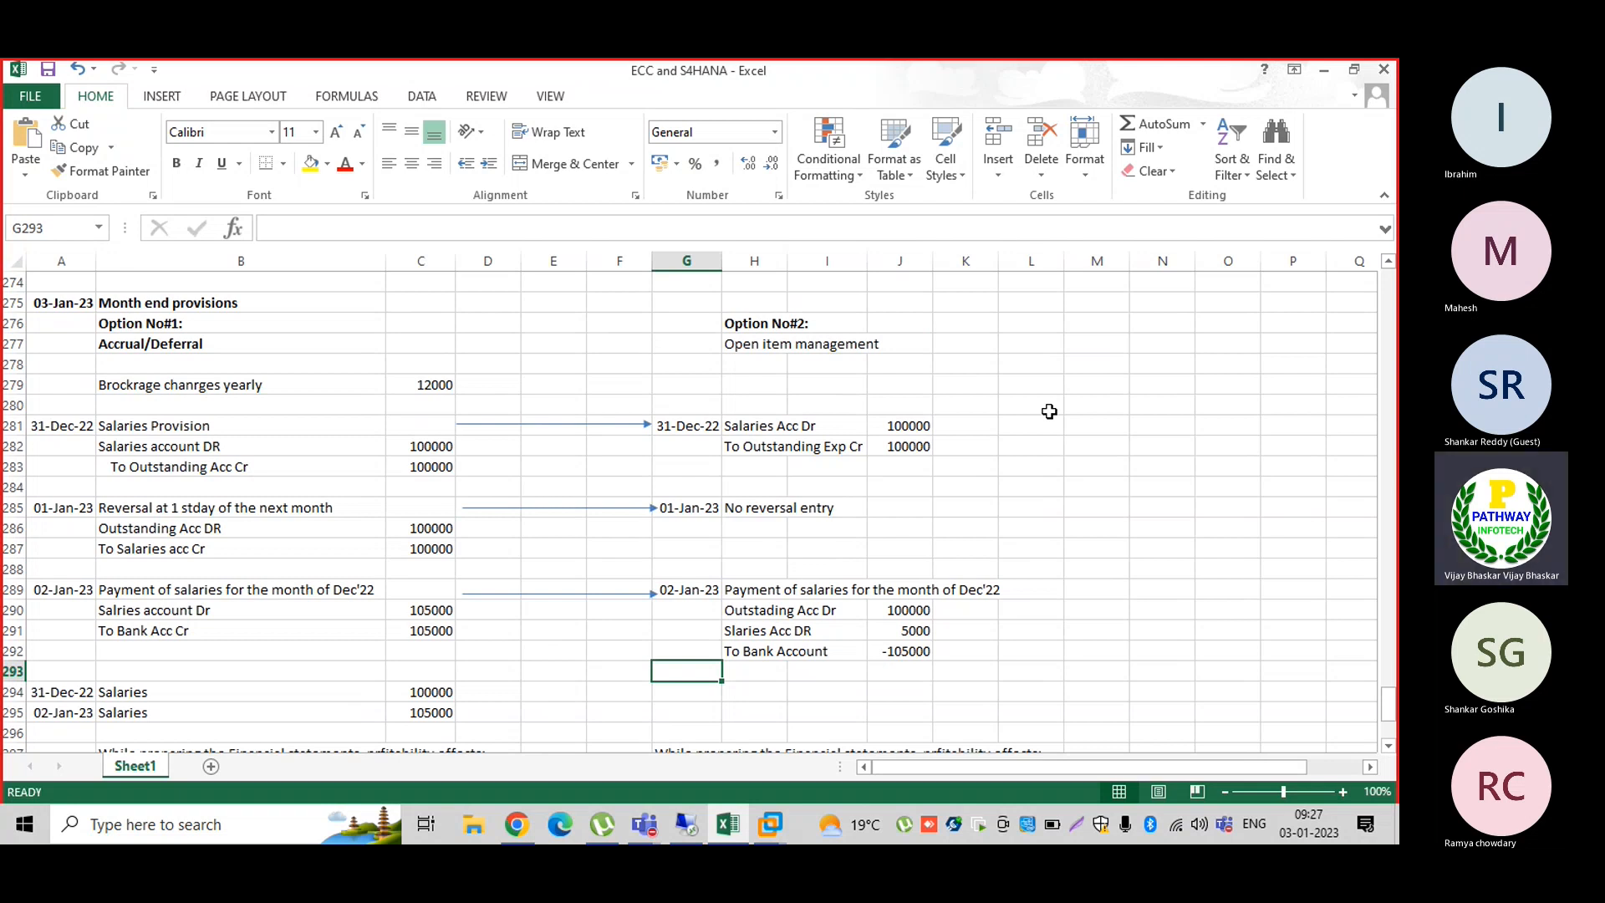
click(729, 346)
drag(729, 346, 872, 340)
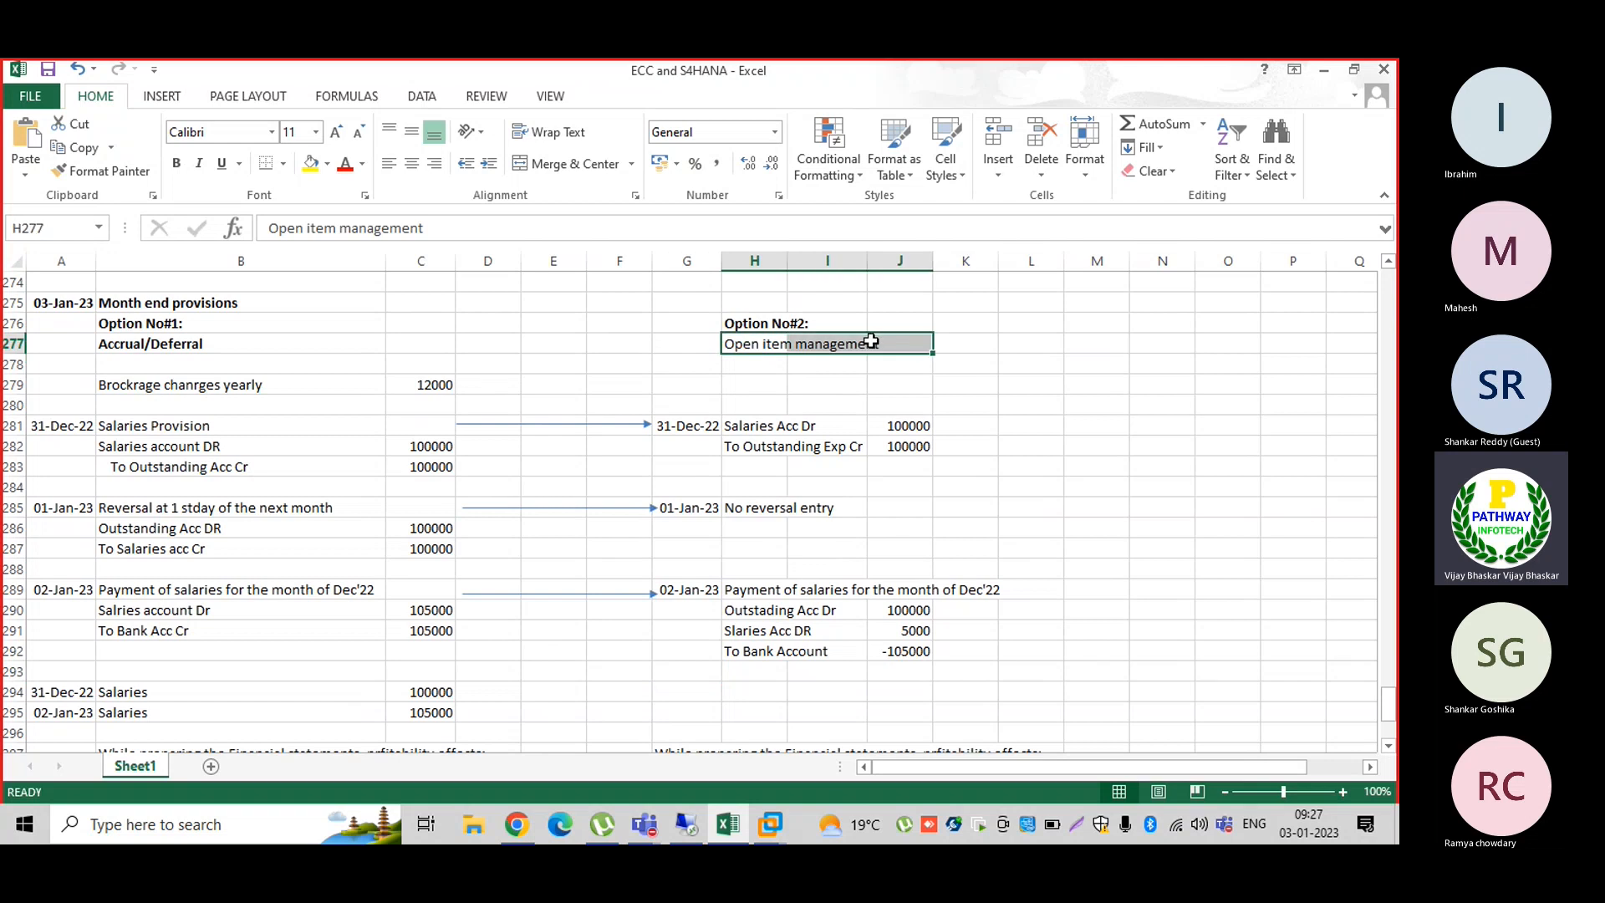